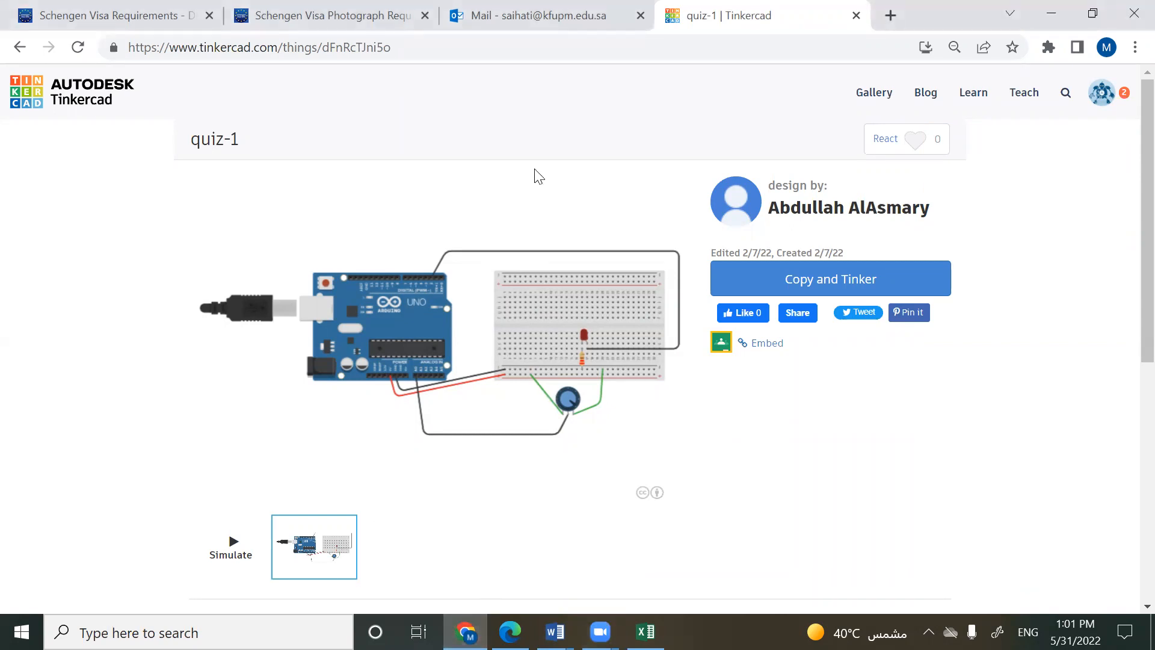
left_click(549, 14)
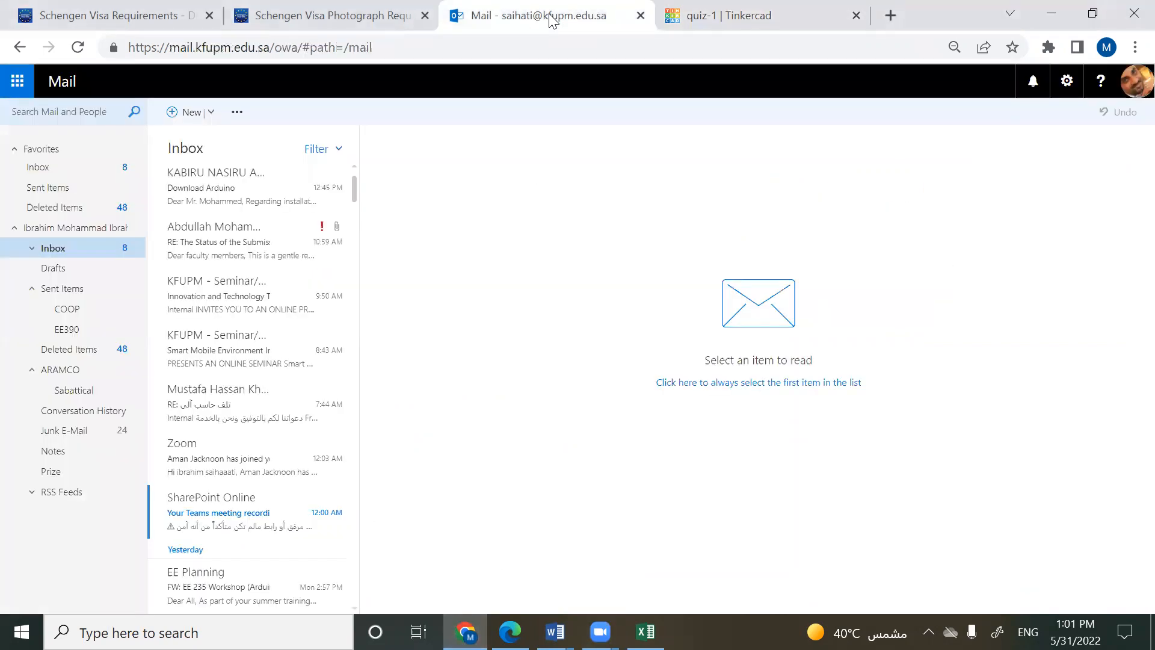
left_click(708, 13)
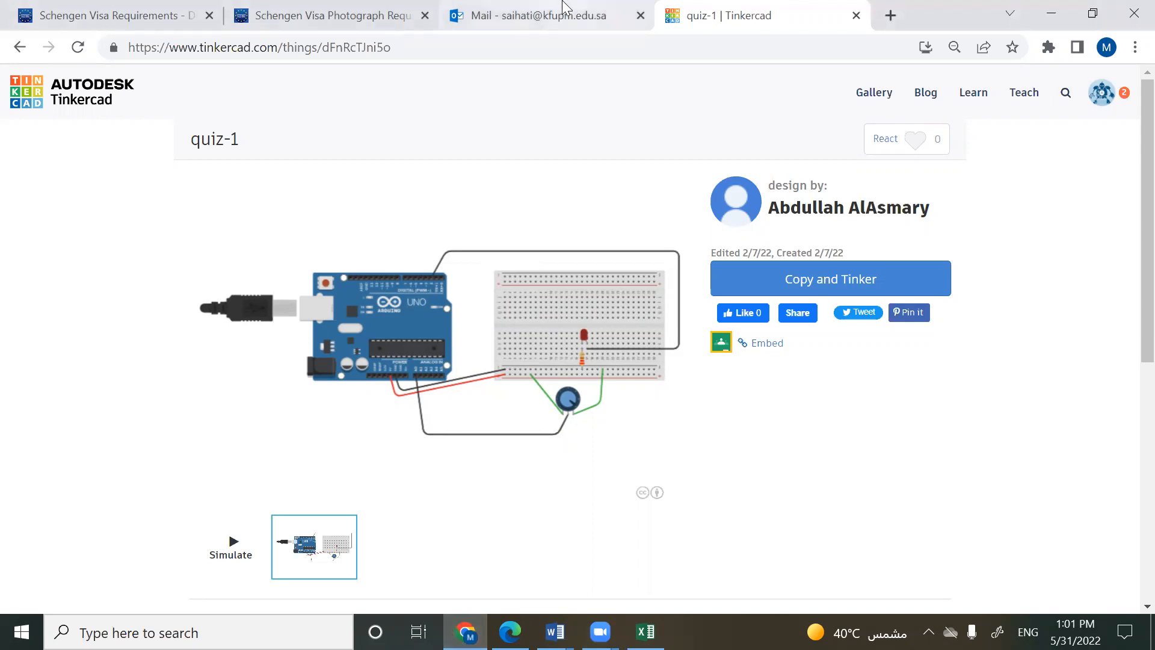
left_click(577, 8)
left_click(737, 15)
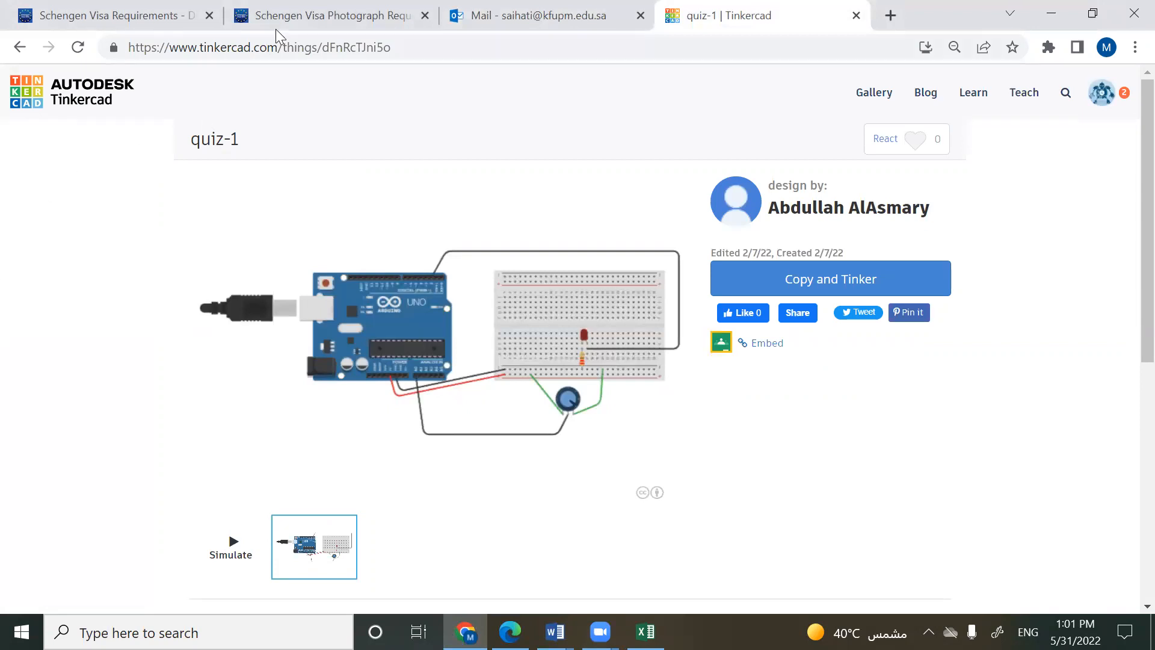
left_click_drag(283, 47, 409, 70)
key("BackSpace")
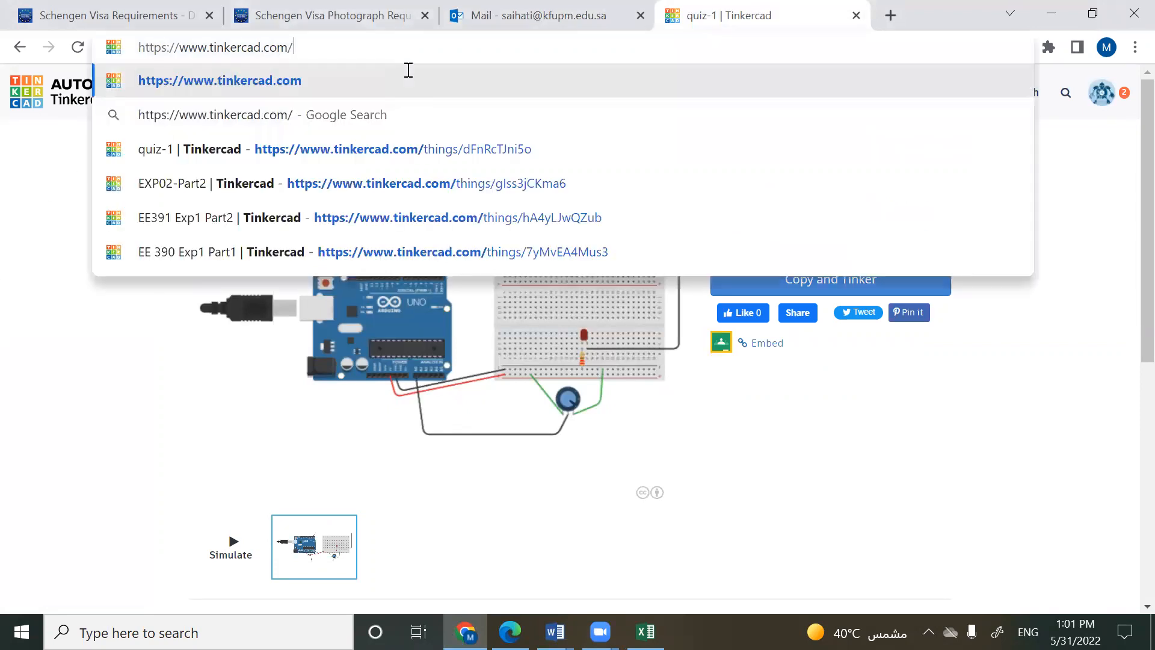
key("Return")
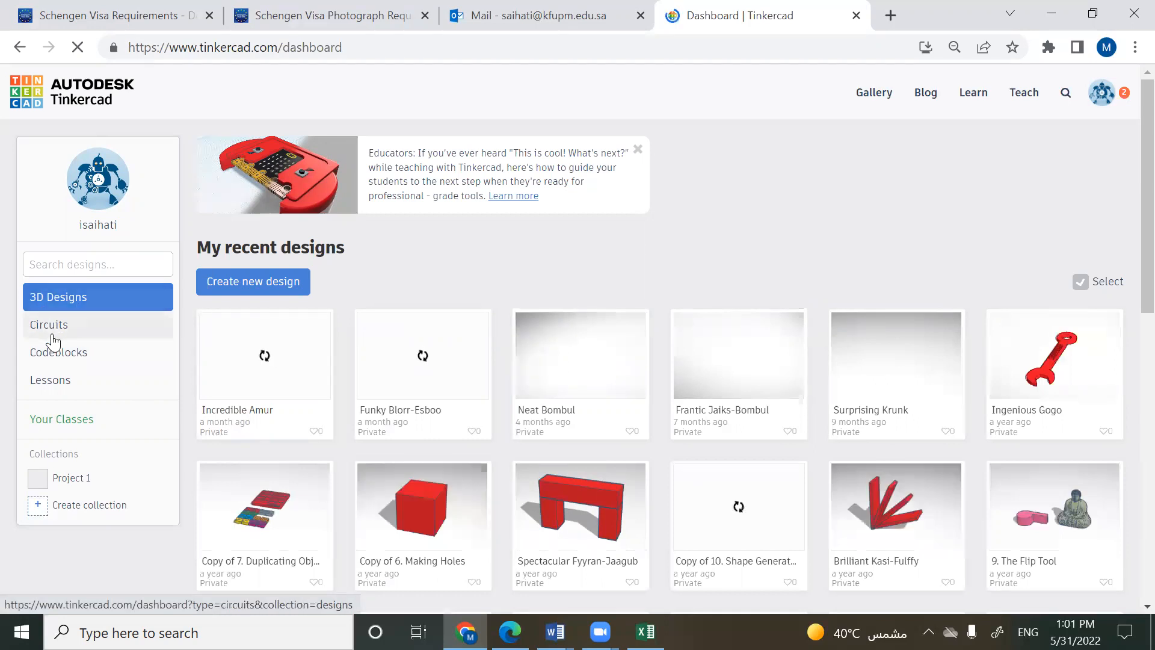
- Show the account's Circuits designs and create a new circuit
left_click(67, 359)
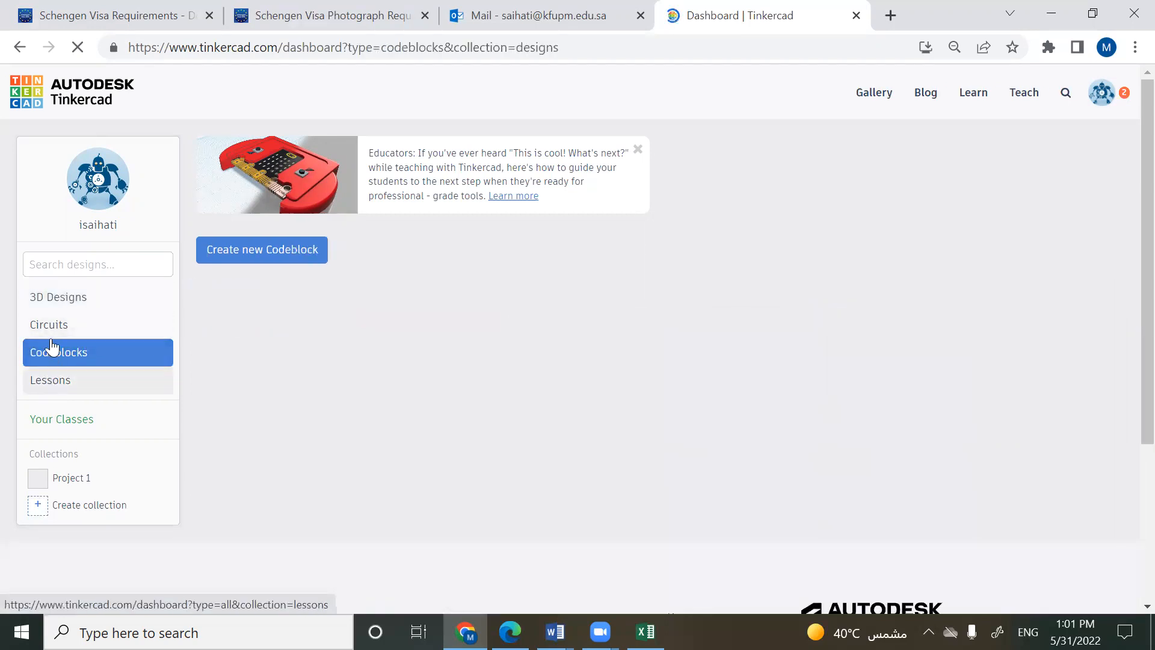
left_click(52, 333)
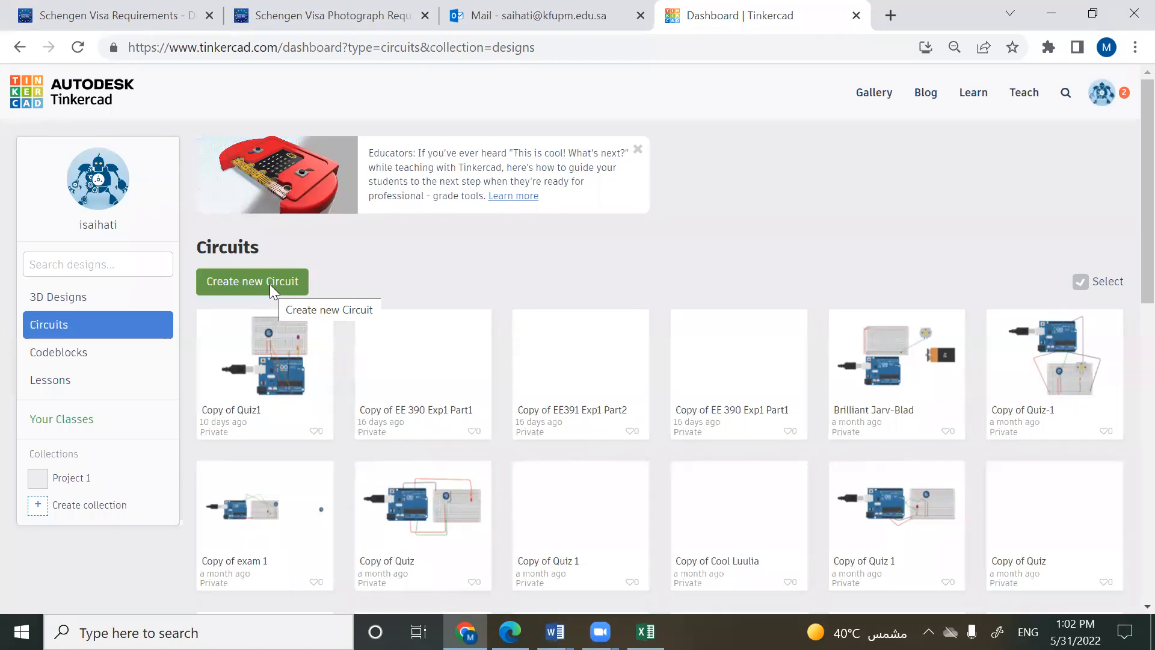
left_click(269, 284)
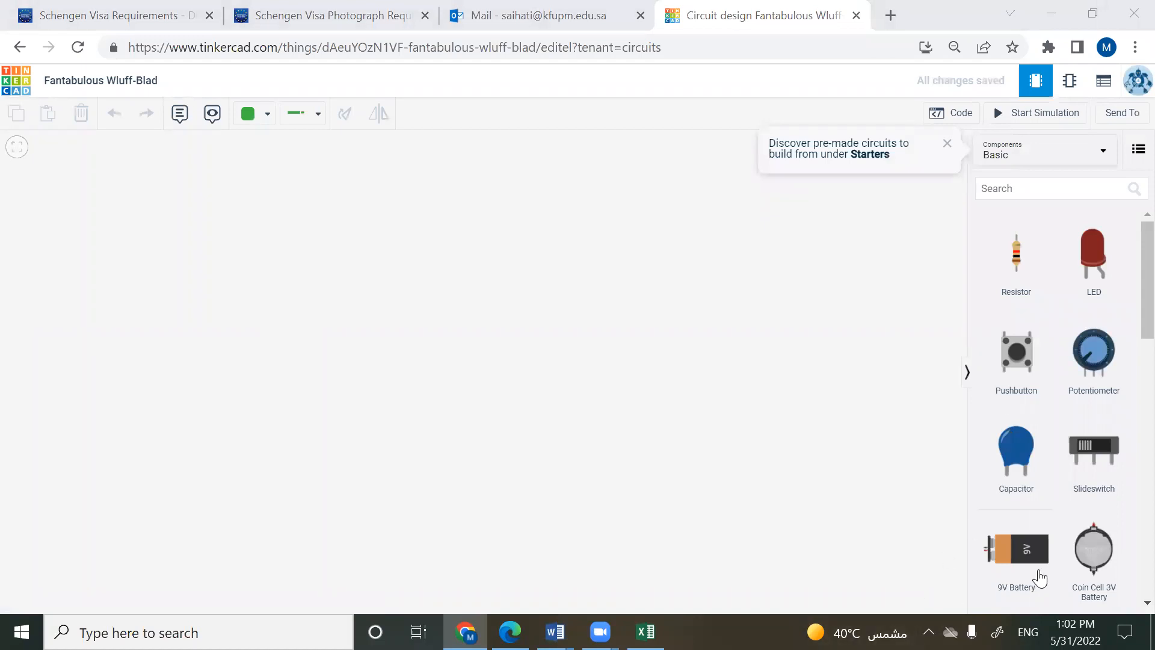
- Search the components for "arduino" and place an Arduino Uno R3 in the upper middle of the empty workspace
left_click(1046, 188)
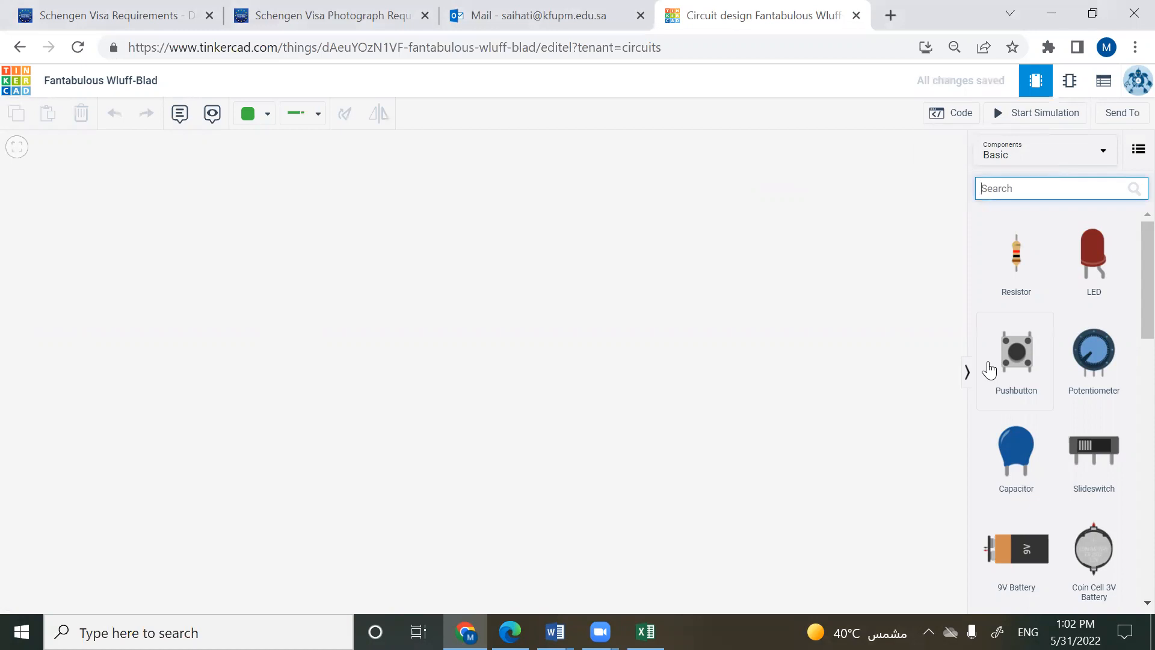
type("arduino")
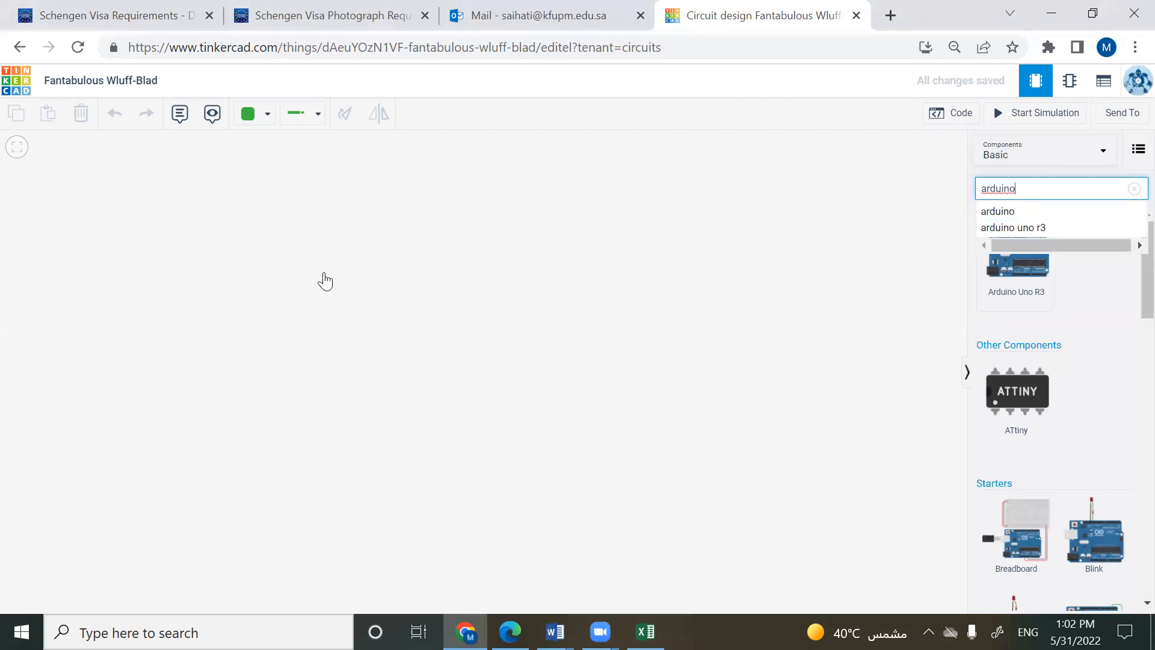
left_click(309, 273)
left_click_drag(747, 219, 196, 304)
left_click_drag(594, 290, 626, 248)
- Search the components for "bread", place a Breadboard Small below the Arduino, and shift the Arduino slightly up and over to clear it
left_click(1008, 187)
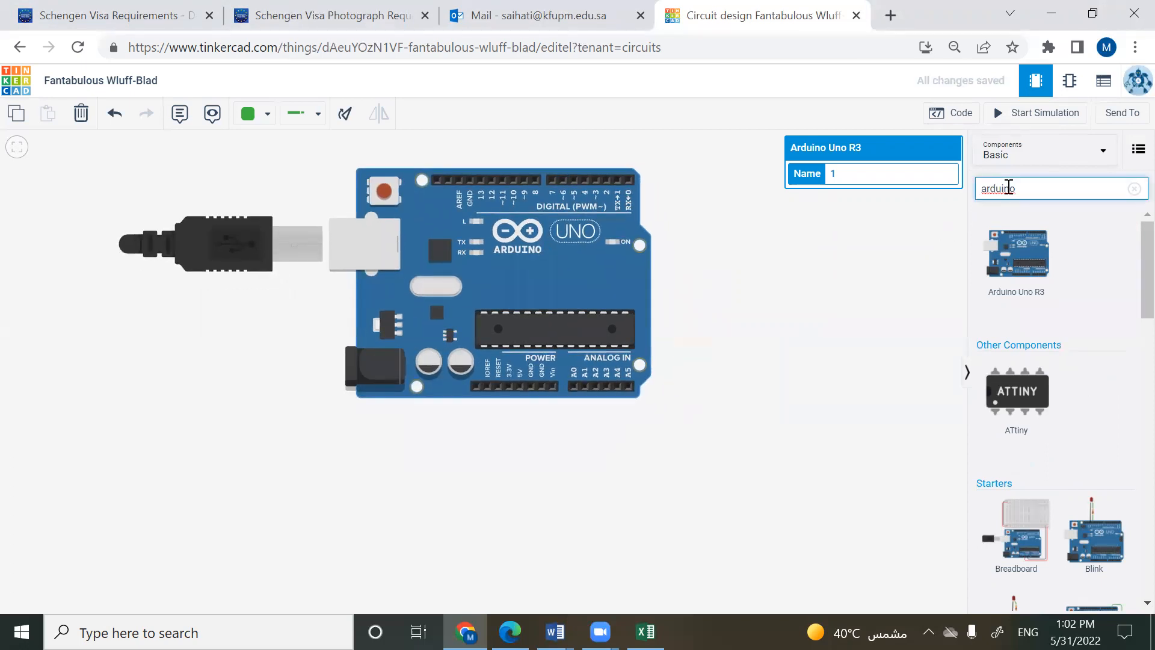
key("BackSpace")
key("BackSpace")
key("BackSpace")
key("BackSpace")
key("BackSpace")
key("BackSpace")
key("BackSpace")
type("bread")
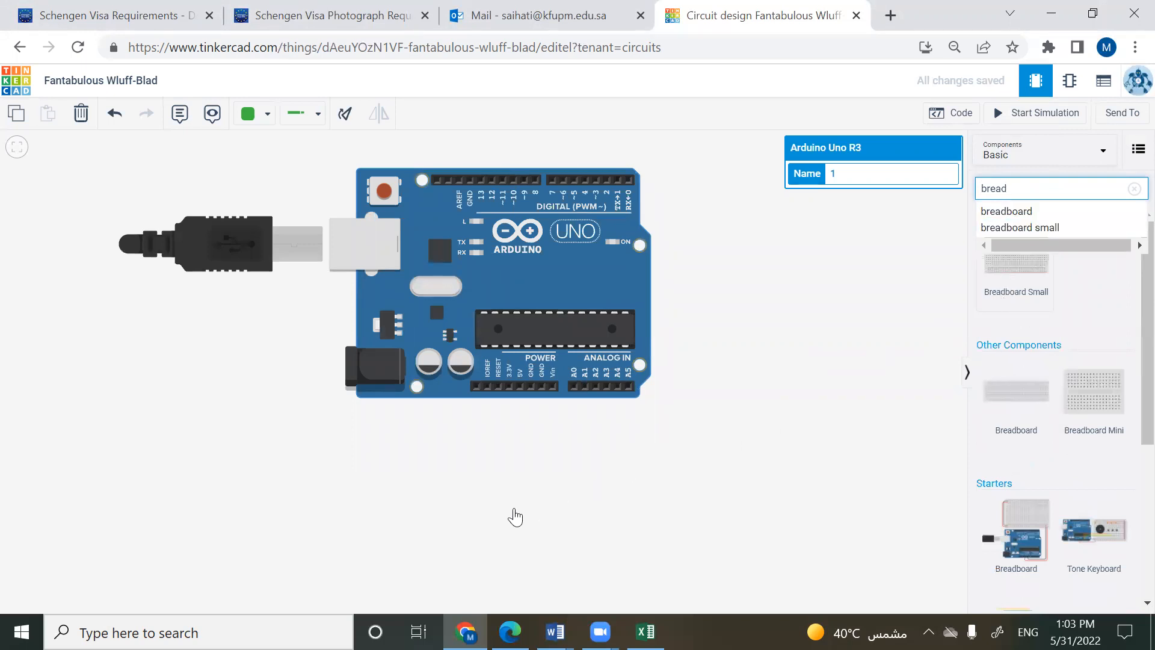
left_click(452, 522)
left_click(448, 513)
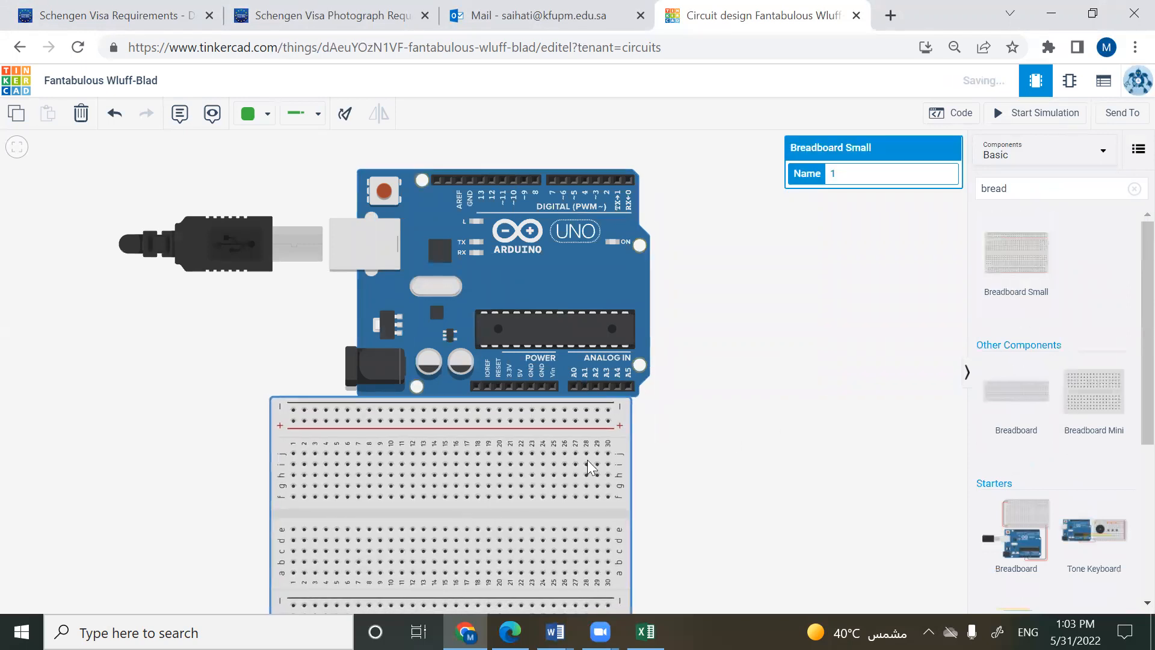
left_click_drag(512, 292, 432, 271)
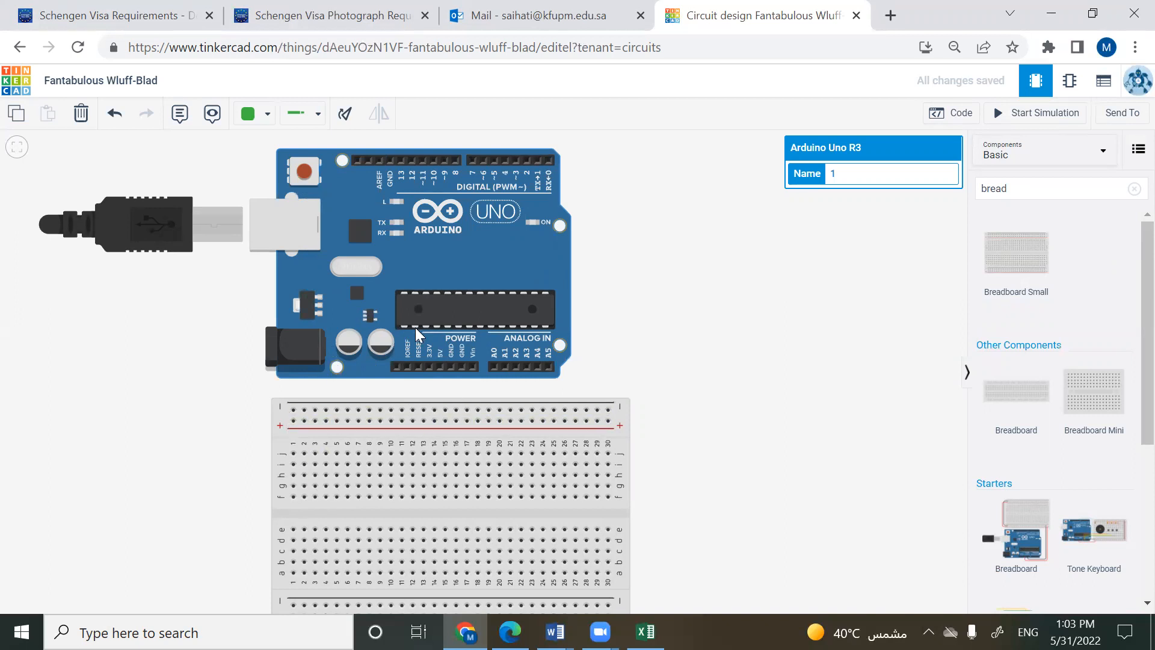
left_click_drag(467, 246, 559, 258)
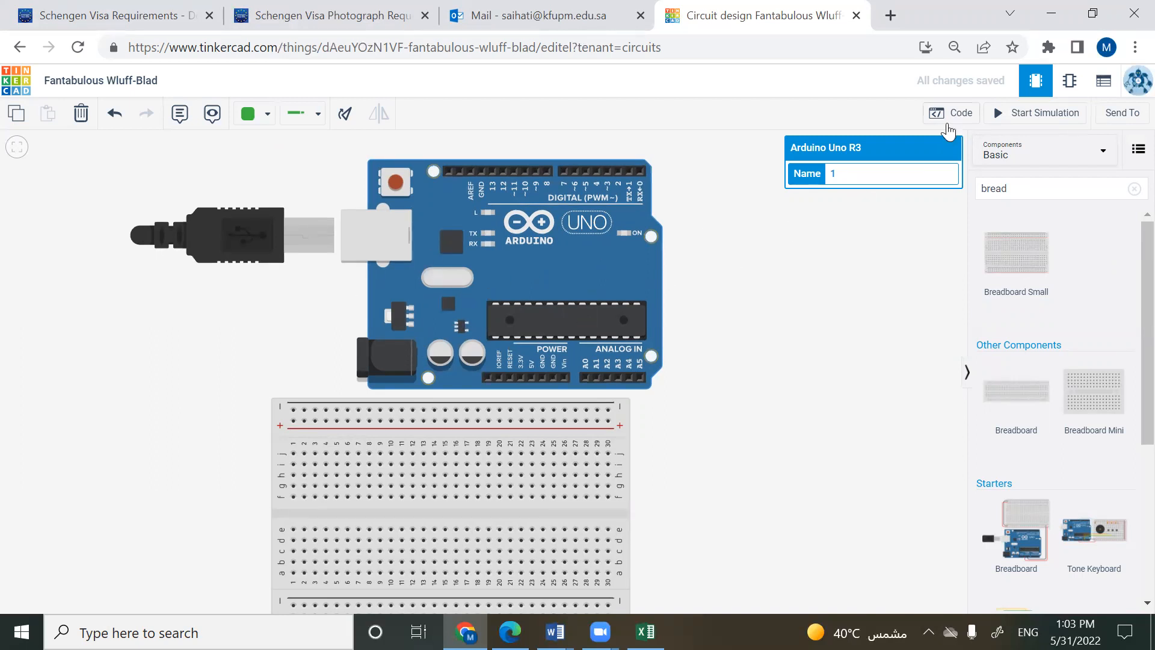
- Open the Arduino's code and switch its edit mode to Text, discarding the blocks
left_click(948, 114)
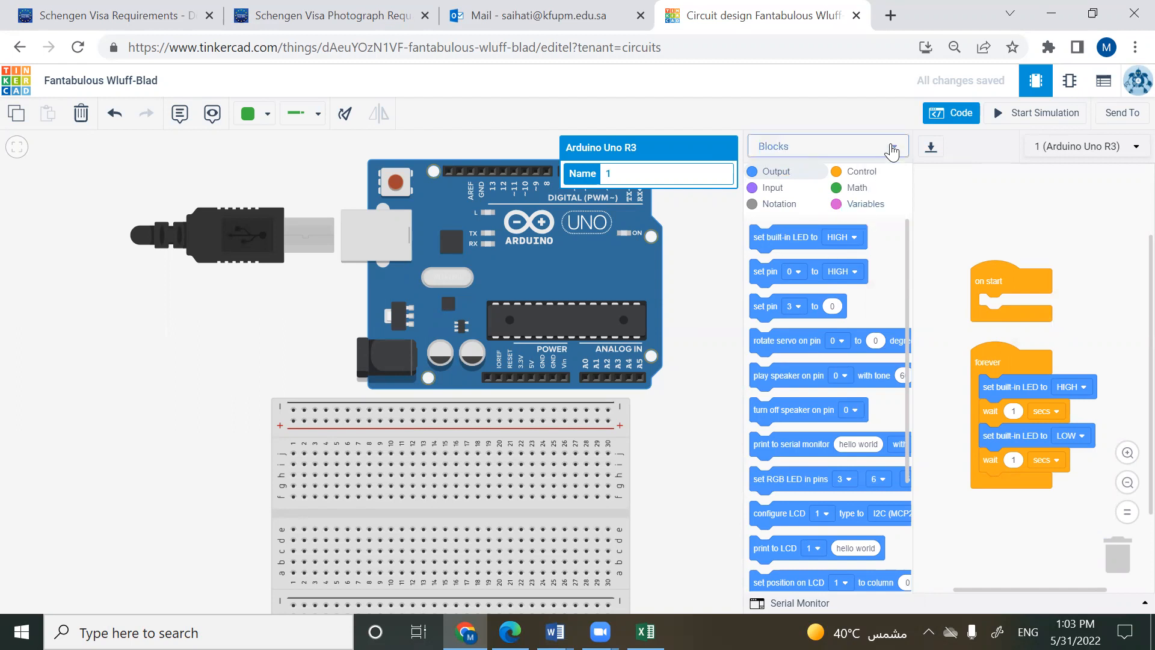
left_click(892, 149)
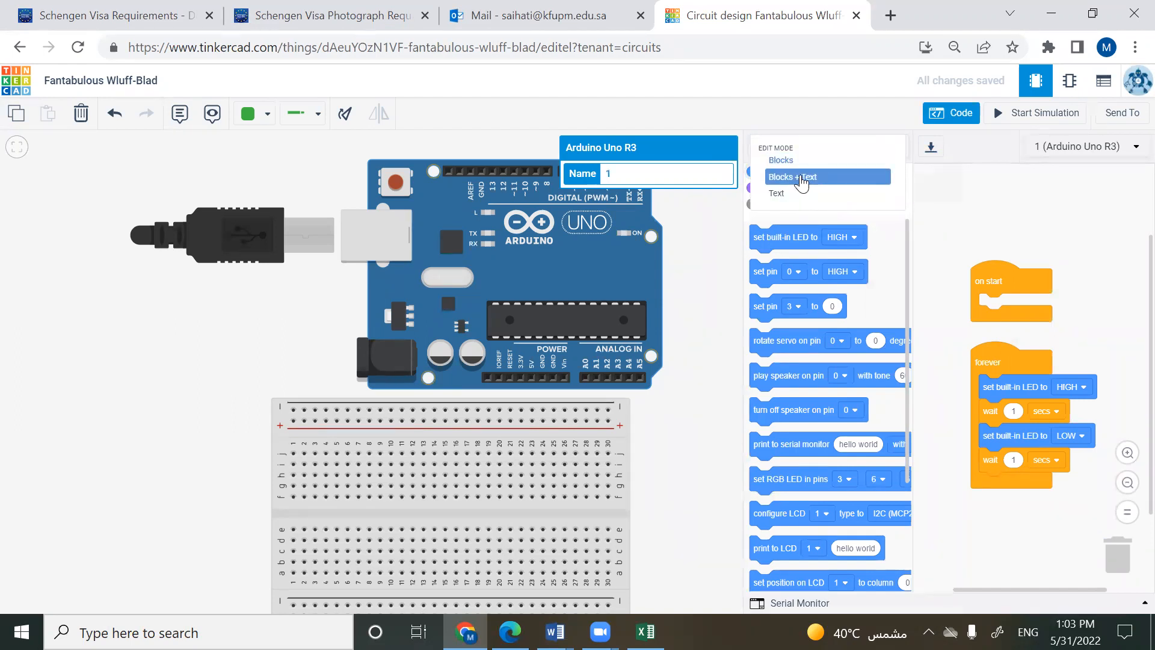
left_click(801, 178)
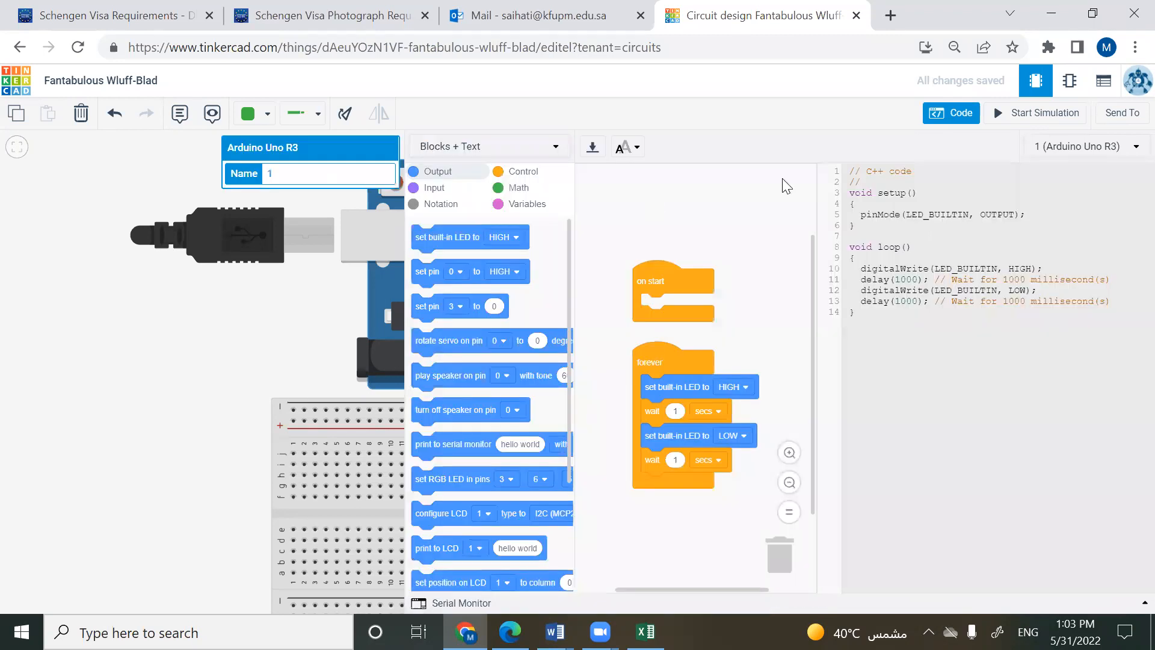
left_click(557, 155)
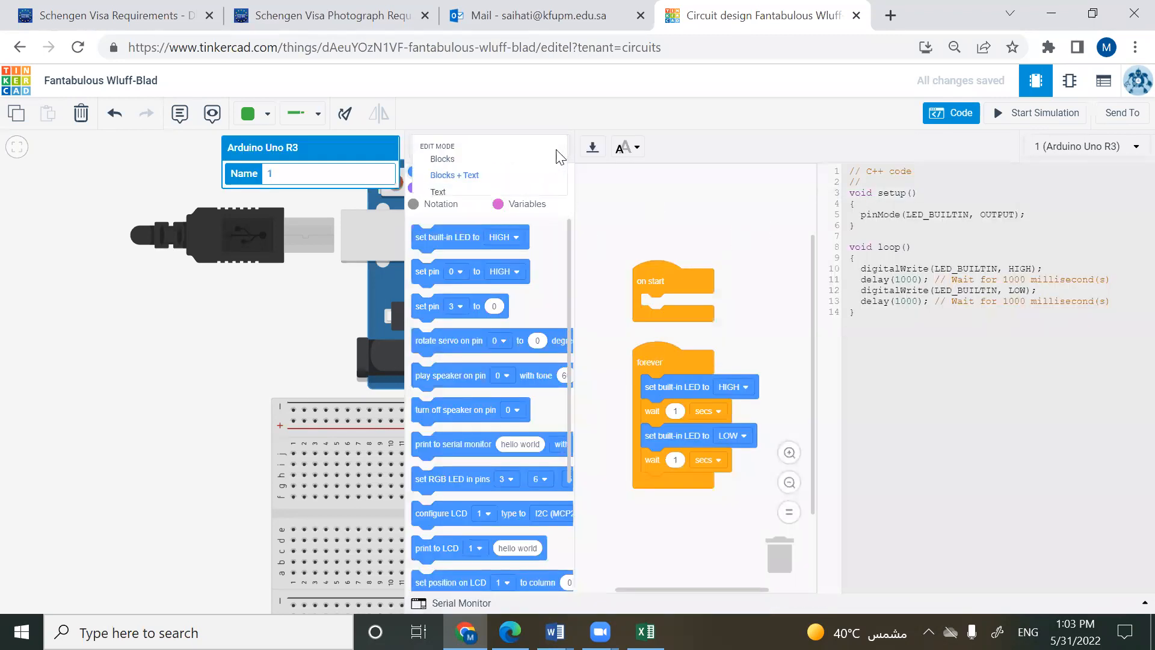
left_click(500, 193)
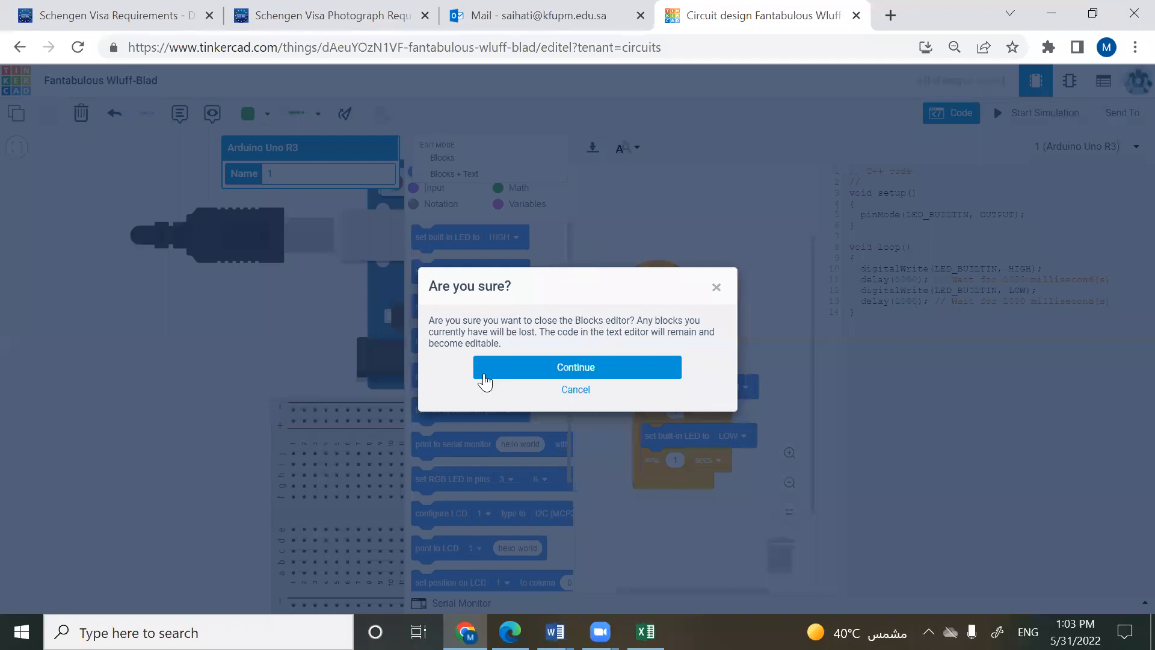
left_click(571, 374)
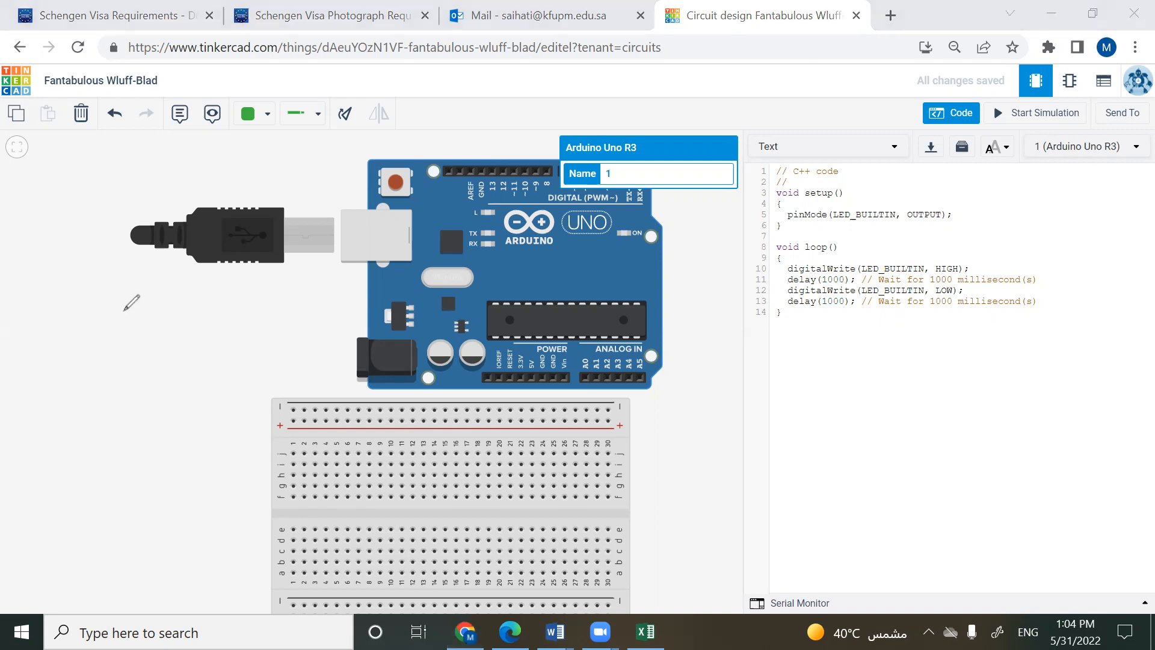
- Annotate the blank area beside the breadboard with a hand-drawn loop of a 5V source, a resistor and a diode
mouse_move(97, 356)
left_mouse_down()
mouse_move(145, 356)
mouse_move(125, 365)
mouse_move(115, 411)
left_mouse_up()
mouse_move(188, 359)
left_mouse_down()
mouse_move(199, 385)
mouse_move(181, 409)
mouse_move(192, 409)
left_mouse_up()
mouse_move(182, 410)
left_mouse_down()
mouse_move(182, 424)
mouse_move(125, 406)
mouse_move(126, 426)
left_mouse_up()
left_click_drag(55, 356, 46, 380)
left_click_drag(56, 354, 85, 355)
left_click_drag(218, 329, 210, 342)
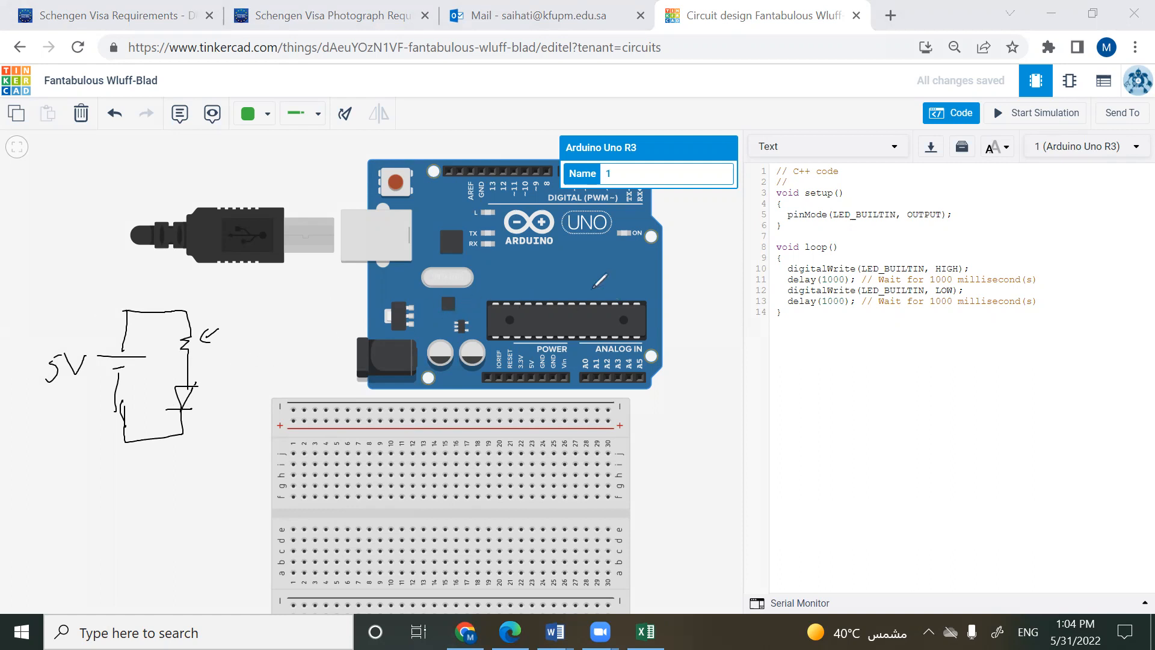
- Write the power formula V²/R = P by hand beside the resistor in the sketched circuit
left_click_drag(607, 290, 650, 305)
mouse_move(224, 315)
left_mouse_down()
mouse_move(209, 330)
mouse_move(275, 300)
left_mouse_up()
mouse_move(244, 318)
left_mouse_down()
mouse_move(272, 317)
mouse_move(253, 347)
mouse_move(289, 310)
left_mouse_up()
left_click_drag(283, 317, 289, 317)
left_click_drag(305, 299, 303, 319)
left_click_drag(299, 301, 306, 310)
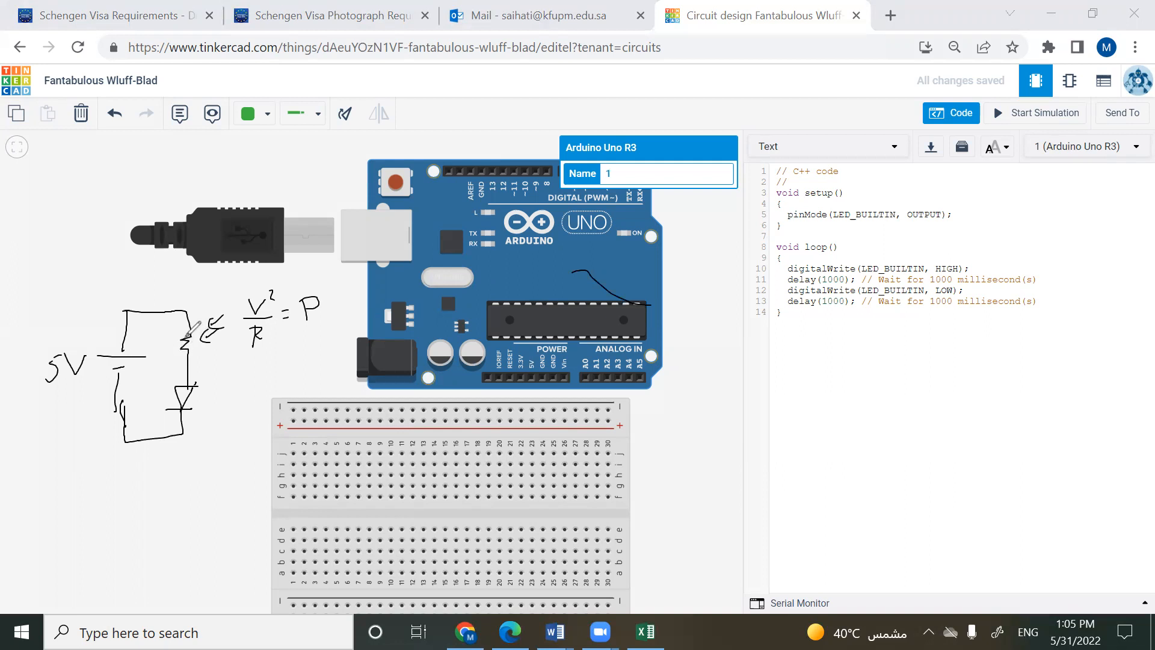
- Add an arrow from the sketched resistor and mark the diode's polarity and its 0.5-0.7V drop
left_click_drag(143, 300, 158, 299)
left_click_drag(214, 375, 209, 386)
mouse_move(202, 431)
left_mouse_down()
mouse_move(218, 429)
mouse_move(219, 395)
mouse_move(232, 411)
mouse_move(242, 397)
left_mouse_up()
left_click(229, 406)
mouse_move(247, 401)
left_mouse_down()
mouse_move(302, 402)
mouse_move(328, 385)
left_mouse_up()
left_click(283, 401)
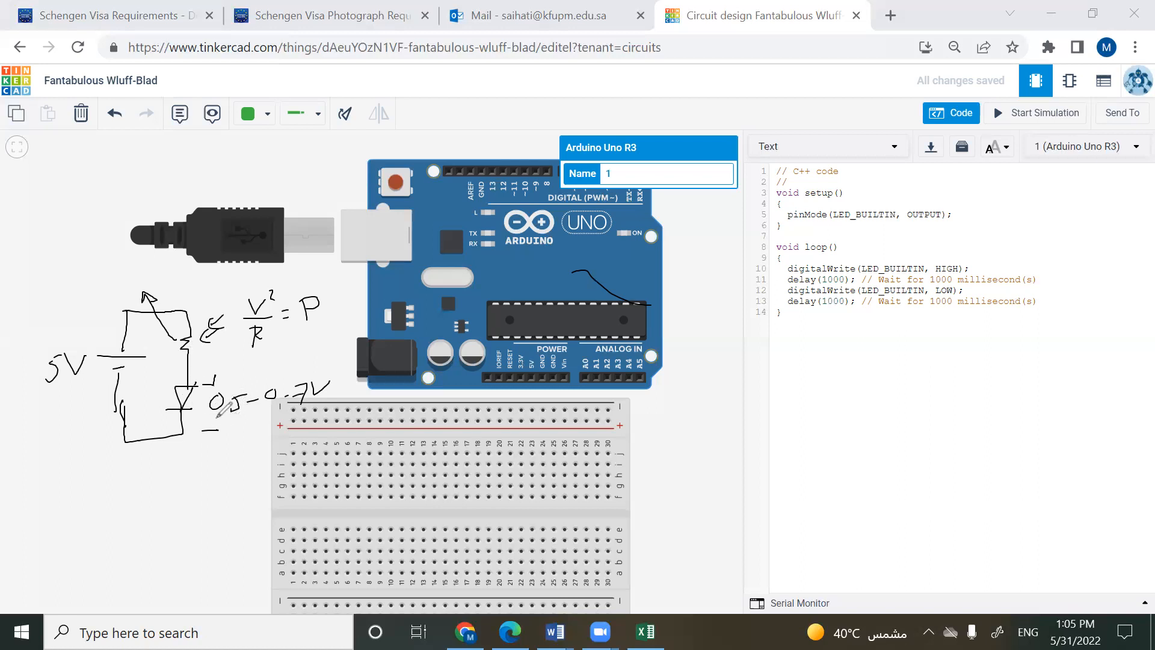
- Draw a curved stroke from the sketched resistor and write 4.5 above the circuit sketch
left_click_drag(174, 347, 118, 303)
mouse_move(40, 281)
left_mouse_down()
mouse_move(60, 306)
mouse_move(82, 293)
mouse_move(73, 300)
left_mouse_up()
left_click(68, 298)
left_click_drag(74, 282, 106, 275)
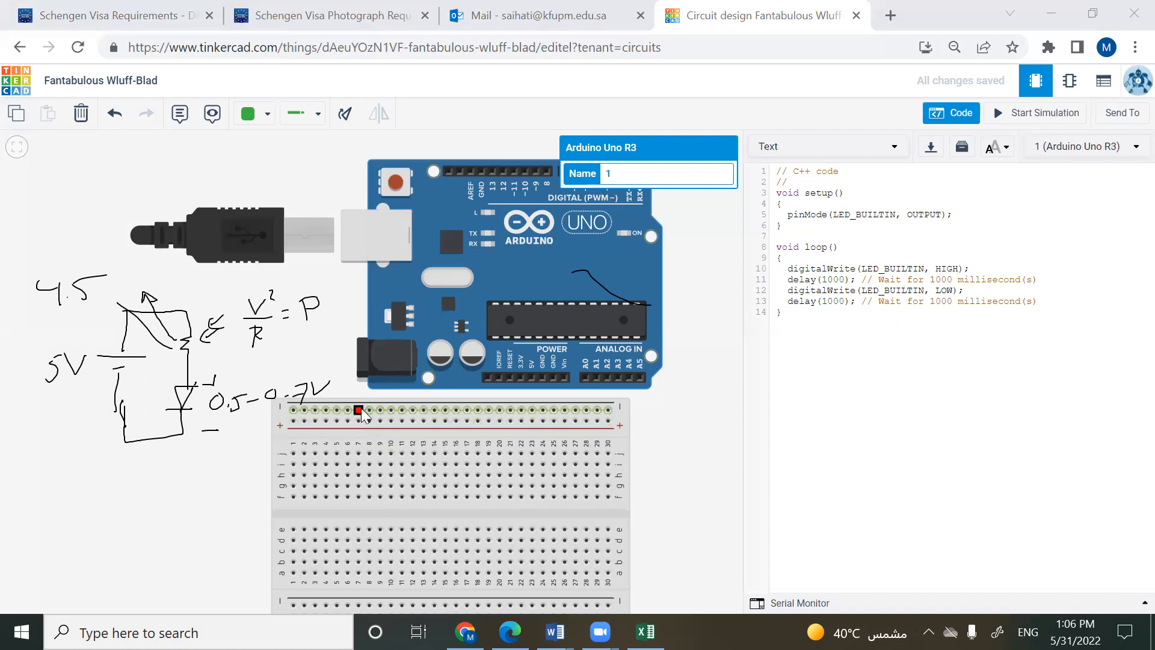
- Reposition the small breadboard directly beneath the Arduino's power and analog pins, discarding any stray wires
left_click(445, 486)
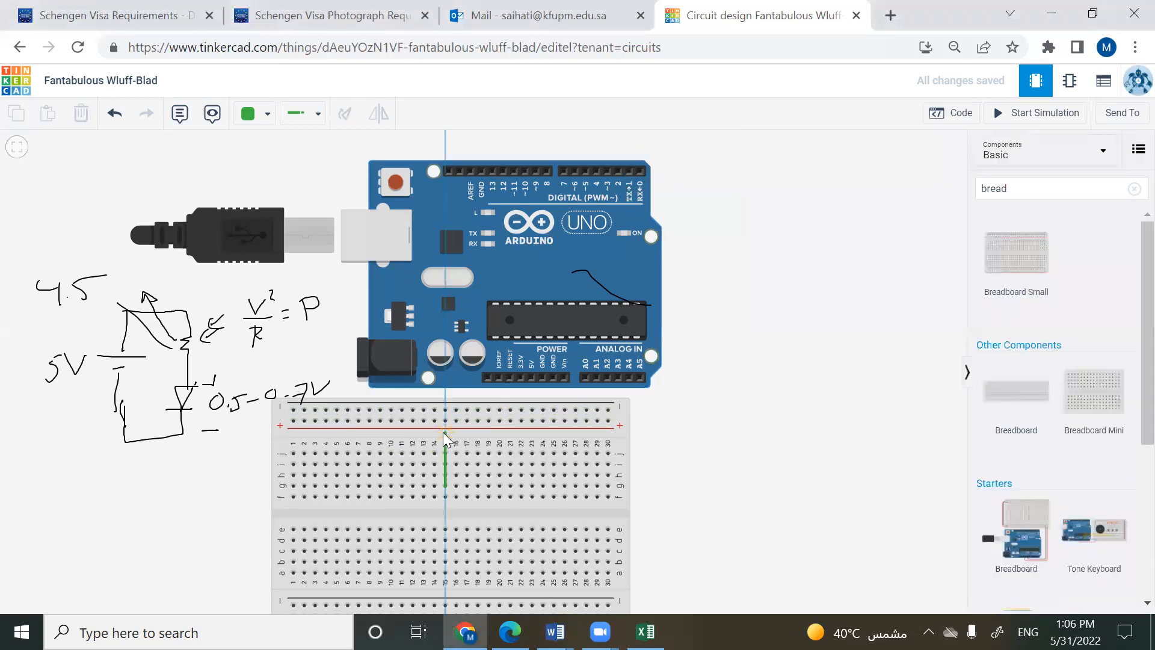
key("Escape")
left_click_drag(450, 427, 514, 355)
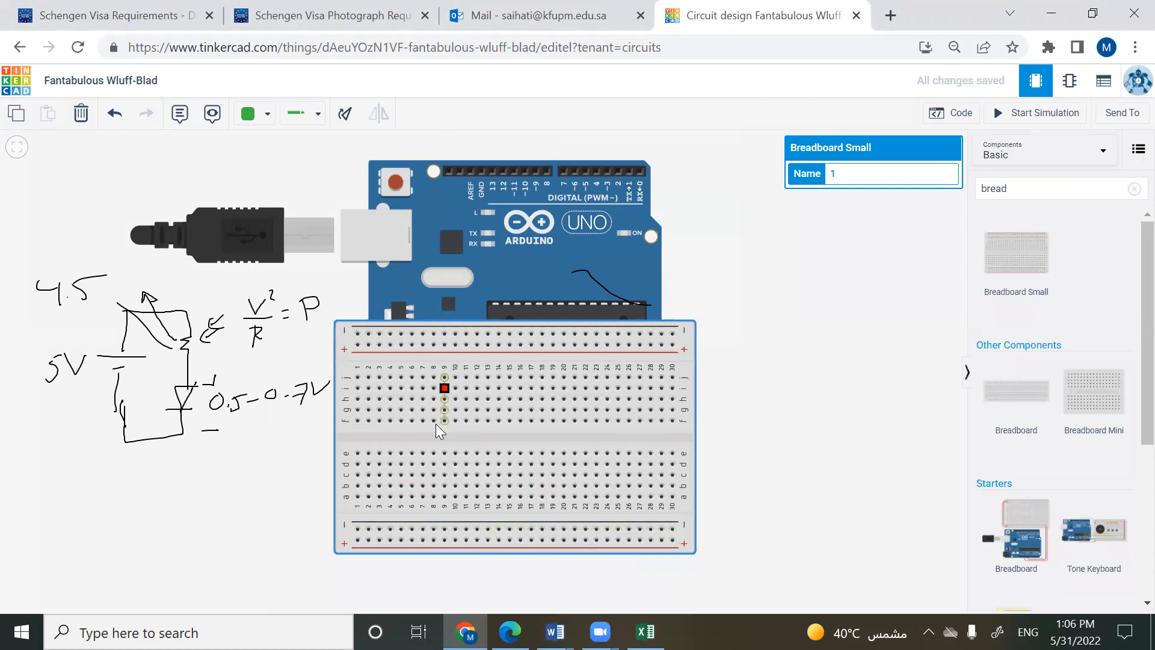
left_click(445, 387)
key("Escape")
left_click(477, 398)
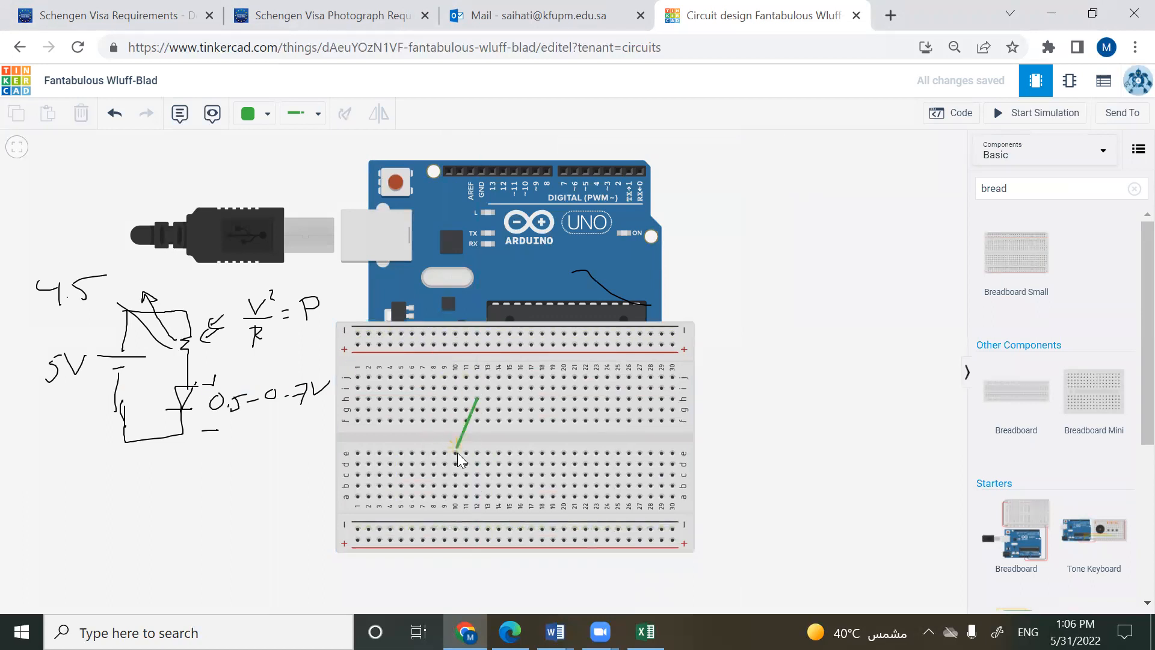
left_click_drag(514, 434, 506, 505)
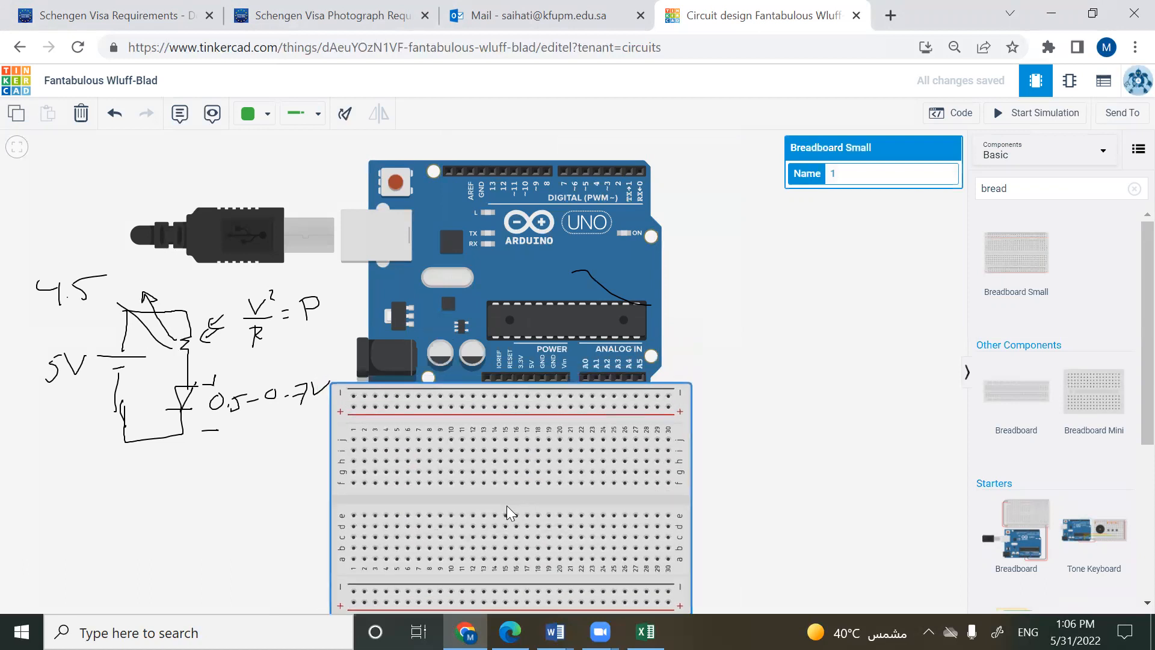
- Wire the Arduino's 5V pin to the breadboard's upper positive rail near column 18 and colour the wire red
left_click(531, 376)
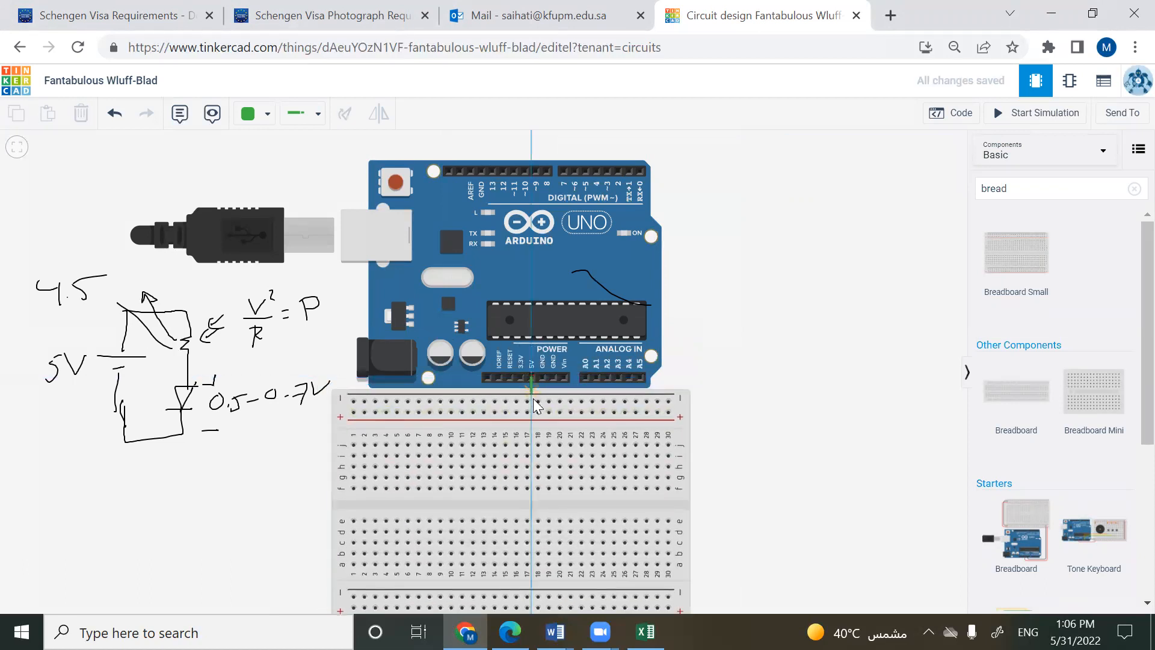
left_click(539, 412)
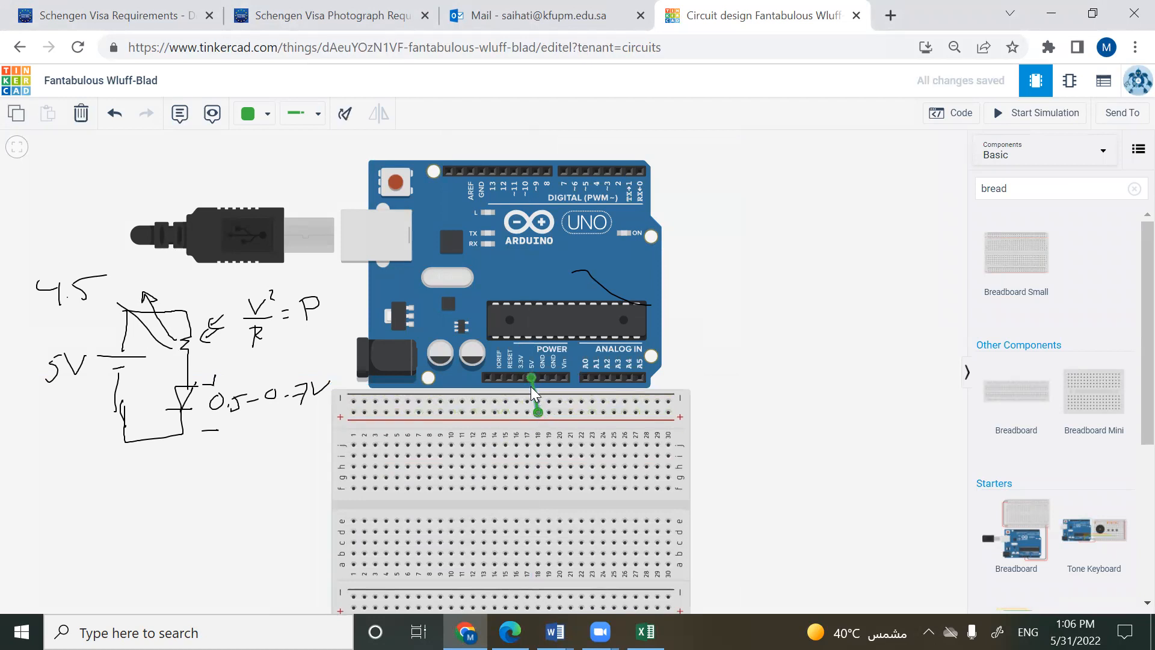
left_click(533, 392)
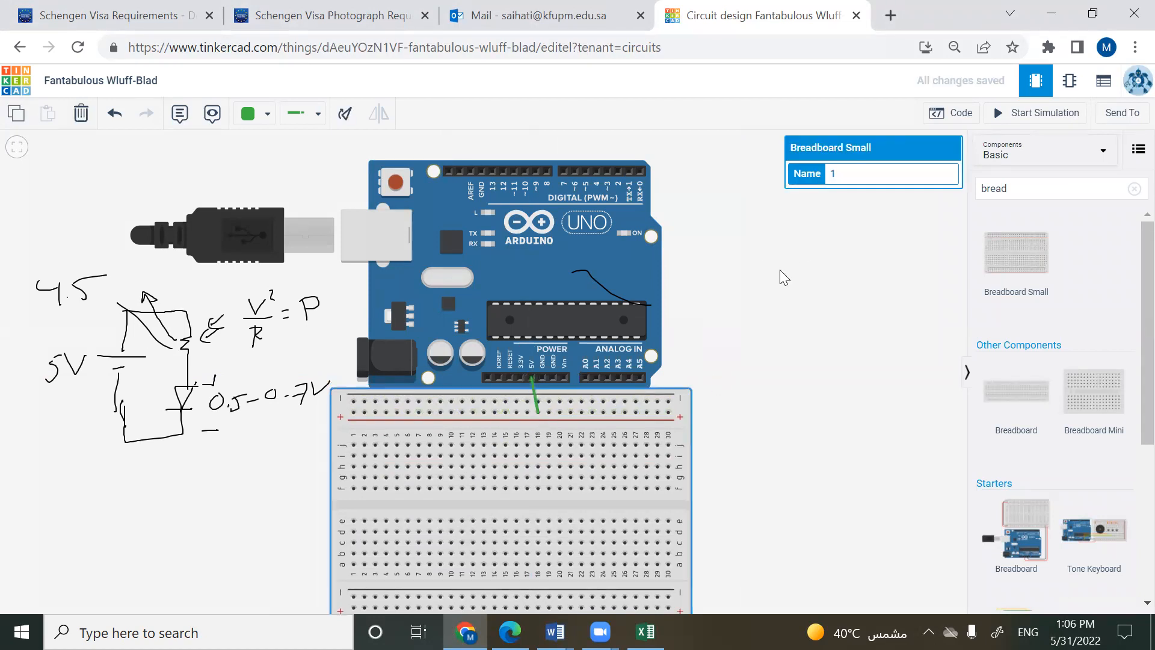
left_click(779, 270)
left_click(535, 391)
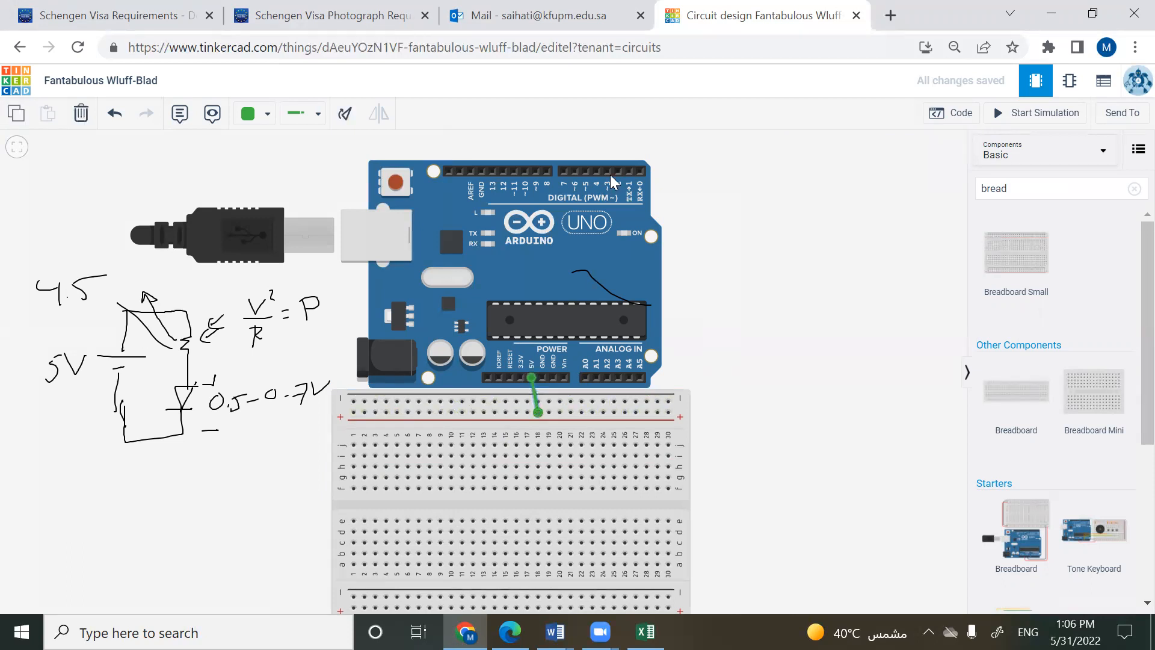
left_click(267, 116)
left_click(271, 182)
left_click(259, 554)
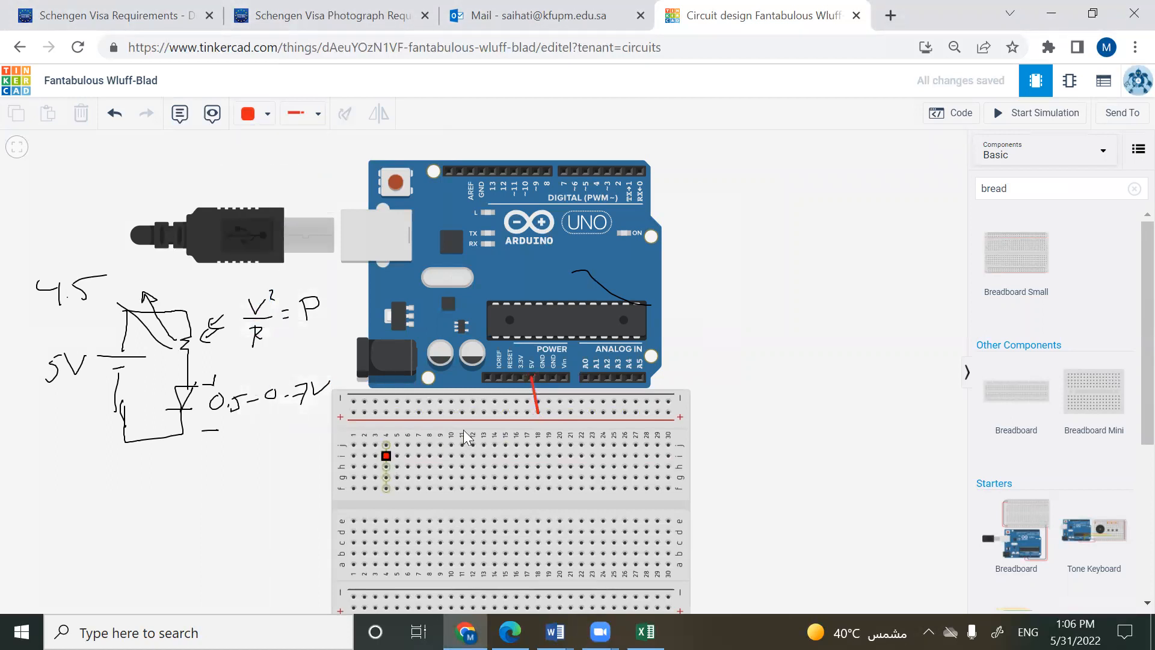
- Wire the Arduino's GND pin next to Vin to the breadboard's upper negative rail near column 20
left_click(552, 378)
left_click(559, 402)
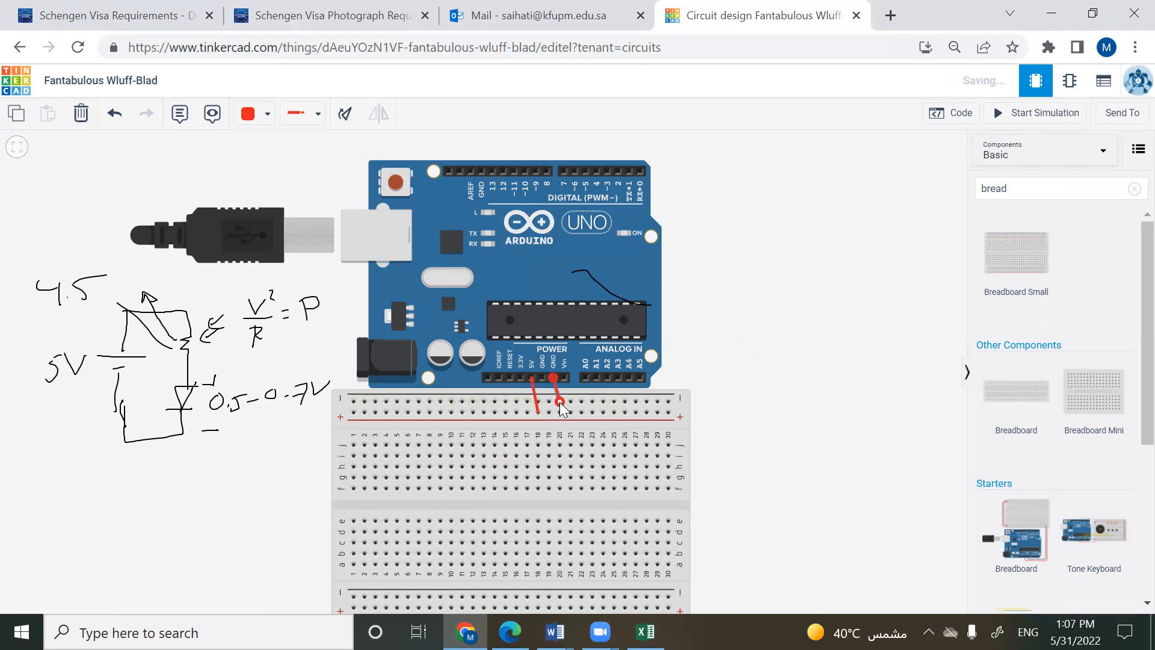
- Colour the wire between the Arduino's GND pin and the breadboard's negative rail black
left_click(267, 116)
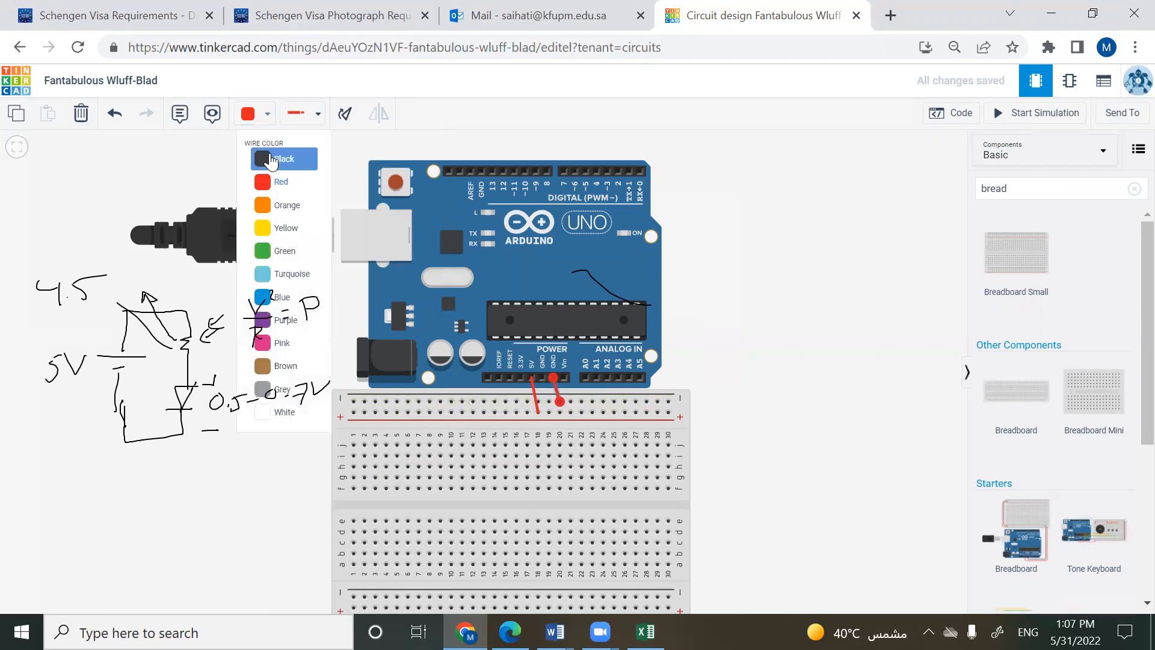
left_click(274, 157)
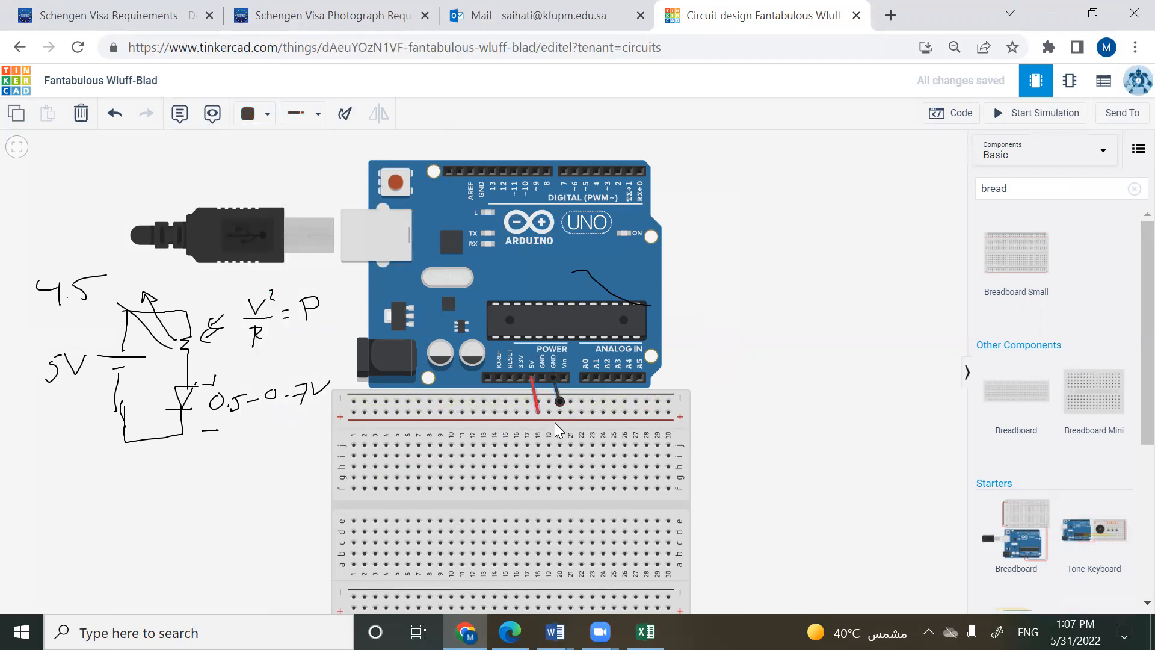
- Find the LED component and place a red LED on the breadboard's upper half across columns 13 and 14
double_click(1044, 185)
type("led")
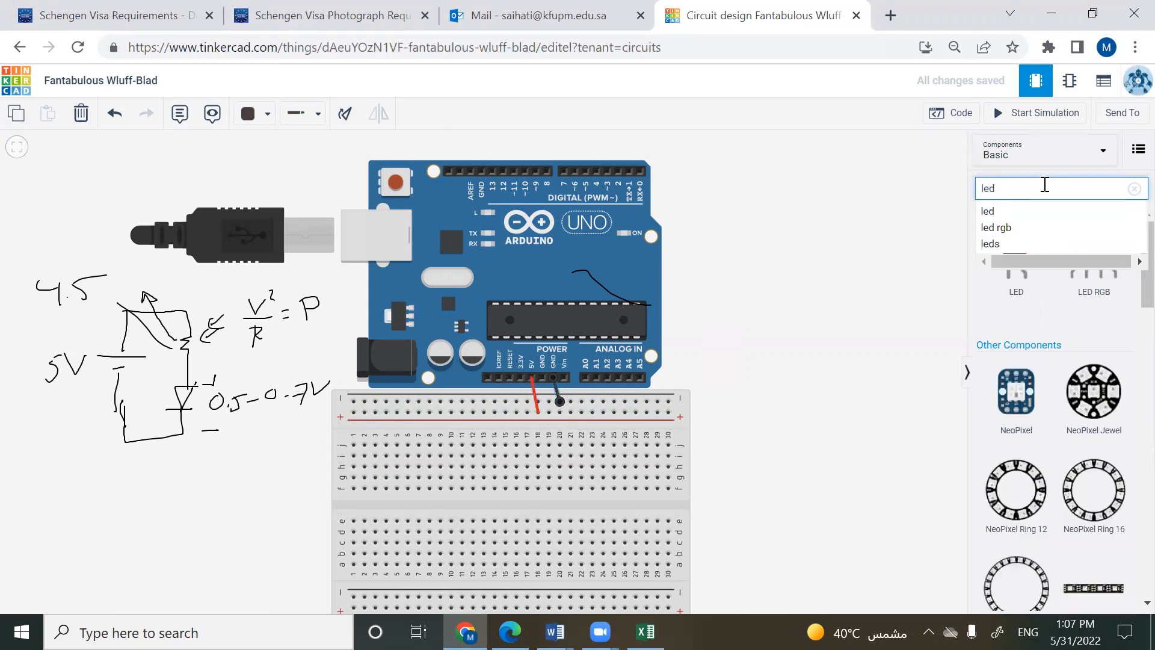
left_click_drag(505, 465, 488, 451)
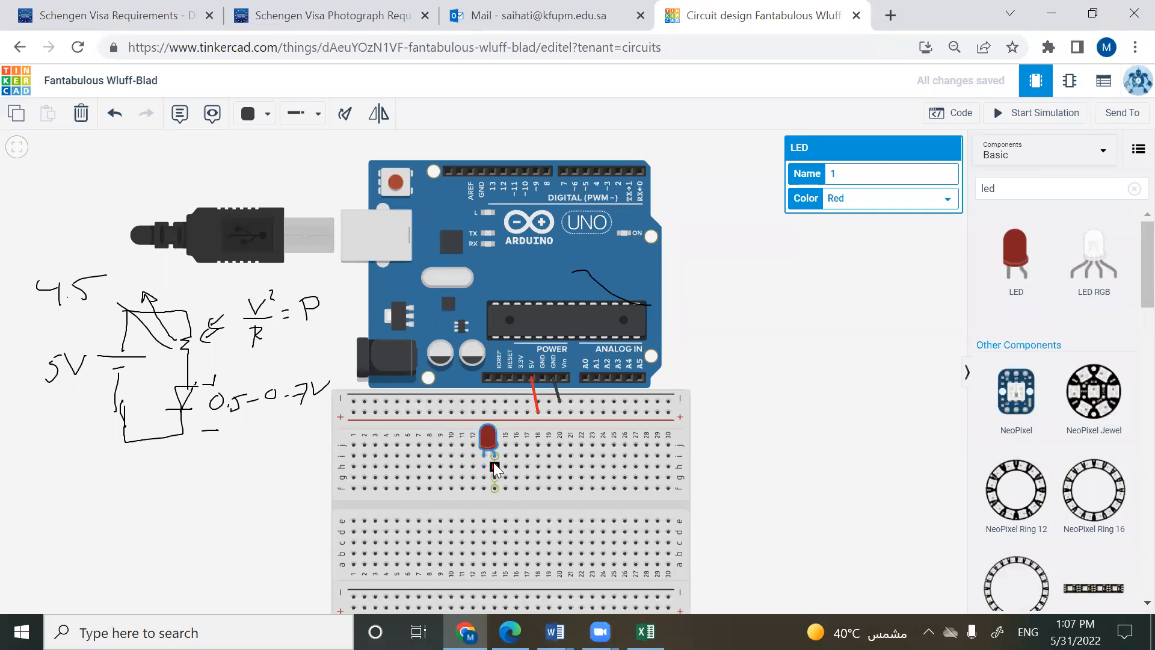
- Wire the LED's column 14 lead to the positive rail near column 16 and its column 13 lead to the negative rail near column 10
left_click(493, 466)
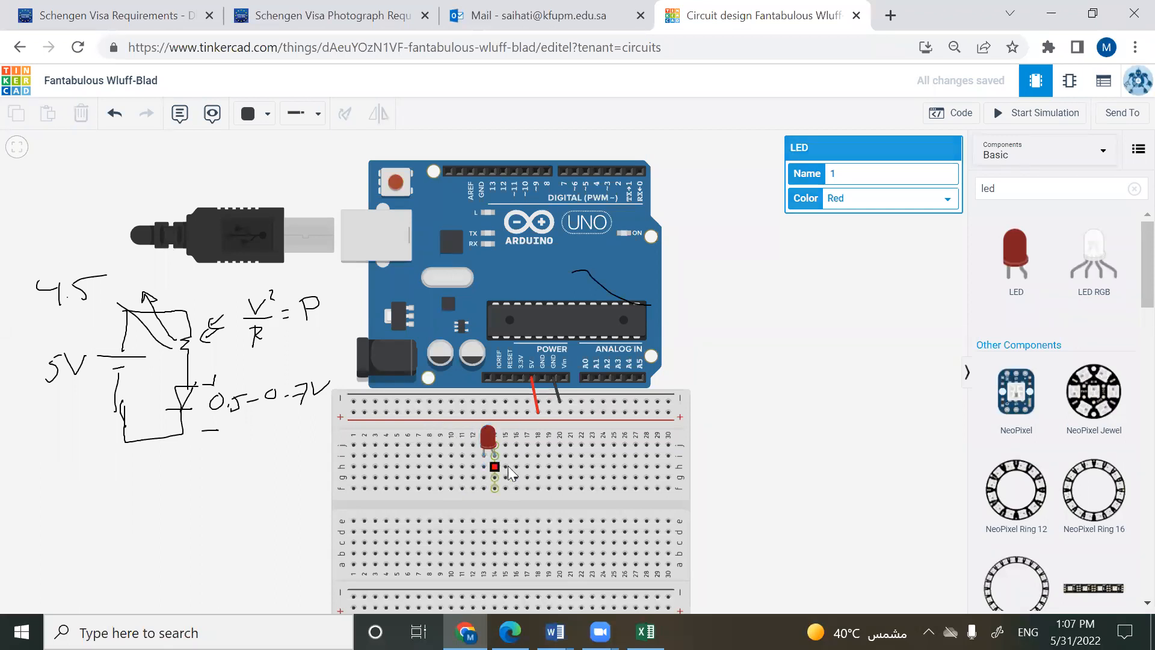
left_click(516, 413)
left_click_drag(481, 469, 440, 400)
key("ctrl+z")
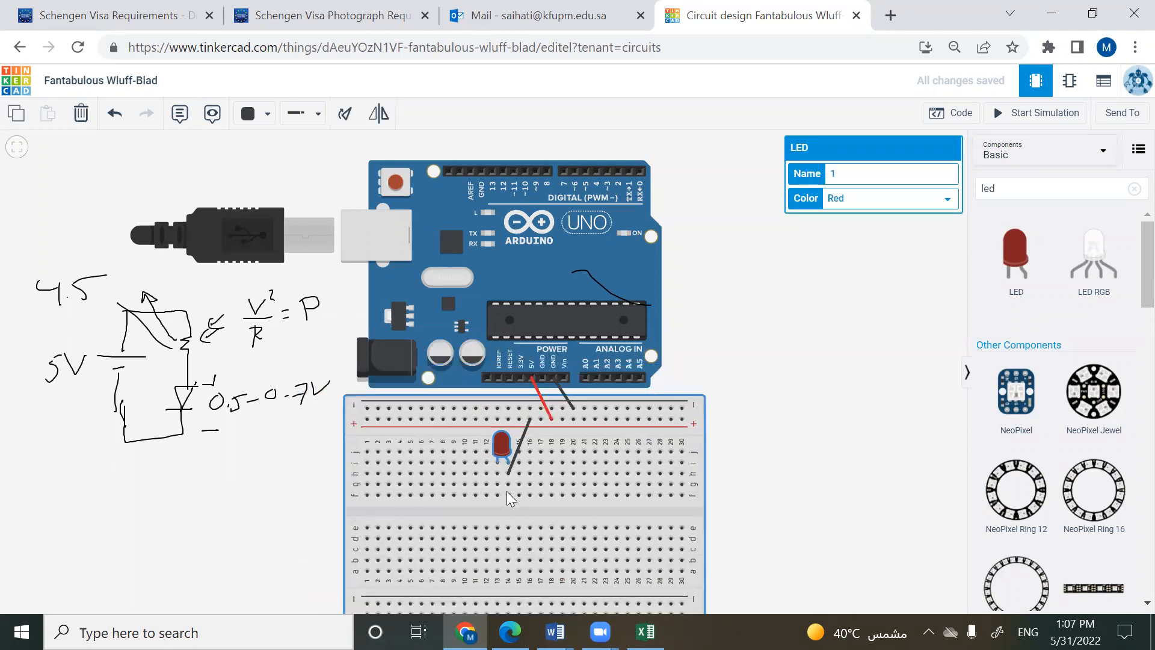
left_click(510, 494)
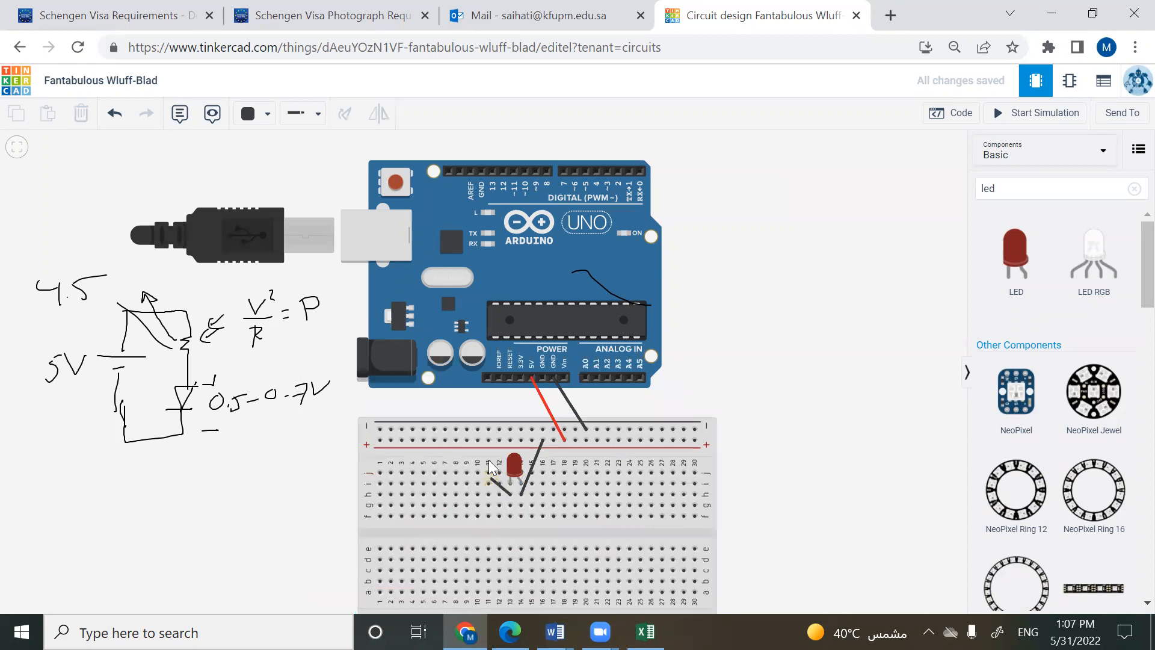
left_click(476, 428)
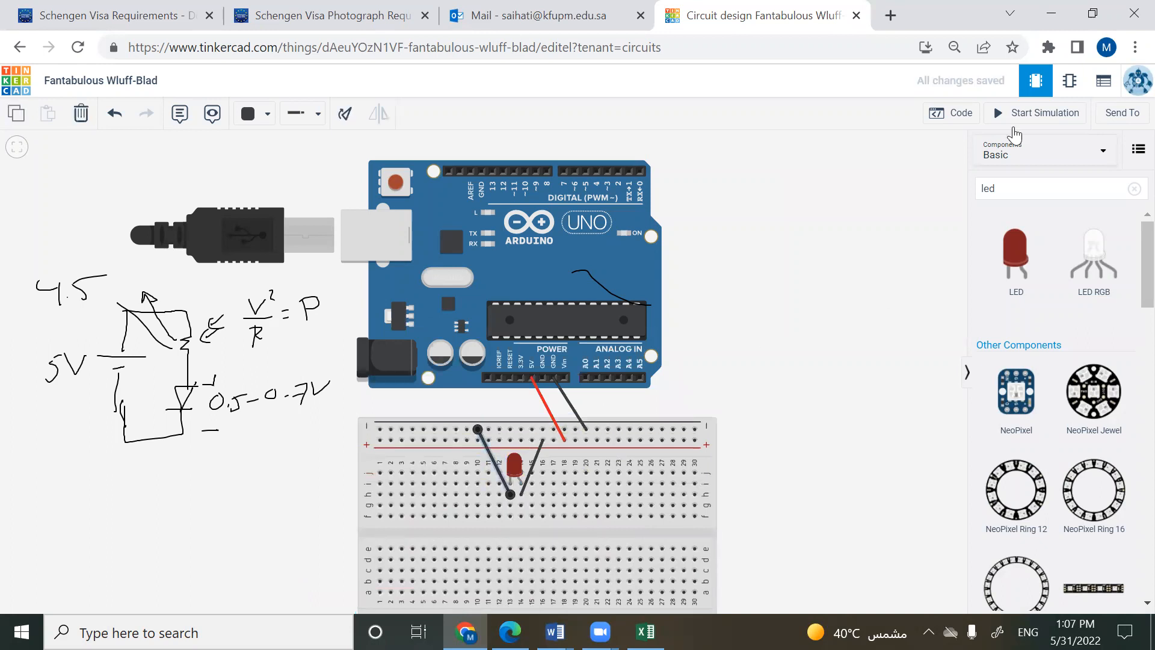
- Run the simulation to check the LED wired without a resistor, and stop it
left_click(1049, 114)
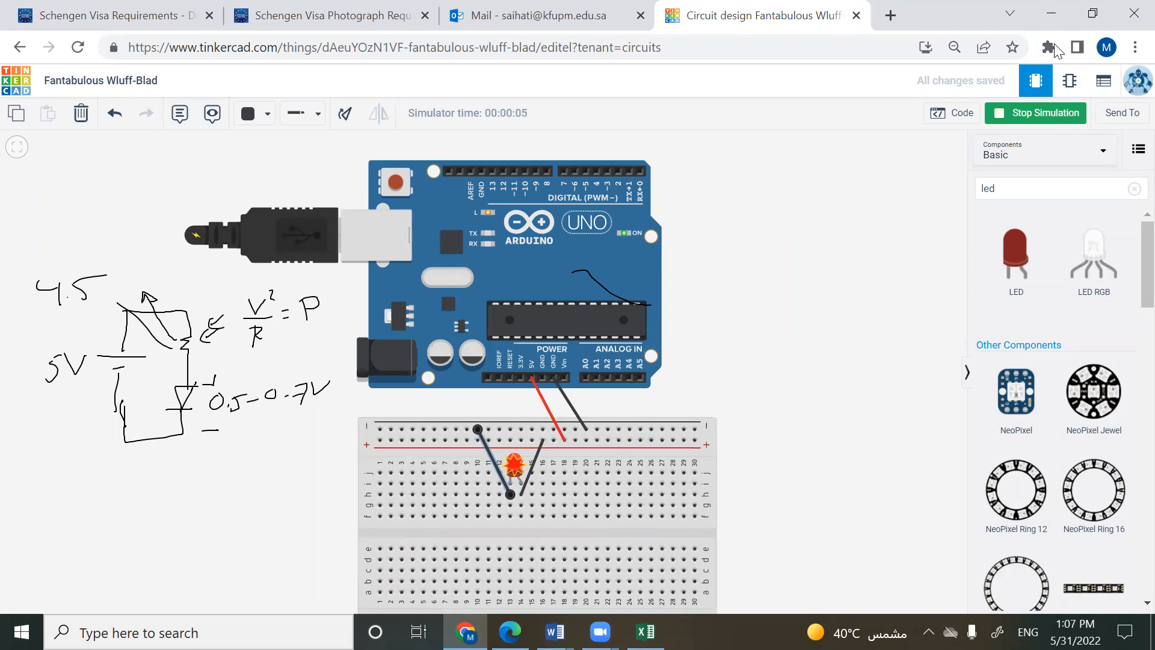
left_click(1003, 113)
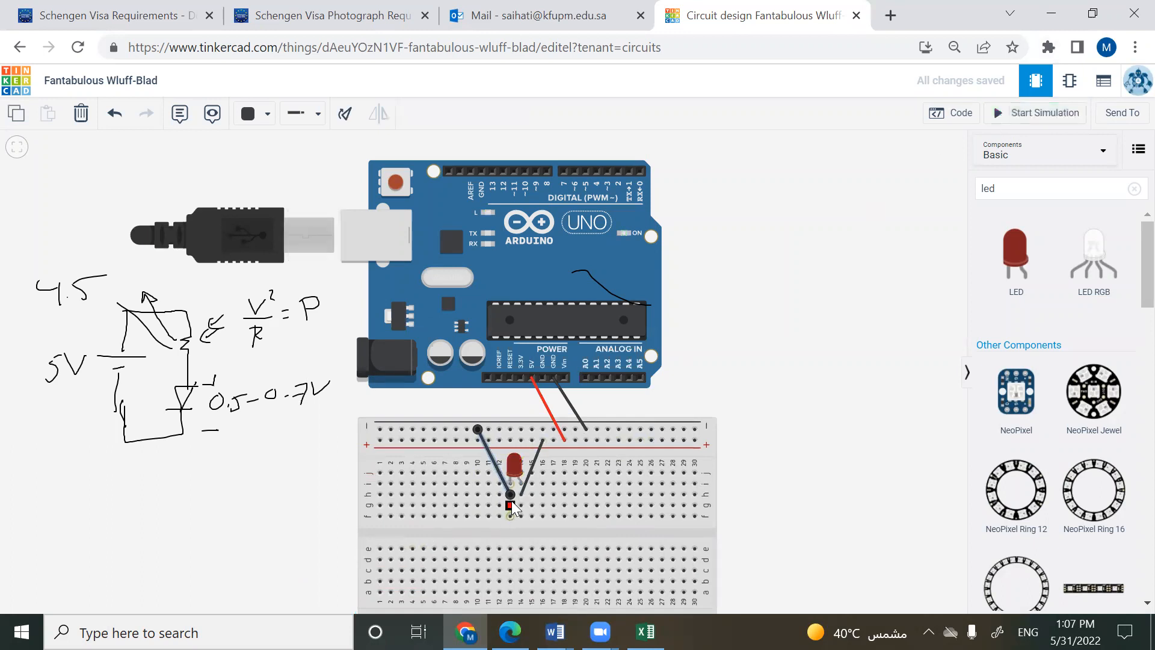
- Delete the wire joining the LED's column 14 lead to the positive rail
left_click(528, 473)
key("Delete")
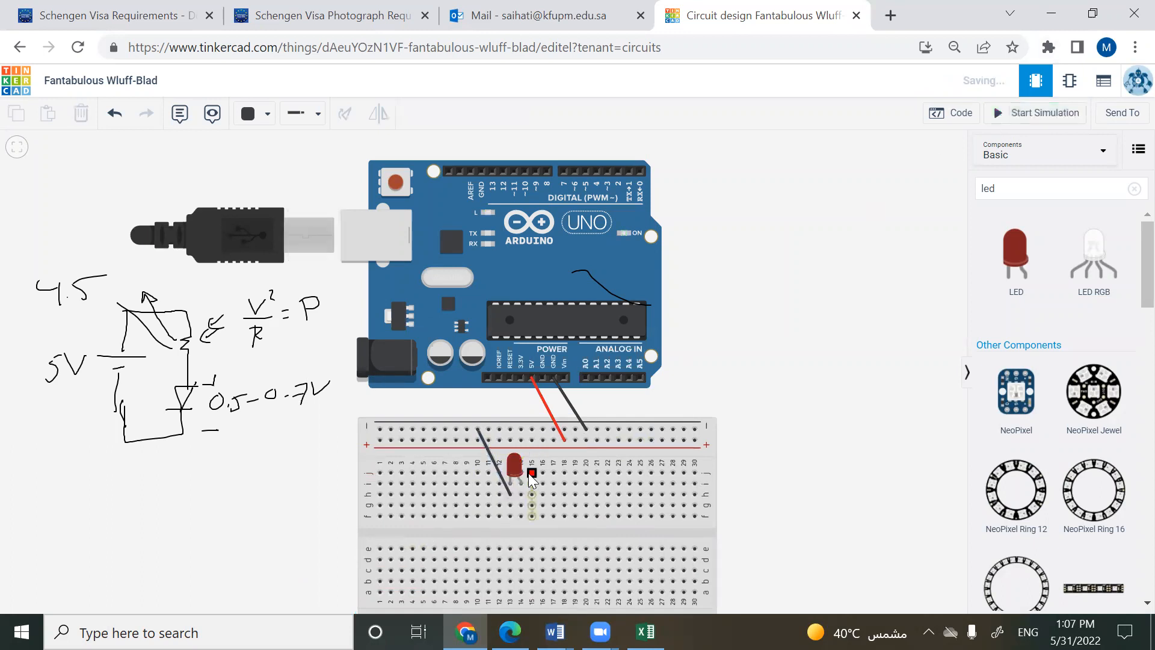
left_click(497, 464)
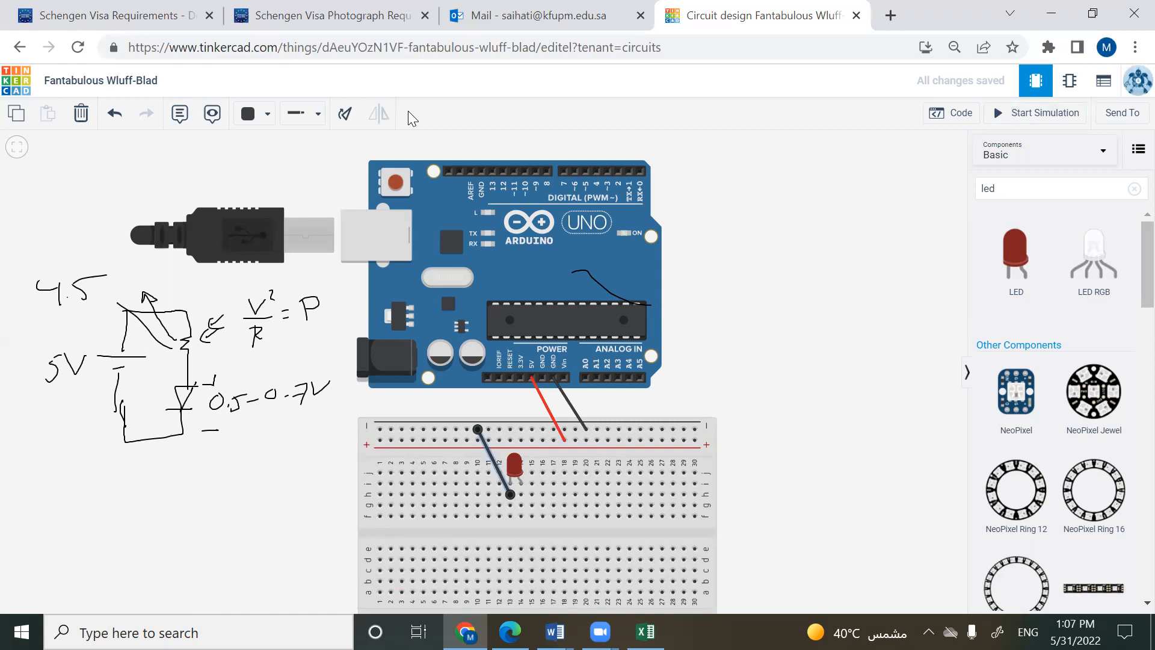
- Mark the sketched diode's upper terminal with A and + and its lower terminal with C and -
left_click_drag(180, 373, 185, 379)
left_click_drag(165, 424, 175, 425)
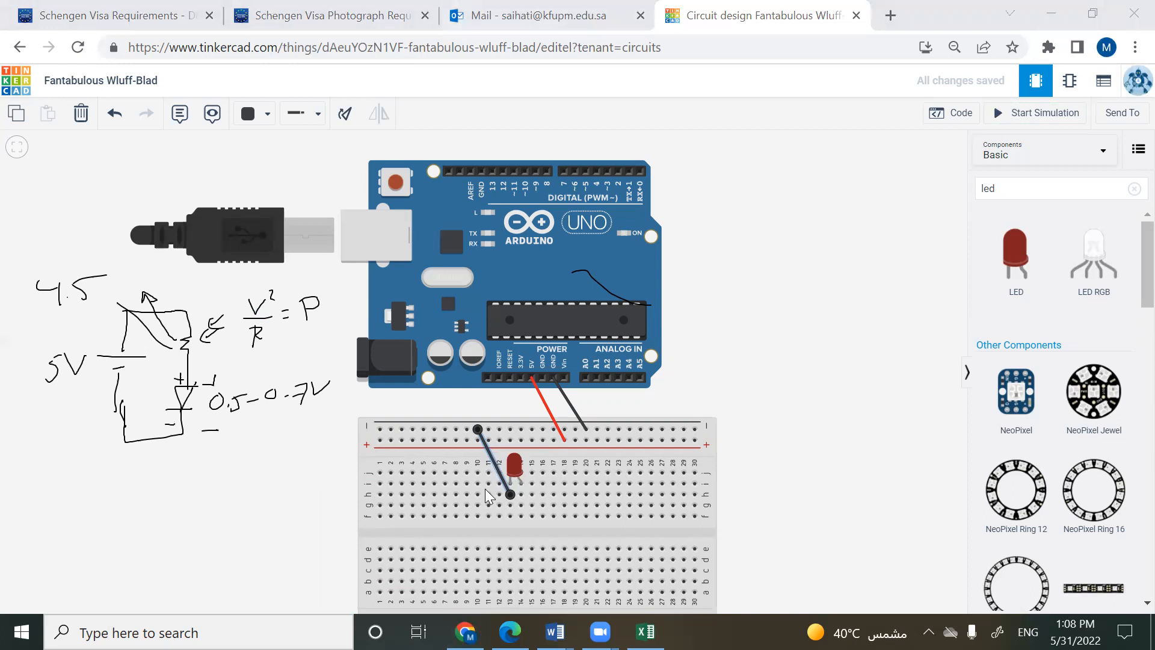
mouse_move(159, 375)
left_mouse_down()
mouse_move(154, 385)
mouse_move(165, 382)
left_mouse_up()
left_click_drag(155, 422, 155, 431)
left_click_drag(161, 425, 171, 424)
left_click_drag(165, 436, 127, 441)
- Reverse the LED's polarity by wiring its column 13 lead to the positive rail near column 9 and column 14 to the negative rail near column 16
key("Delete")
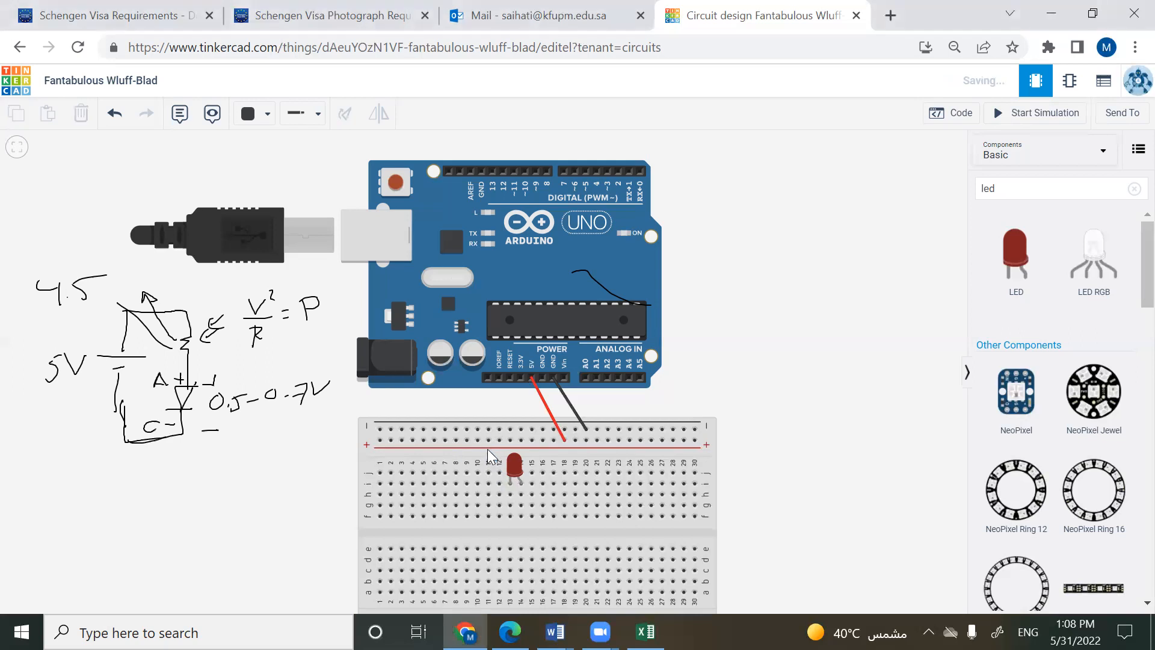
left_click(510, 494)
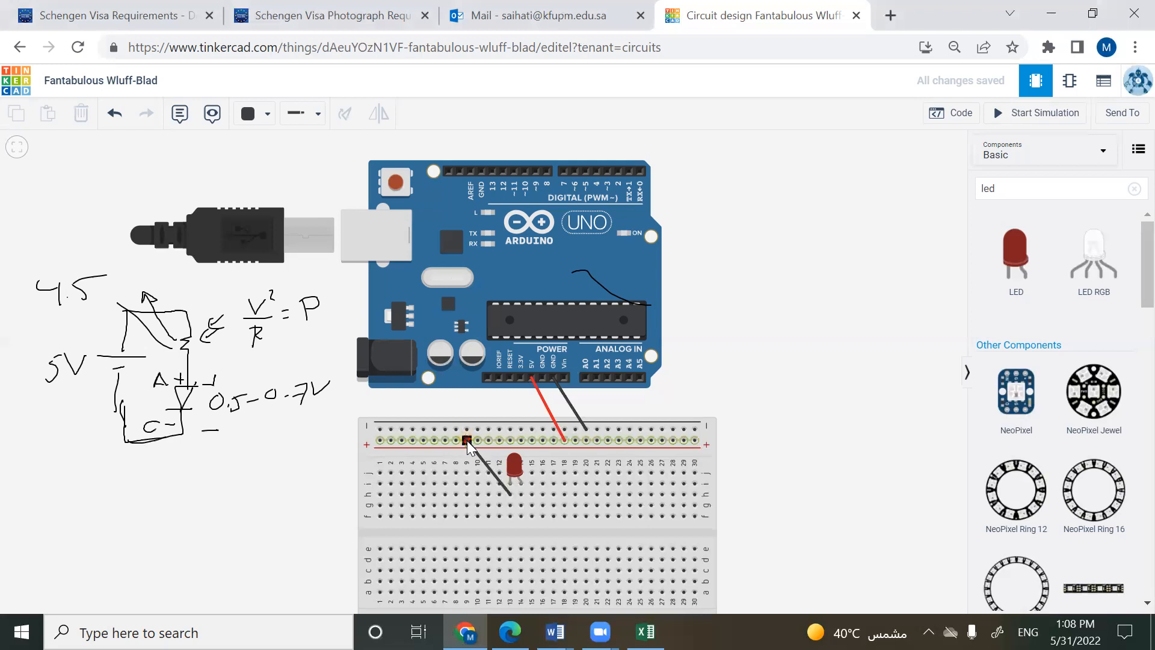
left_click(466, 440)
left_click(521, 495)
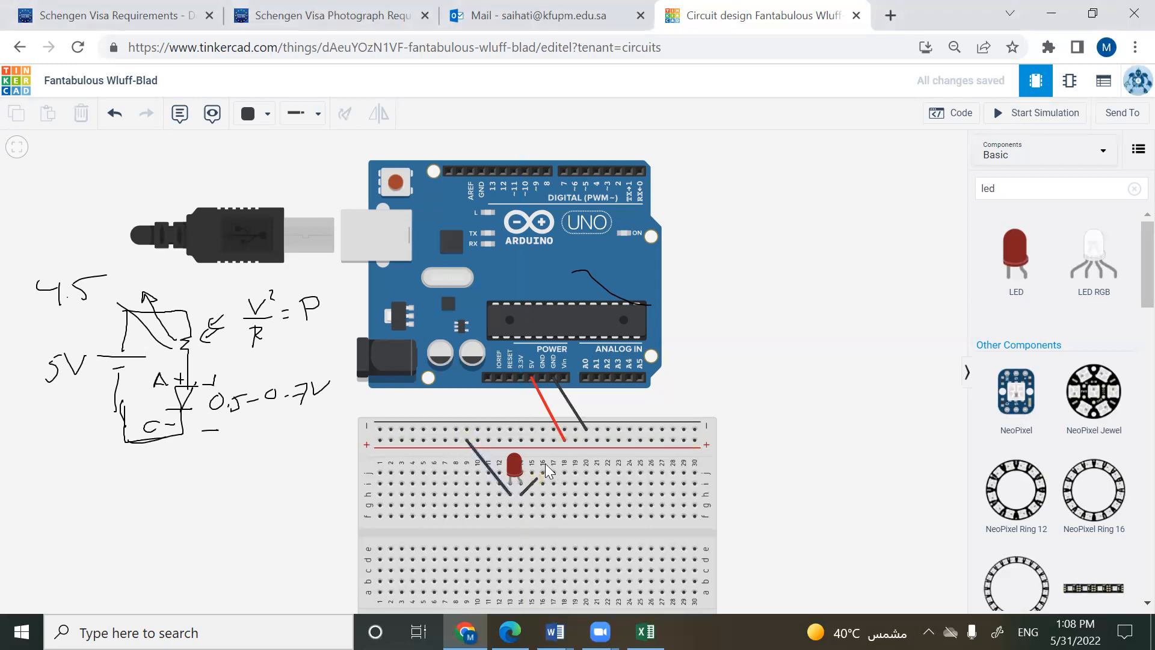
left_click(543, 429)
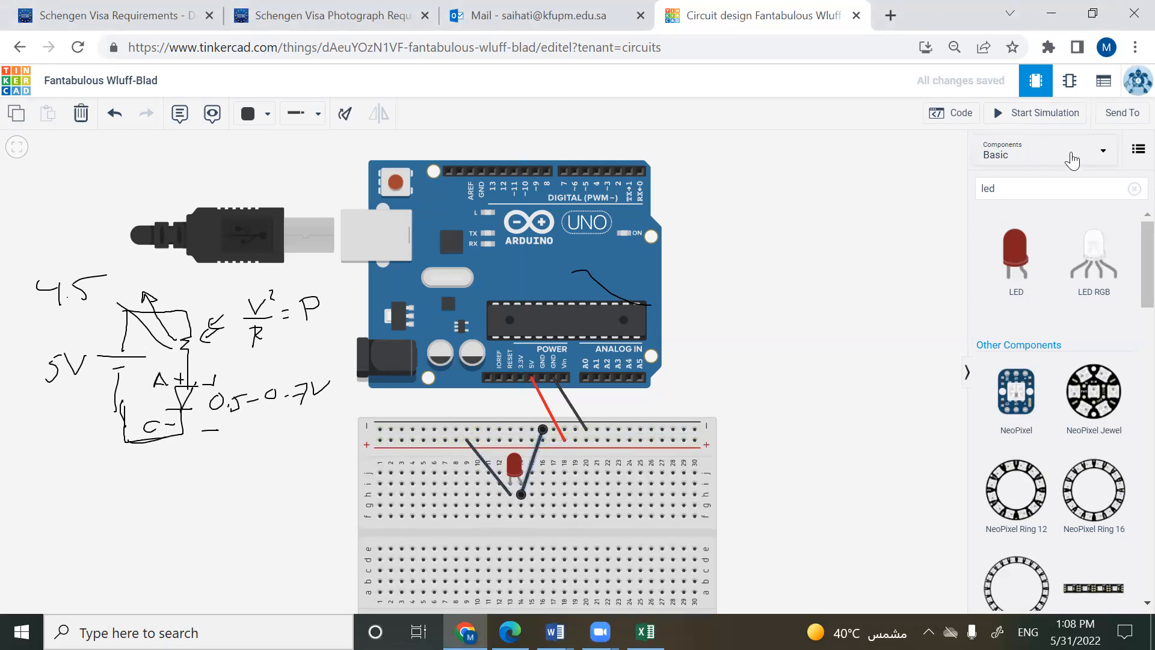
- Run the simulation to check the LED with reversed polarity, and stop it
left_click(1036, 112)
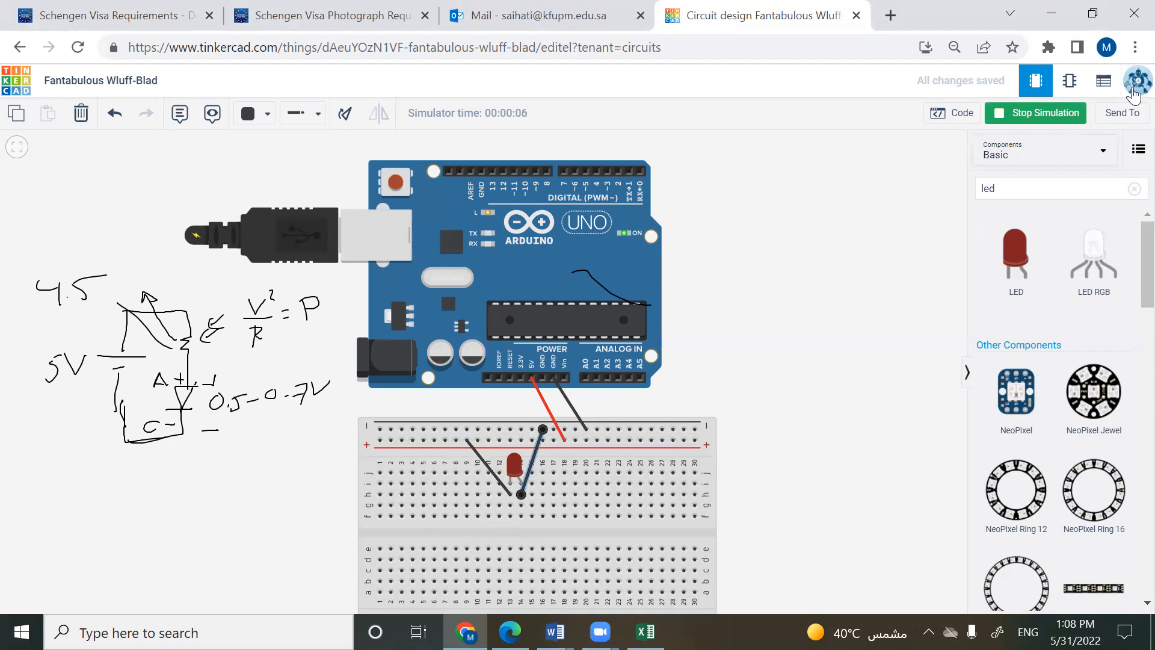
left_click(1065, 114)
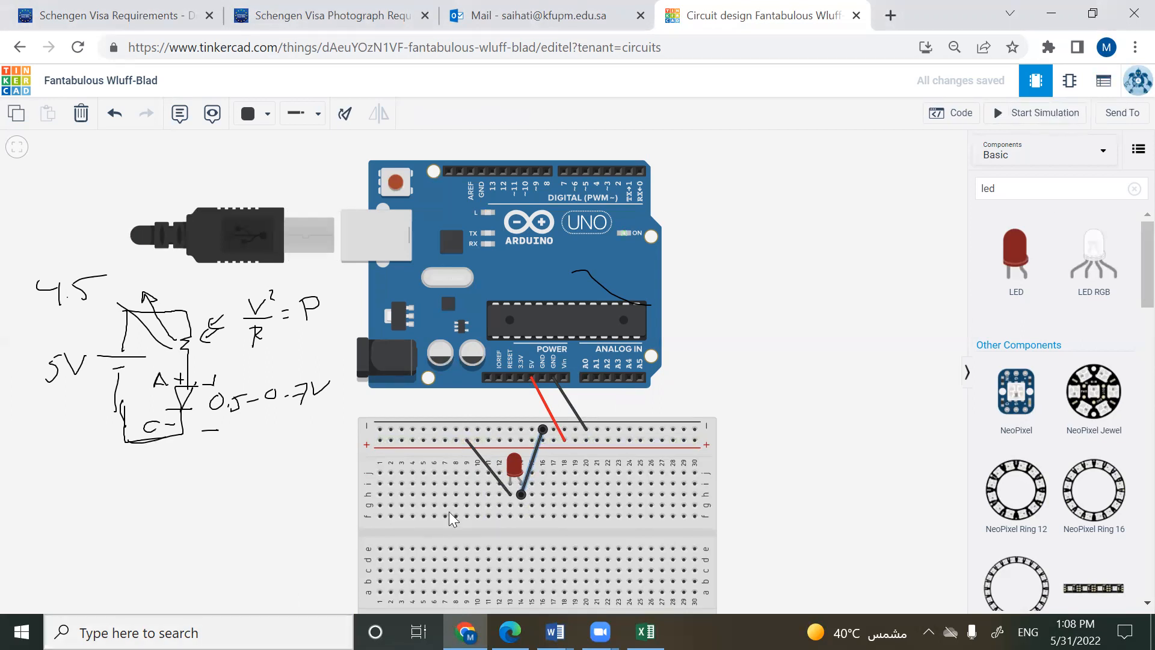
- Delete both wires between the LED leads and the power rails, keeping the breadboard and the Arduino supply wires
left_click(494, 476)
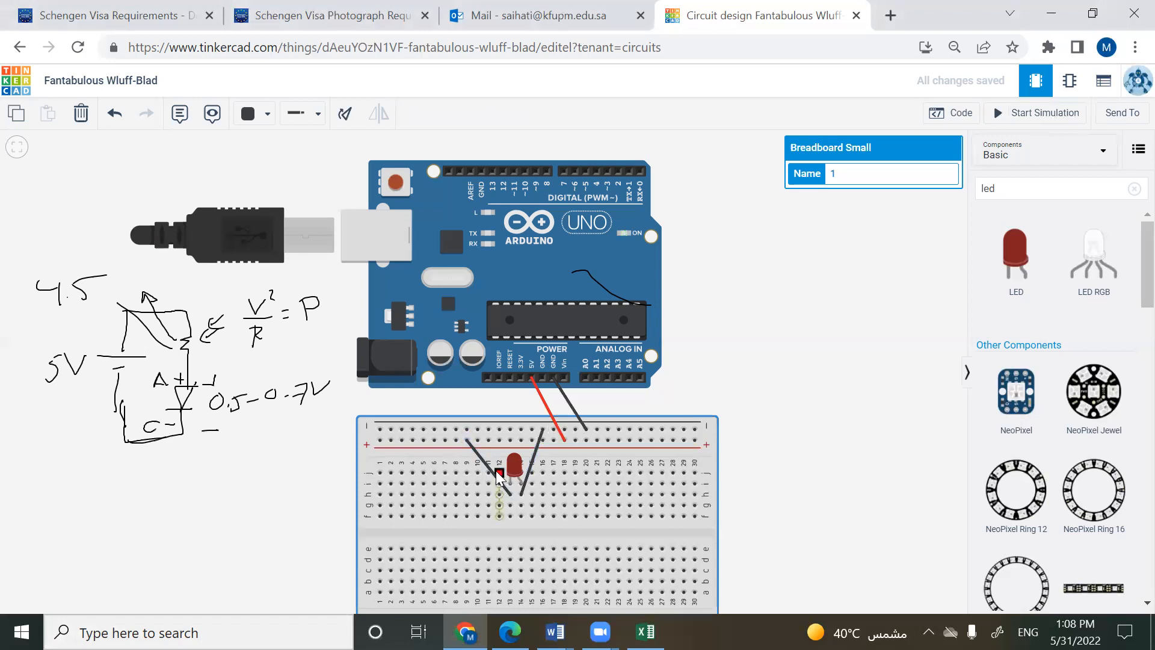
left_click(495, 470)
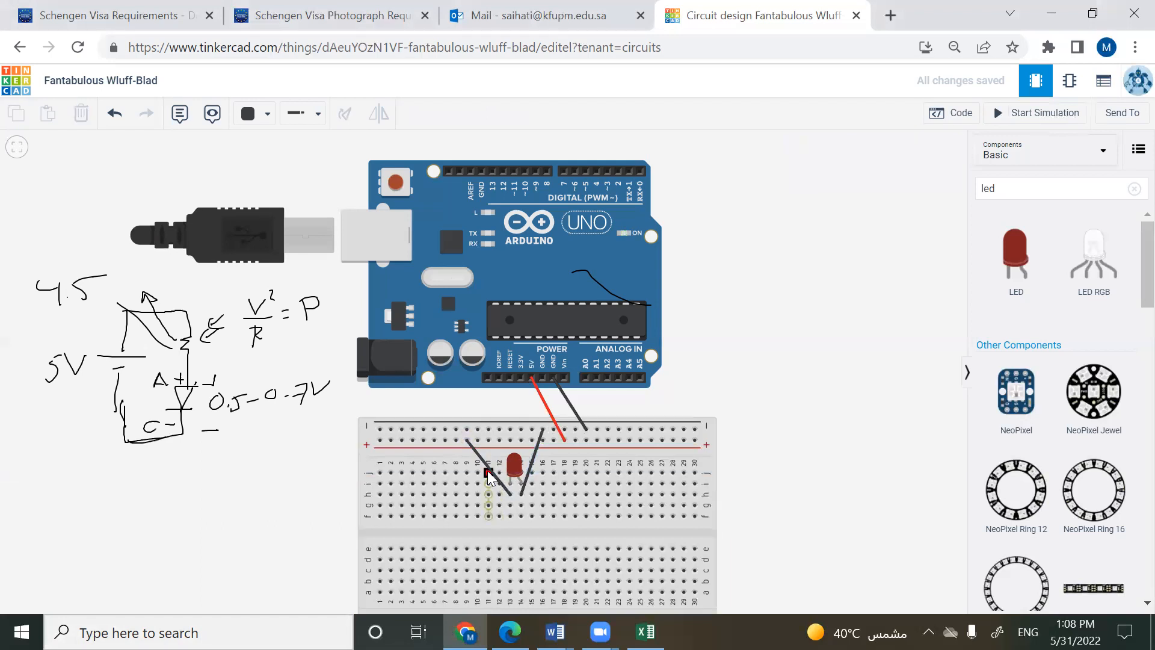
left_click(490, 468)
key("Delete")
left_click(530, 469)
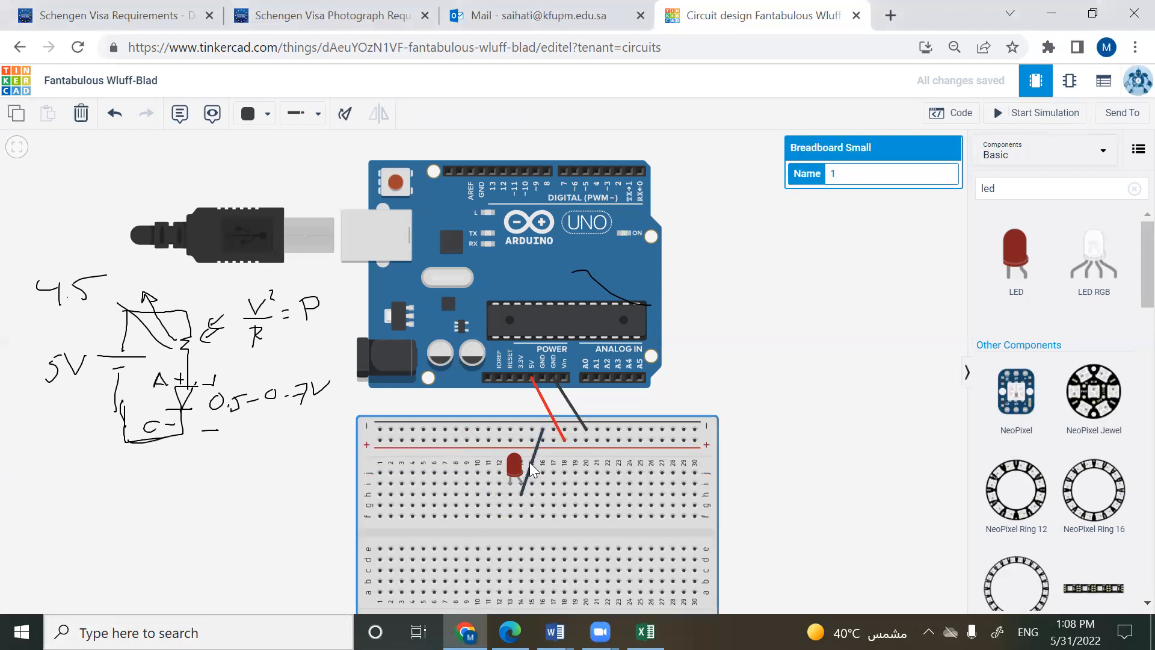
key("Delete")
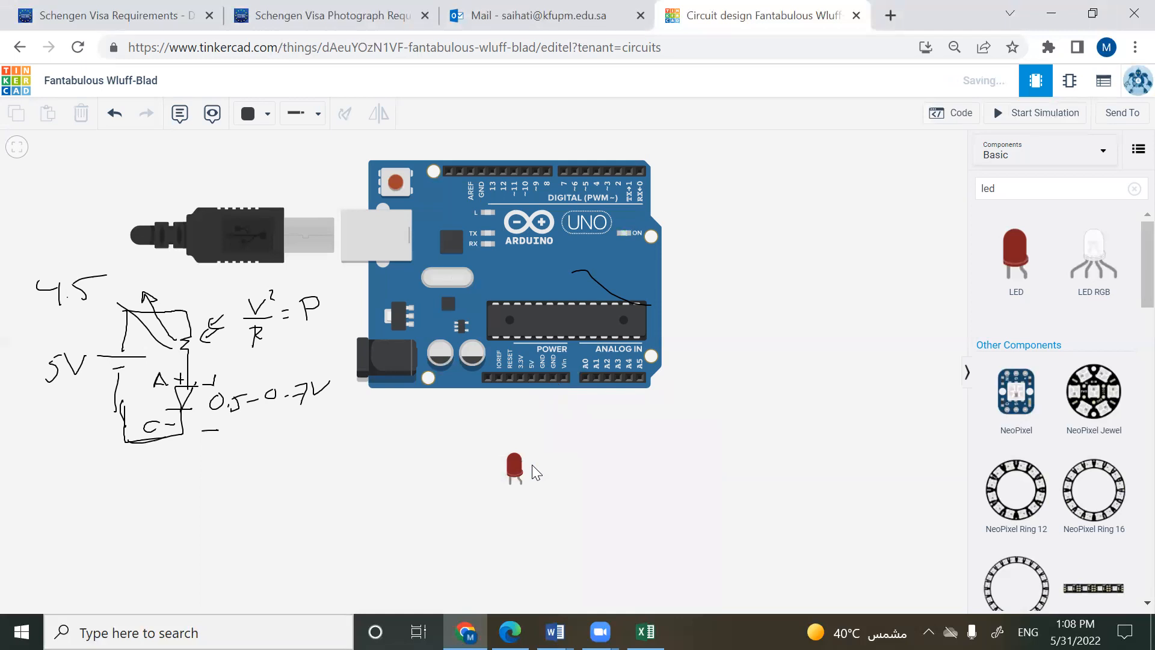
key("ctrl+z")
key("Delete")
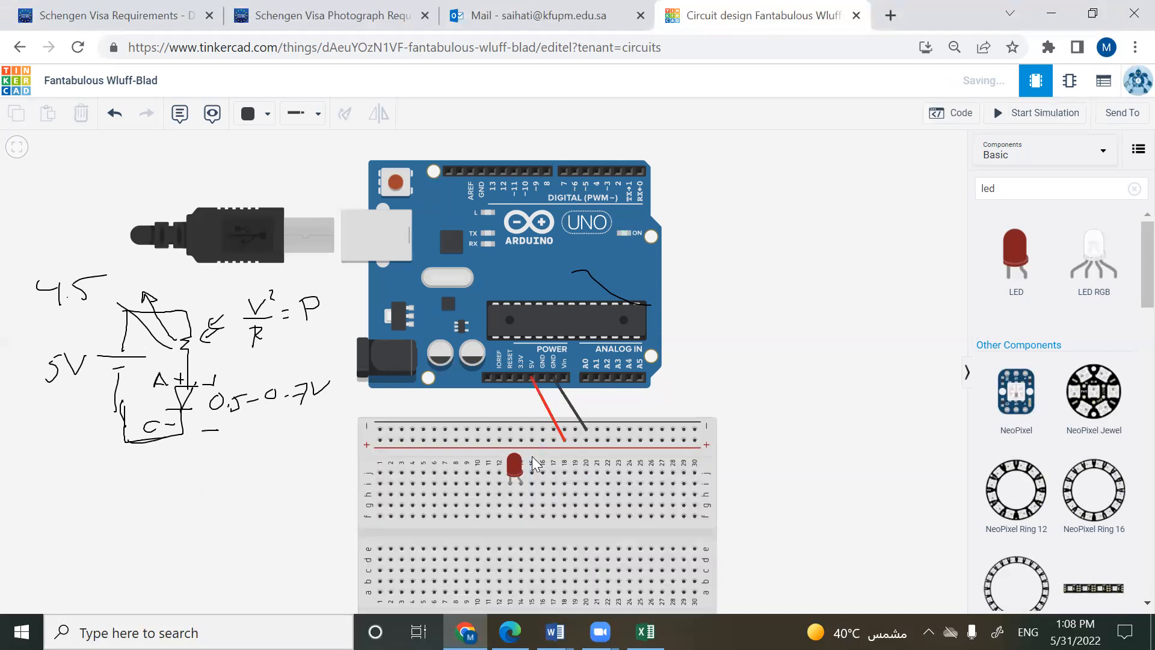
- Add a resistor, rotate it horizontally and place it in row i across columns 17 to 21 of the breadboard
double_click(1070, 191)
type("resi")
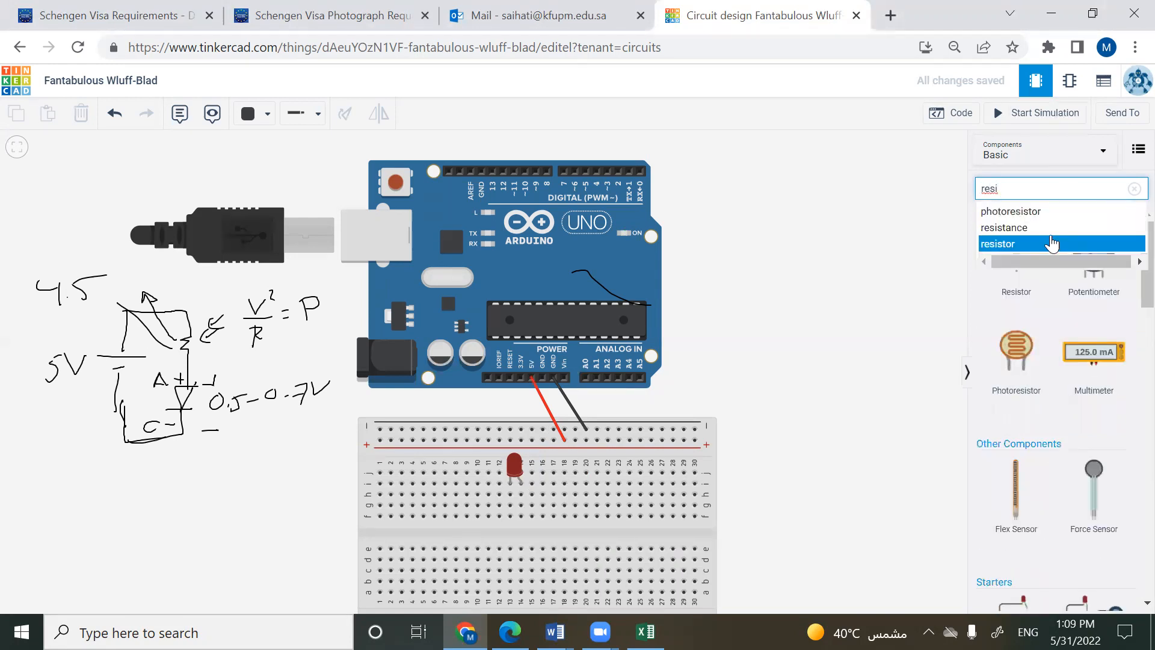
type("stor")
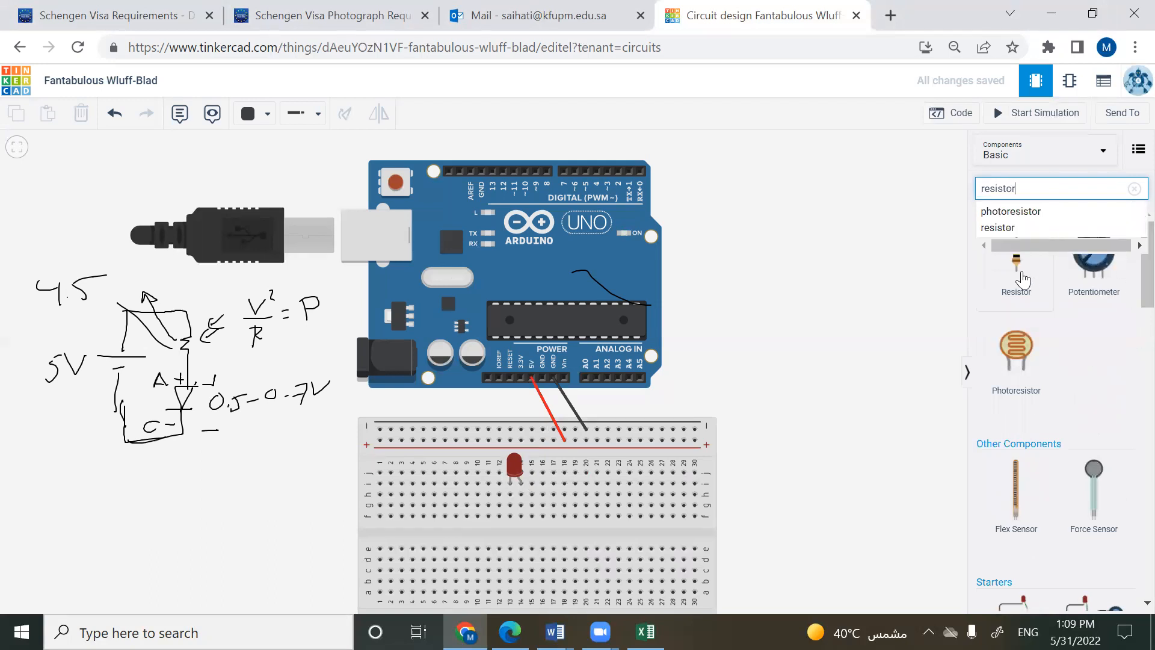
left_click(1017, 272)
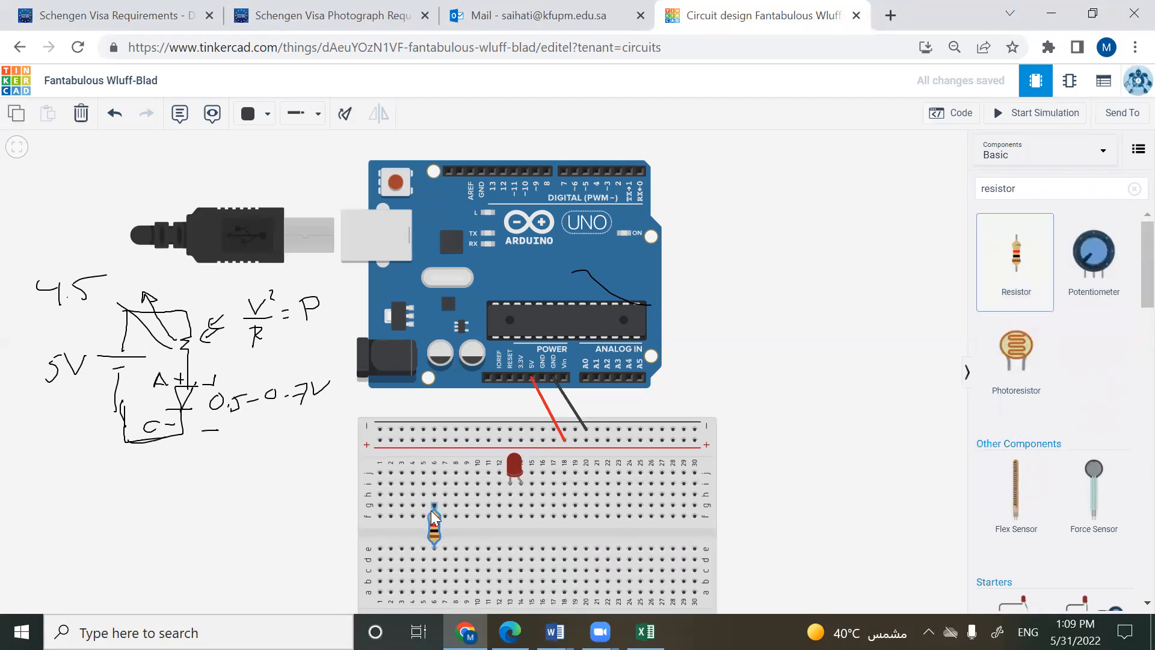
left_click(430, 493)
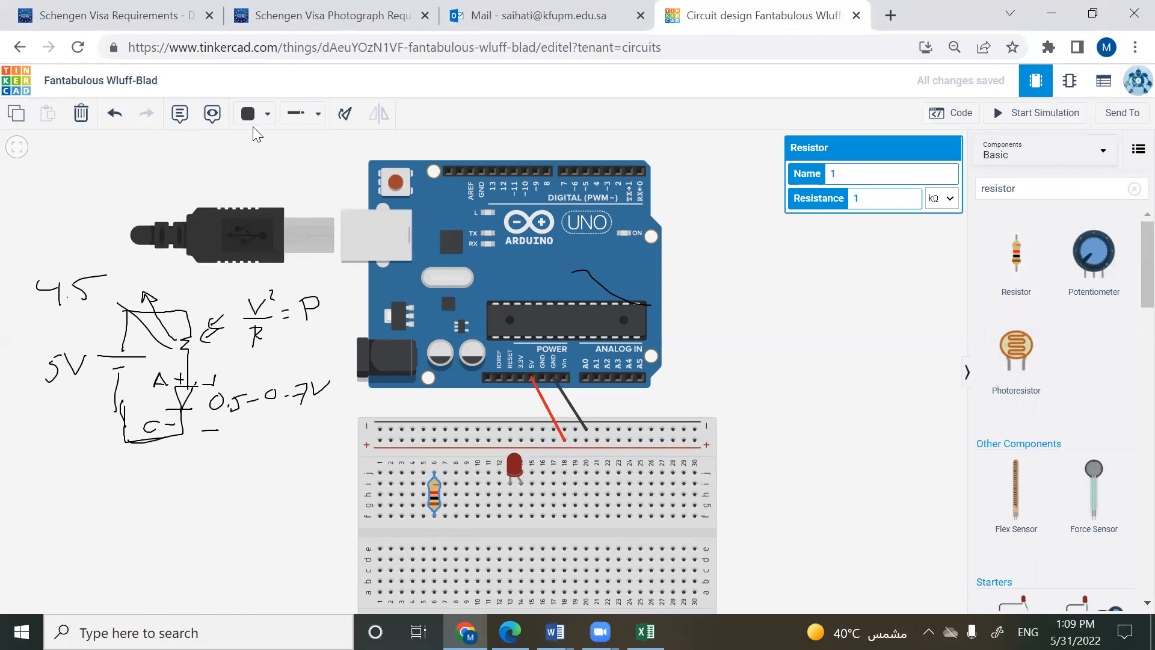
left_click(346, 115)
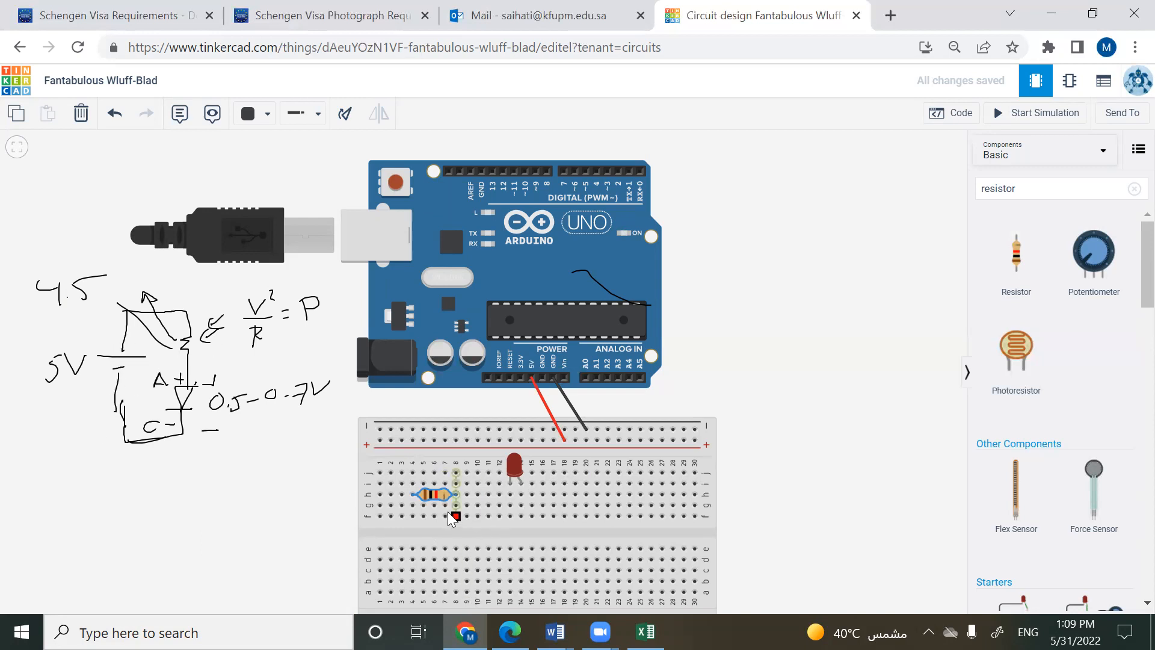
left_click_drag(459, 500, 587, 475)
- Wire the positive rail near column 24 to the resistor's column 21 lead, and its column 17 lead to the LED's column 14 lead
left_click(627, 442)
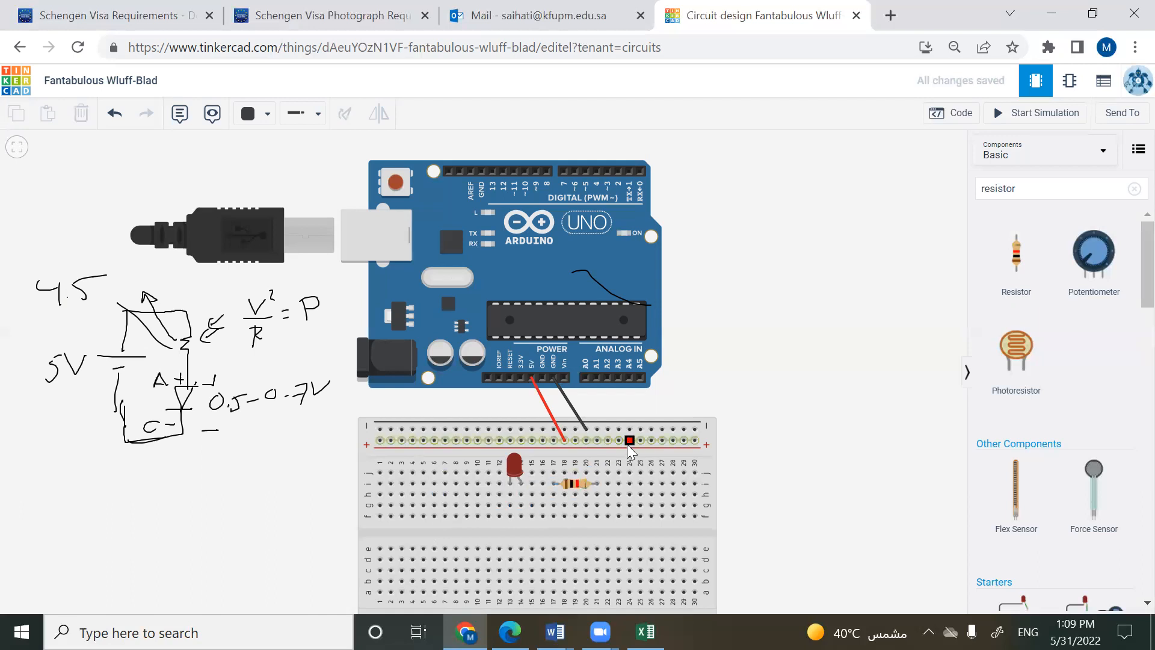
left_click(596, 472)
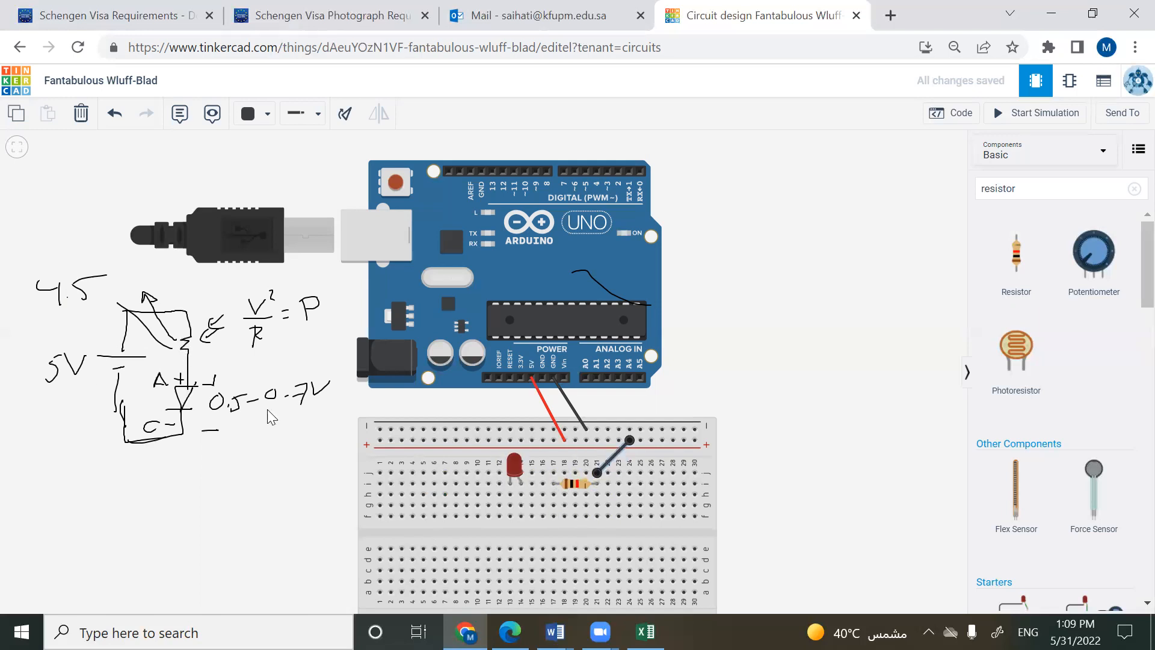
left_click(542, 505)
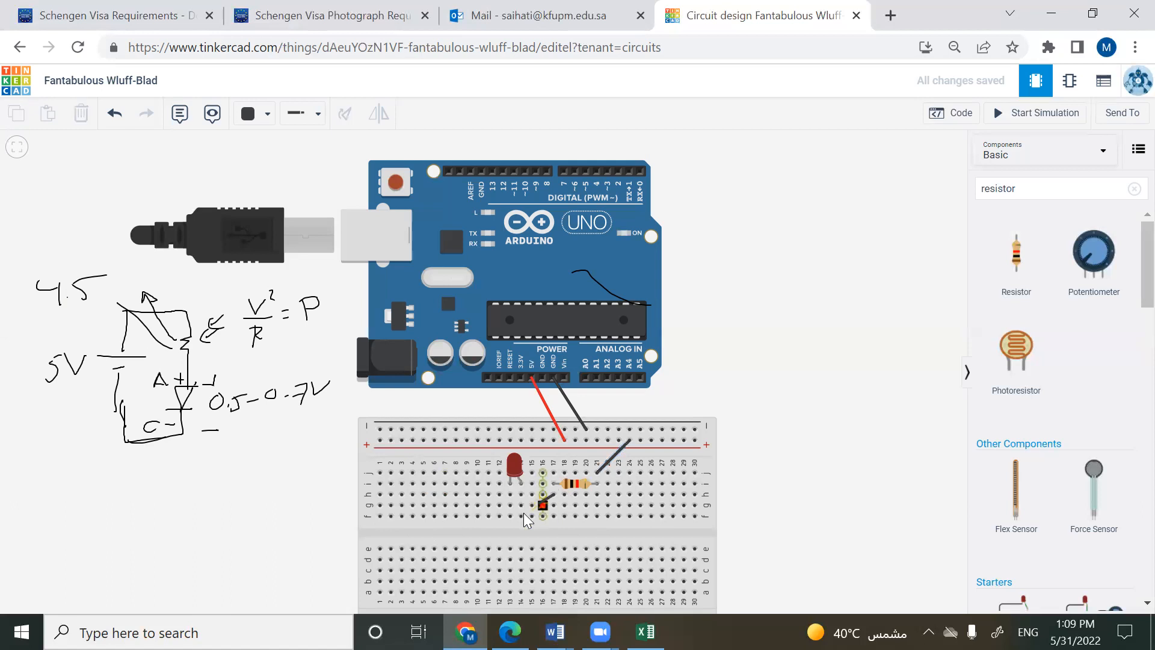
left_click(520, 506)
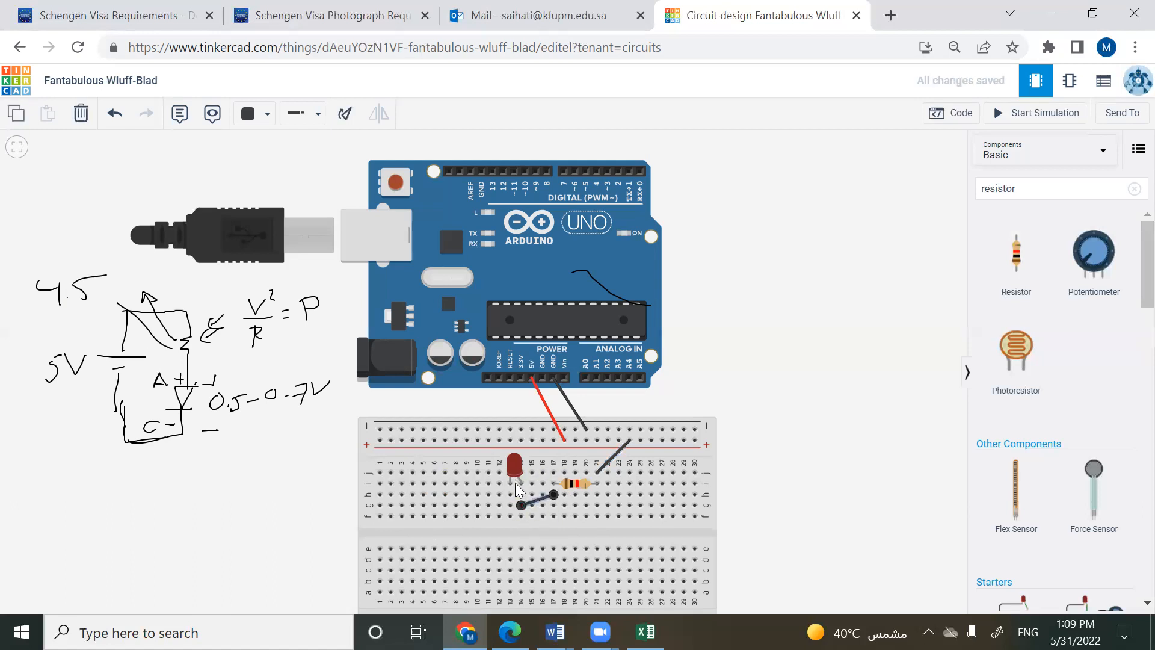
- Wire the LED's column 13 lead to the breadboard's upper negative rail near column 9
left_click(508, 492)
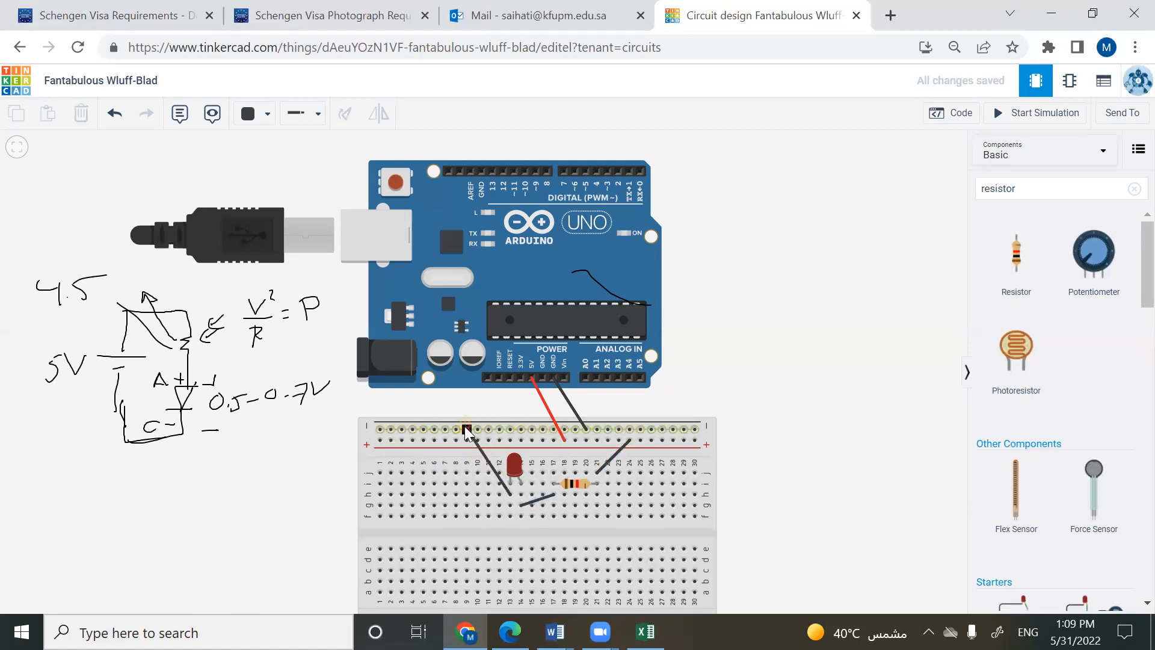
left_click(466, 428)
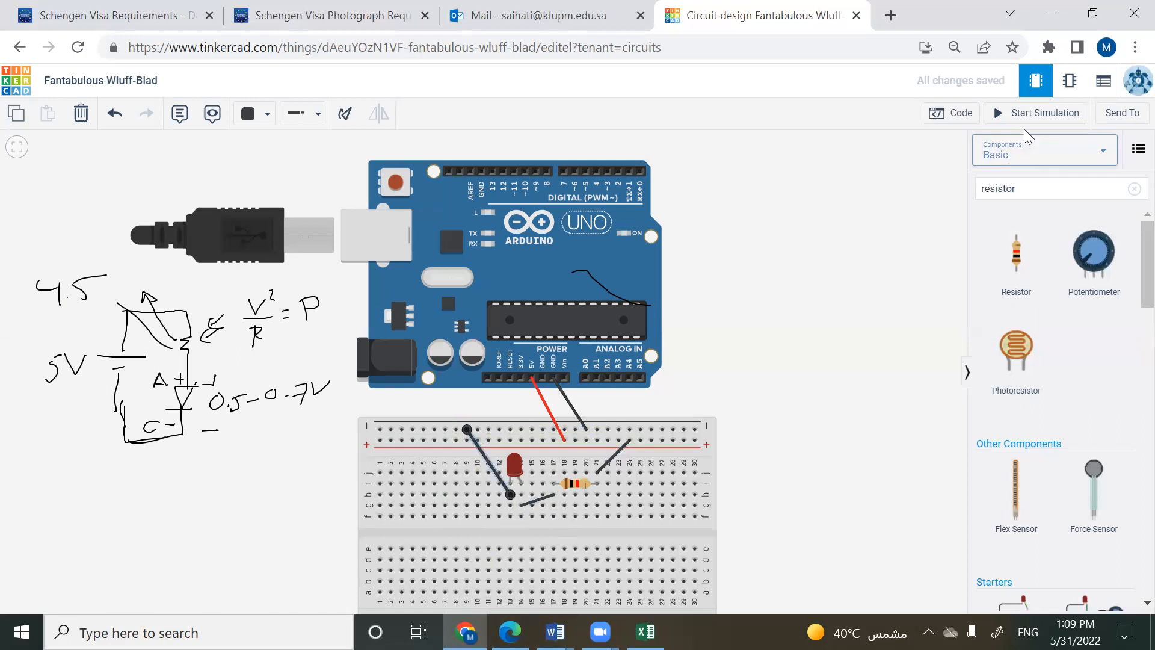
- Run the circuit simulation briefly to check the LED with the series resistor, and stop it
left_click(1030, 114)
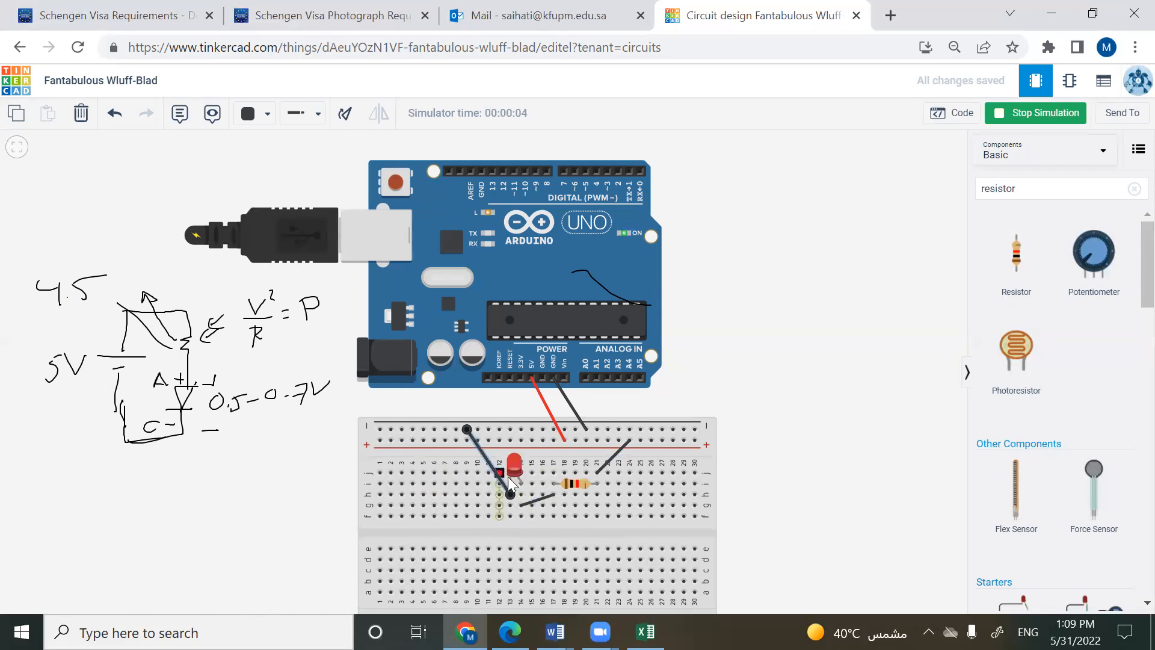
left_click(1025, 113)
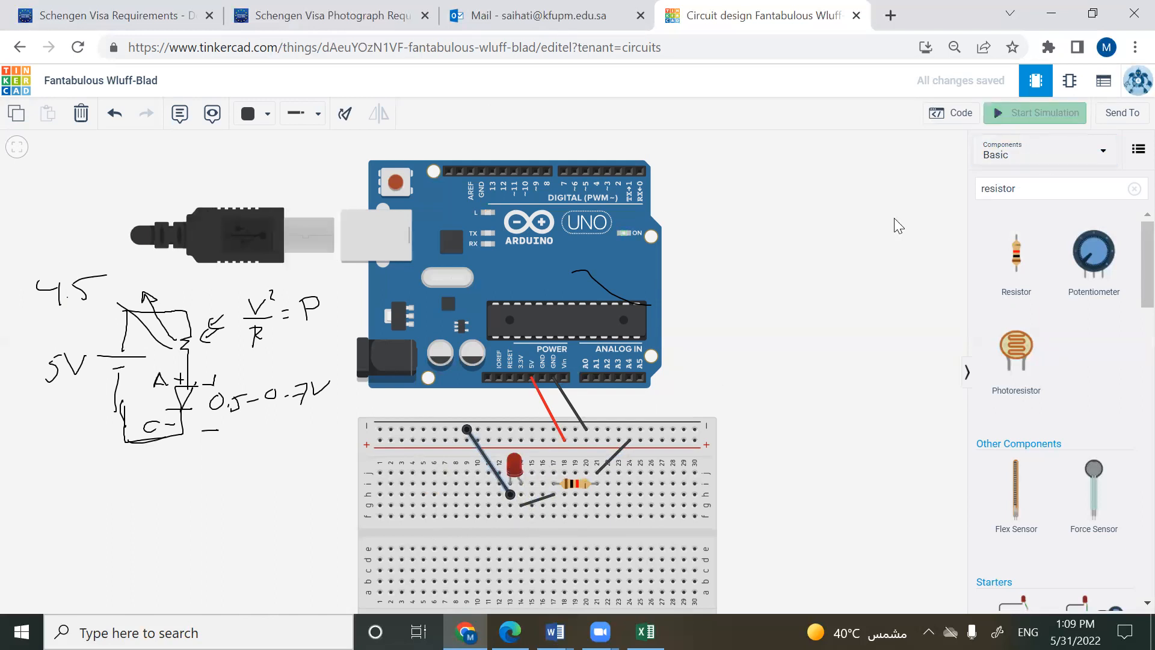
- Set the resistor's resistance to 220 Ω and start the simulation
left_click(573, 484)
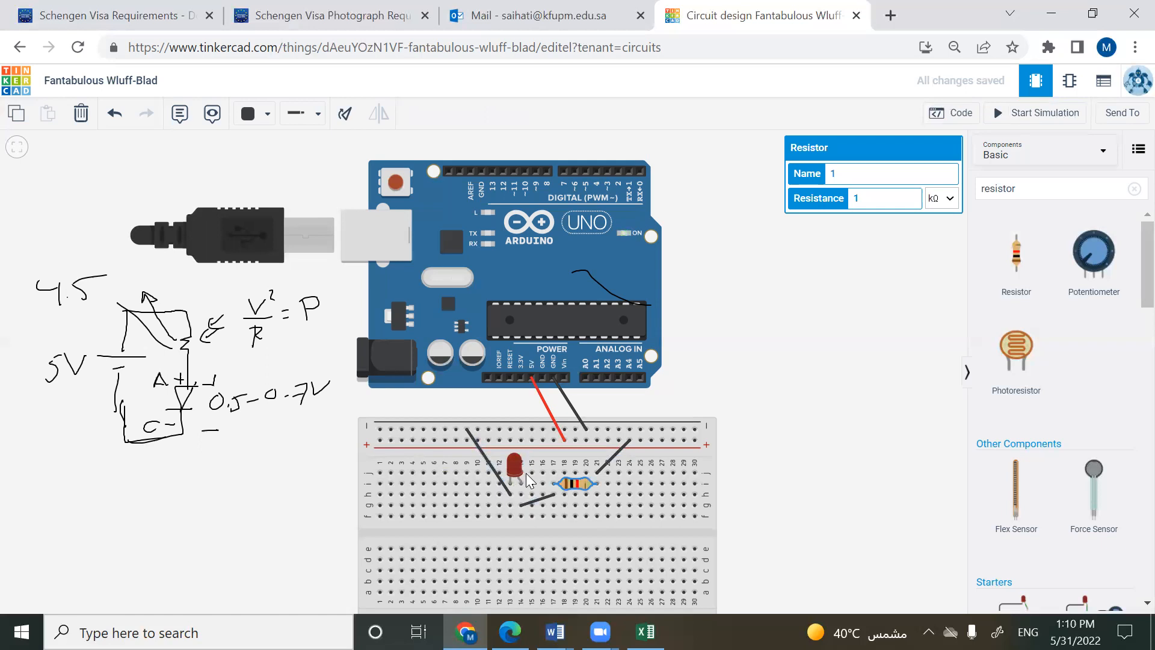
left_click(949, 199)
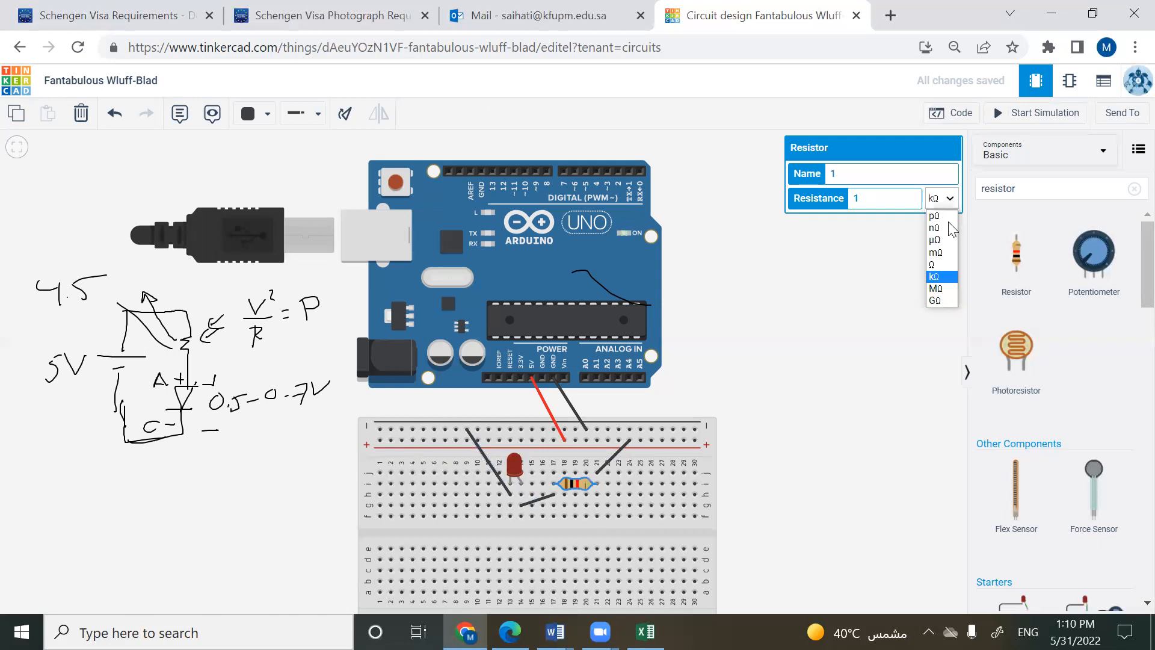
left_click(933, 264)
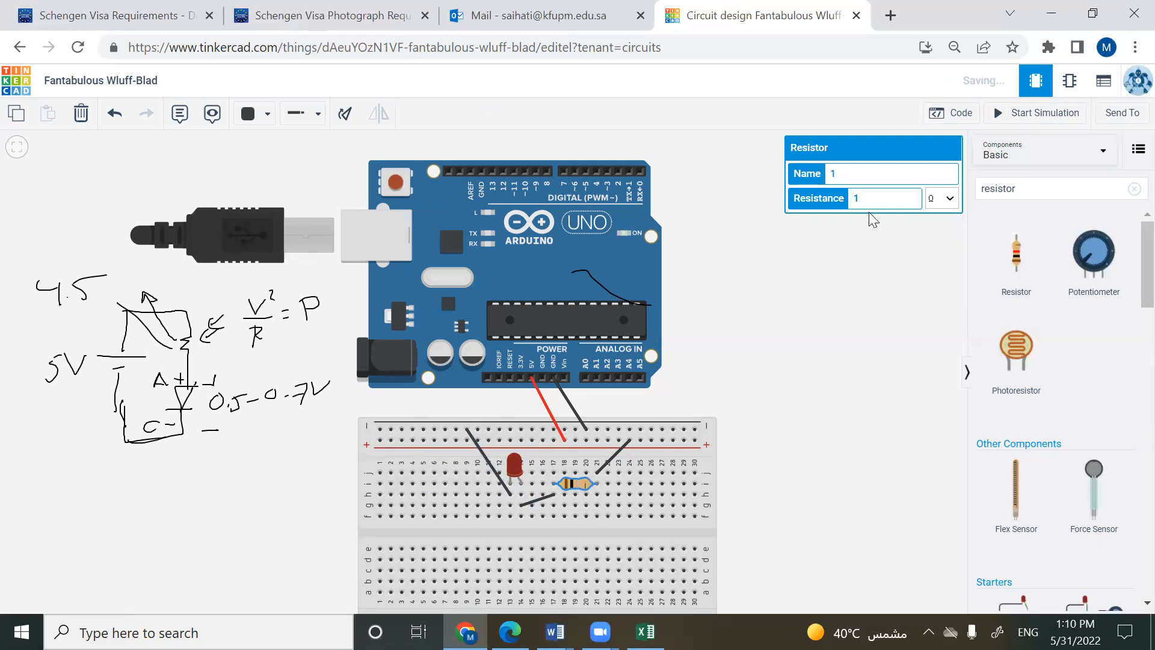
double_click(868, 202)
type("220")
left_click(847, 304)
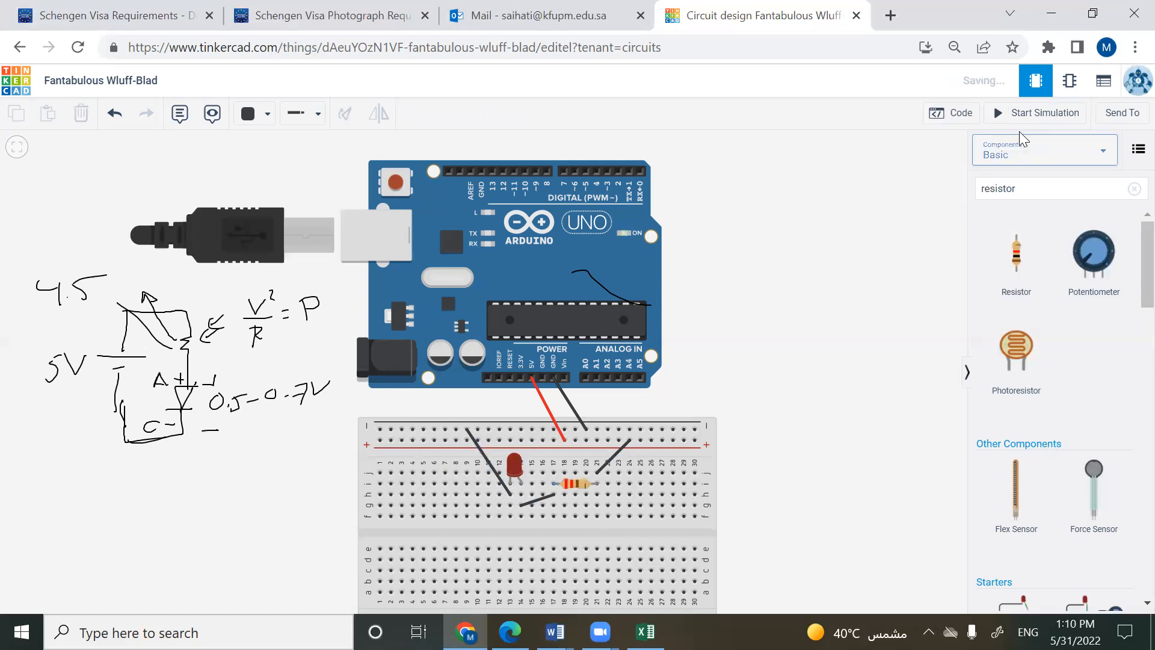
left_click(1036, 113)
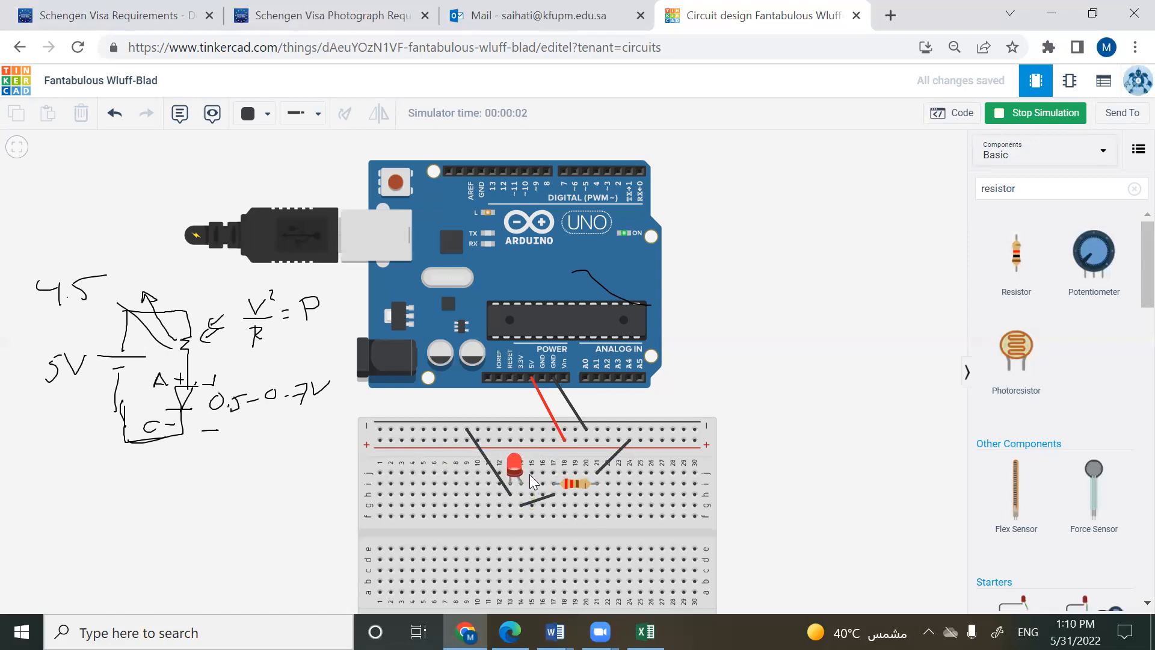
- Search the components for "push" and place a pushbutton across the breadboard's centre gap at columns 24 and 26
double_click(1022, 195)
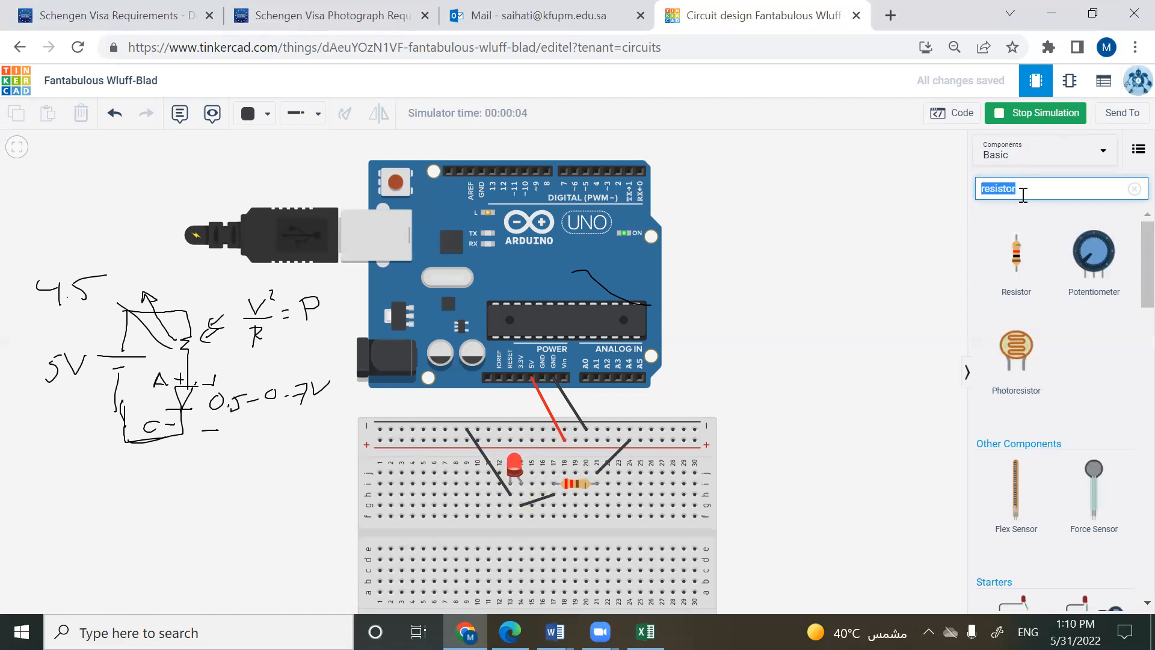
type("push")
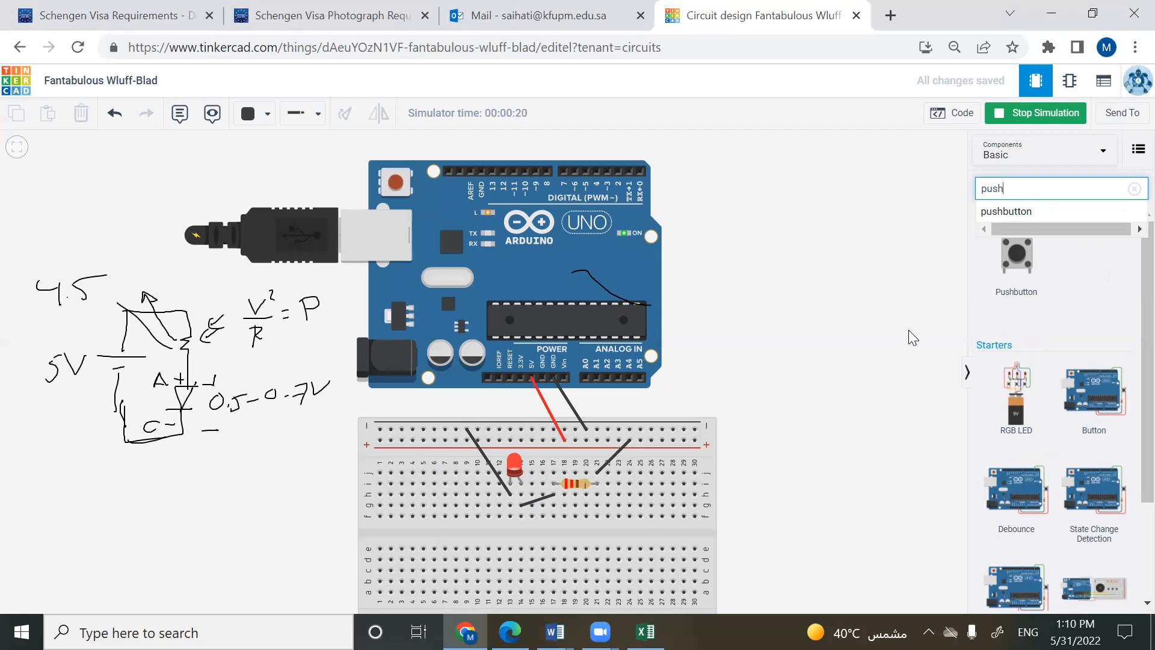
left_click(582, 481)
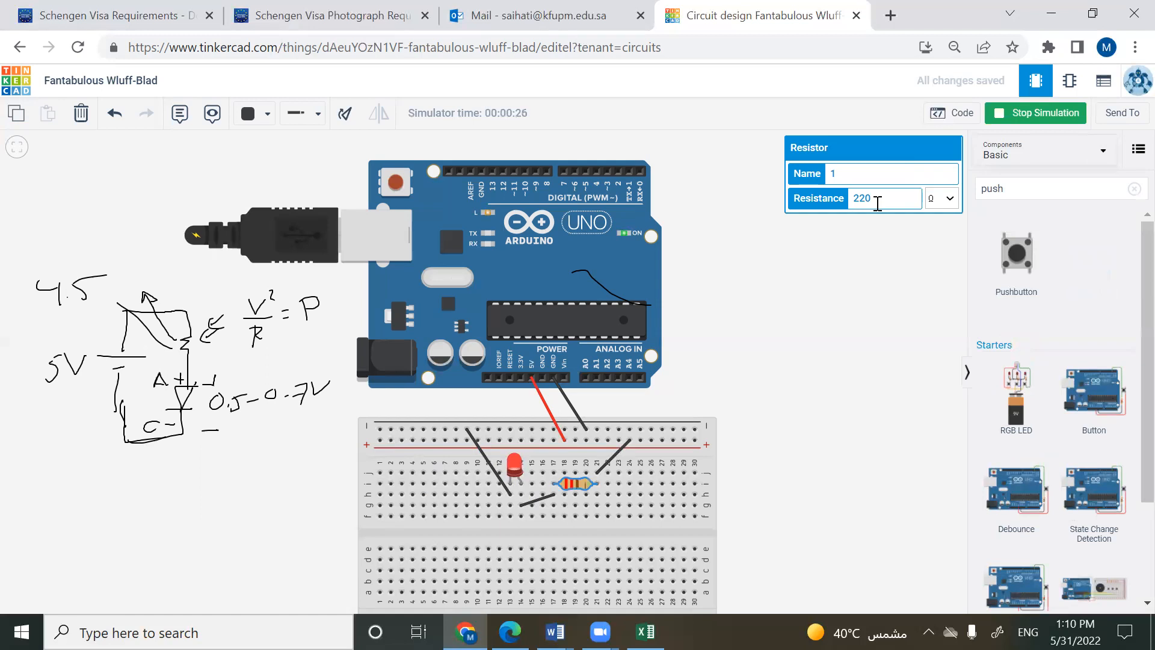
left_click(834, 274)
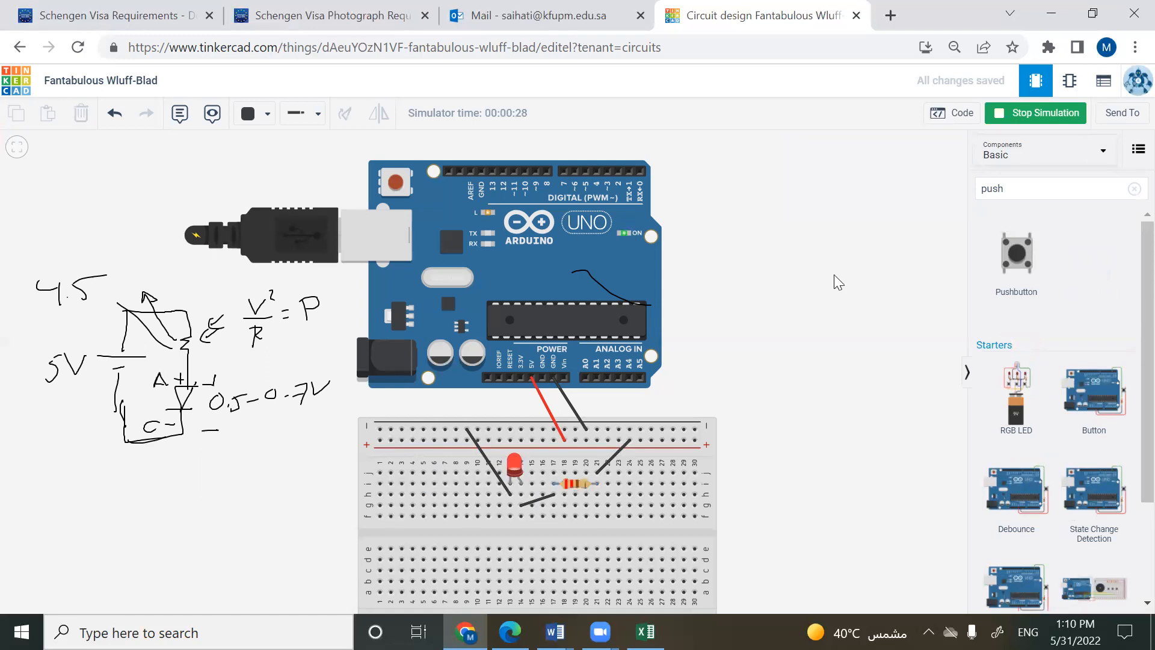
left_click(617, 445)
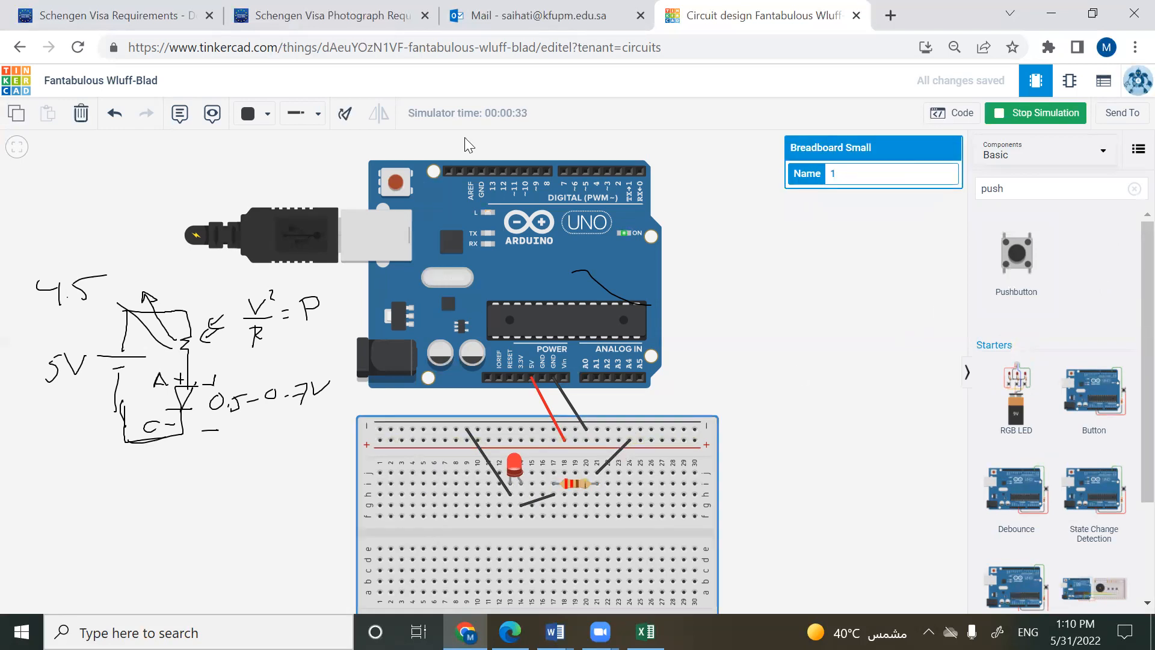
mouse_move(137, 305)
left_mouse_down()
mouse_move(165, 303)
mouse_move(154, 299)
left_mouse_up()
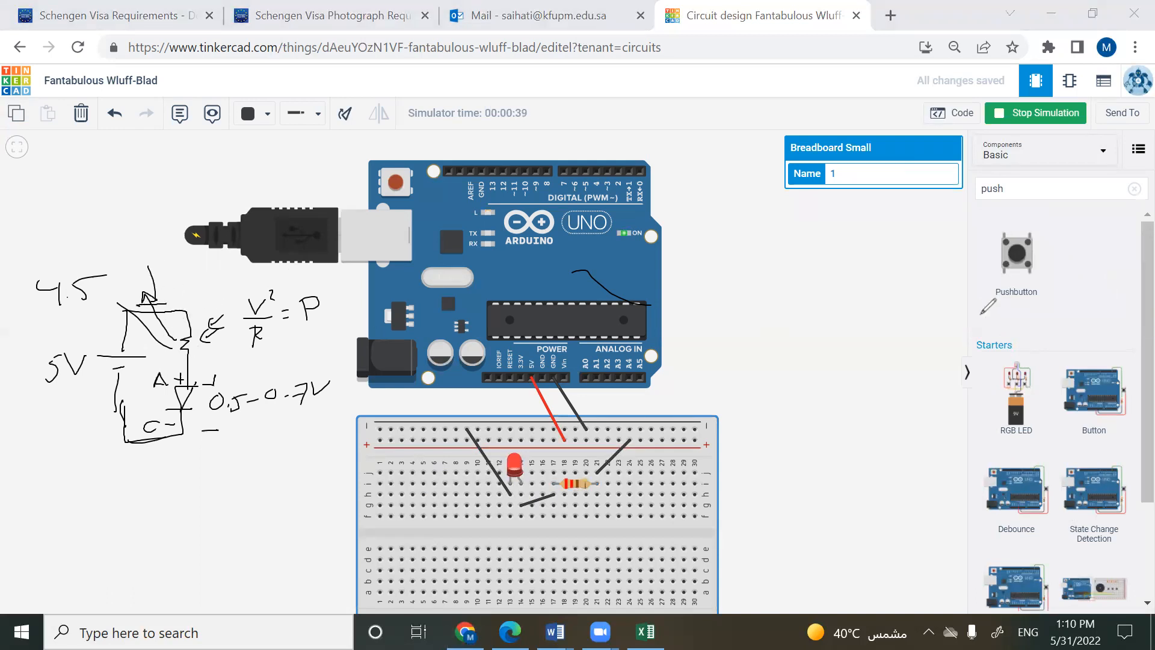
left_click_drag(1016, 258, 637, 535)
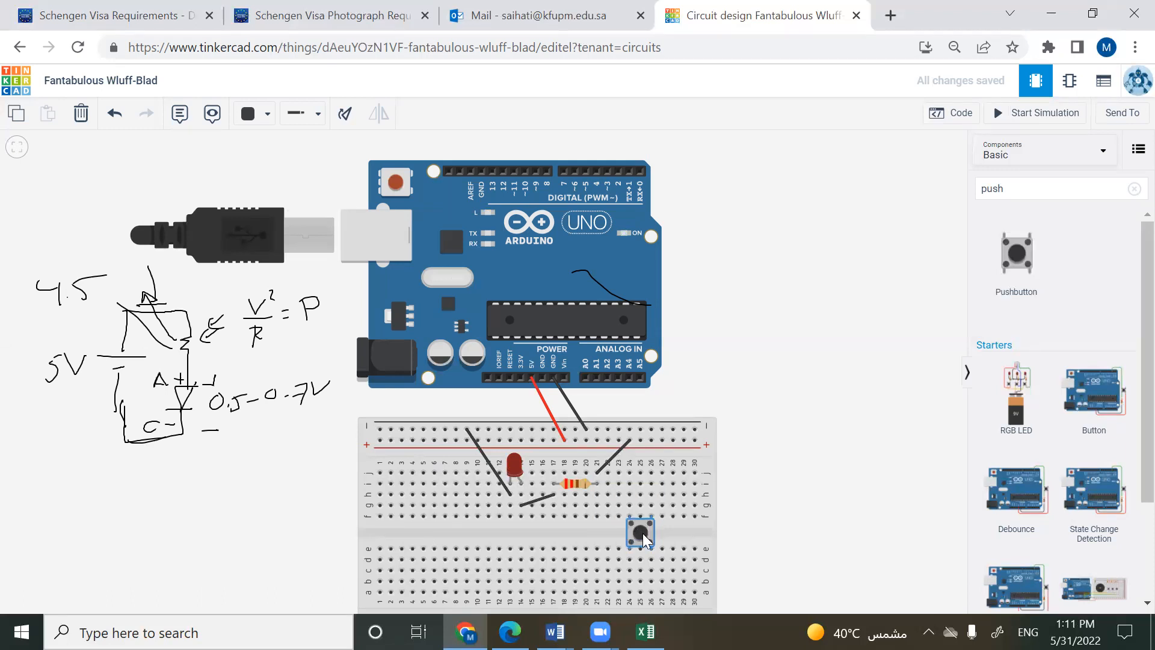
- Move the resistor end of the positive-rail wire to row h, column 26, above the pushbutton's leg
left_click(598, 473)
left_click_drag(597, 474, 652, 495)
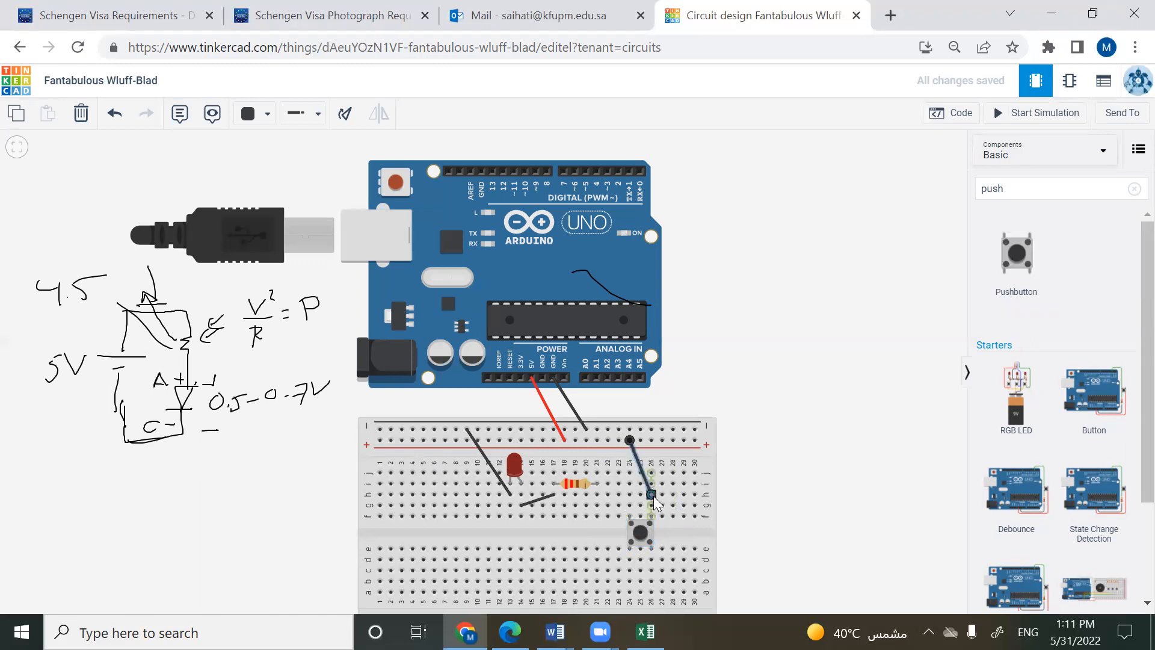
left_click(653, 496)
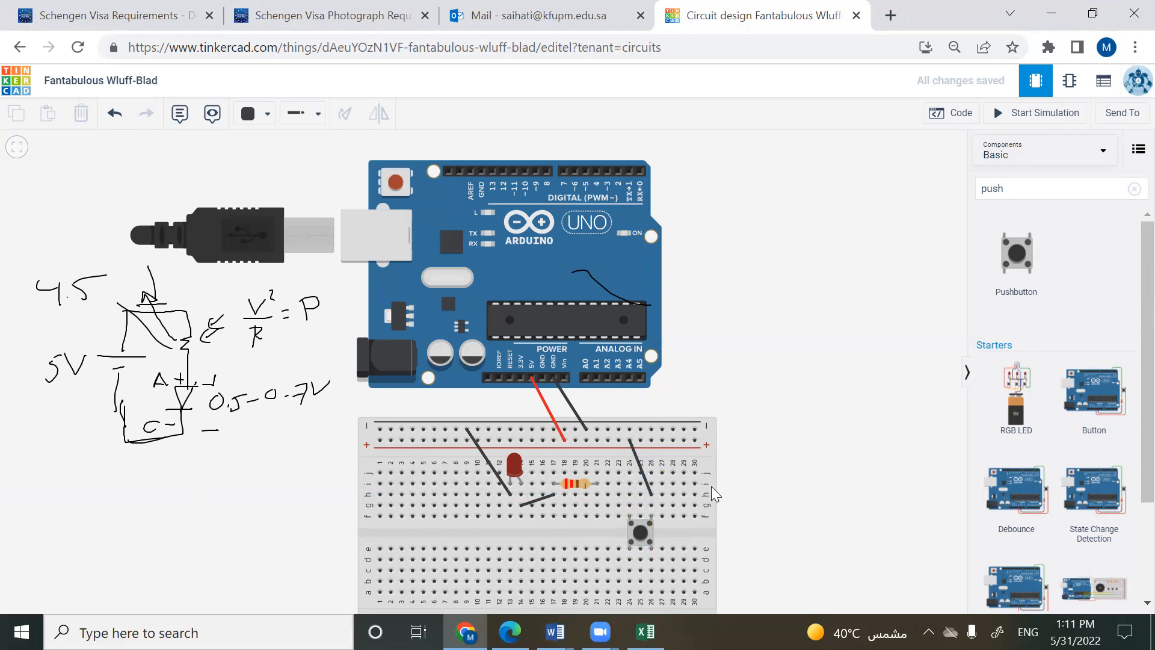
- Wire the pushbutton's column 24 leg from row g to the resistor's column 21 lead at row h
left_click(641, 466)
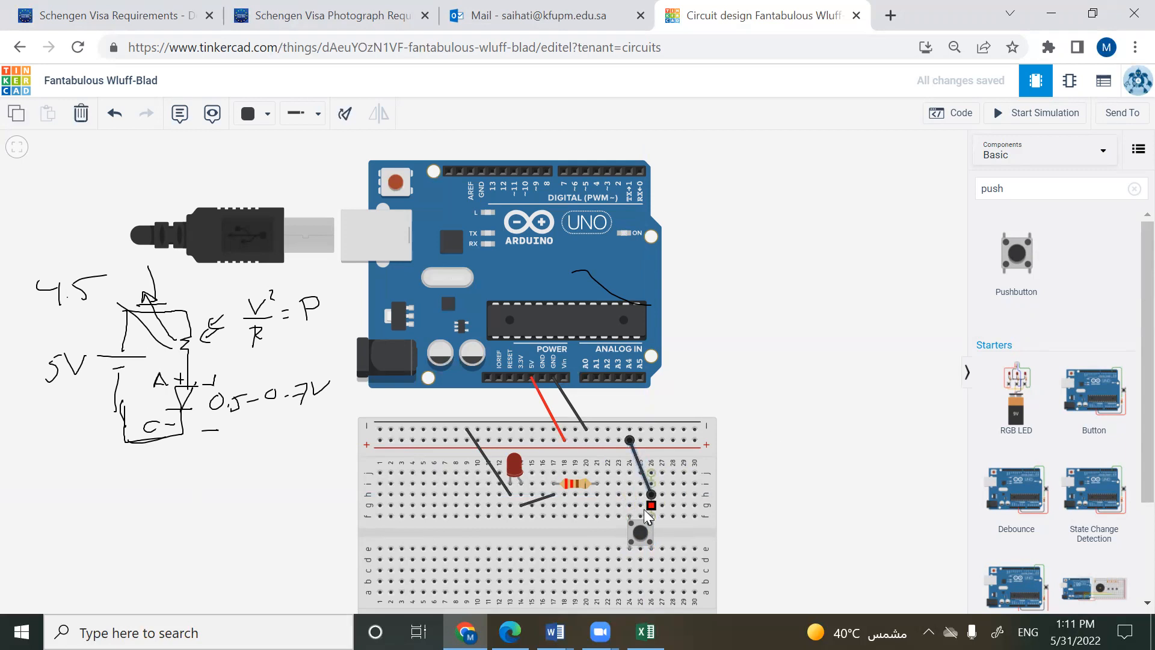
left_click(627, 504)
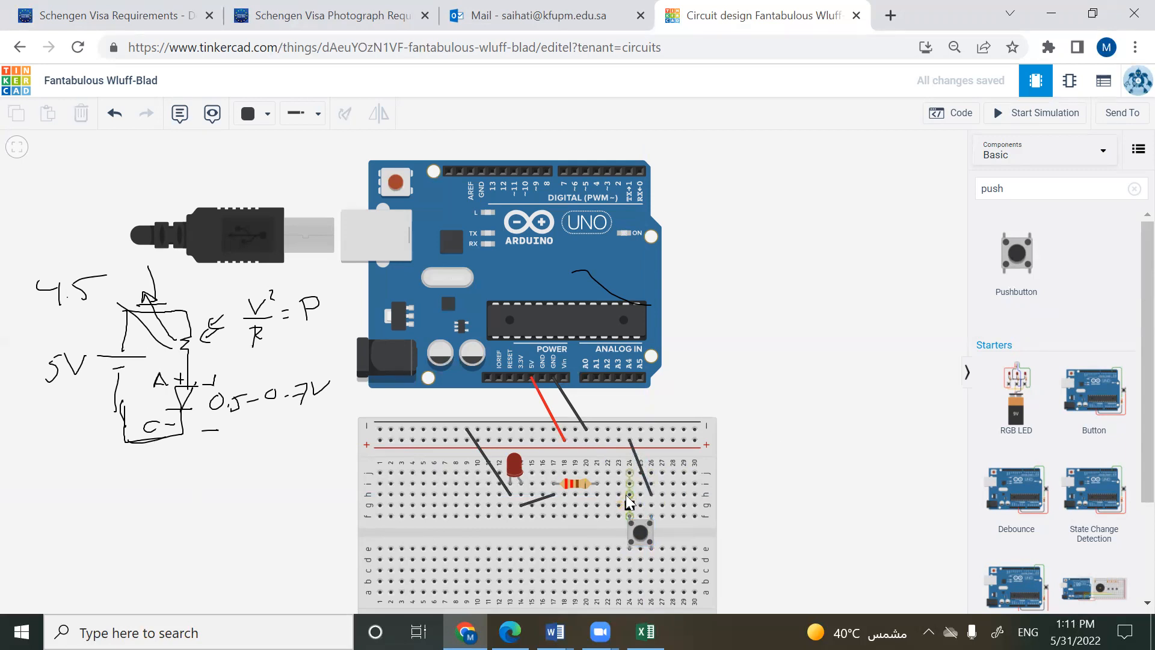
left_click(596, 497)
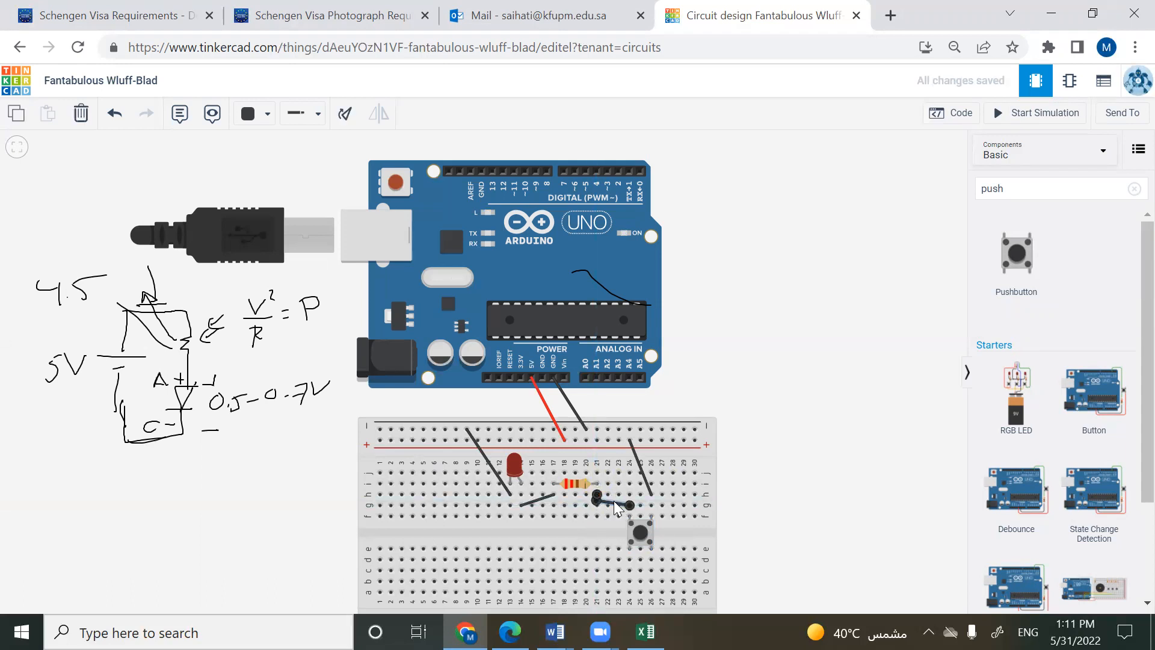
key("Delete")
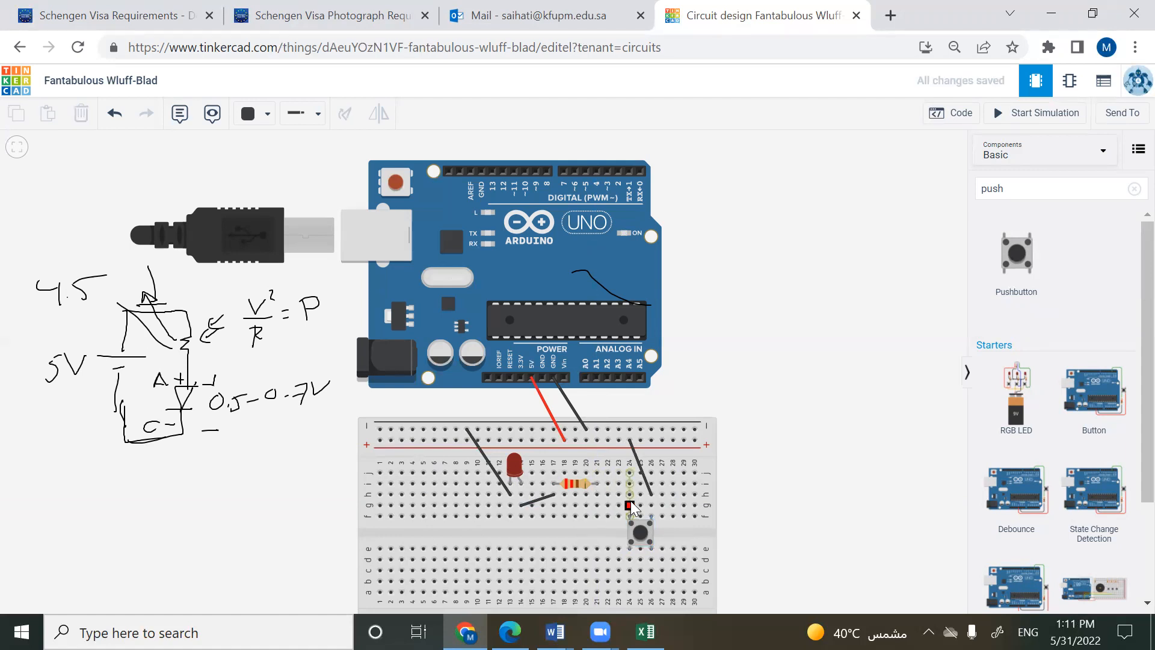
key("ctrl+z")
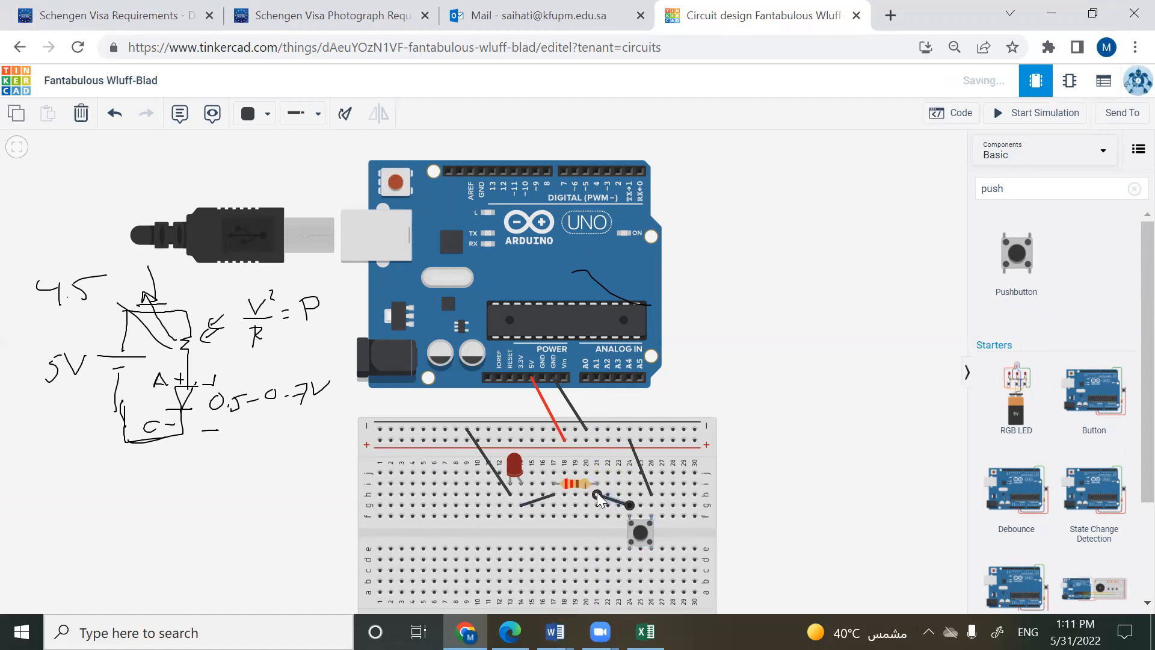
- Recolour the wire between the positive rail and the pushbutton's column 26 leg red
left_click(651, 495)
left_click(629, 440)
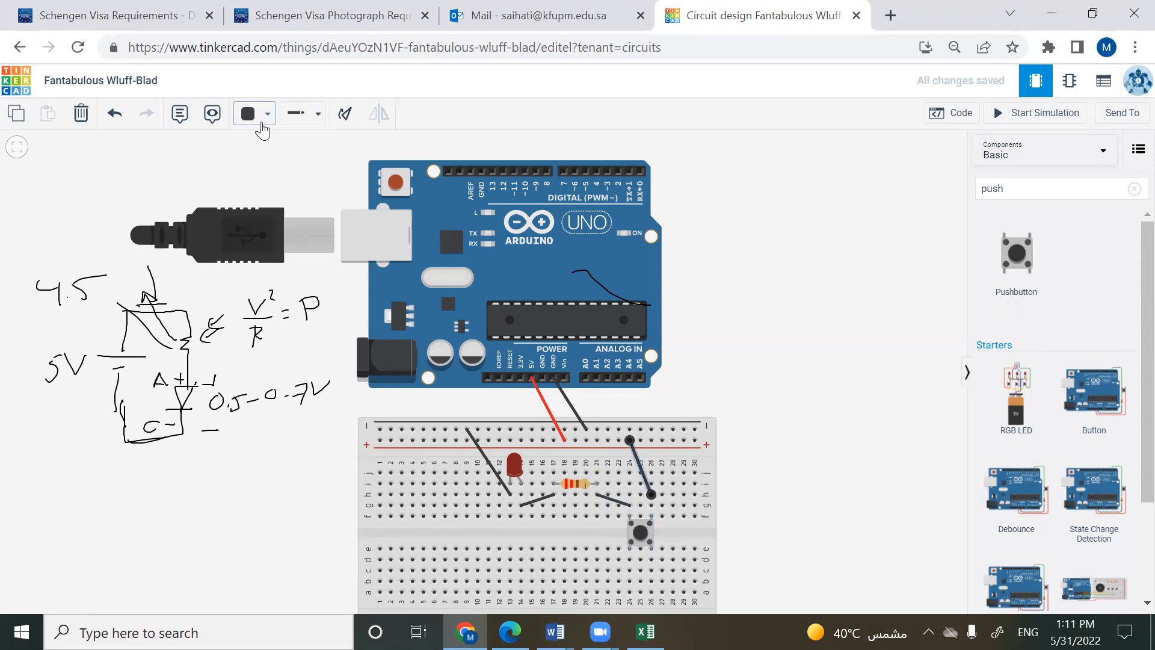
left_click(262, 119)
left_click(280, 179)
left_click(792, 445)
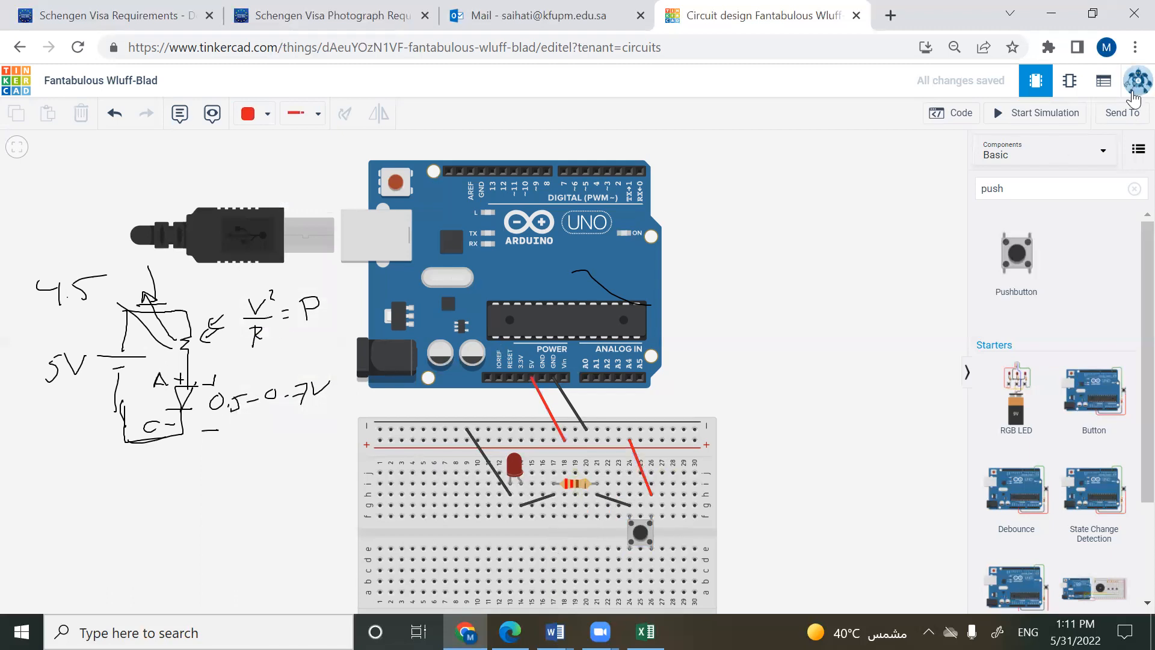
- Start the simulation and operate the pushbutton to test the LED
left_click(1039, 114)
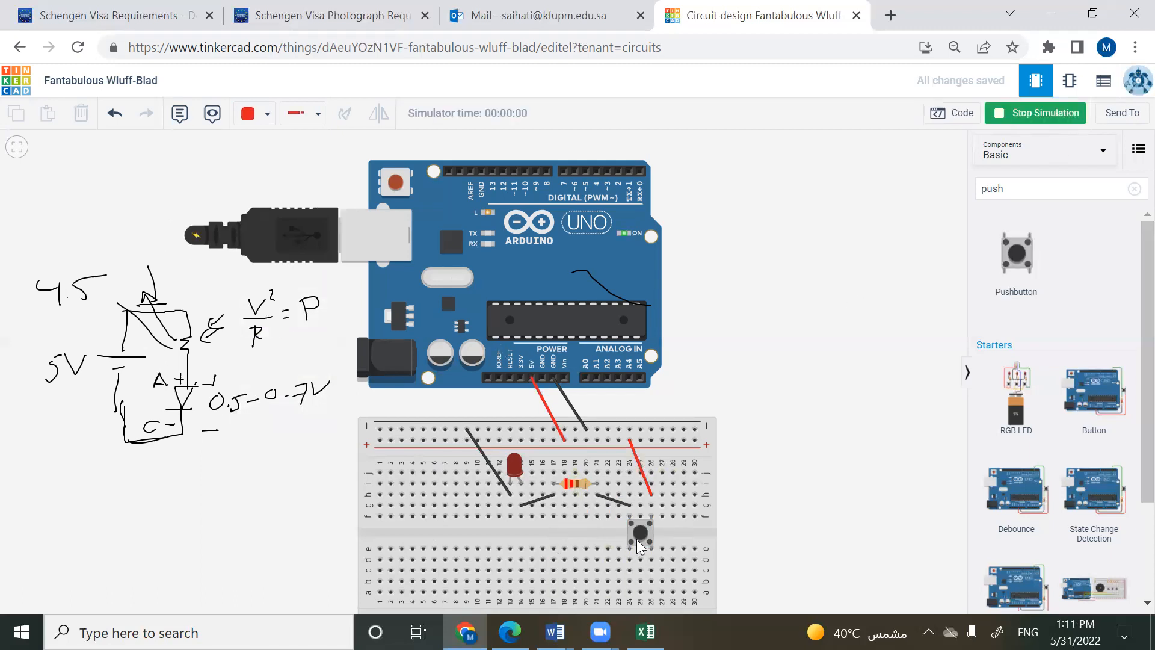
left_click(639, 534)
left_click(638, 529)
- Clear the old annotations and sketch a laptop with a cable linking it to the Arduino's USB plug
left_click(912, 92)
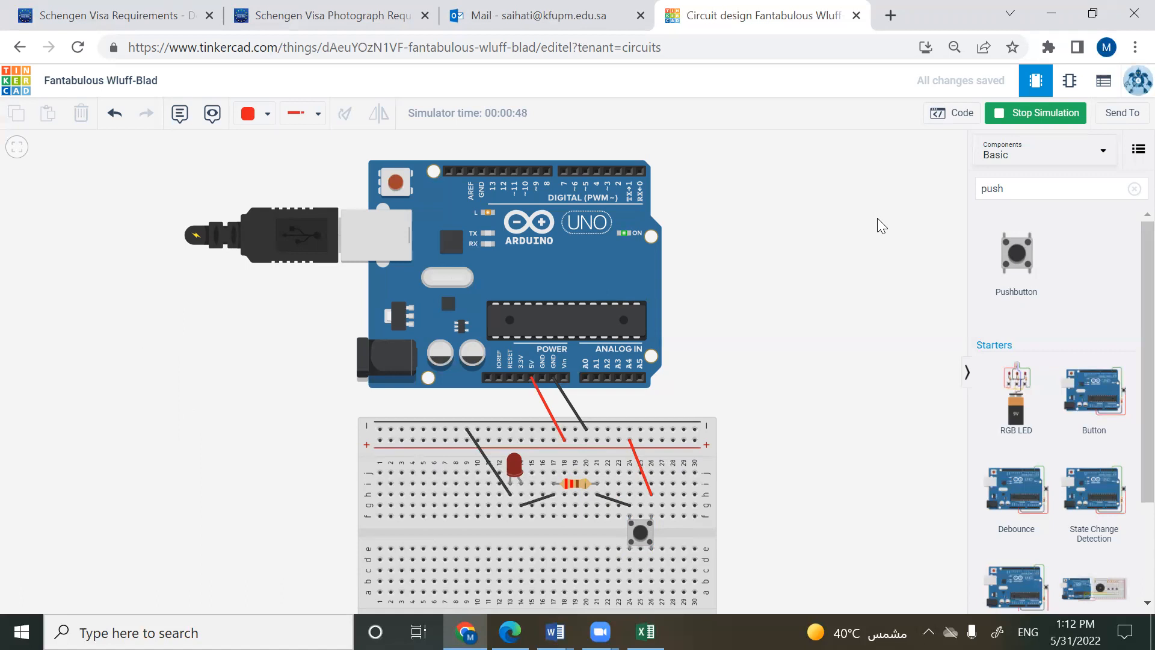
mouse_move(50, 192)
left_mouse_down()
mouse_move(94, 195)
mouse_move(49, 246)
left_mouse_up()
mouse_move(90, 195)
left_mouse_down()
mouse_move(96, 240)
mouse_move(52, 249)
mouse_move(29, 270)
mouse_move(76, 274)
mouse_move(95, 247)
mouse_move(76, 283)
mouse_move(24, 276)
left_mouse_up()
left_click_drag(166, 239, 202, 226)
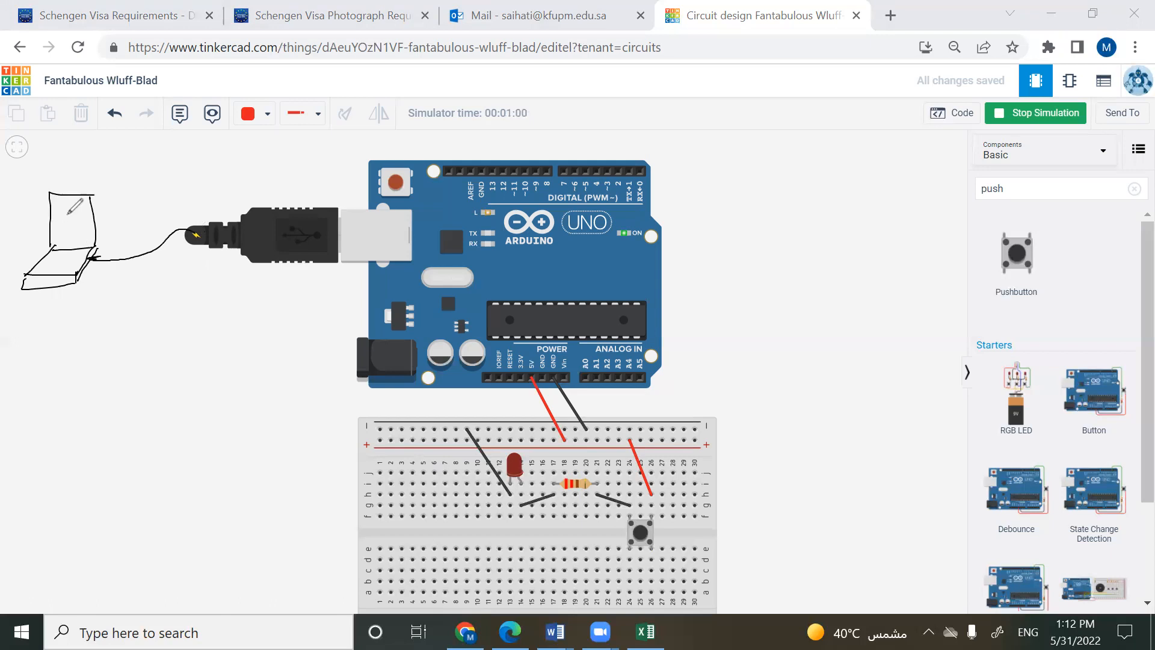
left_click_drag(72, 205, 84, 214)
- Handwrite .c, .m and .ino below the laptop sketch and draw an arrow leading from .ino
mouse_move(115, 324)
left_mouse_down()
mouse_move(93, 368)
mouse_move(124, 373)
left_mouse_up()
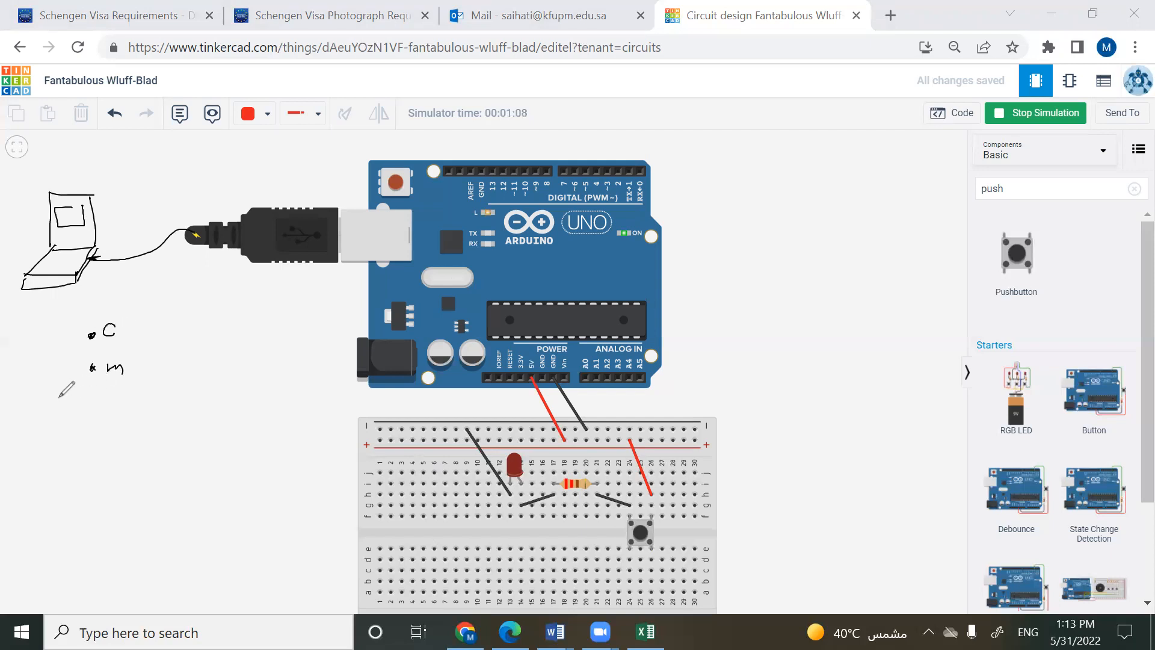
left_click(99, 415)
mouse_move(99, 421)
left_mouse_down()
mouse_move(99, 432)
mouse_move(136, 423)
left_mouse_up()
mouse_move(28, 421)
left_mouse_down()
mouse_move(25, 444)
mouse_move(42, 418)
mouse_move(42, 441)
left_mouse_up()
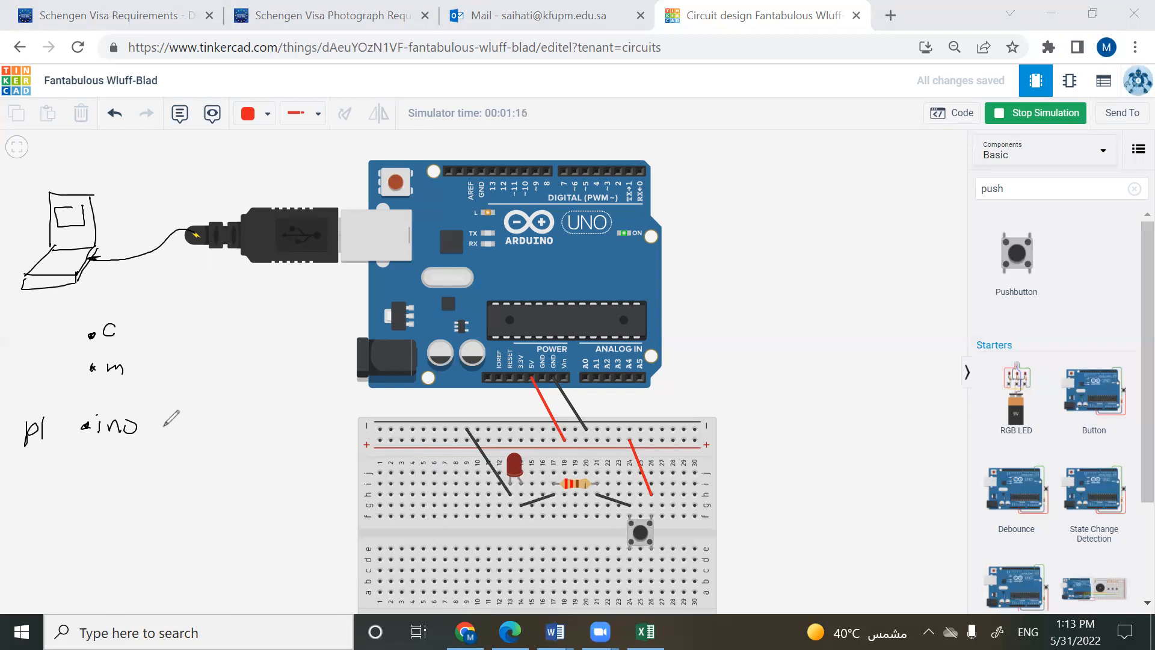
mouse_move(152, 429)
left_mouse_down()
mouse_move(188, 431)
mouse_move(176, 447)
left_mouse_up()
- Outline the microcontroller chip and annotate the conversion of the circled .ino into boxed .h and .hex files
mouse_move(620, 316)
left_mouse_down()
mouse_move(514, 330)
mouse_move(607, 343)
mouse_move(607, 324)
left_mouse_up()
left_click(236, 424)
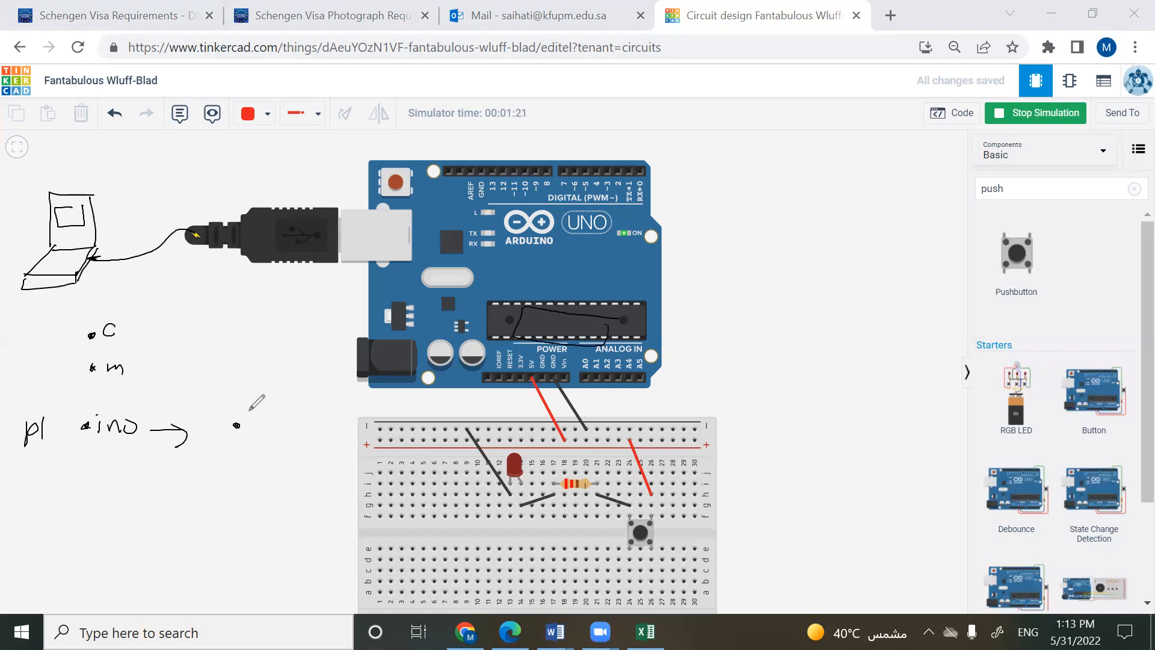
mouse_move(249, 409)
left_mouse_down()
mouse_move(262, 460)
mouse_move(286, 468)
left_mouse_up()
left_click(239, 460)
left_click_drag(286, 448, 273, 467)
mouse_move(245, 380)
left_mouse_down()
mouse_move(287, 385)
mouse_move(223, 484)
mouse_move(300, 393)
left_mouse_up()
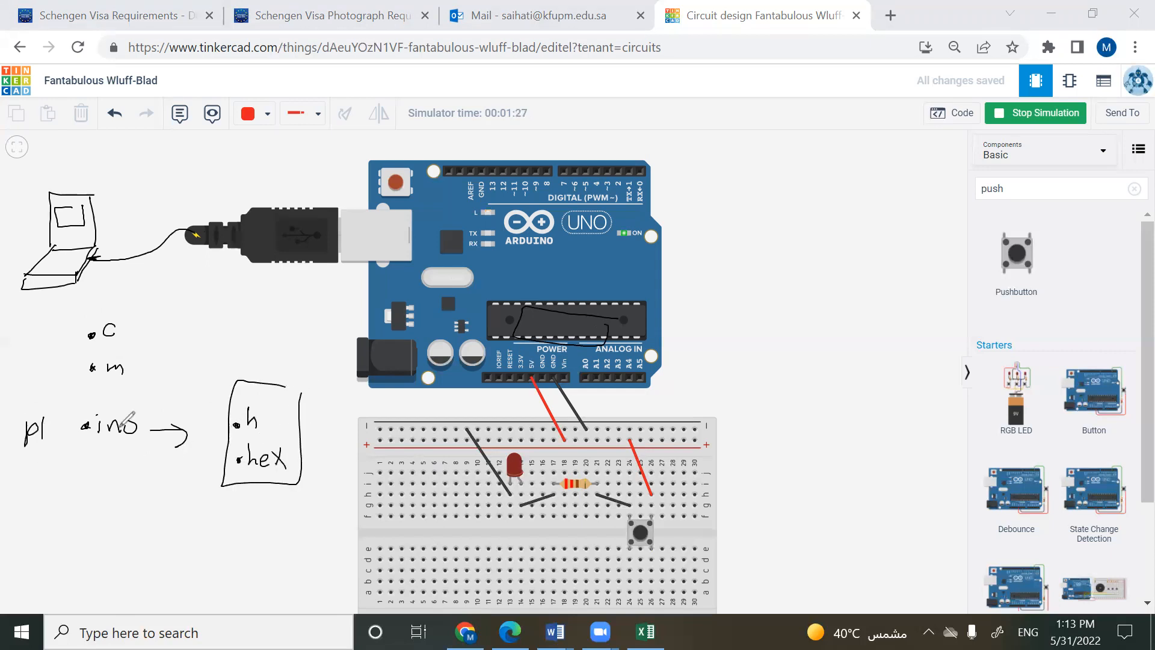
mouse_move(14, 460)
left_mouse_down()
mouse_move(24, 422)
mouse_move(58, 460)
left_mouse_up()
mouse_move(122, 415)
left_mouse_down()
mouse_move(215, 393)
mouse_move(196, 421)
left_mouse_up()
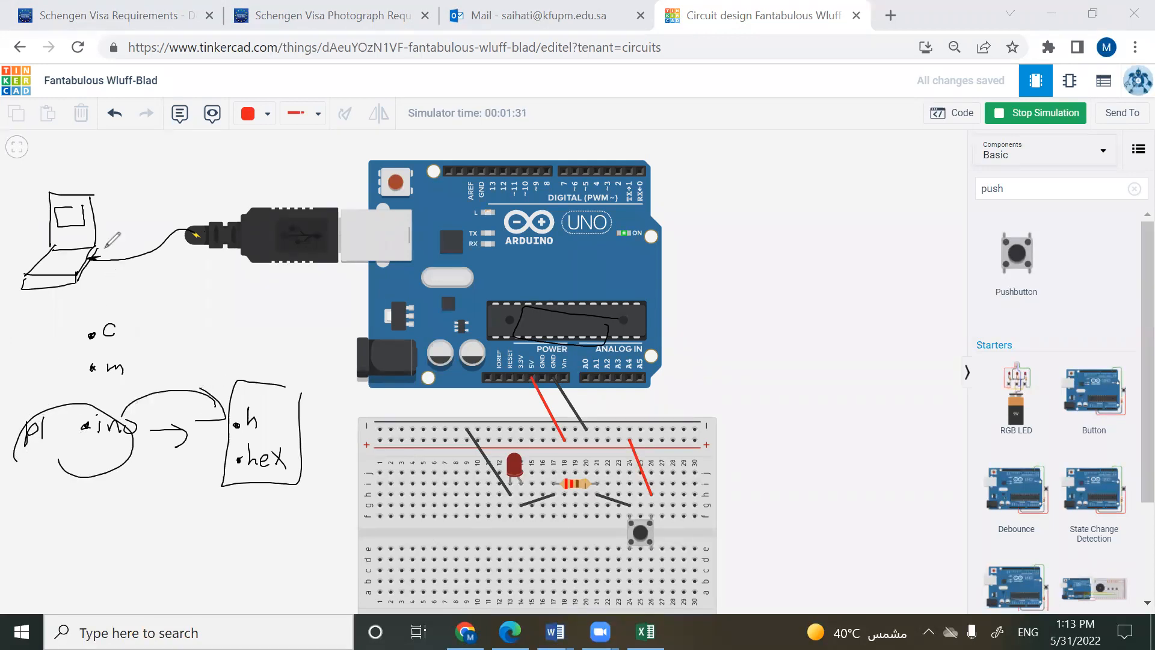
- Draw a second line from the laptop to the USB plug and a box wired to the Arduino's power jack
mouse_move(96, 258)
left_mouse_down()
mouse_move(249, 211)
mouse_move(223, 211)
mouse_move(207, 231)
left_mouse_up()
mouse_move(323, 344)
left_mouse_down()
mouse_move(359, 346)
mouse_move(314, 362)
left_mouse_up()
mouse_move(338, 311)
left_mouse_down()
mouse_move(230, 369)
mouse_move(330, 349)
left_mouse_up()
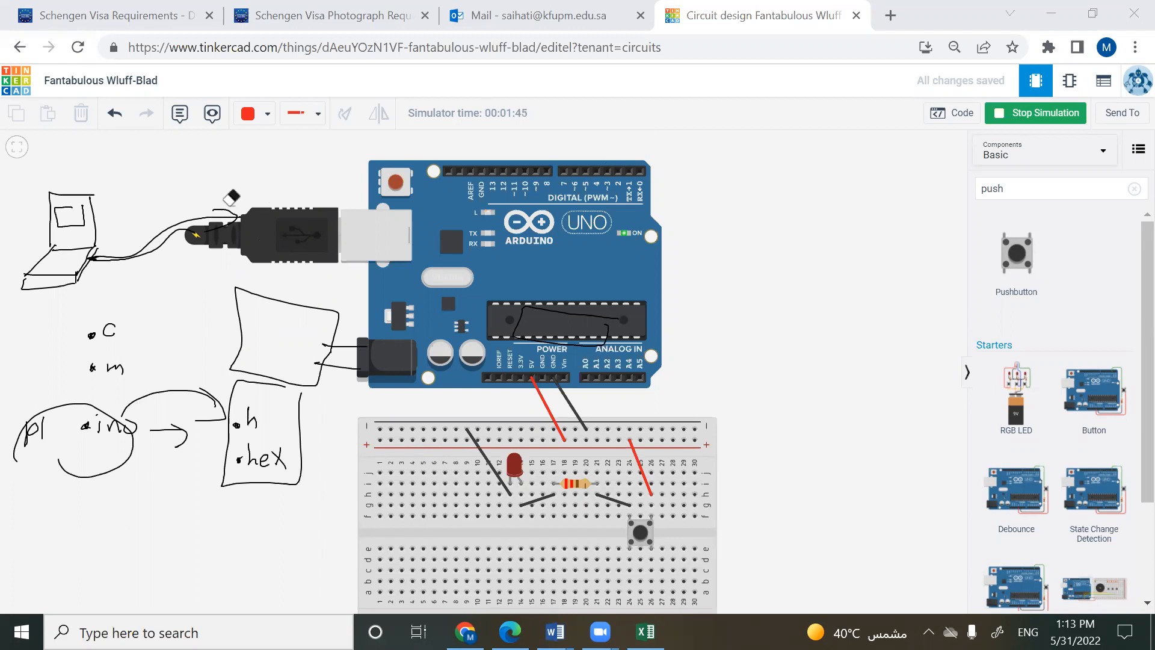
- Erase the lines between the laptop and the USB plug, and clear all remaining annotations
left_click(132, 247)
left_click(221, 217)
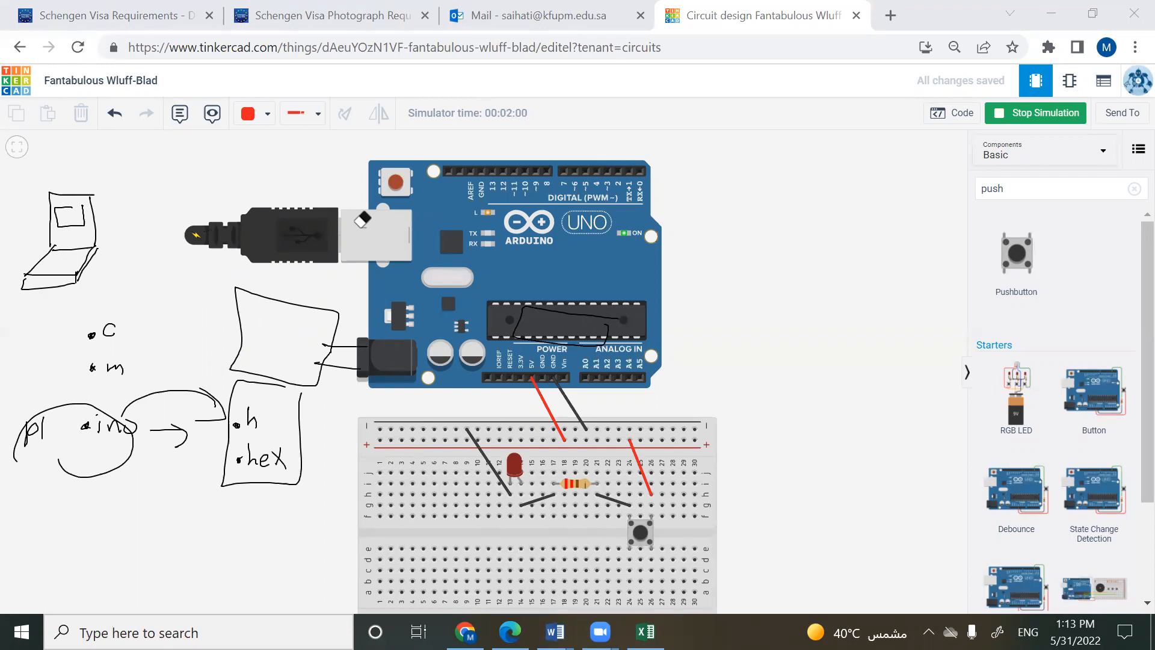
left_click(847, 99)
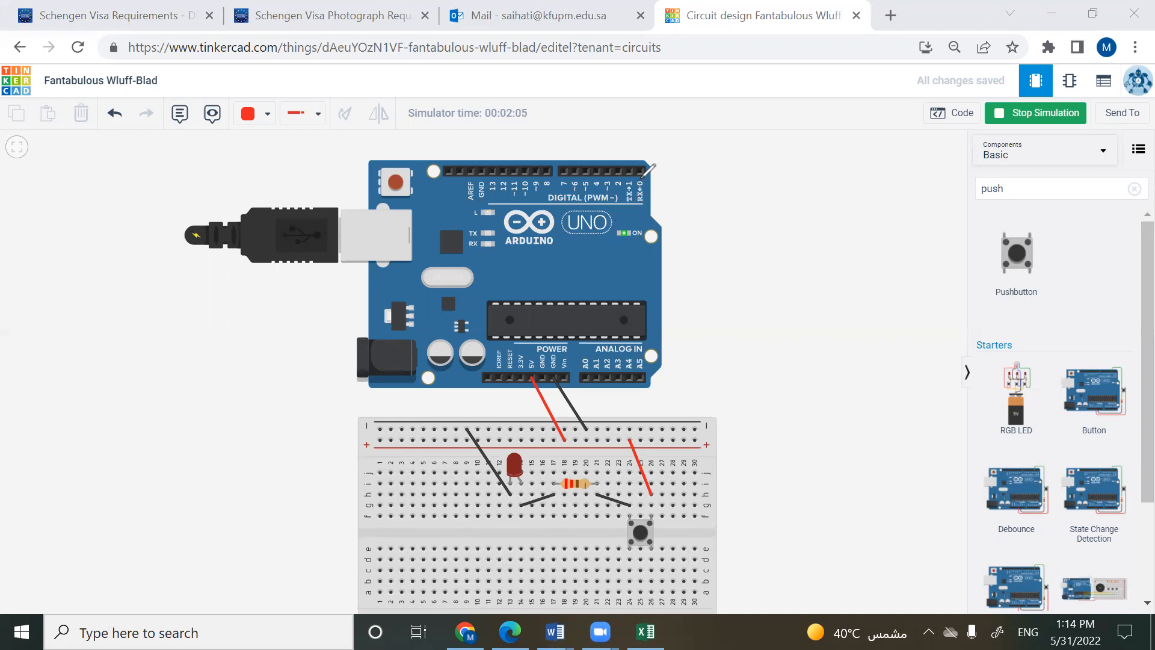
- Outline the Arduino's TX and RX pins and handwrite Tx and Rx beside them
mouse_move(650, 163)
left_mouse_down()
mouse_move(638, 224)
mouse_move(649, 199)
mouse_move(737, 206)
left_mouse_up()
mouse_move(725, 202)
left_mouse_down()
mouse_move(722, 226)
mouse_move(748, 232)
left_mouse_up()
mouse_move(721, 258)
left_mouse_down()
mouse_move(716, 290)
mouse_move(723, 274)
mouse_move(748, 293)
left_mouse_up()
left_click_drag(746, 276, 738, 289)
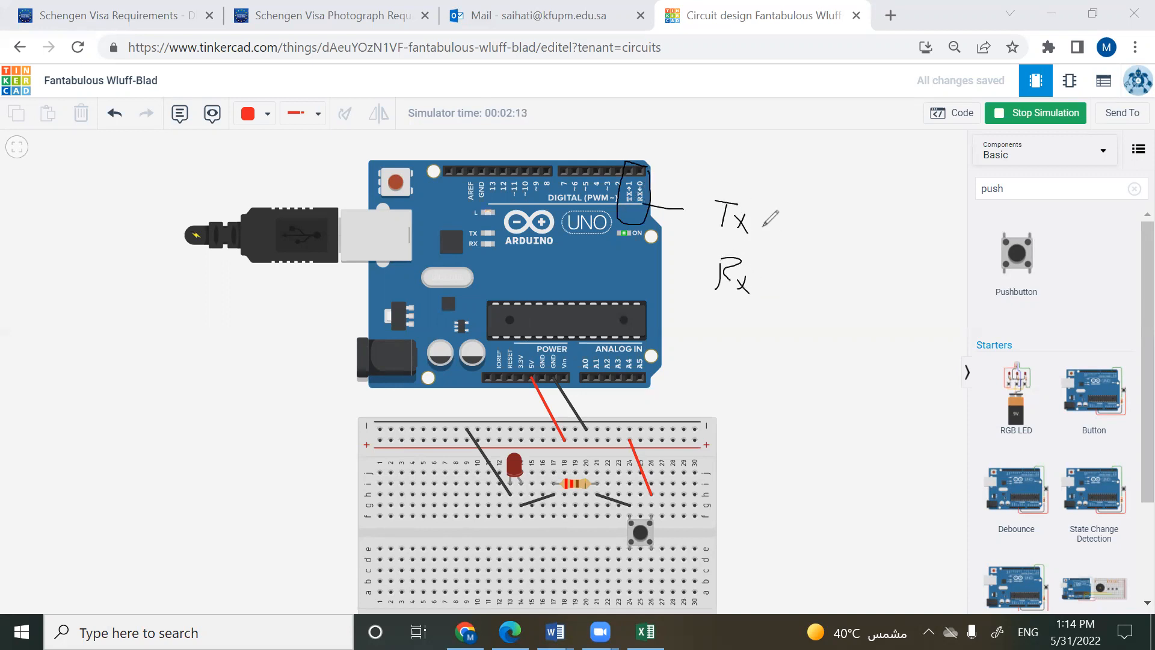
- Handwrite a second Tx and Rx opposite the first pair and cross-connect each Tx to the other Rx with lines
left_click_drag(864, 207, 895, 212)
left_click_drag(884, 213, 881, 238)
mouse_move(900, 230)
left_mouse_down()
mouse_move(913, 247)
mouse_move(872, 276)
mouse_move(878, 293)
mouse_move(902, 297)
left_mouse_up()
left_click_drag(898, 282, 892, 299)
left_click_drag(911, 228, 896, 249)
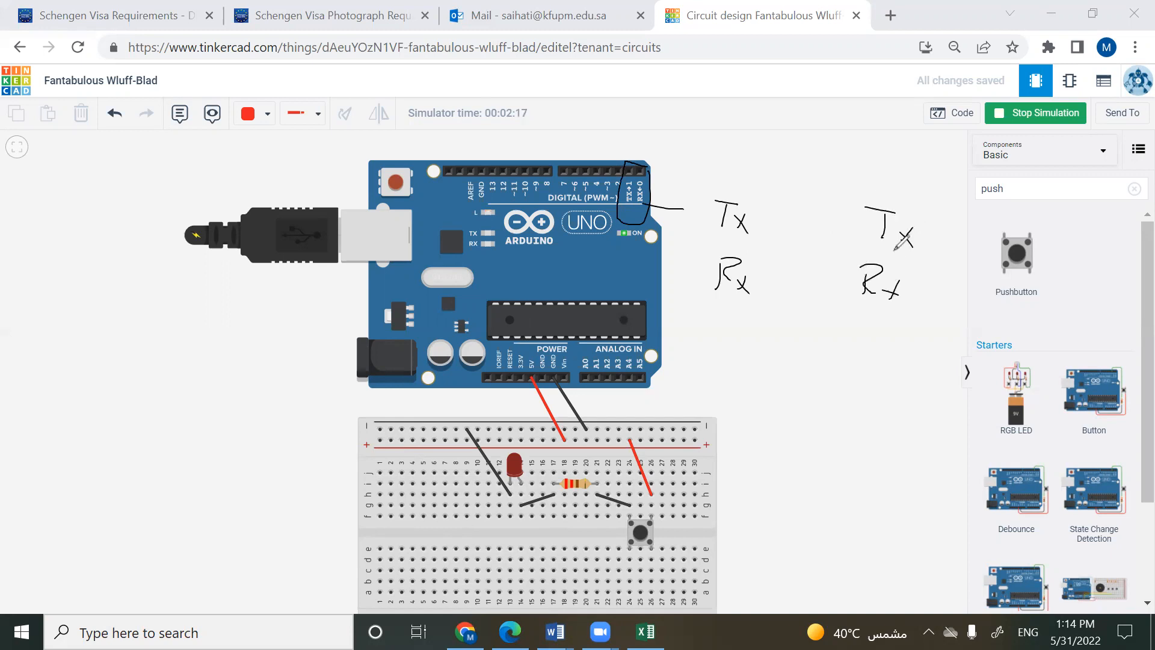
left_click_drag(819, 226, 758, 274)
left_click_drag(756, 221, 837, 282)
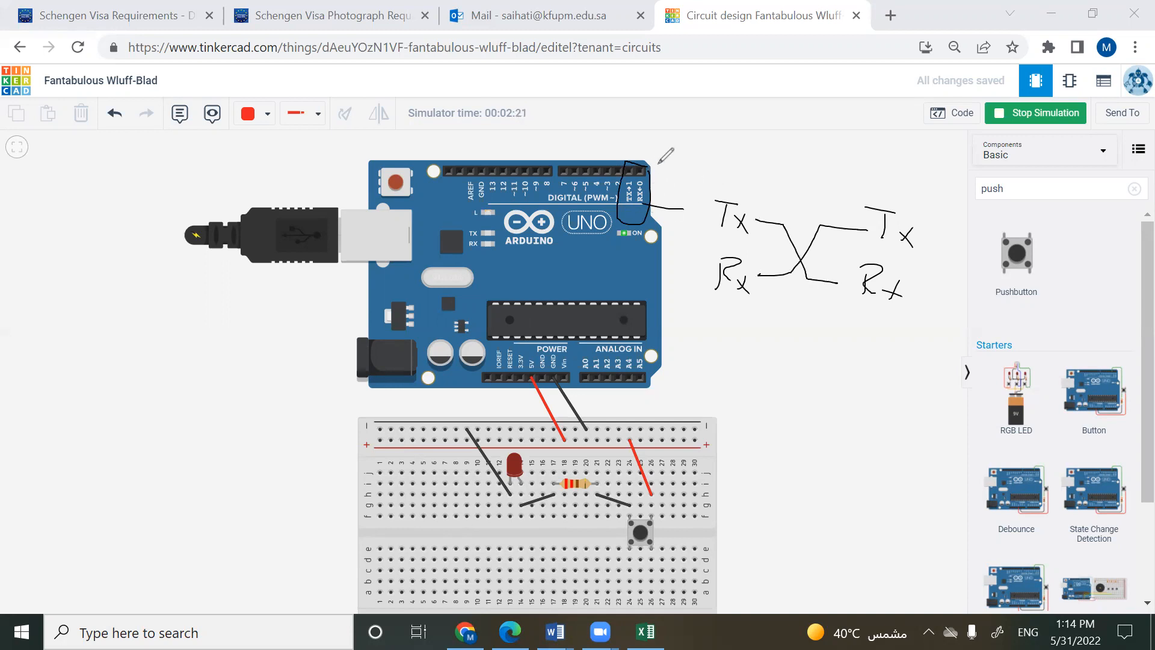
- Circle the Arduino's TX and RX pins again and clear all annotations
mouse_move(659, 162)
left_mouse_down()
mouse_move(647, 199)
mouse_move(614, 198)
mouse_move(622, 217)
left_mouse_up()
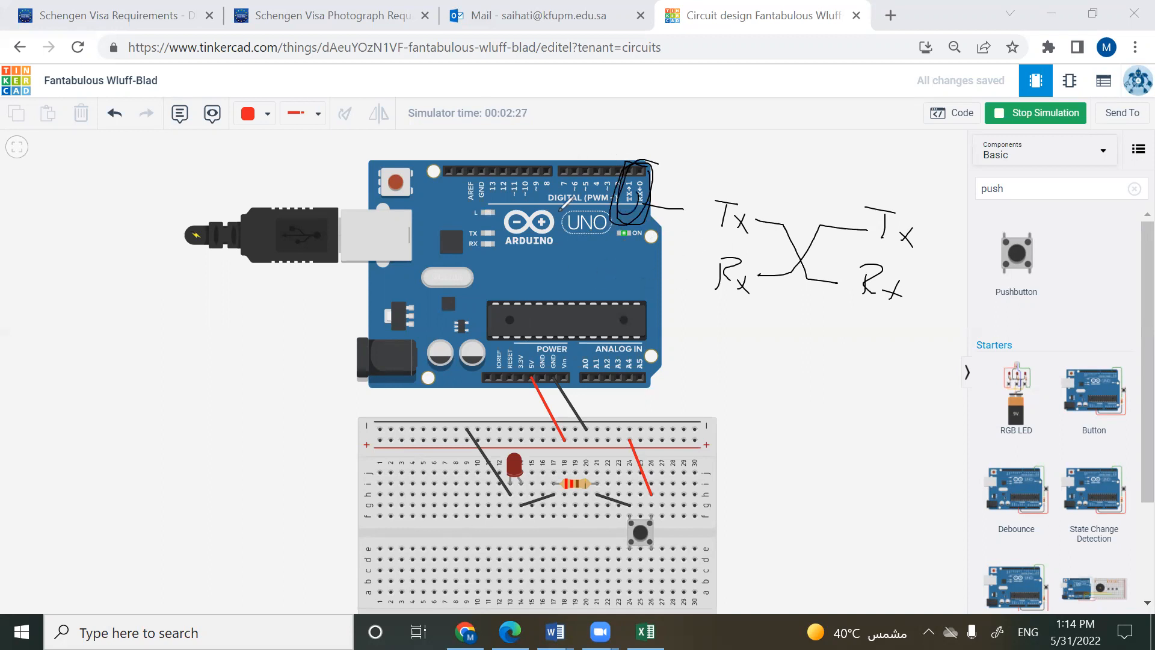
left_click(742, 102)
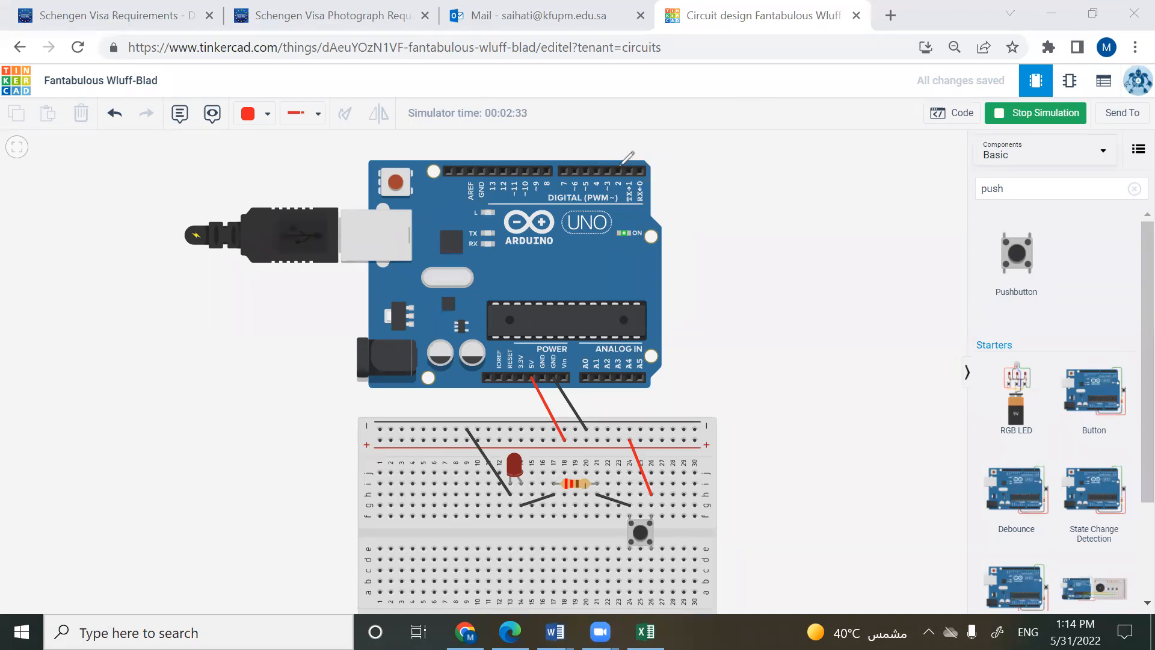
- Outline the Arduino's digital pins 2 to 13 with tick marks and circle the neighbouring GND pin
left_click_drag(619, 184, 588, 192)
mouse_move(489, 172)
left_mouse_down()
mouse_move(575, 161)
mouse_move(614, 172)
mouse_move(581, 175)
left_mouse_up()
left_click_drag(566, 160, 563, 177)
left_click_drag(482, 168, 481, 150)
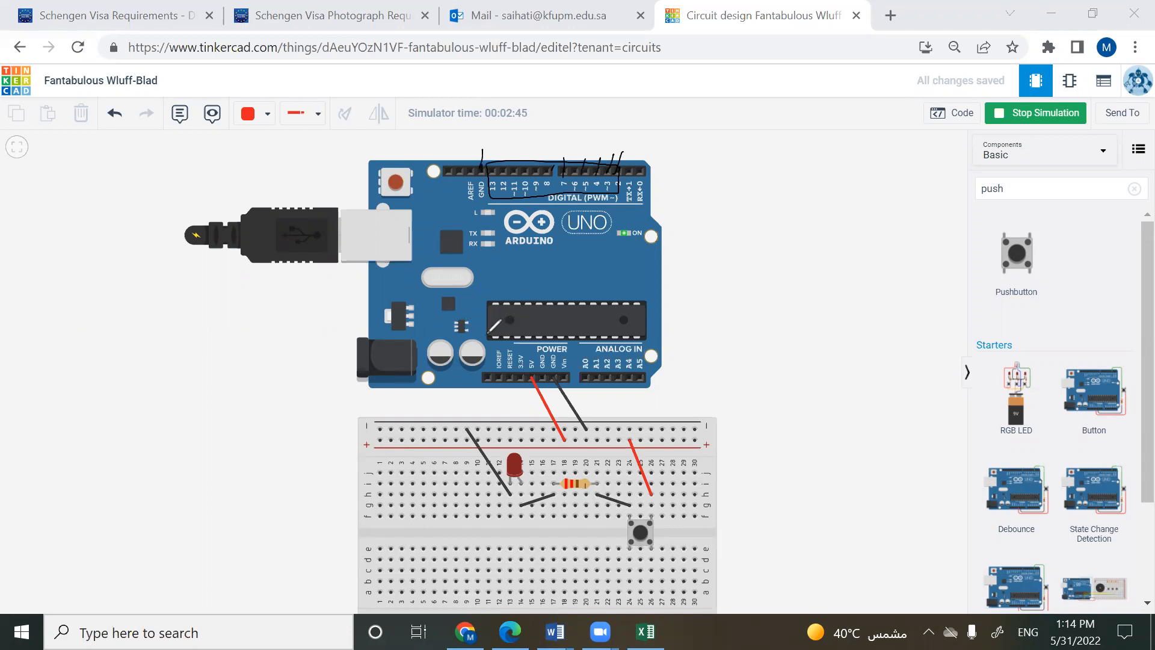
mouse_move(489, 194)
left_mouse_down()
mouse_move(612, 208)
mouse_move(613, 156)
left_mouse_up()
mouse_move(482, 159)
left_mouse_down()
mouse_move(475, 184)
mouse_move(488, 178)
left_mouse_up()
- Outline the 5V and GND power pins, undo that outline, and circle the 3.3V and 5V pins
mouse_move(558, 367)
left_mouse_down()
mouse_move(535, 366)
mouse_move(554, 388)
left_mouse_up()
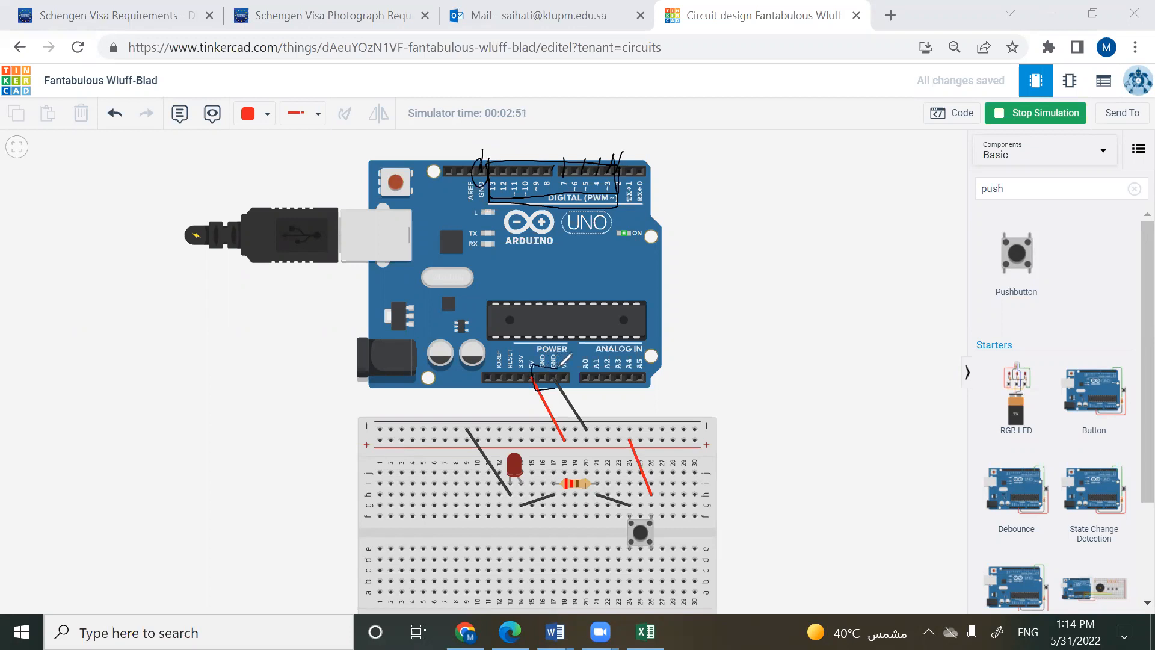
key("ctrl+z")
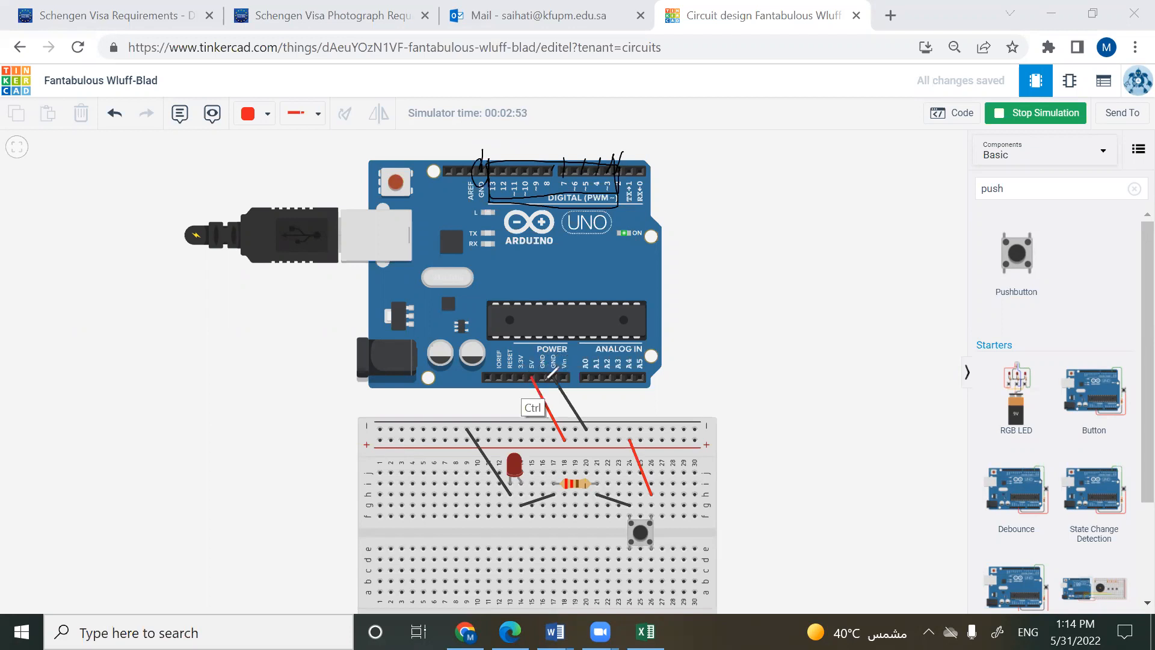
mouse_move(528, 369)
left_mouse_down()
mouse_move(538, 375)
mouse_move(512, 370)
left_mouse_up()
- Box the analog input pins A0 to A5 and clear all annotations
mouse_move(593, 354)
left_mouse_down()
mouse_move(650, 357)
mouse_move(615, 341)
mouse_move(569, 388)
mouse_move(648, 398)
left_mouse_up()
left_click_drag(653, 339, 649, 399)
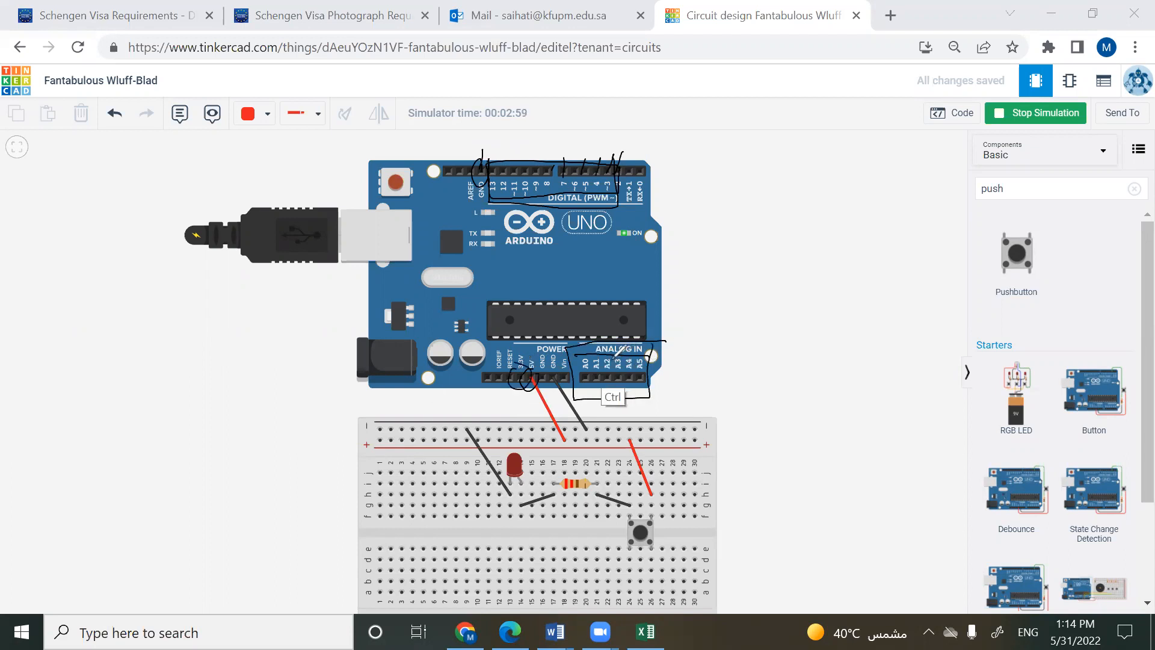
left_click(755, 98)
- Outline the microcontroller chip with leader lines and the handwritten label μC, and box the TX and RX LEDs
mouse_move(593, 302)
left_mouse_down()
mouse_move(636, 307)
mouse_move(479, 303)
mouse_move(476, 358)
mouse_move(614, 351)
mouse_move(648, 301)
mouse_move(755, 281)
mouse_move(793, 302)
left_mouse_up()
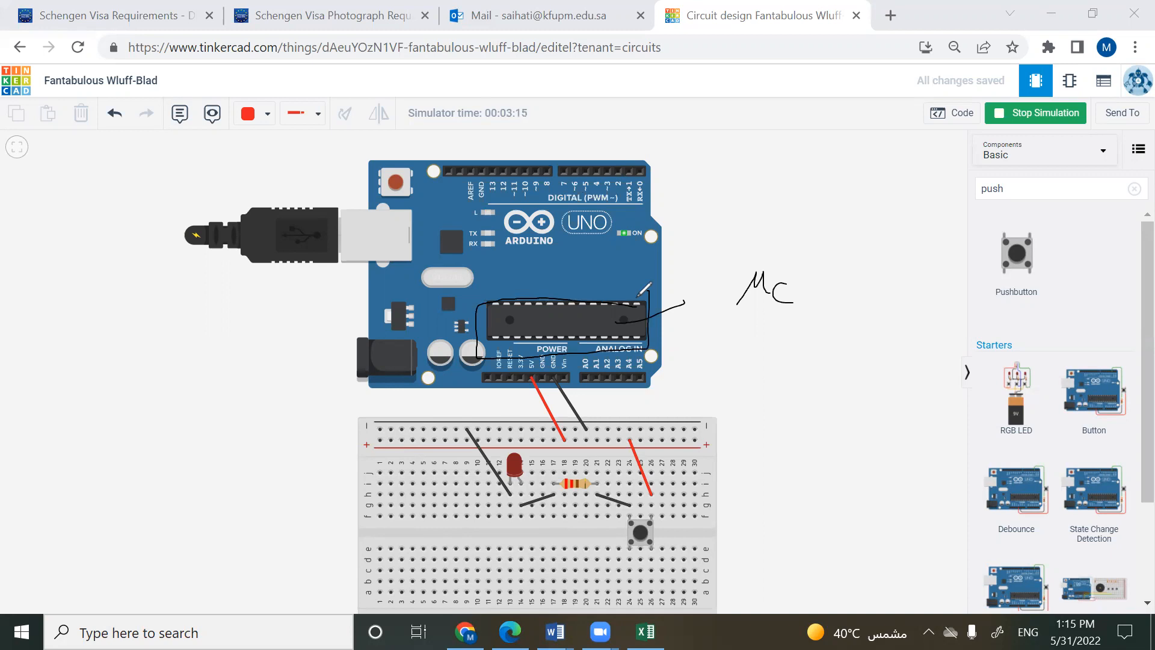
left_click_drag(563, 323, 720, 231)
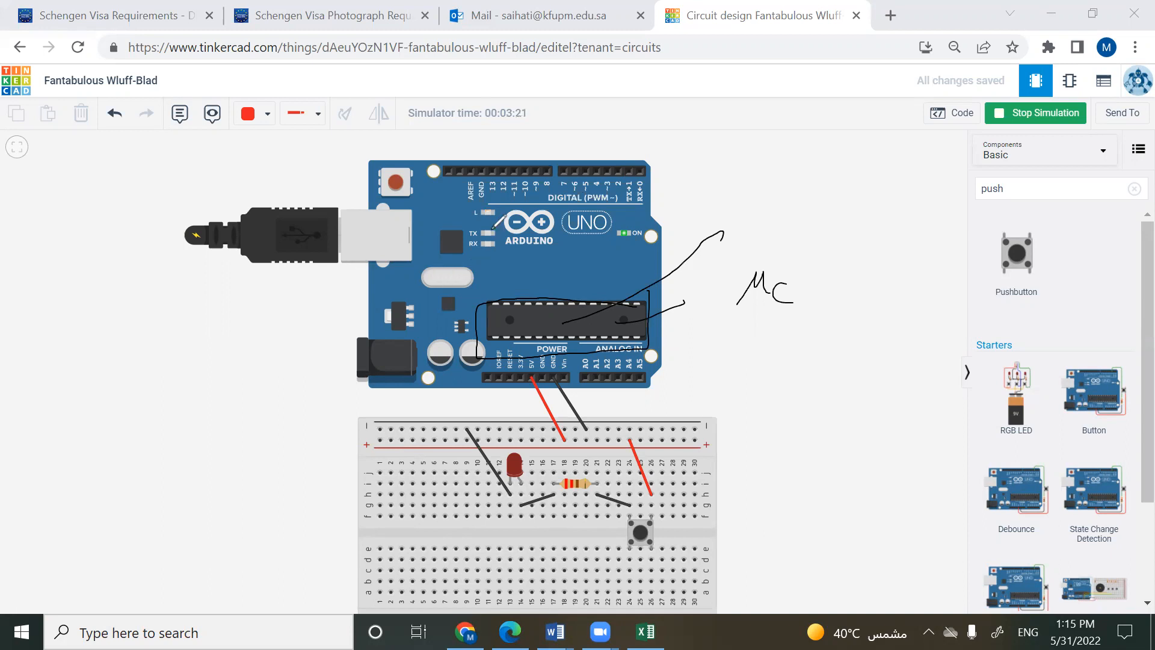
mouse_move(493, 230)
left_mouse_down()
mouse_move(497, 249)
mouse_move(481, 232)
left_mouse_up()
- Sketch a laptop beside the board with two lines running to the USB plug and a direction arrow above them
mouse_move(83, 187)
left_mouse_down()
mouse_move(115, 187)
mouse_move(96, 243)
mouse_move(75, 253)
mouse_move(120, 273)
mouse_move(47, 282)
mouse_move(117, 277)
mouse_move(192, 228)
left_mouse_up()
mouse_move(119, 269)
left_mouse_down()
mouse_move(207, 238)
mouse_move(204, 213)
mouse_move(215, 229)
left_mouse_up()
left_click_drag(214, 187, 193, 208)
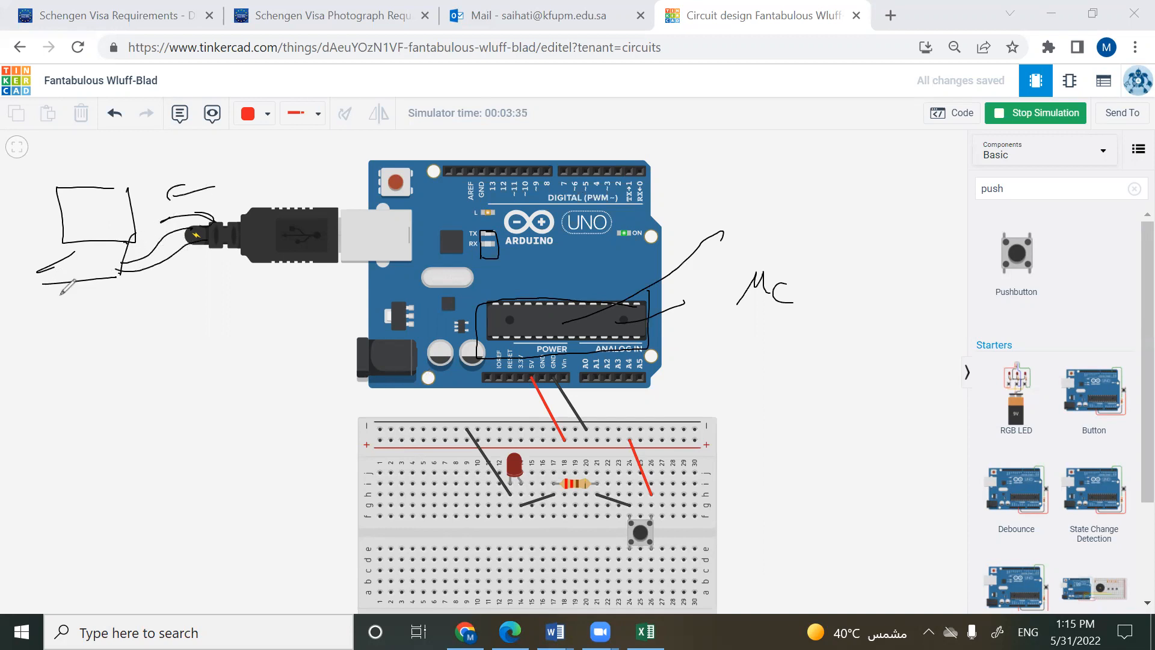
- Box the board's L LED, link it by a line to a circled pin 13, and clear all annotations
mouse_move(493, 226)
left_mouse_down()
mouse_move(477, 261)
mouse_move(494, 229)
left_mouse_up()
left_click_drag(494, 208, 498, 226)
left_click_drag(491, 212, 498, 158)
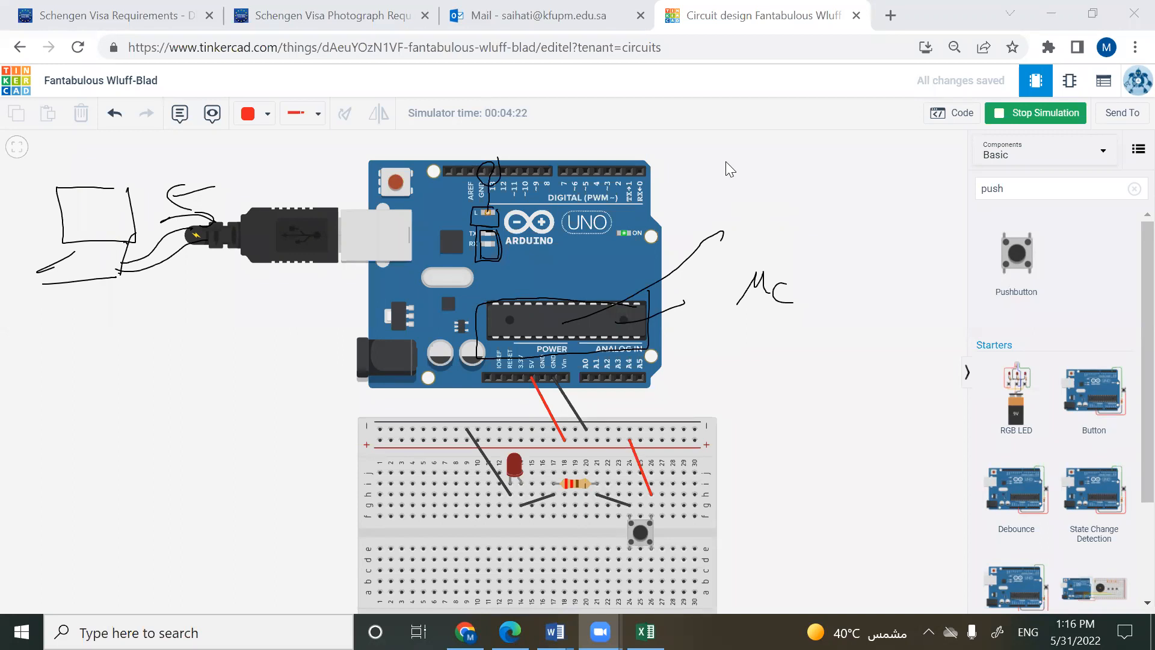
left_click(793, 100)
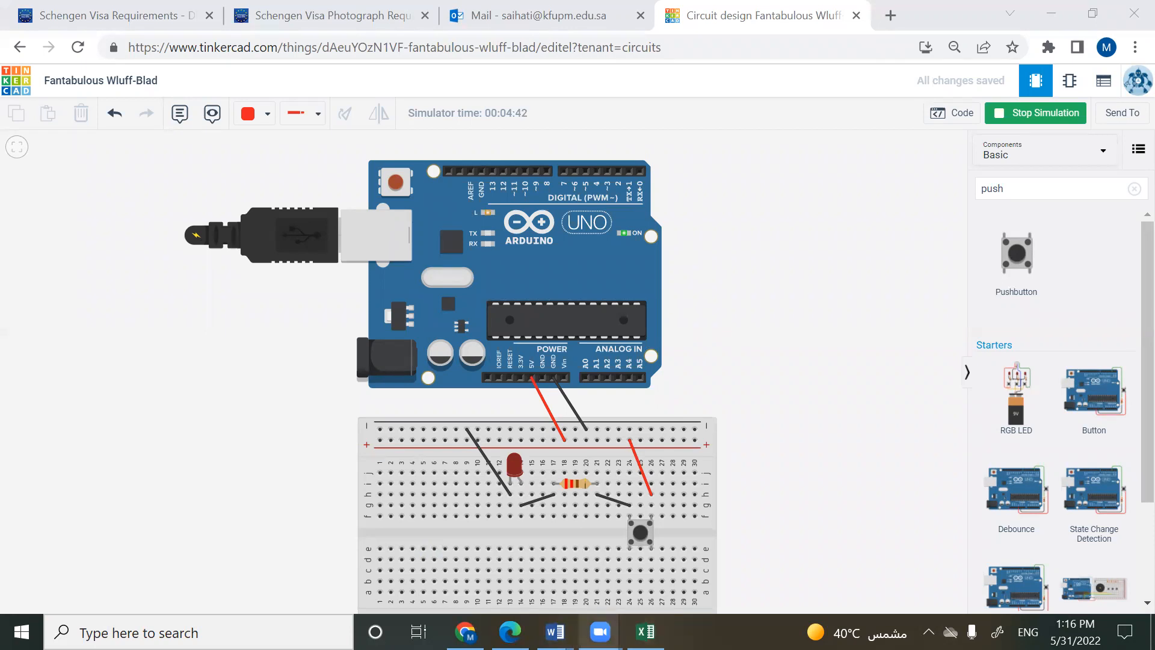
- Reopen Zoom's annotation tools and draw rectangles around digital pins 2–13, analog pins A0–A5, the 5V/GND pins and the 3.3V pin
mouse_move(600, 631)
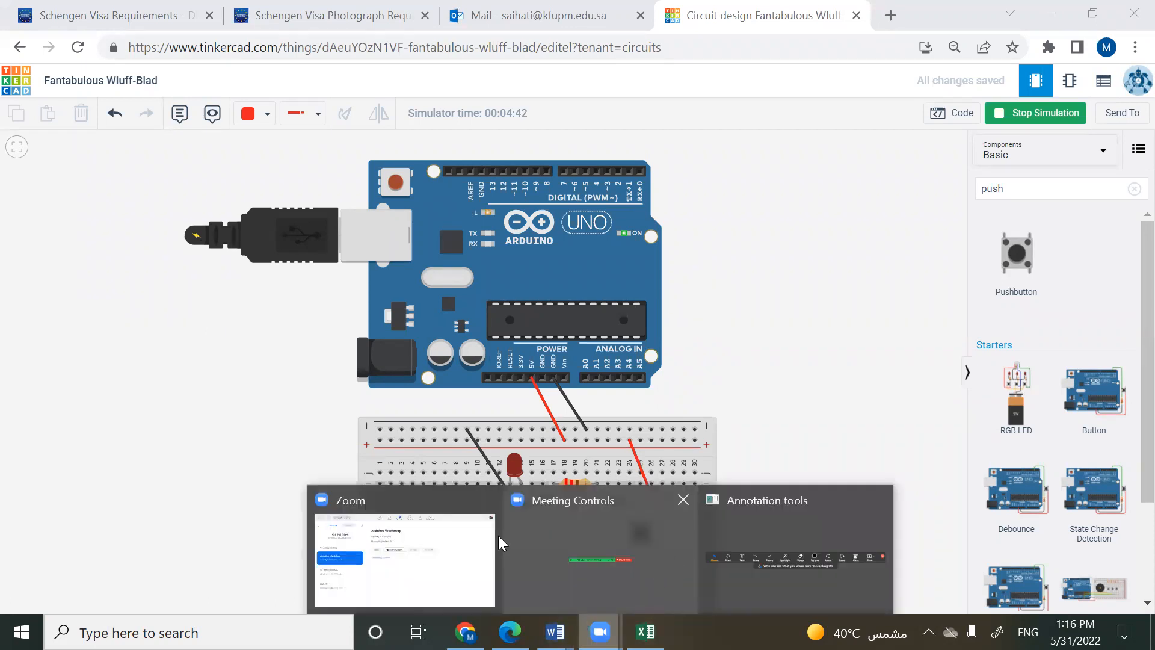
left_click(566, 545)
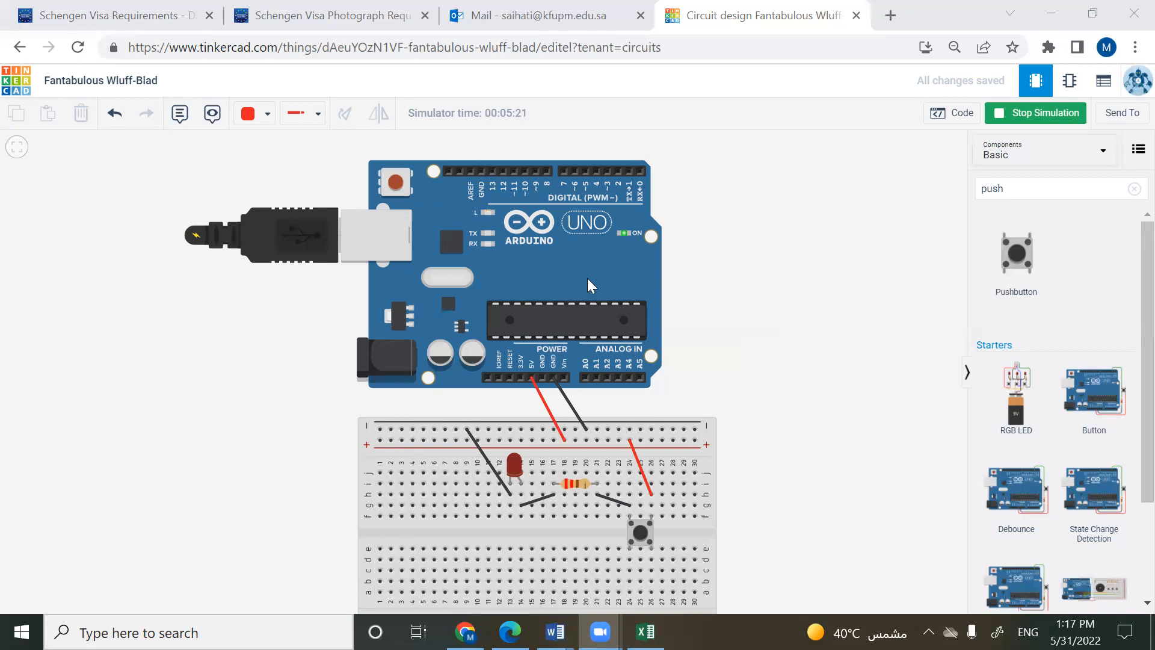
left_click(635, 51)
left_click(608, 82)
mouse_move(488, 159)
left_mouse_down()
mouse_move(648, 200)
mouse_move(637, 198)
left_mouse_up()
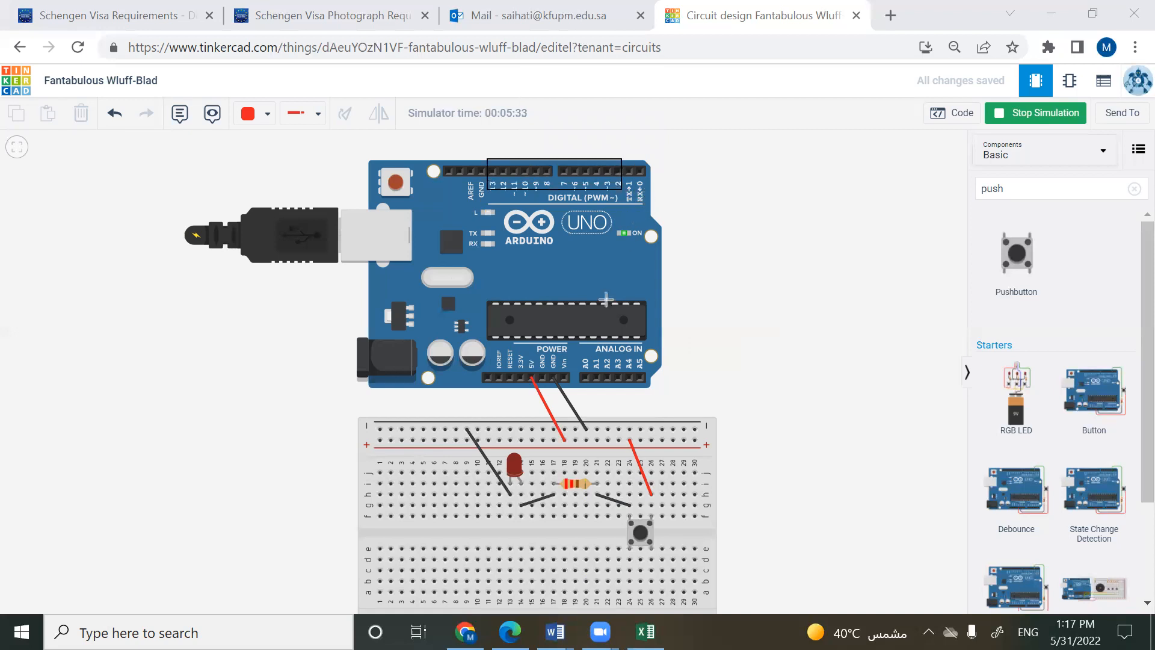
left_click_drag(576, 355, 649, 386)
mouse_move(524, 355)
left_mouse_down()
mouse_move(572, 386)
mouse_move(559, 380)
left_mouse_up()
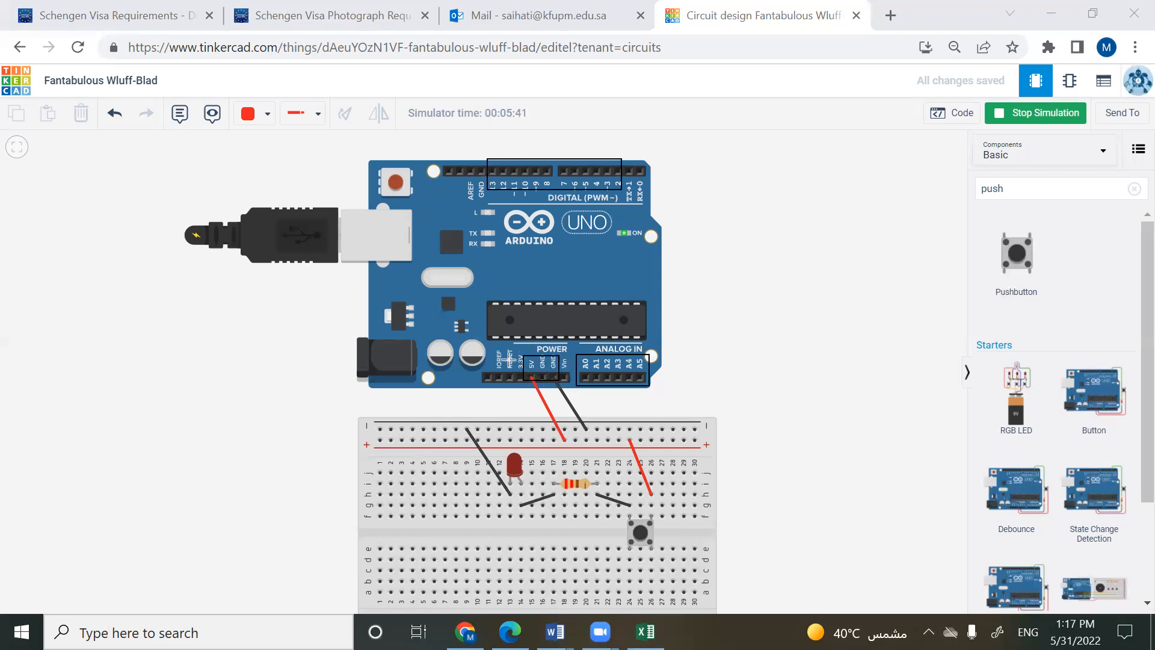
left_click_drag(512, 350, 526, 377)
- Open the Arduino's code, dismissing the debugger help, and stop the simulation
left_click(950, 126)
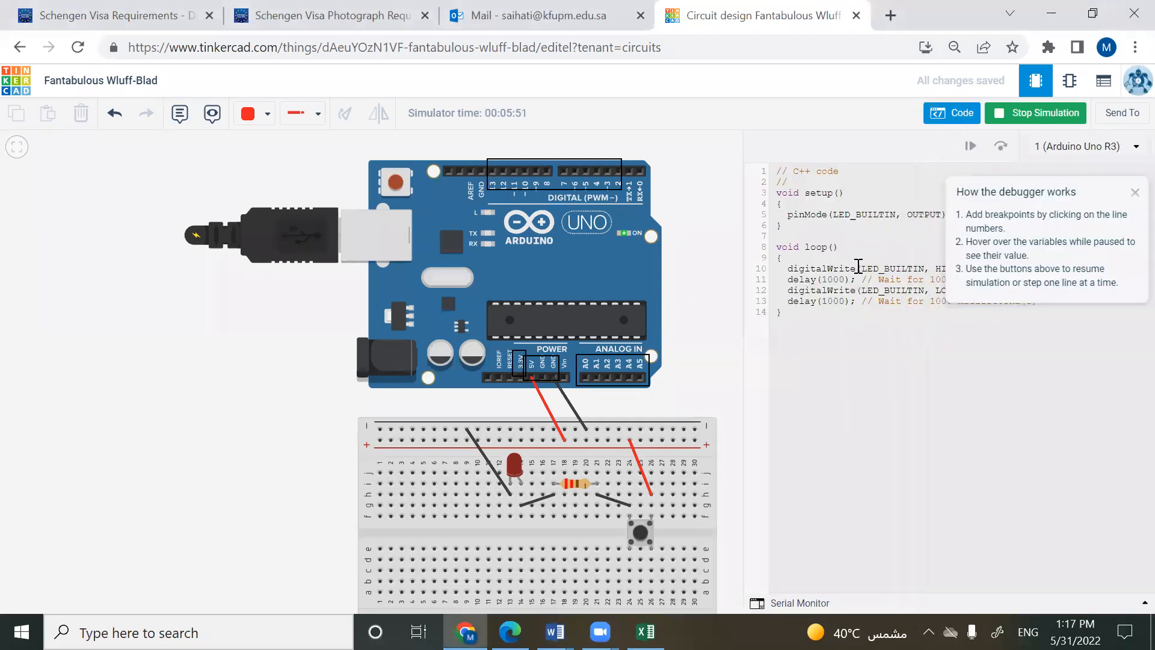
left_click(1134, 194)
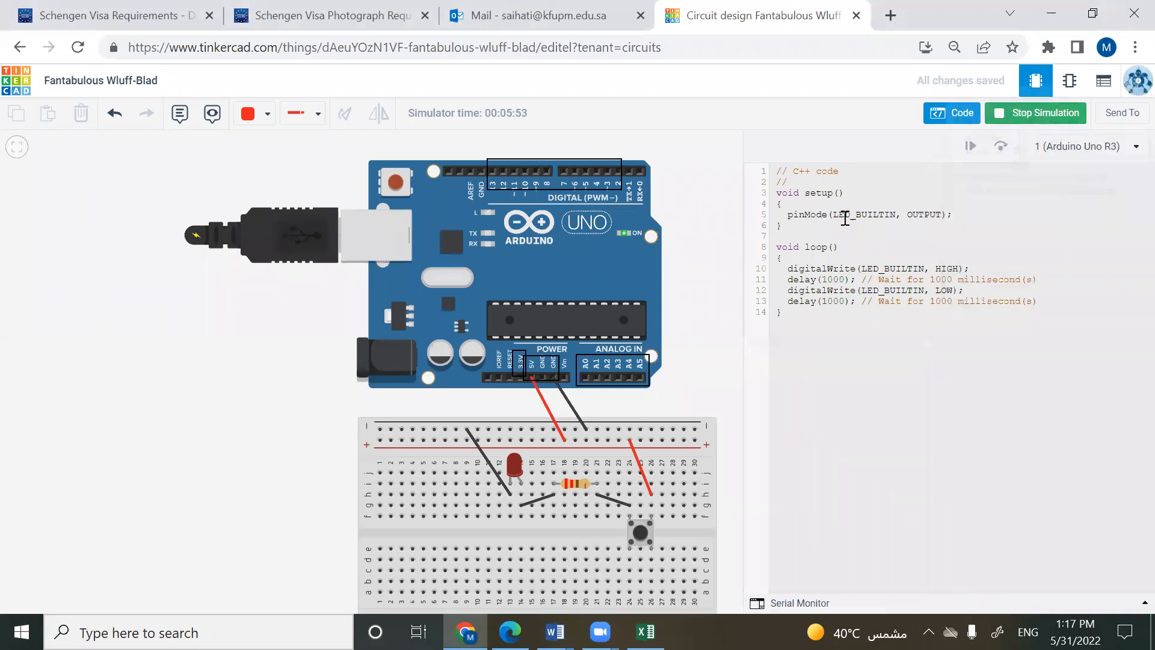
left_click(771, 166)
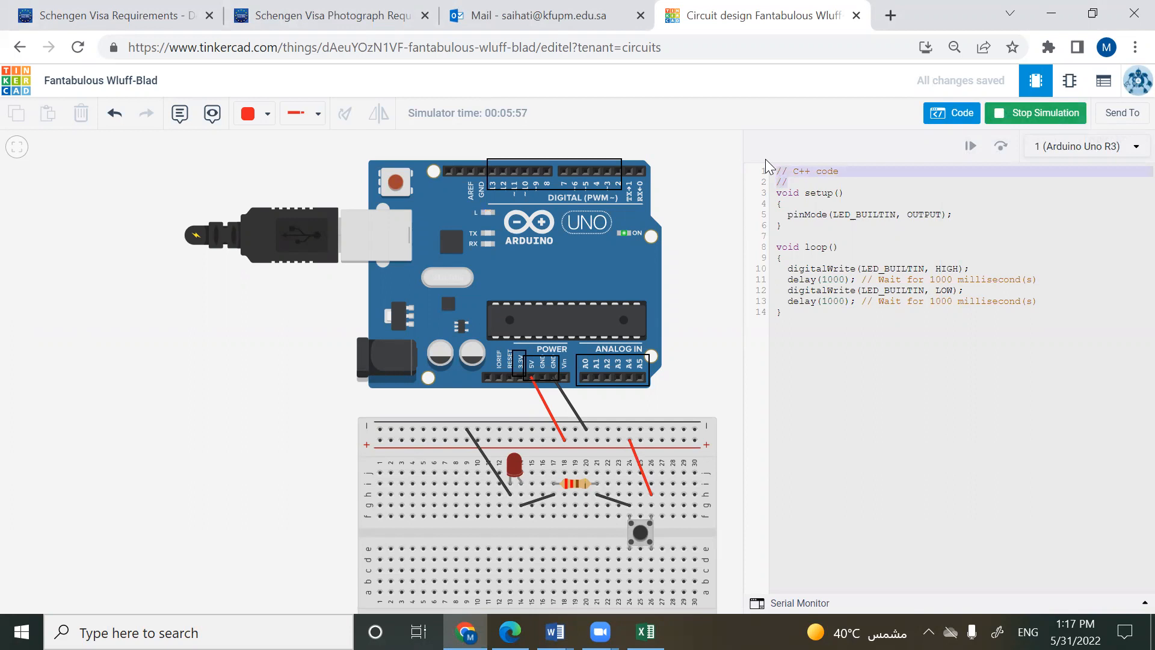
left_click(1046, 111)
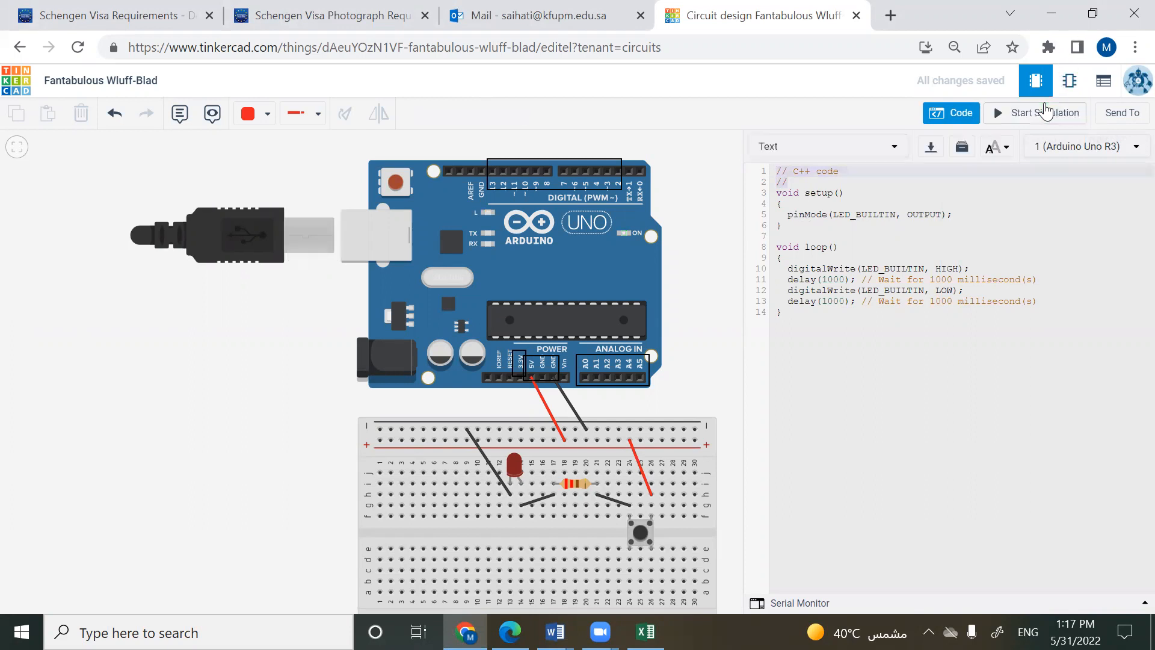
- Delete the two comment lines above void setup(), leaving blank lines in their place
left_click(857, 173)
left_click_drag(822, 188, 749, 162)
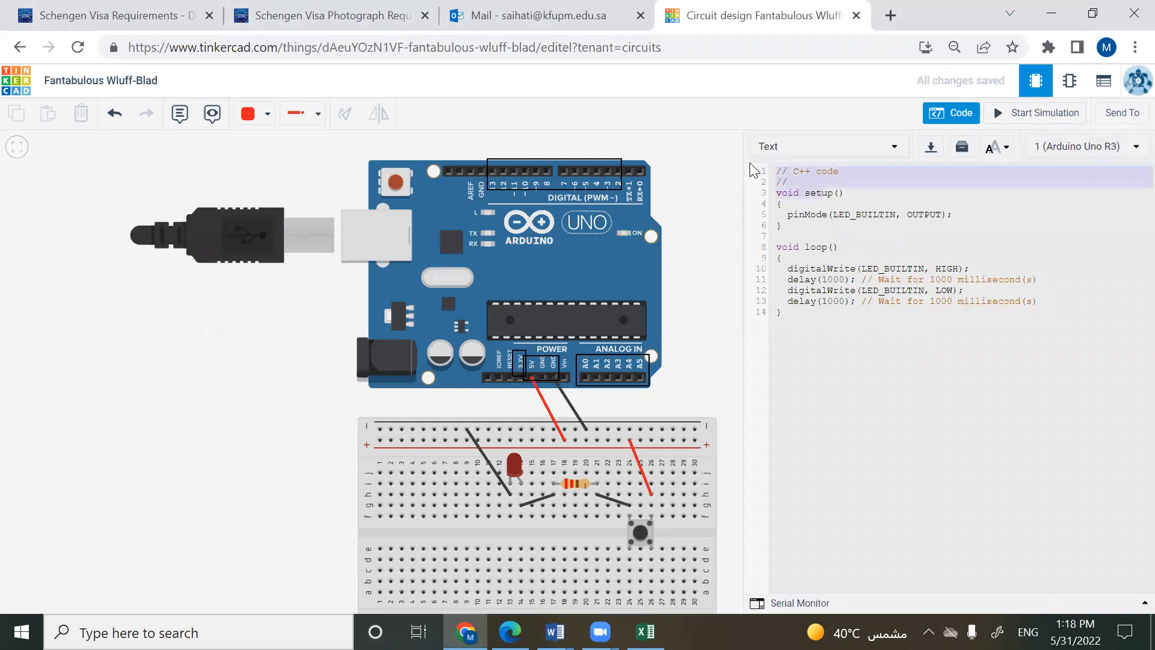
left_click(802, 171)
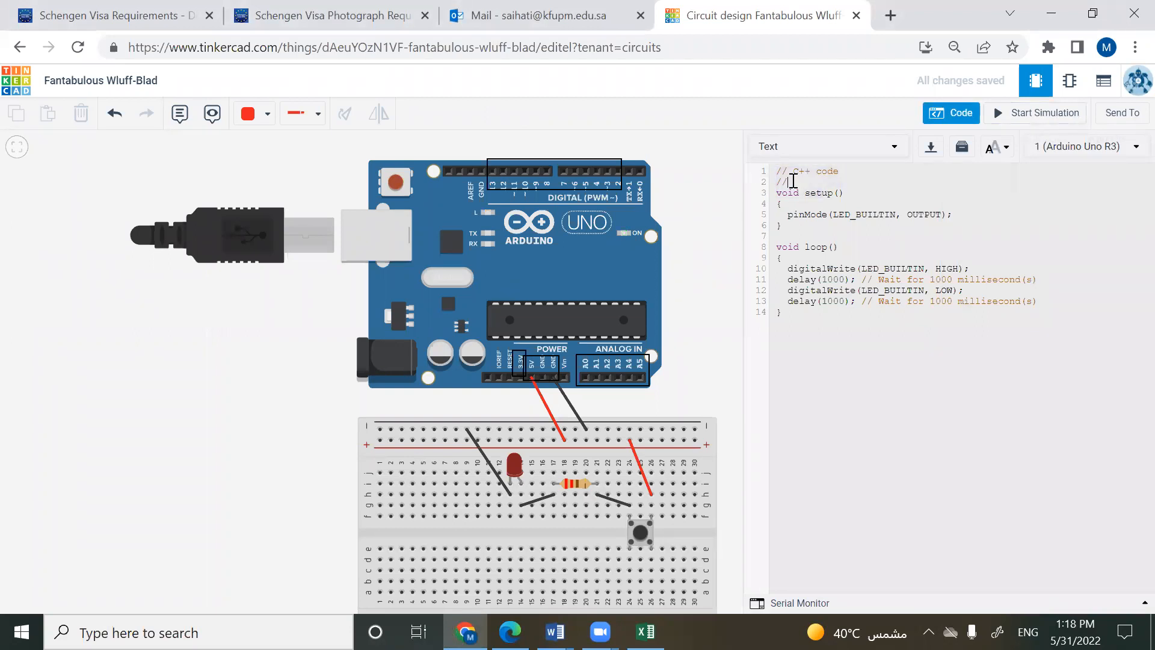
key("BackSpace")
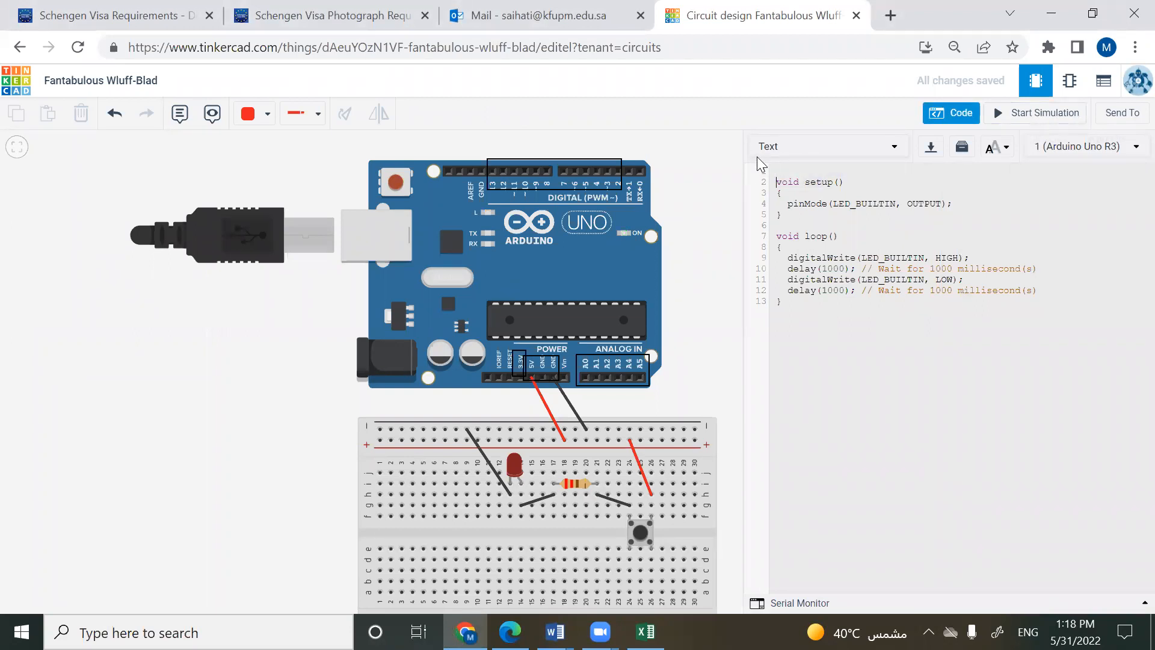
key("Return")
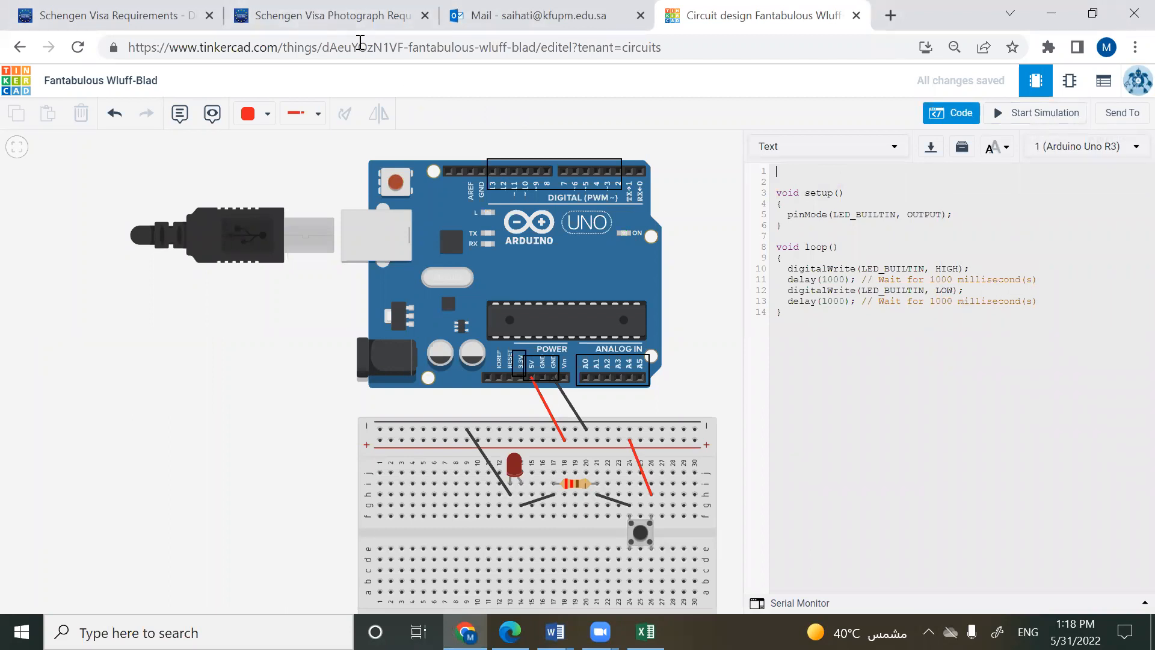
- Circle the blank area above setup() and the function's two braces, and mark the semicolon ending the pinMode line
mouse_move(816, 161)
left_mouse_down()
mouse_move(780, 161)
mouse_move(813, 183)
left_mouse_up()
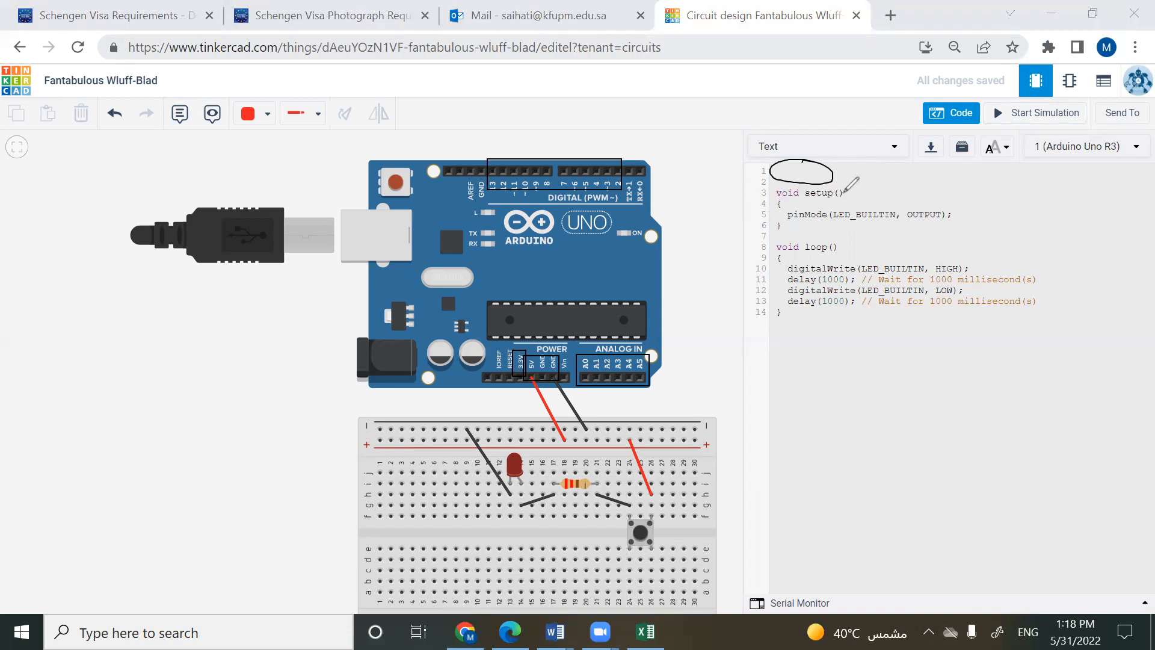
mouse_move(779, 201)
left_mouse_down()
mouse_move(778, 215)
mouse_move(781, 199)
left_mouse_up()
left_click_drag(777, 219, 778, 220)
left_click_drag(950, 205, 942, 221)
key("Escape")
left_click(921, 204)
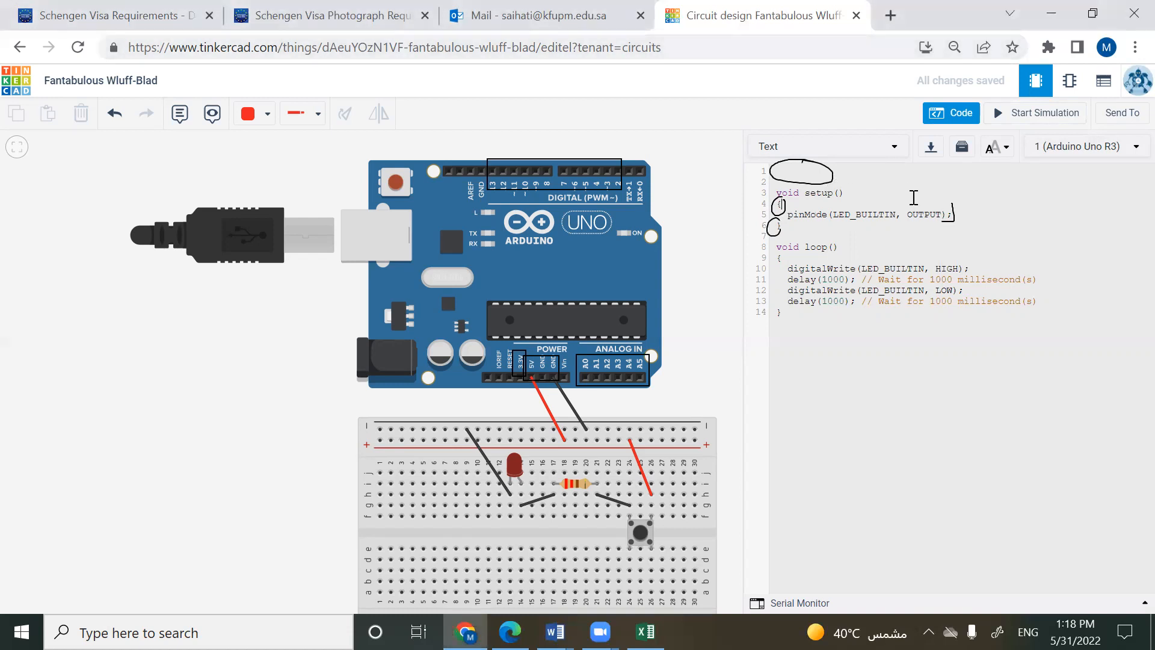
- Insert two blank lines after the pinMode statement in setup()
left_click(956, 214)
key("Return")
key("Return")
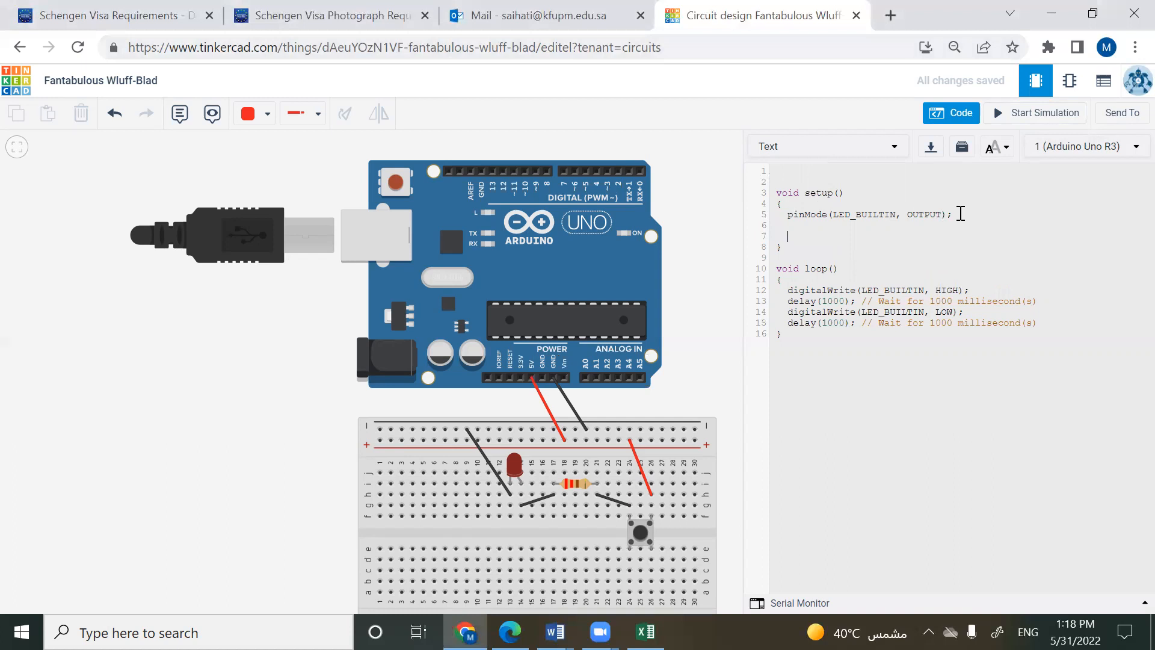
- Replace LED_BUILTIN with 13 in the pinMode statement
left_click_drag(783, 218, 832, 216)
left_click(894, 217)
key("BackSpace")
key("BackSpace")
key("BackSpace")
key("BackSpace")
key("BackSpace")
key("BackSpace")
key("BackSpace")
key("BackSpace")
key("BackSpace")
key("BackSpace")
key("BackSpace")
type("13")
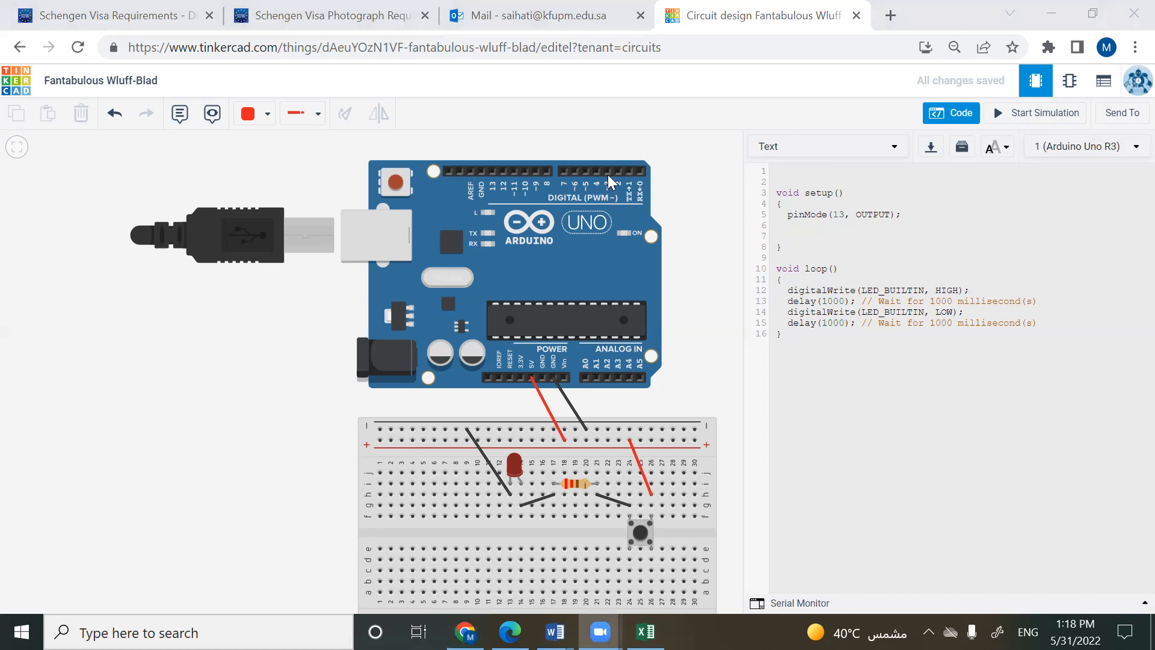
- Open the tinkercad.com dashboard in a new browser tab and return to the circuit design
key("ctrl+t")
type("tinkercad.com")
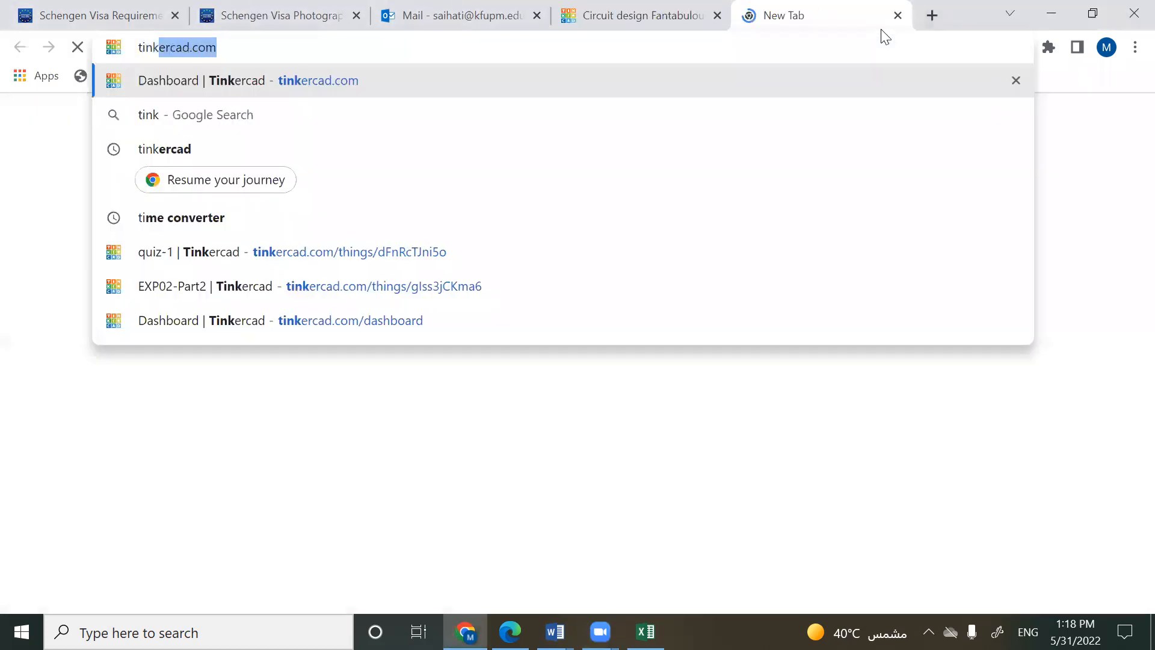
key("Return")
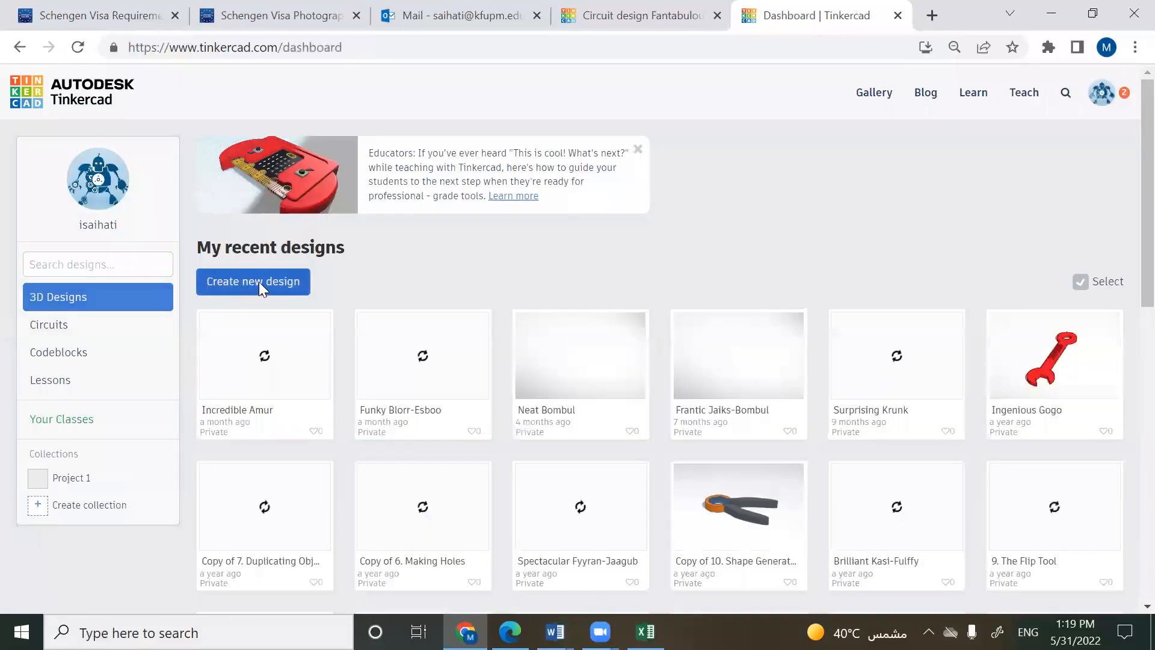
left_click(635, 23)
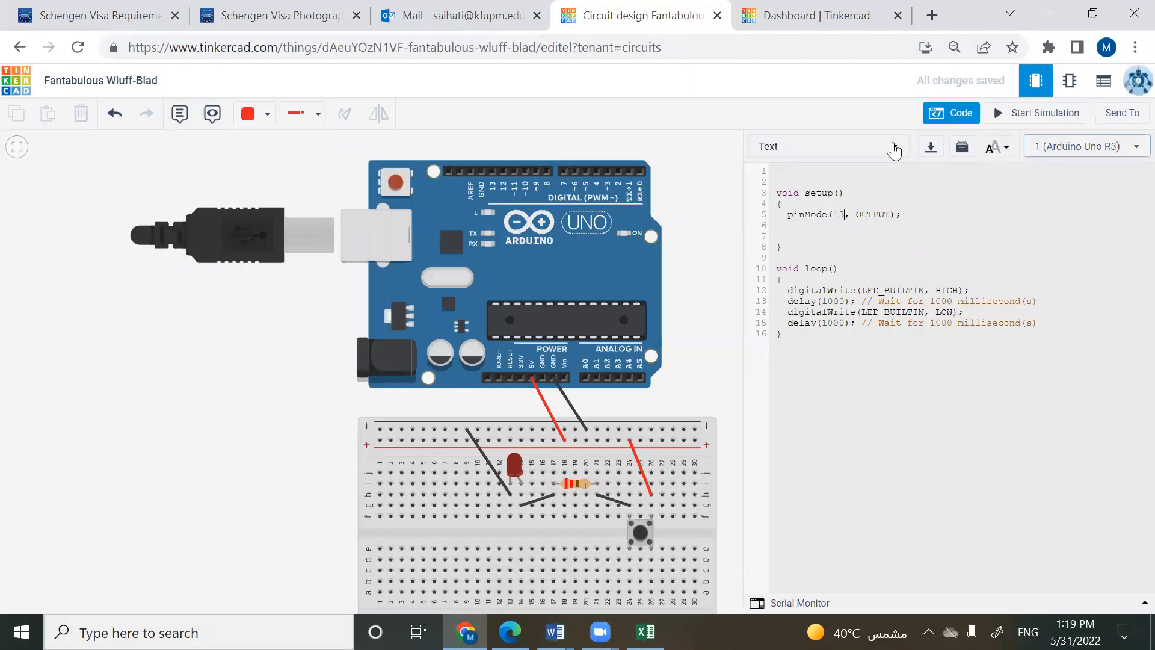
- Hide and reshow the code editor repeatedly
left_click(961, 118)
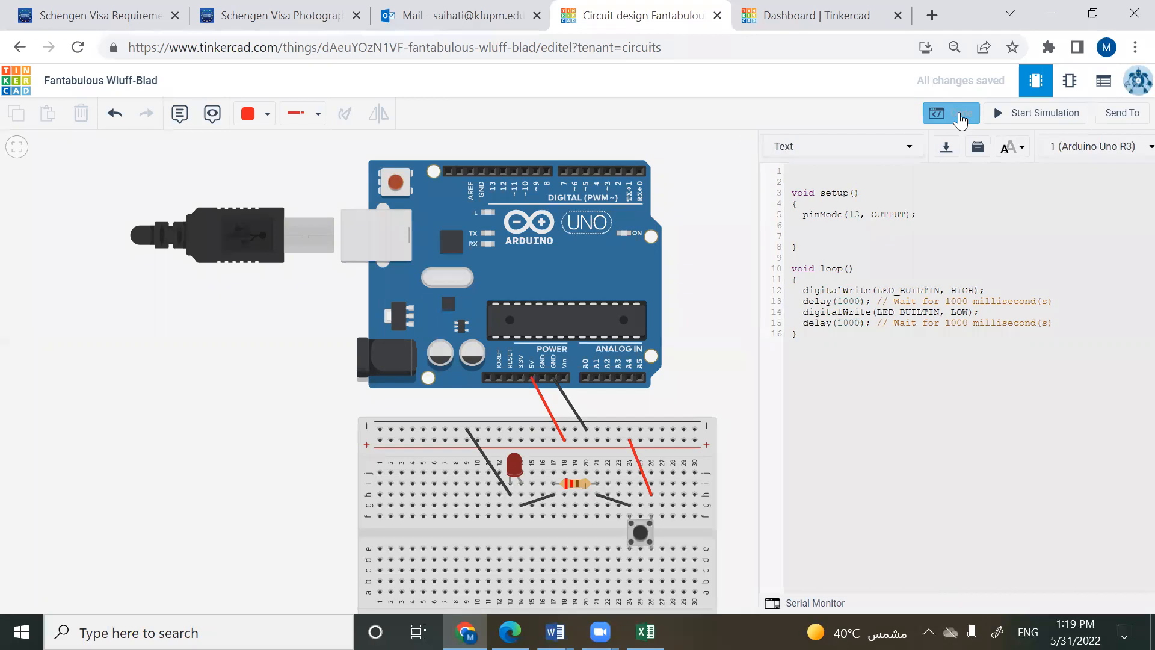
left_click(957, 113)
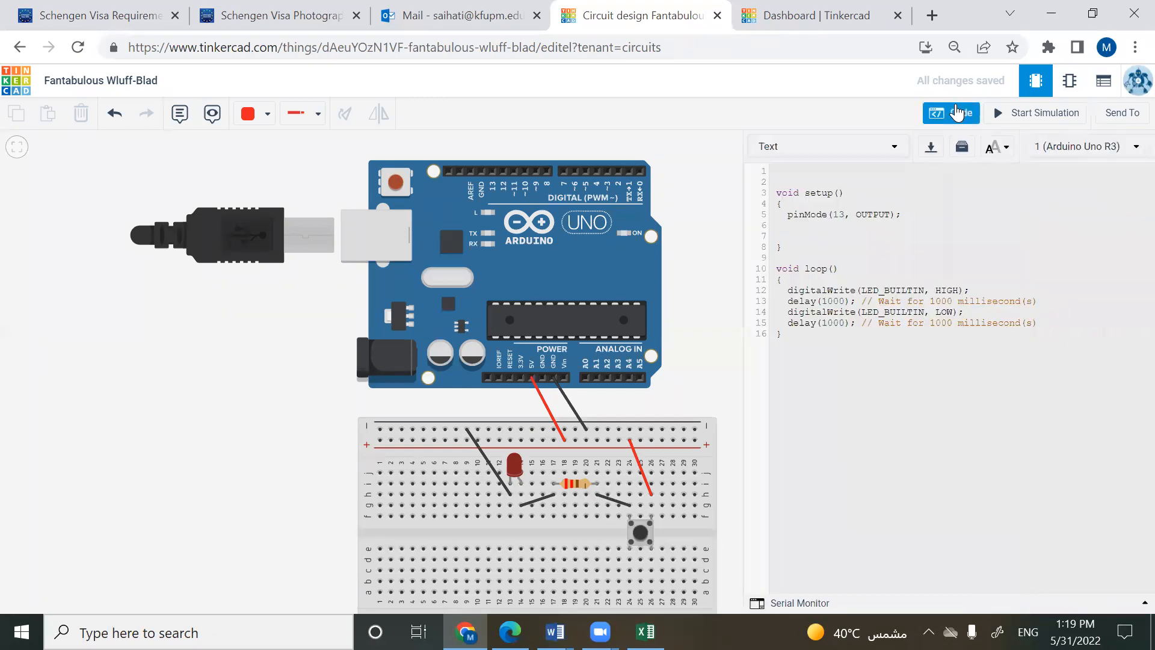
left_click(956, 113)
left_click(957, 113)
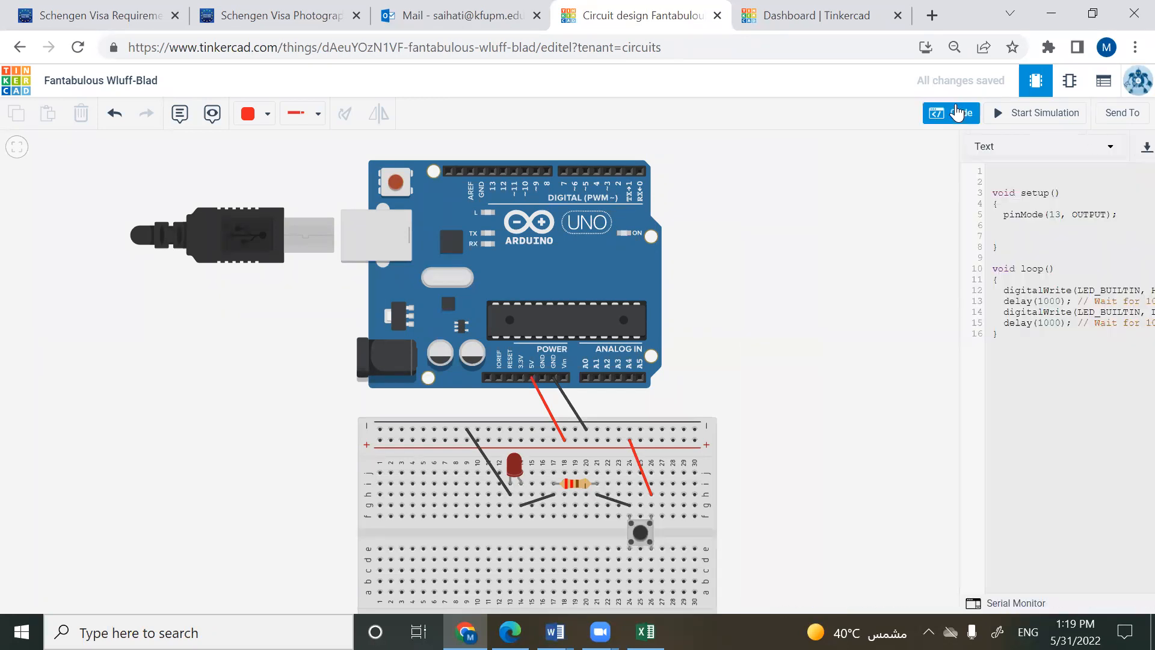
- Leave the code editor and search the component library for arduino, browsing down to the Starters
left_click(957, 112)
left_click(1014, 187)
key("BackSpace")
key("BackSpace")
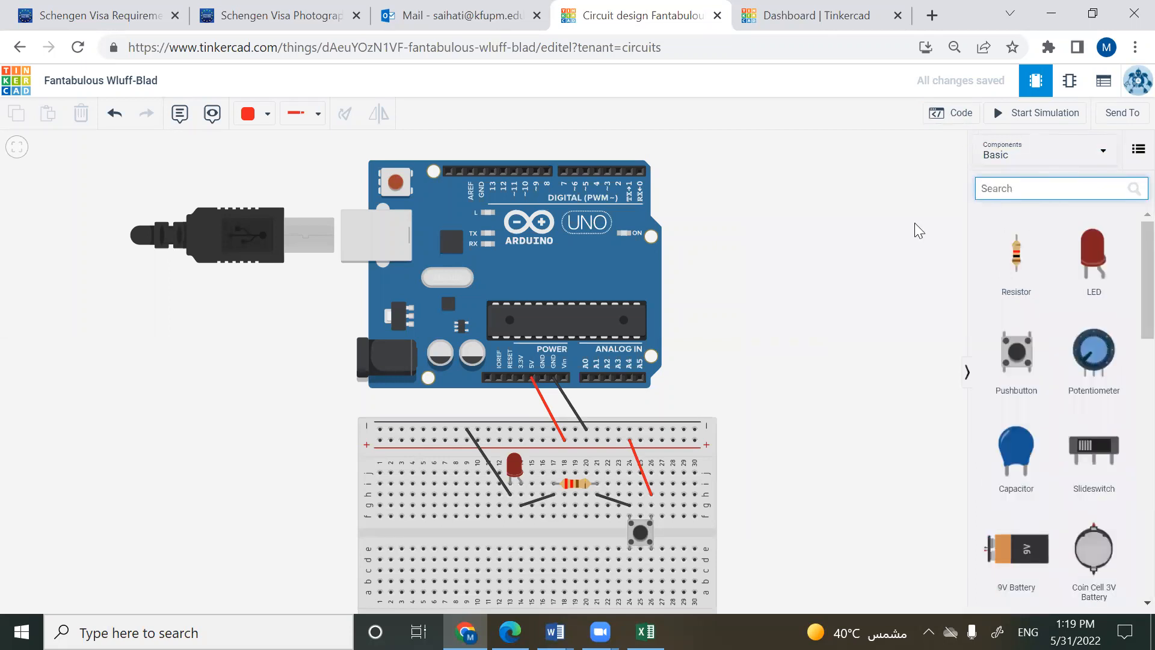
type("arduino")
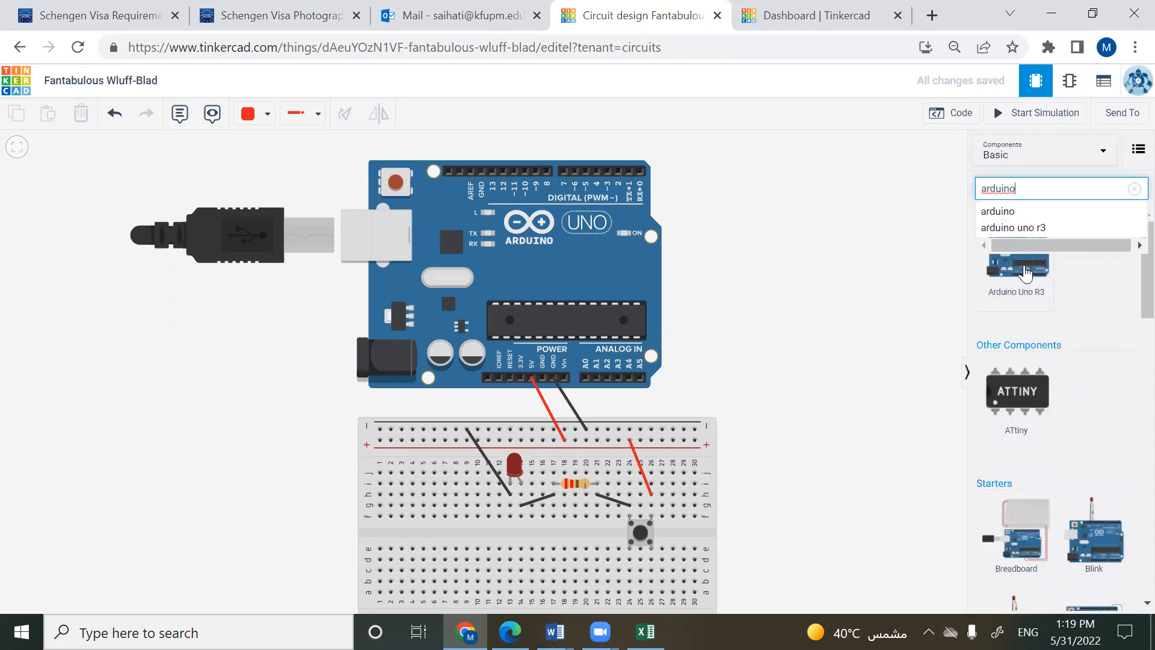
key("BackSpace")
key("BackSpace")
key("BackSpace")
key("BackSpace")
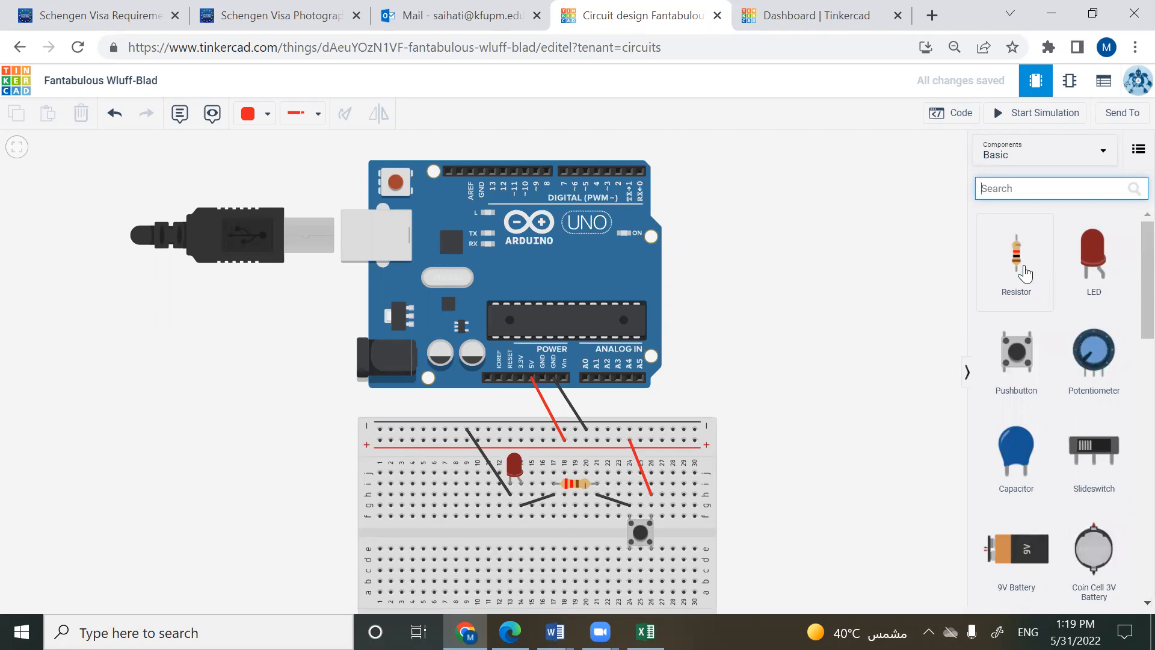
left_click(1022, 186)
type("ardu")
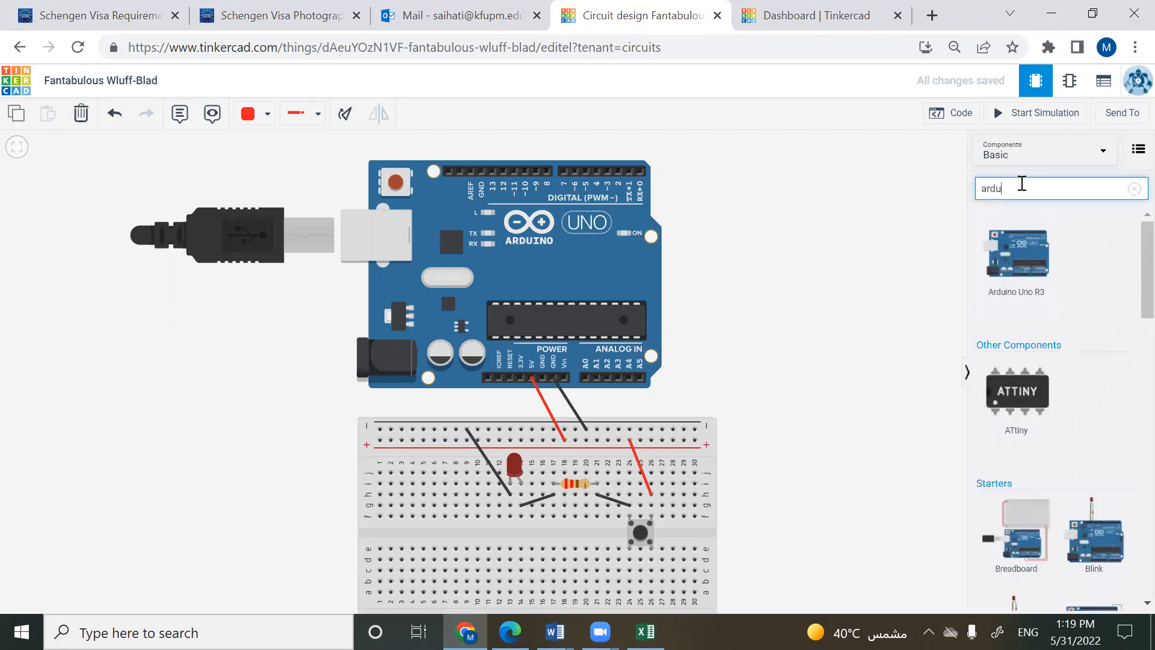
type("io")
key("BackSpace")
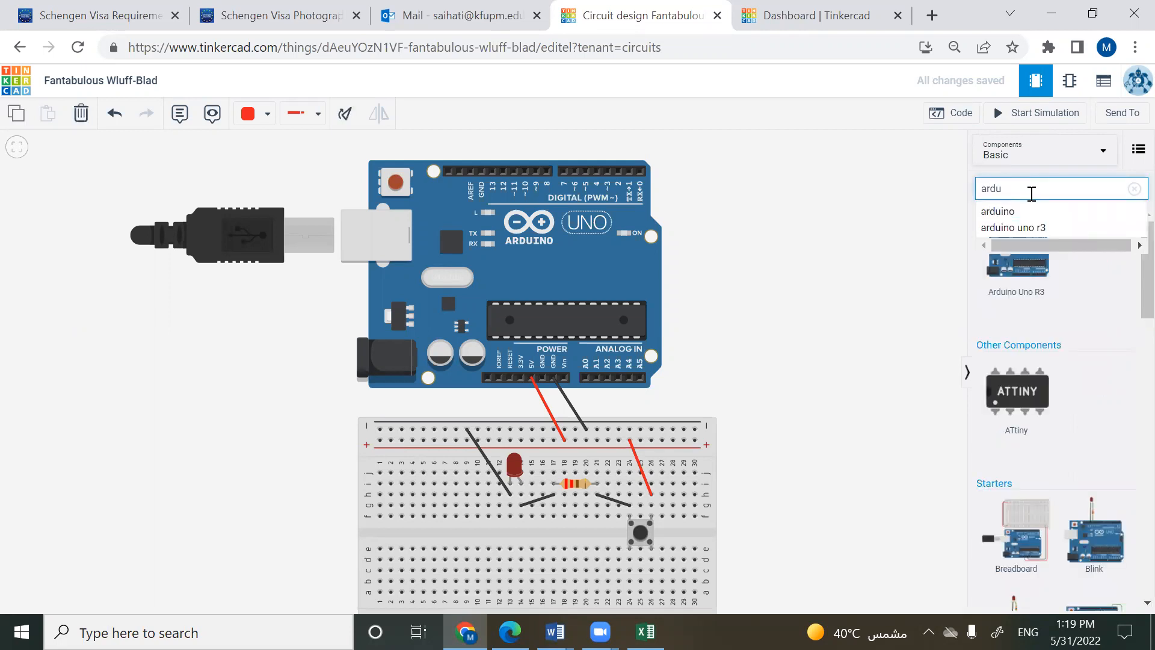
left_click(1011, 211)
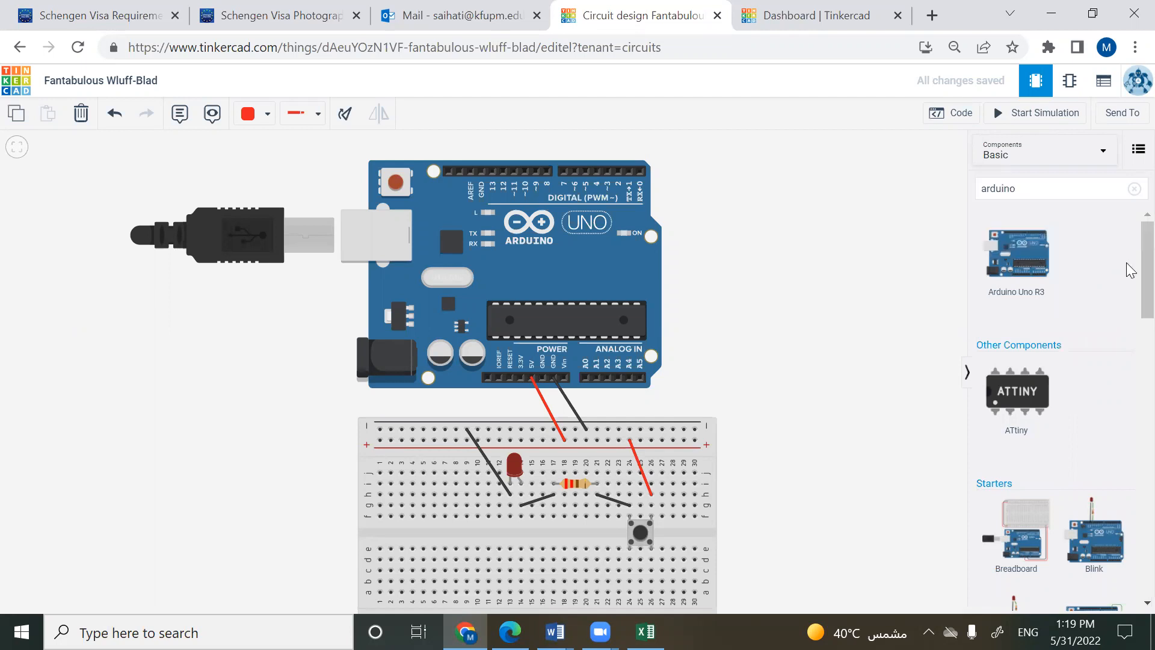
scroll(1125, 323, "down", 4)
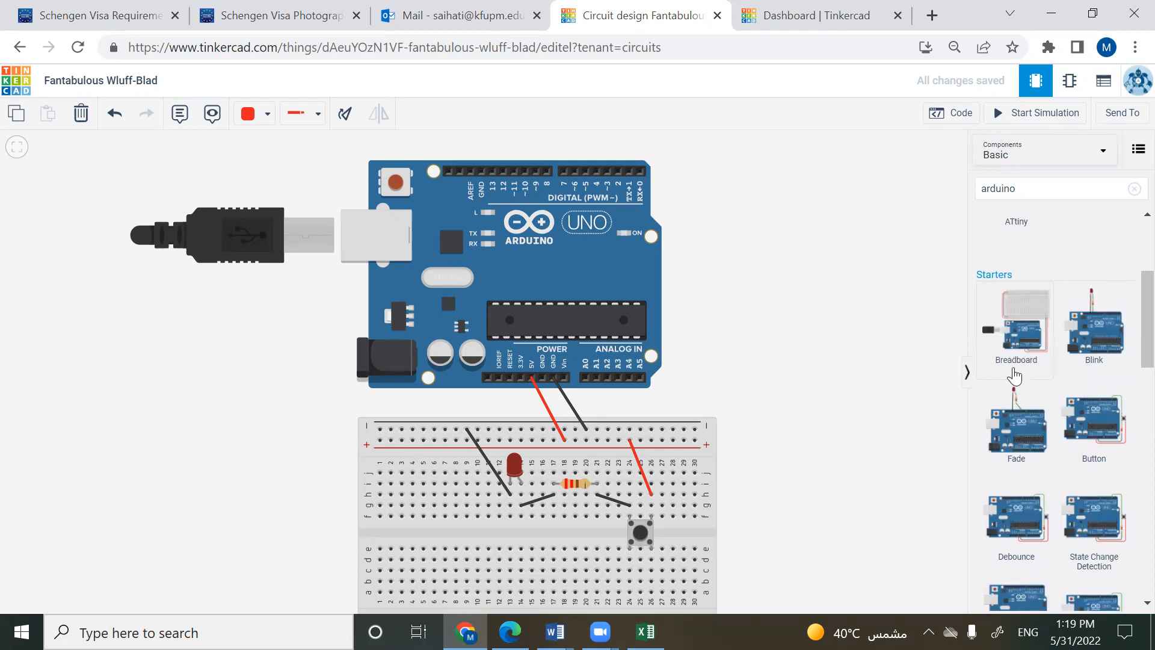
- Place the Breadboard starter with its Arduino Uno beside the existing circuit
left_click_drag(1020, 310, 752, 321)
left_click(798, 314)
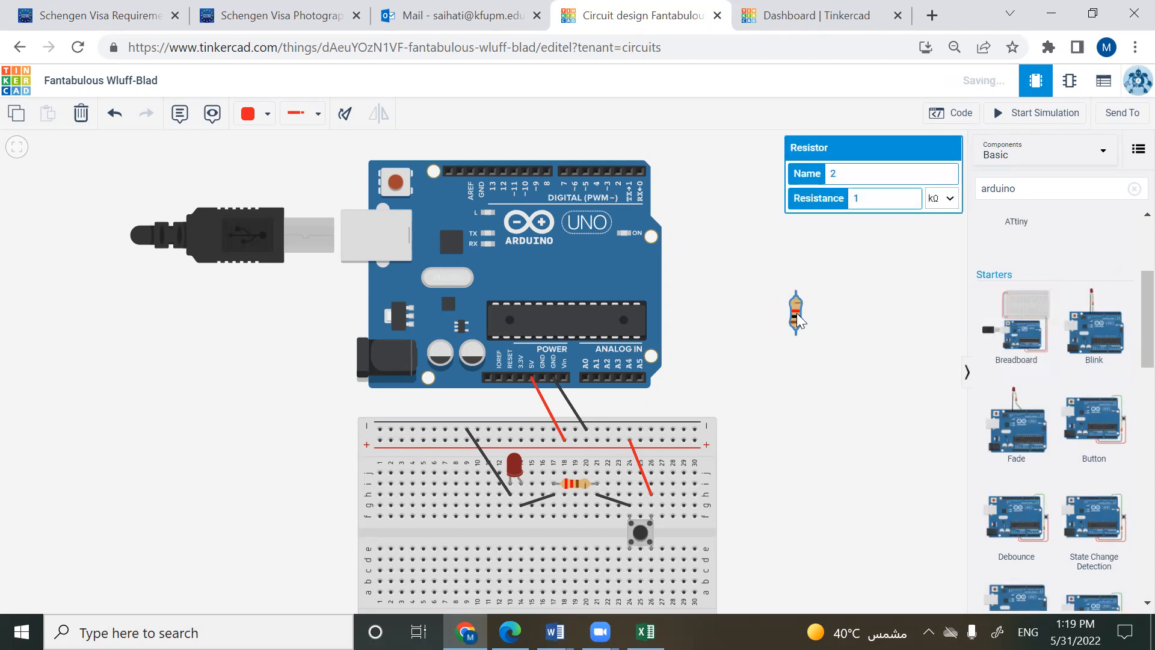
left_click(842, 328)
left_click(1036, 331)
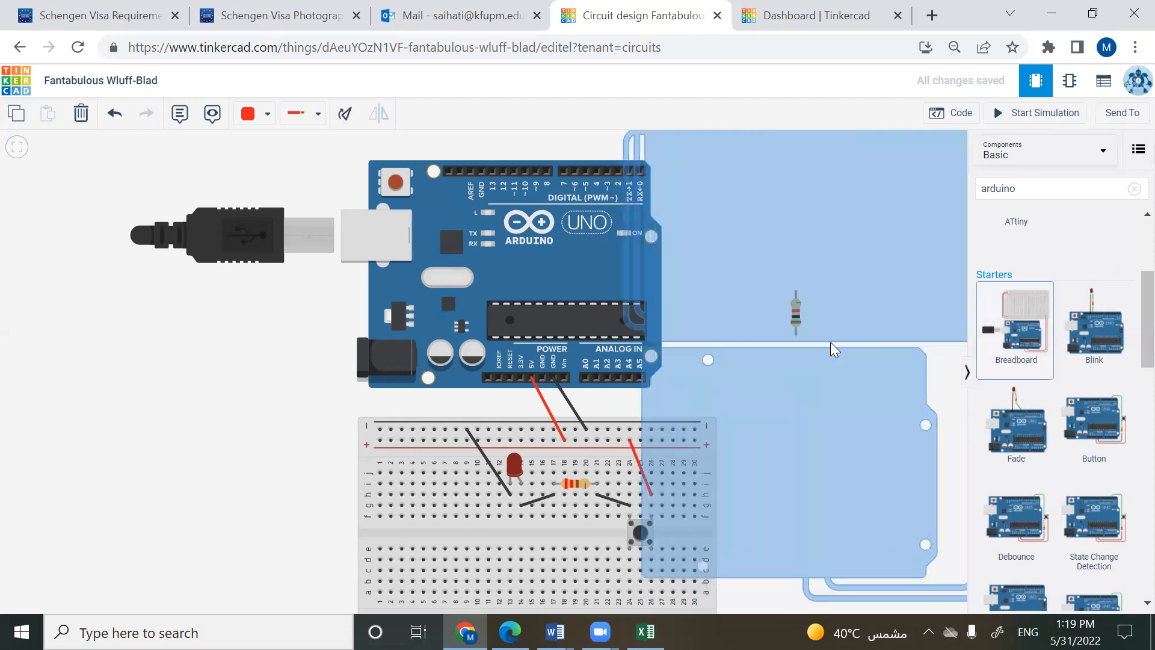
left_click(820, 358)
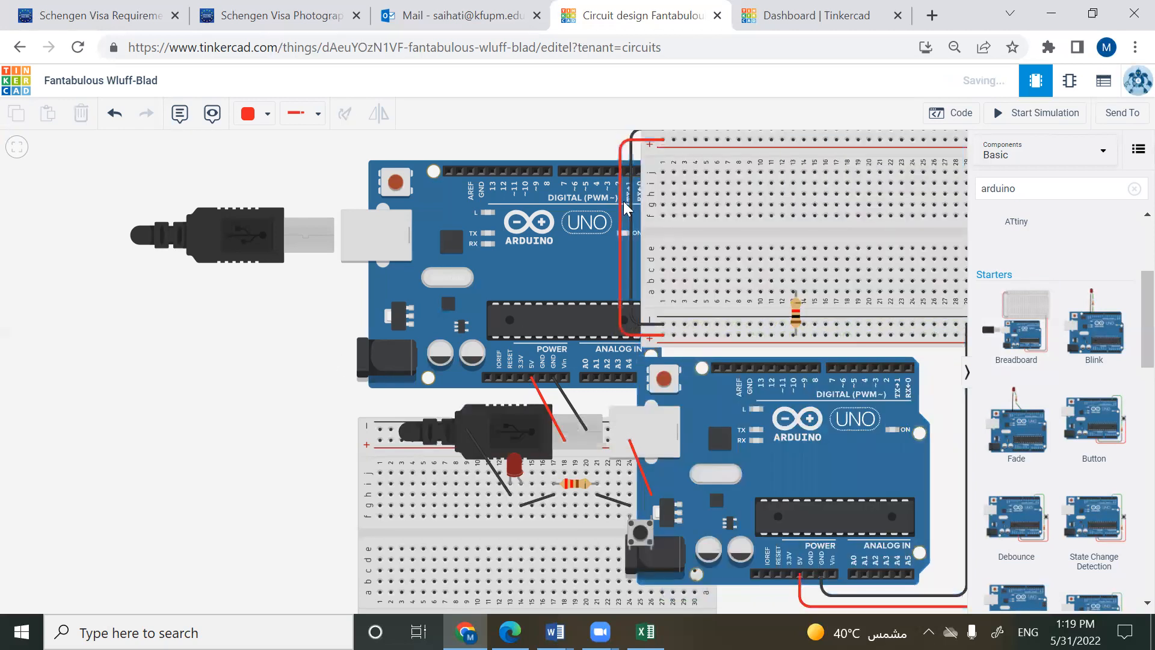
- Remove the newly placed Breadboard starter and delete the stray resistor beside the original Arduino board
left_click(798, 318)
key("Delete")
key("ctrl+z")
key("ctrl+z")
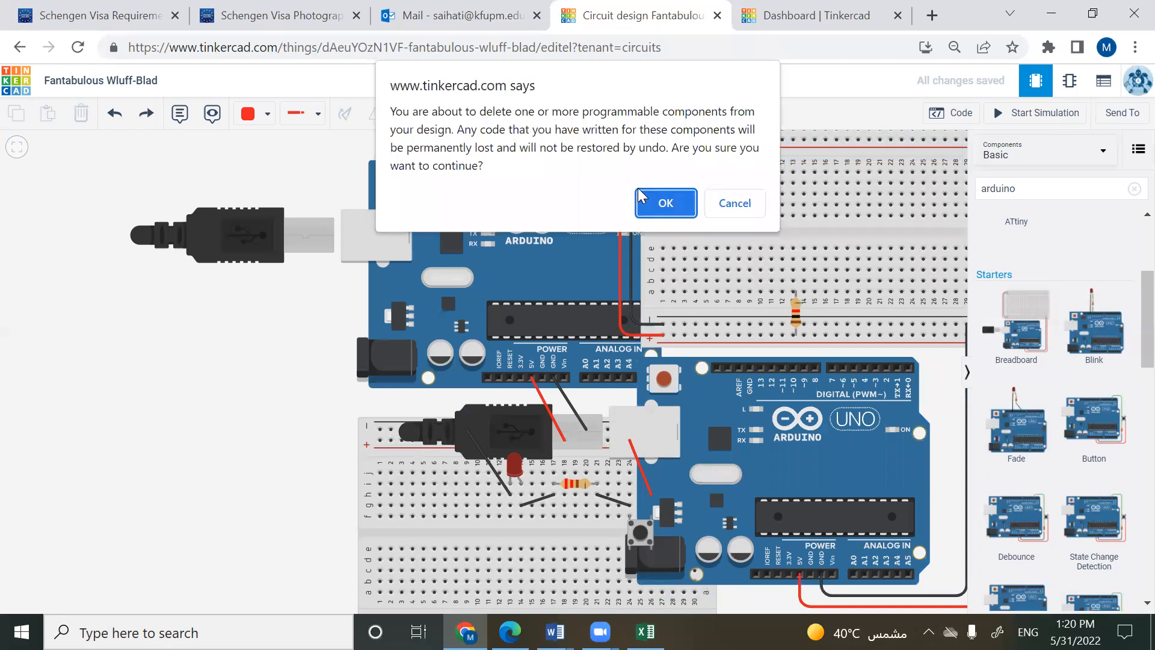
left_click(640, 197)
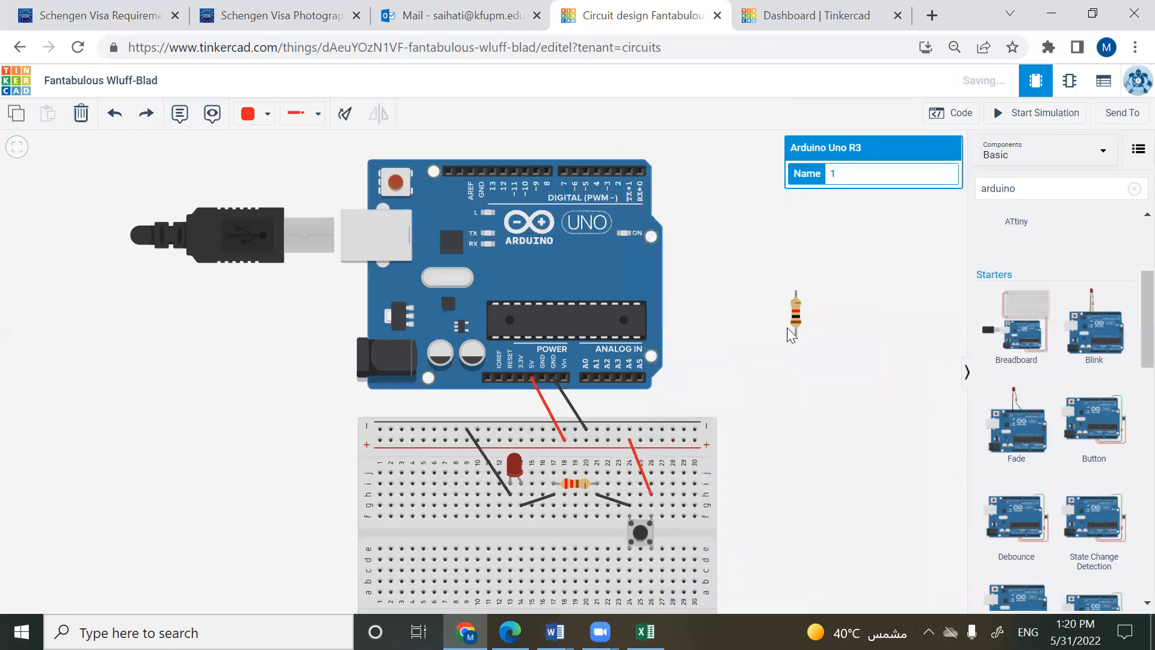
left_click(787, 328)
left_click(795, 316)
key("Delete")
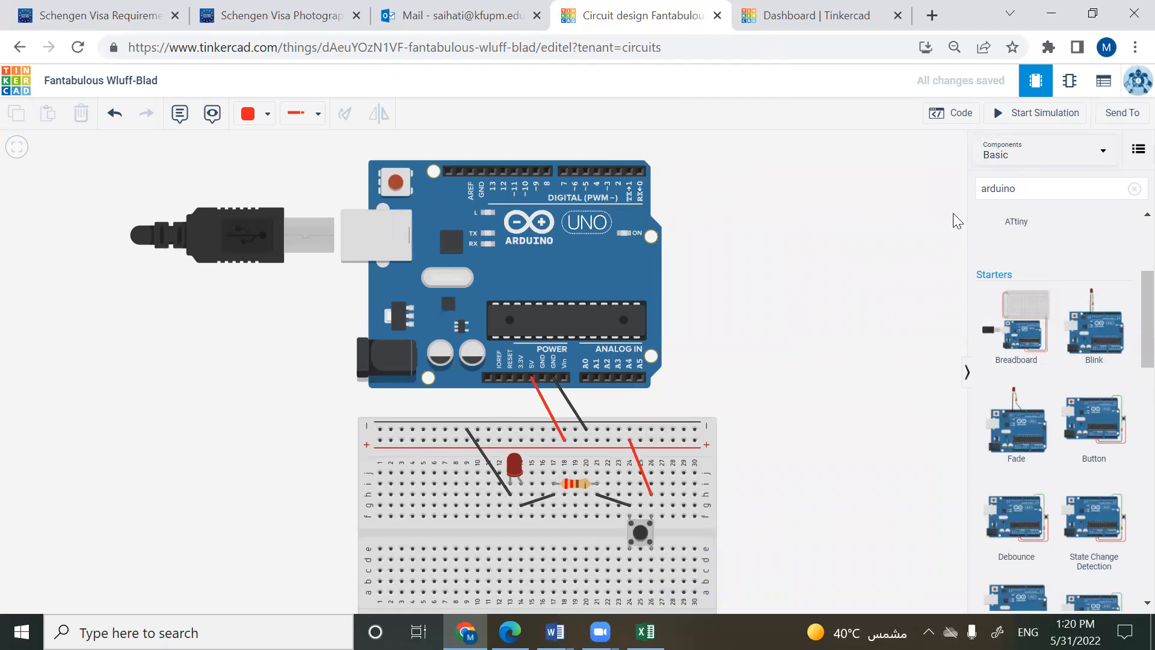
- Reset the Arduino code to its default by switching the code editor to Blocks and back to Text
left_click(955, 120)
left_click(902, 154)
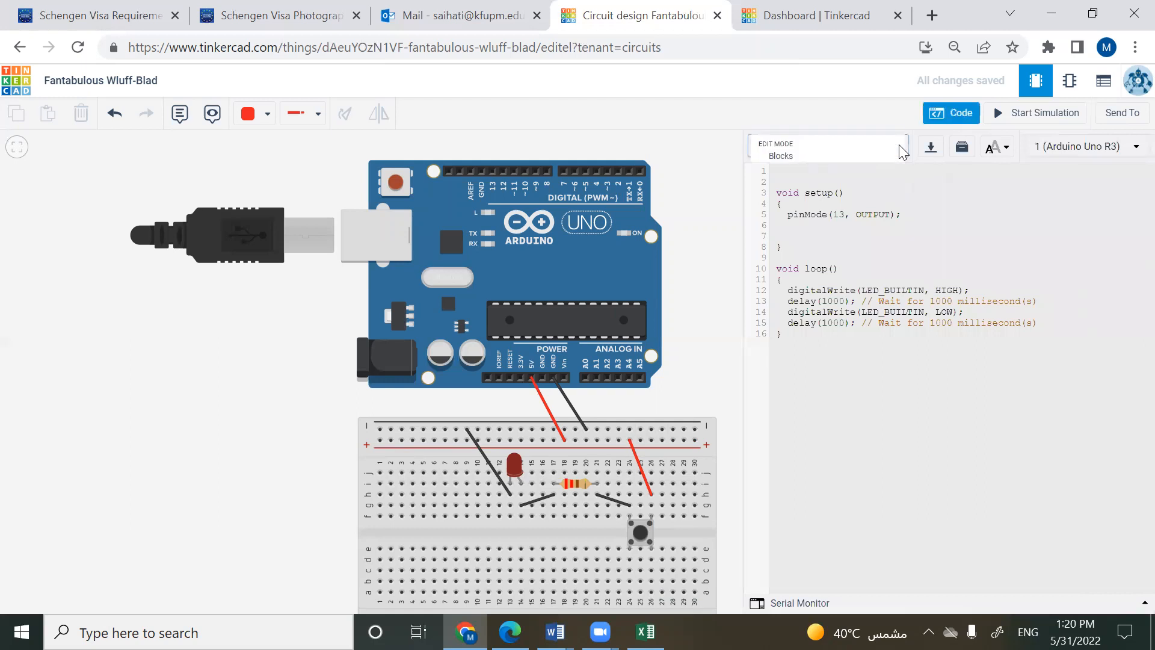
left_click(877, 158)
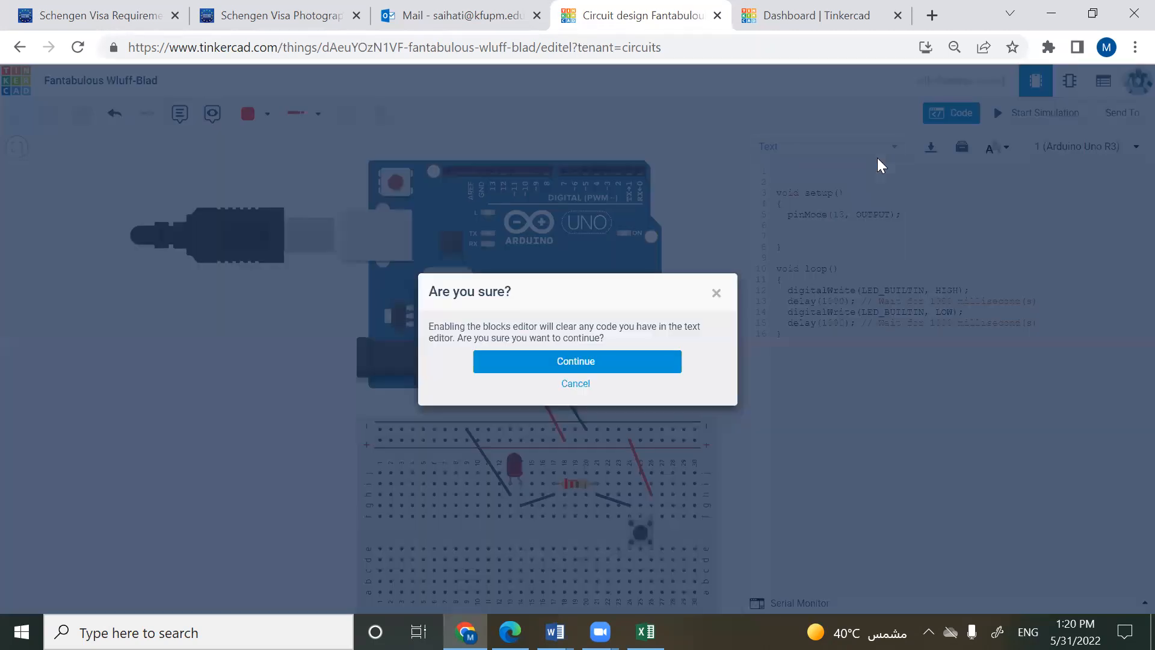
left_click(639, 362)
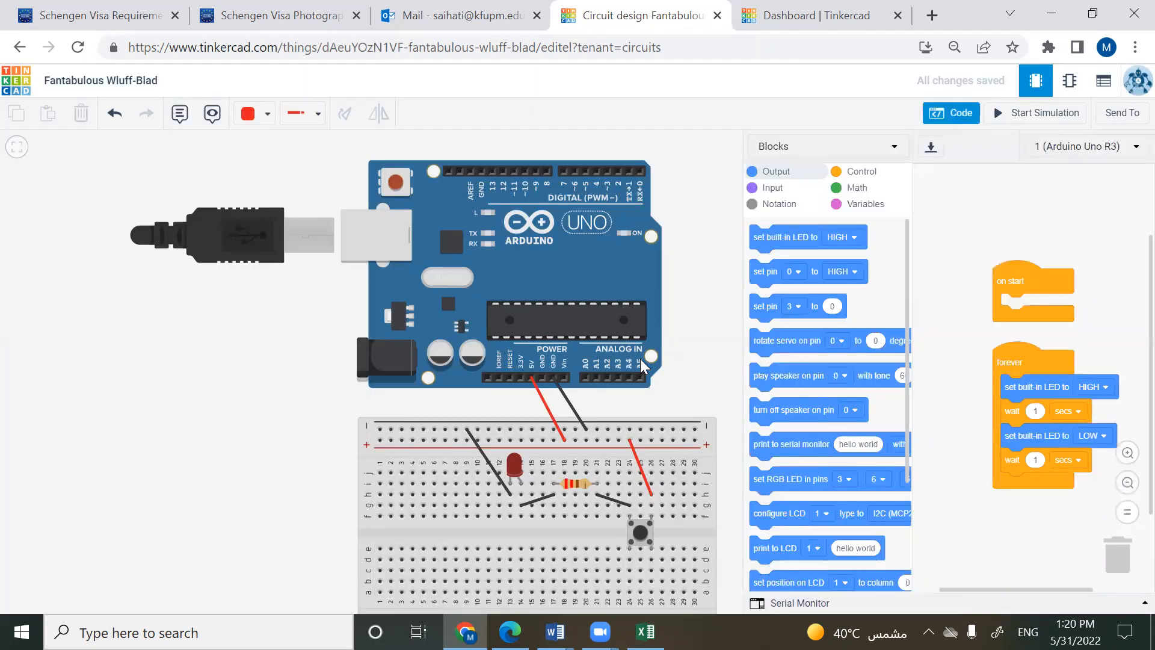
left_click(902, 150)
left_click(852, 189)
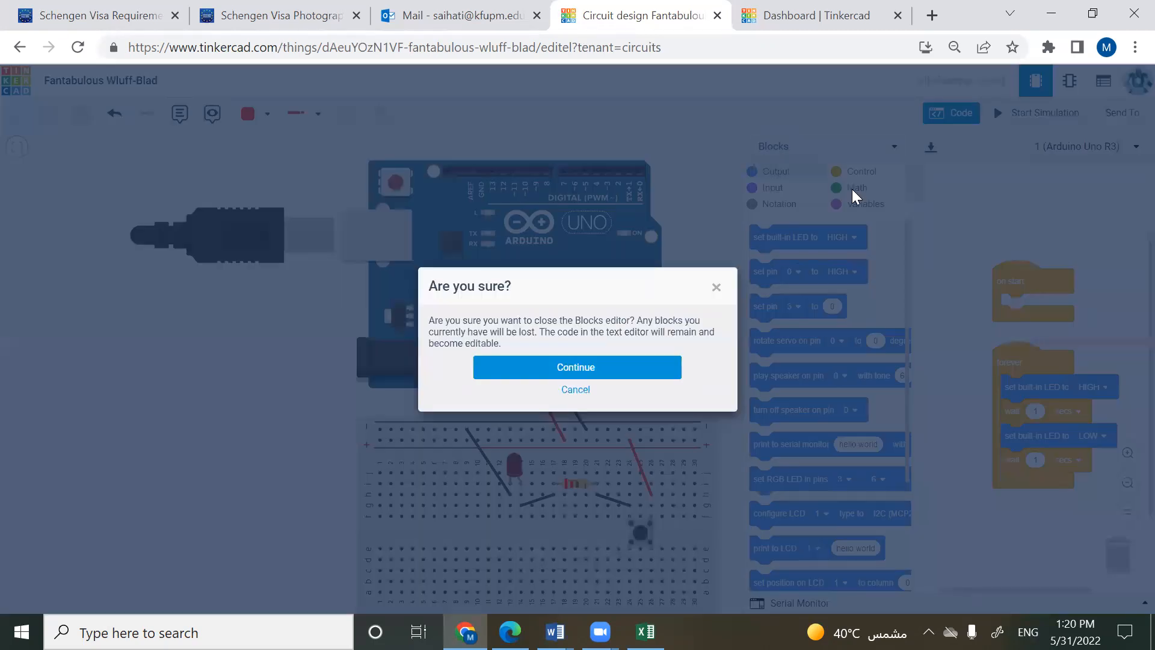
left_click(644, 364)
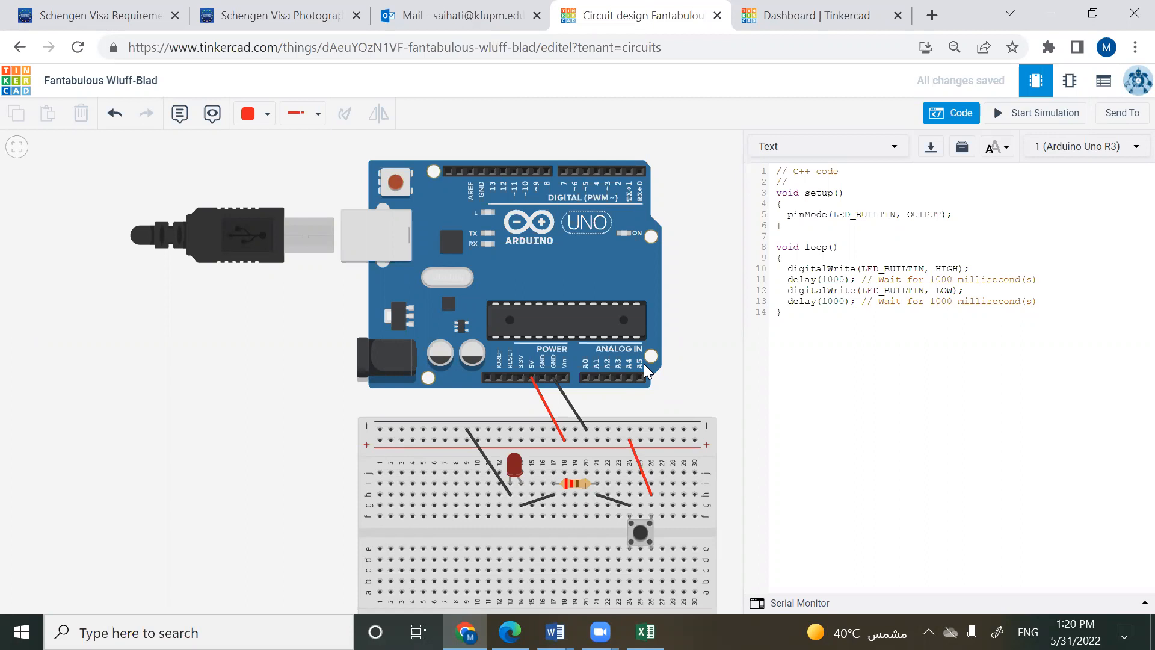
- Change the pin argument of the pinMode statement in setup() from LED_BUILTIN to 13
left_click_drag(832, 215, 895, 214)
type("13")
- Annotate pinMode and its pin number, mark the board's digital pins, and draw an arrow to OUTPUT
mouse_move(774, 226)
left_mouse_down()
mouse_move(826, 225)
mouse_move(845, 211)
left_mouse_up()
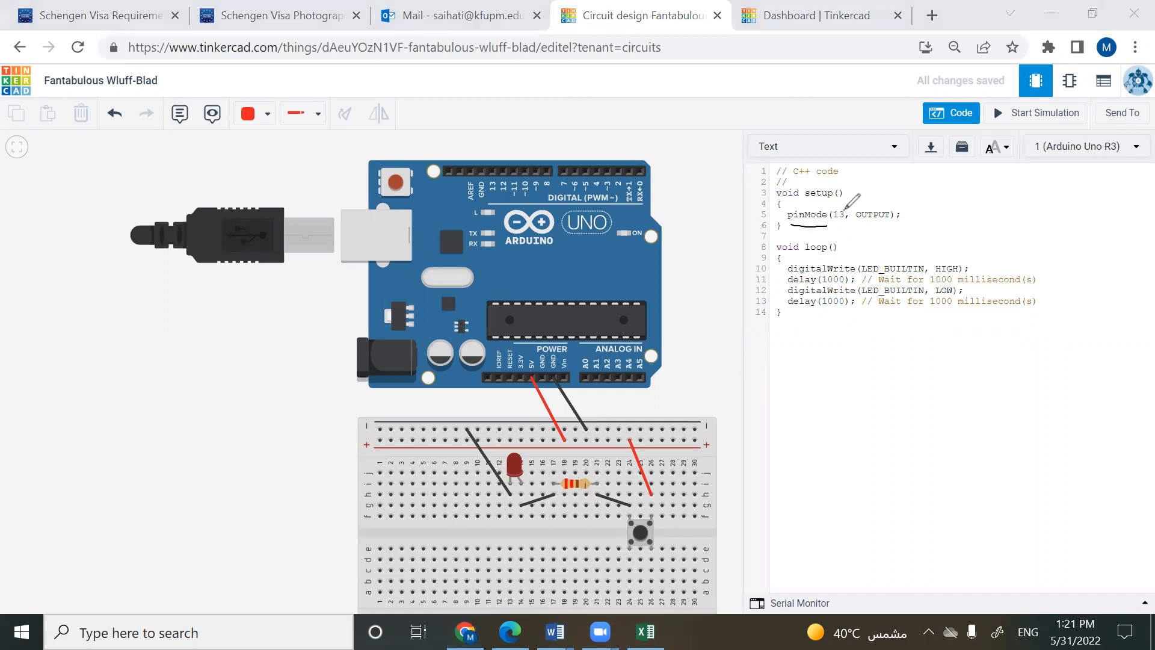
left_click_drag(630, 184, 601, 179)
left_click_drag(579, 184, 490, 185)
left_click_drag(884, 185, 881, 206)
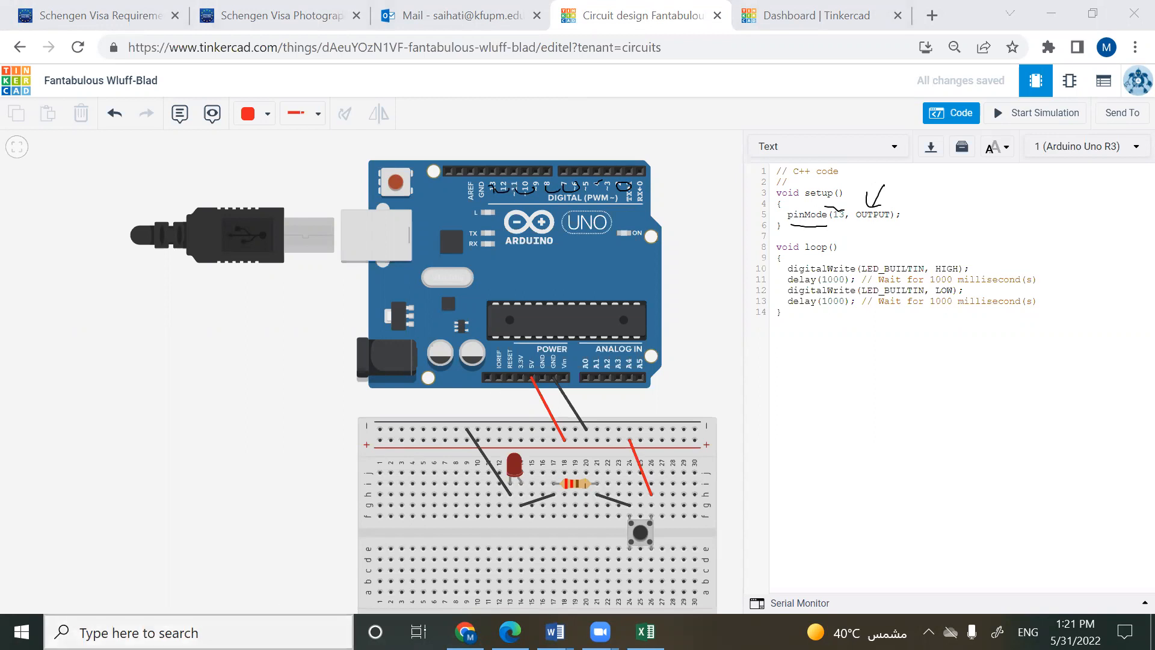
- Search Windows for arduino and return to the circuit design
left_click(198, 632)
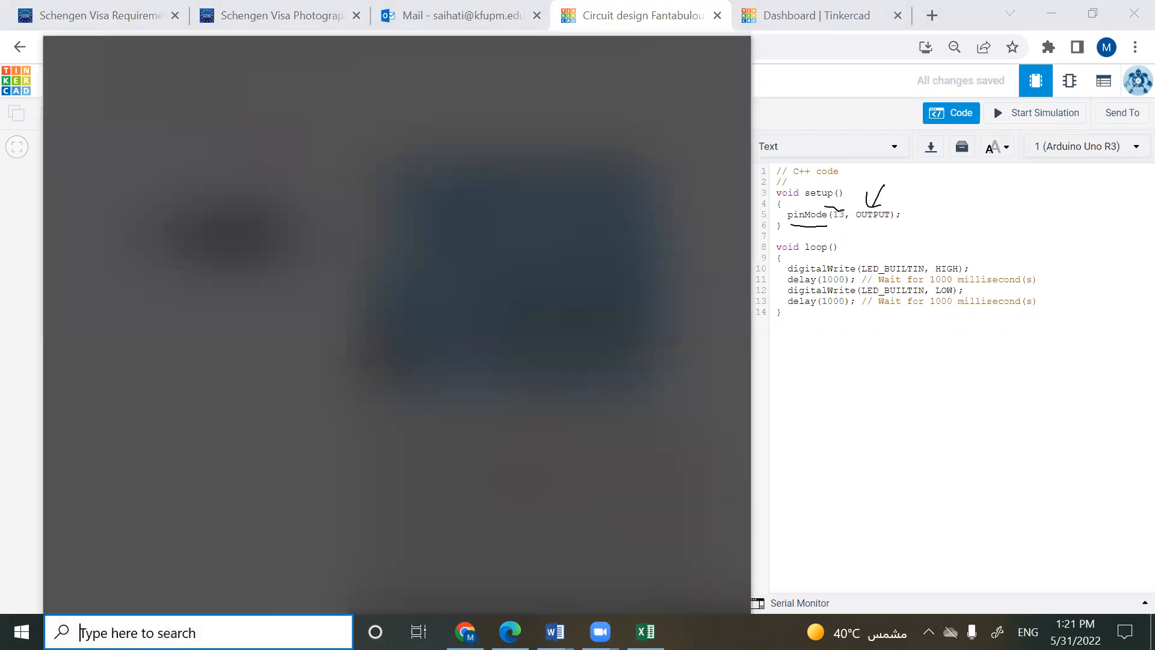
type("arduino")
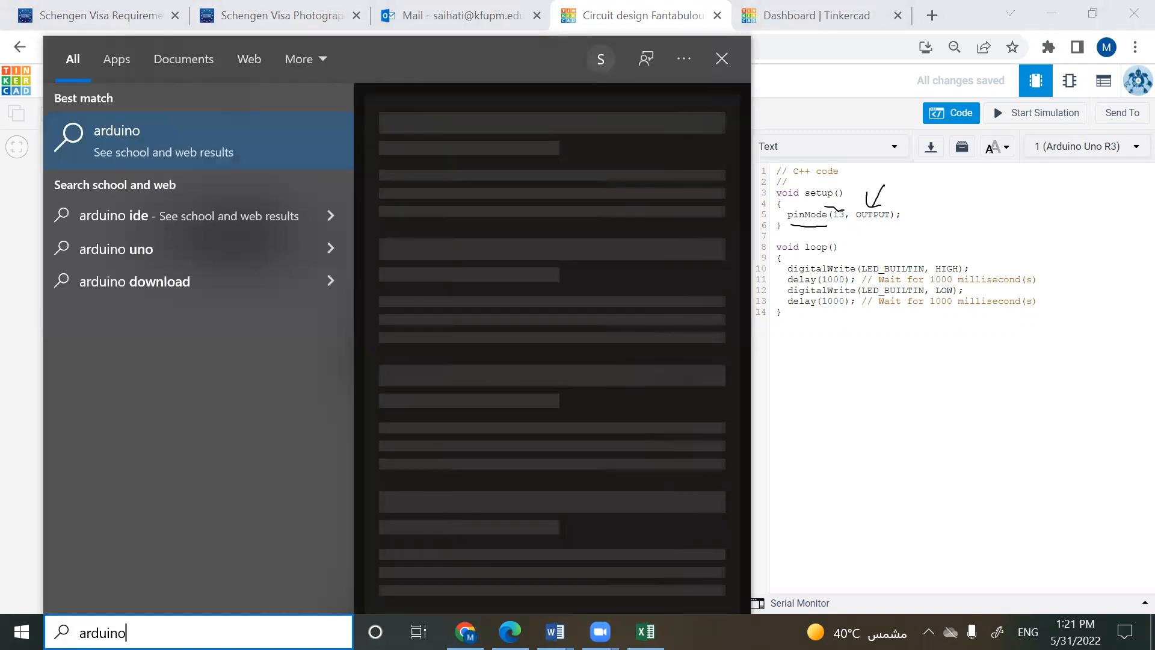
key("BackSpace")
key("BackSpace")
key("BackSpace")
key("BackSpace")
key("BackSpace")
key("BackSpace")
key("BackSpace")
type("arduino")
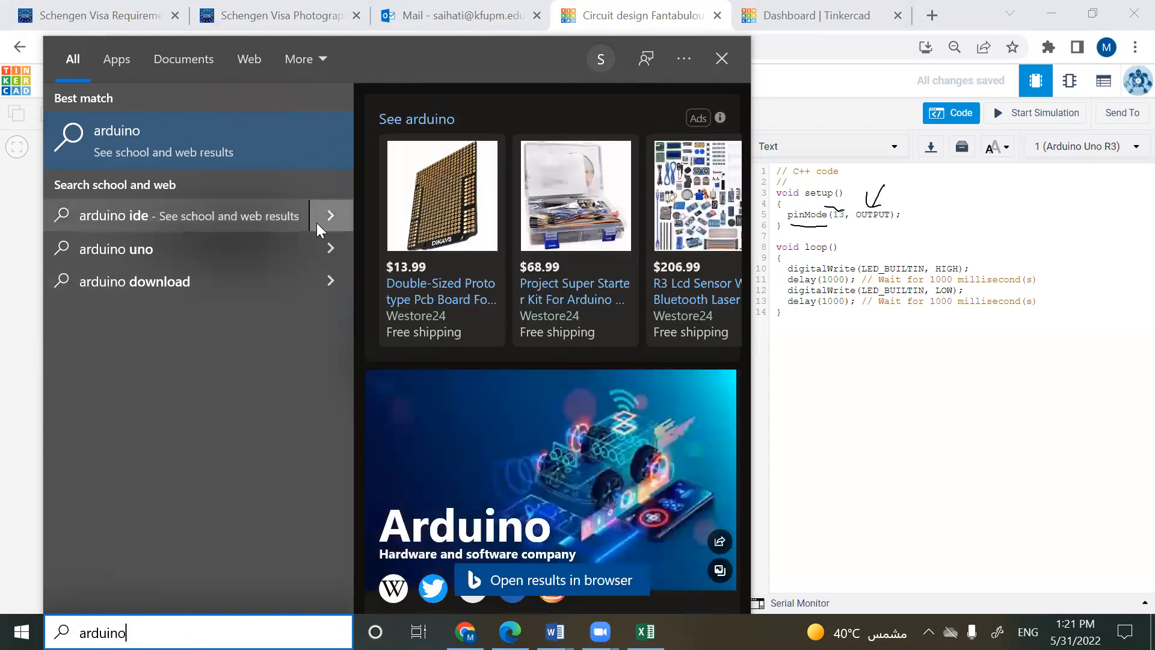
left_click(887, 218)
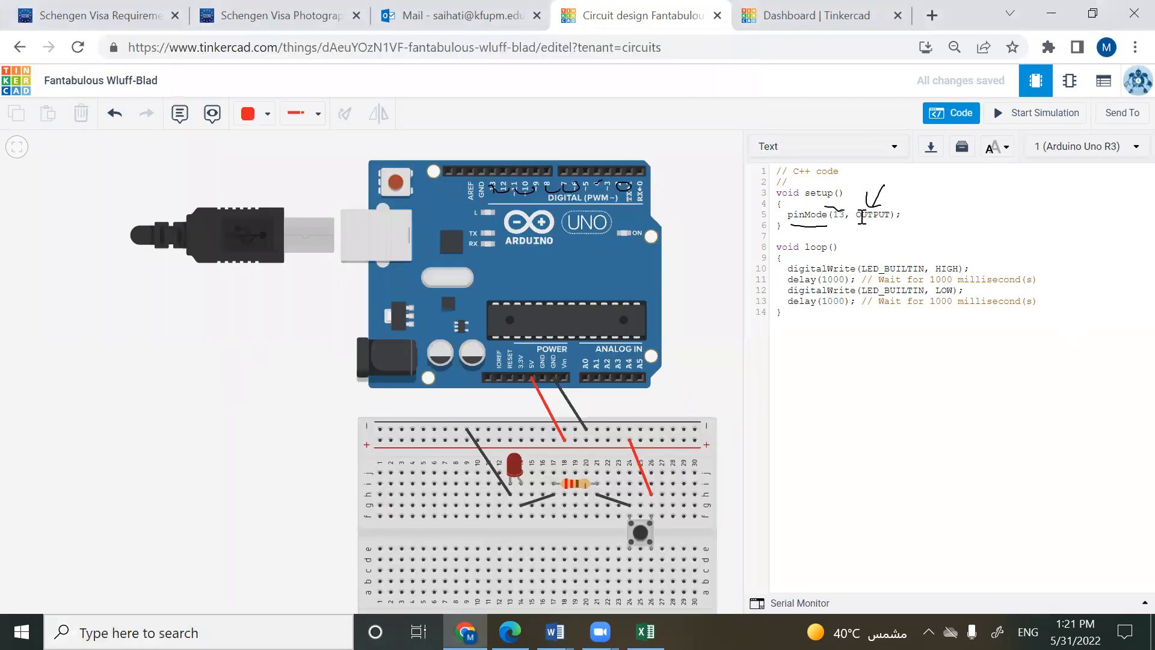
left_click(861, 215)
left_click_drag(777, 196, 807, 330)
left_click(788, 239)
left_click_drag(778, 196, 808, 348)
left_click(803, 226)
left_click(825, 215)
- Add the statement pinMode(3,INPUT); to setup(), two blank lines below the existing pinMode statement
left_click(939, 217)
key("Return")
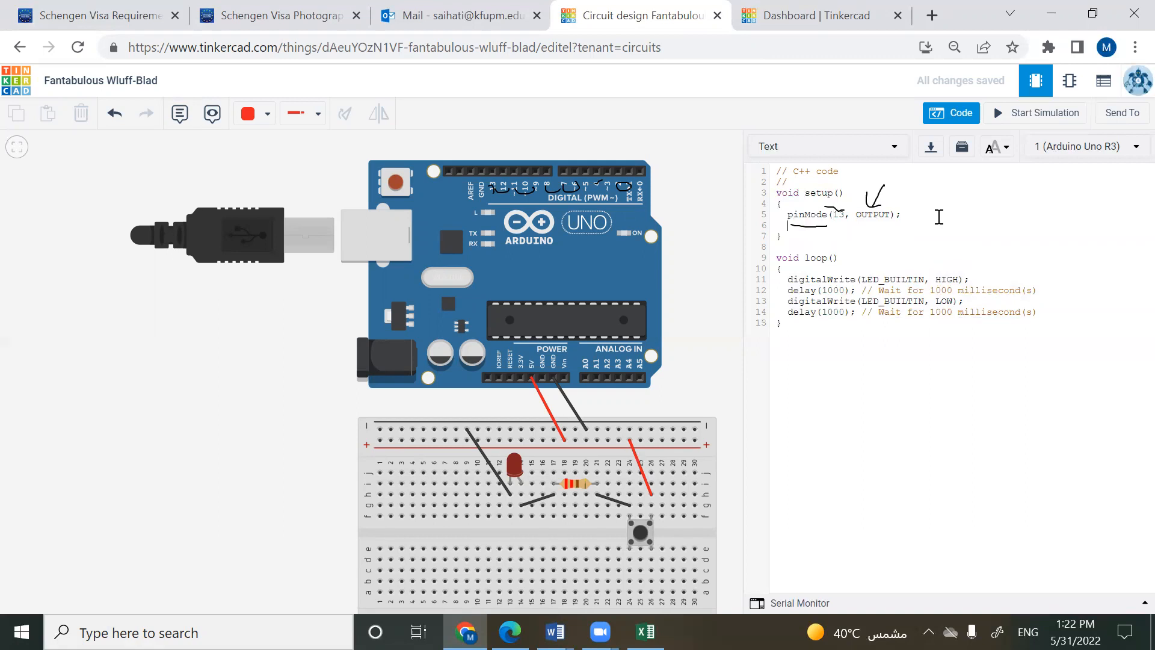
key("Return")
key("Return")
type("pin")
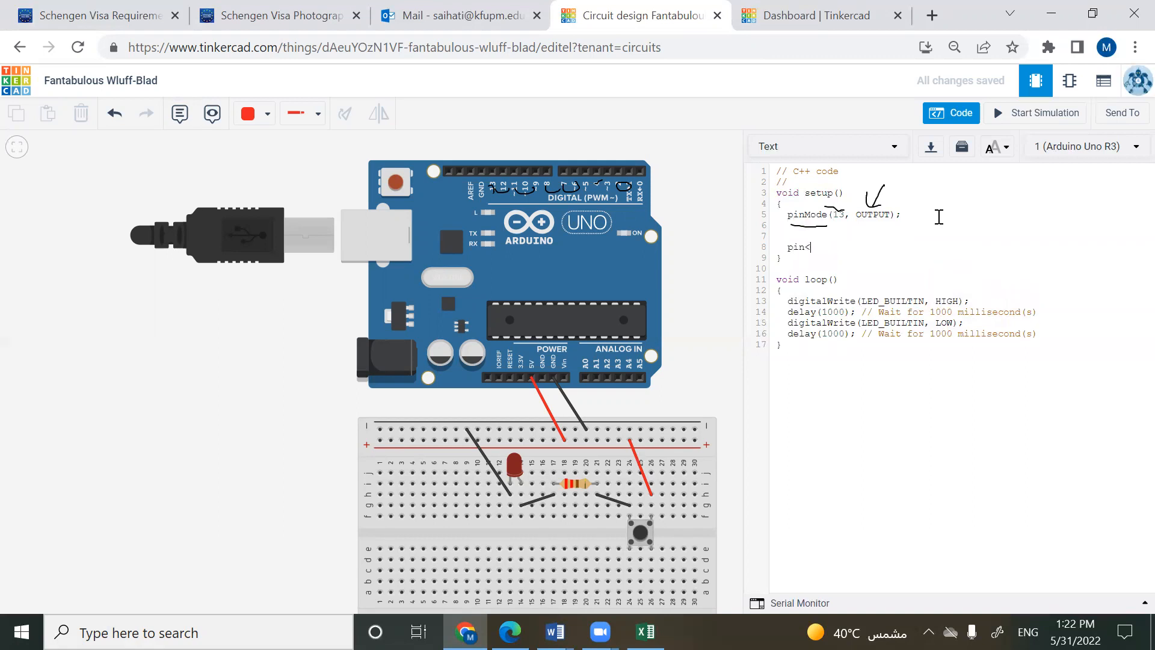
type("Mode(3,INPUT);")
- Annotate the two pinMode statements in setup() and tick the repeating digitalWrite and delay statements in loop()
mouse_move(934, 195)
left_mouse_down()
mouse_move(932, 224)
mouse_move(946, 227)
mouse_move(939, 192)
left_mouse_up()
left_click_drag(895, 240, 945, 227)
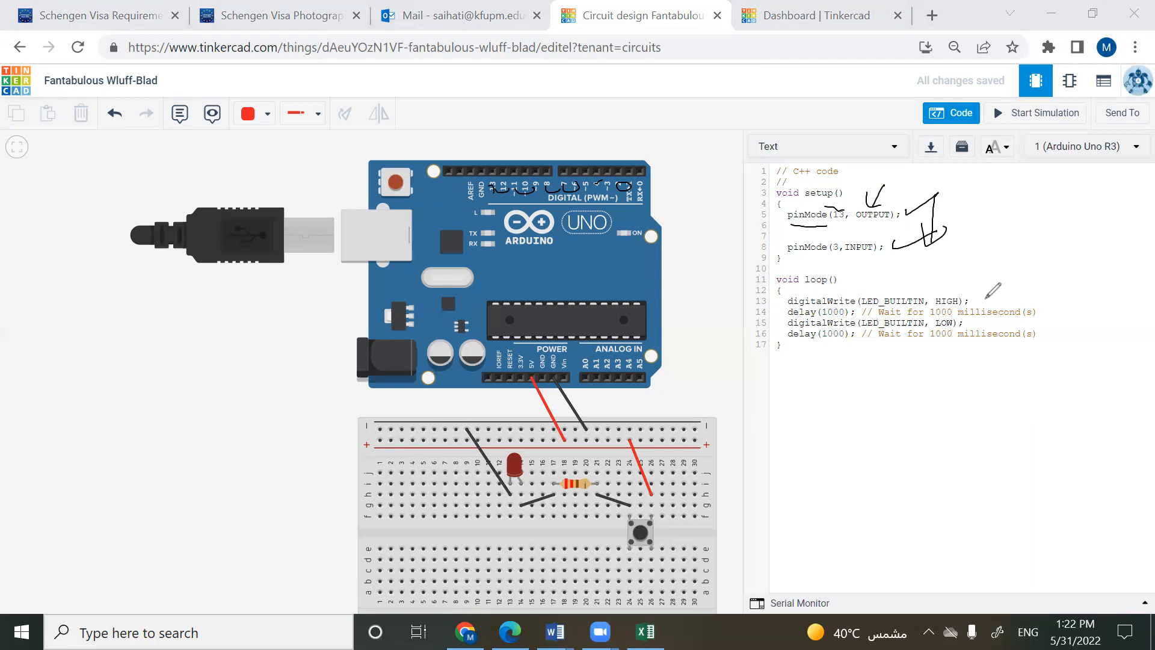
left_click_drag(985, 302, 1017, 283)
left_click_drag(811, 287, 833, 291)
mouse_move(1040, 313)
left_mouse_down()
mouse_move(1066, 307)
mouse_move(1041, 321)
mouse_move(1068, 327)
mouse_move(1103, 283)
mouse_move(1066, 301)
left_mouse_up()
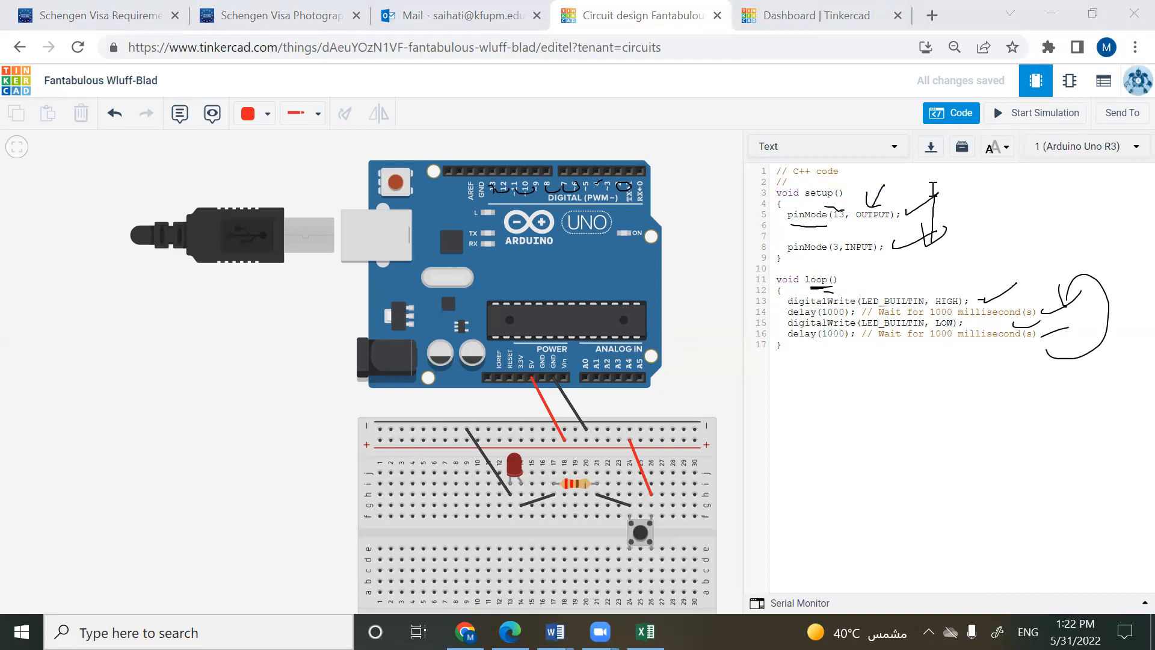
- Delete the pinMode(3,INPUT); statement and its line from setup()
mouse_move(885, 245)
left_mouse_down()
mouse_move(799, 259)
mouse_move(780, 246)
left_mouse_up()
key("BackSpace")
key("BackSpace")
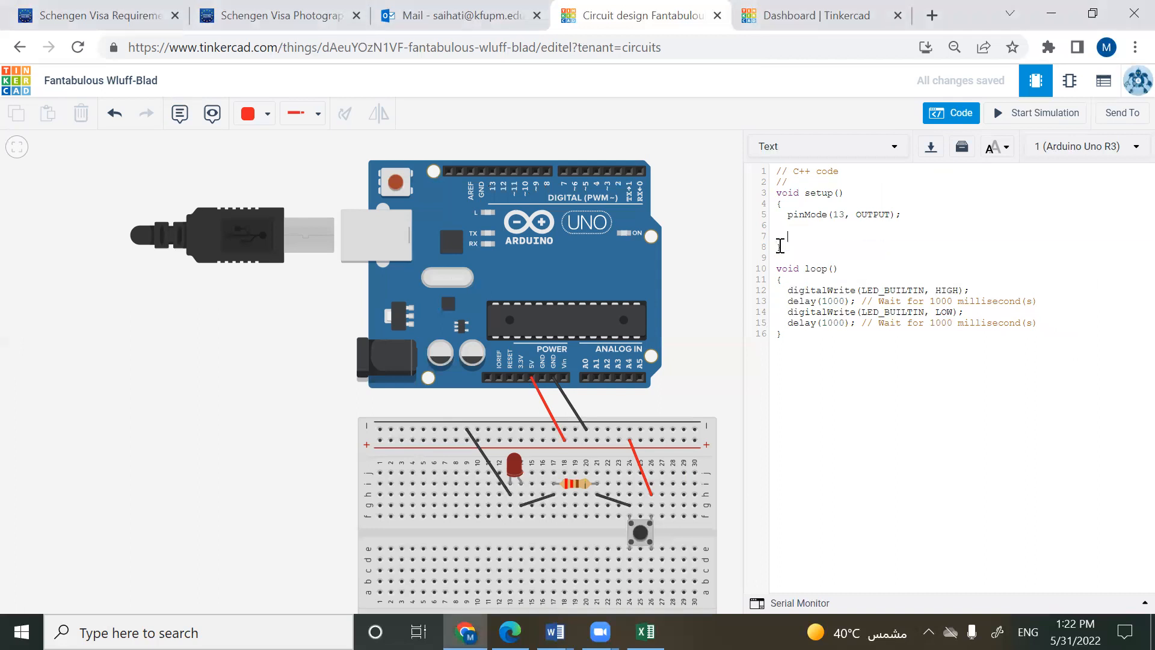
- Run and stop the simulation, marking 13 and OUTPUT in the code and the board's L LED while it runs
left_click(1011, 123)
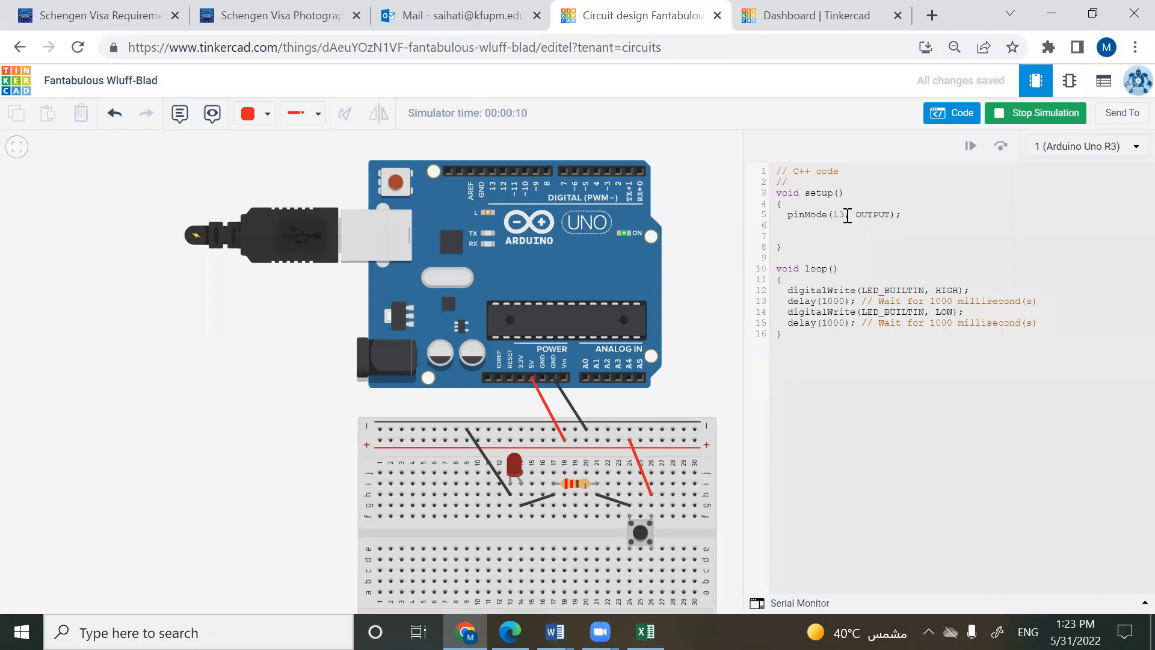
left_click(806, 226)
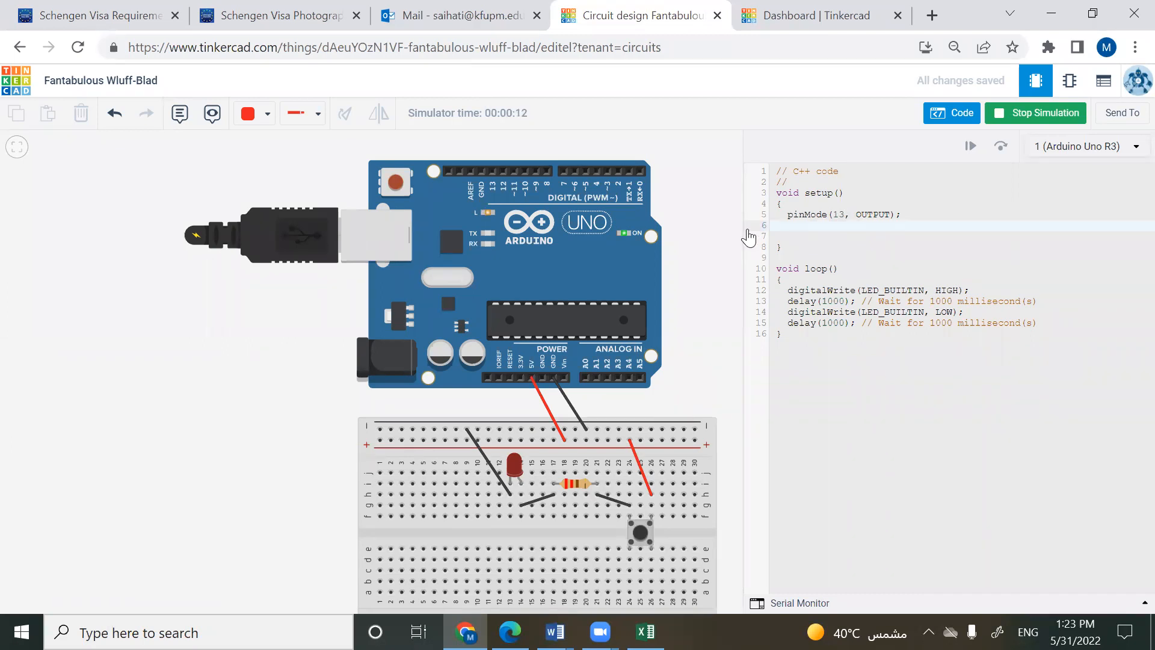
left_click(358, 60)
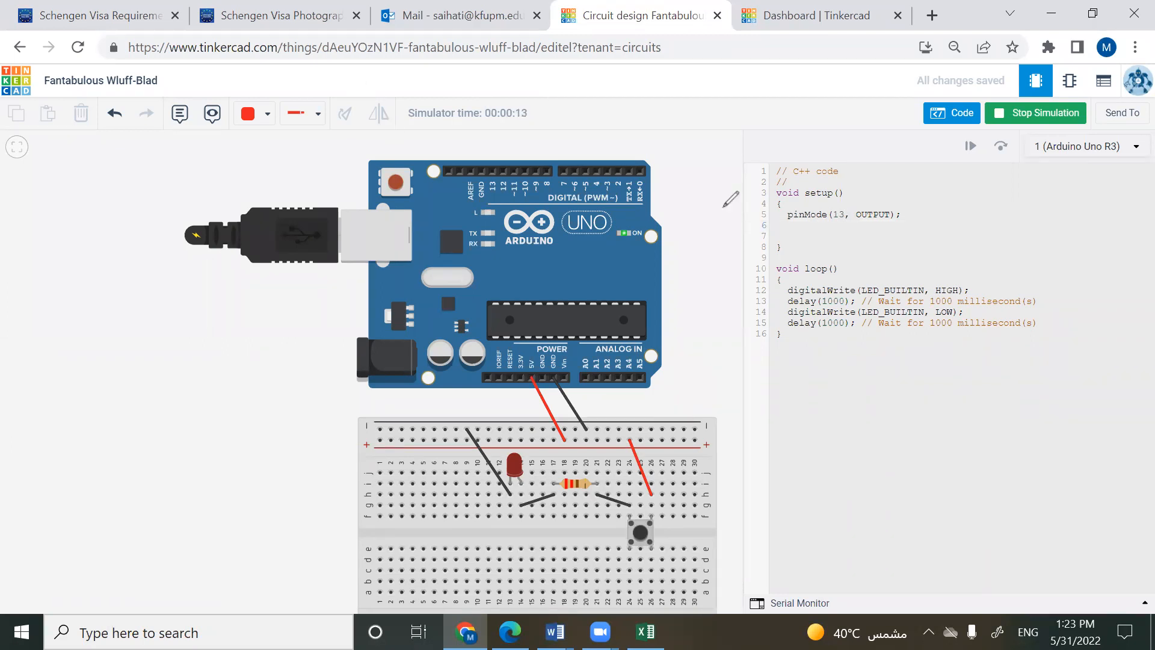
left_click_drag(836, 223, 878, 226)
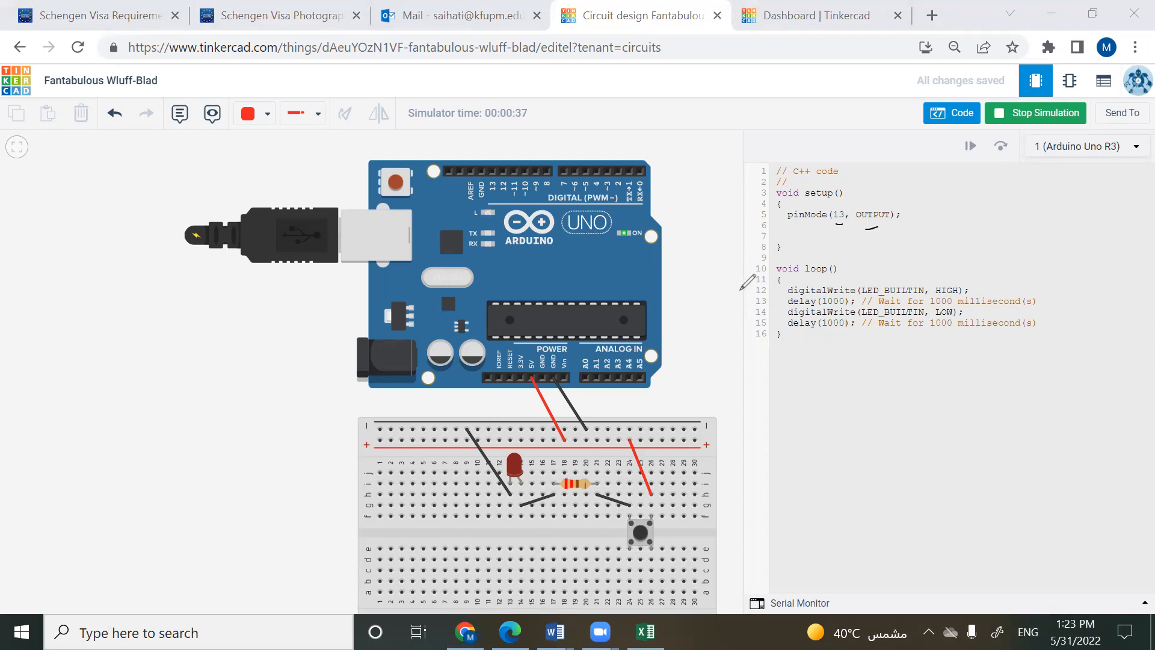
mouse_move(488, 214)
left_mouse_down()
mouse_move(472, 212)
mouse_move(481, 227)
mouse_move(493, 218)
left_mouse_up()
mouse_move(859, 227)
left_mouse_down()
mouse_move(857, 202)
mouse_move(878, 230)
left_mouse_up()
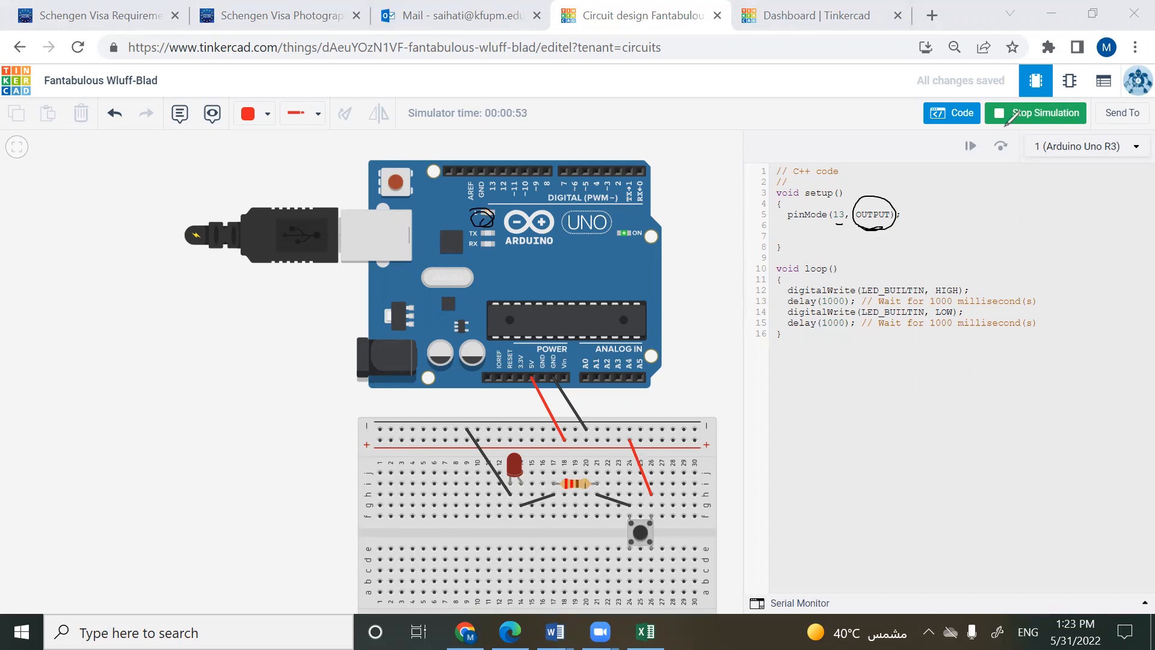
left_click(1022, 113)
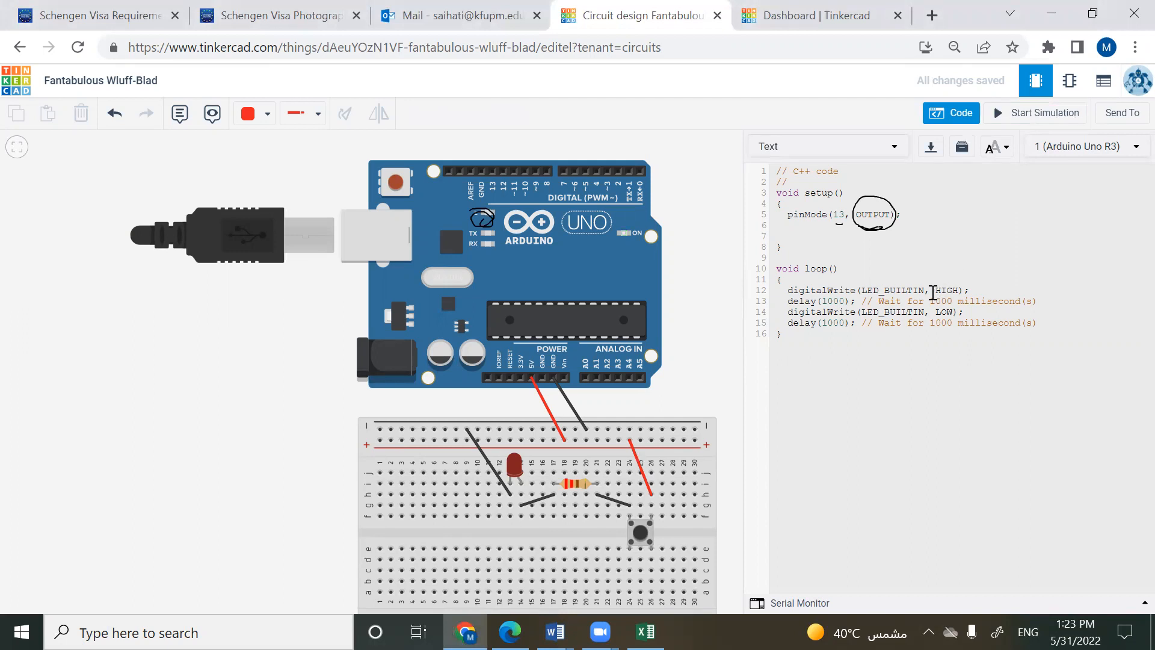
- Replace LED_BUILTIN with 13 in both digitalWrite statements in loop()
key("BackSpace")
key("BackSpace")
key("BackSpace")
key("BackSpace")
key("BackSpace")
key("BackSpace")
key("BackSpace")
key("BackSpace")
key("BackSpace")
key("BackSpace")
key("BackSpace")
type("13")
key("BackSpace")
key("BackSpace")
key("BackSpace")
key("BackSpace")
key("BackSpace")
key("BackSpace")
key("BackSpace")
key("BackSpace")
key("BackSpace")
key("BackSpace")
key("BackSpace")
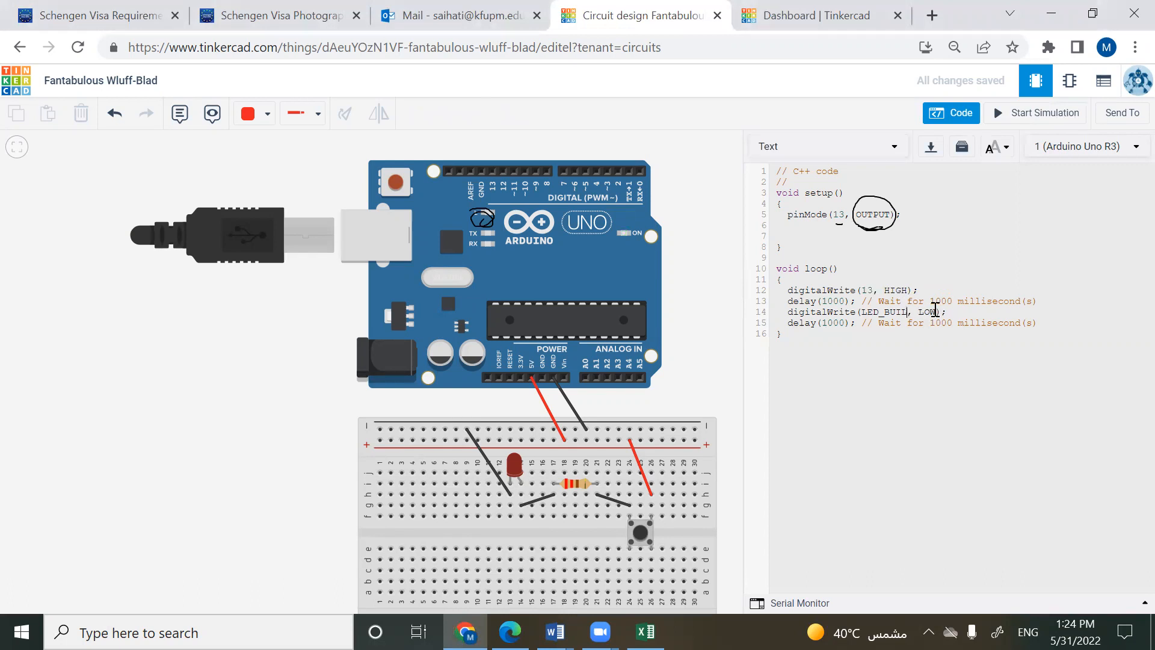
type("13")
- Circle pin 13 on the board and handwrite the headings Input and Output beside it, with a line beneath them
left_click_drag(492, 162, 488, 176)
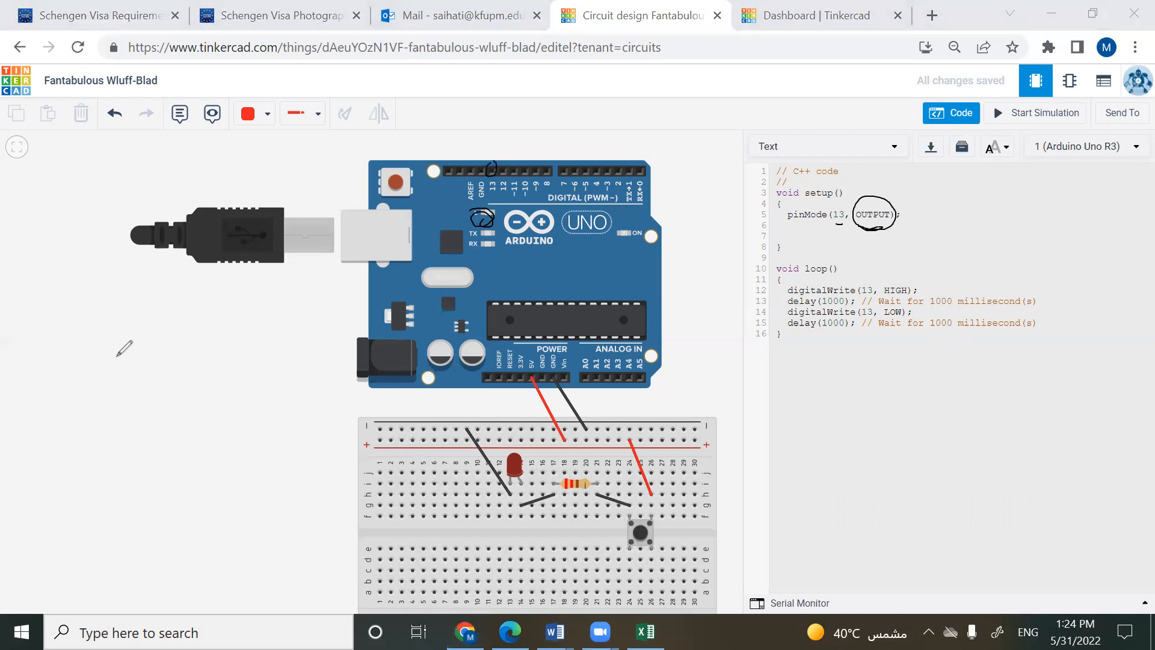
left_click_drag(86, 354, 104, 355)
mouse_move(92, 355)
left_mouse_down()
mouse_move(91, 380)
mouse_move(149, 343)
mouse_move(154, 366)
mouse_move(218, 353)
mouse_move(265, 380)
mouse_move(303, 351)
left_mouse_up()
left_click_drag(72, 407, 293, 402)
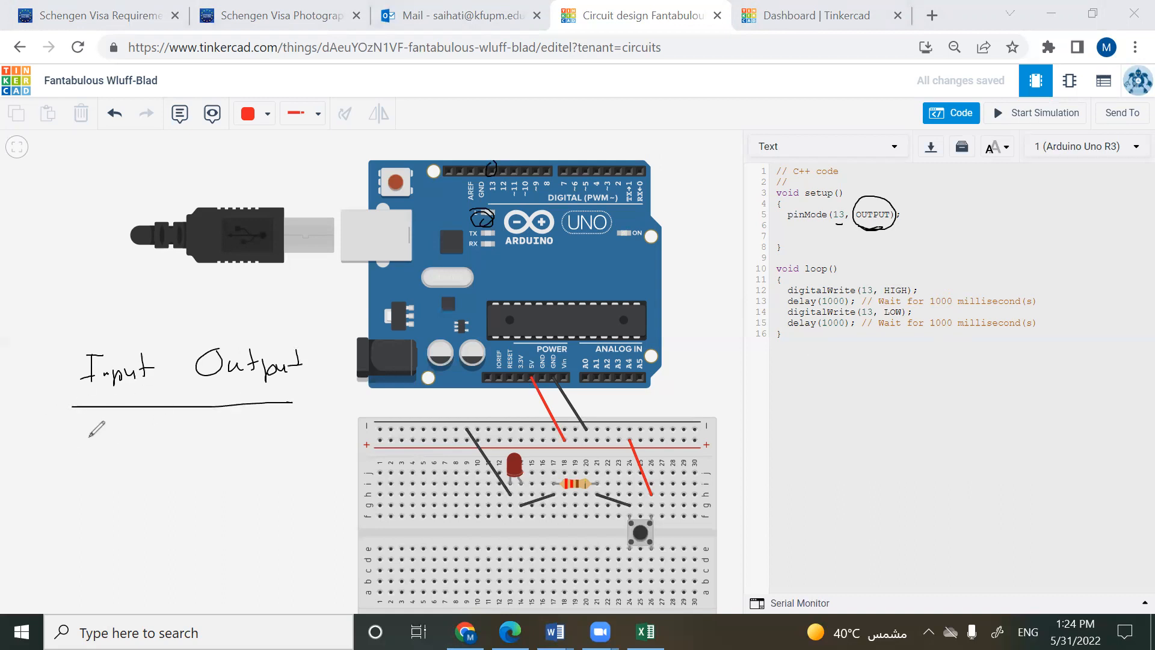
- Handwrite the entries digital and analog under the Input heading
left_click_drag(63, 439, 62, 453)
left_click_drag(70, 446, 81, 465)
mouse_move(96, 442)
left_mouse_down()
mouse_move(102, 457)
mouse_move(109, 441)
left_mouse_up()
left_click_drag(118, 446, 132, 458)
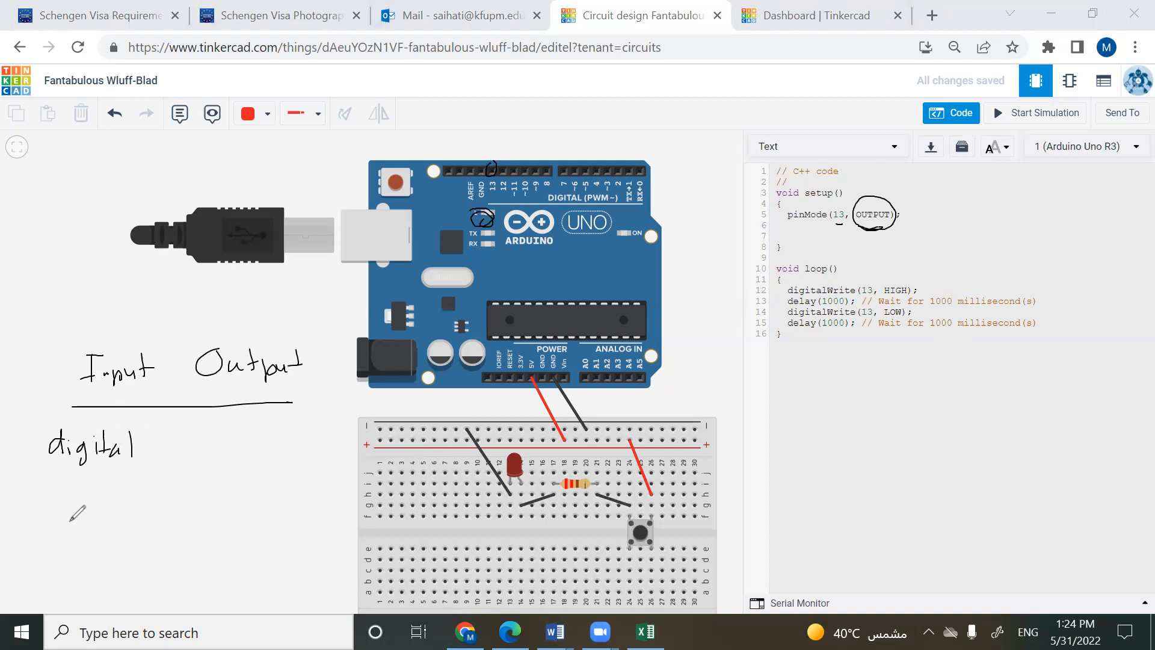
left_click_drag(61, 504, 62, 521)
mouse_move(67, 509)
left_mouse_down()
mouse_move(77, 520)
mouse_move(106, 512)
left_mouse_up()
left_click(101, 515)
mouse_move(119, 509)
left_mouse_down()
mouse_move(120, 526)
mouse_move(136, 526)
left_mouse_up()
left_click_drag(141, 510, 132, 529)
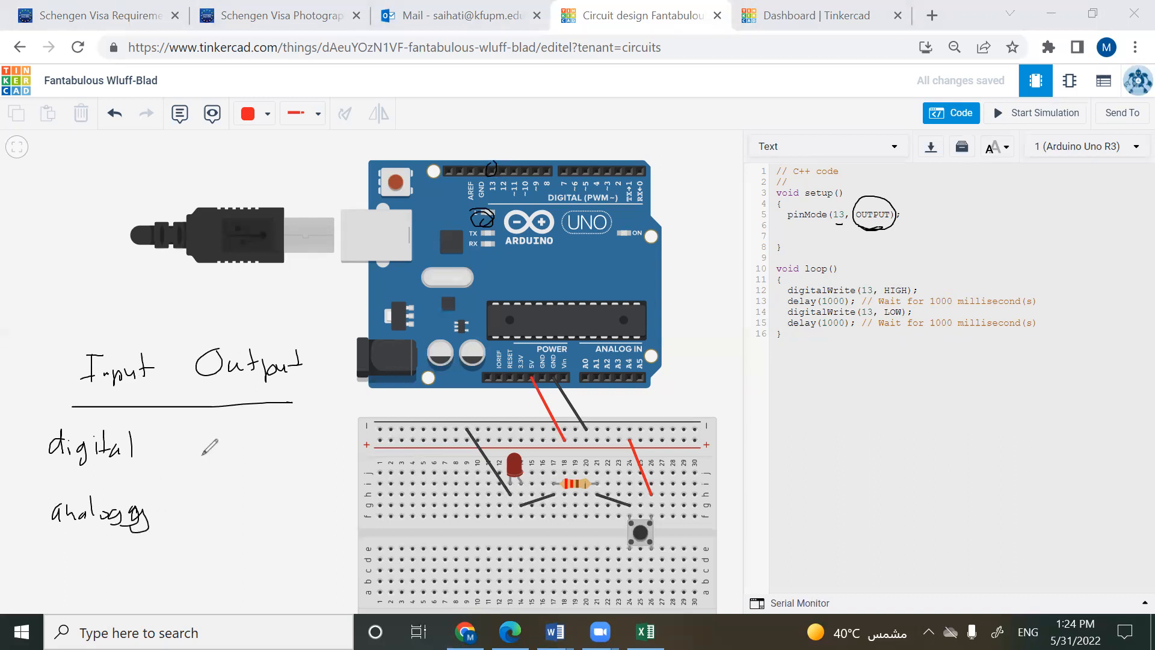
- Handwrite the entries digital and analog under the Output heading
mouse_move(194, 443)
left_mouse_down()
mouse_move(193, 459)
mouse_move(224, 473)
left_mouse_up()
left_click(205, 437)
mouse_move(230, 445)
left_mouse_down()
mouse_move(231, 460)
mouse_move(273, 462)
left_mouse_up()
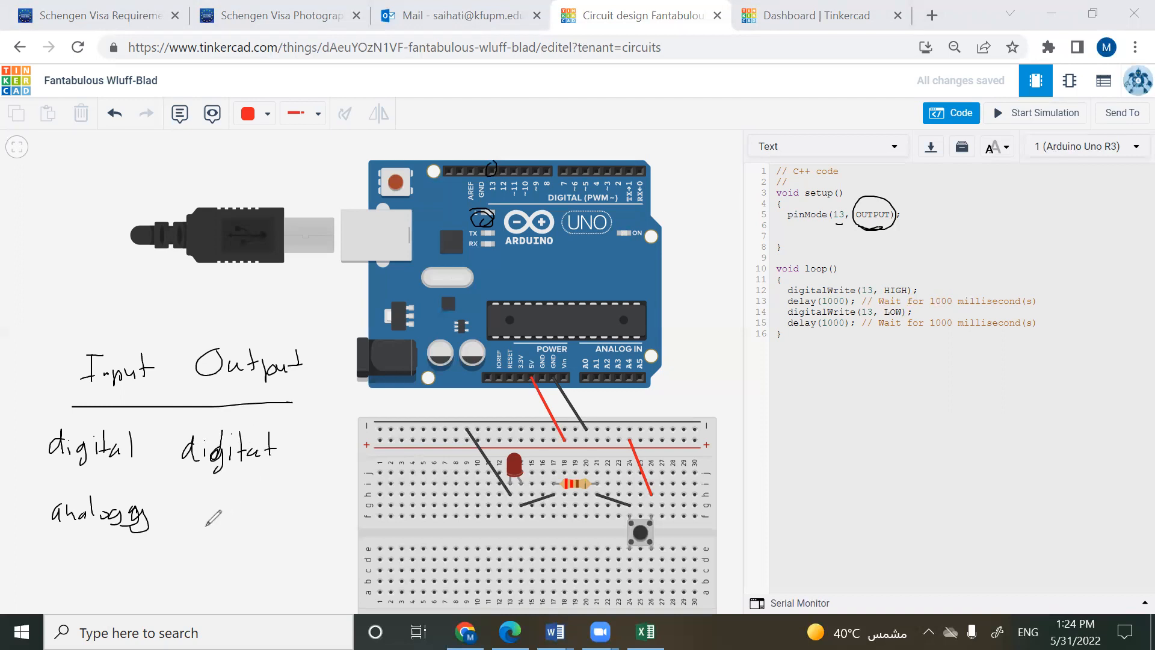
mouse_move(213, 503)
left_mouse_down()
mouse_move(215, 514)
mouse_move(243, 515)
left_mouse_up()
mouse_move(249, 491)
left_mouse_down()
mouse_move(262, 513)
mouse_move(247, 531)
left_mouse_up()
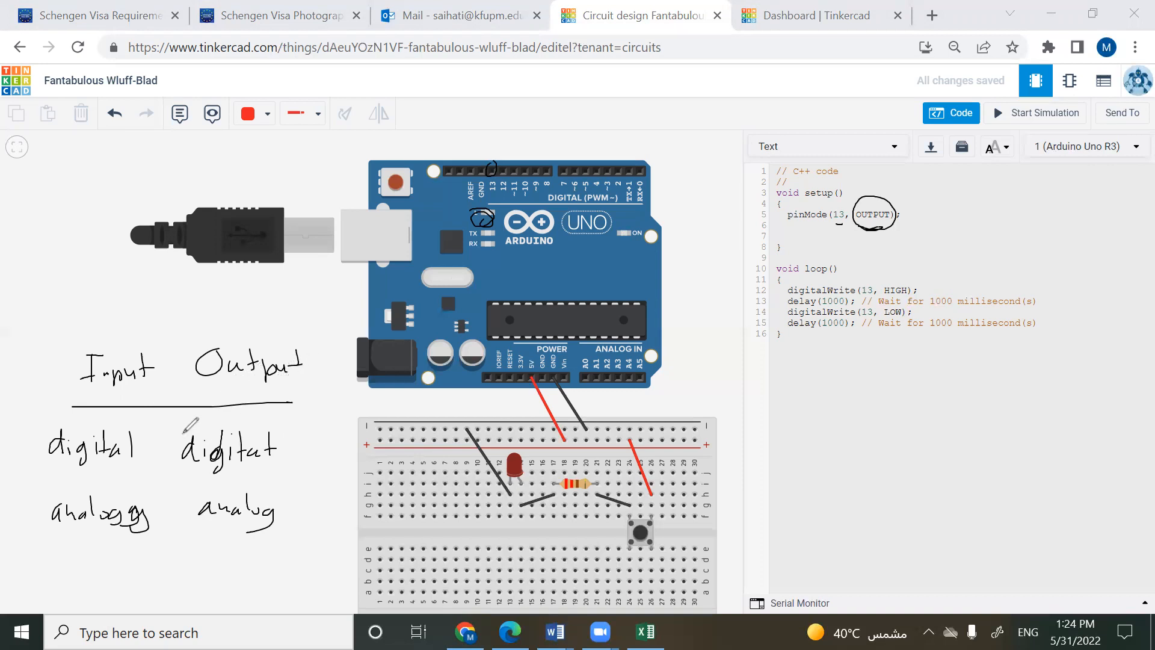
- Draw a line from the Output column's digital entry to the code area and handwrite digitalRead() and analogRead() there
mouse_move(282, 450)
left_mouse_down()
mouse_move(571, 424)
mouse_move(766, 483)
mouse_move(816, 468)
mouse_move(895, 475)
left_mouse_up()
mouse_move(898, 436)
left_mouse_down()
mouse_move(897, 469)
mouse_move(910, 439)
mouse_move(953, 464)
mouse_move(966, 455)
mouse_move(1022, 474)
left_mouse_up()
left_click_drag(1007, 421, 1001, 469)
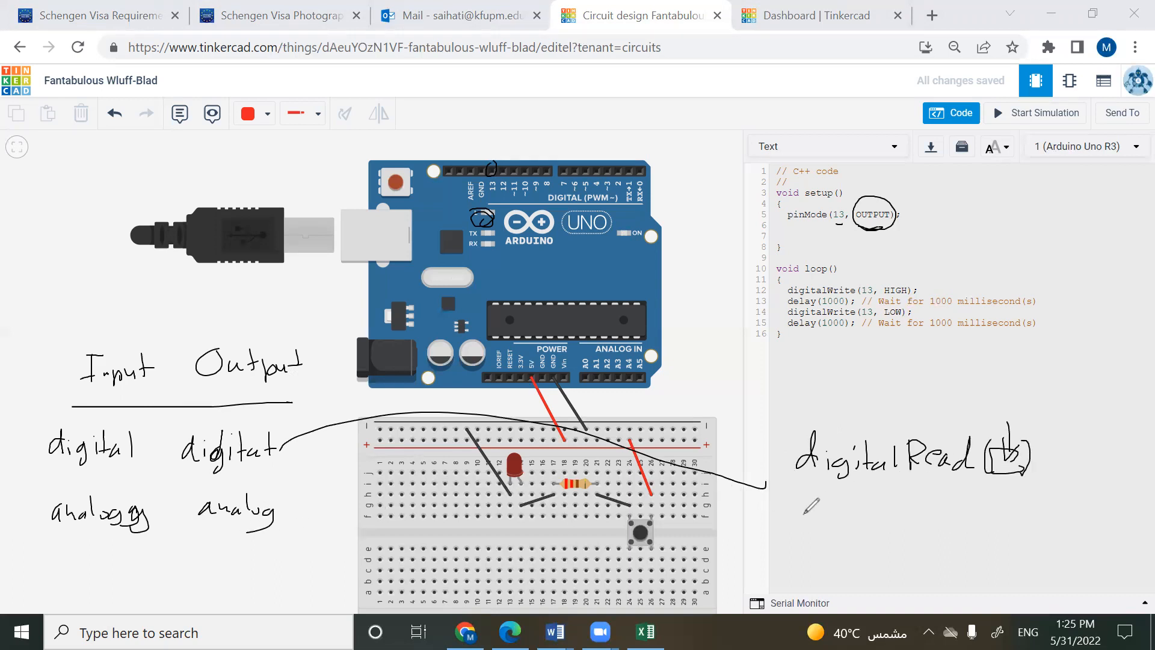
mouse_move(802, 510)
left_mouse_down()
mouse_move(810, 527)
mouse_move(855, 517)
mouse_move(857, 537)
mouse_move(920, 523)
mouse_move(943, 537)
left_mouse_up()
left_click_drag(999, 509, 993, 542)
mouse_move(964, 492)
left_mouse_down()
mouse_move(969, 516)
mouse_move(958, 528)
left_mouse_up()
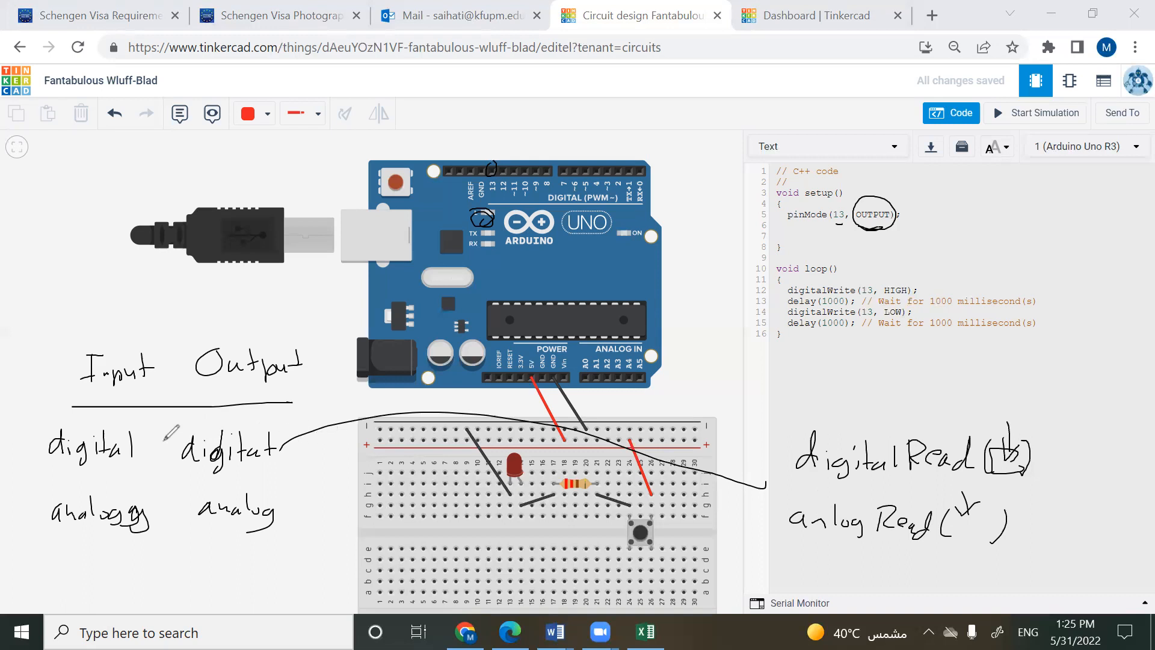
- Scribble on the Output line, draw a line from Input's digital entry towards the read functions, and mark both Input entries
mouse_move(327, 439)
left_mouse_down()
mouse_move(346, 424)
mouse_move(418, 425)
left_mouse_up()
mouse_move(138, 441)
left_mouse_down()
mouse_move(439, 409)
mouse_move(752, 481)
mouse_move(698, 484)
left_mouse_up()
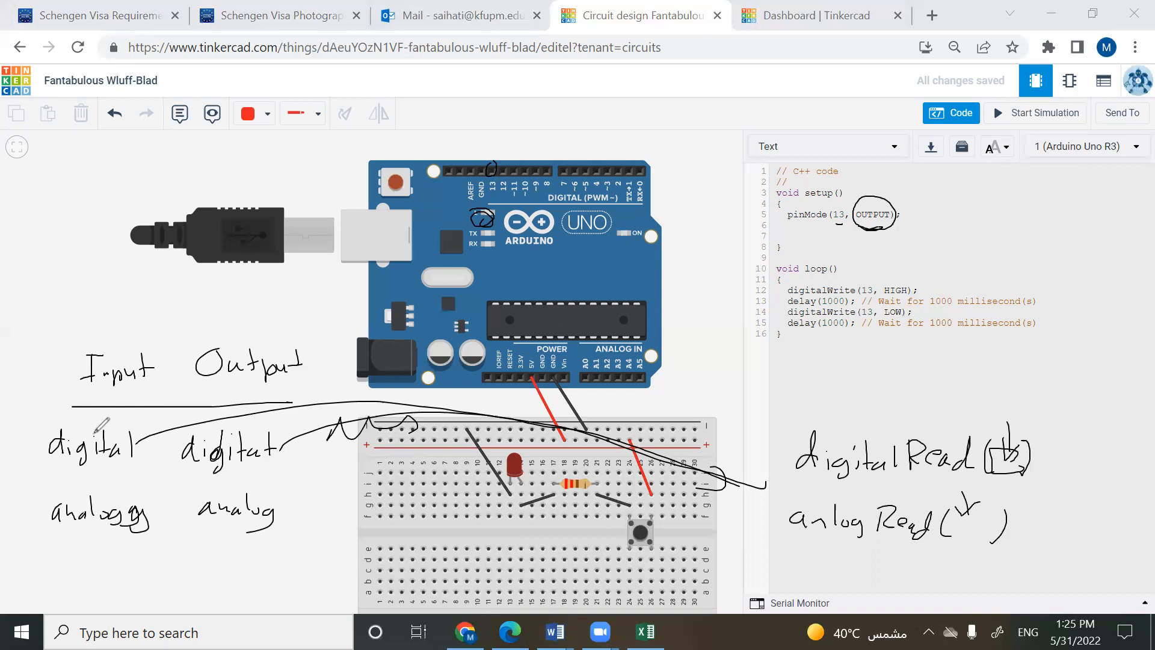
left_click_drag(65, 442, 52, 276)
left_click_drag(85, 536, 92, 580)
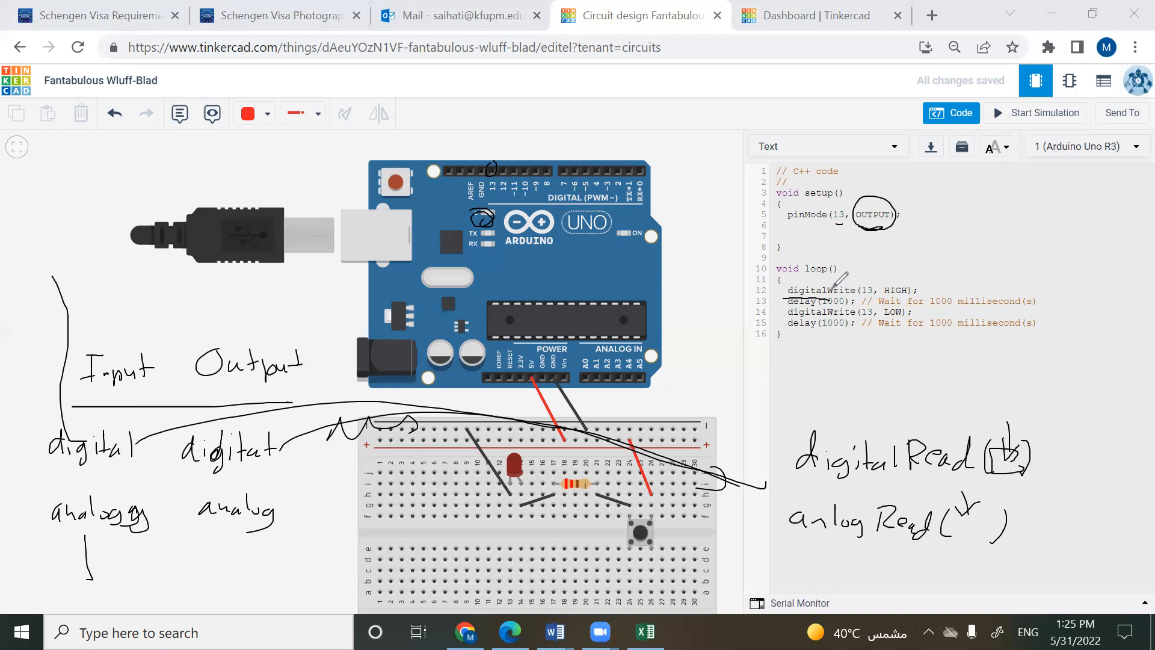
- Draw arrows linking OUTPUT to digitalWrite(13, HIGH), write 5V beside it, and clear all drawings
mouse_move(839, 278)
left_mouse_down()
mouse_move(824, 300)
mouse_move(841, 276)
mouse_move(833, 290)
left_mouse_up()
left_click_drag(873, 230, 849, 275)
mouse_move(887, 204)
left_mouse_down()
mouse_move(854, 215)
mouse_move(880, 231)
mouse_move(866, 255)
left_mouse_up()
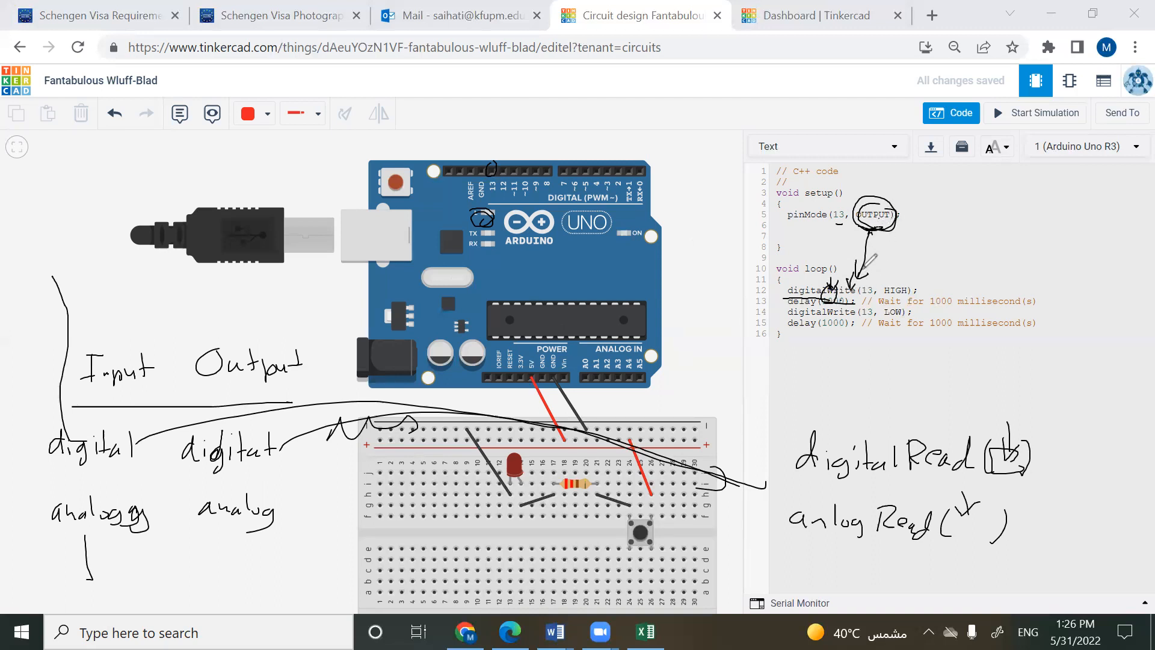
left_click_drag(891, 266, 880, 279)
left_click_drag(914, 258, 896, 278)
mouse_move(949, 249)
left_mouse_down()
mouse_move(952, 266)
mouse_move(959, 243)
left_mouse_up()
left_click_drag(968, 246, 987, 244)
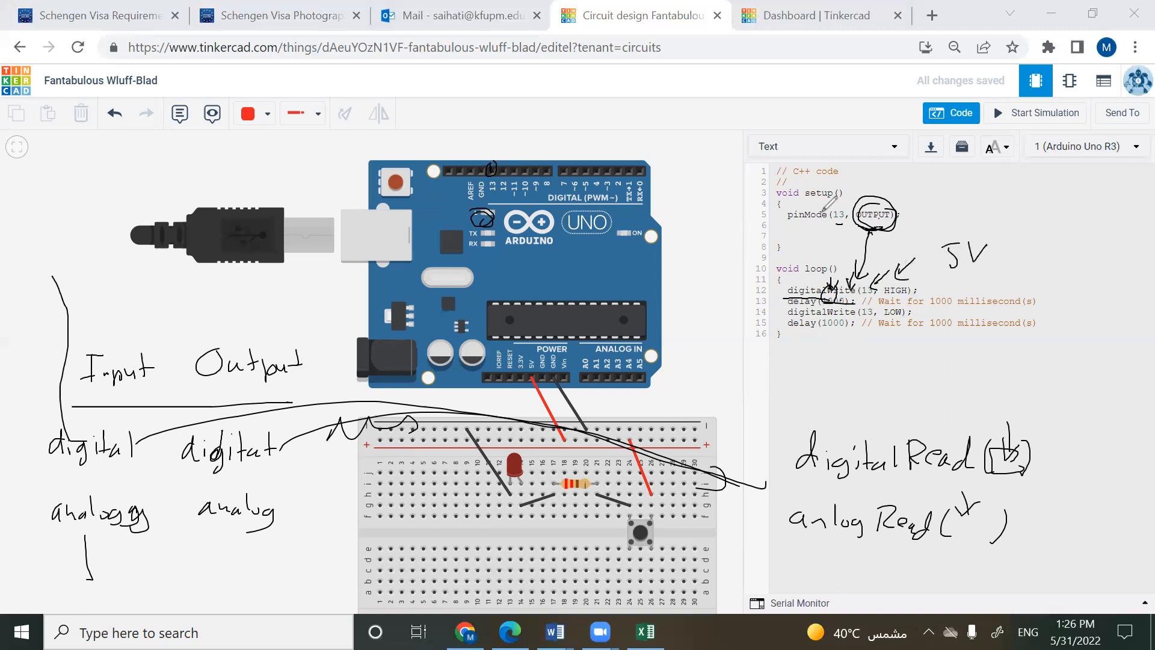
key("e")
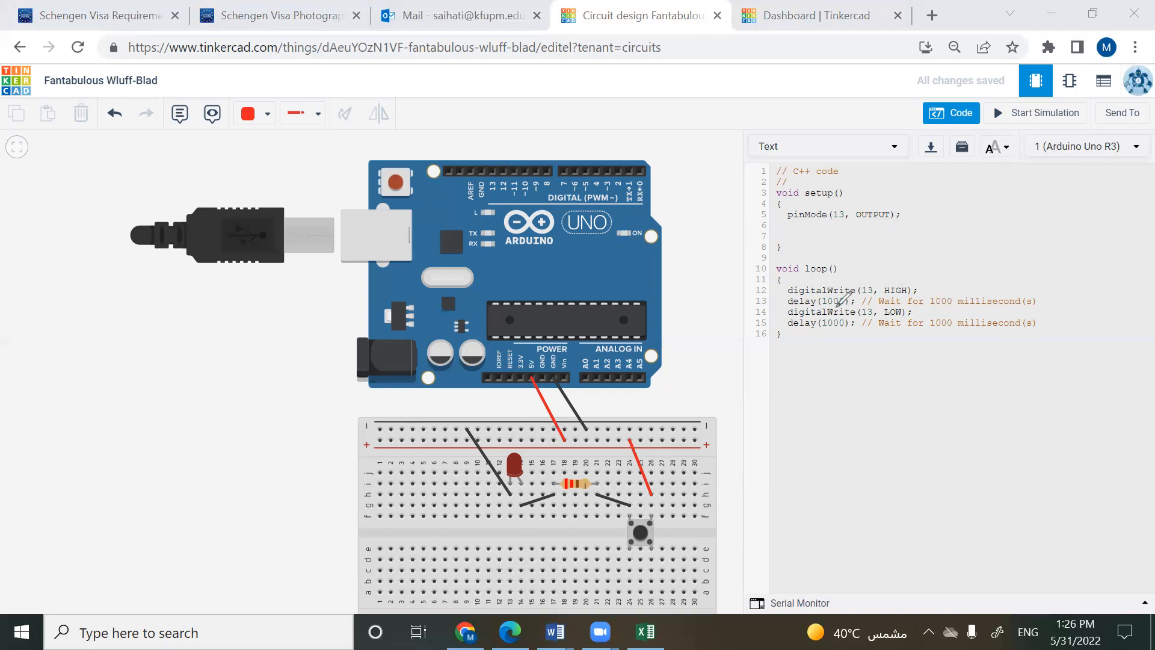
- Mark the first delay comment and the digitalWrite LOW and delay statements in loop(), and leave annotation mode
left_click_drag(1048, 298, 1059, 298)
left_click_drag(1066, 295, 1062, 305)
left_click_drag(791, 322, 798, 322)
left_click_drag(883, 317, 901, 317)
mouse_move(823, 335)
left_mouse_down()
mouse_move(849, 336)
mouse_move(838, 333)
left_mouse_up()
left_click(864, 91)
- Delete the pushbutton and its two wires, and connect the resistor's free end in column 21 to Arduino pin 13
left_click(644, 538)
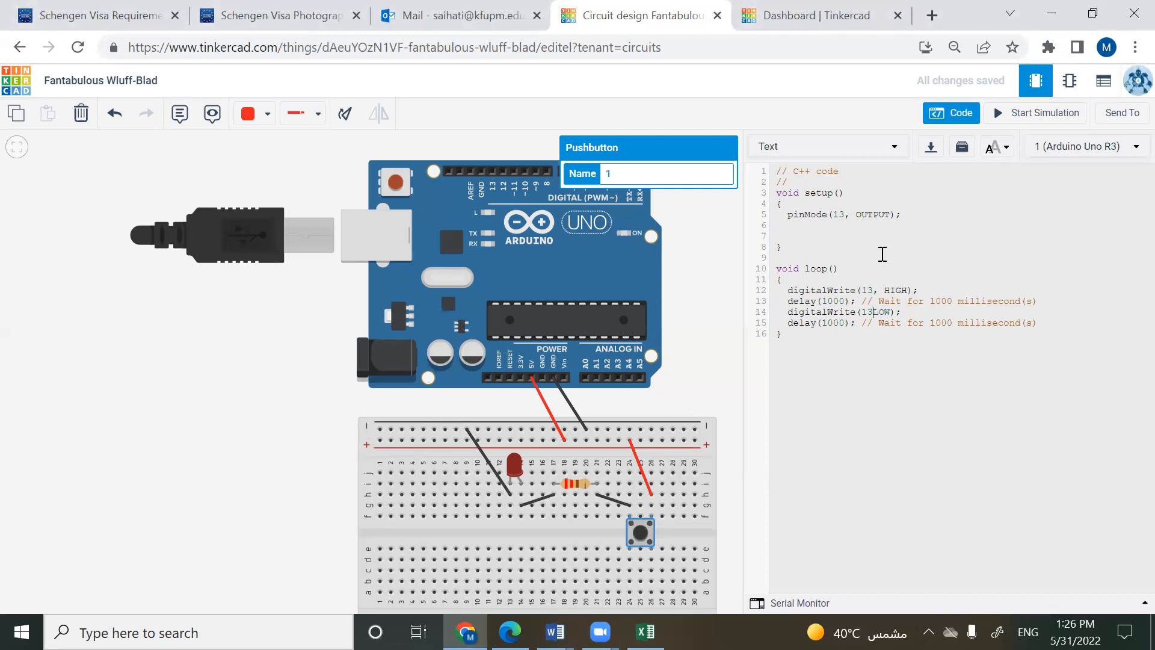
left_click(731, 535)
left_click(648, 531)
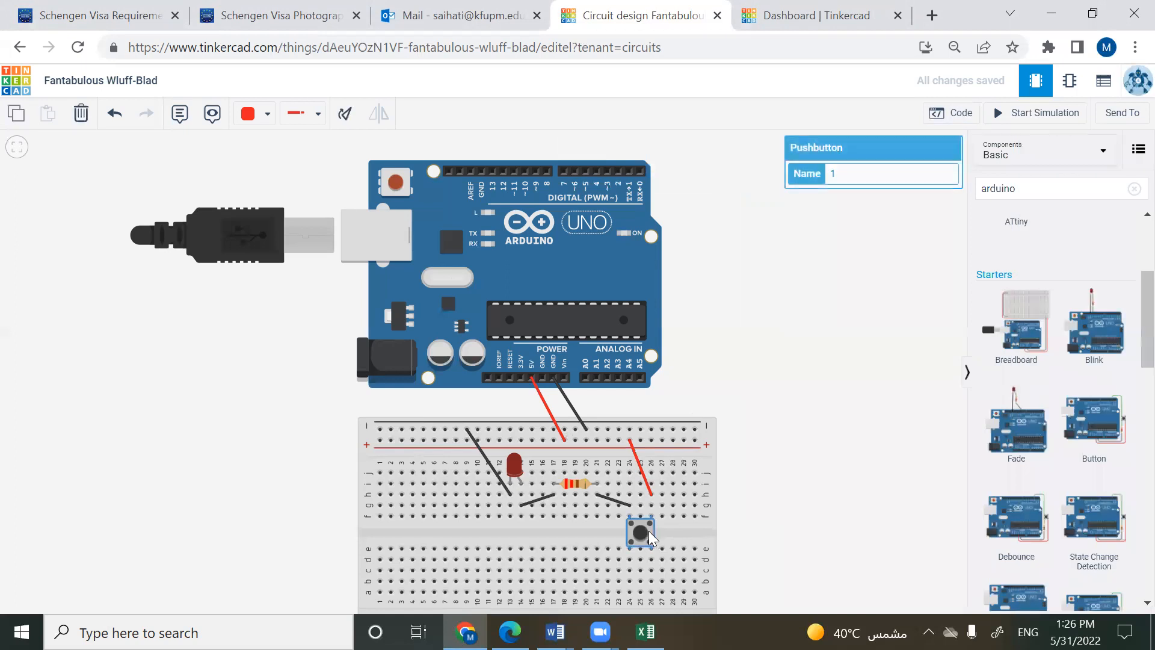
key("Delete")
left_click(617, 504)
key("Delete")
left_click(641, 471)
key("Delete")
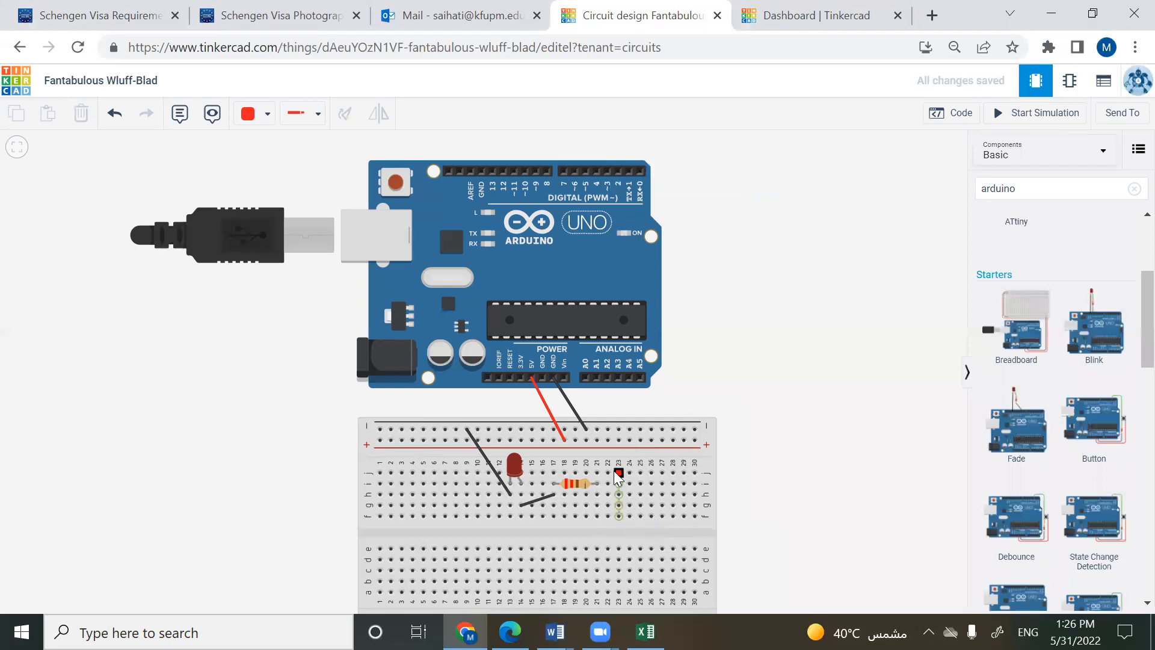
left_click(595, 472)
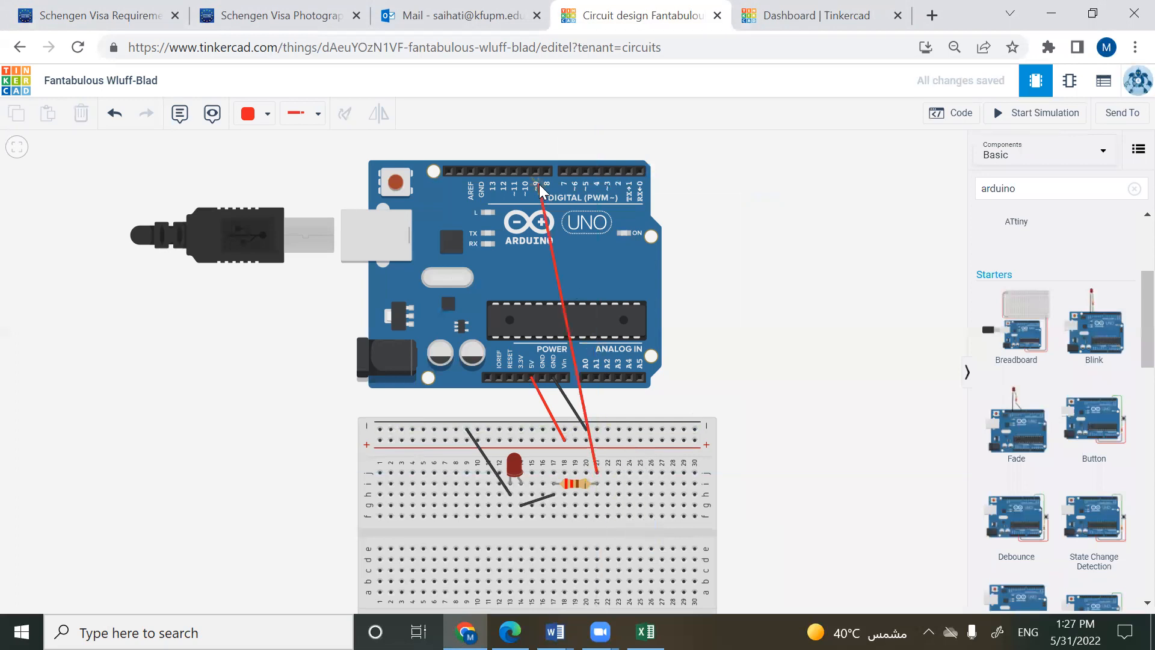
left_click(492, 171)
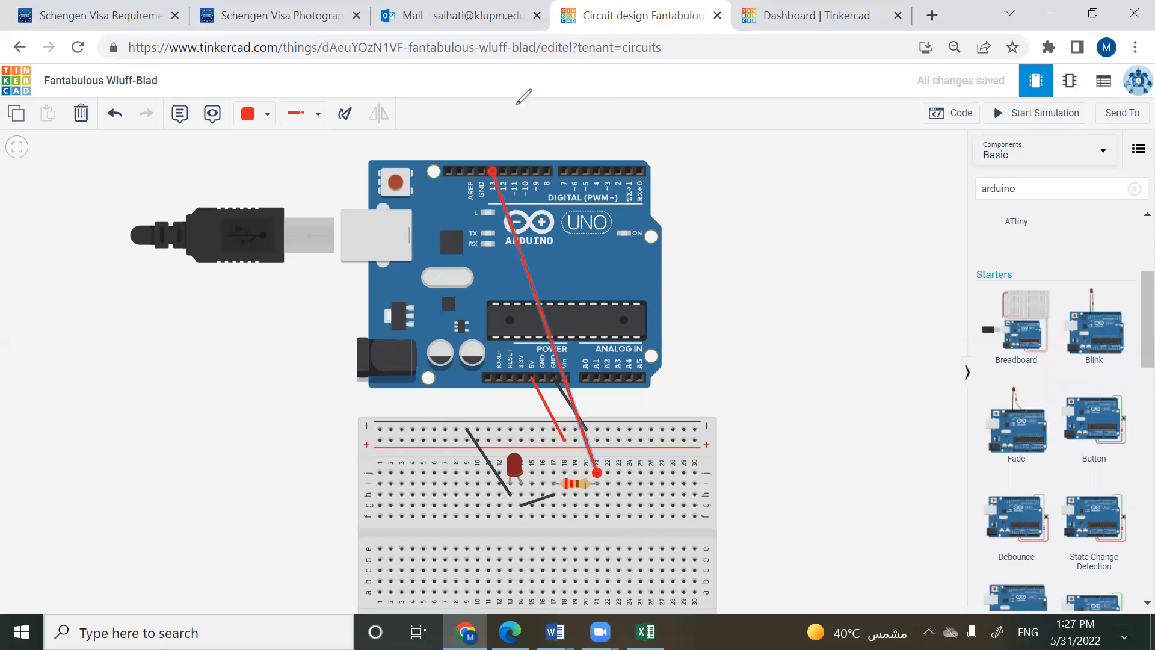
- Sketch a schematic of the Arduino with pin 13 feeding a resistor and LED that return to GND
left_click_drag(131, 332, 121, 449)
mouse_move(32, 377)
left_mouse_down()
mouse_move(25, 405)
mouse_move(50, 397)
left_mouse_up()
left_click_drag(27, 394, 120, 374)
mouse_move(150, 453)
left_mouse_down()
mouse_move(180, 484)
mouse_move(96, 494)
mouse_move(135, 495)
left_mouse_up()
mouse_move(247, 329)
left_mouse_down()
mouse_move(257, 367)
mouse_move(244, 379)
mouse_move(274, 391)
left_mouse_up()
mouse_move(255, 394)
left_mouse_down()
mouse_move(258, 433)
mouse_move(168, 448)
left_mouse_up()
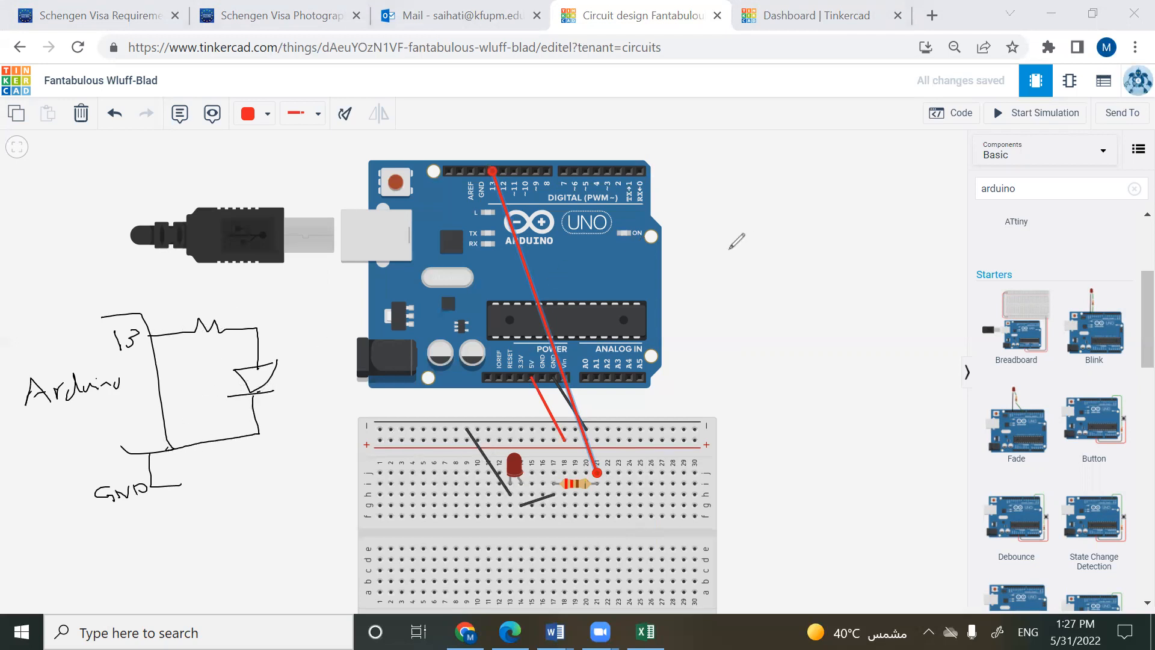
- Sketch two resistor and LED loops, one with a battery and one with a plain wire in its place, and annotate them
left_click_drag(314, 318, 664, 253)
mouse_move(751, 231)
left_mouse_down()
mouse_move(749, 260)
mouse_move(714, 262)
mouse_move(751, 275)
left_mouse_up()
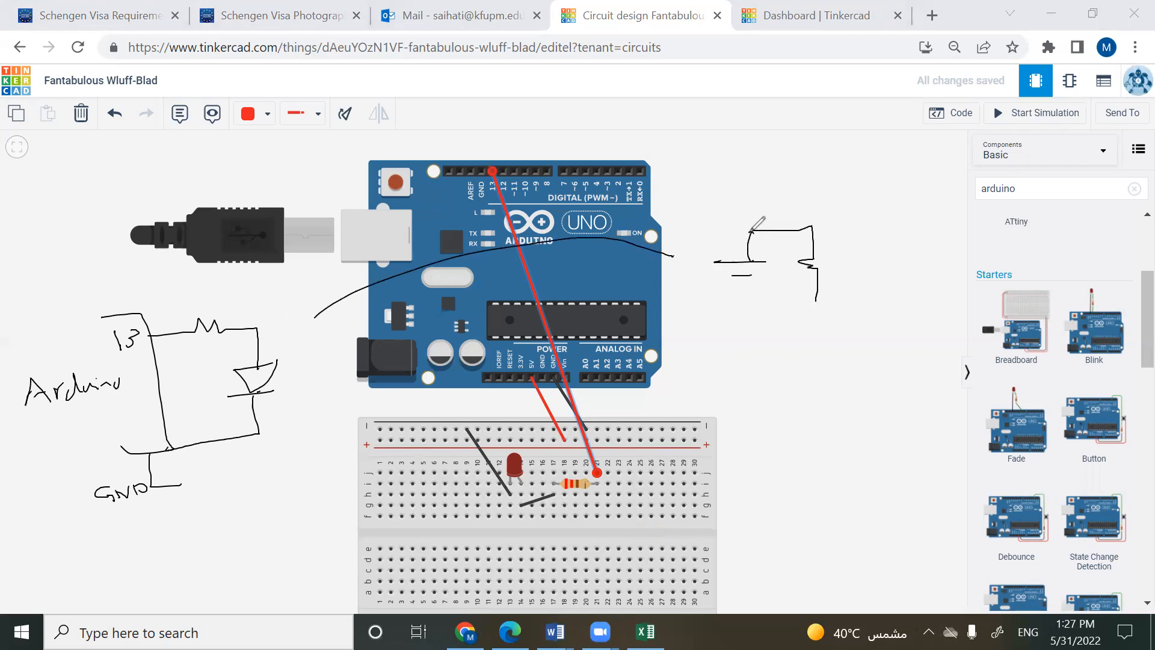
mouse_move(830, 302)
left_mouse_down()
mouse_move(810, 321)
mouse_move(821, 323)
left_mouse_up()
left_click_drag(815, 319, 816, 326)
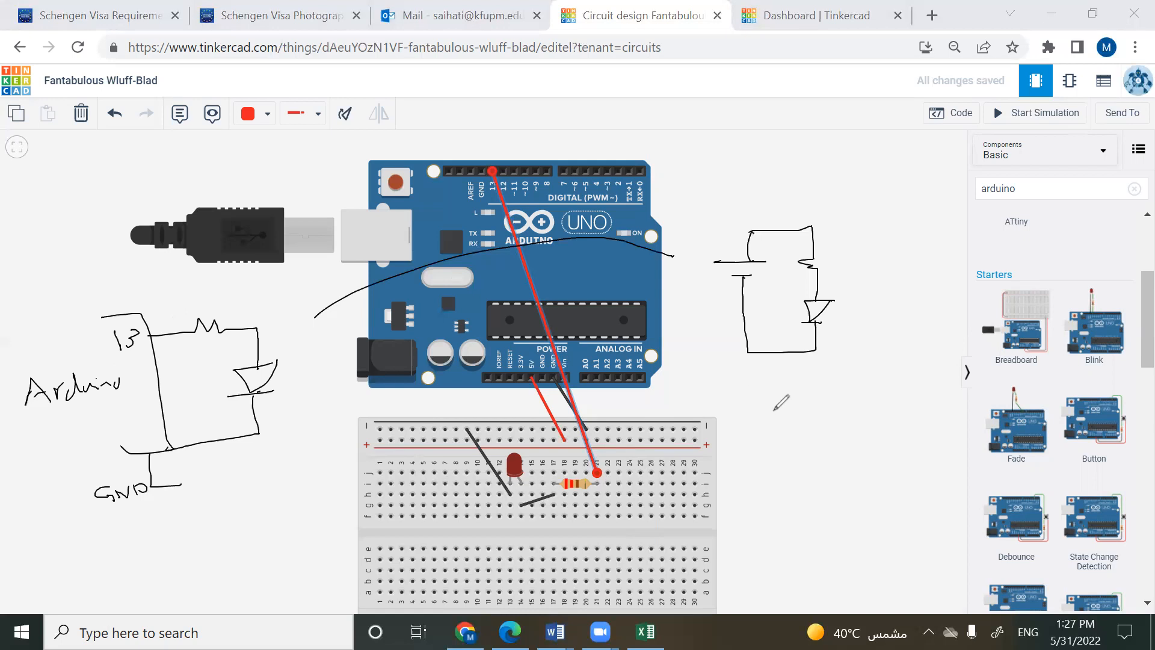
mouse_move(769, 457)
left_mouse_down()
mouse_move(772, 386)
mouse_move(851, 430)
mouse_move(766, 488)
left_mouse_up()
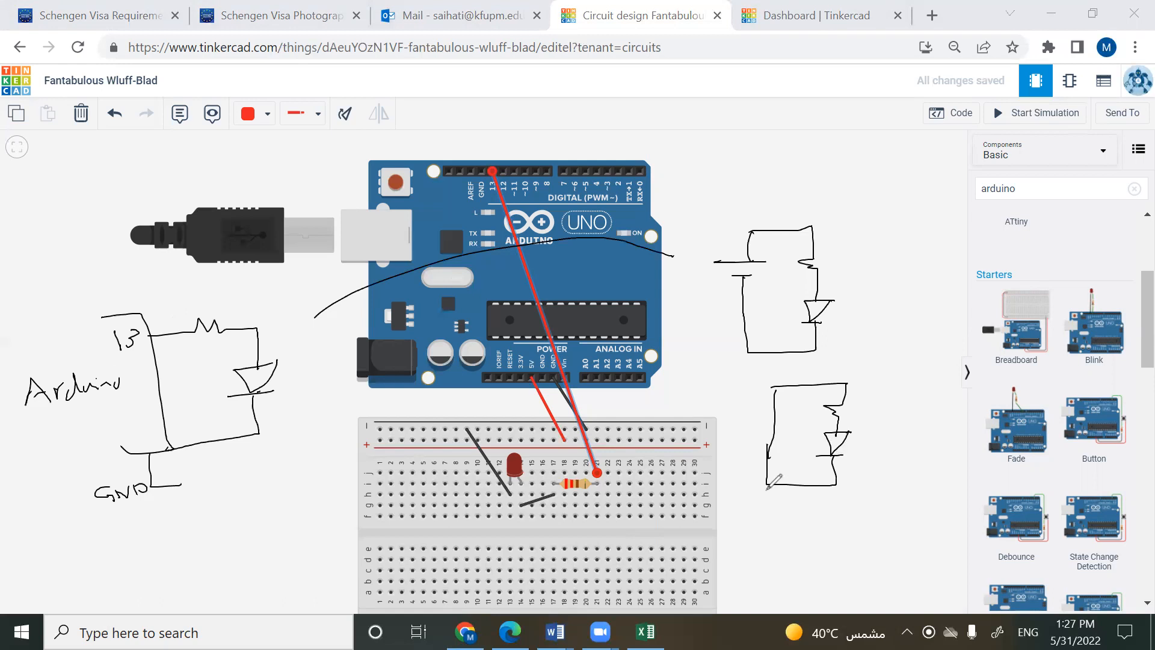
mouse_move(720, 378)
left_mouse_down()
mouse_move(727, 400)
mouse_move(742, 383)
left_mouse_up()
left_click_drag(747, 397, 748, 385)
left_click_drag(856, 433, 887, 456)
left_click_drag(860, 310, 889, 304)
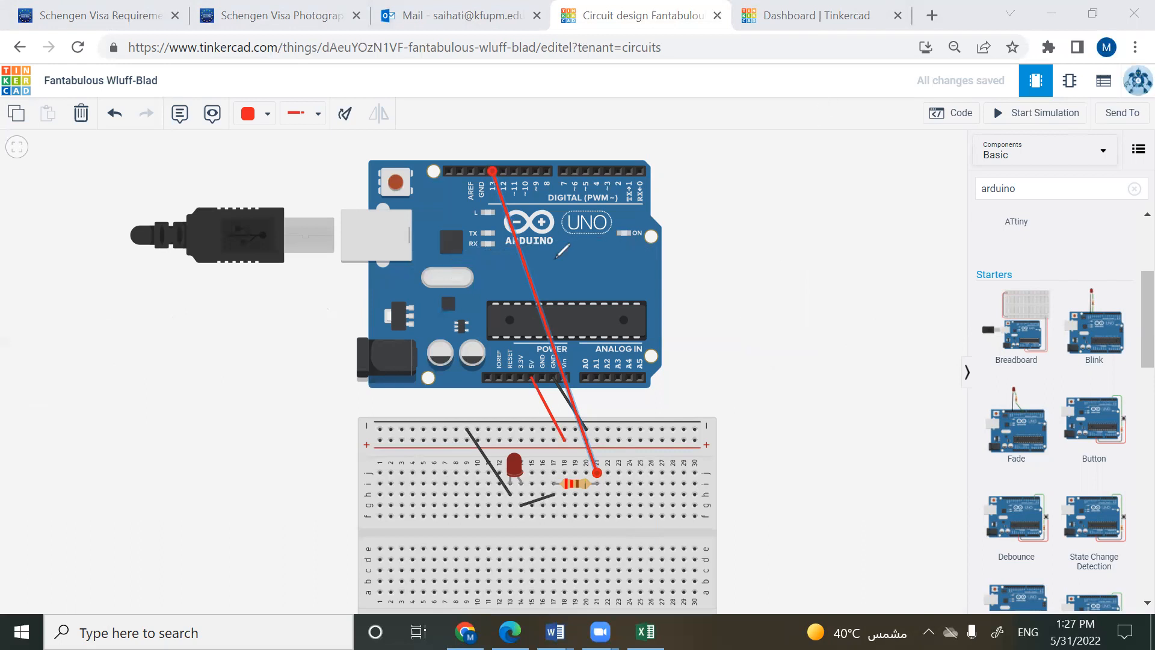
- Bend the red pin 13 wire at two points so it runs around the outside of the Arduino board
left_click(520, 256)
left_click_drag(521, 256, 699, 191)
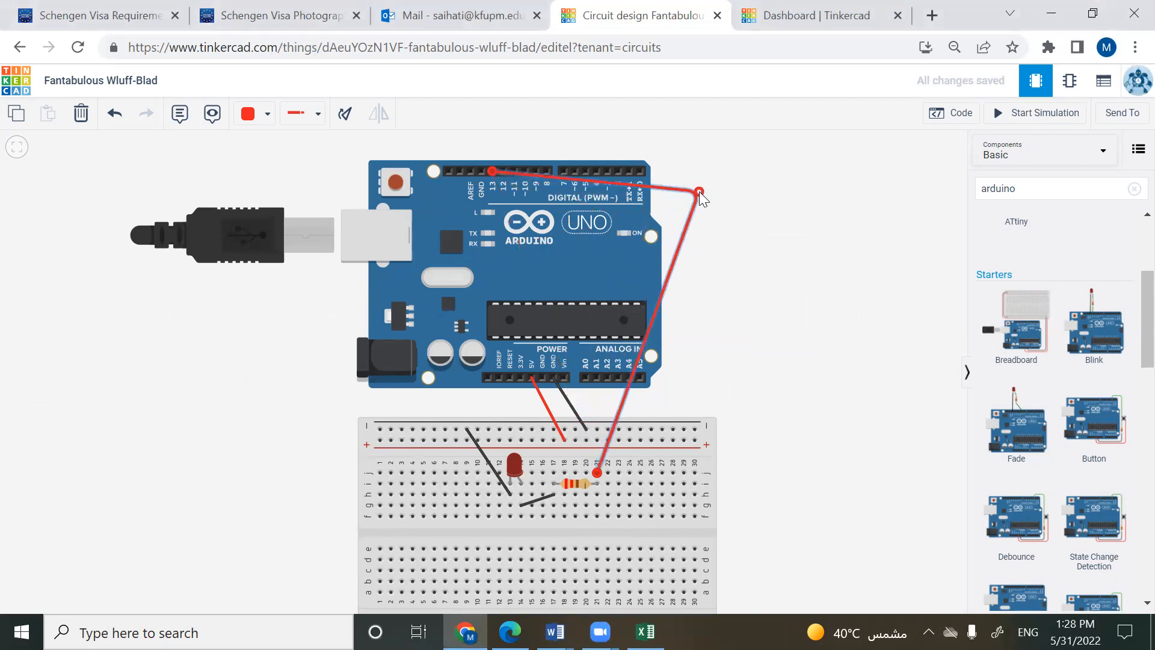
left_click(618, 417)
left_click_drag(617, 417, 751, 472)
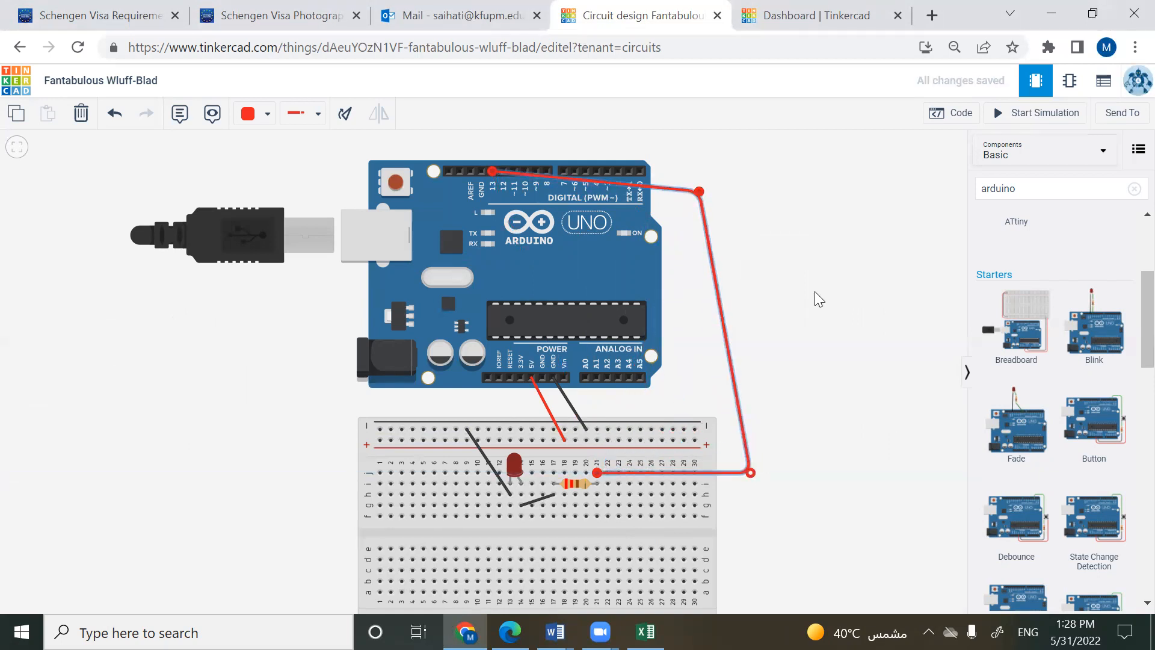
- Insert the missing comma between 13 and LOW in the second digitalWrite statement and start the simulation
left_click(953, 113)
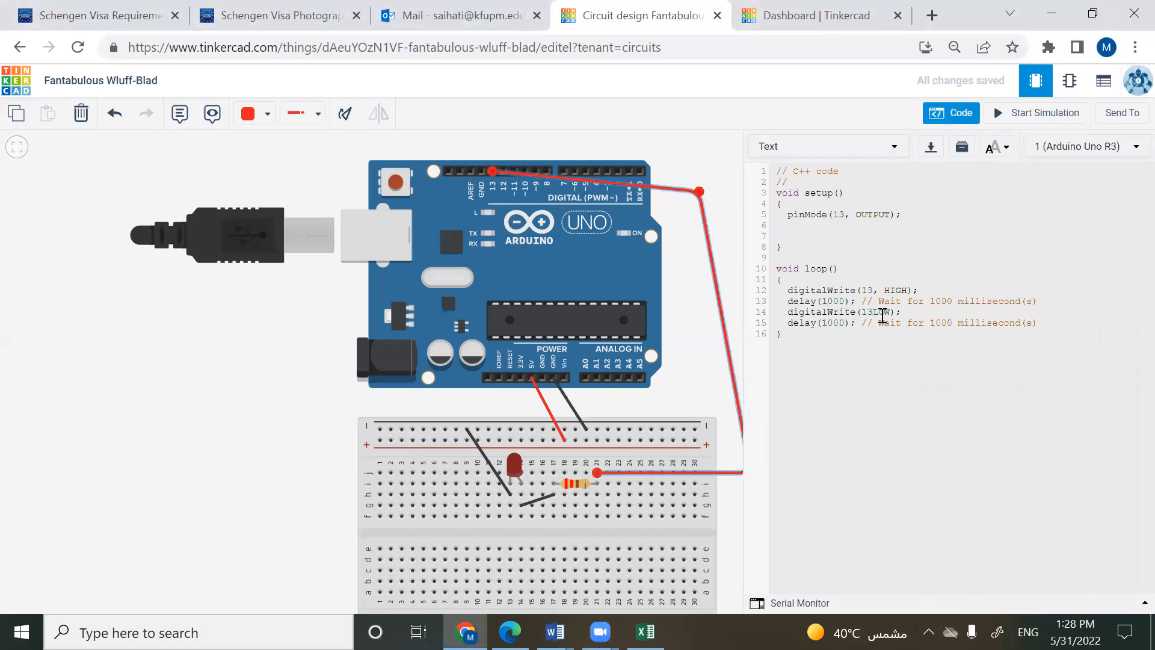
left_click(872, 312)
type(",")
left_click(824, 323)
left_click(1023, 120)
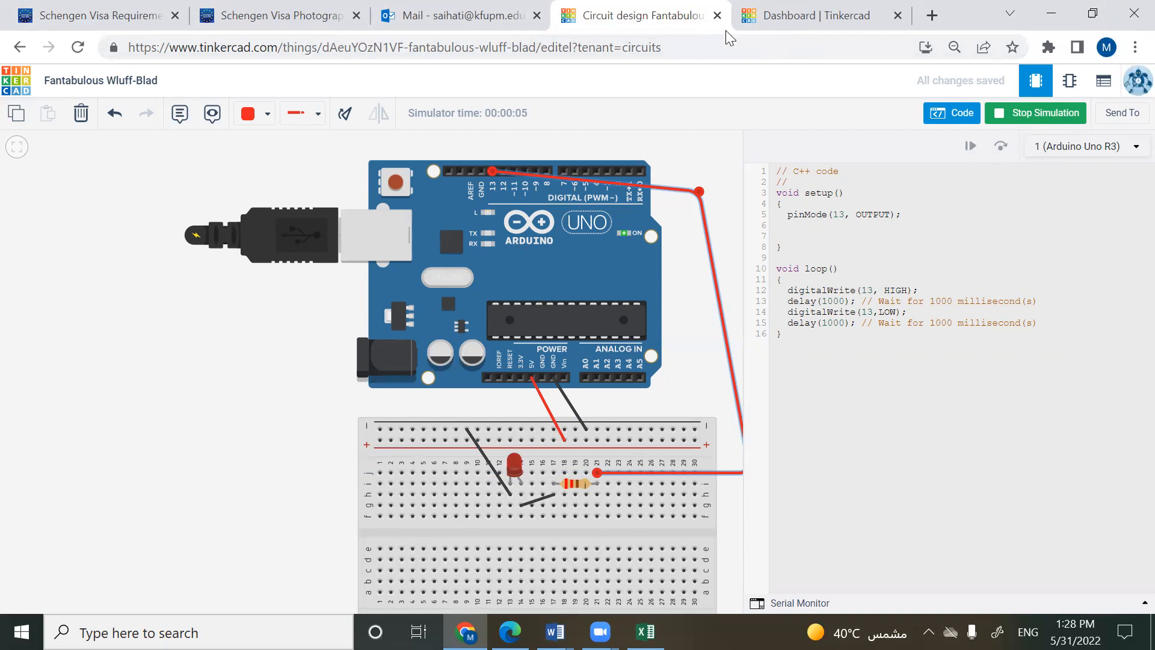
- Circle the board's L LED and the breadboard LED, sketch the pin 13, resistor, LED and ground loop, and clear the drawings
mouse_move(495, 205)
left_mouse_down()
mouse_move(490, 224)
mouse_move(501, 205)
left_mouse_up()
mouse_move(534, 455)
left_mouse_down()
mouse_move(525, 448)
mouse_move(540, 488)
mouse_move(541, 452)
left_mouse_up()
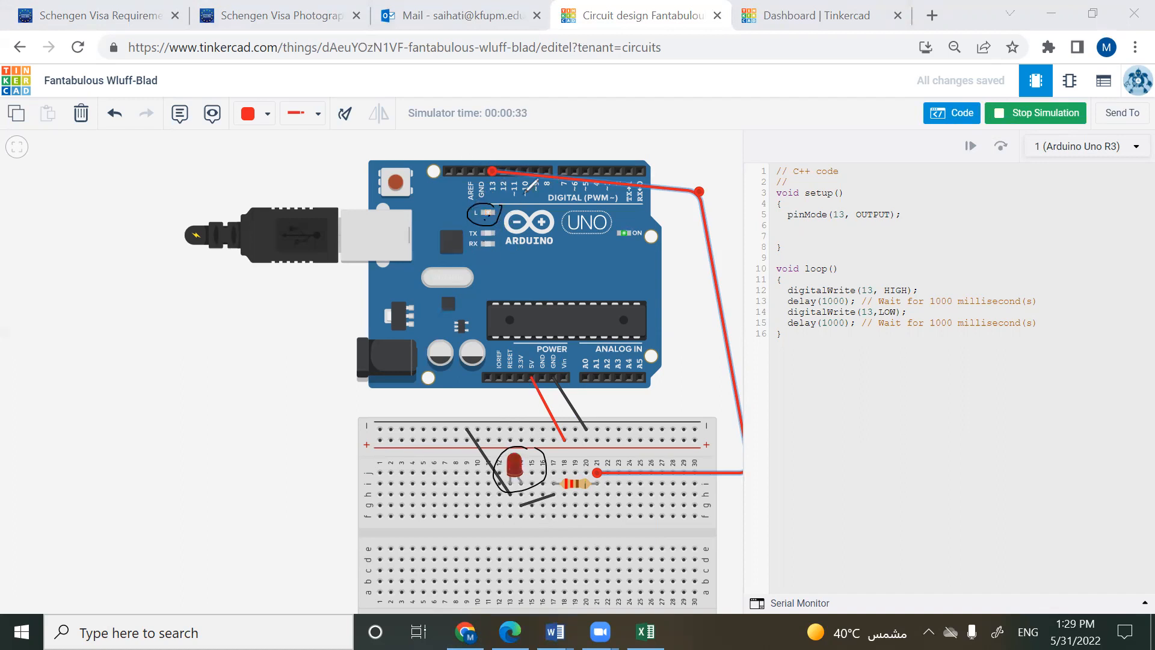
left_click_drag(525, 168, 528, 146)
mouse_move(488, 155)
left_mouse_down()
mouse_move(175, 161)
mouse_move(138, 210)
mouse_move(148, 269)
left_mouse_up()
mouse_move(163, 264)
left_mouse_down()
mouse_move(132, 272)
mouse_move(142, 299)
left_mouse_up()
mouse_move(138, 306)
left_mouse_down()
mouse_move(162, 299)
mouse_move(150, 328)
mouse_move(485, 377)
left_mouse_up()
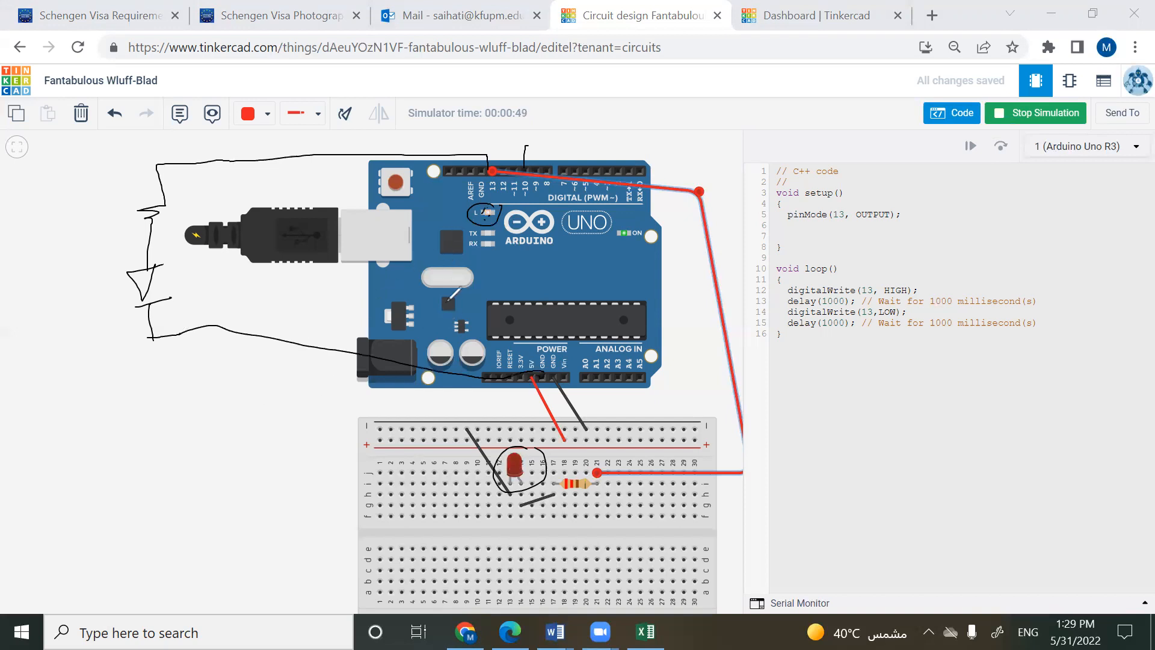
key("e")
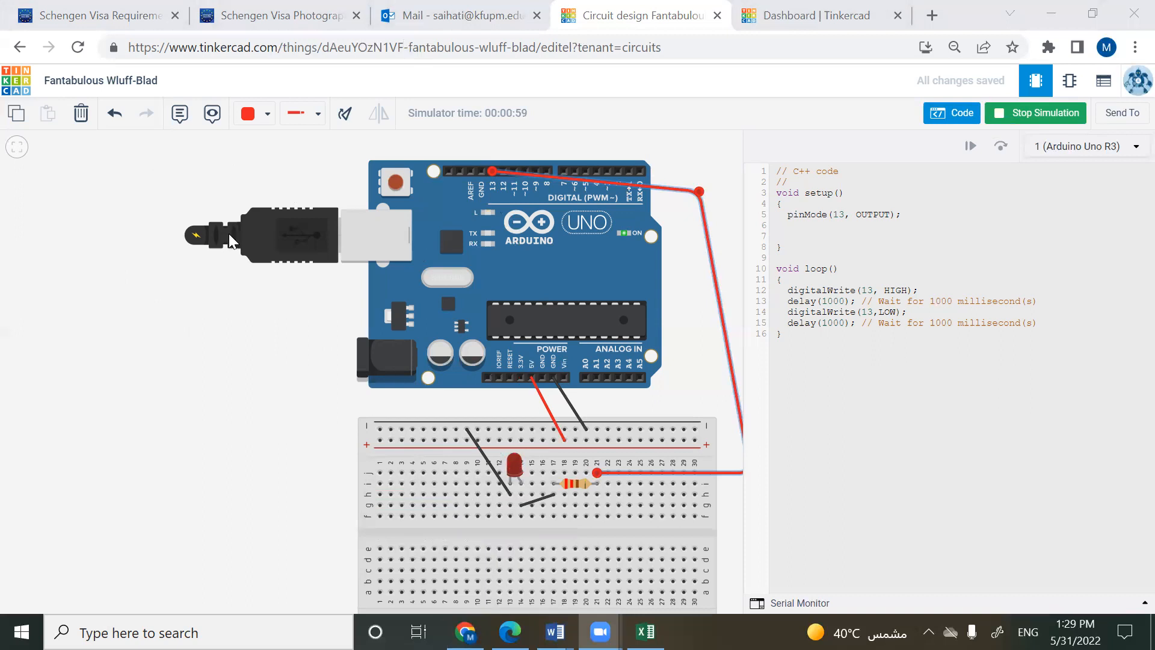
- View the mail tab, switch to the desktop and open the Term 212 folder
left_click(481, 15)
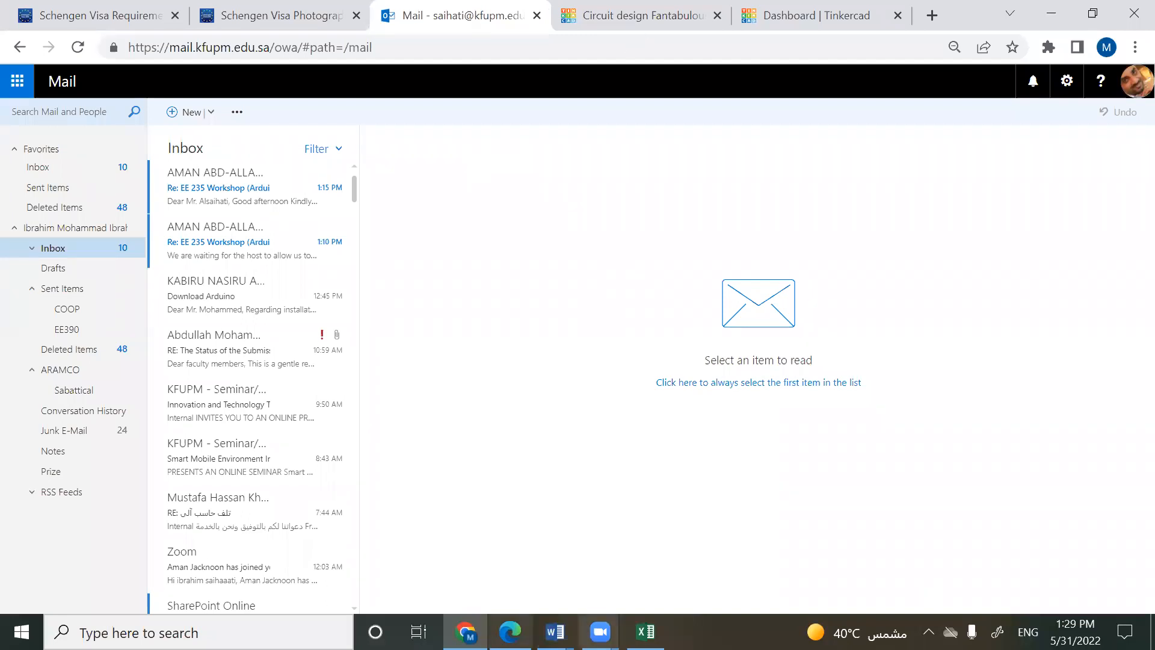
left_click(1153, 632)
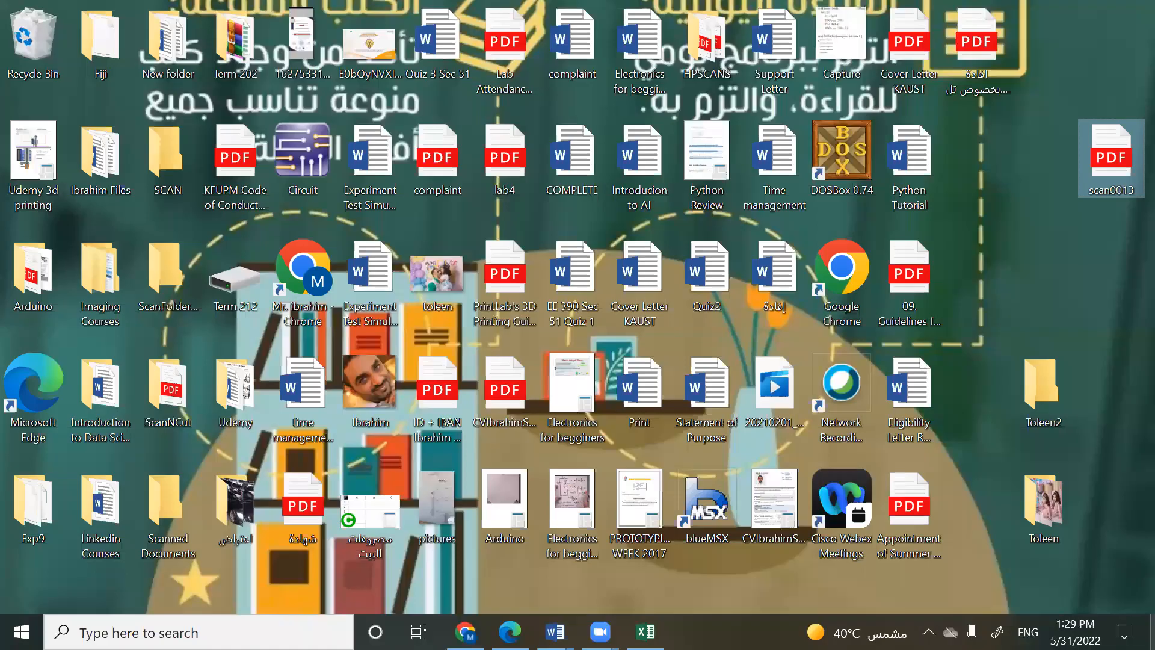
left_click(248, 285)
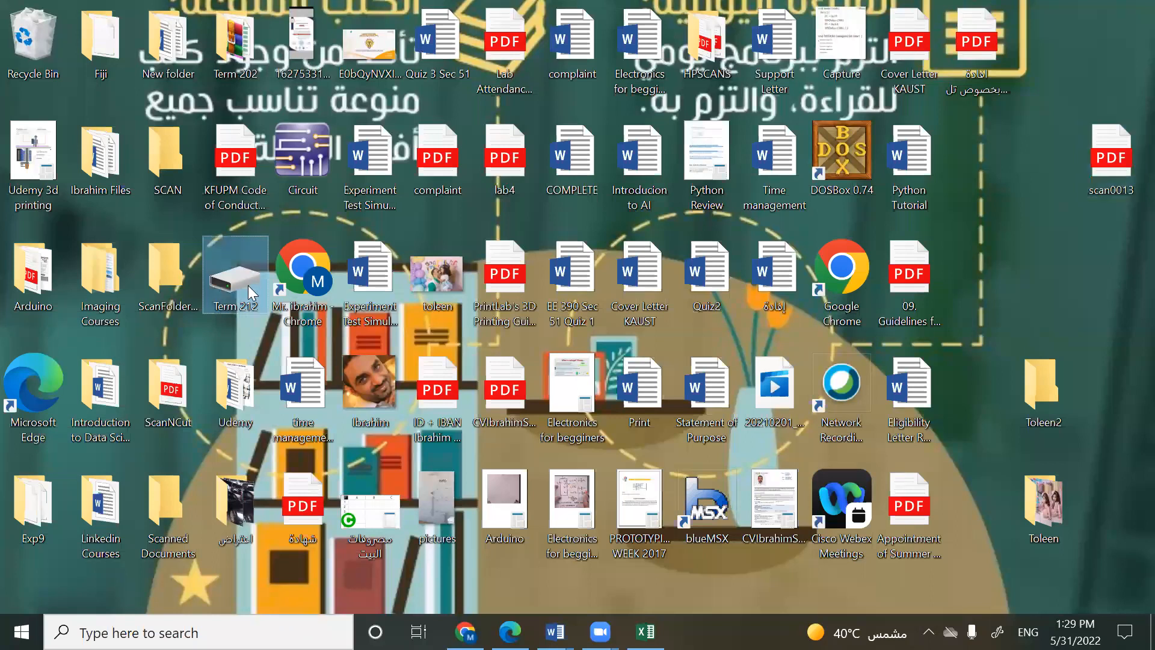
double_click(248, 285)
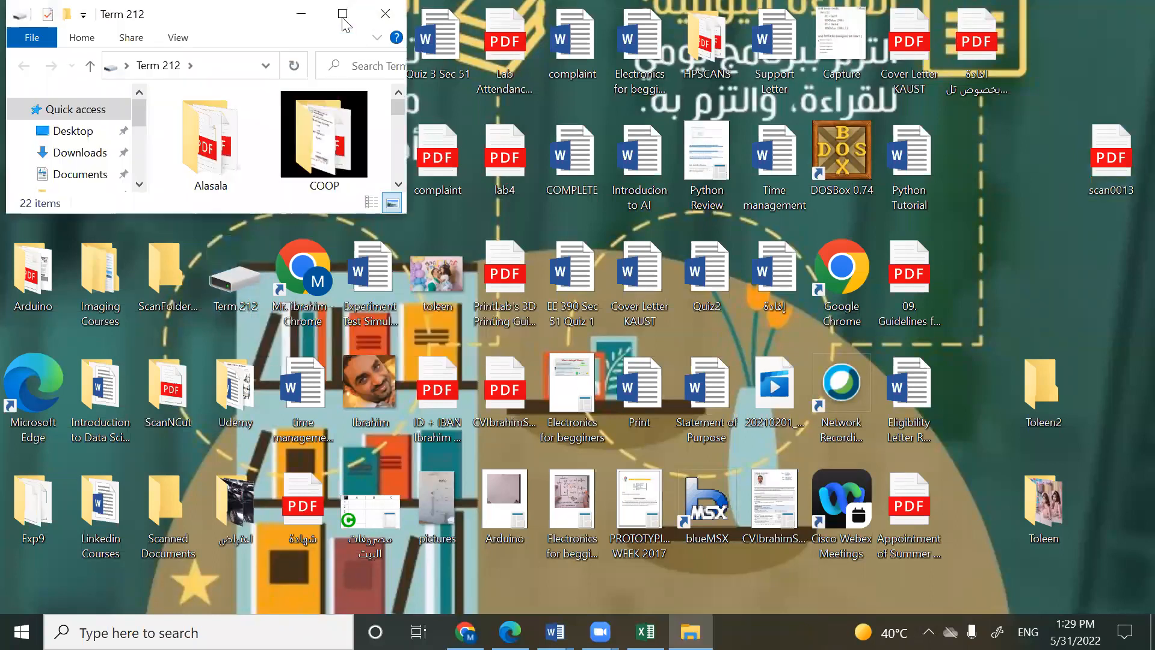
- Look in Term 212's EE 390 folder, go to the Term 211 folder's EE 390 subfolder and open the EE39 PDF
left_click(342, 16)
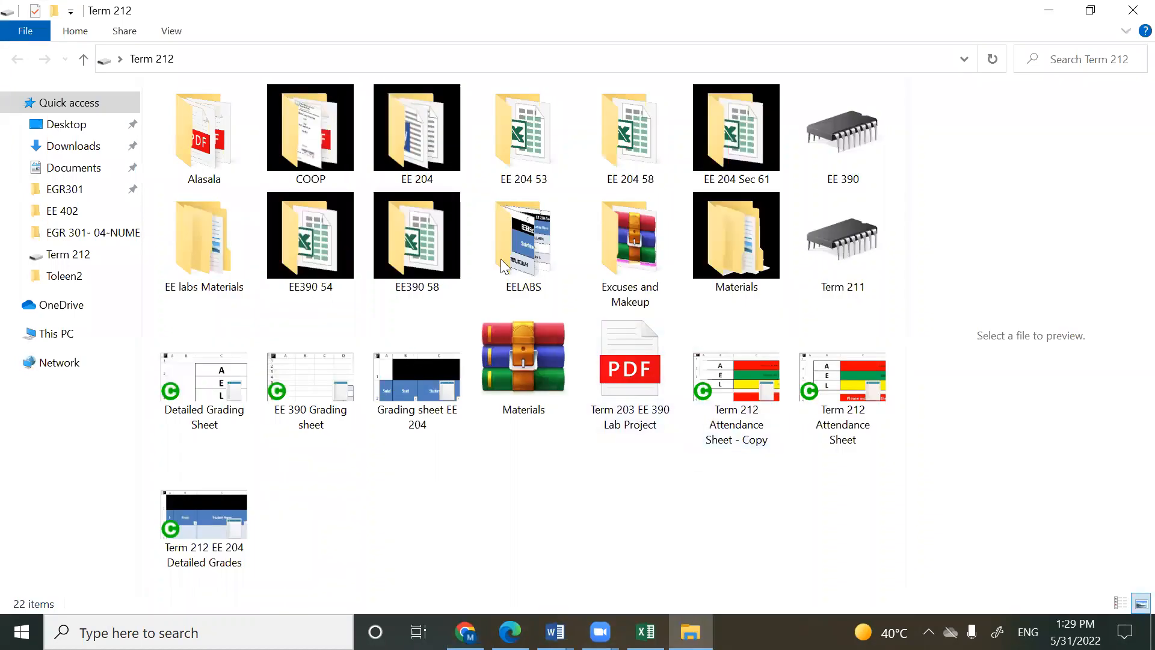
double_click(841, 171)
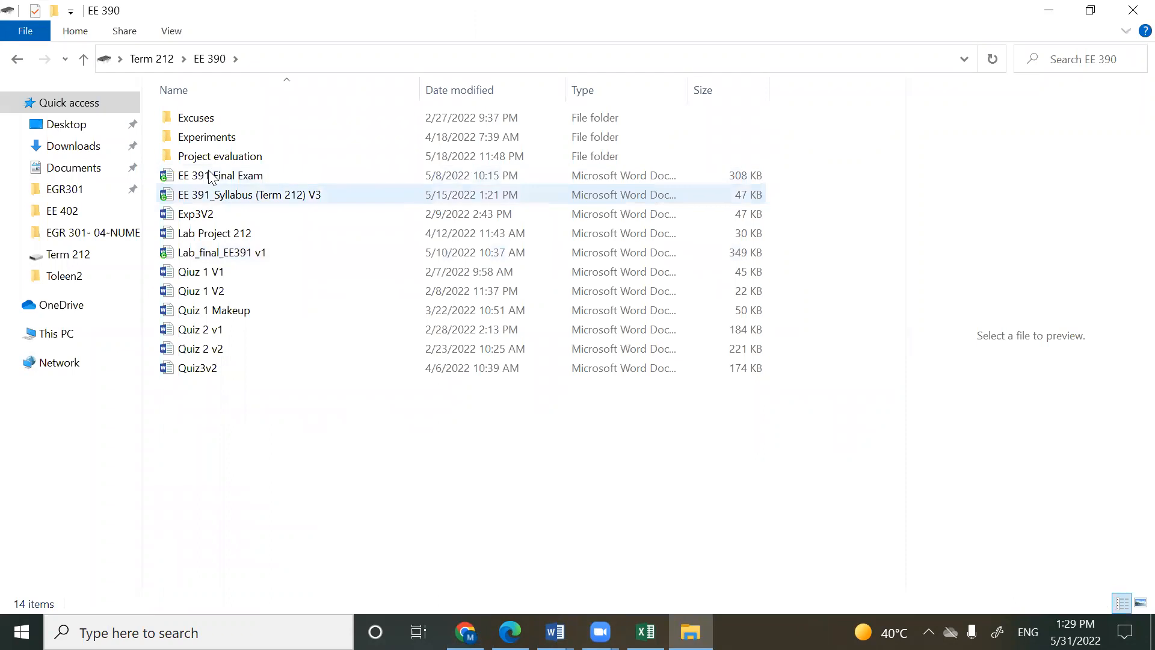
key("alt+Left")
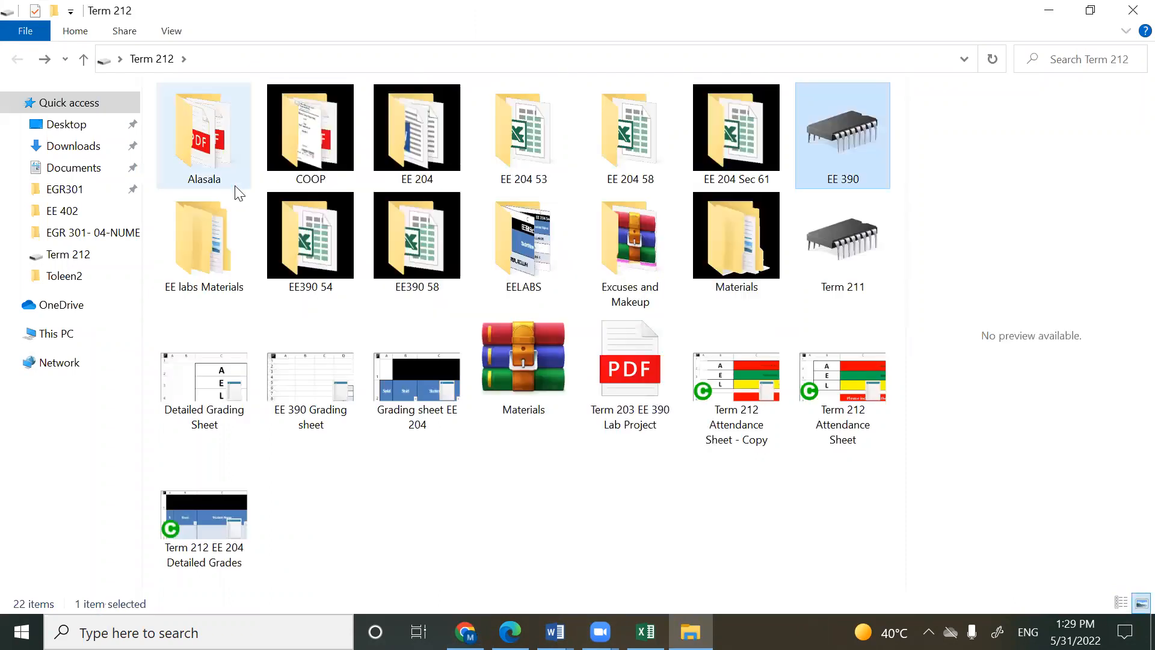
key("Down")
key("Return")
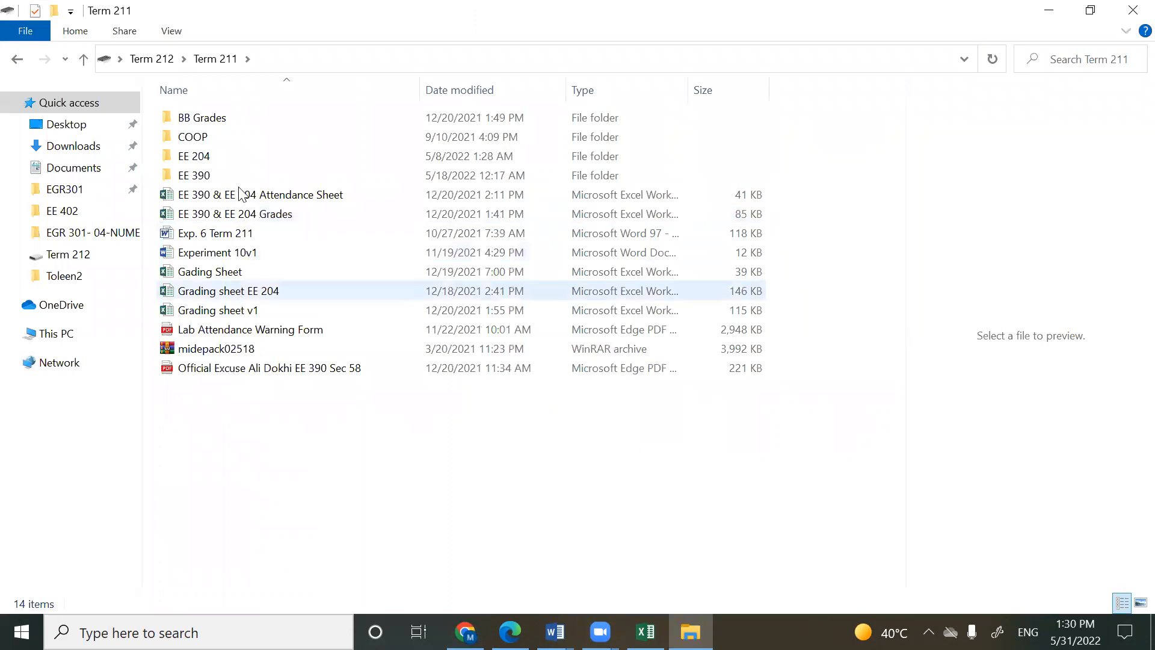
double_click(232, 180)
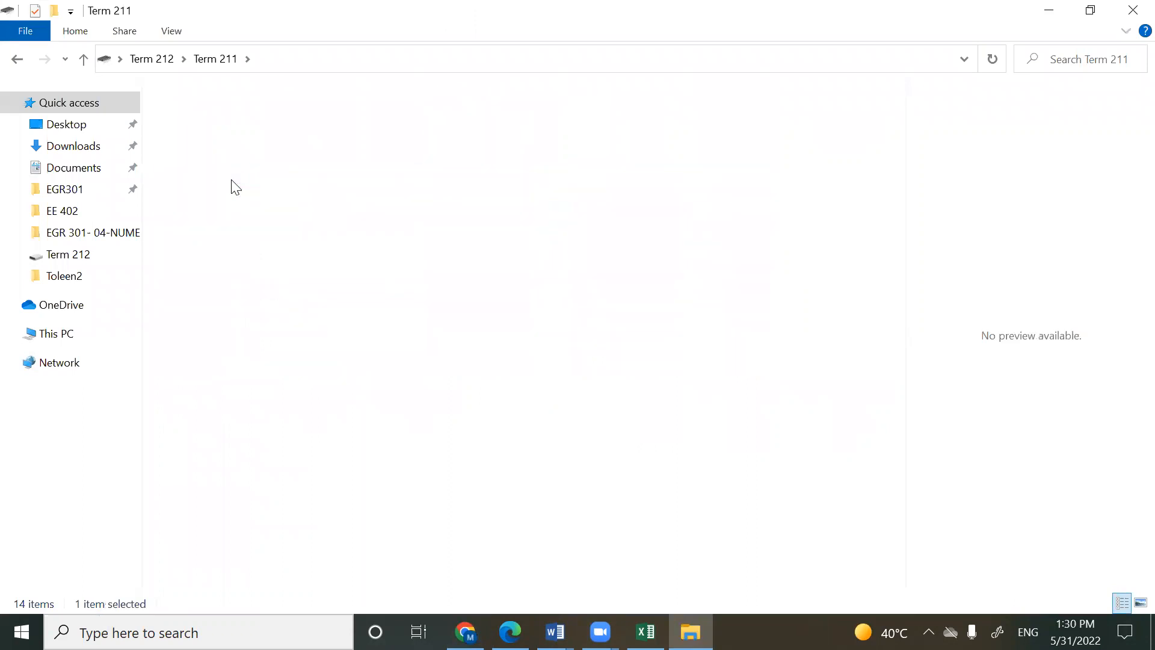
double_click(259, 272)
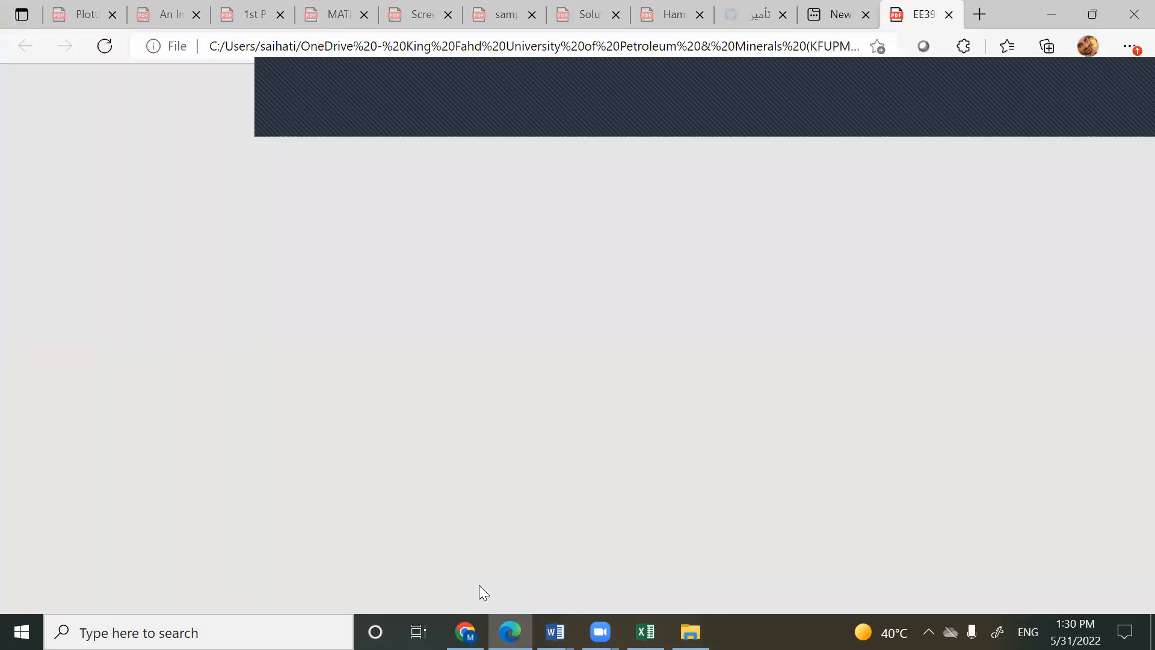
- Switch to the mailbox in Chrome and search all mail for 235
left_click(465, 630)
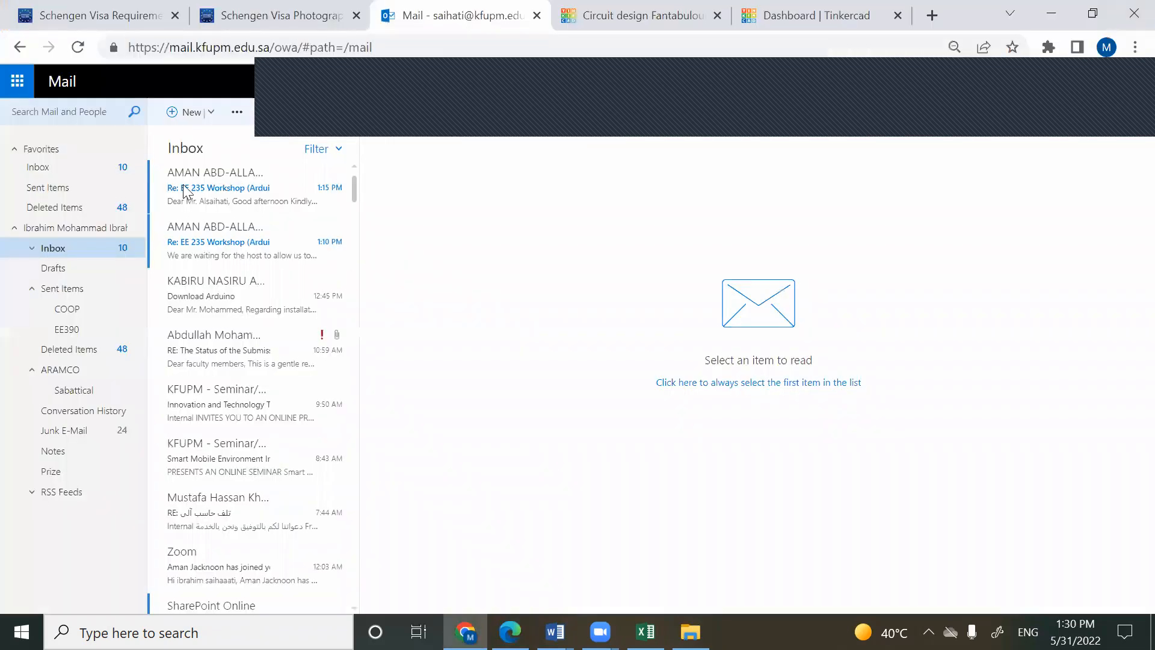
left_click(32, 107)
type("k")
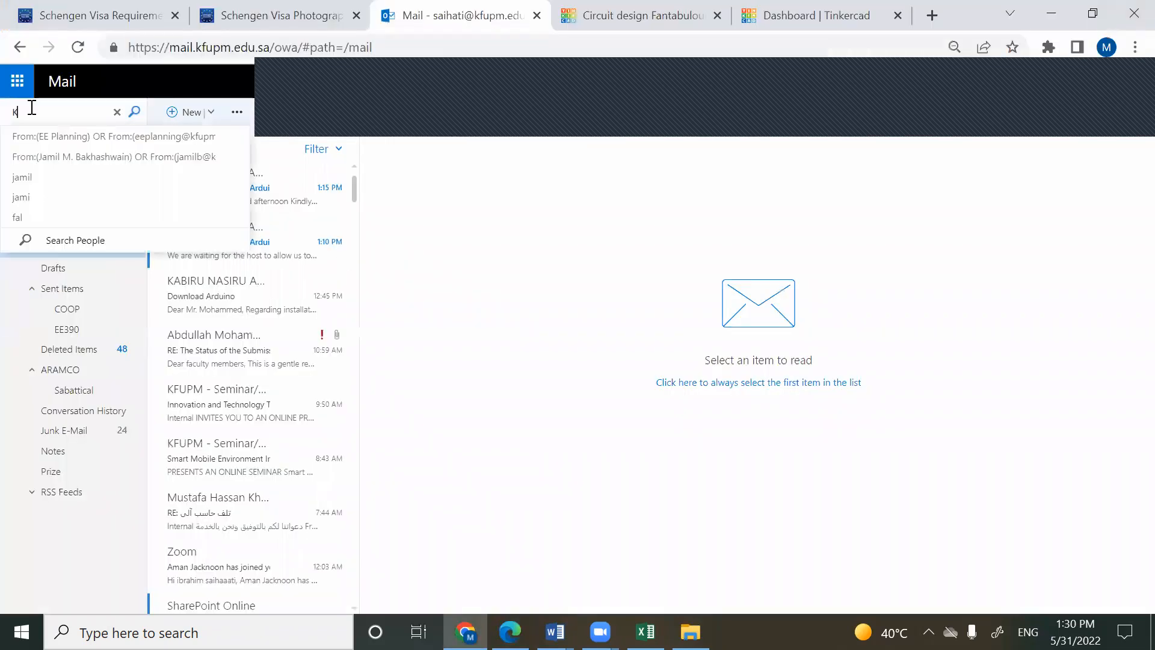
key("BackSpace")
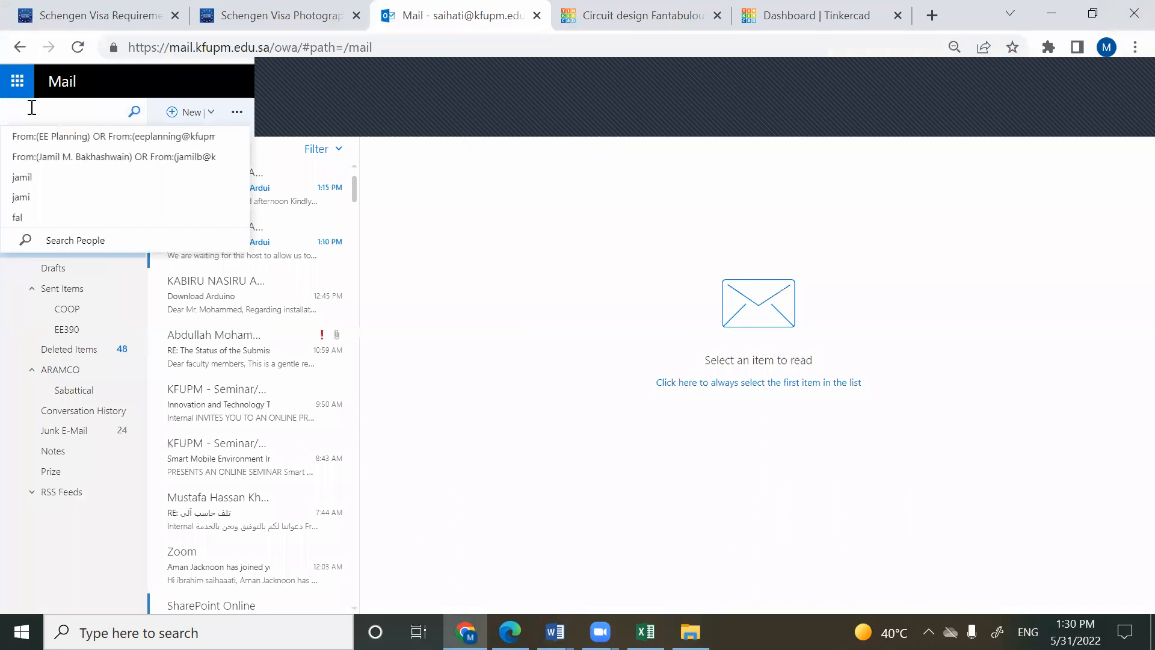
type("235")
left_click(126, 177)
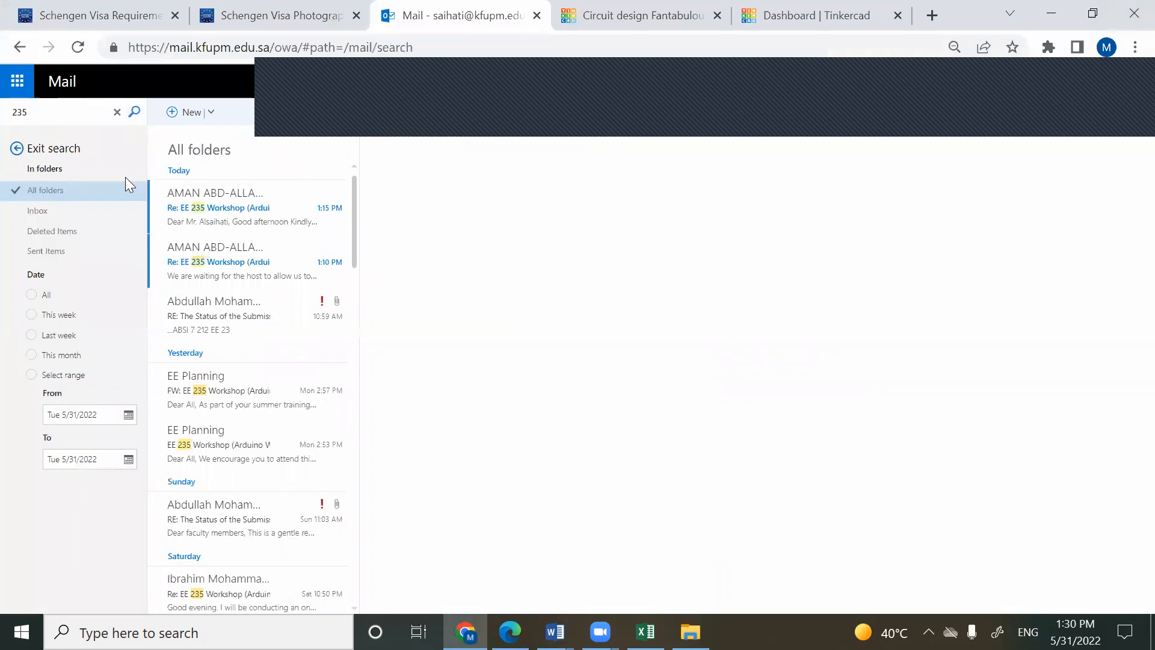
- Open the "Fwd: EE 234" message among the older search results and download its Electronics and MC Lab manual attachment
scroll(345, 315, "down", 8)
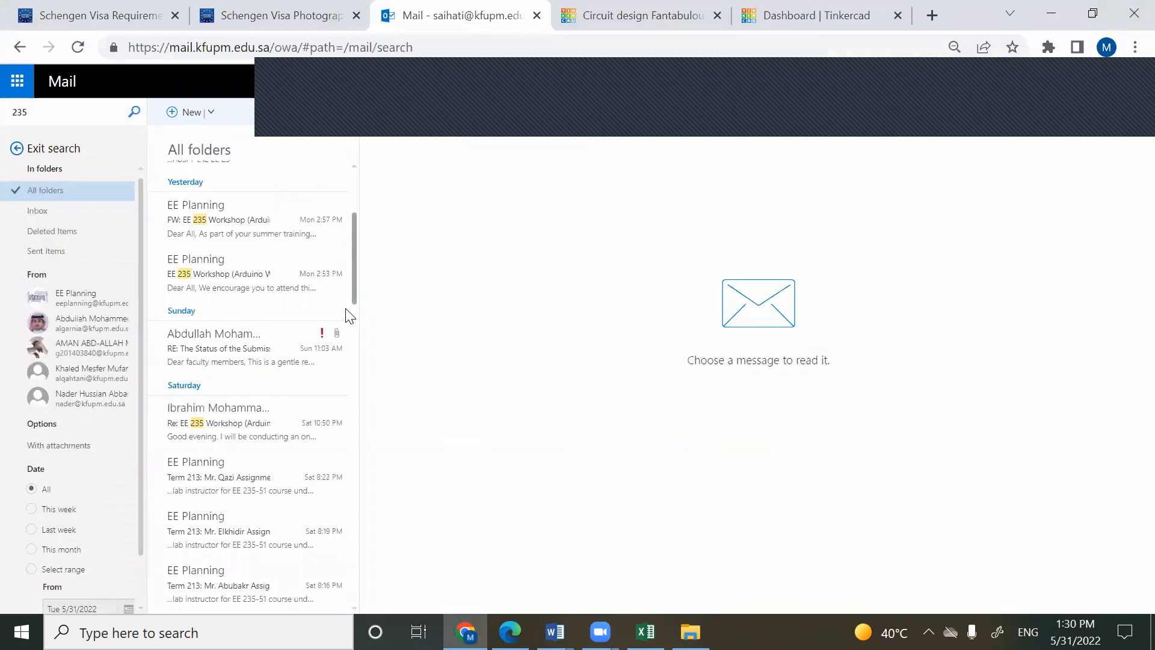
scroll(345, 360, "down", 10)
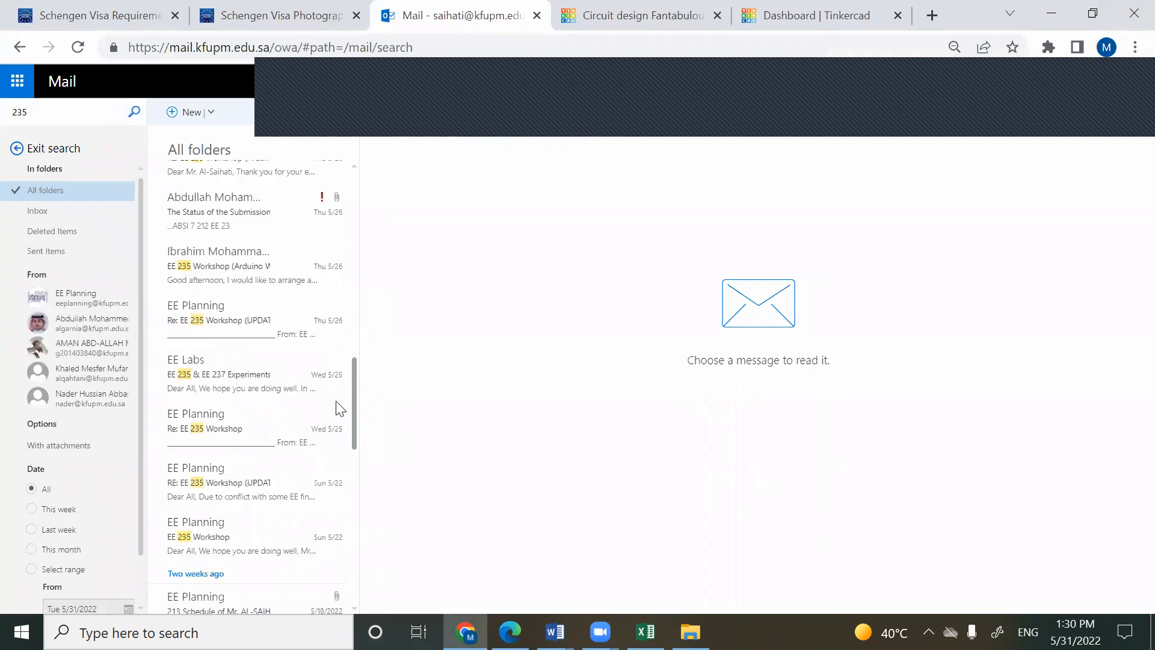
scroll(258, 379, "down", 1)
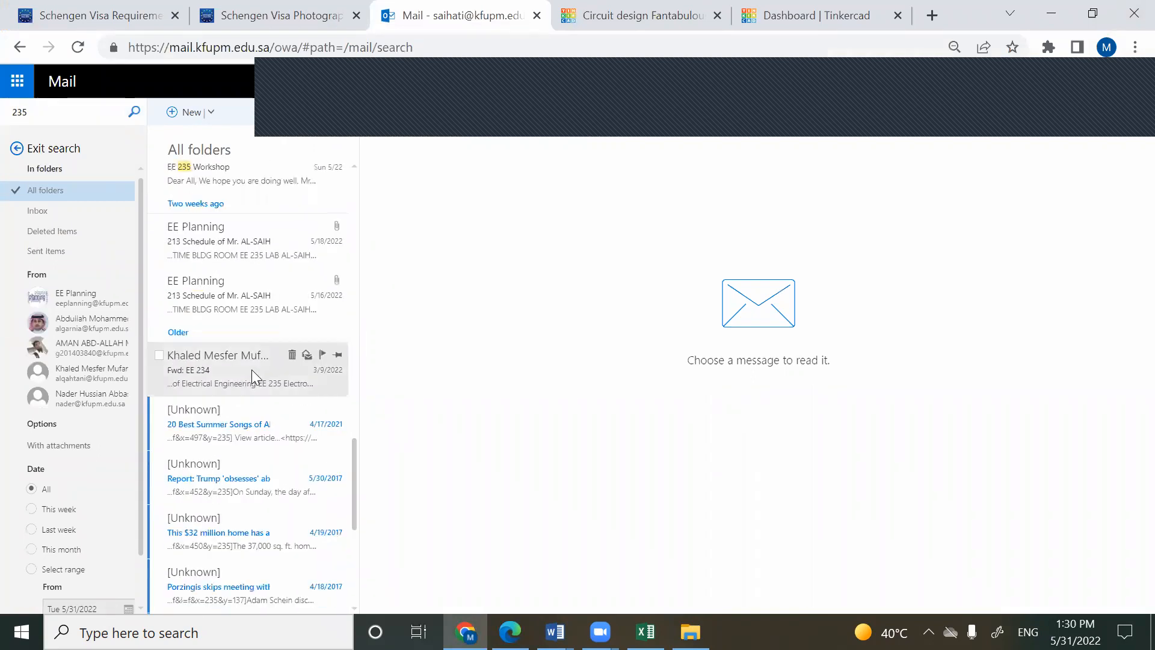
left_click(251, 369)
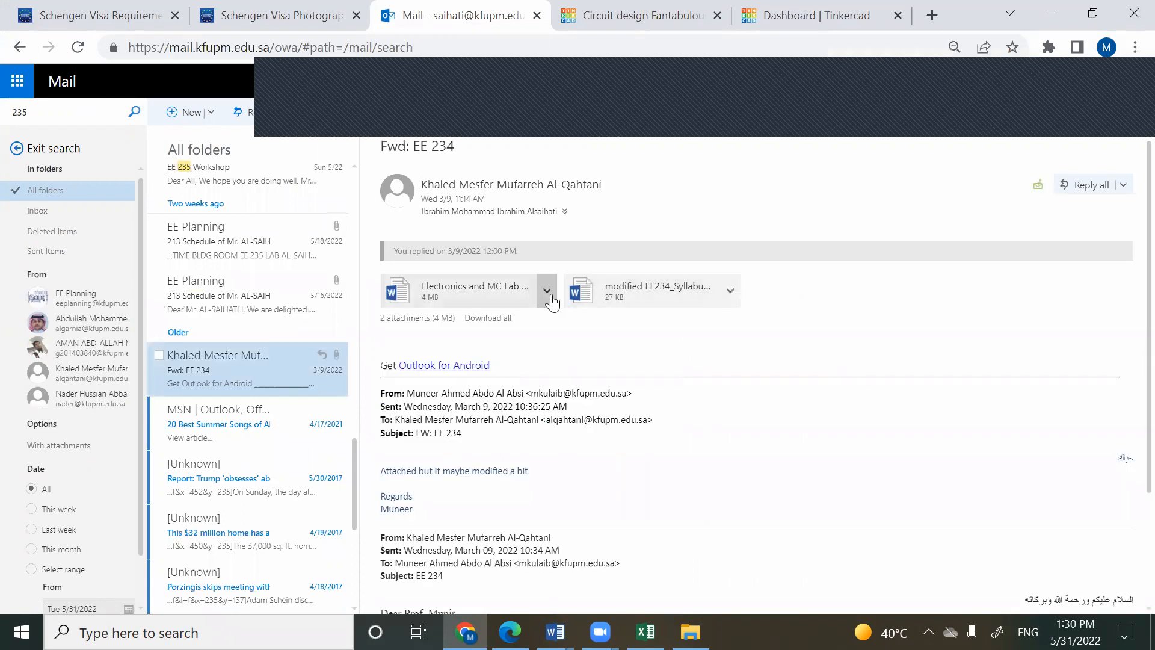
left_click(520, 307)
left_click(466, 318)
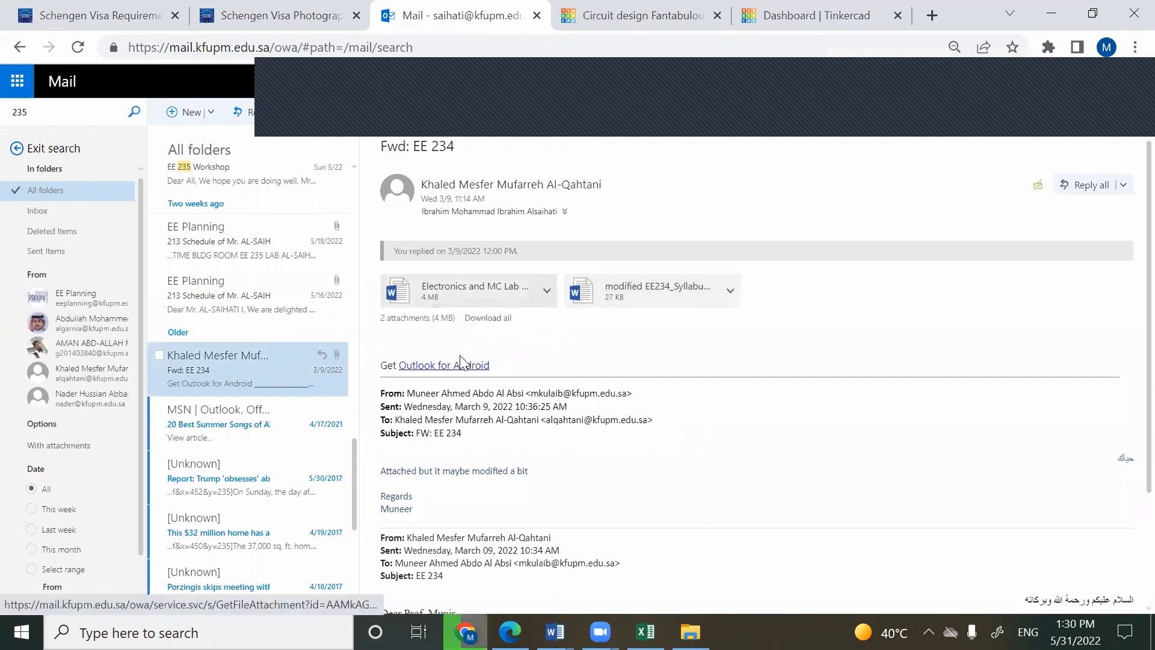
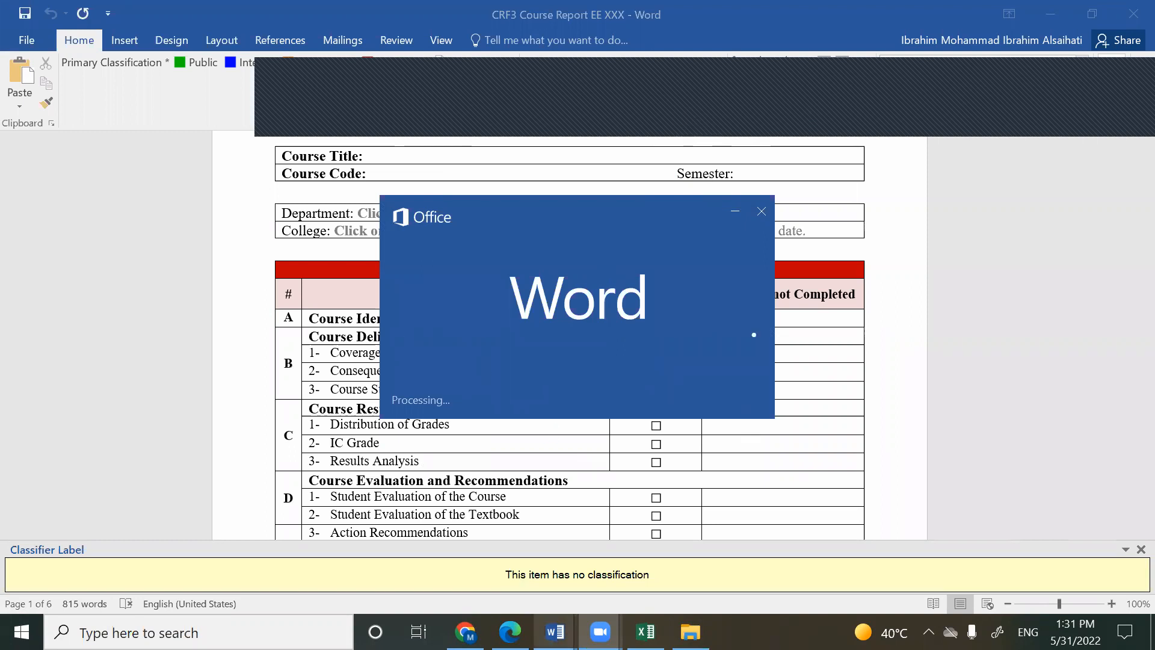
- Switch to the Electronics and MC Lab (EE235) manual in Word and enable editing
left_click(563, 629)
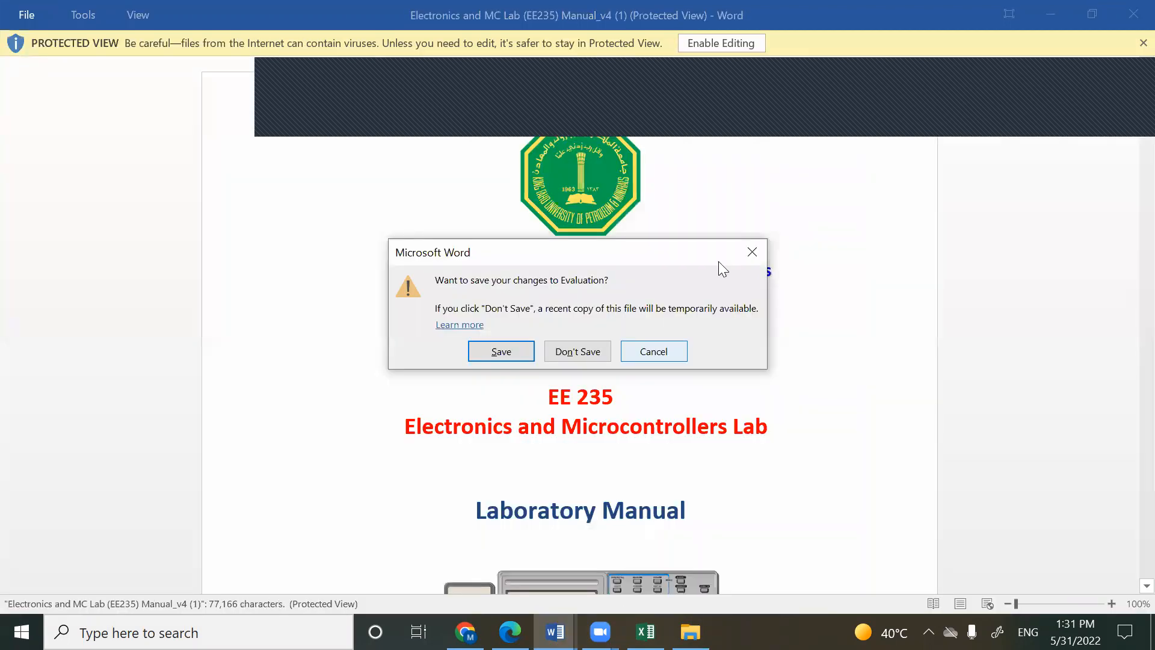
left_click(709, 48)
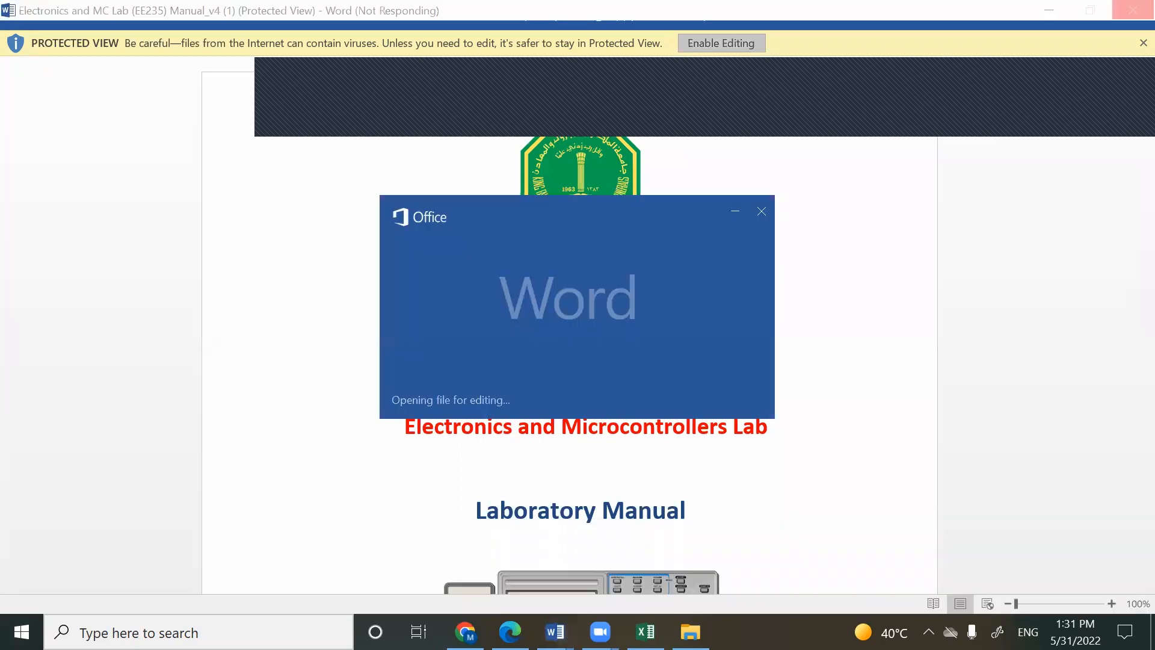
mouse_move(554, 631)
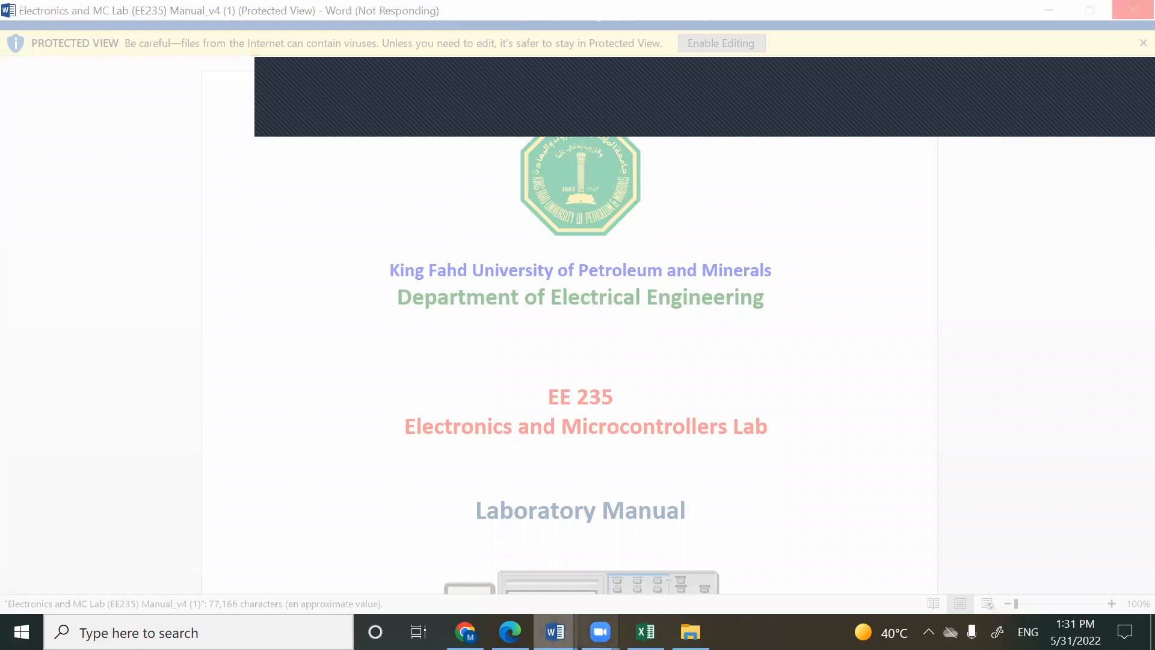
mouse_move(600, 632)
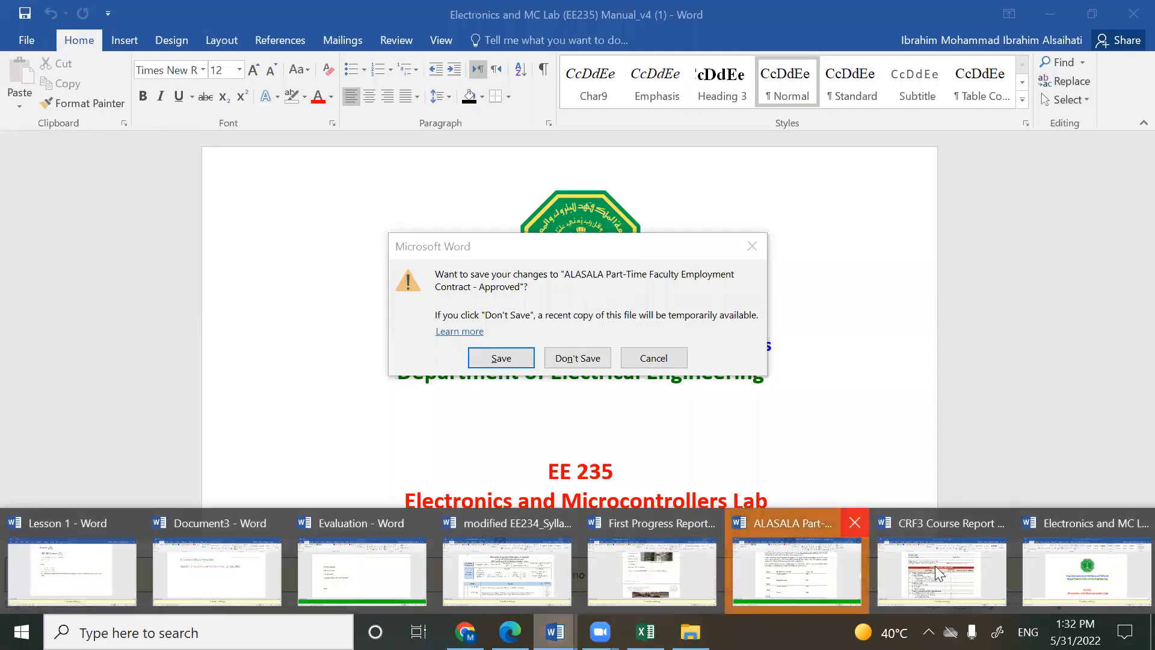
- Dismiss the Word warning and discard the changes to the ALASALA Part-Time Faculty Employment Contract document
left_click(854, 523)
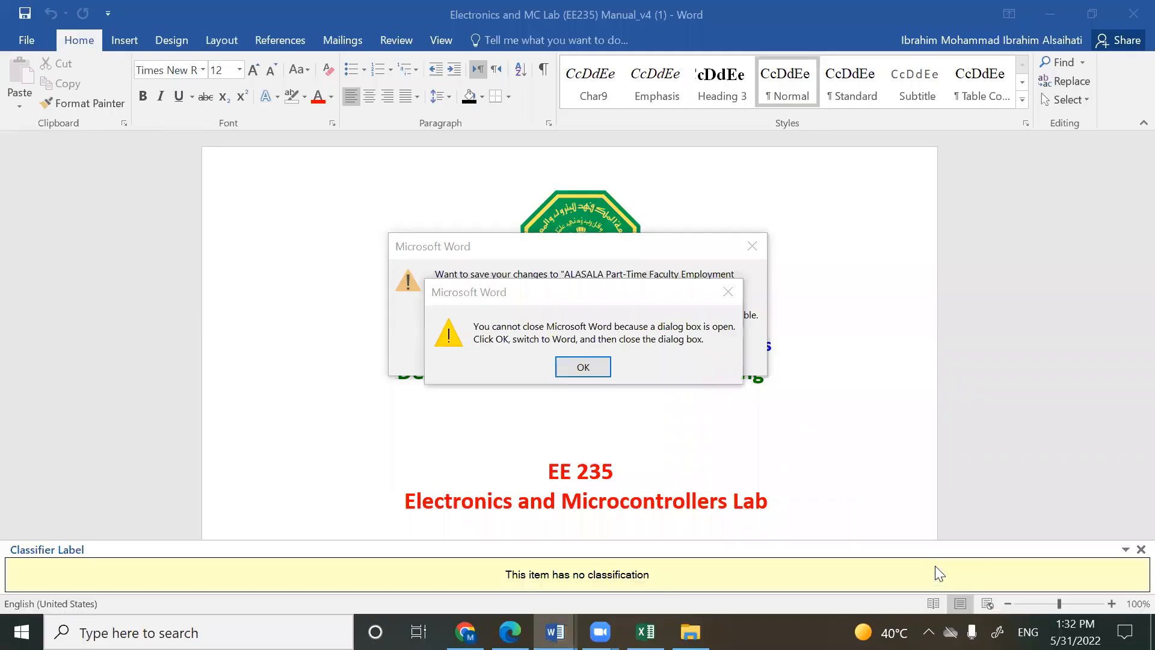
left_click(1082, 540)
left_click(583, 359)
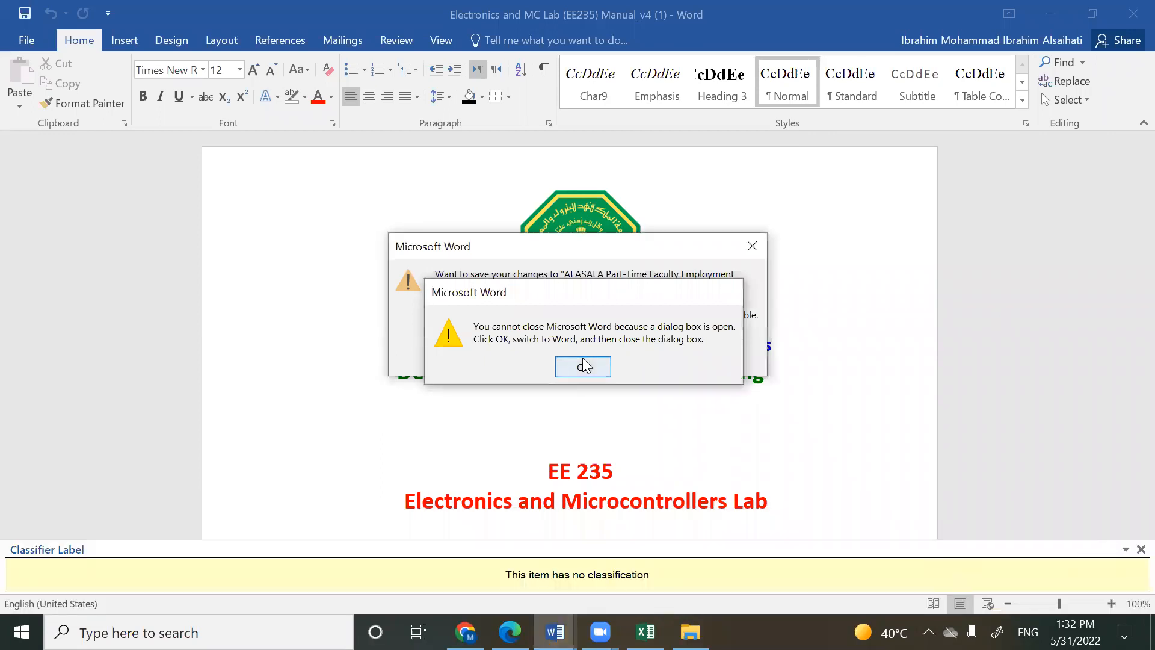
left_click(582, 357)
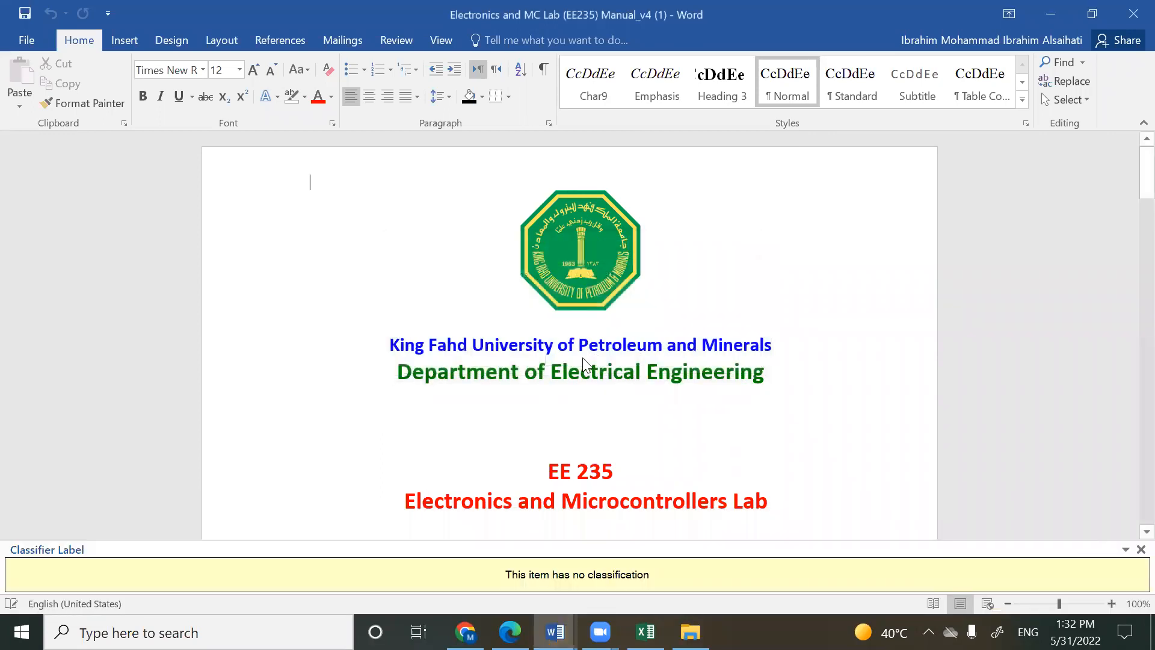
- Look through the EE 235 lab manual from the cover page to the Multisim simulation result in Figure 17
left_click(583, 359)
scroll(583, 359, "down", 7)
left_click(603, 327)
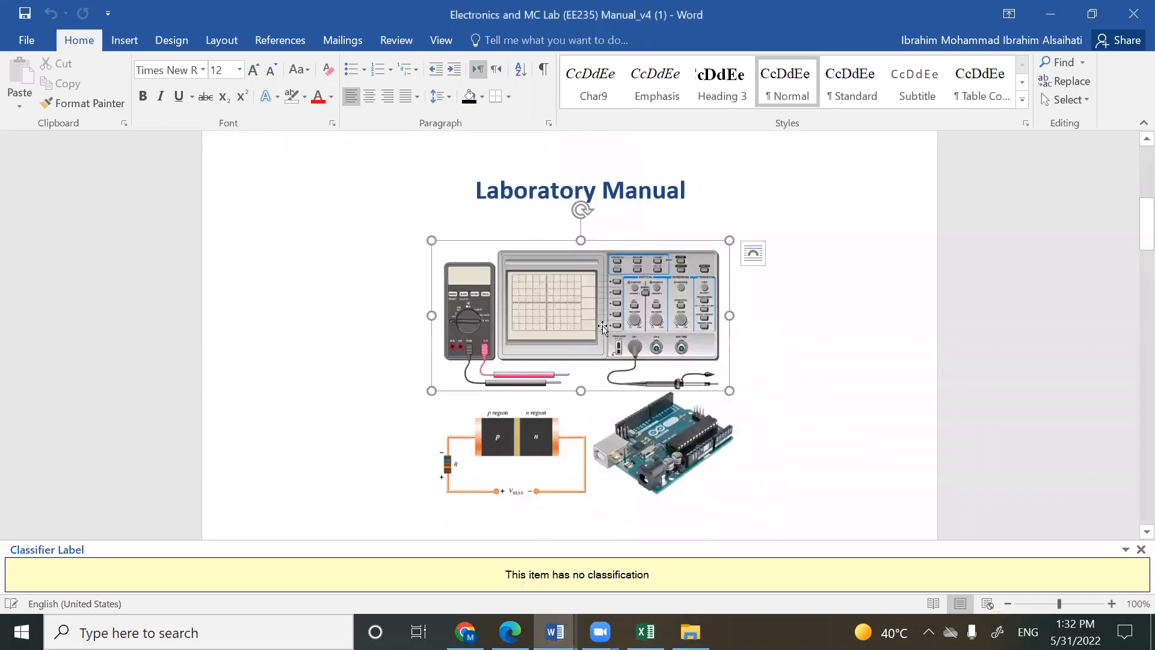
scroll(603, 326, "down", 20)
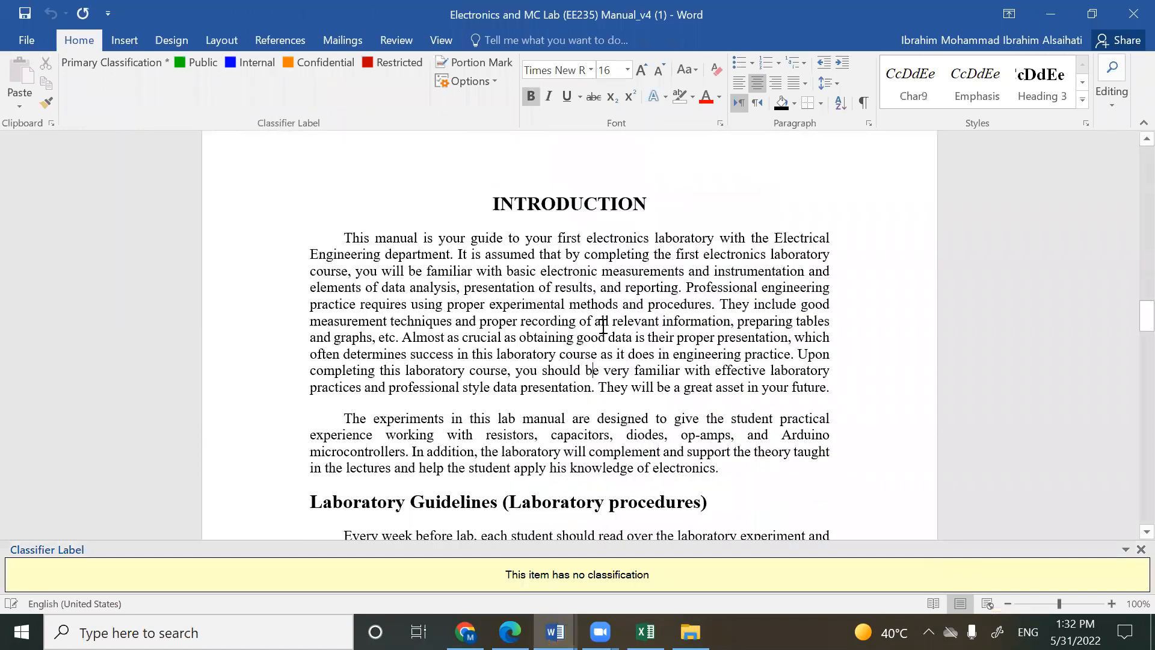
scroll(603, 327, "down", 15)
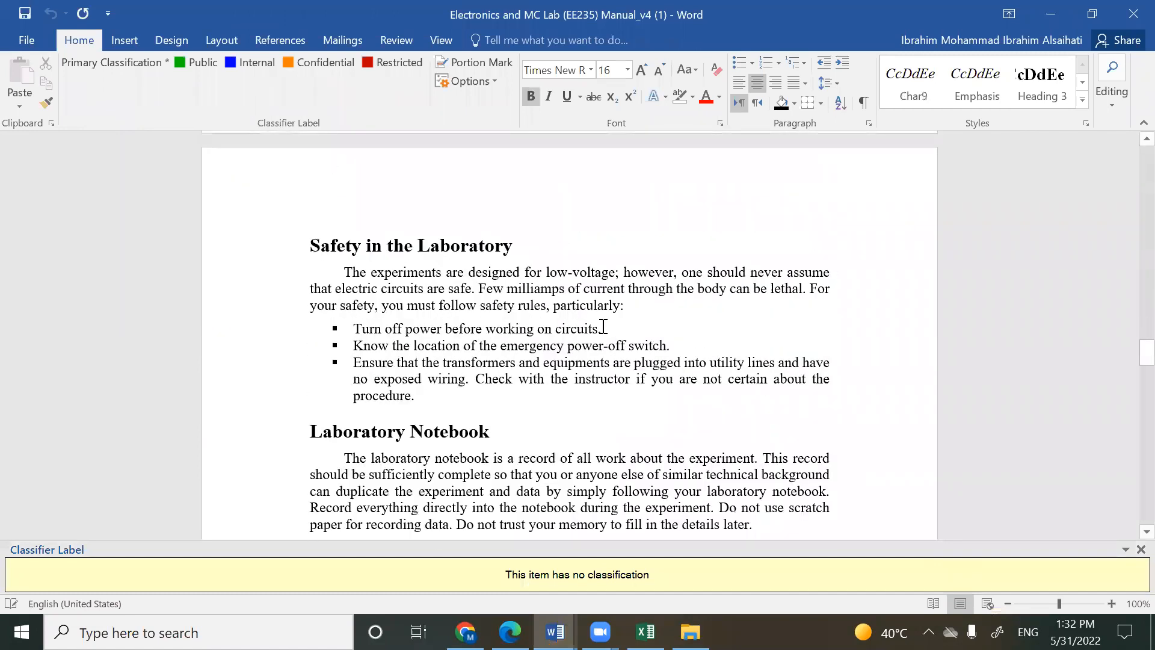
scroll(603, 326, "down", 20)
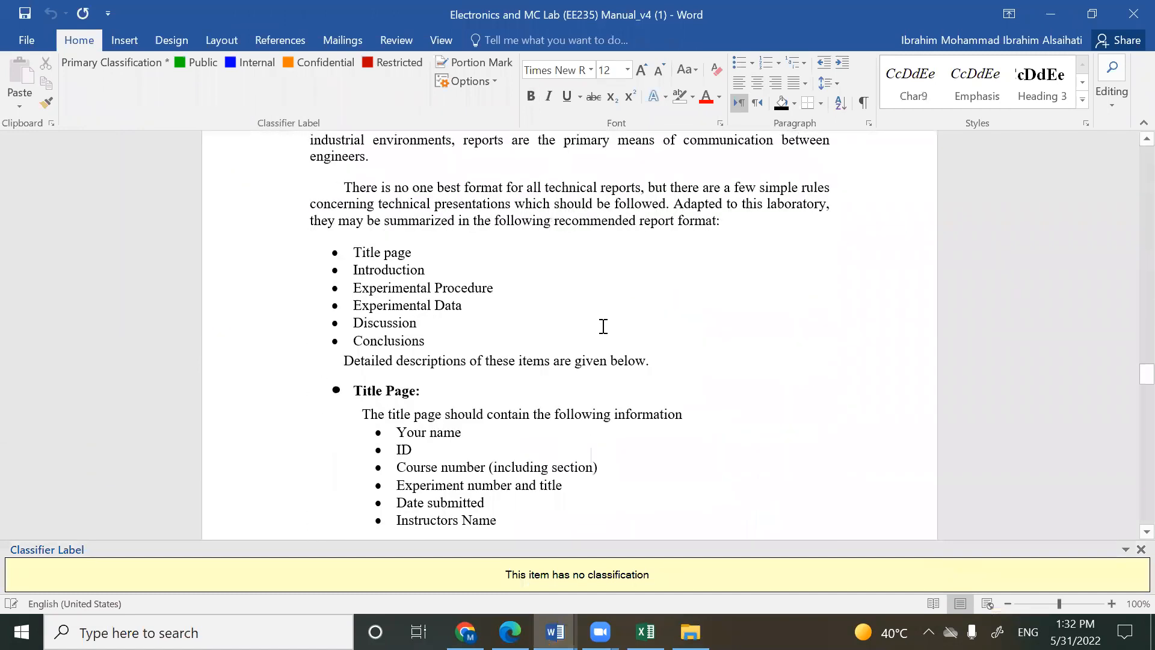
scroll(603, 326, "down", 20)
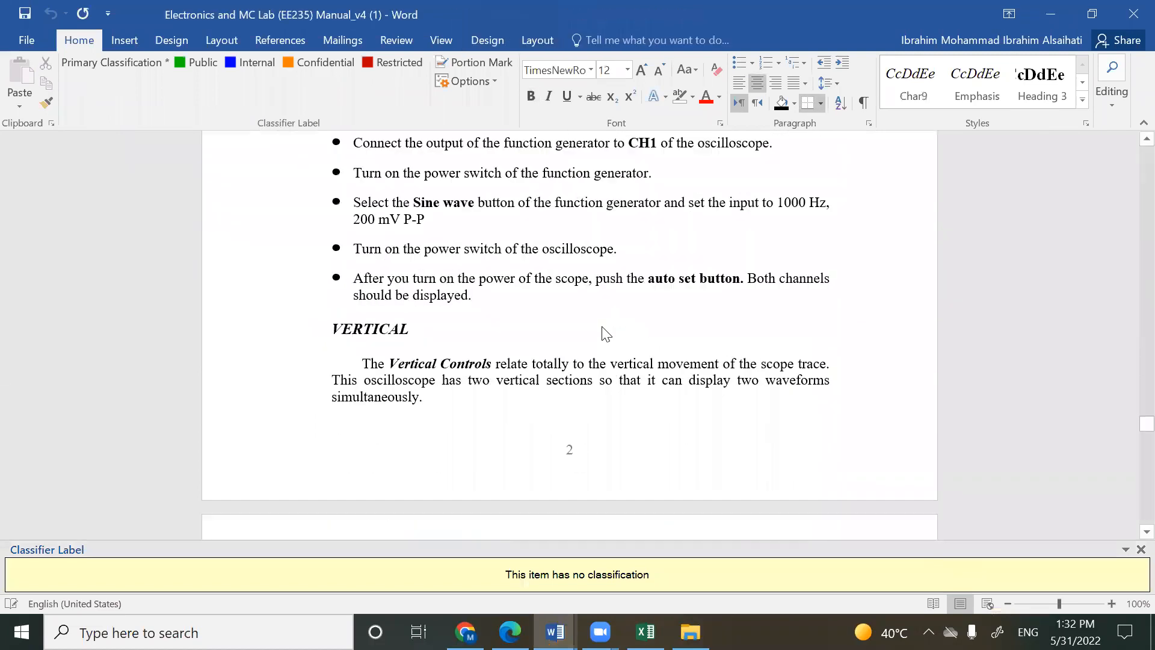
scroll(603, 327, "down", 10)
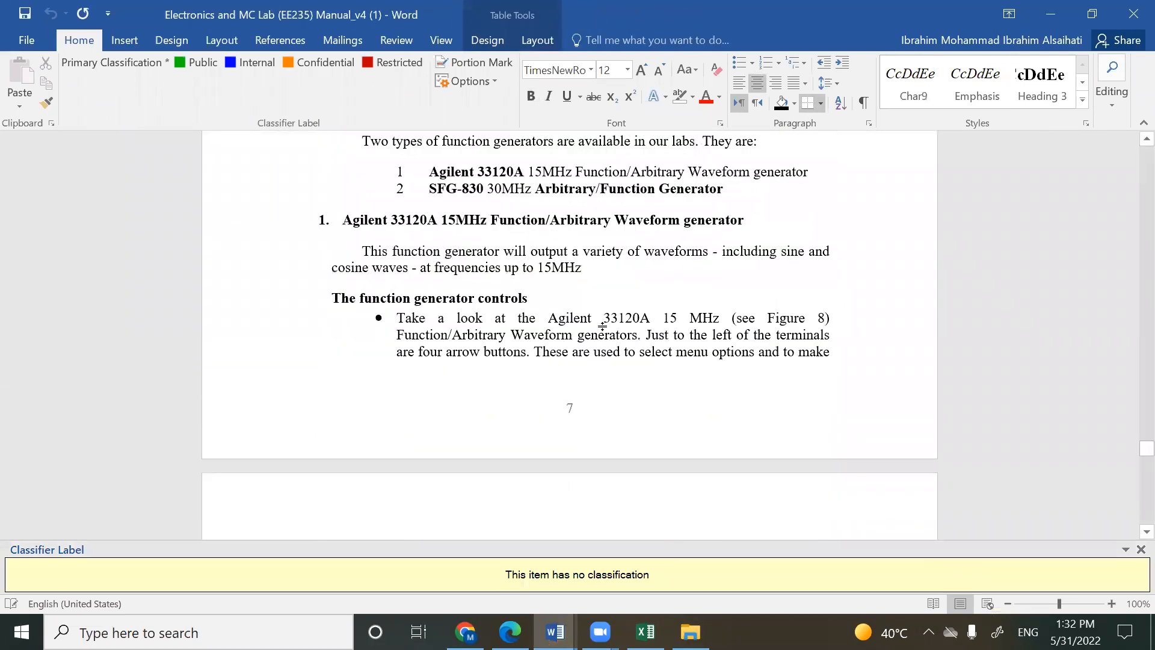
scroll(603, 326, "down", 20)
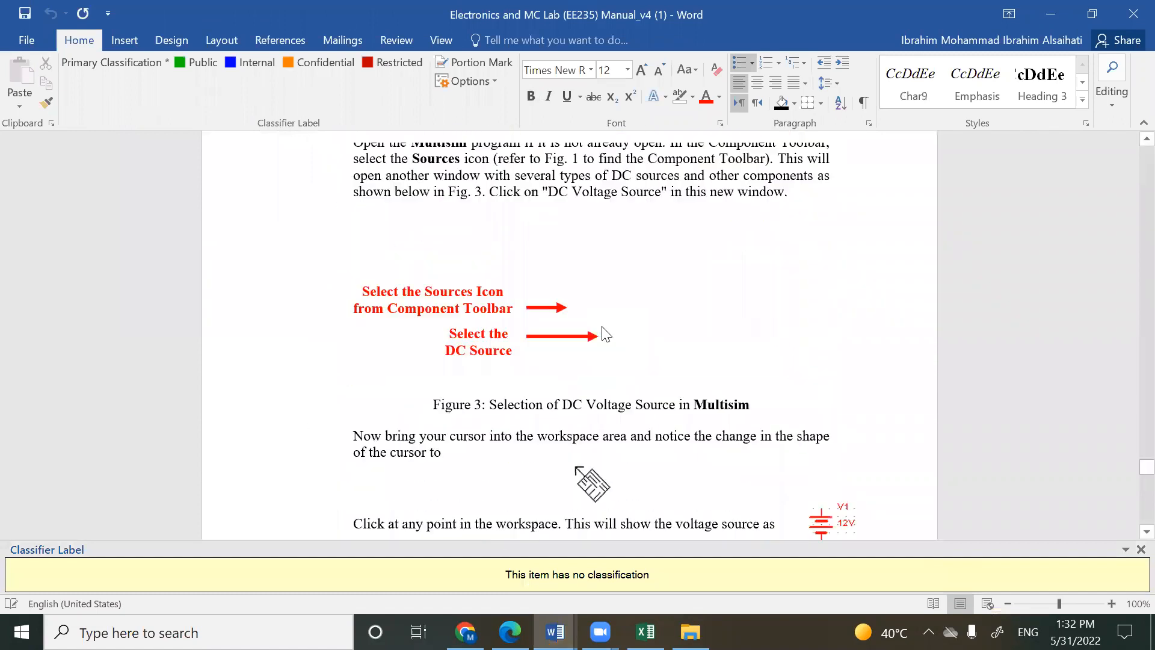
scroll(602, 327, "down", 20)
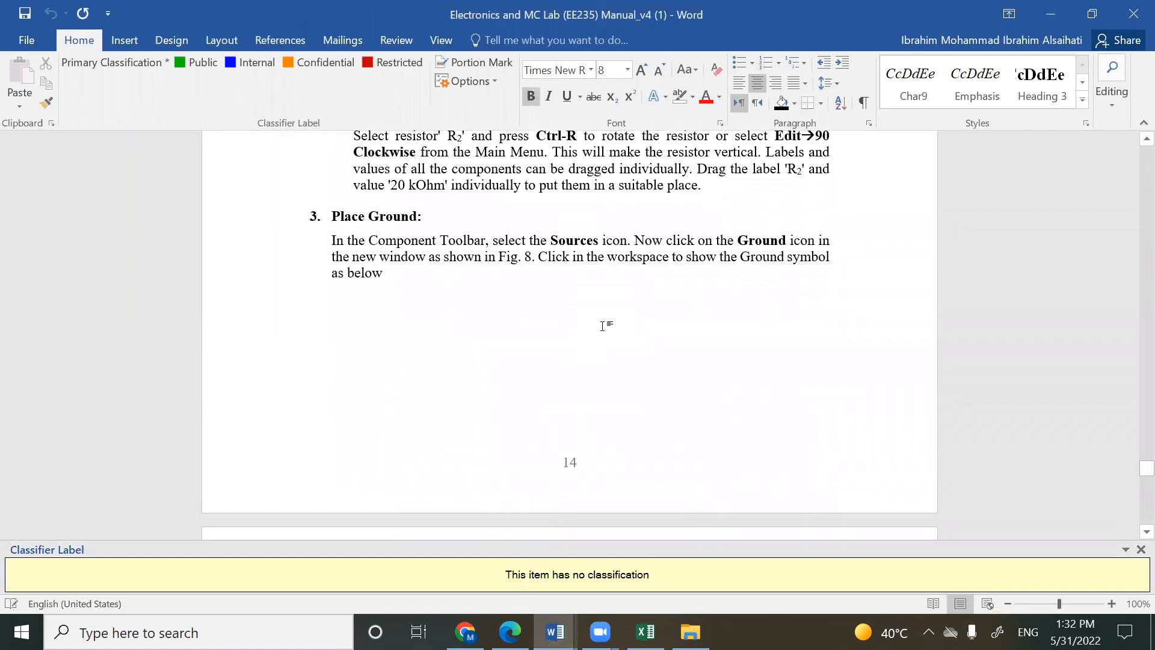
scroll(603, 327, "down", 20)
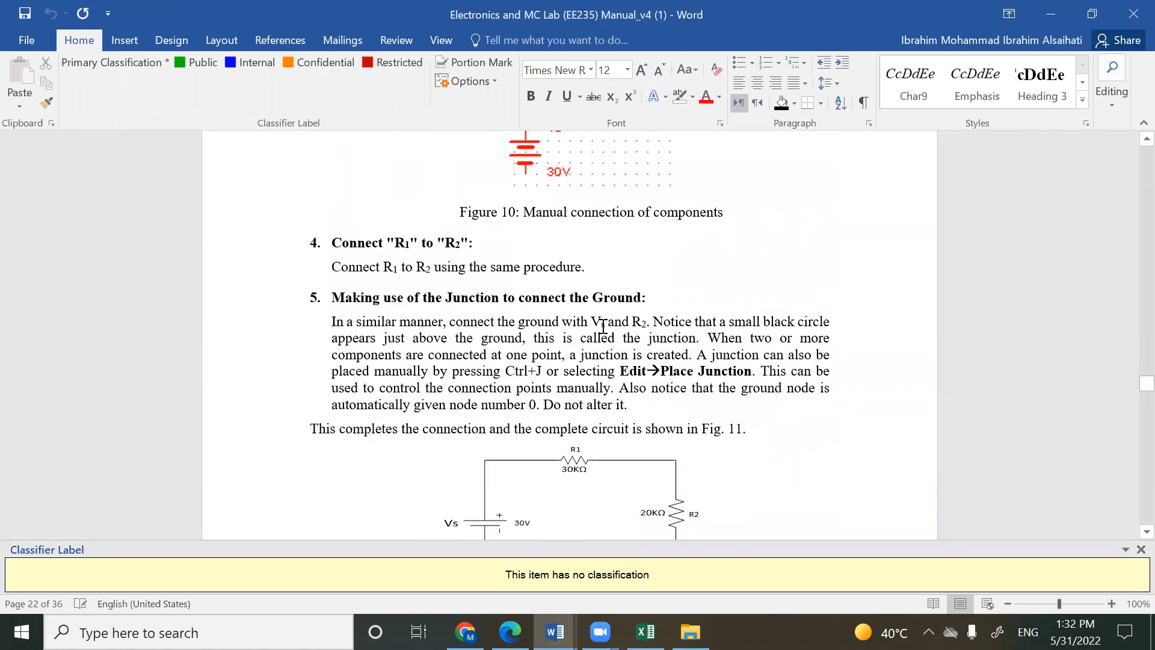
scroll(603, 327, "down", 20)
left_click(603, 329)
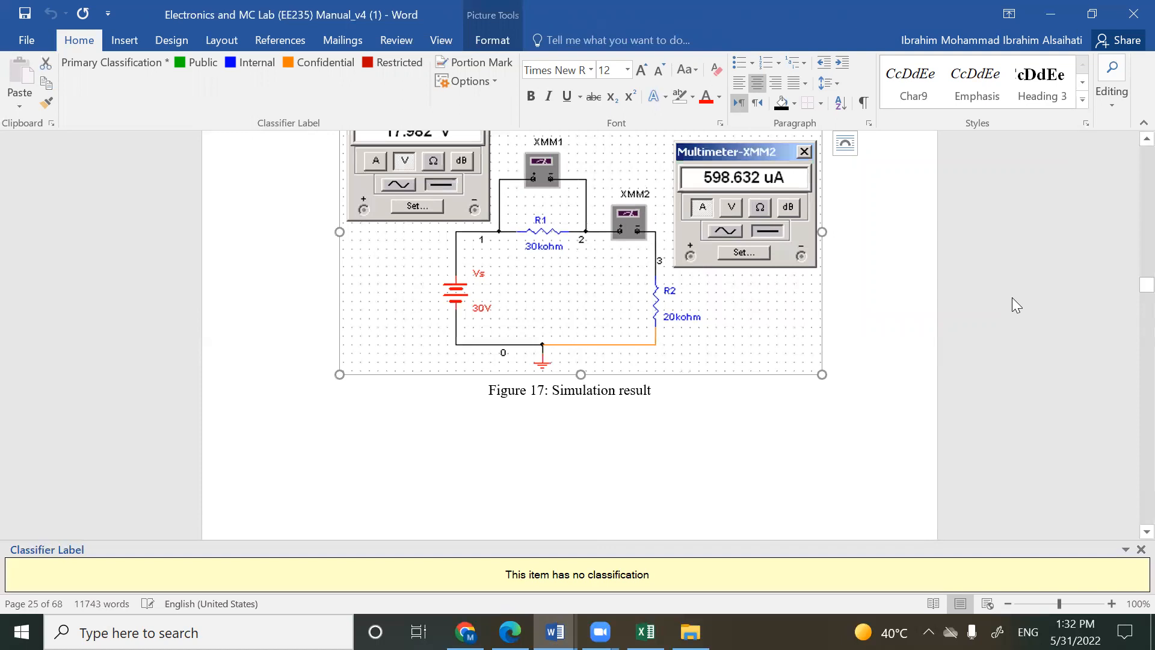
- Search the lab manual for the text "ARDUIDNO"
key("ctrl+f")
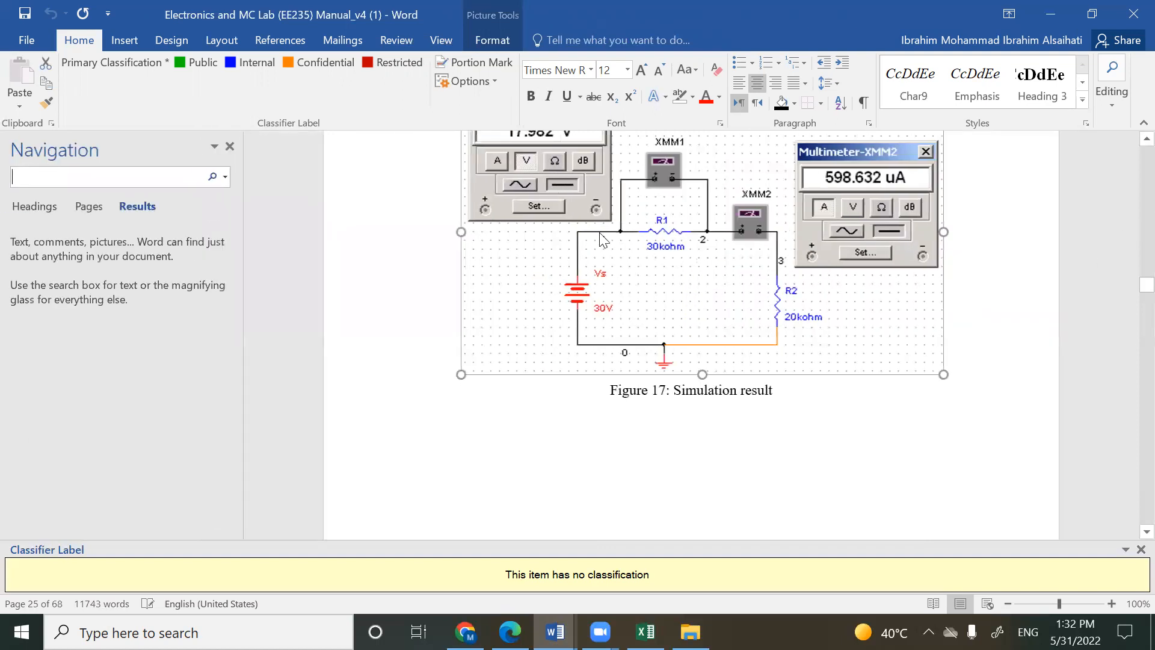
left_click(583, 263)
key("ctrl+f")
type("ARDUIDNO")
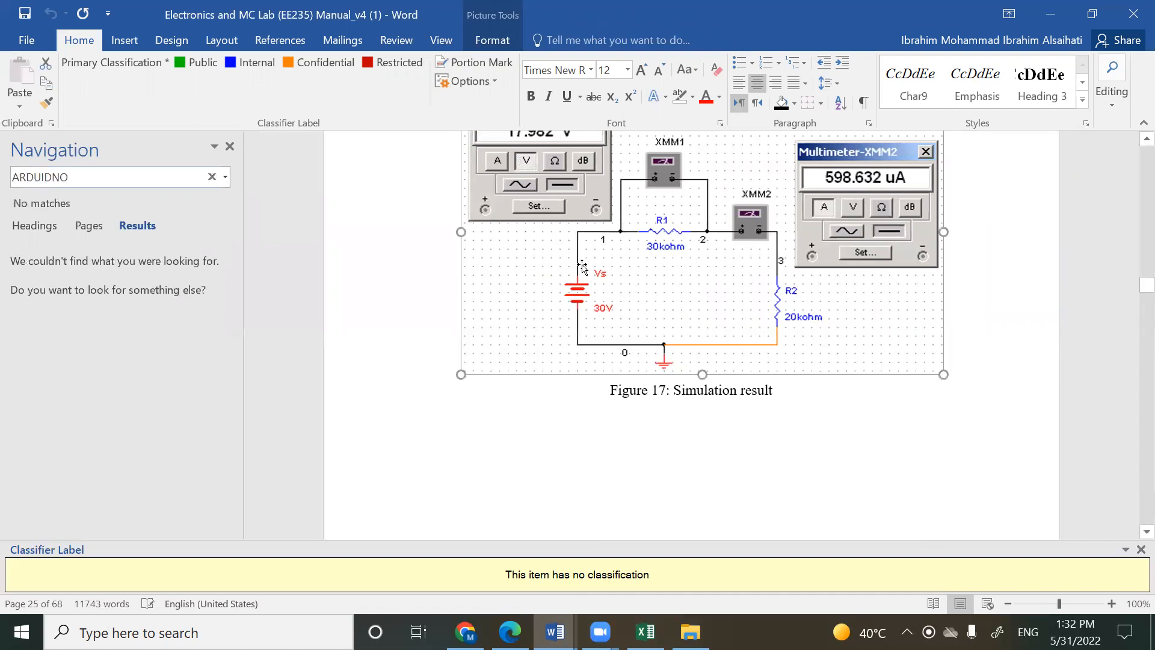
- Close the document search and look through the manual from Figure 17 to the temperature sensing code
key("Escape")
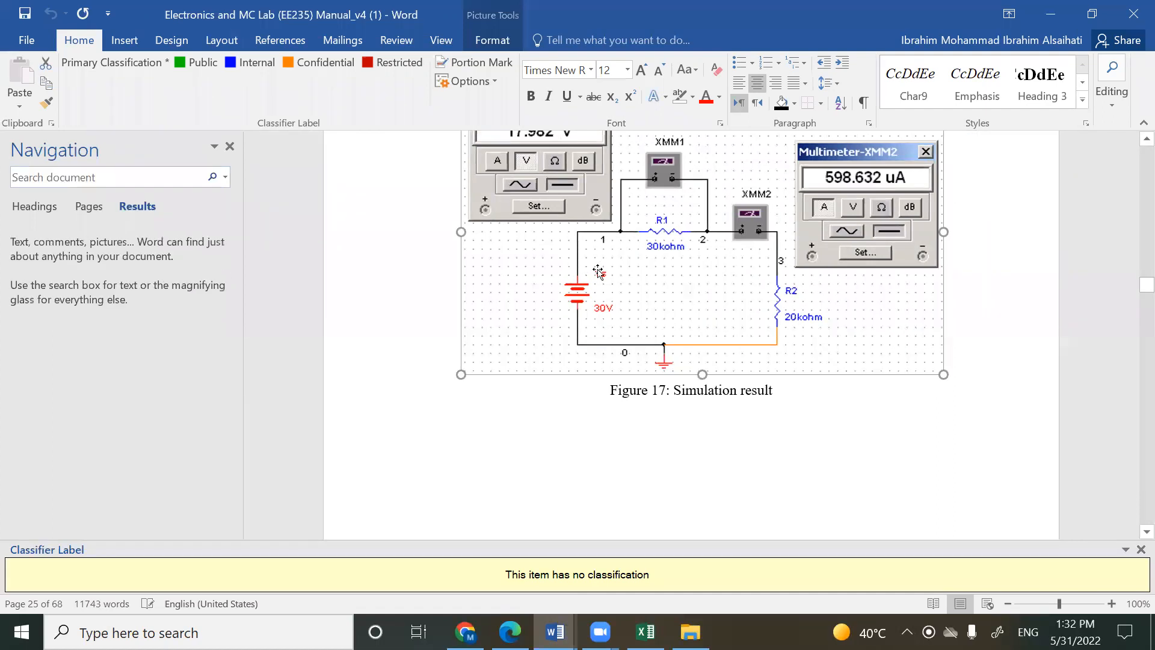
left_click(229, 147)
left_click(370, 407)
scroll(369, 407, "down", 20)
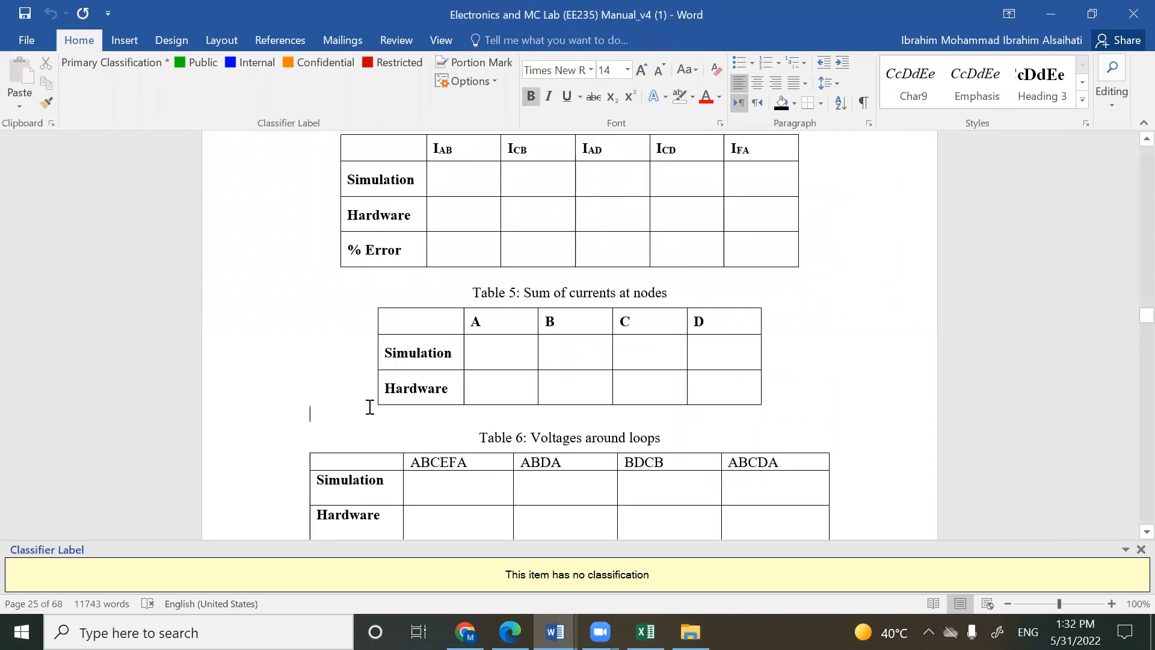
scroll(370, 407, "down", 20)
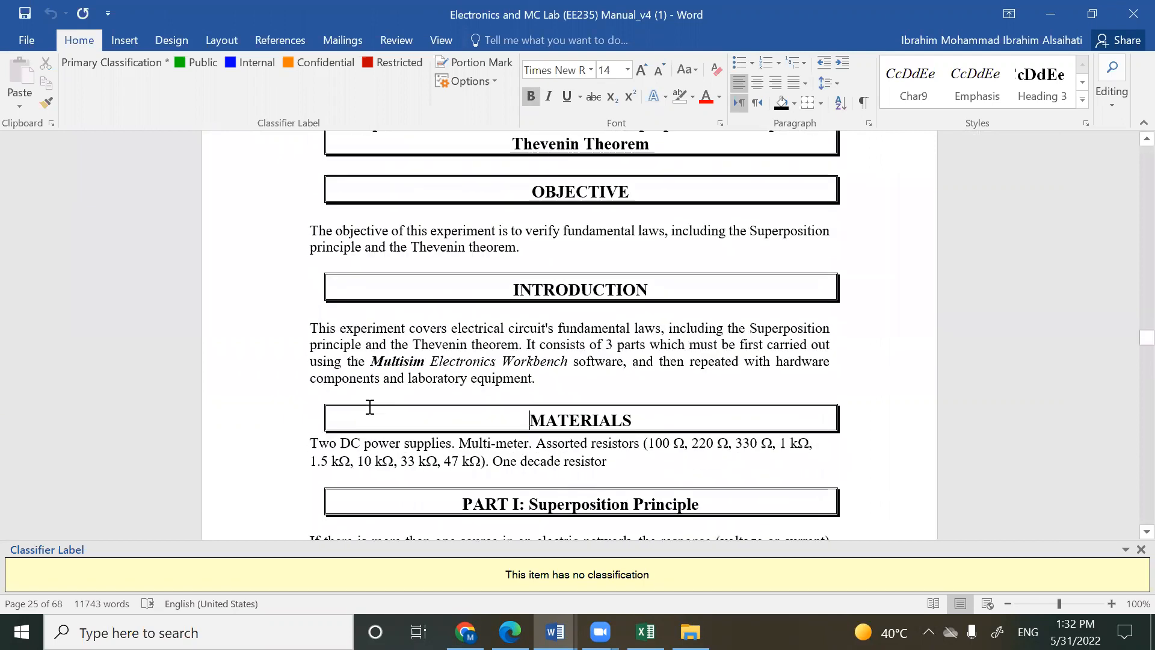
scroll(369, 407, "down", 15)
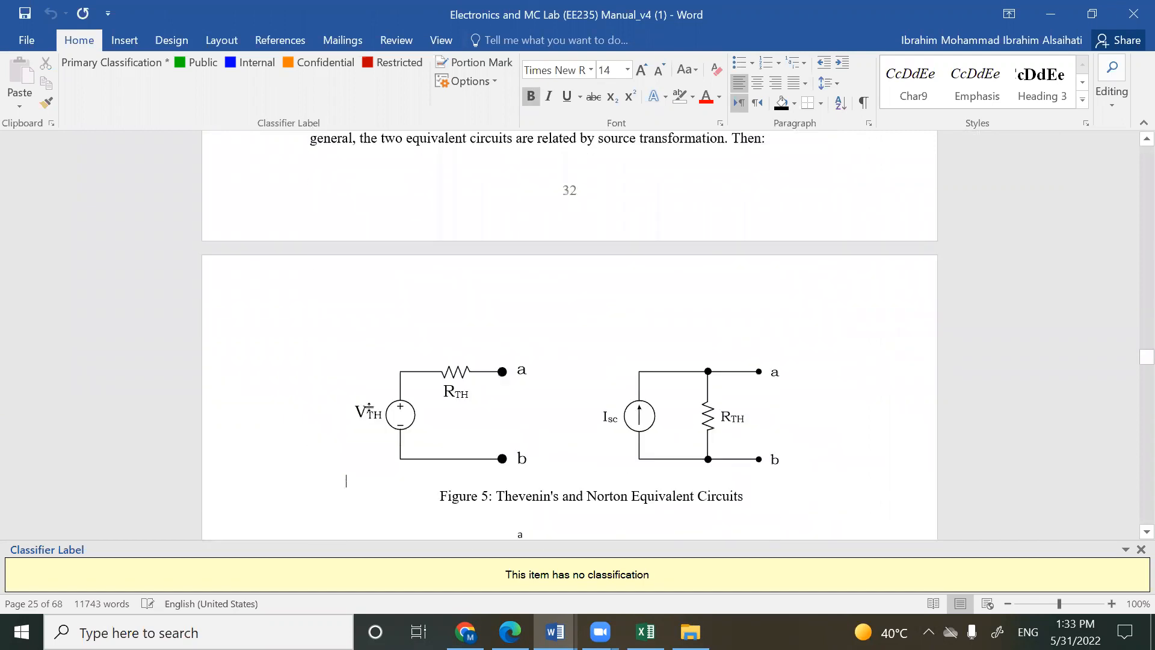
scroll(369, 407, "down", 10)
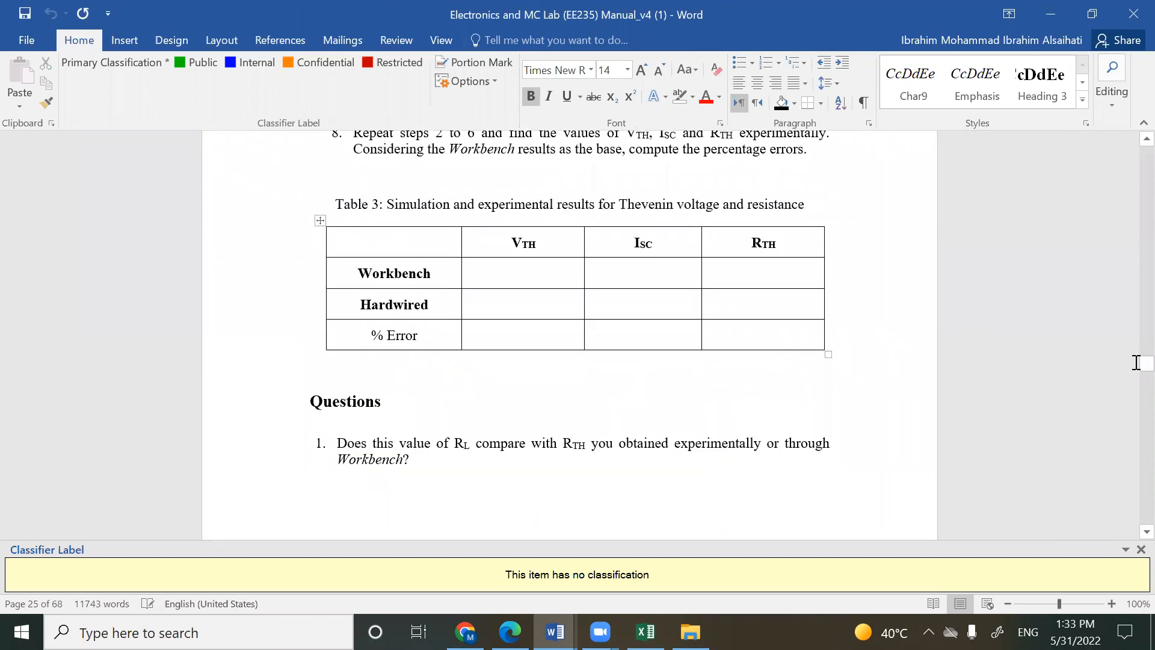
left_click_drag(1146, 362, 1120, 414)
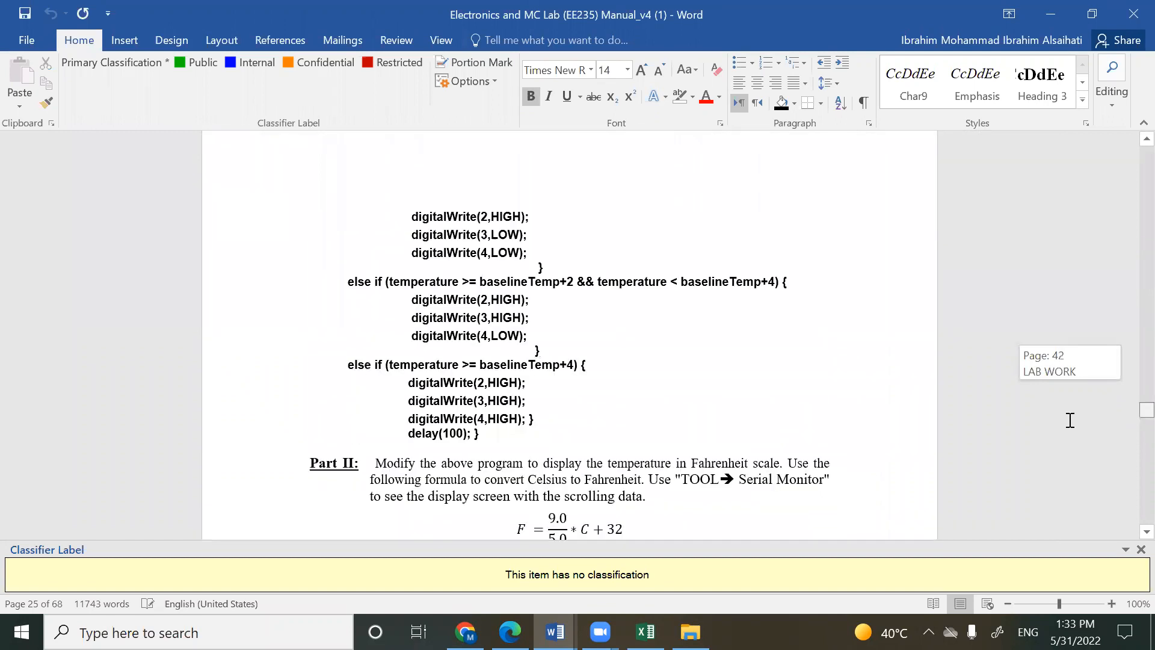
scroll(998, 438, "up", 5)
left_click(990, 439)
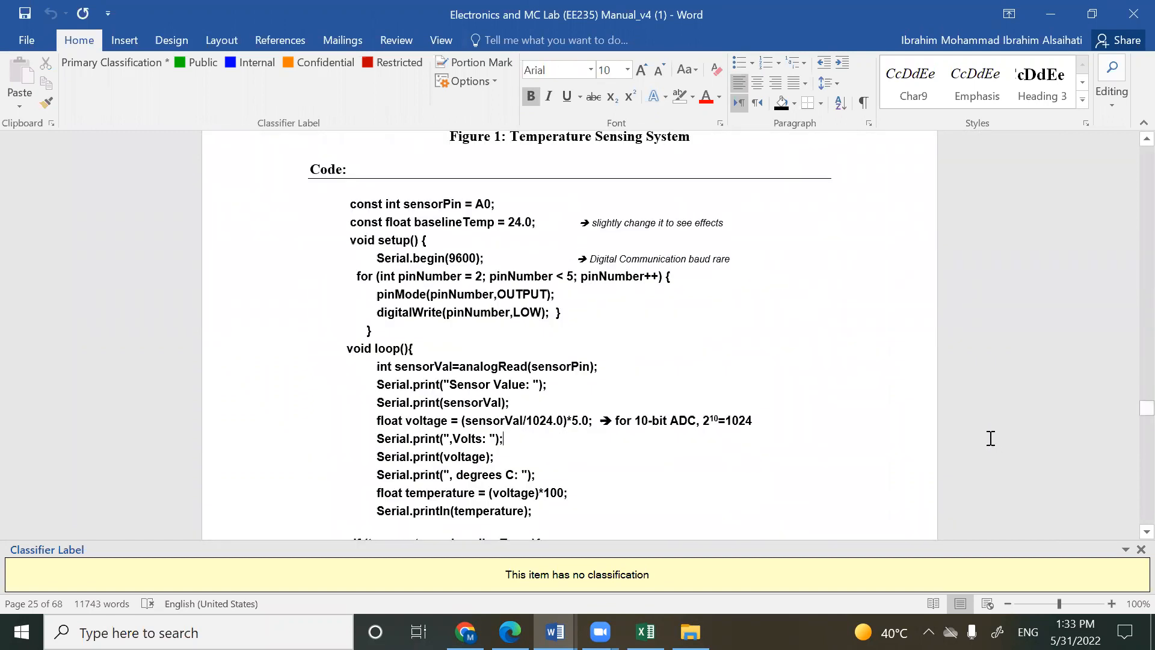
- Go back through the lab manual to the title block of Experiment # 5 Introduction to Arduino Microcontrollers
key("Page_Up")
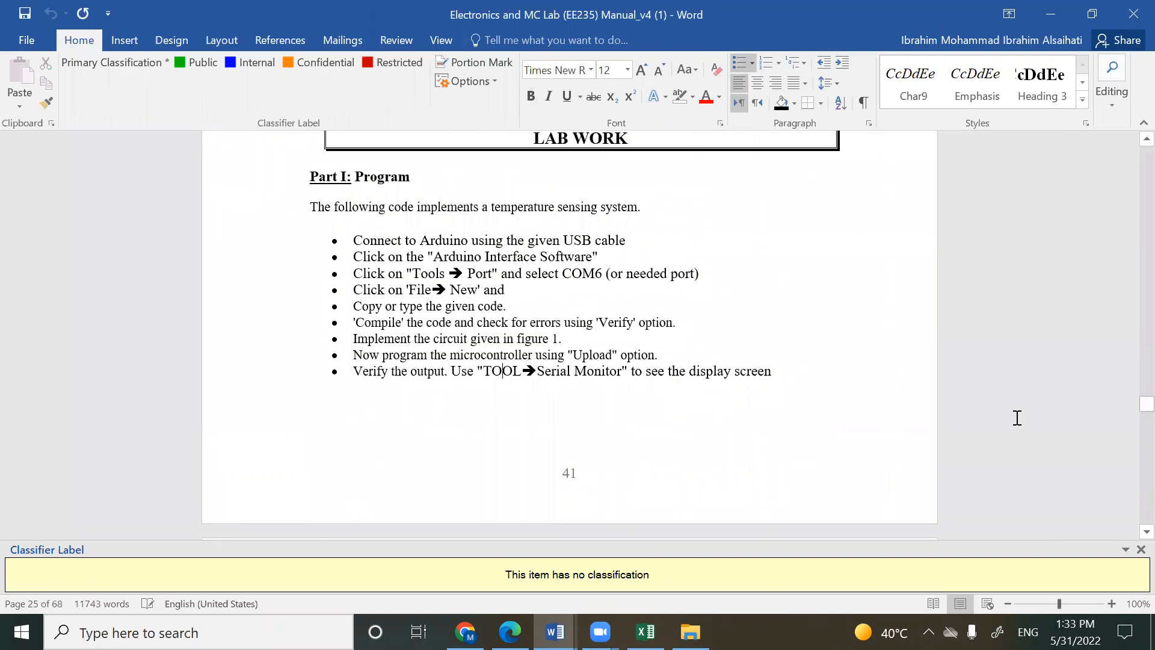
key("Page_Up")
key("Page_Up")
key("Page_Up")
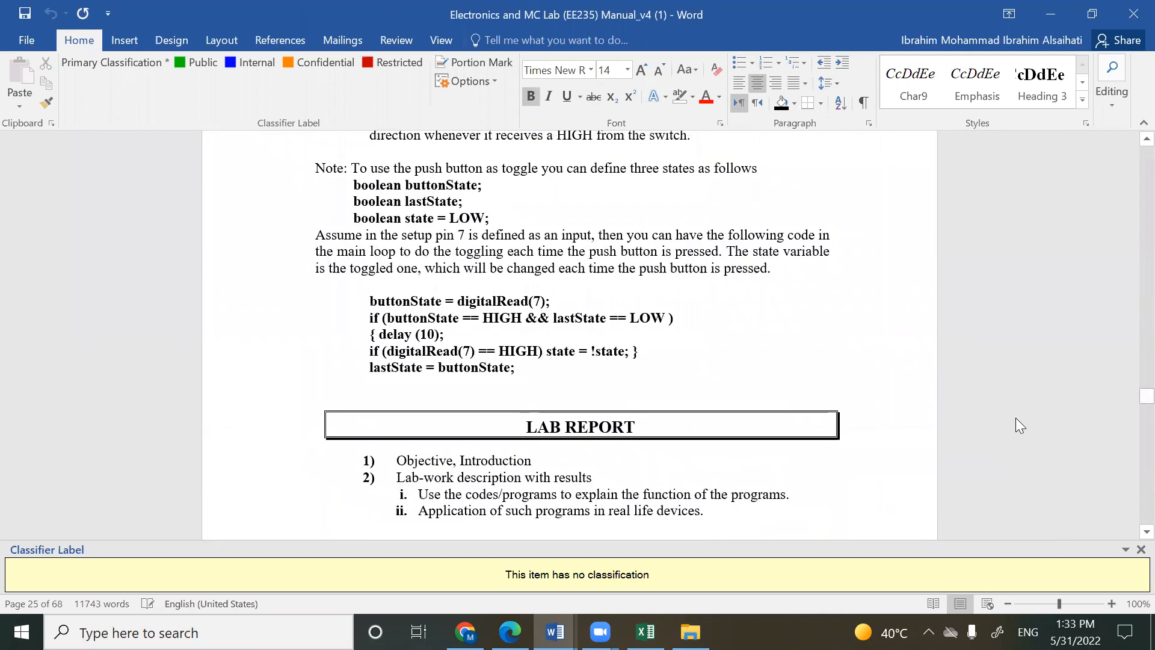
key("Page_Up")
key("Page_Up")
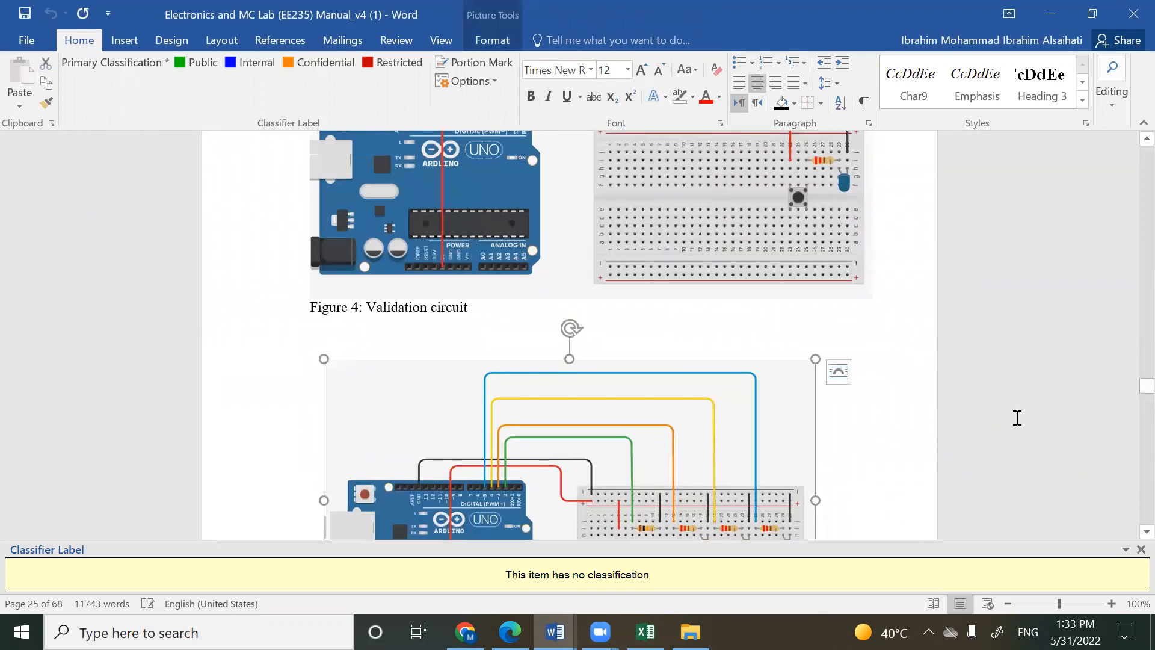
key("Page_Up")
key("Page_Up")
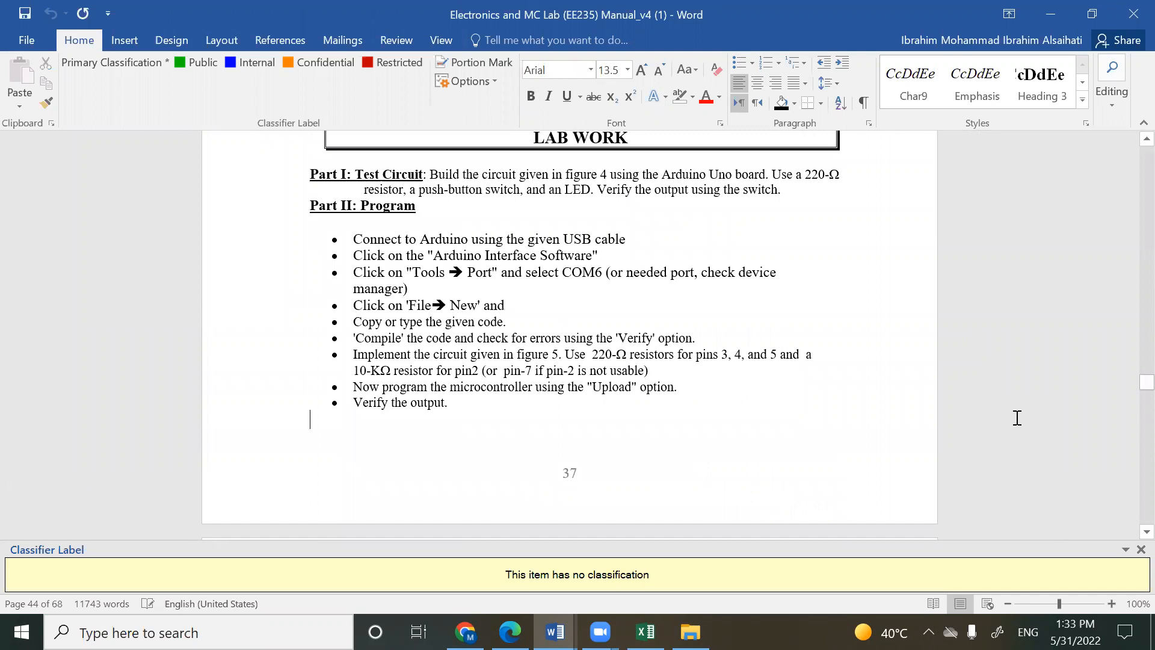
key("Page_Up")
key("Page_Up")
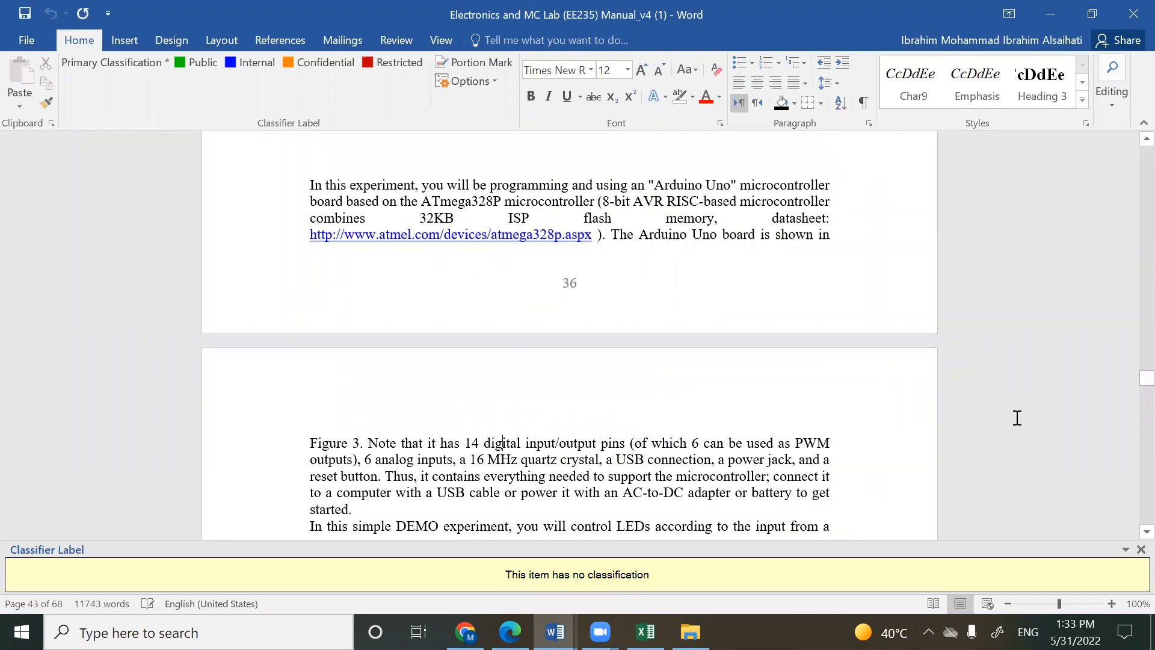
key("Page_Up")
key("Page_Up")
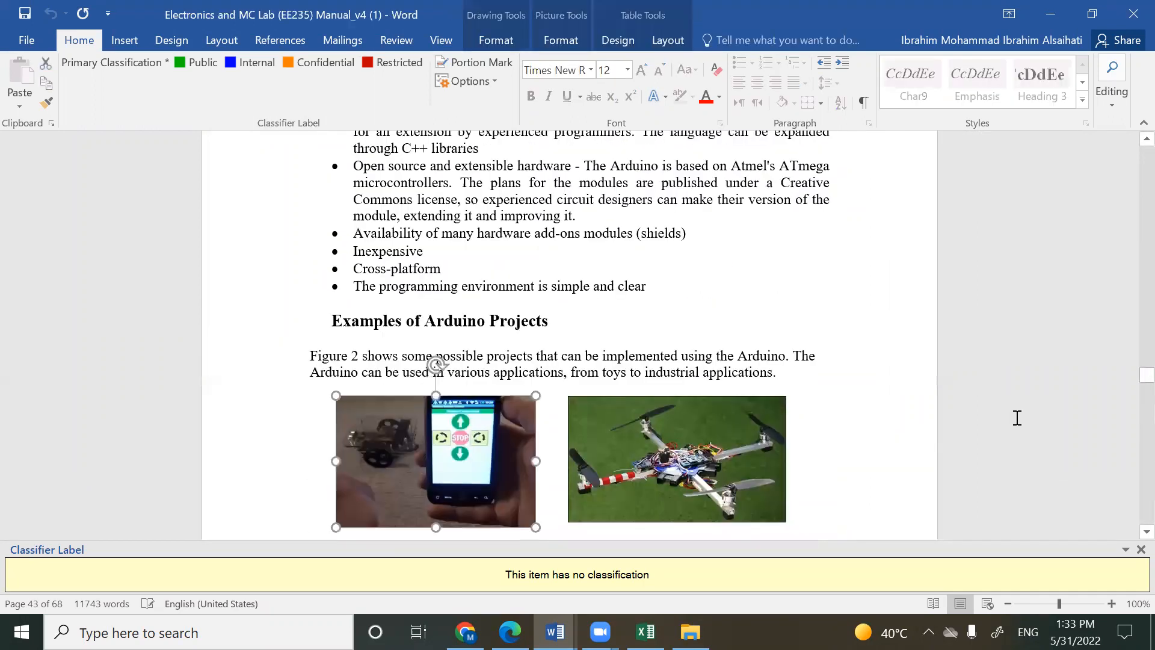
key("Page_Up")
key("Page_Up")
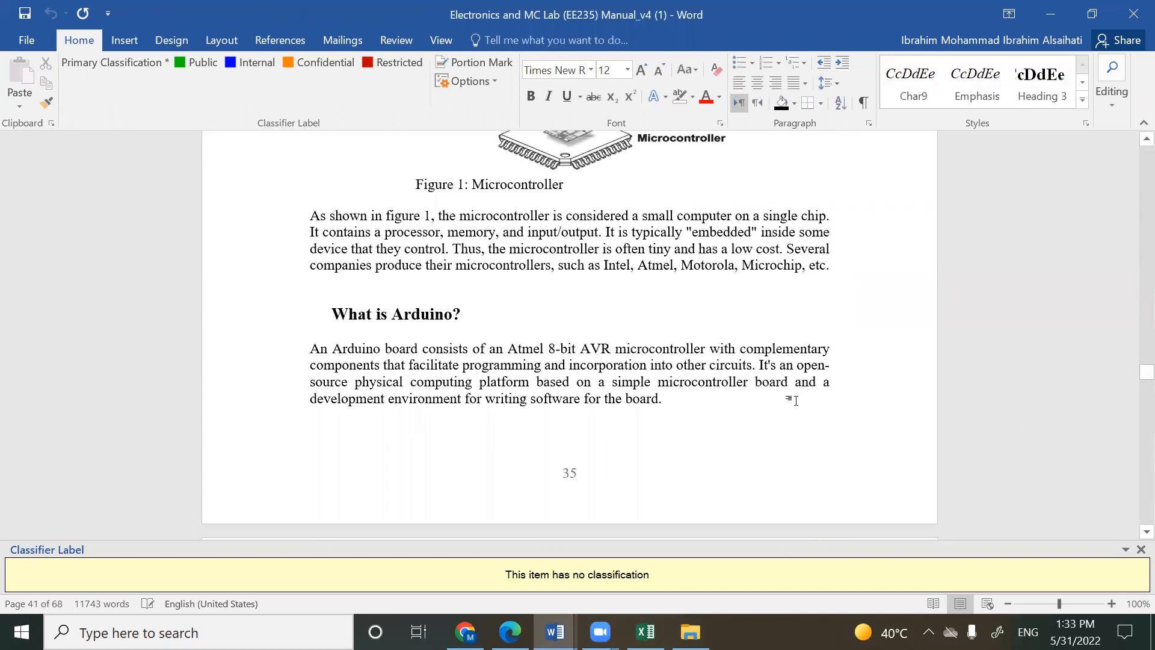
key("Page_Up")
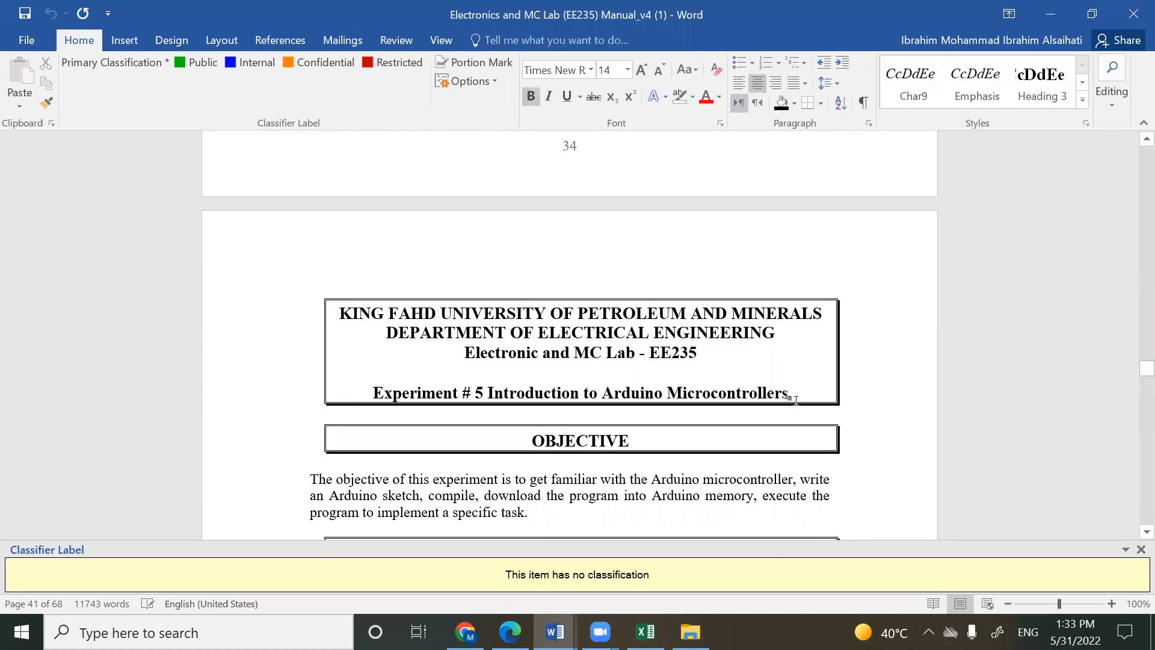
- Look through Experiment # 5 from its objective to the Arduino UNO board in Figure 3 and the materials list
key("Page_Down")
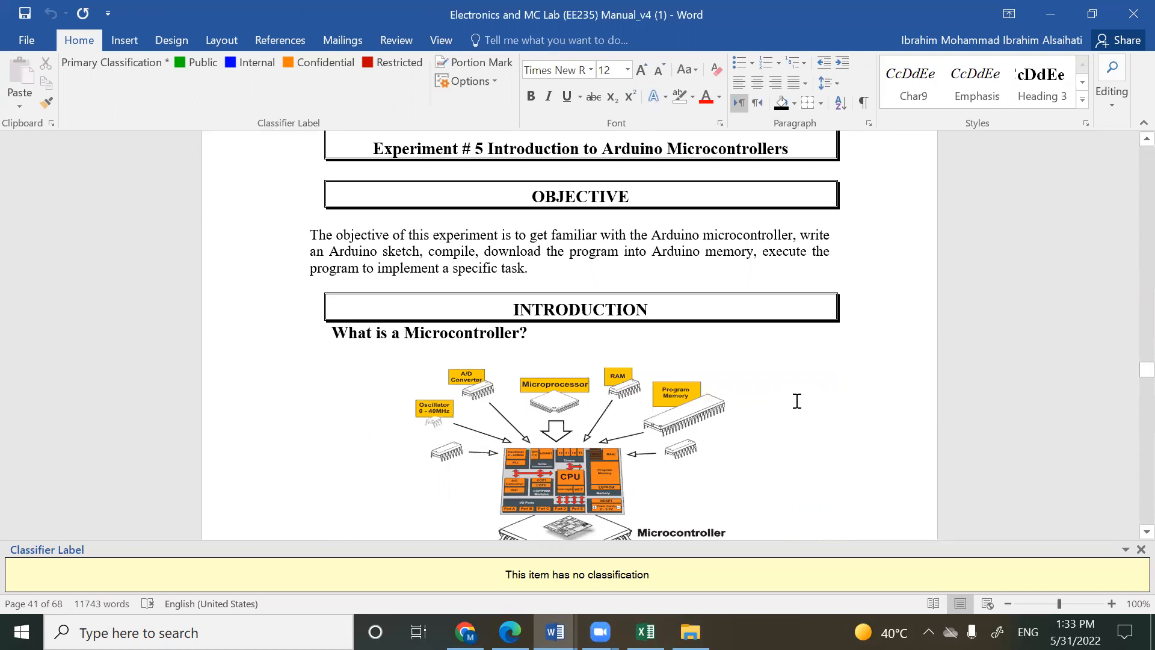
key("Page_Down")
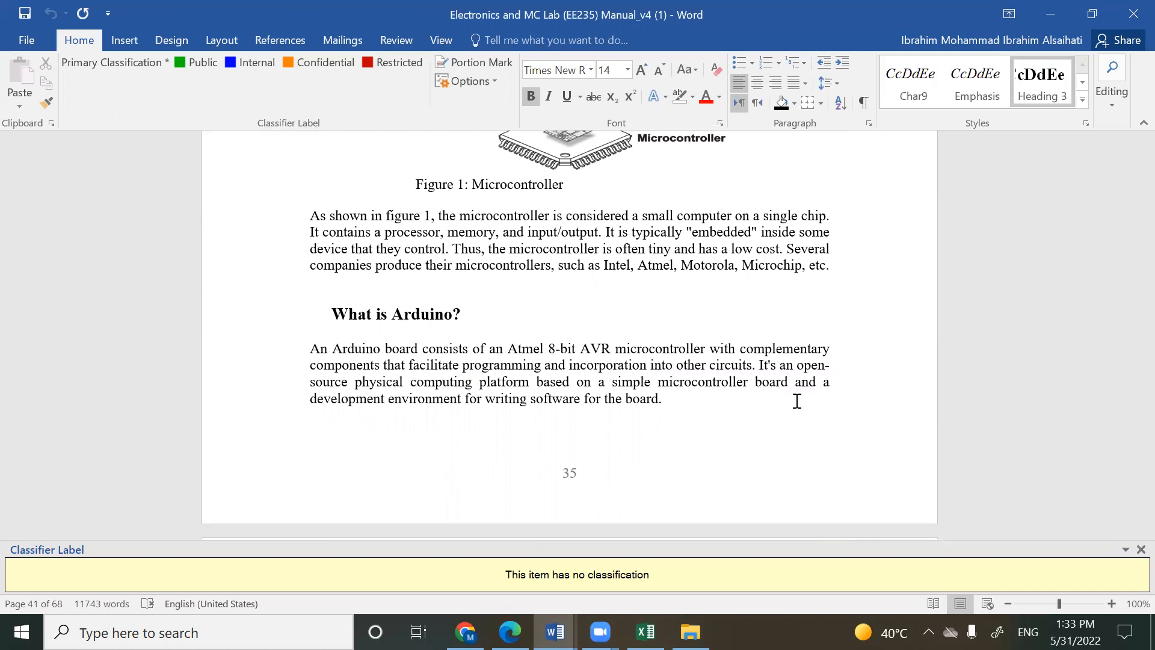
key("Page_Down")
key("Page_Down")
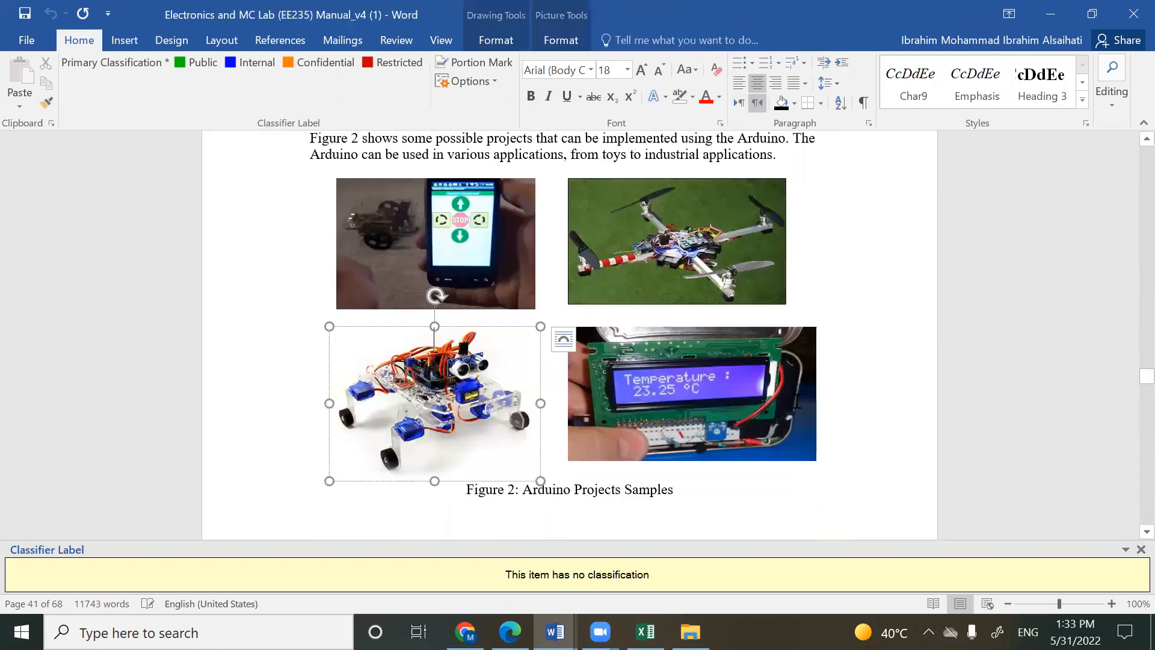
key("Page_Down")
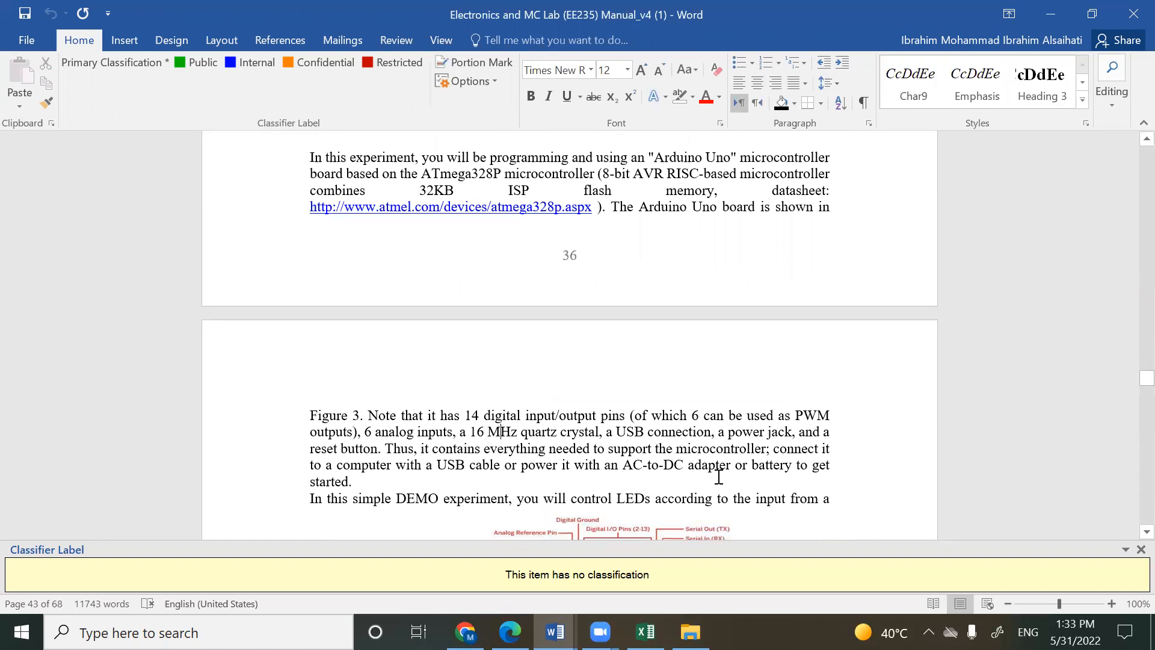
key("Page_Down")
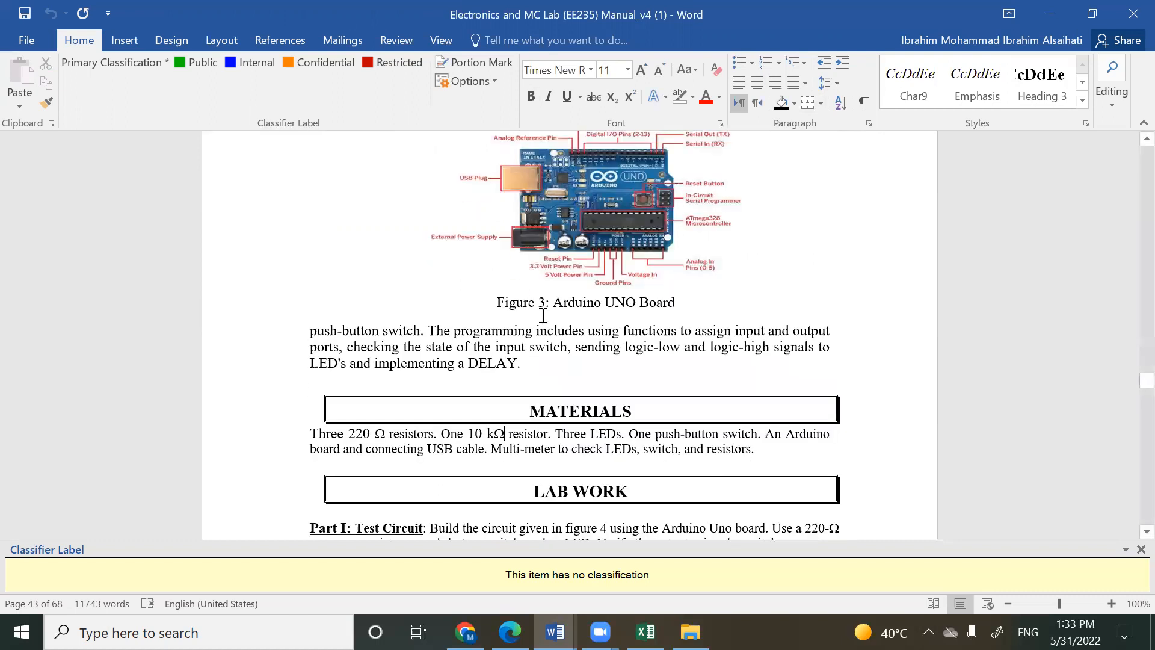
- Enlarge the document view to 150% and examine the labelled pins of the Arduino UNO board in Figure 3
left_click(1114, 604)
left_click(1112, 604)
left_click(1112, 604)
left_click(1113, 604)
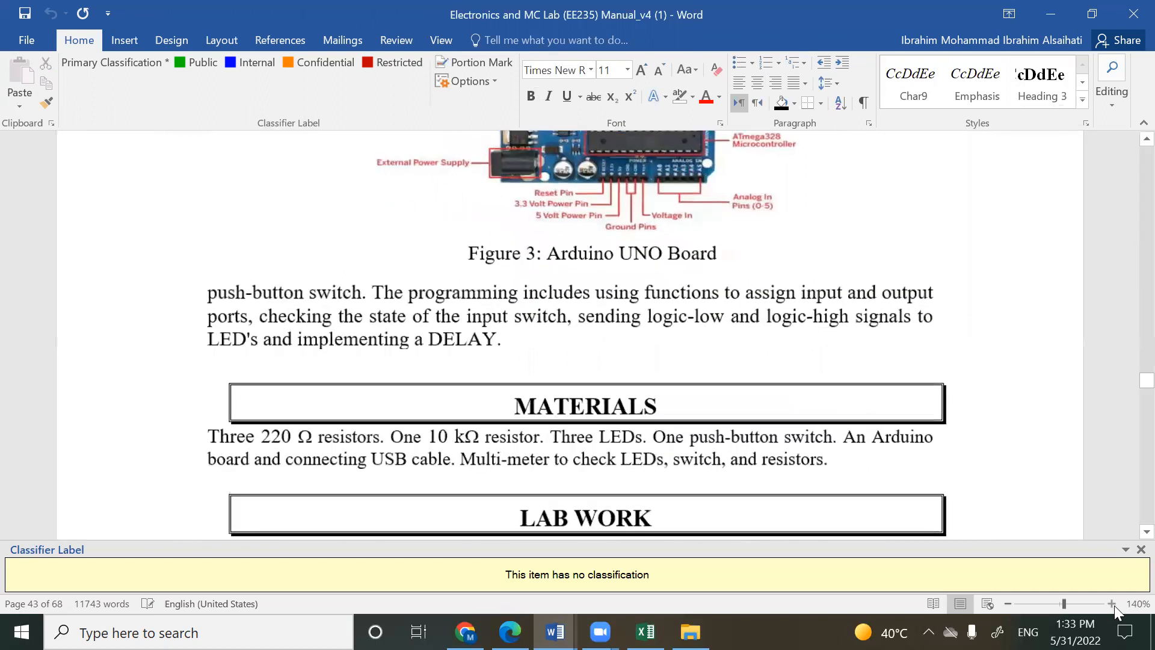
left_click(1112, 604)
key("Page_Up")
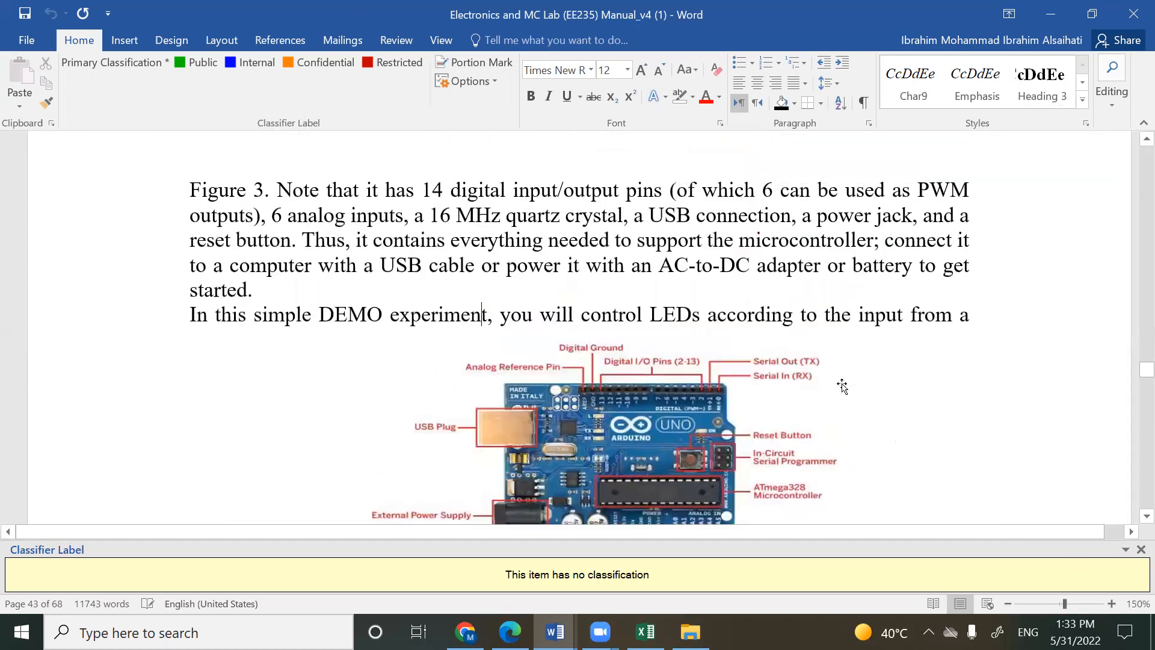
key("Down")
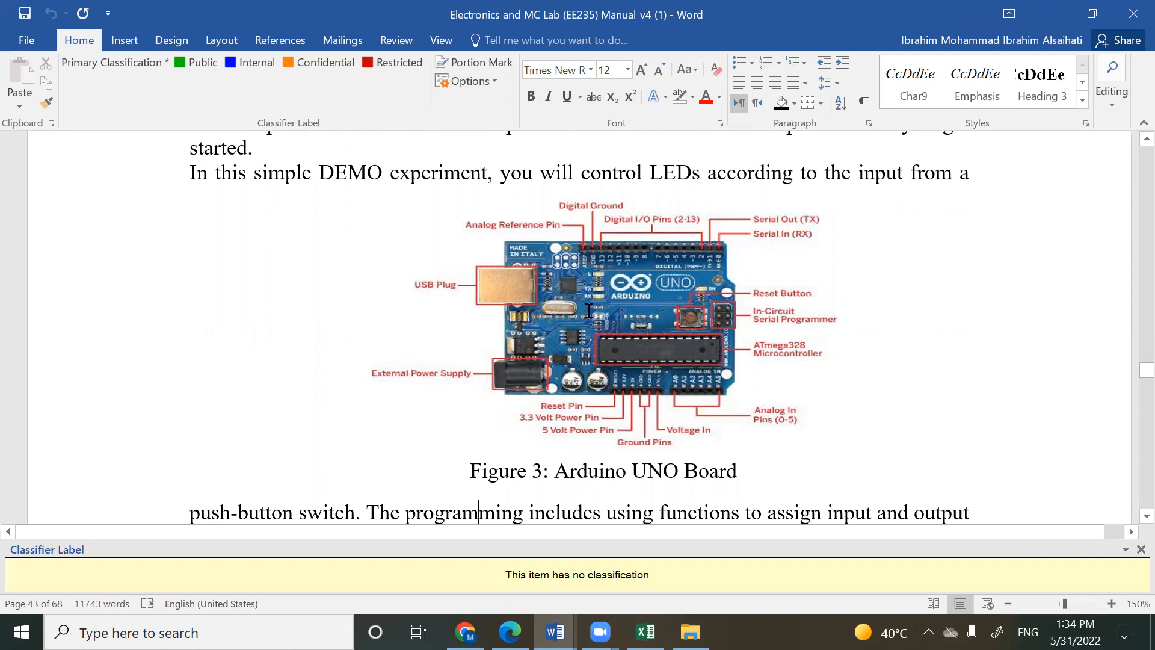
- Examine the Figure 4 validation circuit and the Figure 5 program circuit with the document view at 120%
scroll(588, 313, "down", 15)
scroll(588, 313, "down", 6)
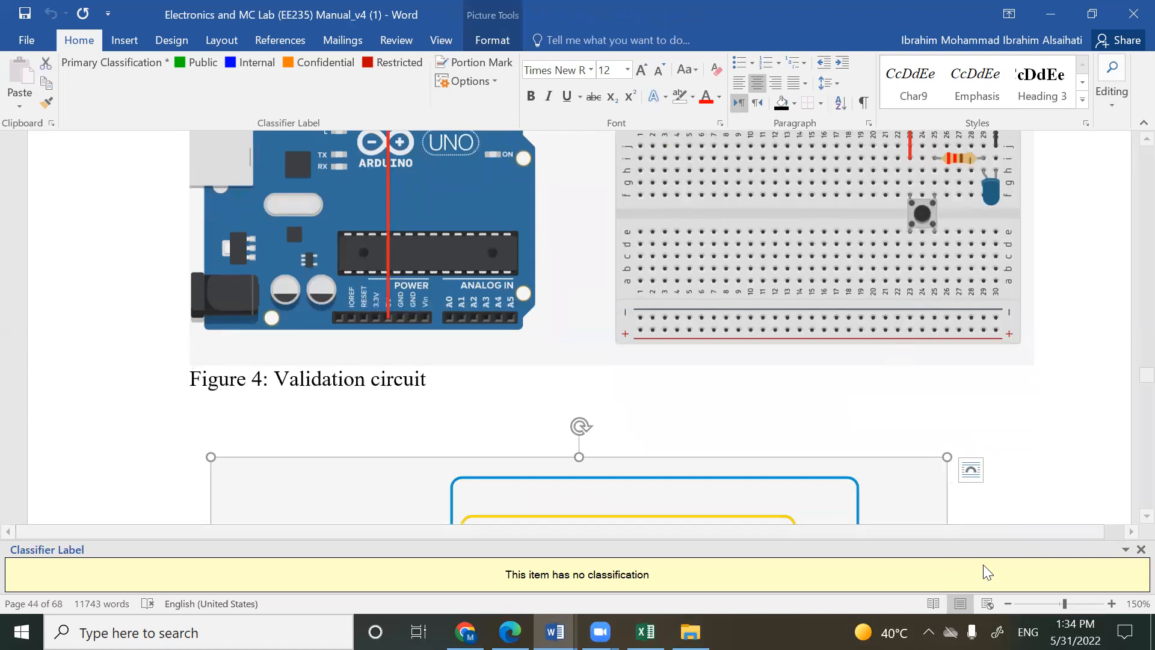
left_click(1008, 603)
left_click(1005, 604)
left_click(1005, 604)
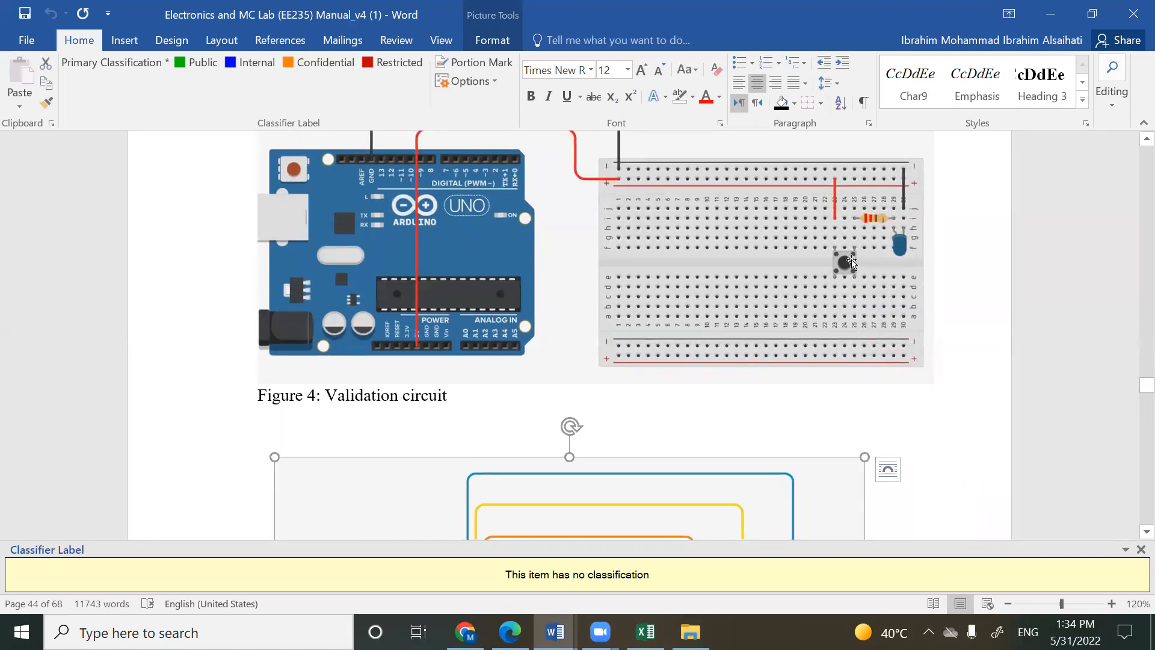
key("Down")
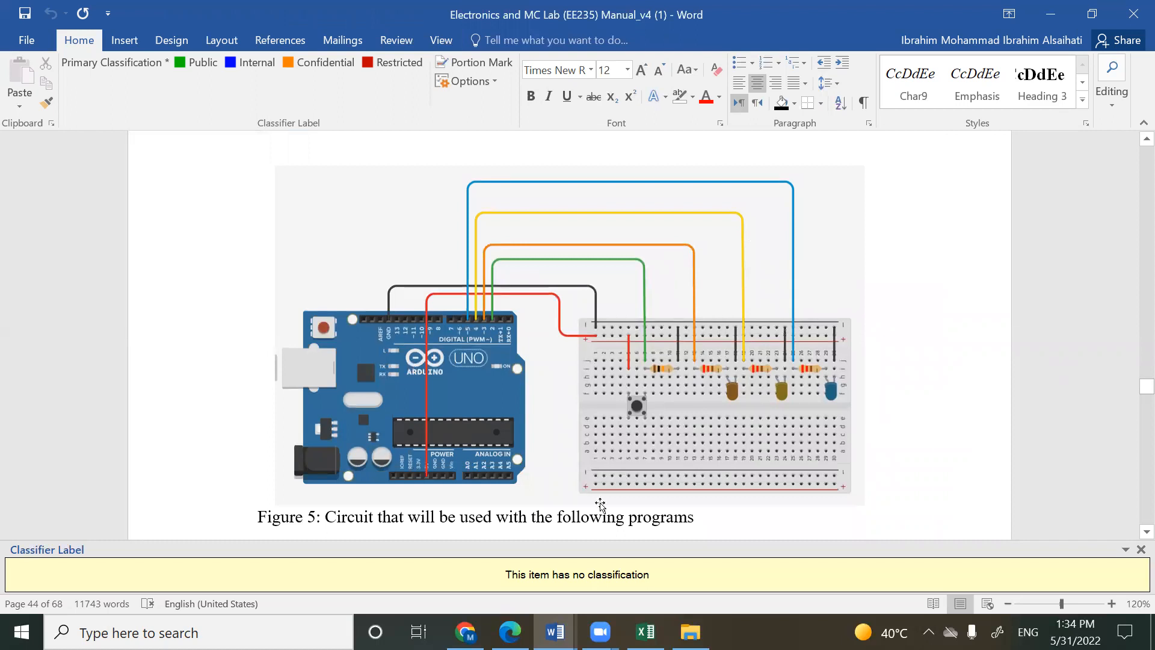
- Switch to the Fantabulous Wluff-Blad circuit in Tinkercad in Chrome
left_click(465, 632)
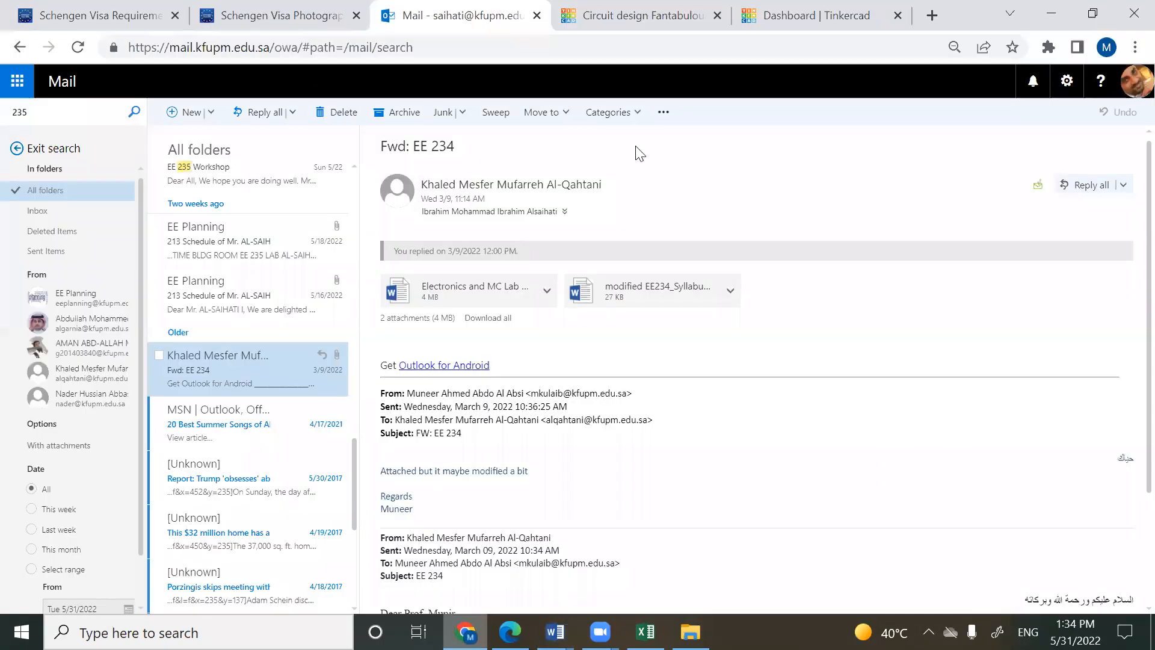
left_click(778, 6)
left_click(698, 11)
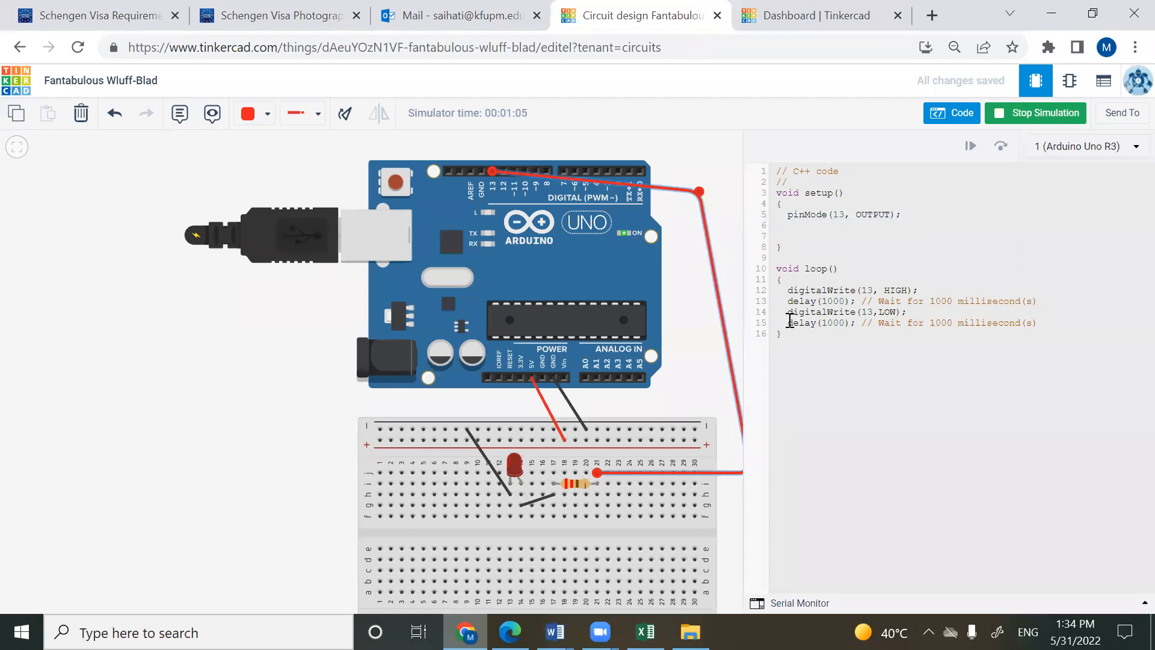
- Stop the simulation and delete the delay(1000) line with its comment after digitalWrite(13,LOW) in the loop
left_click_drag(788, 324, 1047, 328)
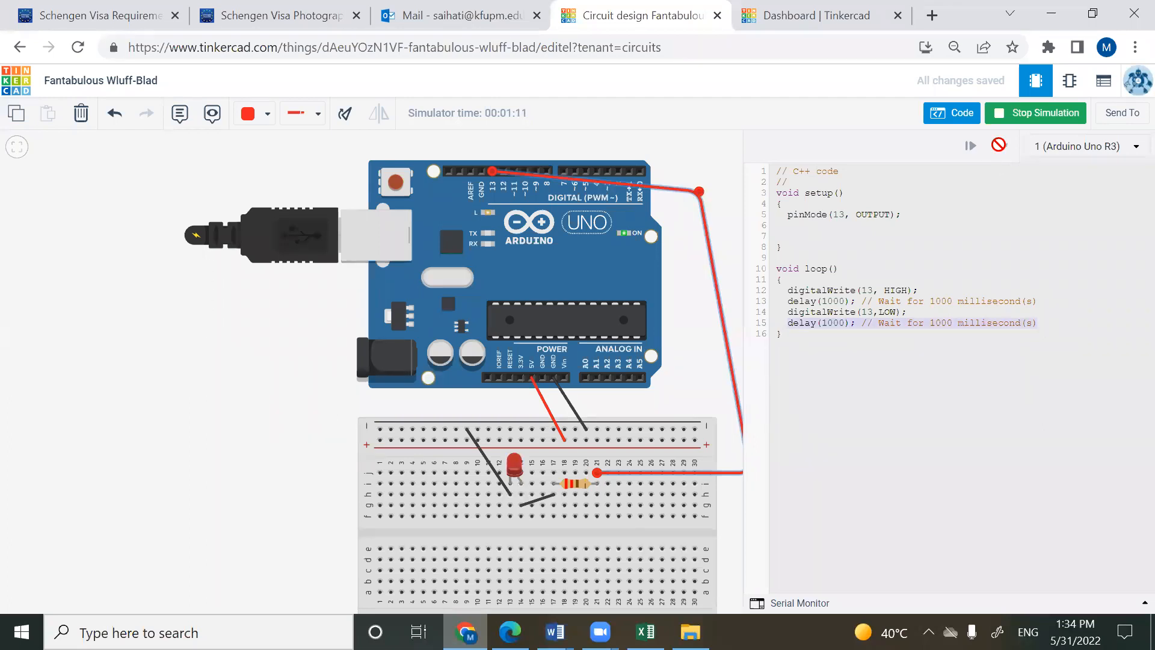
left_click(1009, 116)
left_click(1009, 117)
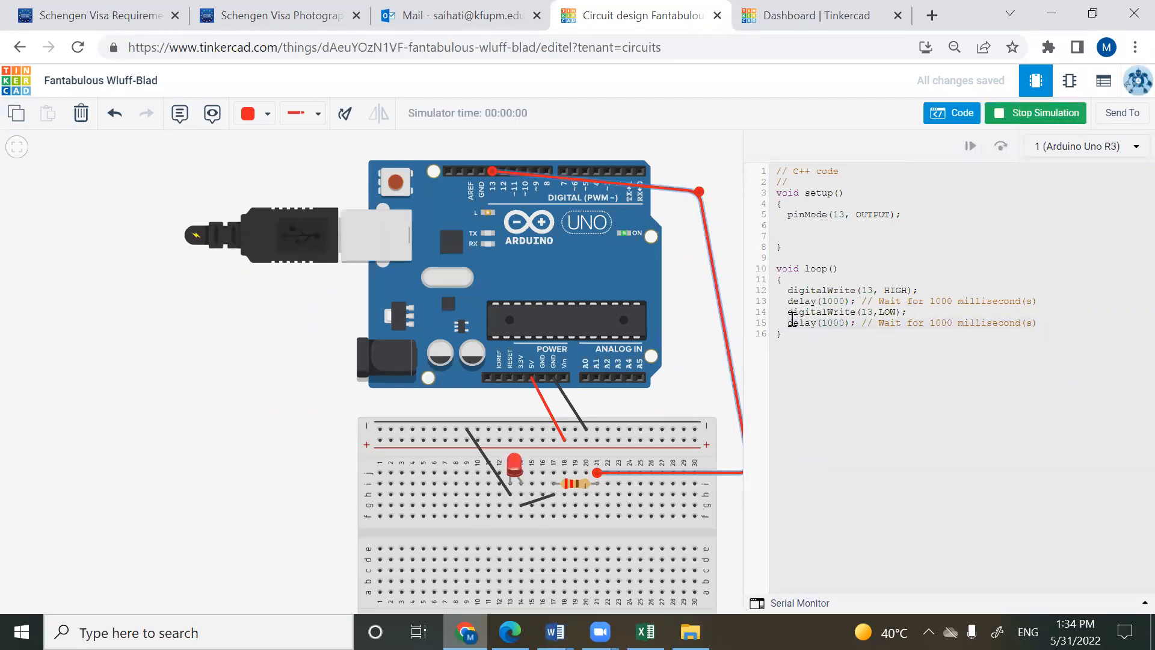
left_click_drag(788, 323, 1041, 323)
key("BackSpace")
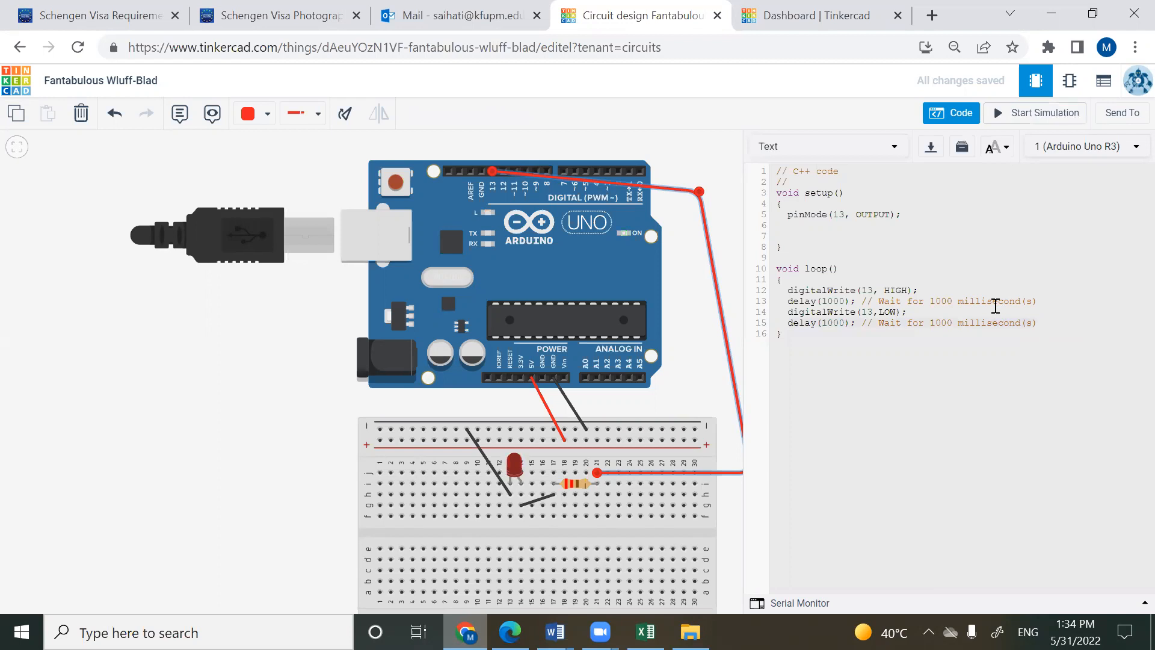
left_click_drag(1045, 323, 783, 321)
key("BackSpace")
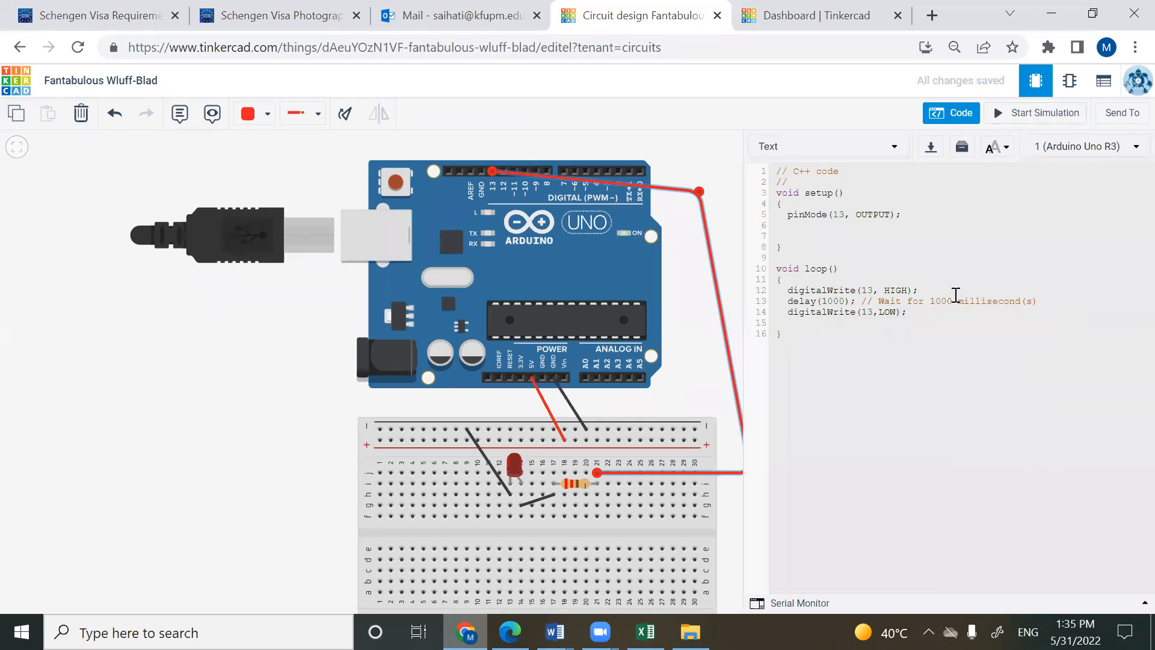
- Comment out the delay(1000) line after digitalWrite(13, HIGH) and start the simulation
left_click(783, 304)
type("//")
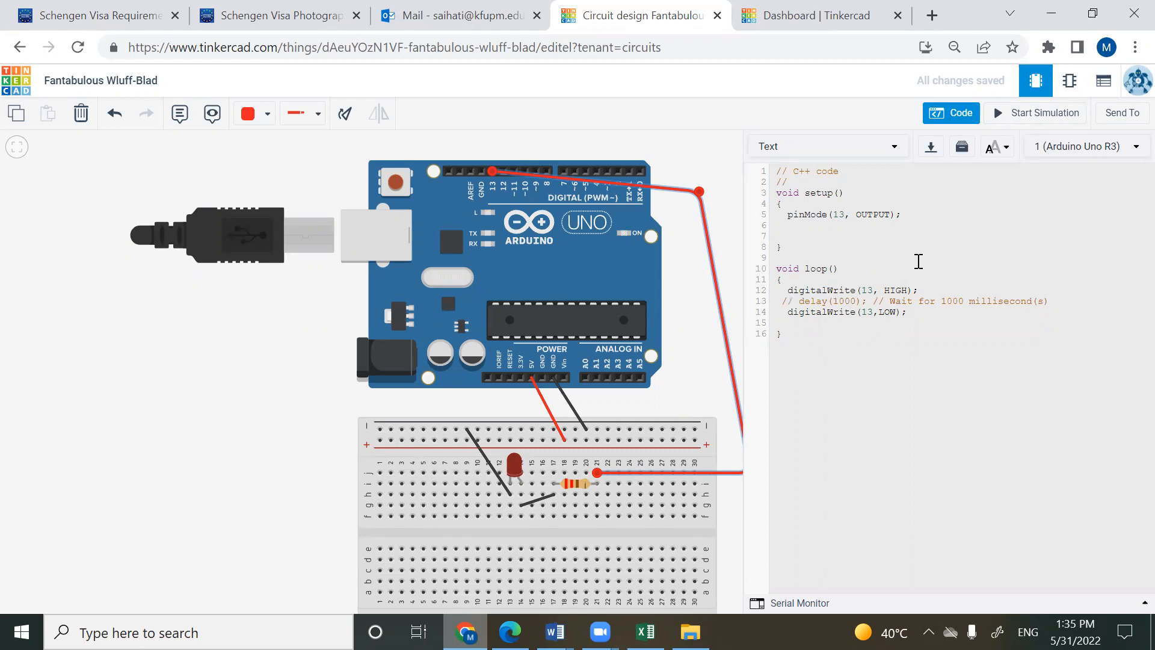
left_click(1044, 113)
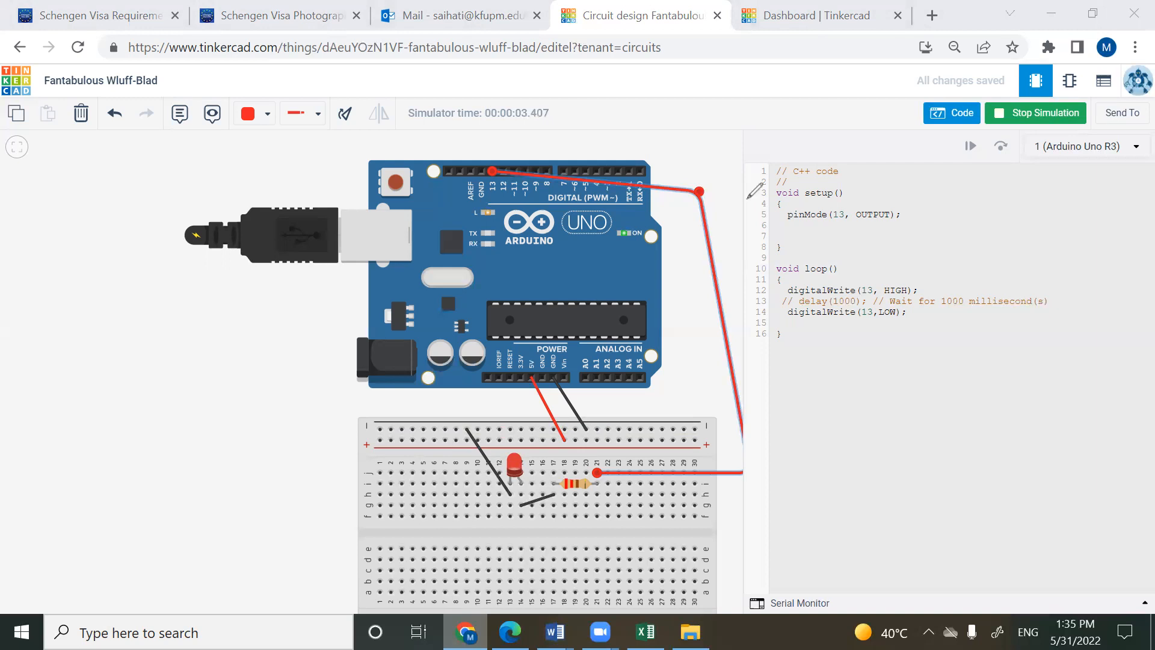
- Handwrite short timing notes beside the digitalWrite HIGH and LOW lines in the loop
left_click_drag(933, 293, 1004, 289)
mouse_move(1009, 281)
left_mouse_down()
mouse_move(969, 330)
mouse_move(987, 328)
left_mouse_up()
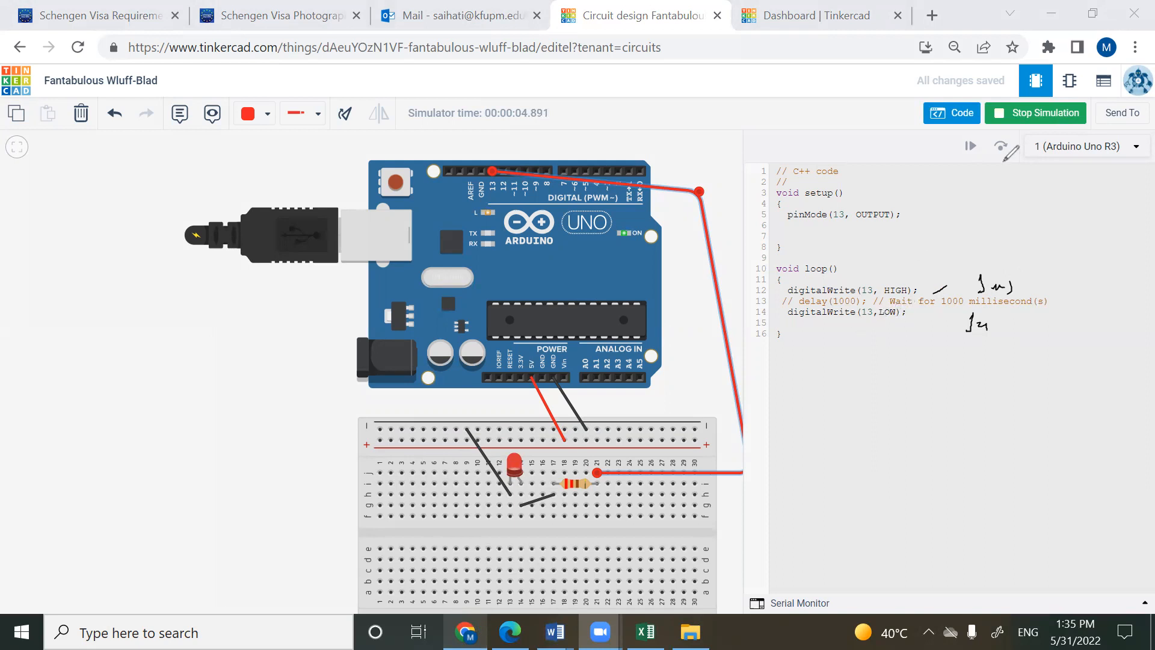
- Stop the simulation and uncomment the delay(1000) line after digitalWrite(13, HIGH) in the loop
left_click(1021, 116)
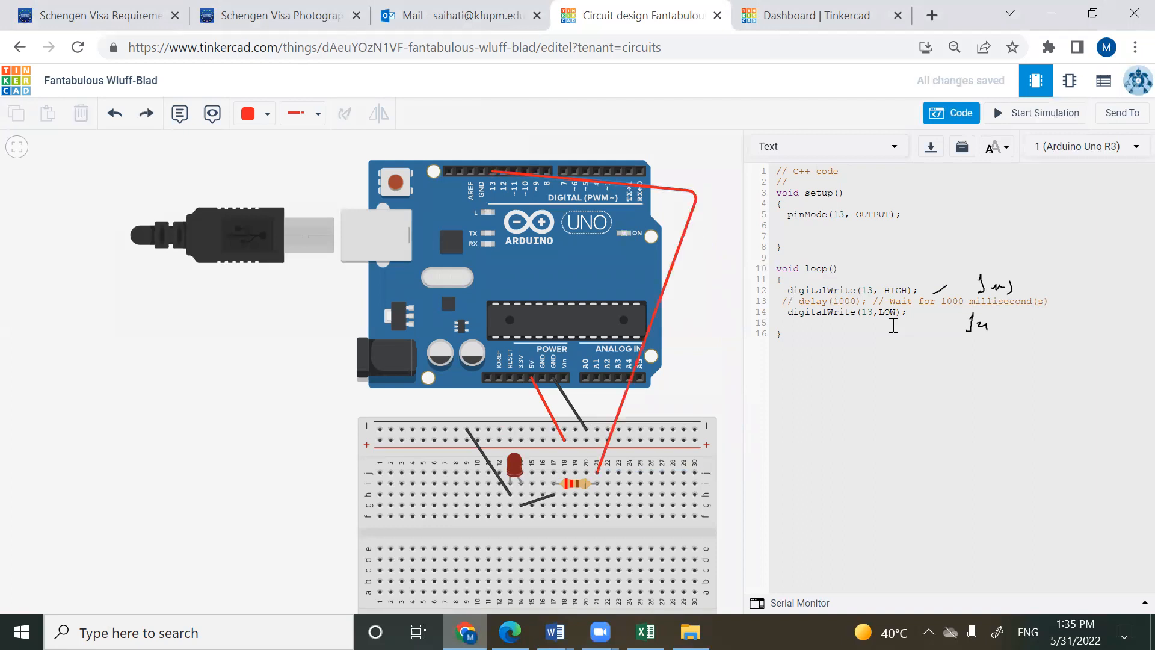
key("BackSpace")
key("BackSpace")
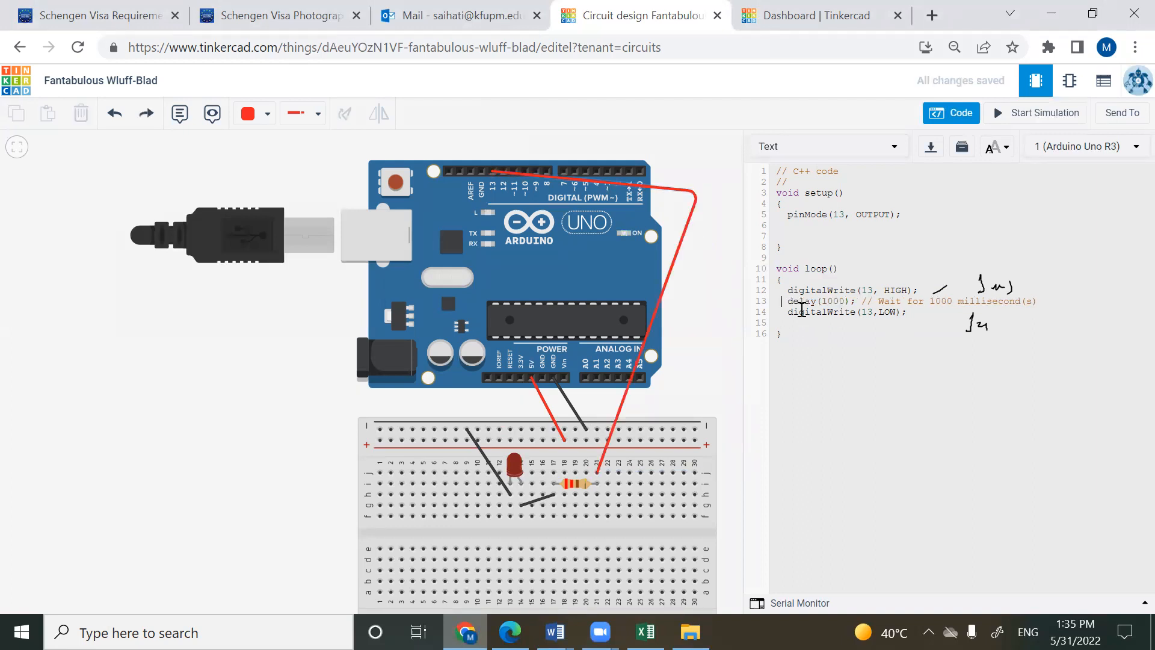
type("ZZ")
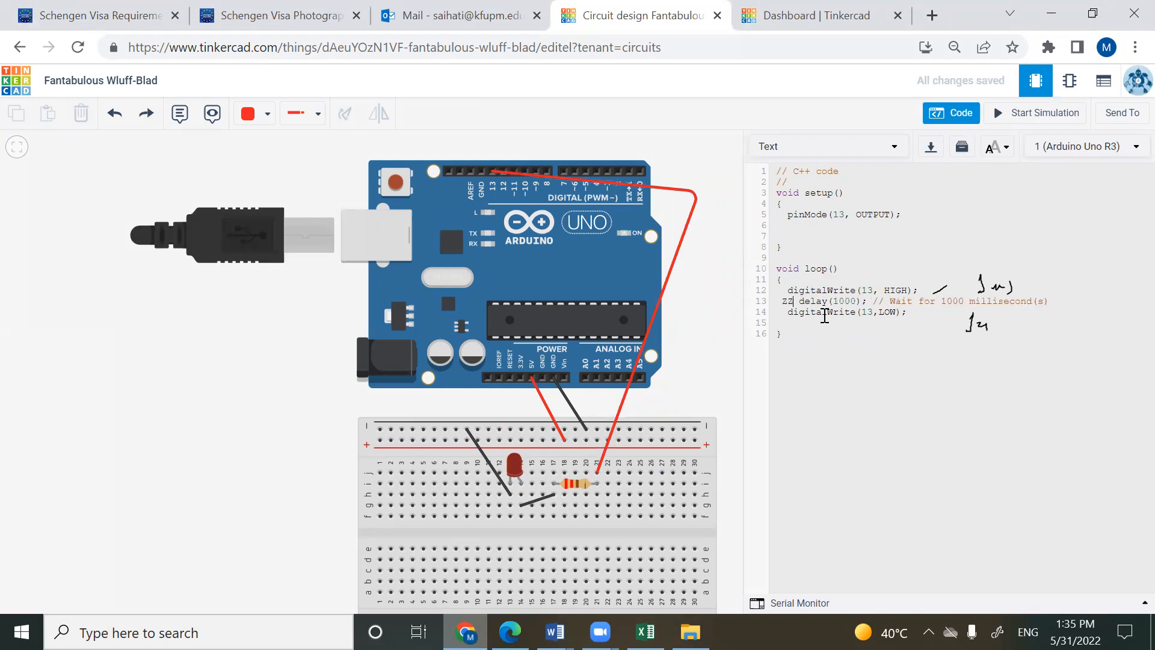
key("BackSpace")
key("BackSpace")
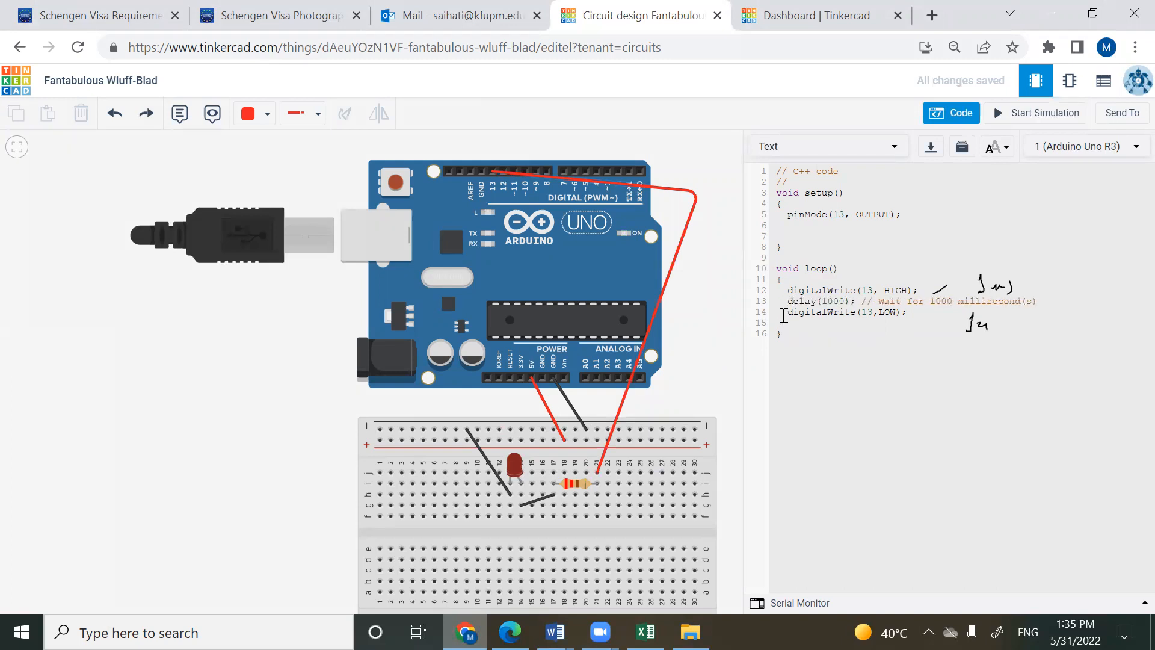
- Copy delay(1000); below digitalWrite(13,LOW) as a commented-out line and start the simulation
left_click_drag(784, 303, 856, 304)
key("ctrl+c")
left_click(831, 322)
key("ctrl+v")
left_click(786, 320)
key("ctrl+slash")
left_click(995, 120)
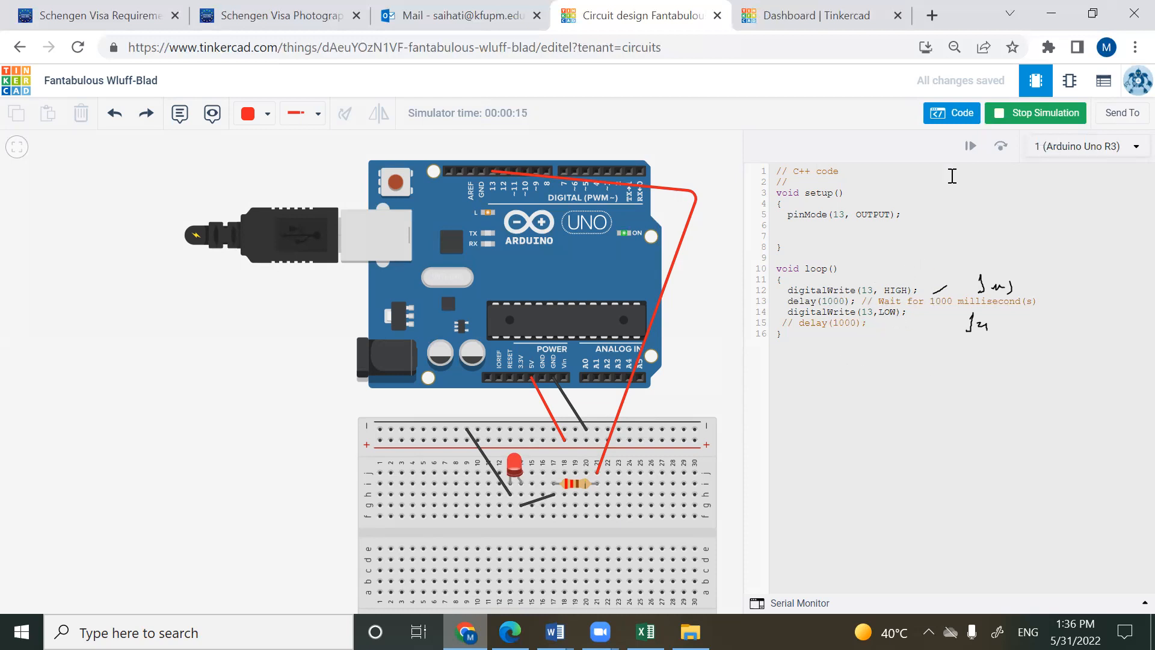
- Stop the simulation, activate the delay(1000) after digitalWrite(13,LOW), and comment out the one after digitalWrite(13, HIGH)
left_click(1003, 114)
left_click(794, 322)
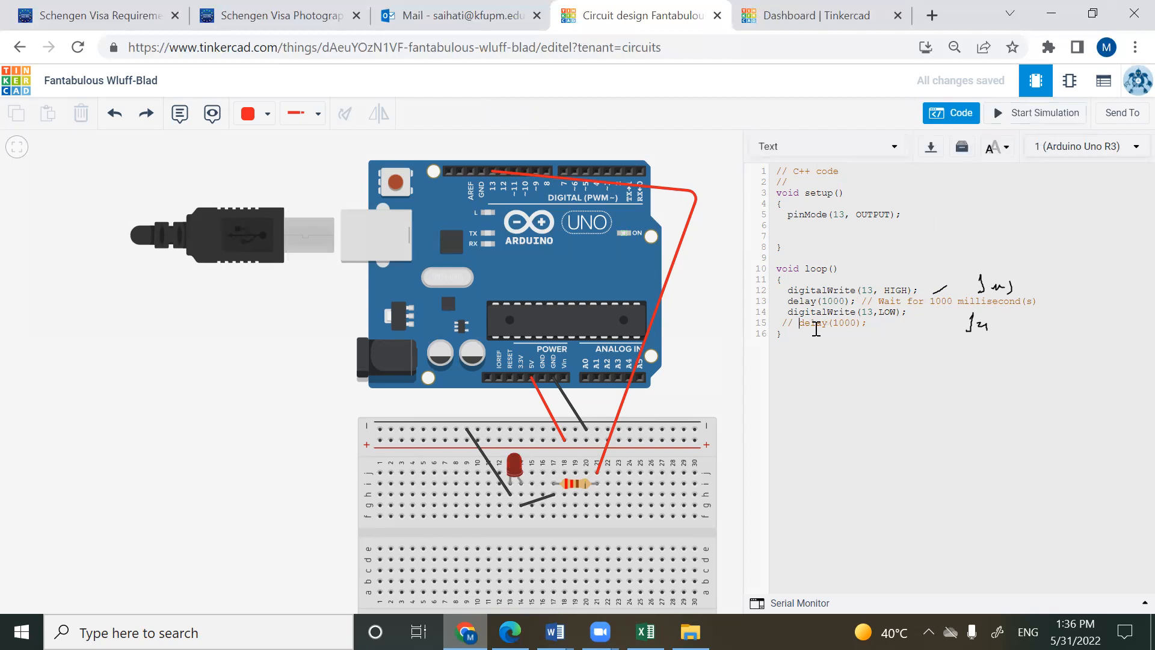
key("BackSpace")
key("BackSpace")
left_click(784, 302)
type("//")
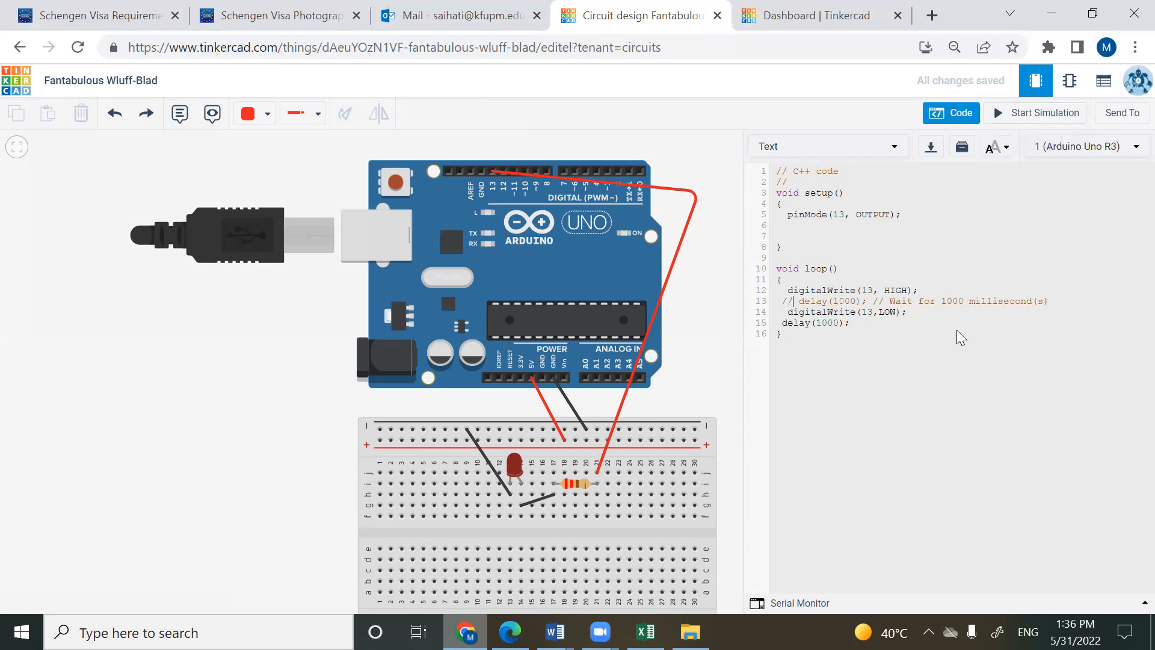
- Handwrite check marks beside the digitalWrite lines, a "1 s" note below the code, and a circle around the LED
mouse_move(948, 283)
left_mouse_down()
mouse_move(931, 282)
mouse_move(930, 315)
mouse_move(911, 325)
left_mouse_up()
mouse_move(893, 380)
left_mouse_down()
mouse_move(889, 410)
mouse_move(908, 412)
left_mouse_up()
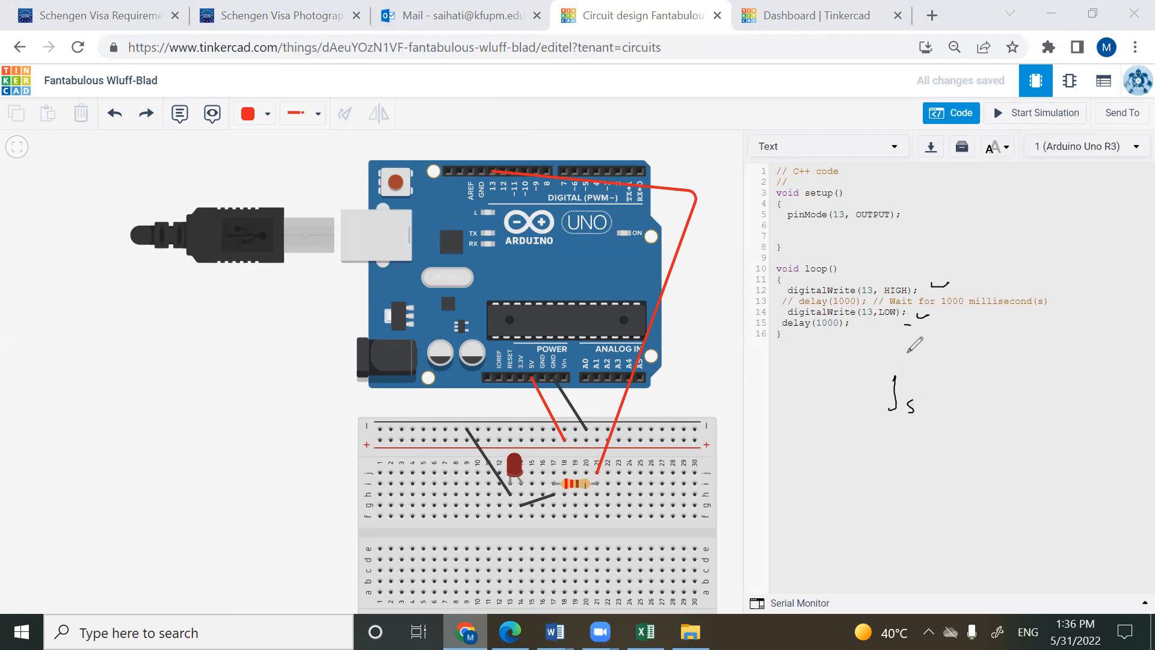
left_click(922, 324)
left_click(954, 285)
left_click(948, 319)
left_click_drag(521, 456, 516, 478)
- Run the simulation, set the breadboard resistor's resistance to 1 Ω, rerun the simulation and stop it
left_click(1035, 117)
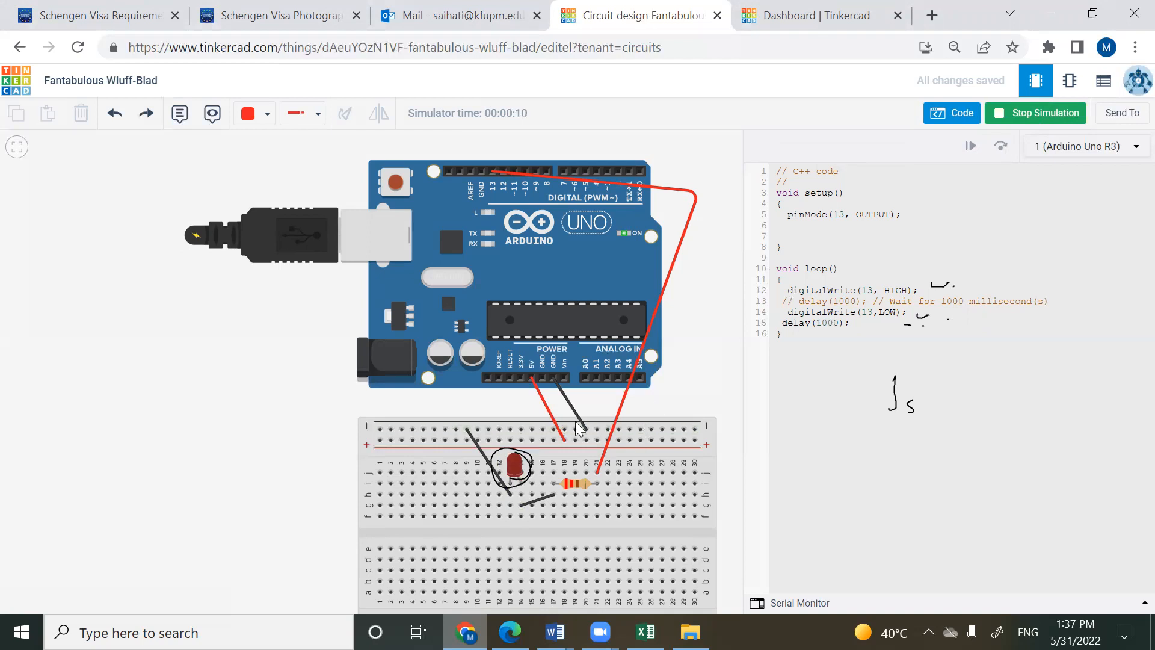
left_click(572, 484)
left_click(653, 203)
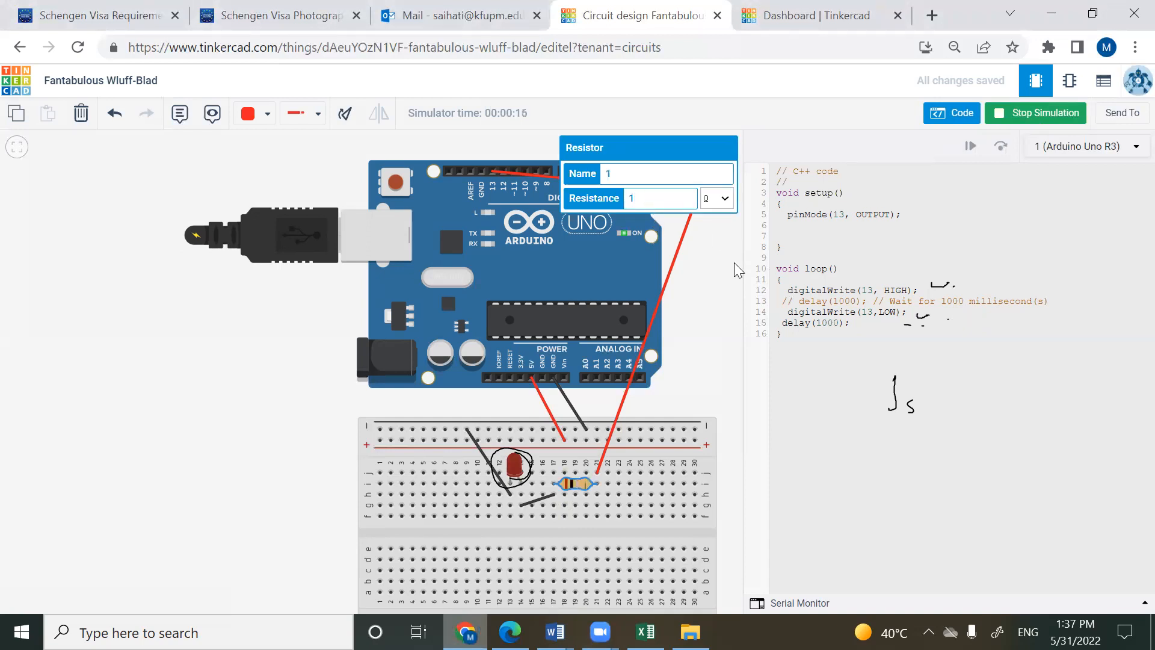
left_click(733, 262)
left_click(1016, 117)
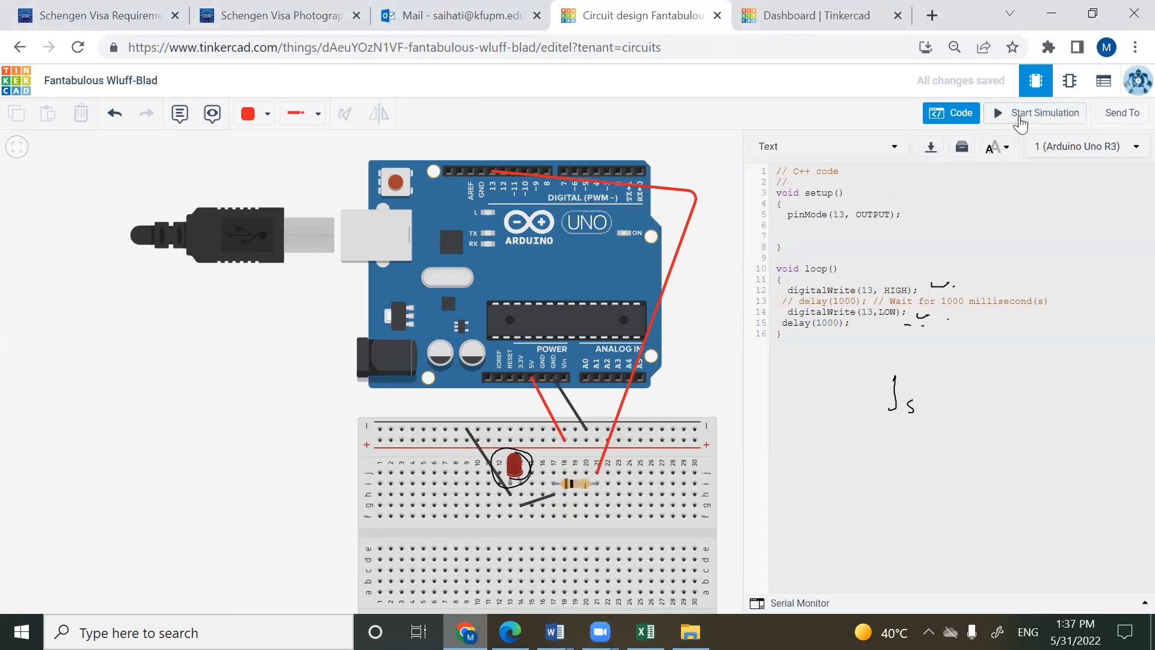
left_click(1009, 119)
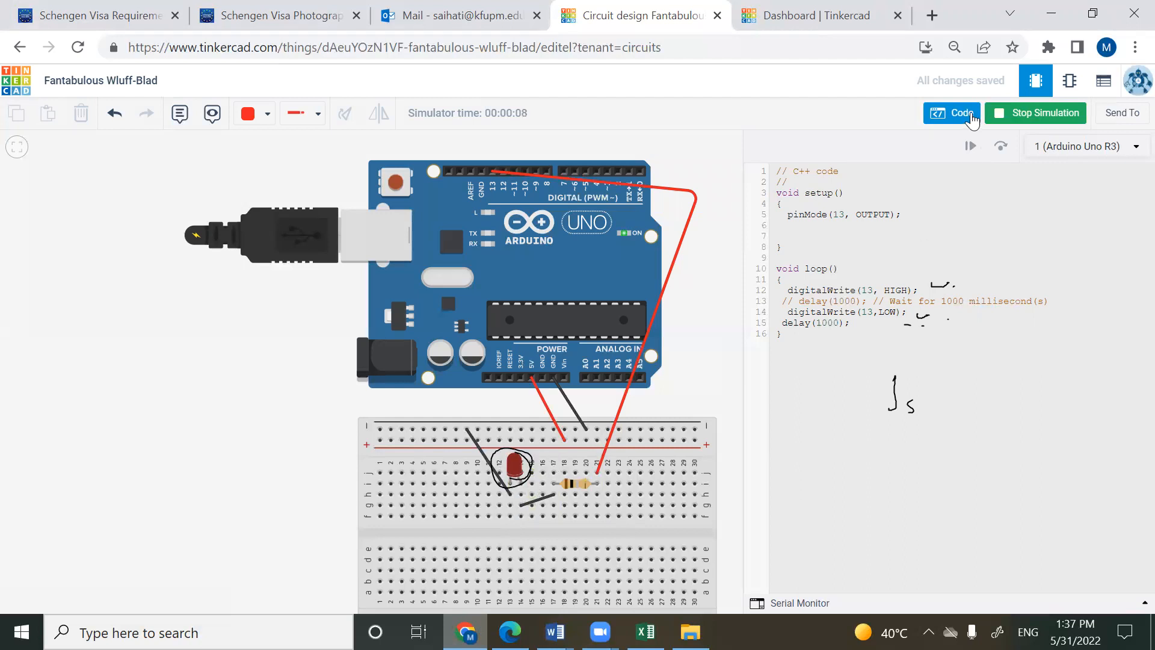
left_click(1015, 119)
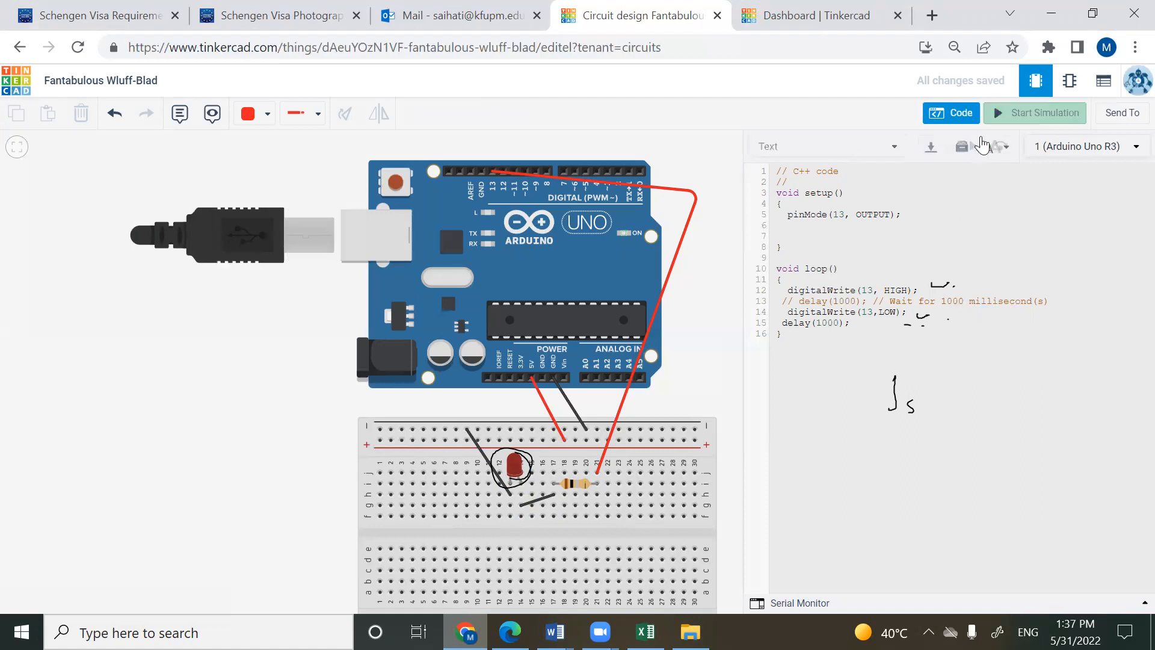
- Set the breadboard resistor's resistance to 220 Ω, then run the simulation and stop it
left_click(571, 484)
left_click(663, 197)
type("220")
left_click(1024, 120)
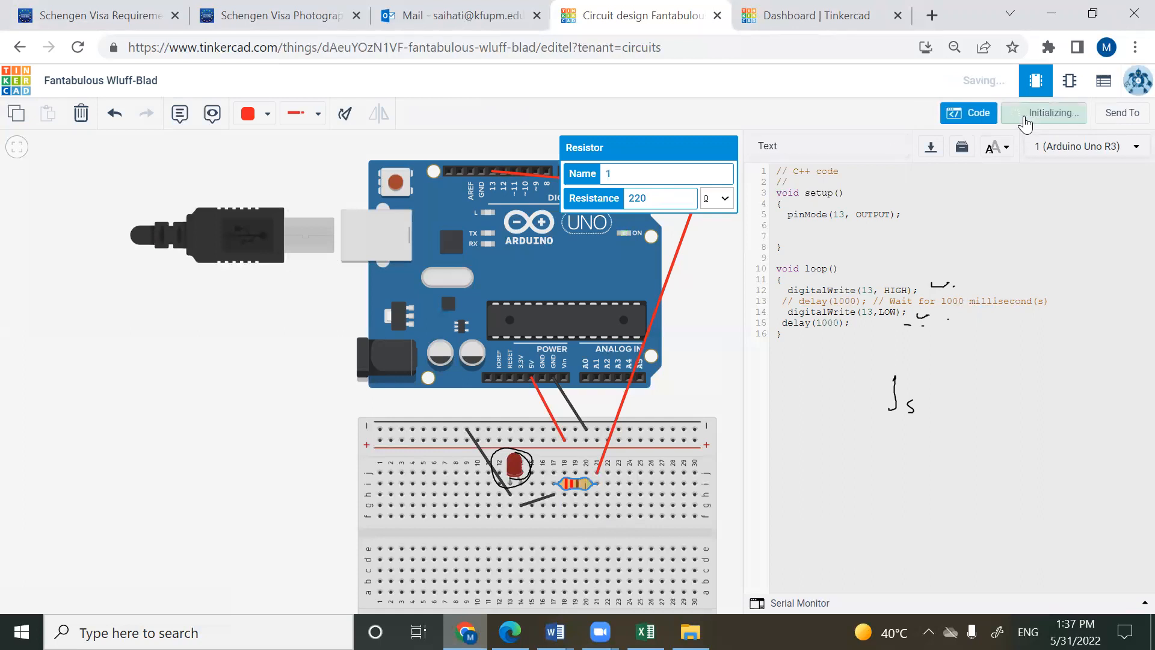
left_click(793, 302)
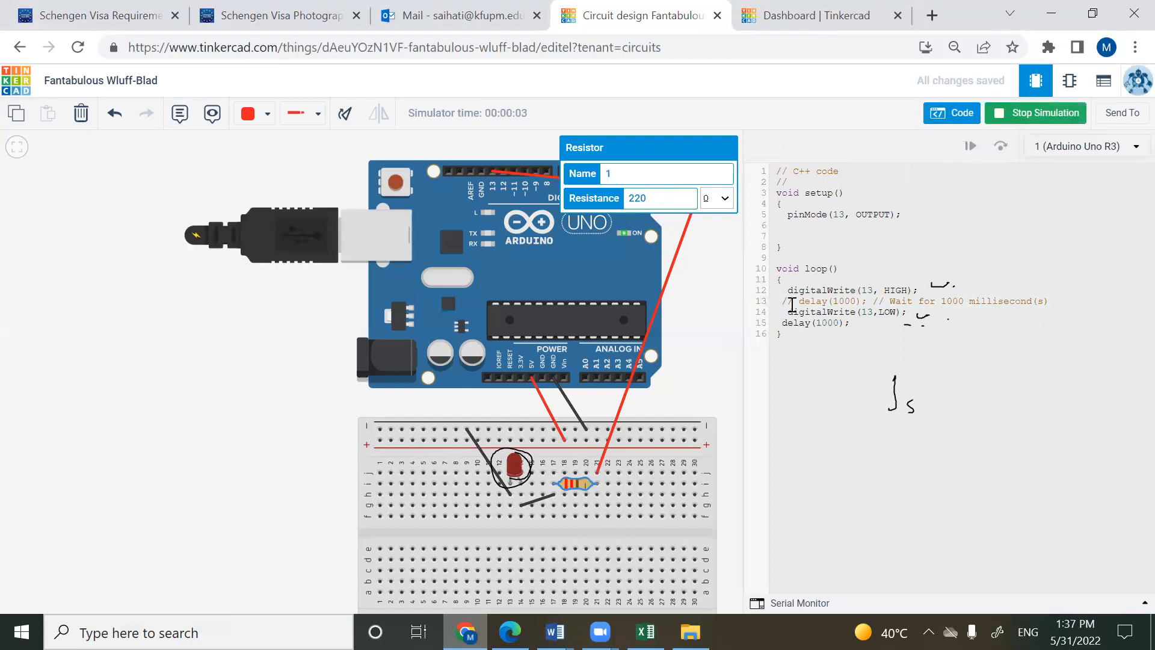
left_click(1030, 114)
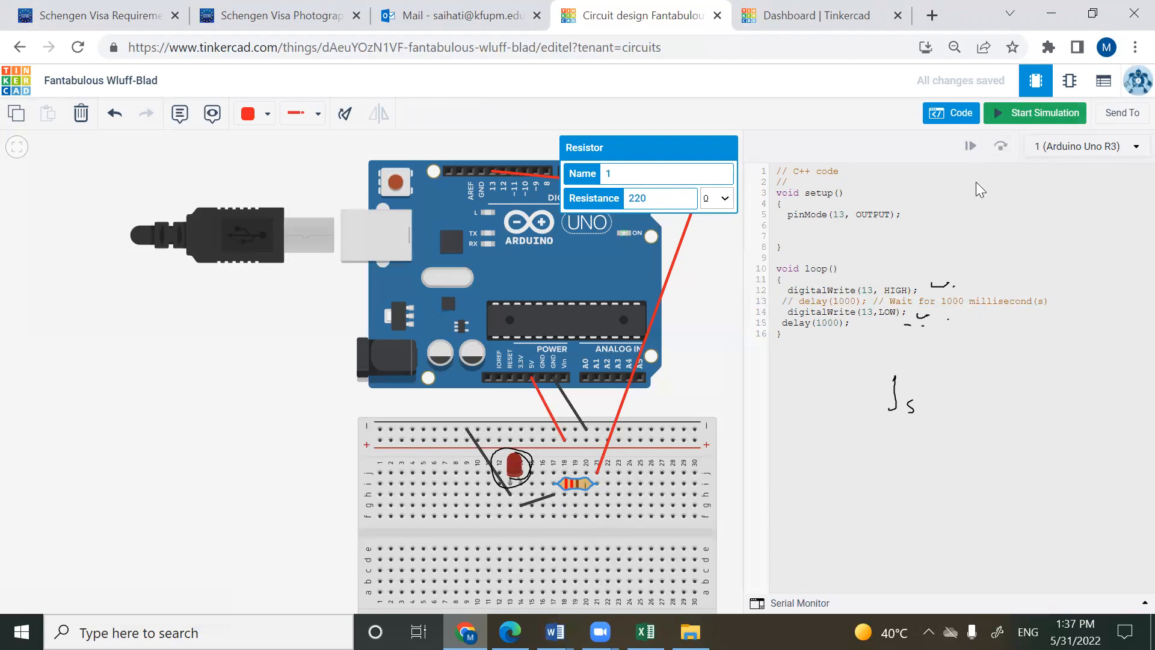
- Uncomment the delay(1000) line after digitalWrite(13, HIGH) so both delays are active, and start the simulation
left_click(800, 290)
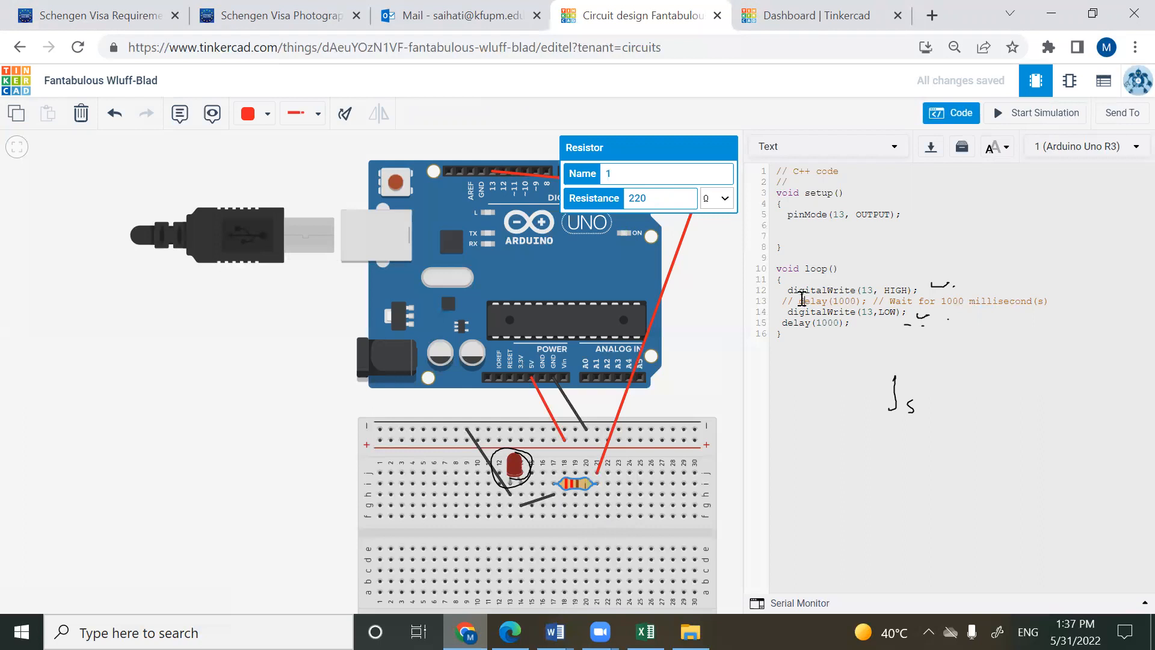
key("BackSpace")
type("d")
key("BackSpace")
key("BackSpace")
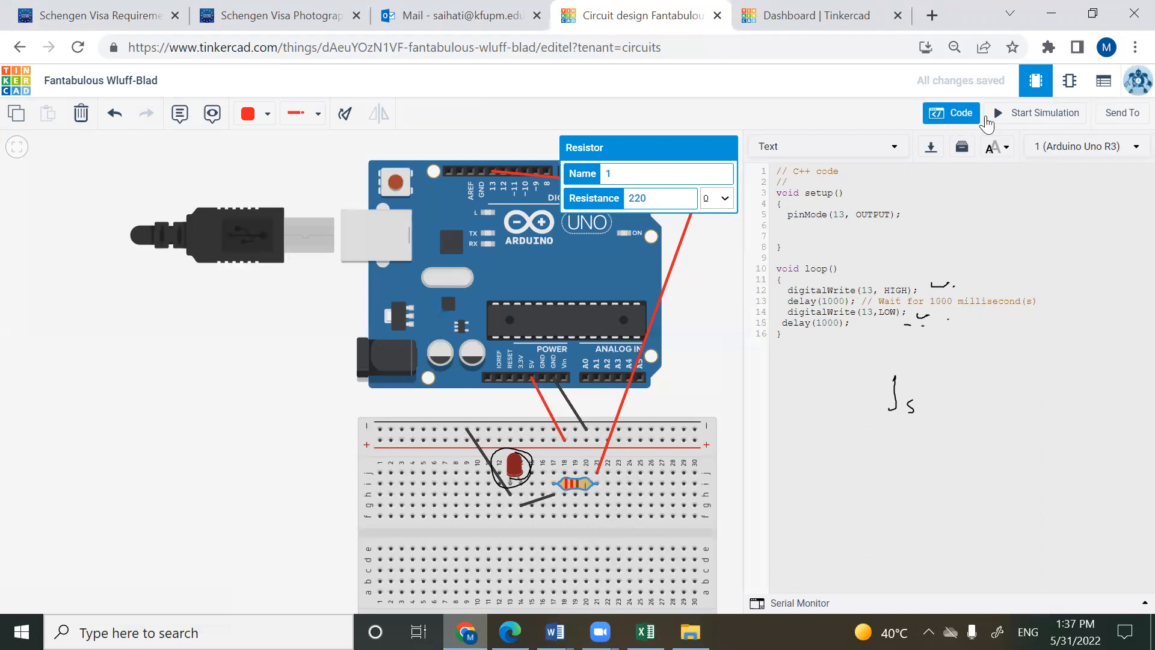
left_click(987, 118)
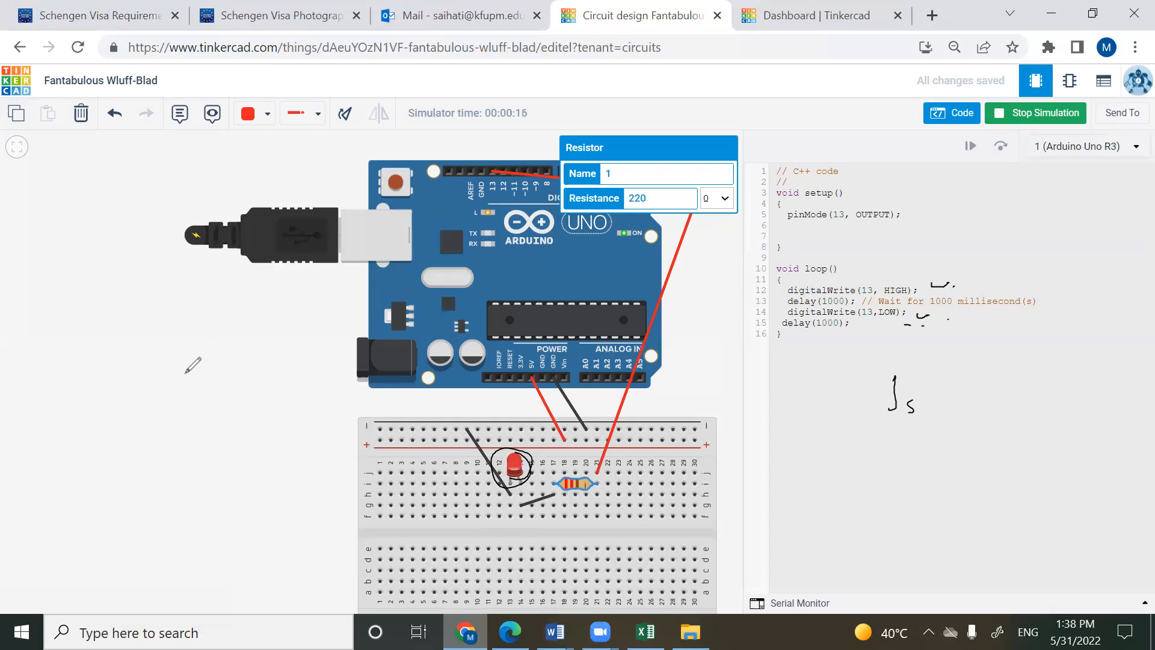
- Handwrite the current calculation 4.5 / 1 Ω → 4.5 A with 220 beneath it, and circle the LED again
mouse_move(142, 364)
left_mouse_down()
mouse_move(170, 385)
mouse_move(161, 399)
mouse_move(173, 443)
mouse_move(203, 433)
left_mouse_up()
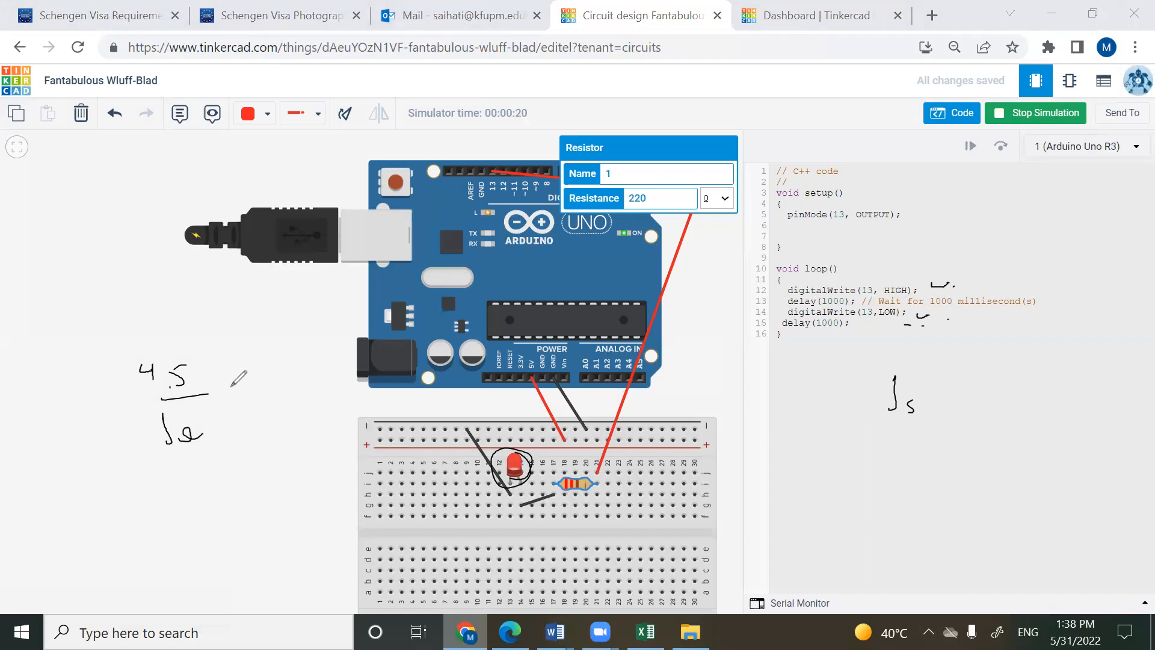
left_click_drag(218, 386, 241, 383)
mouse_move(234, 378)
left_mouse_down()
mouse_move(234, 390)
mouse_move(287, 375)
left_mouse_up()
mouse_move(298, 355)
left_mouse_down()
mouse_move(297, 379)
mouse_move(308, 371)
left_mouse_up()
left_click_drag(159, 491, 199, 490)
mouse_move(510, 452)
left_mouse_down()
mouse_move(502, 481)
mouse_move(531, 460)
mouse_move(499, 449)
mouse_move(523, 454)
left_mouse_up()
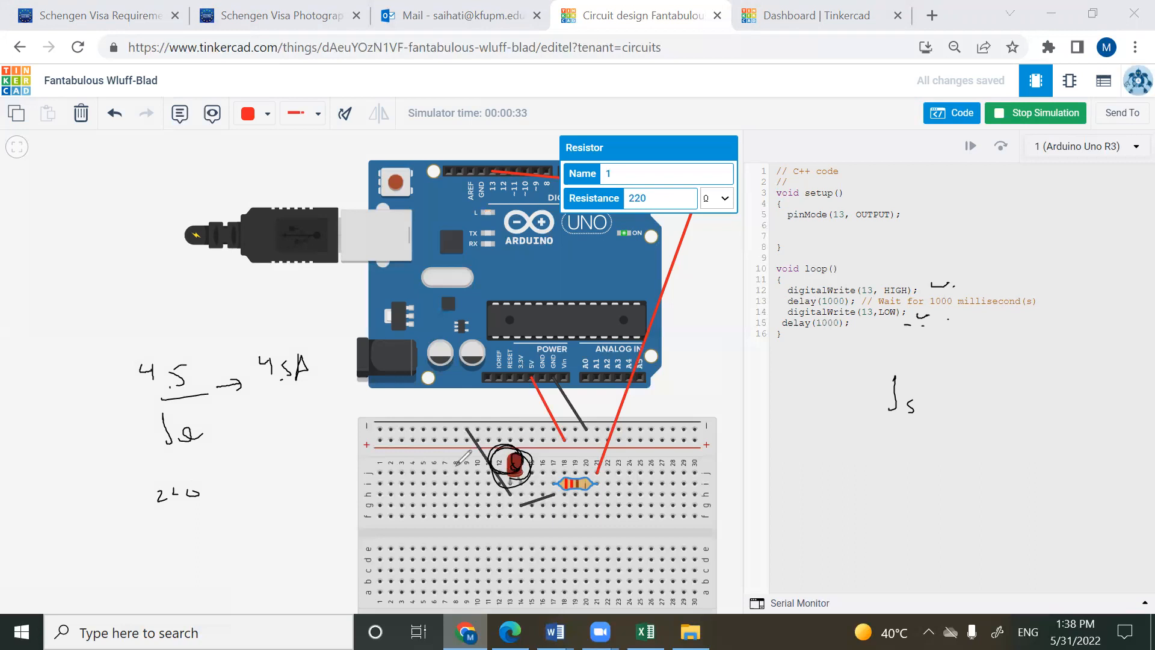
- Stop the simulation, change the resistor's unit to kΩ for 220 kΩ, rerun the simulation, and clear the handwritten notes
left_click(1000, 120)
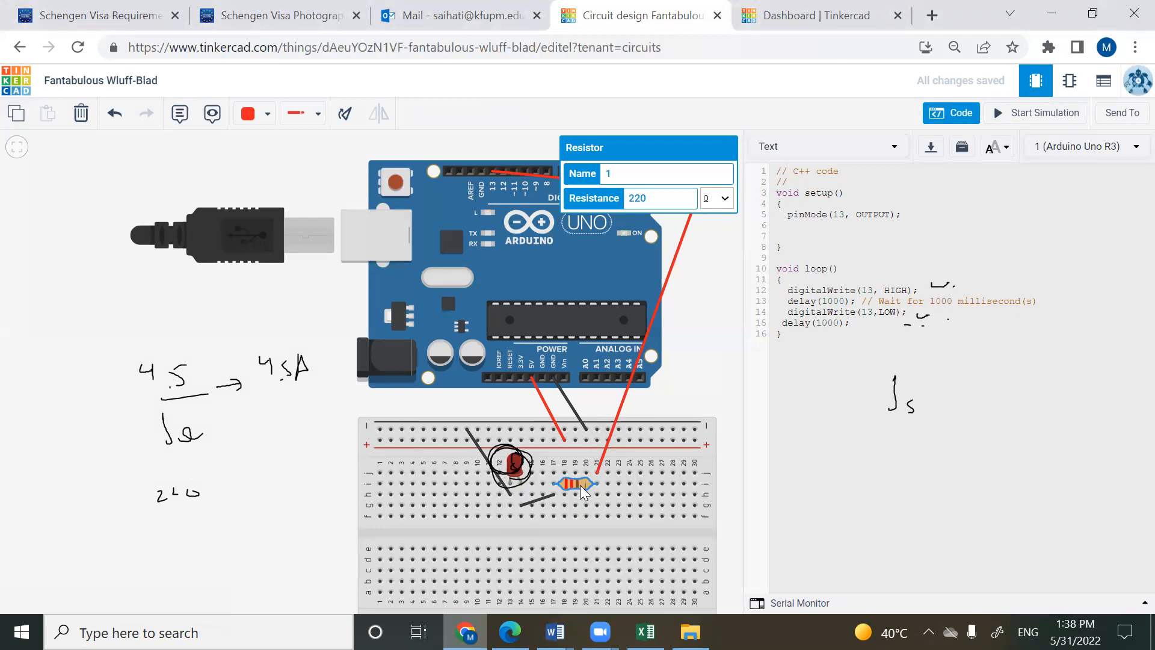
left_click(724, 199)
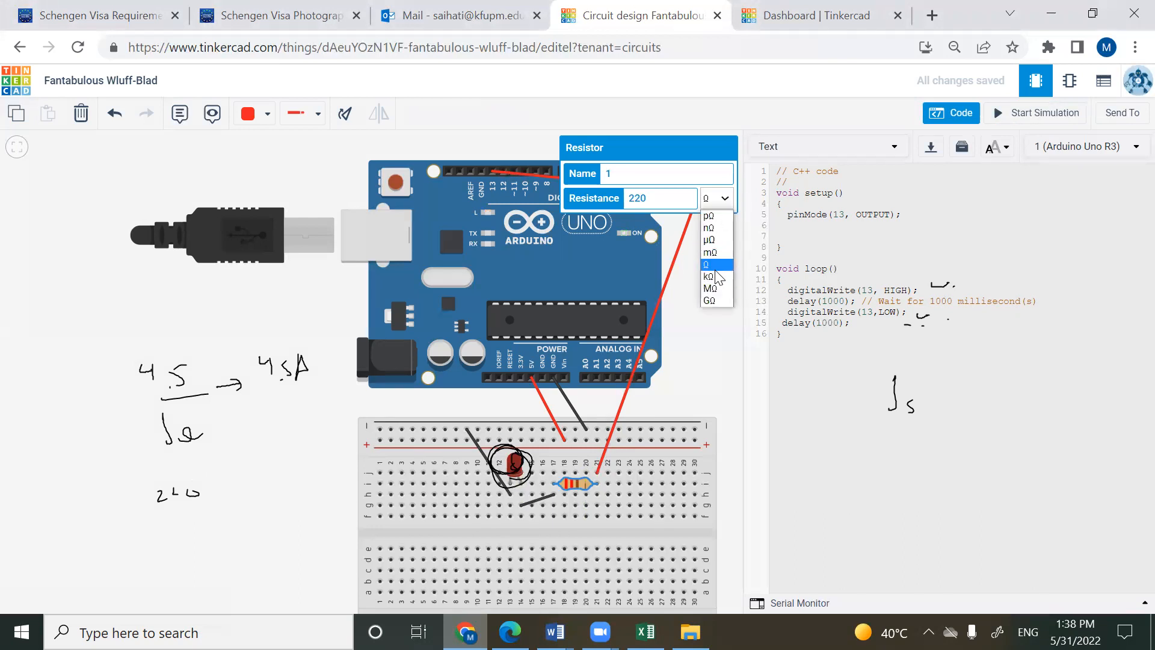
left_click(724, 201)
left_click(722, 205)
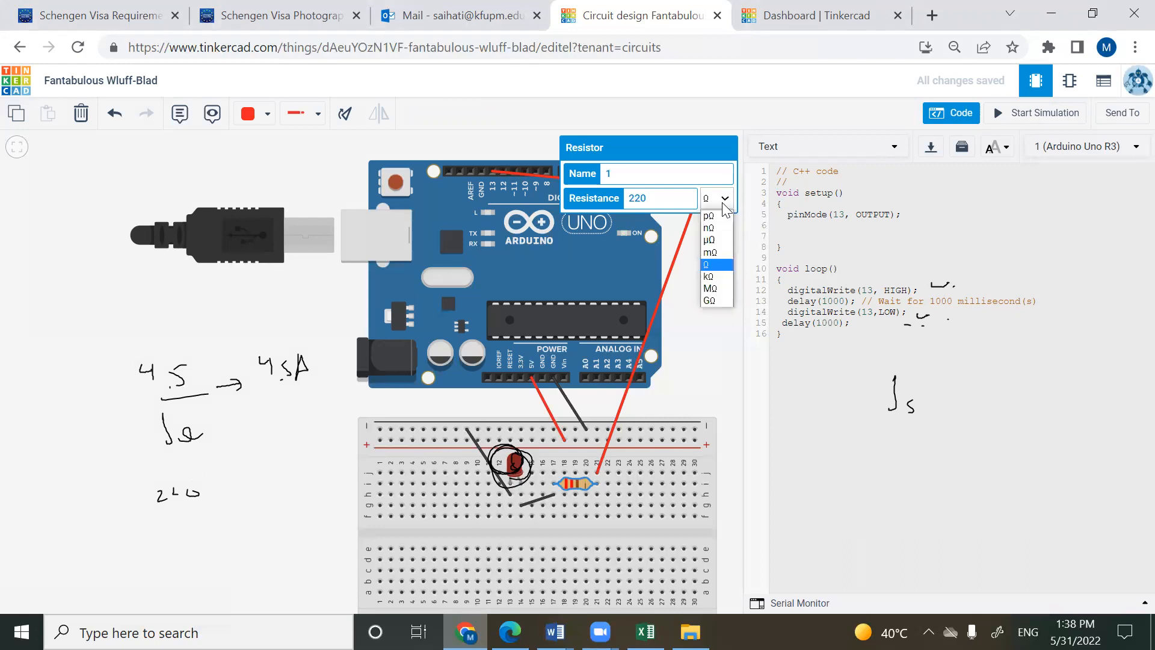
left_click(717, 277)
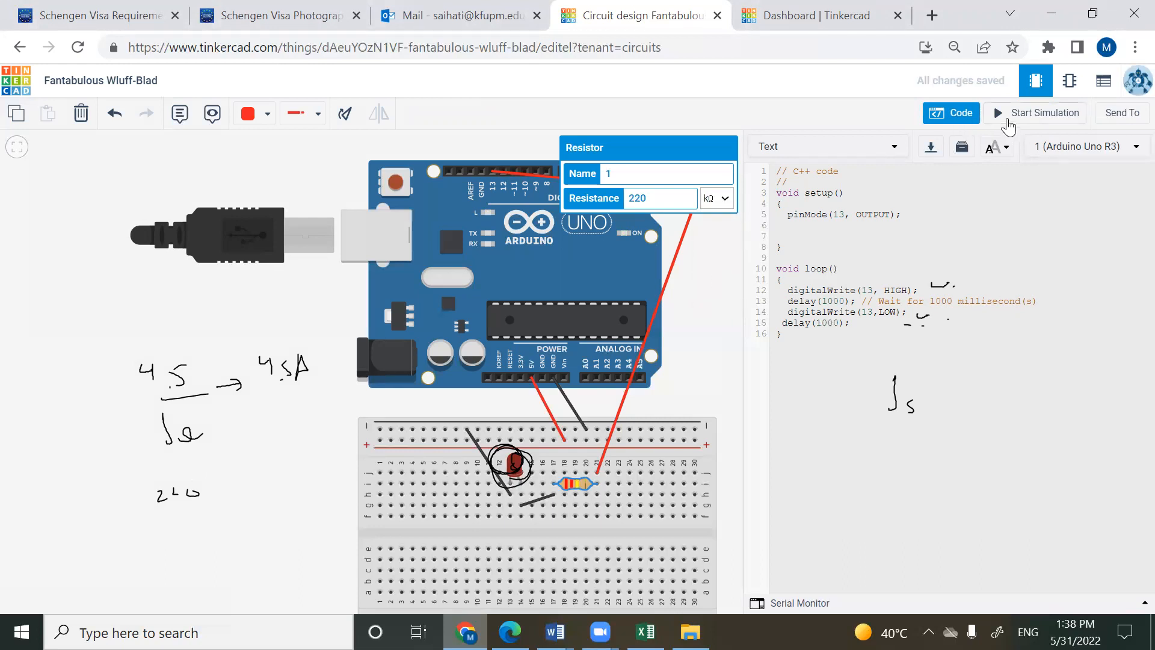
left_click(1008, 119)
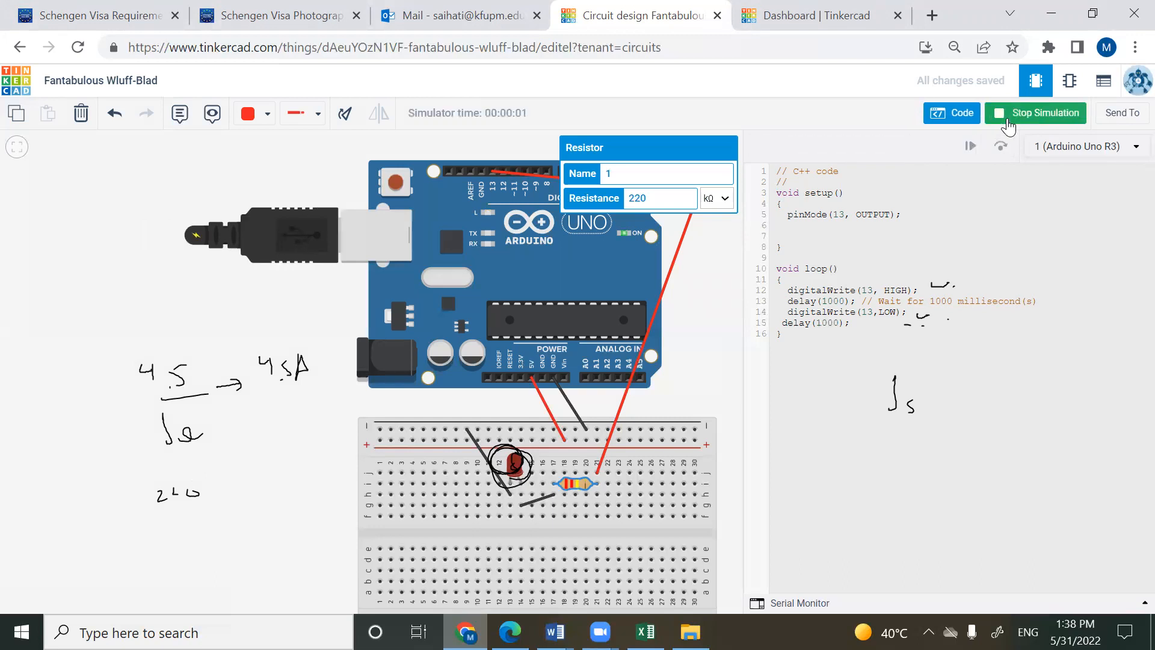
left_click(809, 145)
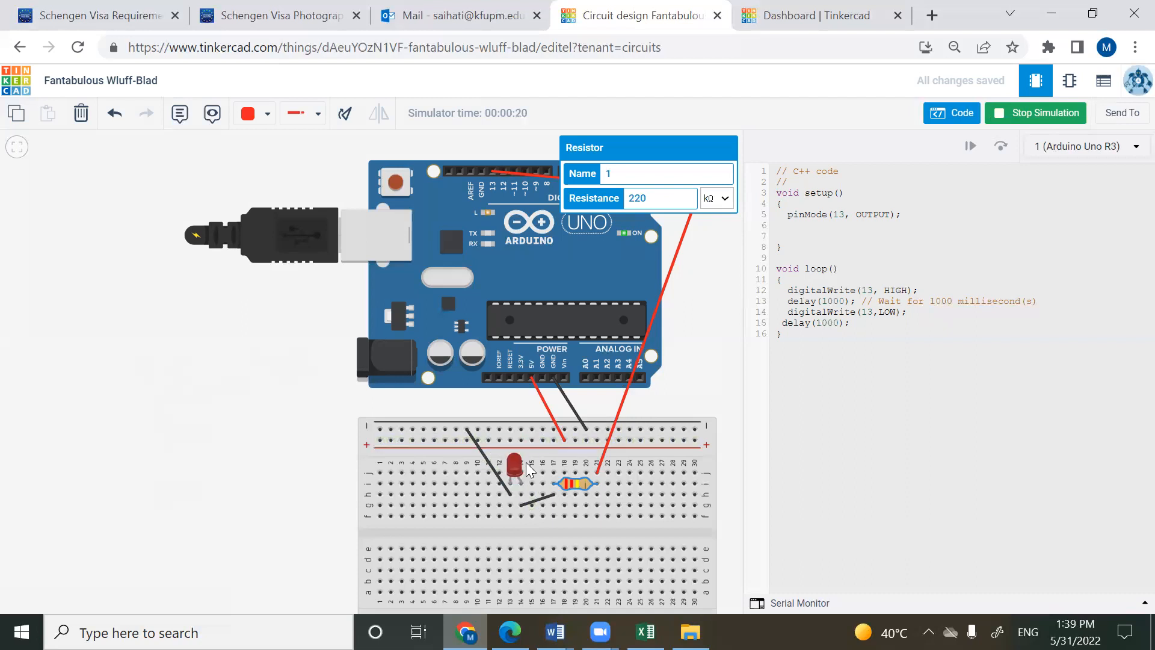
- Stop the simulation, set the resistor's unit back to Ω for 220 Ω, and start the simulation
left_click(1013, 114)
left_click(716, 198)
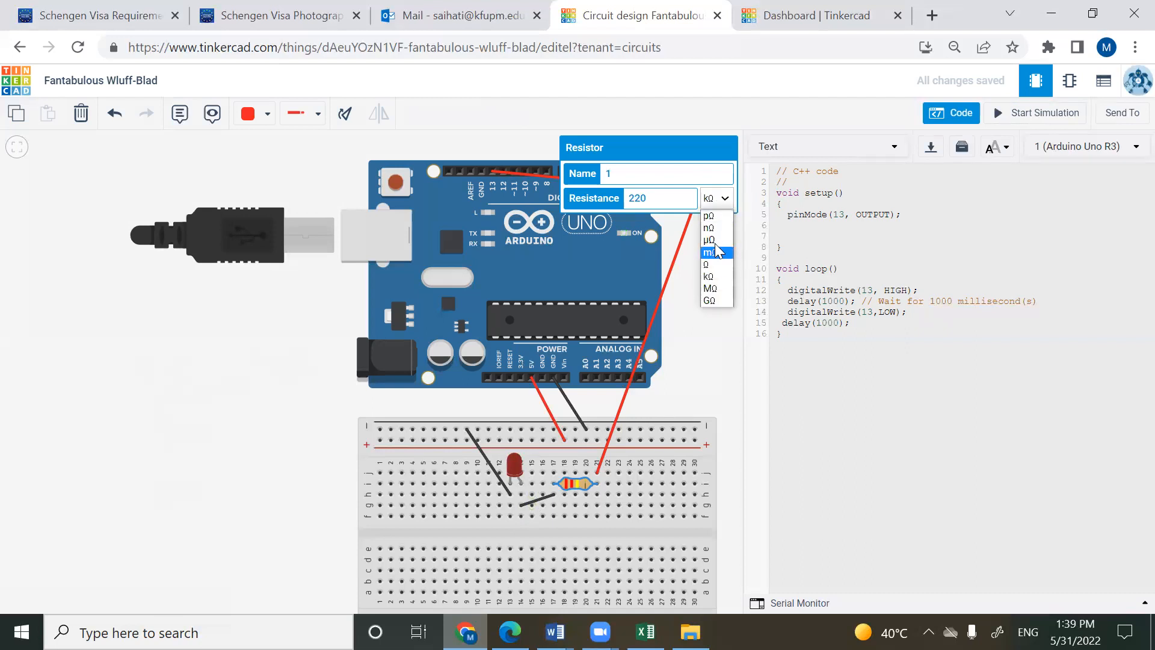
left_click(712, 262)
left_click(711, 260)
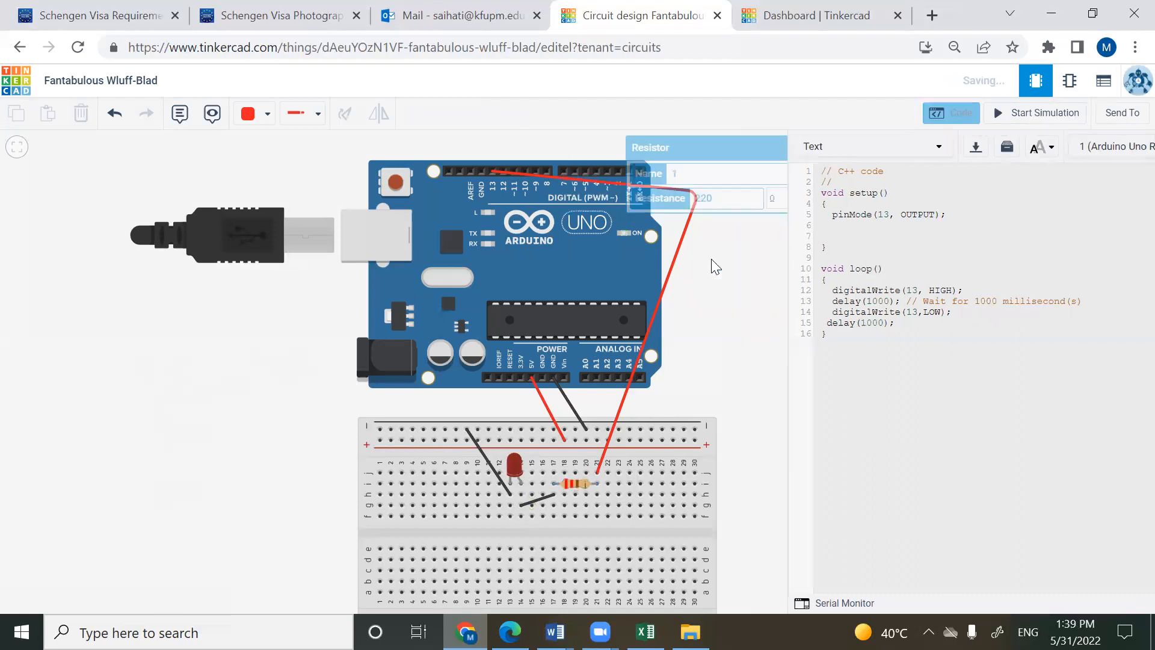
left_click(1021, 113)
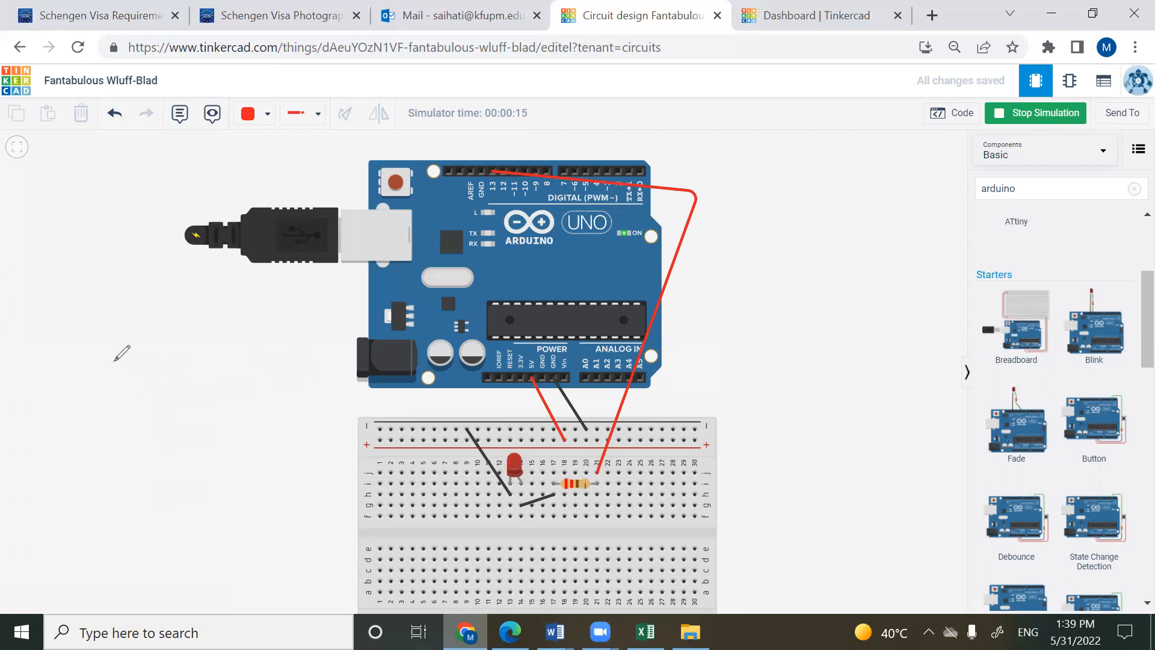
- Handwrite "push button input" in the empty area beside the circuit, scribbling out the miswritten word
mouse_move(115, 355)
left_mouse_down()
mouse_move(107, 372)
mouse_move(244, 361)
left_mouse_up()
left_click_drag(259, 330, 259, 359)
left_click_drag(251, 347, 270, 345)
left_click_drag(144, 359, 118, 391)
left_click_drag(126, 358, 98, 381)
mouse_move(35, 337)
left_mouse_down()
mouse_move(49, 356)
mouse_move(125, 348)
left_mouse_up()
left_click_drag(134, 341, 148, 347)
left_click_drag(143, 339, 162, 338)
left_click_drag(162, 342, 179, 348)
- Handwrite "ON" under the push button note and "LED → ON → off" below it
left_click_drag(41, 426, 69, 450)
mouse_move(68, 428)
left_mouse_down()
mouse_move(83, 427)
mouse_move(81, 438)
left_mouse_up()
left_click_drag(68, 450, 84, 450)
left_click_drag(92, 430, 92, 450)
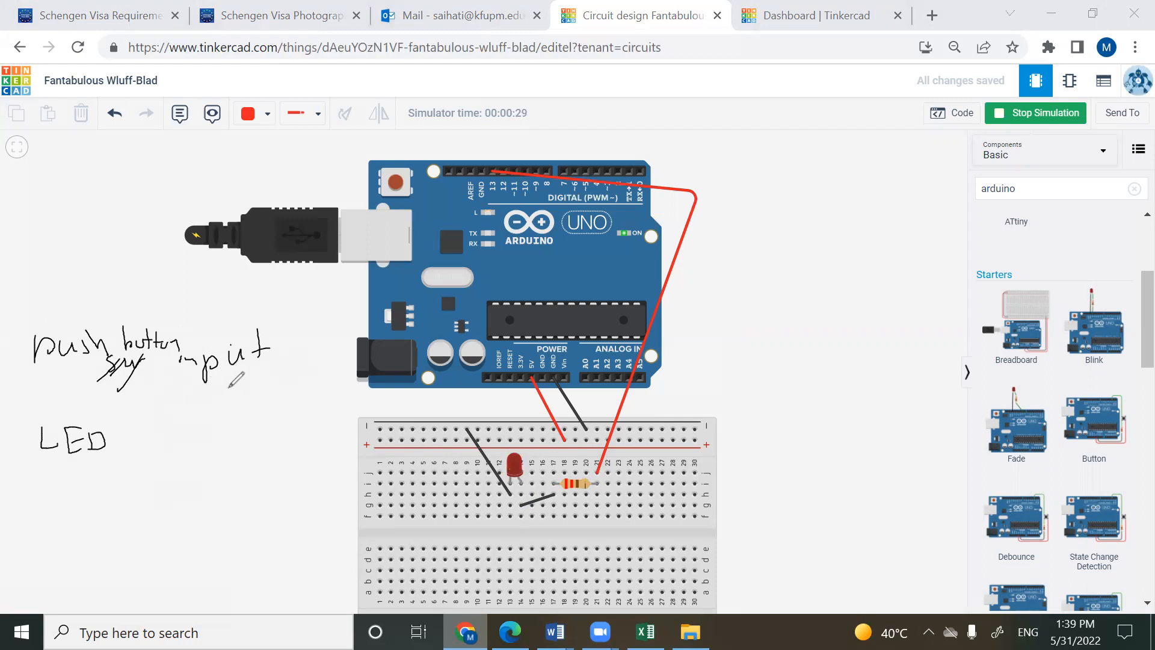
left_click_drag(224, 389, 248, 386)
mouse_move(119, 443)
left_mouse_down()
mouse_move(173, 444)
mouse_move(163, 451)
left_mouse_up()
mouse_move(205, 441)
left_mouse_down()
mouse_move(208, 451)
mouse_move(230, 428)
left_mouse_up()
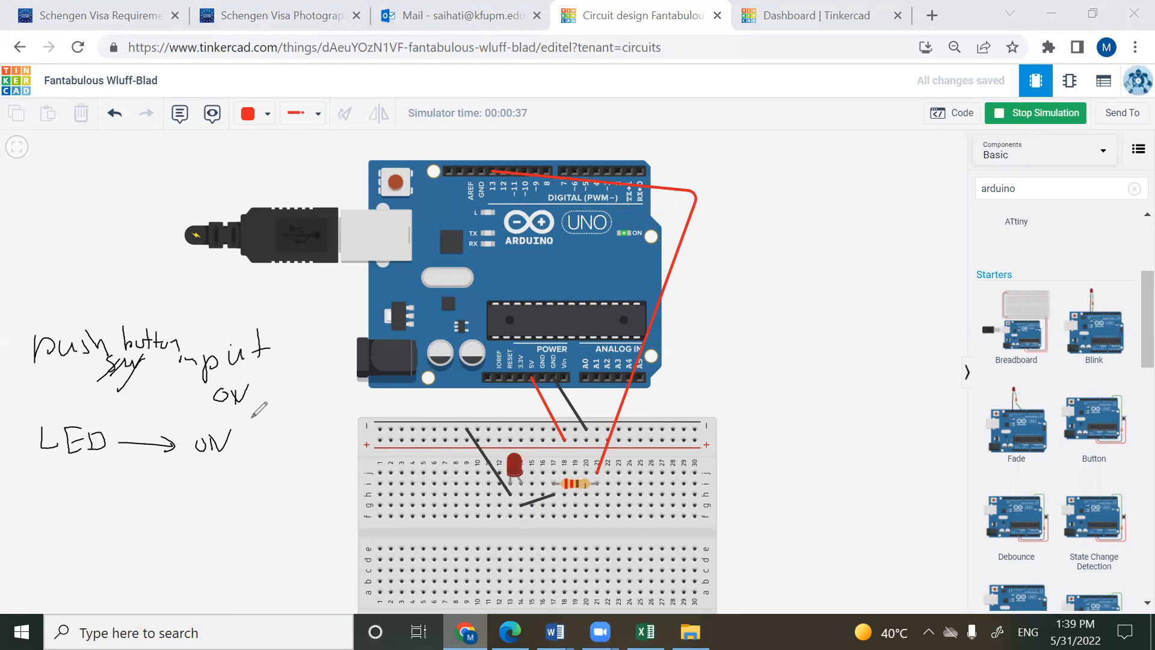
left_click_drag(232, 442, 293, 441)
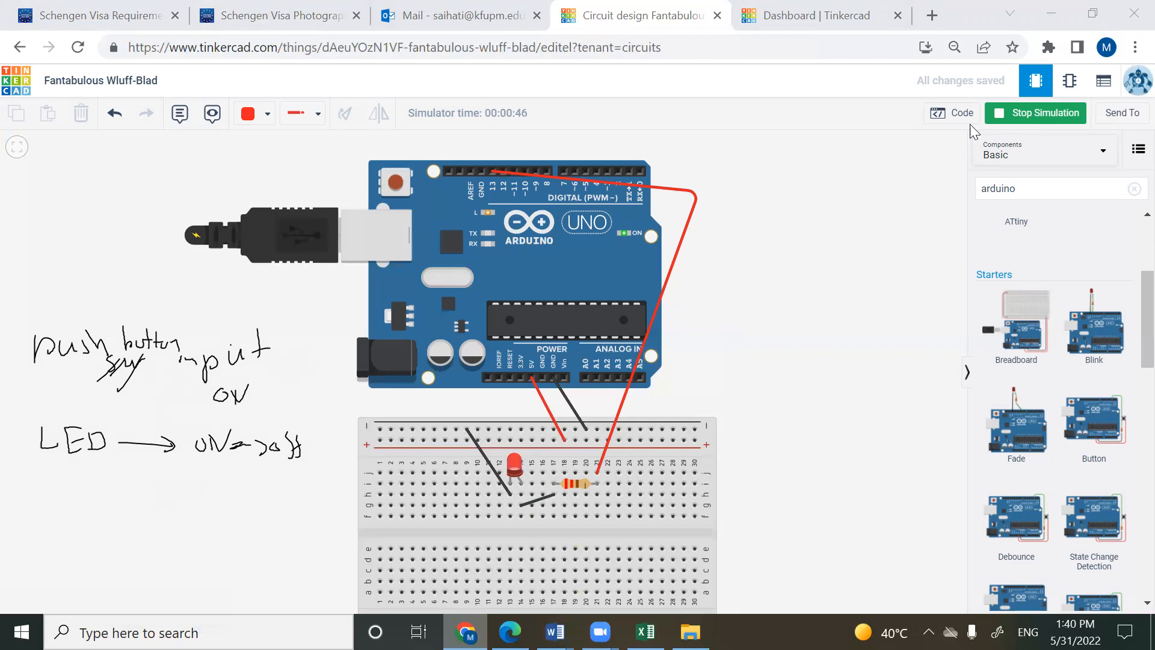
- Stop the simulation, show the code, and delete both delay(1000) lines and digitalWrite(13,LOW) from the loop
left_click(995, 125)
left_click(950, 115)
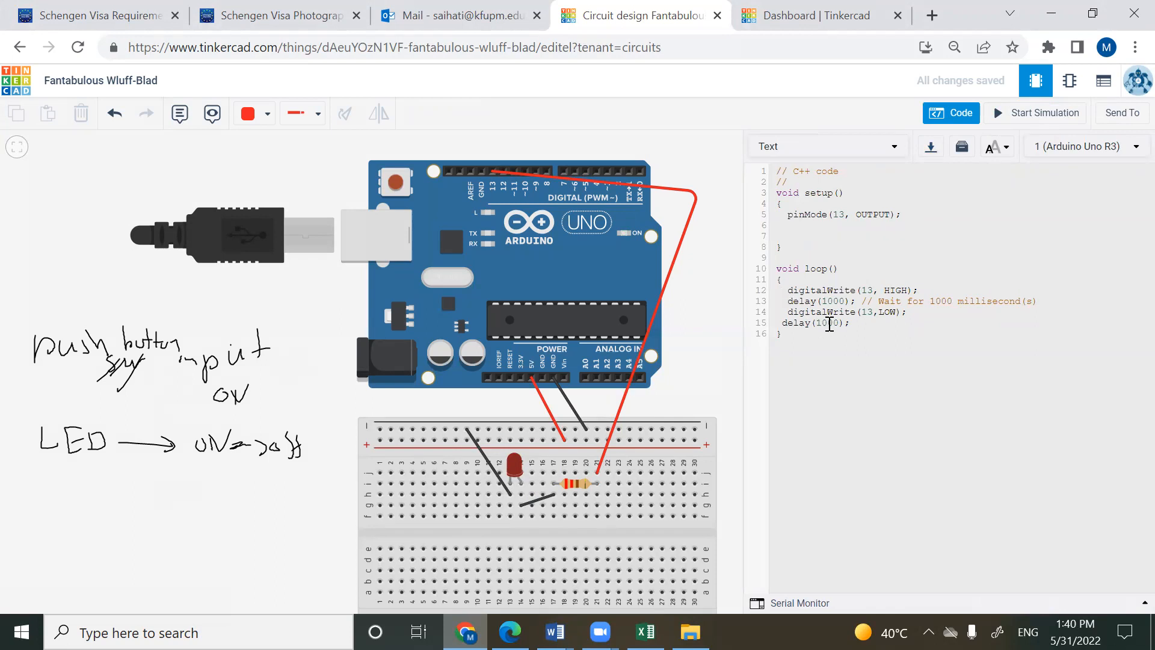
left_click_drag(787, 301, 912, 325)
key("BackSpace")
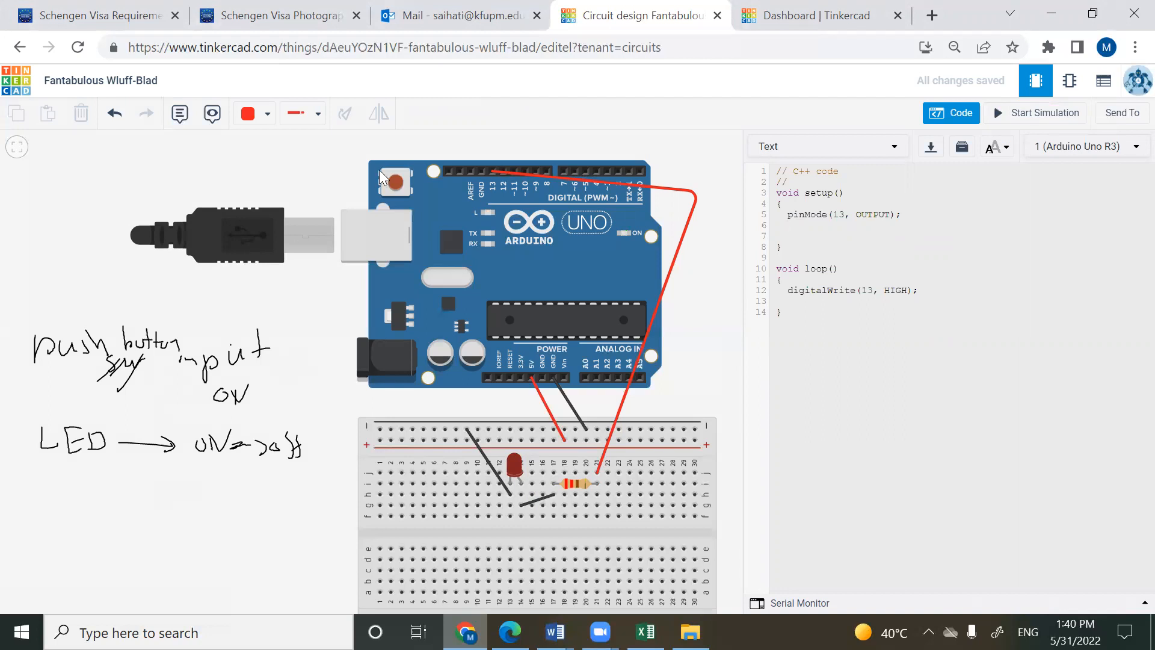
- Handwrite an arrow above "push" and another arrow from "LED" down to the word "output"
left_click_drag(95, 303, 95, 323)
mouse_move(85, 456)
left_mouse_down()
mouse_move(81, 485)
mouse_move(97, 481)
mouse_move(132, 537)
left_mouse_up()
left_click_drag(131, 513, 161, 527)
left_click_drag(154, 516, 166, 513)
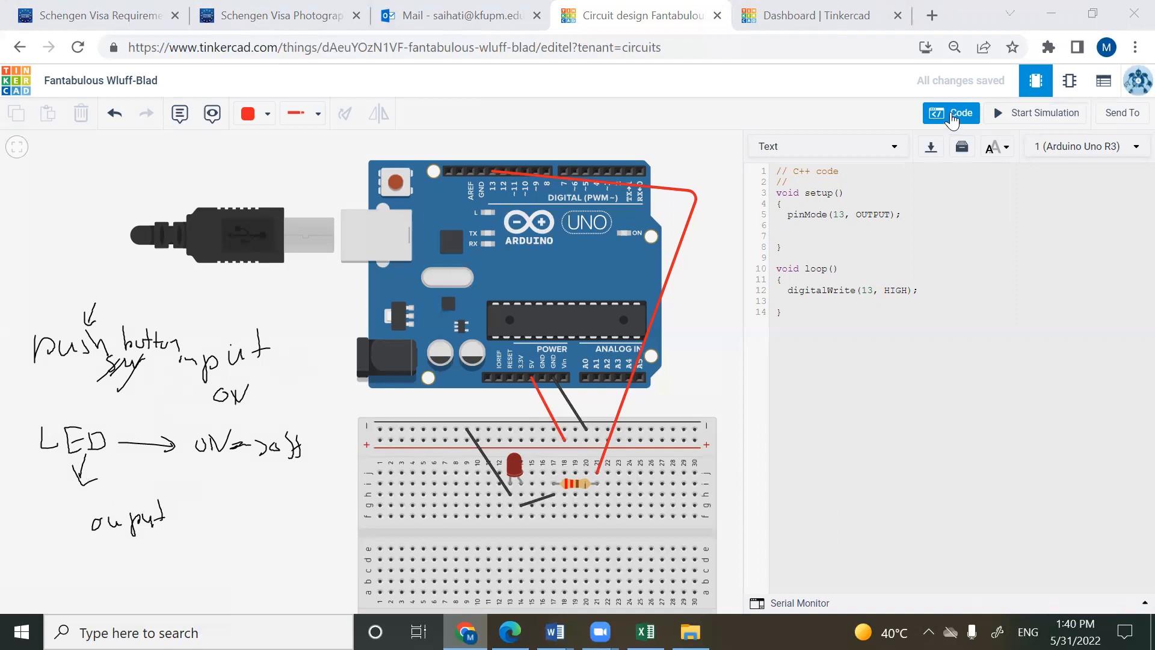
- Add pinMode(3,INPUT); on a new line below the pin 13 pinMode line in setup
left_click(920, 212)
key("Return")
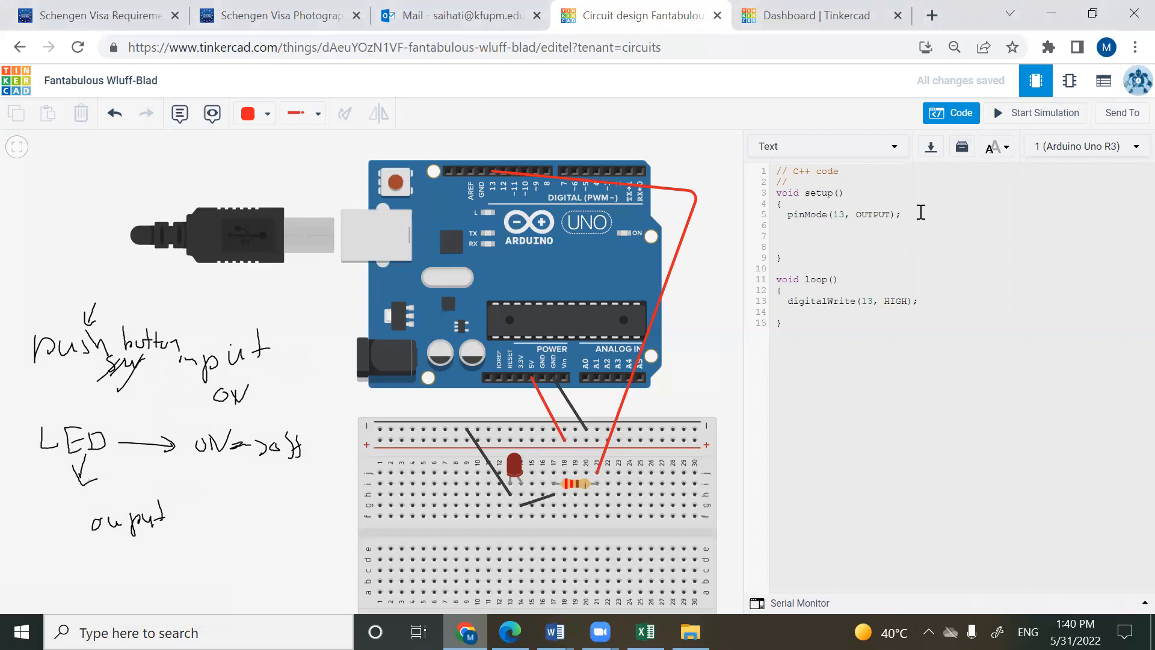
type("pinMode(3,INPUT)")
- Insert sw=digitalRead(3); above the digitalWrite line in the loop and try to start the simulation
left_click(870, 298)
key("Return")
key("Return")
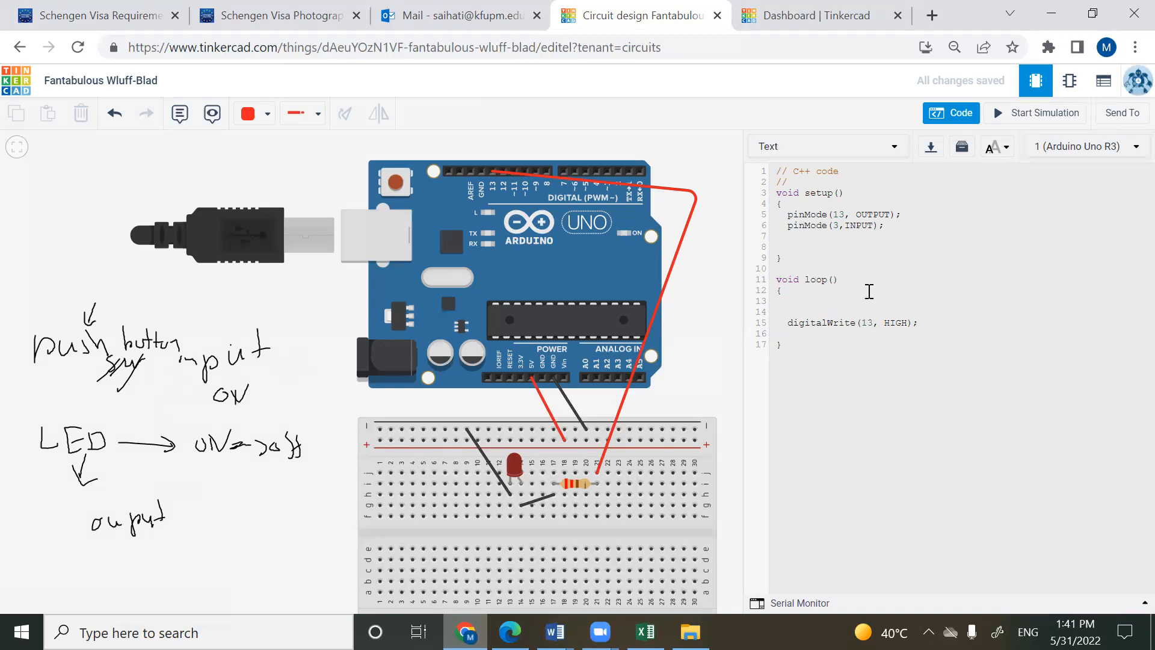
type("sw=digitalRead(")
left_click_drag(839, 224, 833, 224)
type("(3")
left_click(1020, 114)
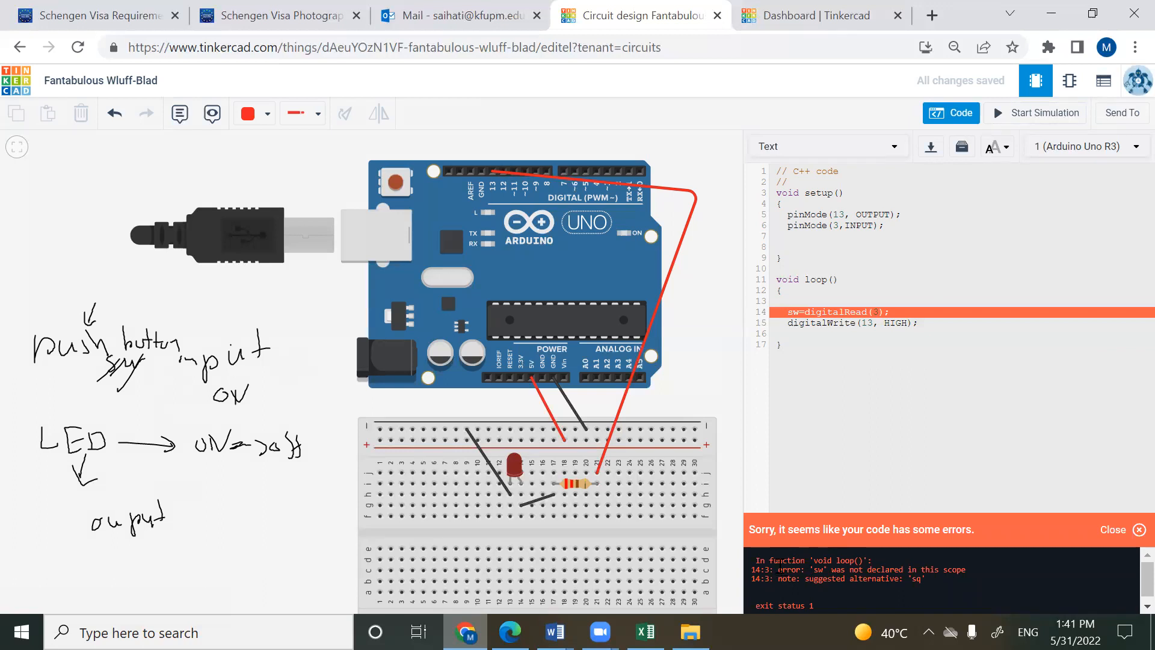
- Declare the sw variable as int at the start of the digitalRead line in the loop
scroll(840, 578, "up", 3)
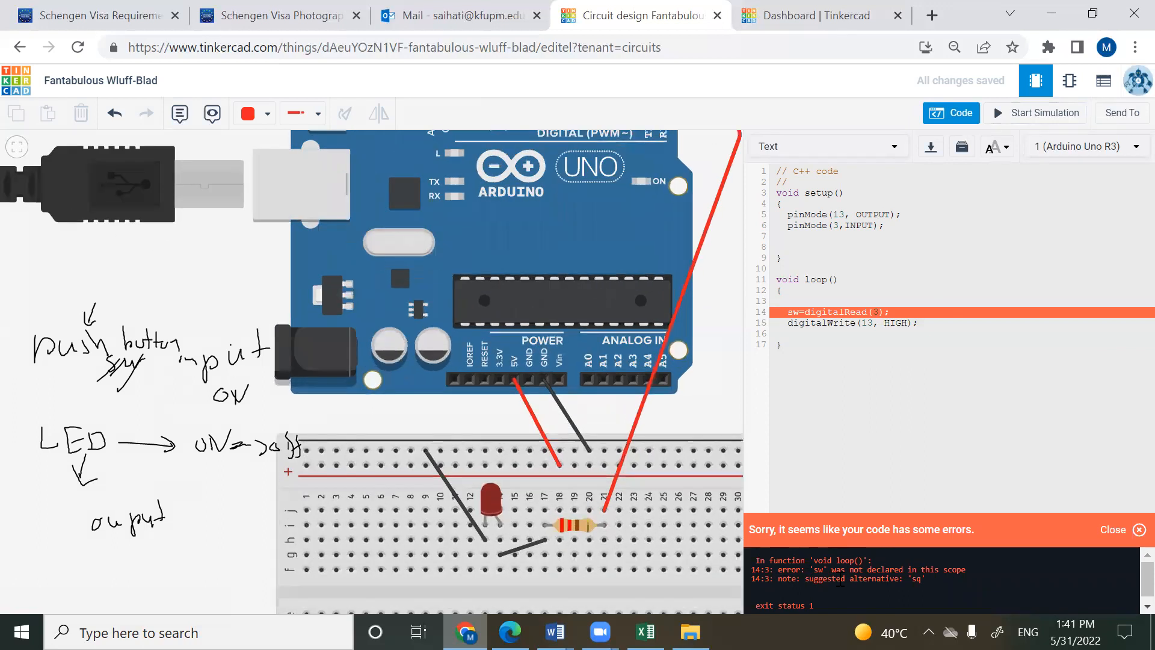
scroll(840, 579, "down", 3)
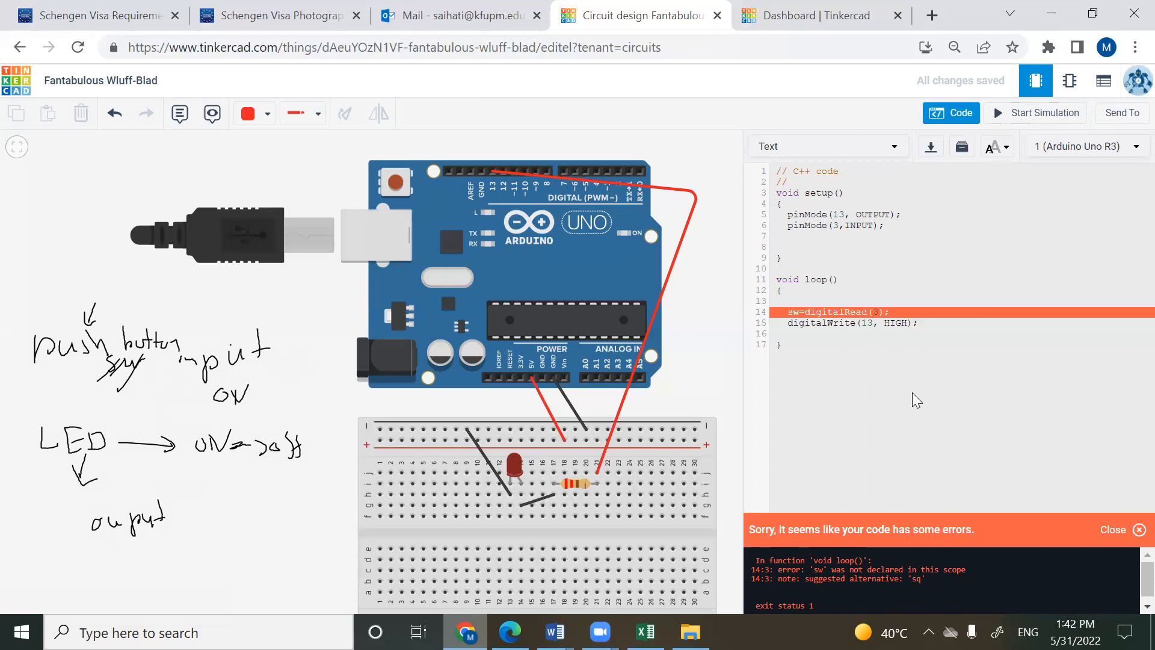
left_click(788, 312)
type("int")
- Replace the comment lines above setup with the global declaration int sw; and start the simulation
left_click_drag(821, 311, 786, 312)
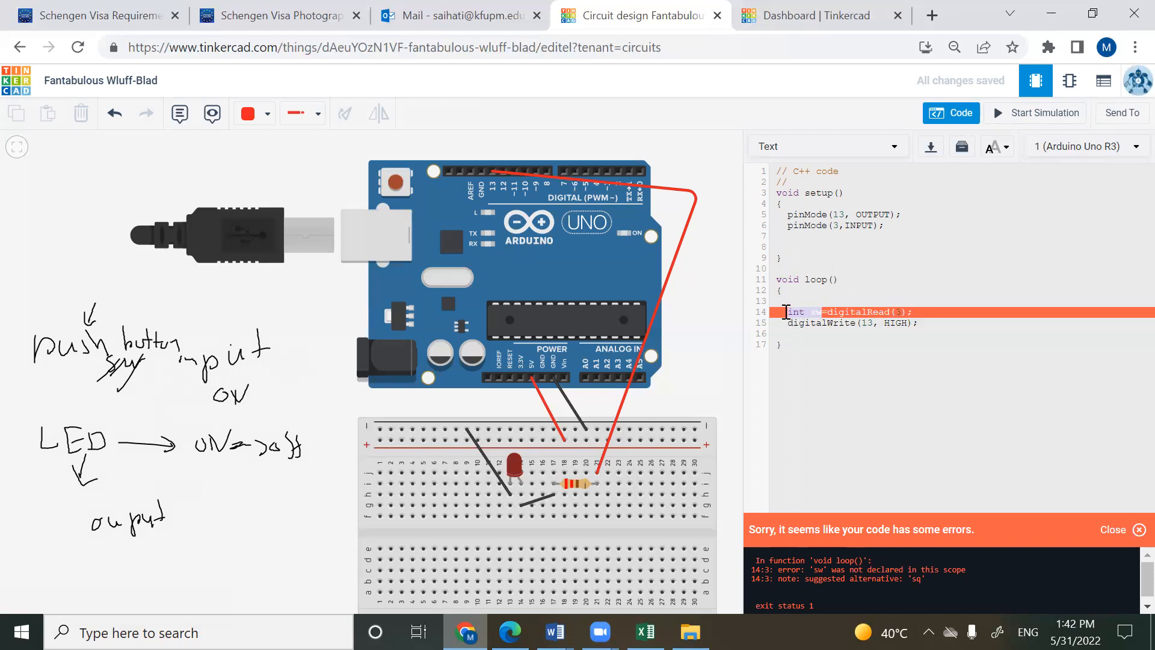
left_click(842, 172)
left_click_drag(815, 180, 747, 147)
key("BackSpace")
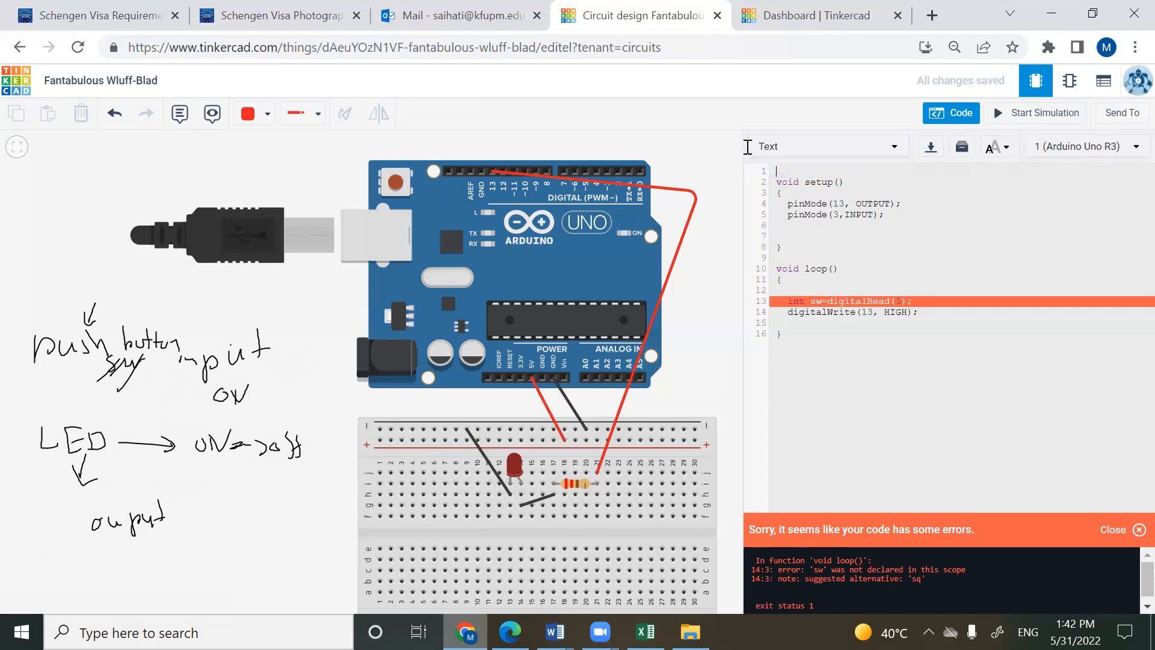
type("int sw;")
left_click(1033, 120)
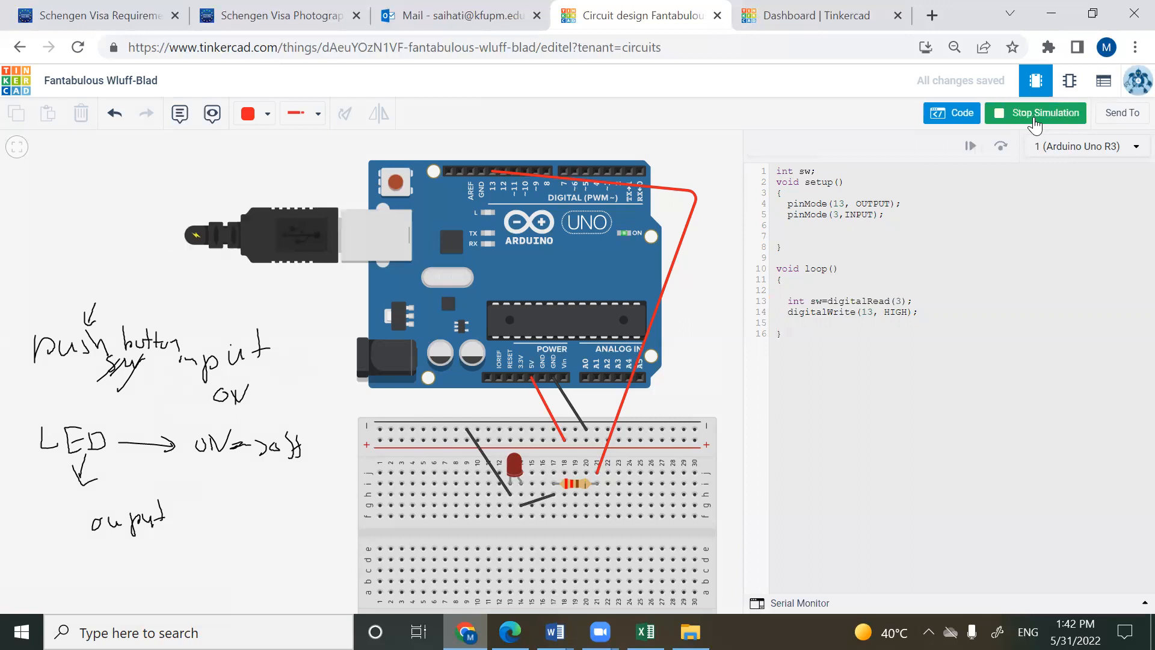
- Run the circuit simulation briefly to observe the LED, and stop it
left_click(1034, 115)
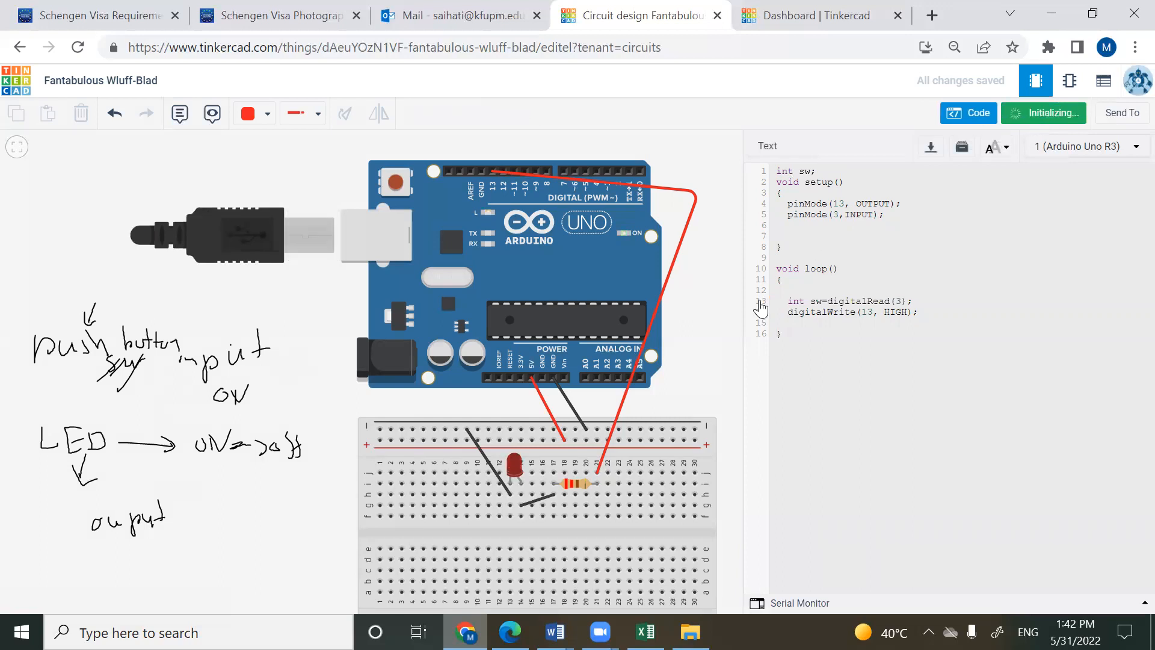
left_click(810, 303)
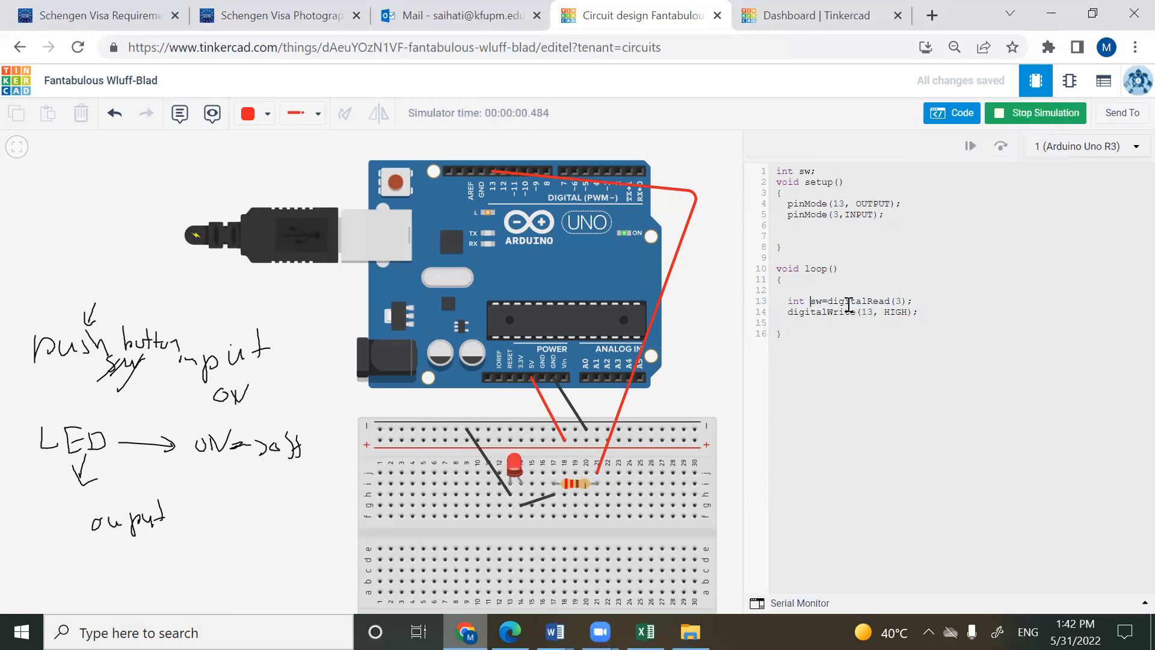
left_click(1016, 114)
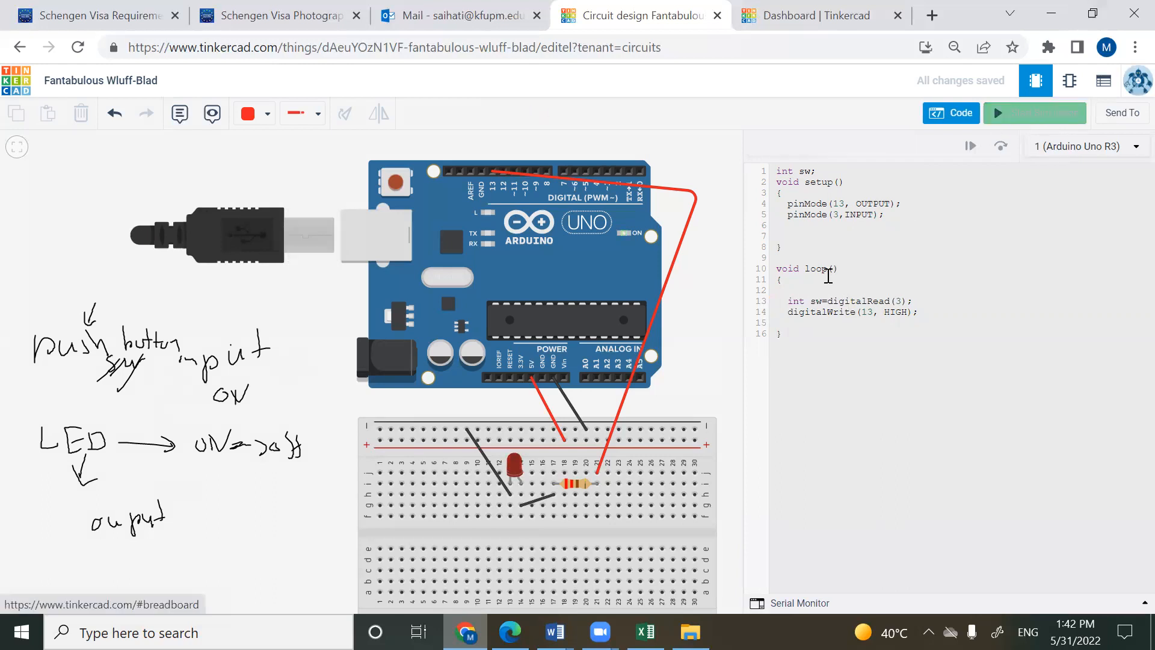
- Remove the int keyword before sw=digitalRead(3) in the loop function
key("BackSpace")
key("BackSpace")
key("BackSpace")
key("BackSpace")
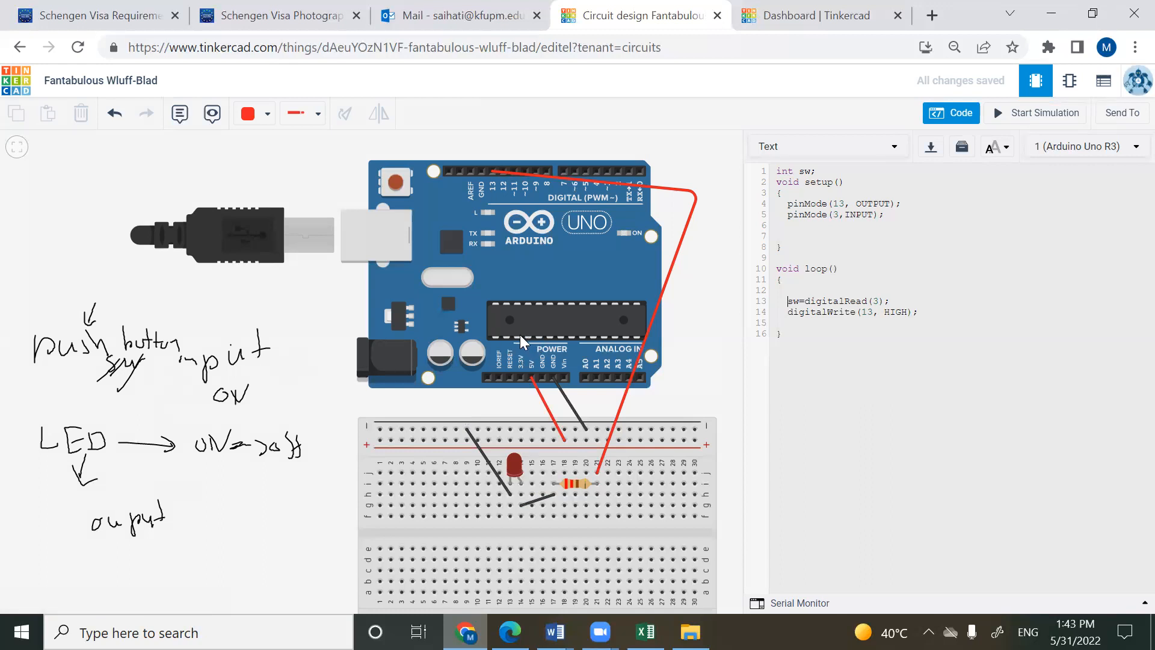
- Reroute the red wire from pin 13 around the USB side of the Arduino by moving its bend points
left_click_drag(695, 208, 278, 160)
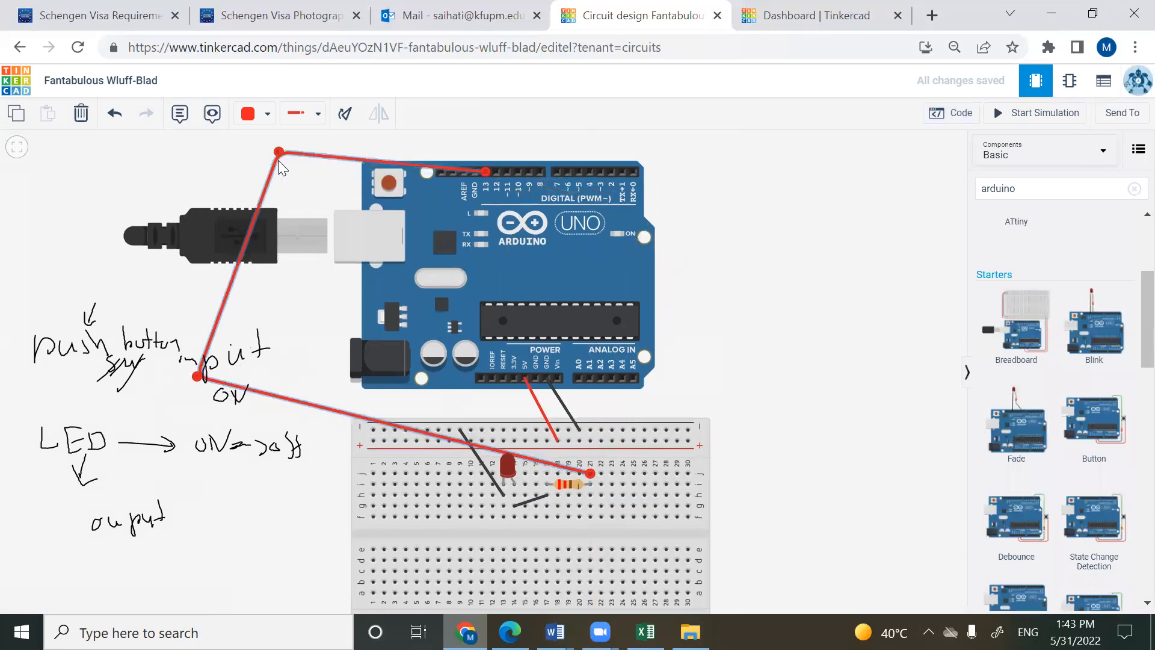
left_click_drag(203, 376, 306, 316)
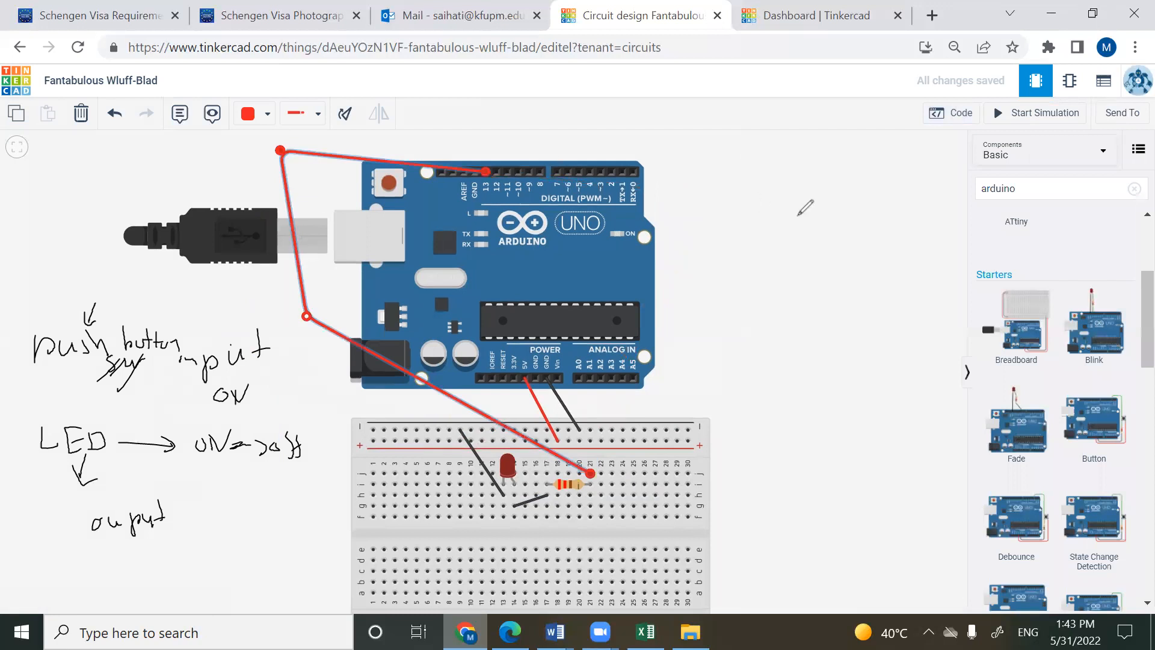
- Sketch a schematic annotation of the Arduino with pin 13 feeding a resistor and LED that return to GND
left_click_drag(839, 227, 797, 297)
mouse_move(815, 223)
left_mouse_down()
mouse_move(832, 306)
mouse_move(795, 296)
left_mouse_up()
mouse_move(838, 237)
left_mouse_down()
mouse_move(837, 247)
mouse_move(912, 243)
mouse_move(911, 283)
left_mouse_up()
mouse_move(897, 283)
left_mouse_down()
mouse_move(921, 283)
mouse_move(904, 303)
mouse_move(918, 306)
mouse_move(854, 328)
mouse_move(852, 309)
mouse_move(830, 302)
mouse_move(849, 296)
mouse_move(854, 307)
left_mouse_up()
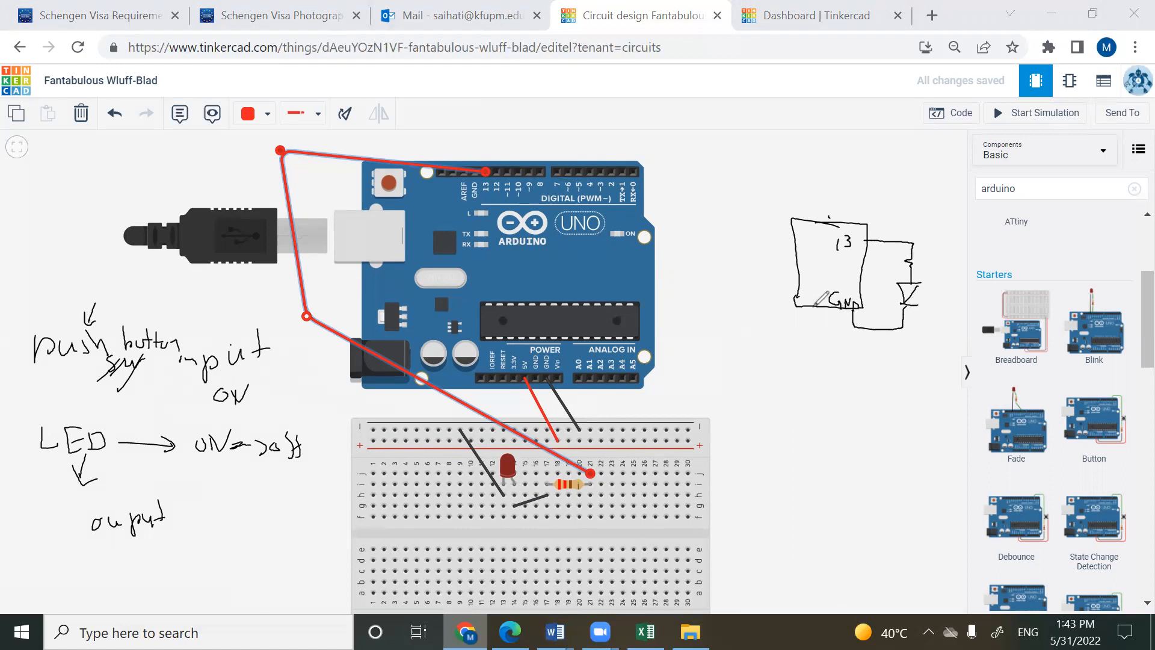
- Add a push button connecting 5V to pin 3 in the schematic annotation, undoing the stray strokes
mouse_move(756, 282)
left_mouse_down()
mouse_move(775, 290)
mouse_move(763, 277)
left_mouse_up()
key("ctrl+z")
key("ctrl+z")
key("ctrl+z")
left_click_drag(748, 288, 774, 291)
mouse_move(763, 288)
left_mouse_down()
mouse_move(763, 268)
mouse_move(802, 304)
mouse_move(699, 262)
mouse_move(736, 248)
left_mouse_up()
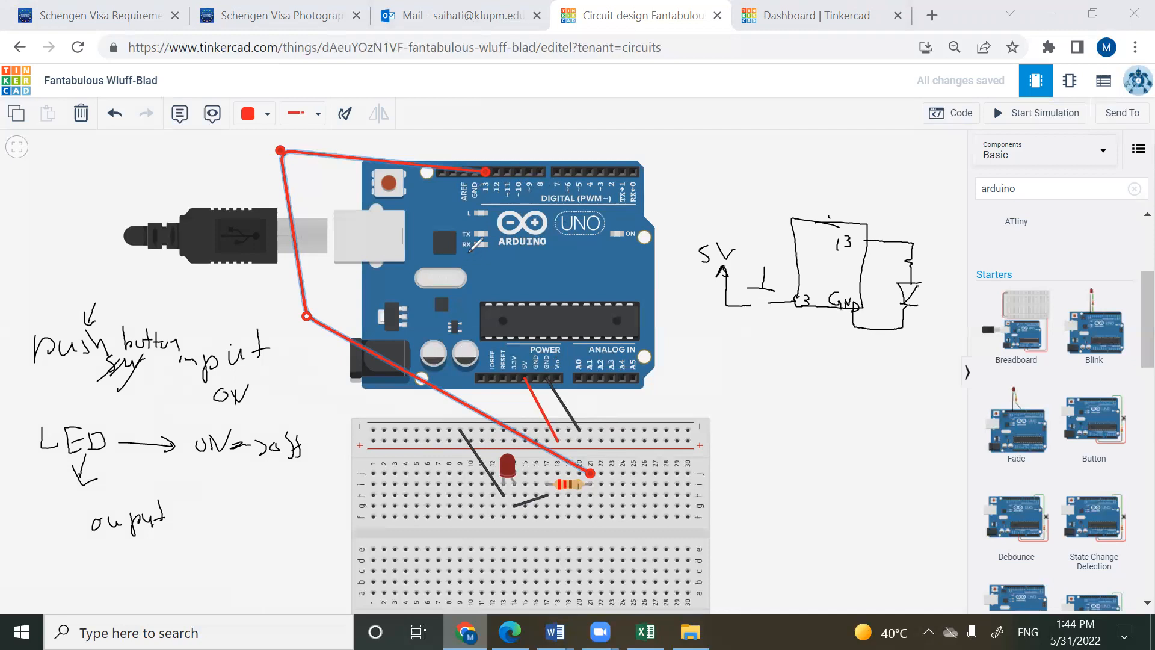
- Search the components for "push" and place a Pushbutton on the breadboard beside the resistor
left_click(961, 120)
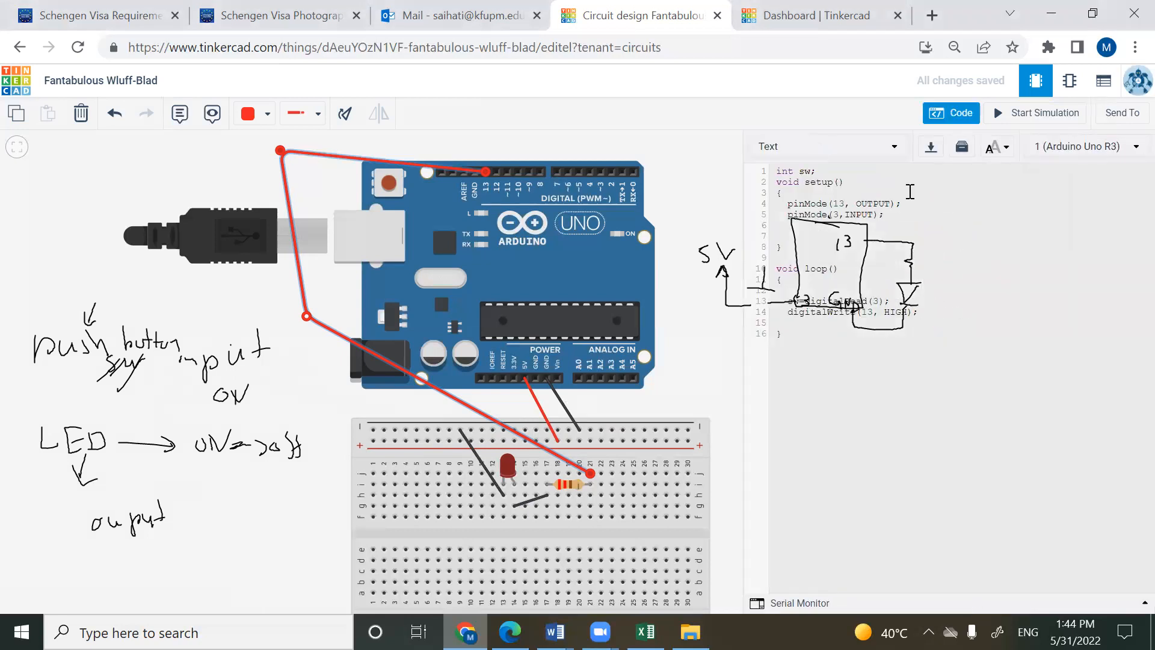
left_click(721, 178)
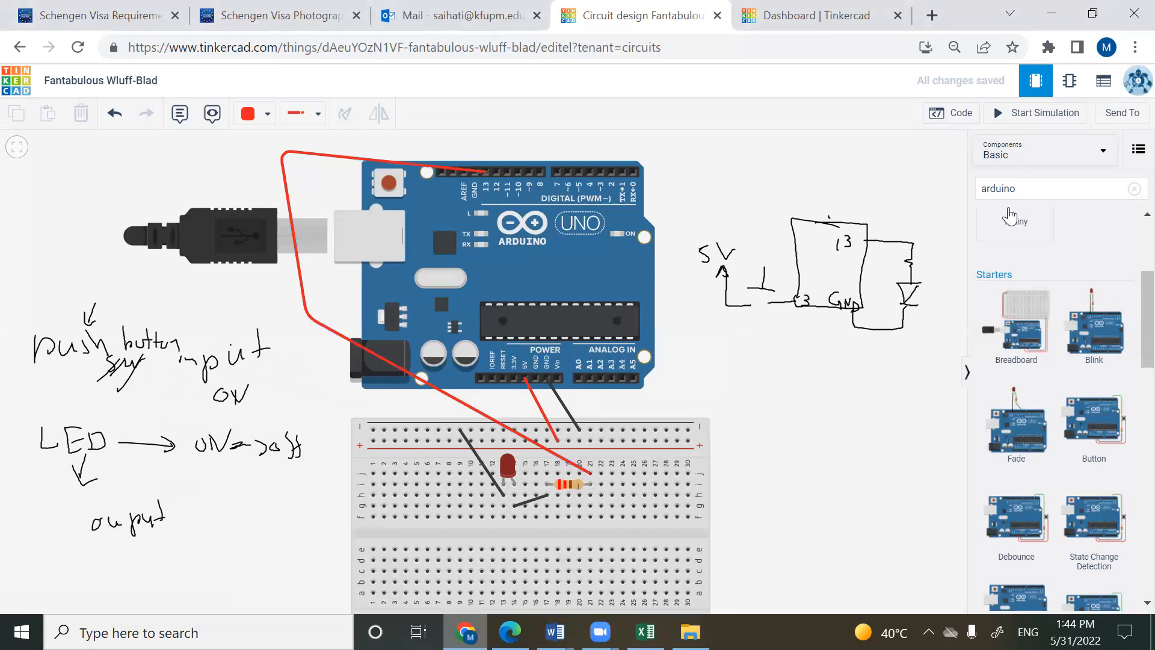
double_click(1024, 185)
type("push")
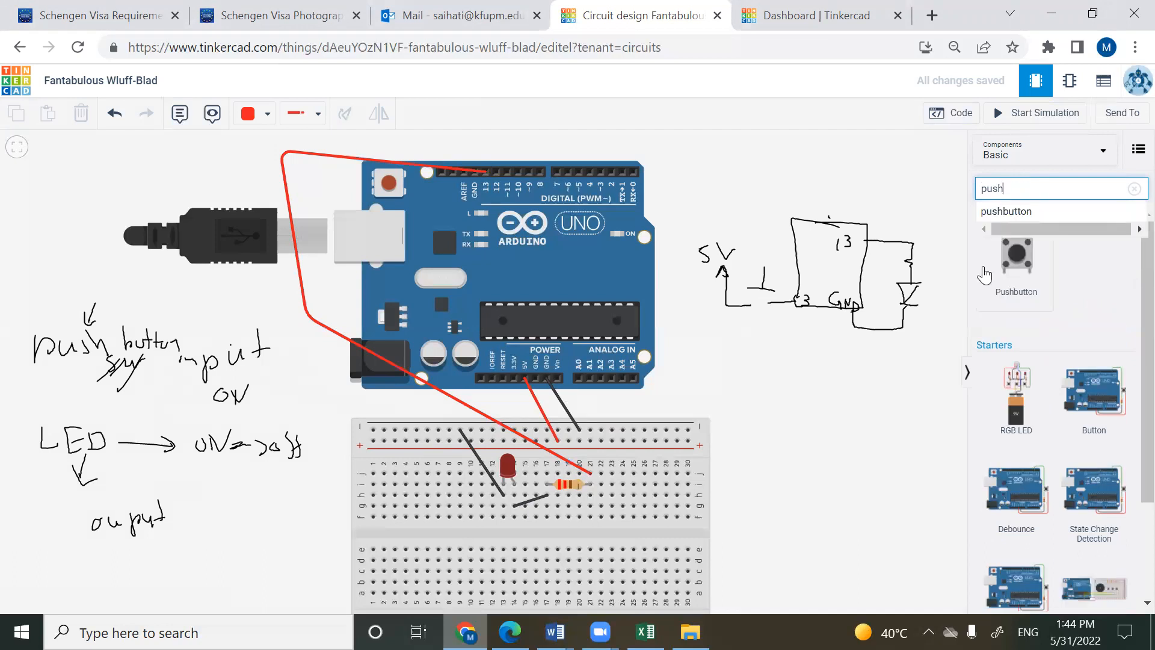
left_click_drag(984, 275, 645, 501)
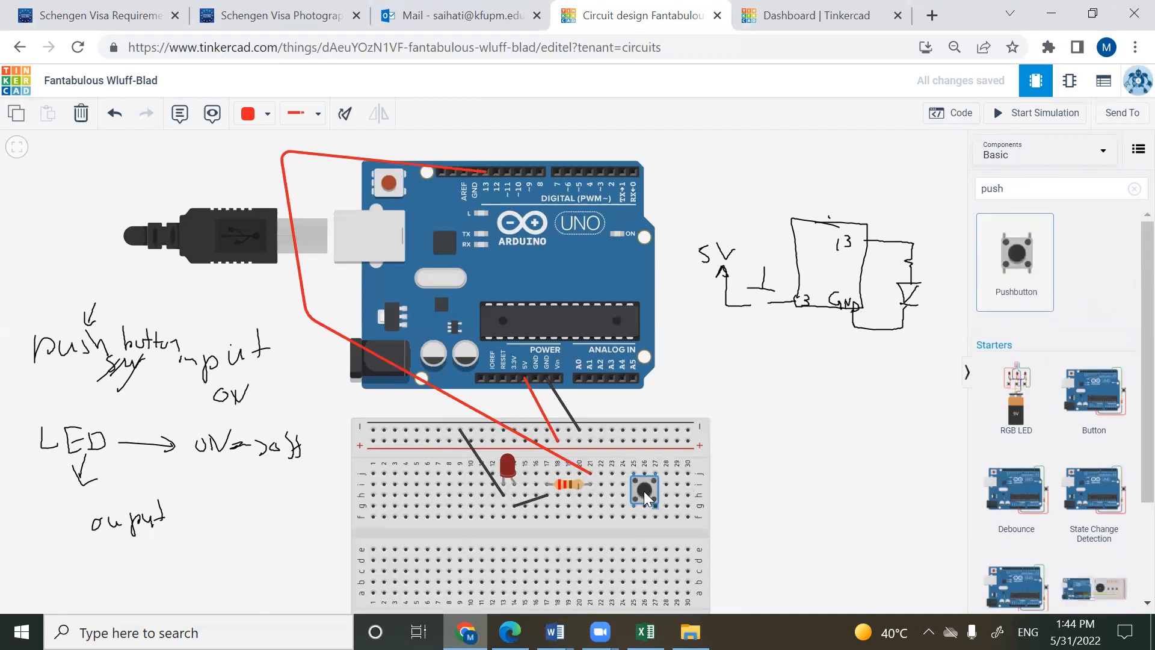
left_click(682, 501)
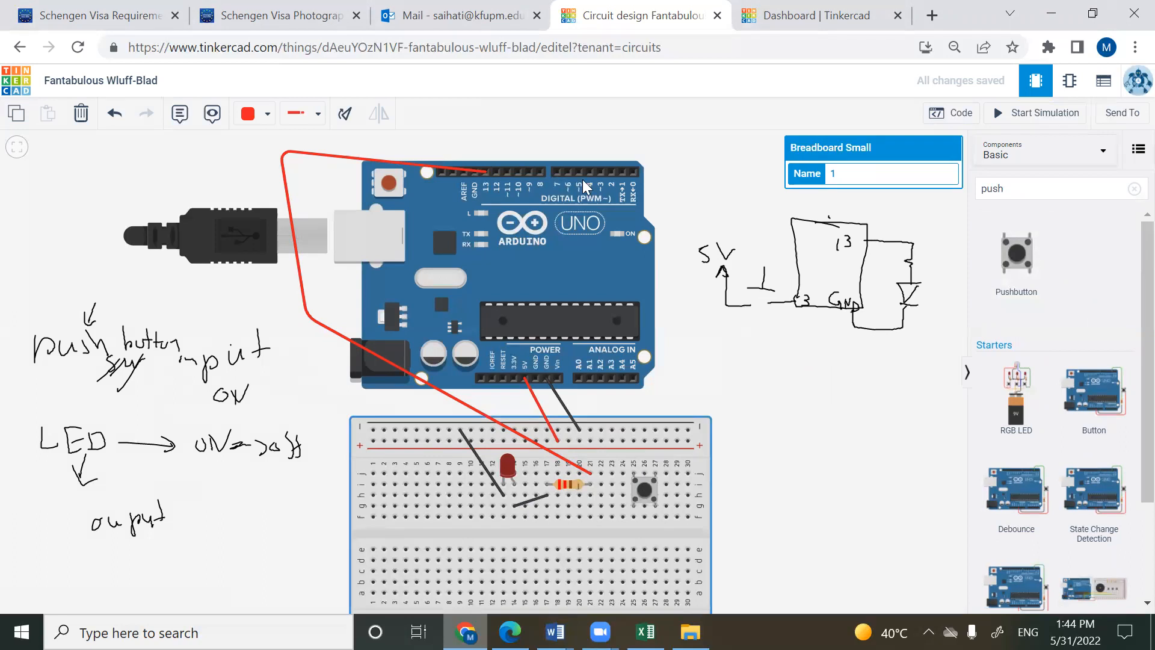
- Set the annotation colour to red, mark the push button's contact gap in the sketch, and undo the mark
left_click(684, 154)
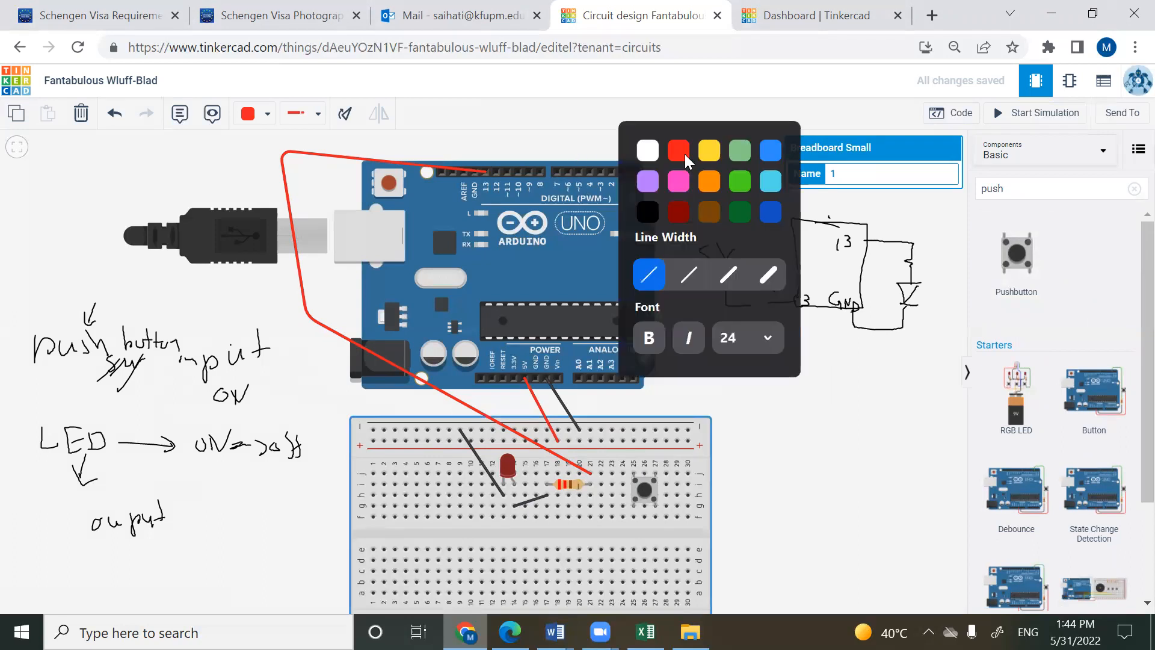
left_click(685, 154)
left_click_drag(747, 307, 771, 306)
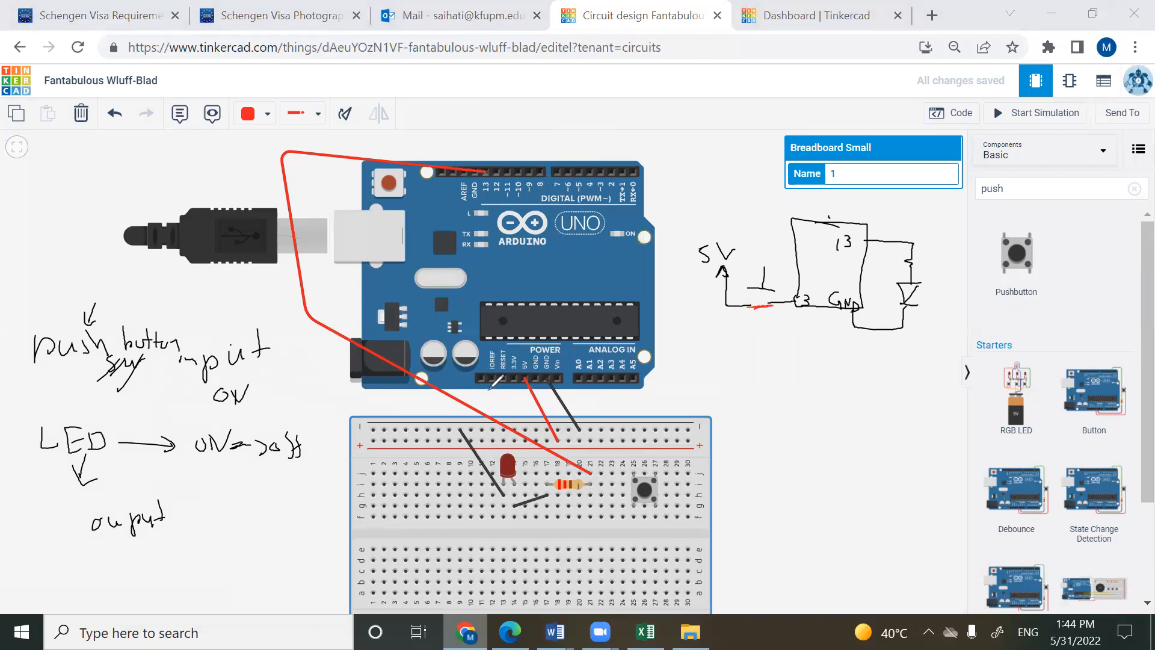
key("ctrl+z")
- Move the pushbutton across the breadboard's central gap and wire its column 27 terminal to the positive rail
left_click_drag(650, 511, 655, 524)
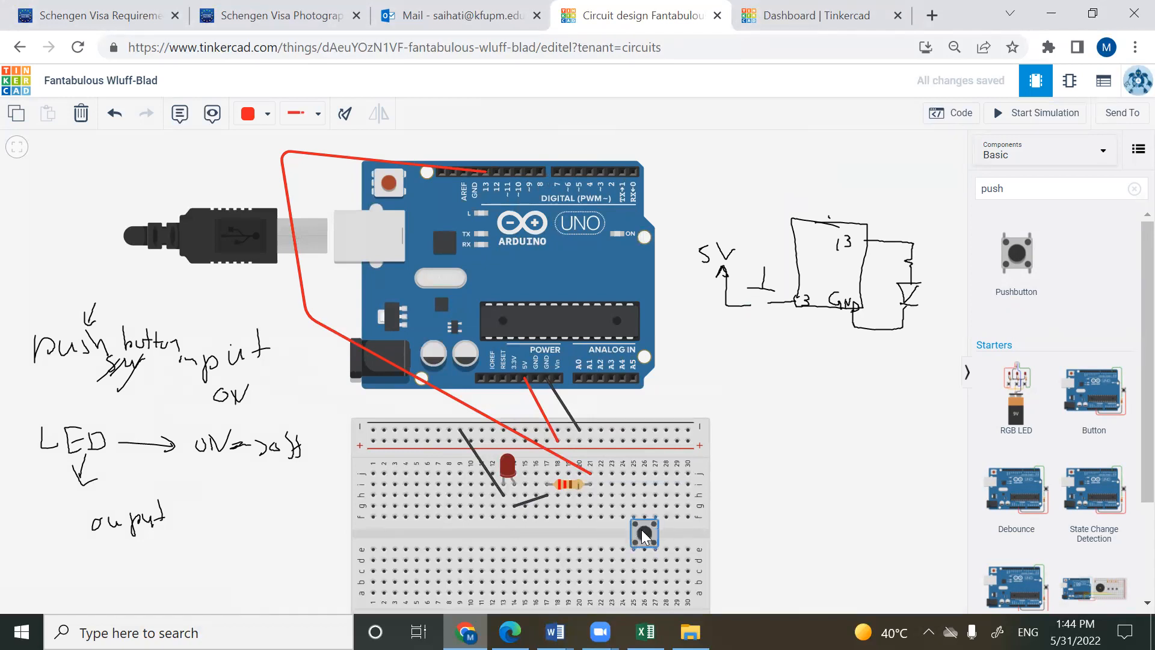
left_click(653, 505)
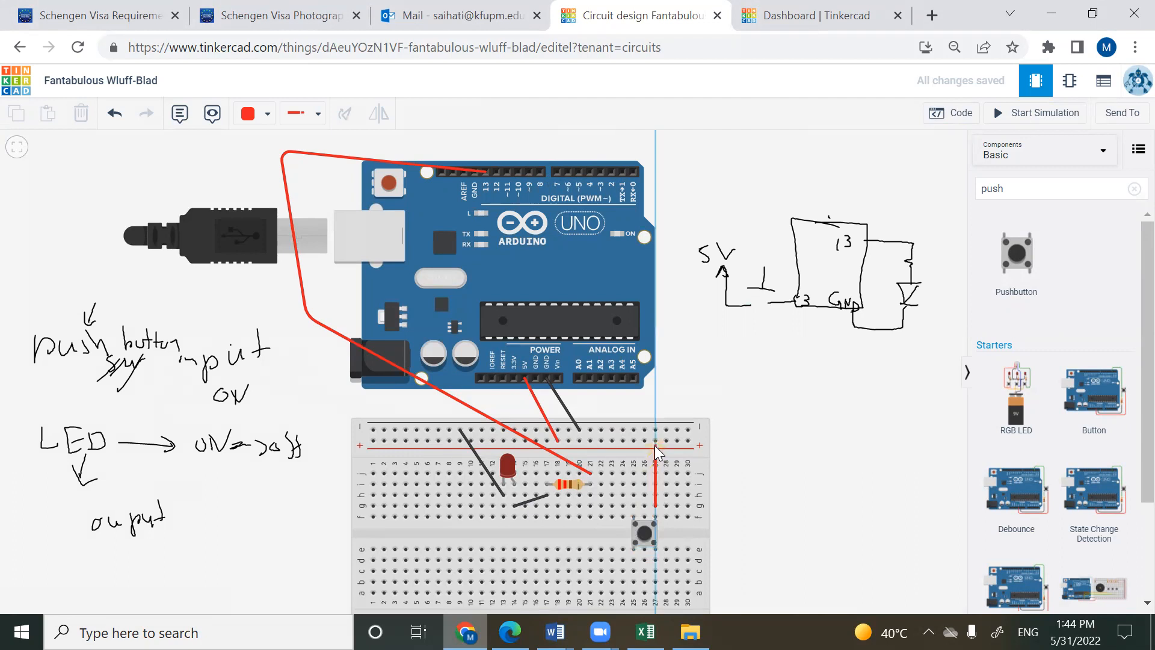
left_click(654, 442)
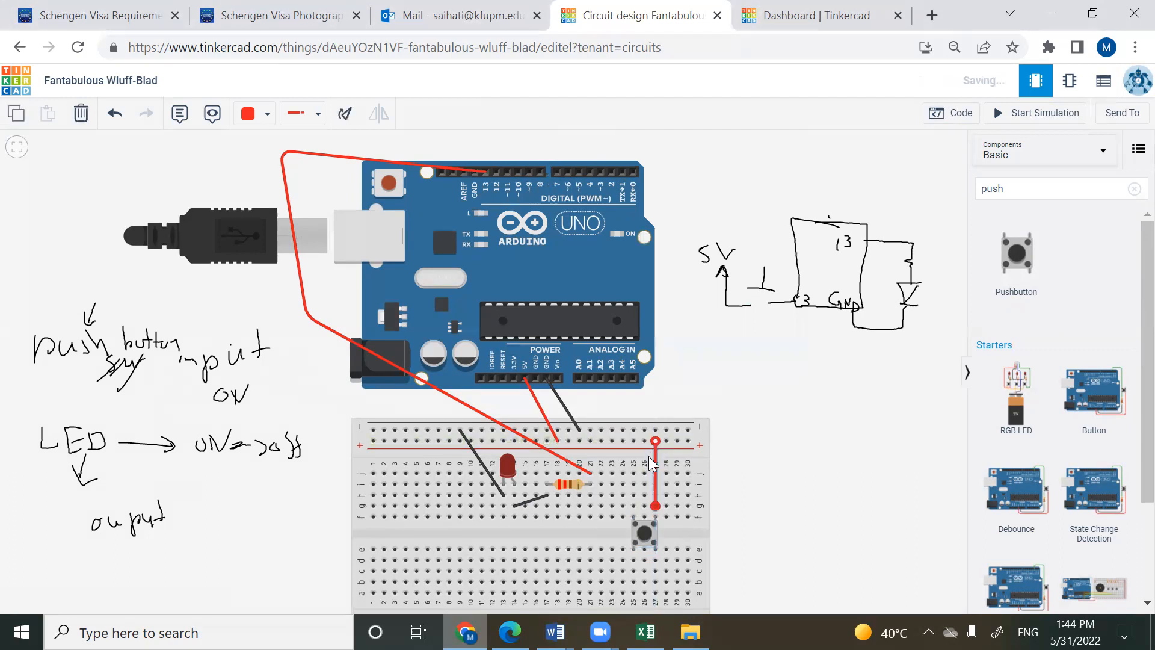
- Wire the pushbutton's column 25 terminal to Arduino digital pin 3 and make the wire green
left_click(634, 505)
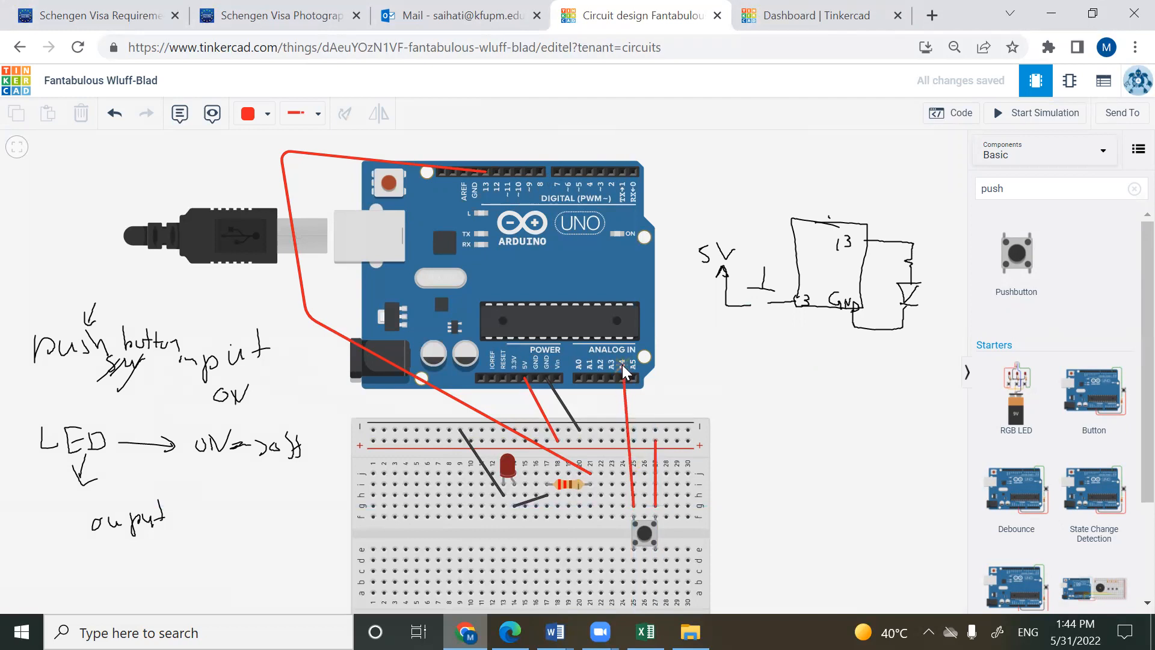
left_click(599, 171)
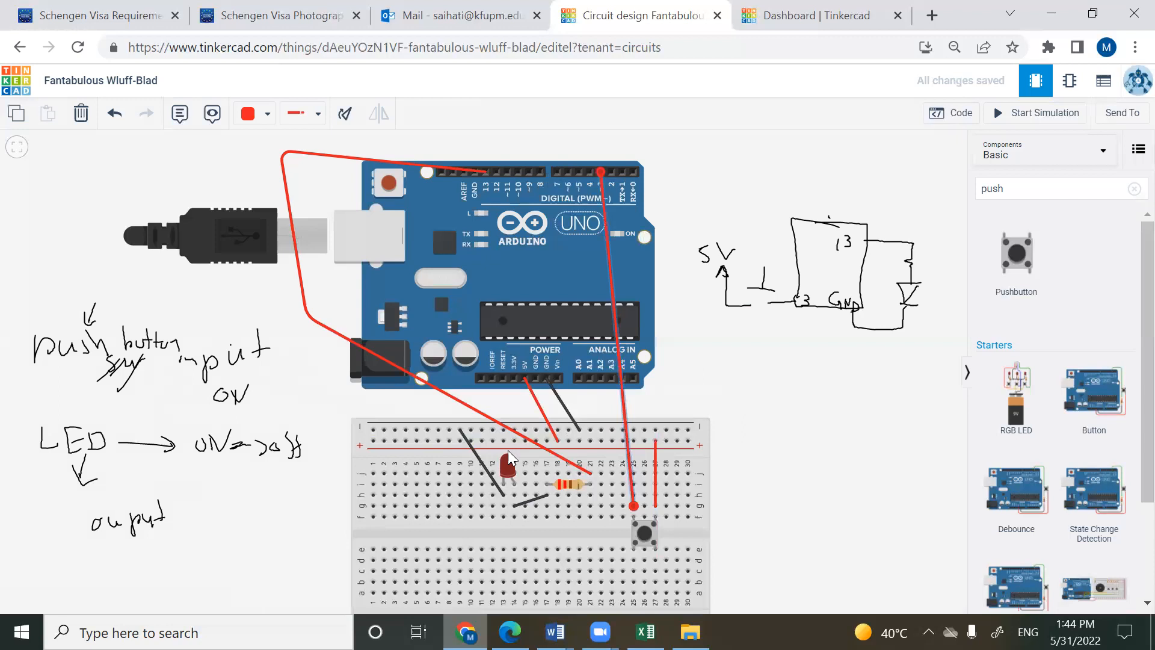
left_click(262, 122)
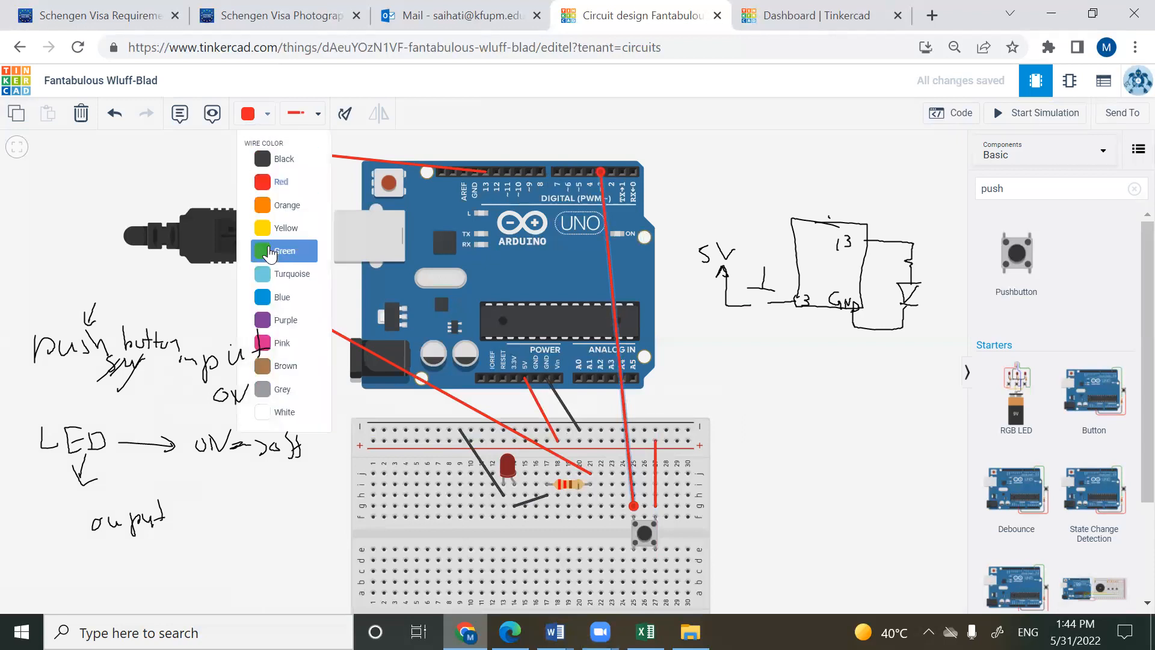
left_click(289, 249)
left_click(812, 365)
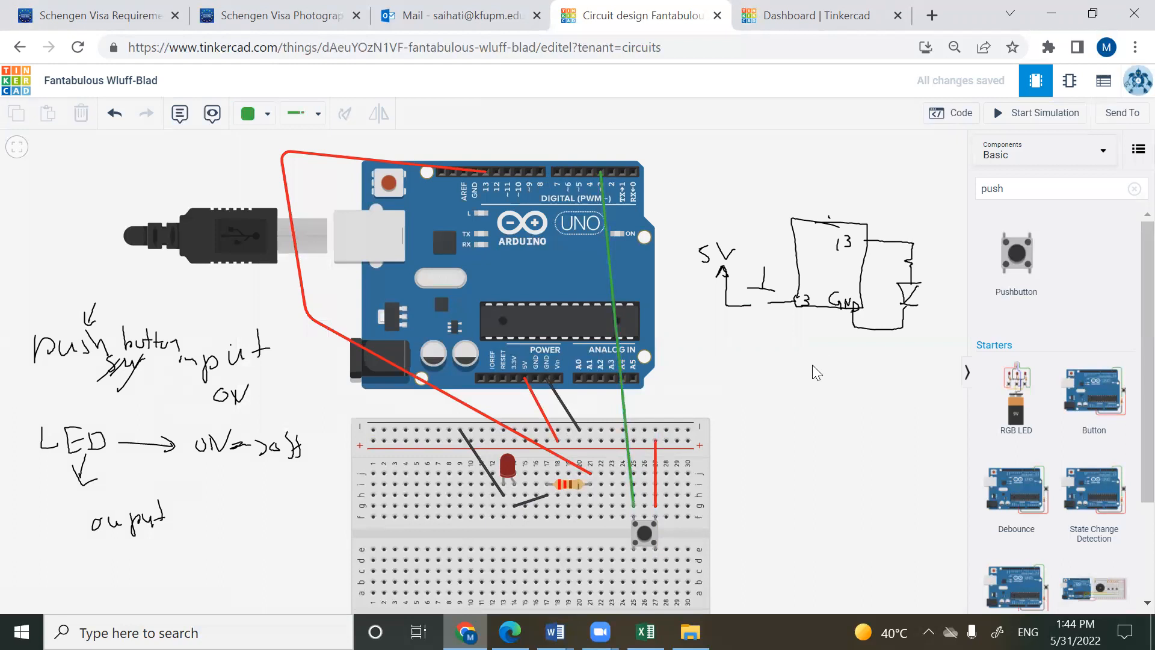
- Show the code and annotate a flowchart beneath it: Read sw, high leading to LED on, low leading to LED off
left_click(959, 114)
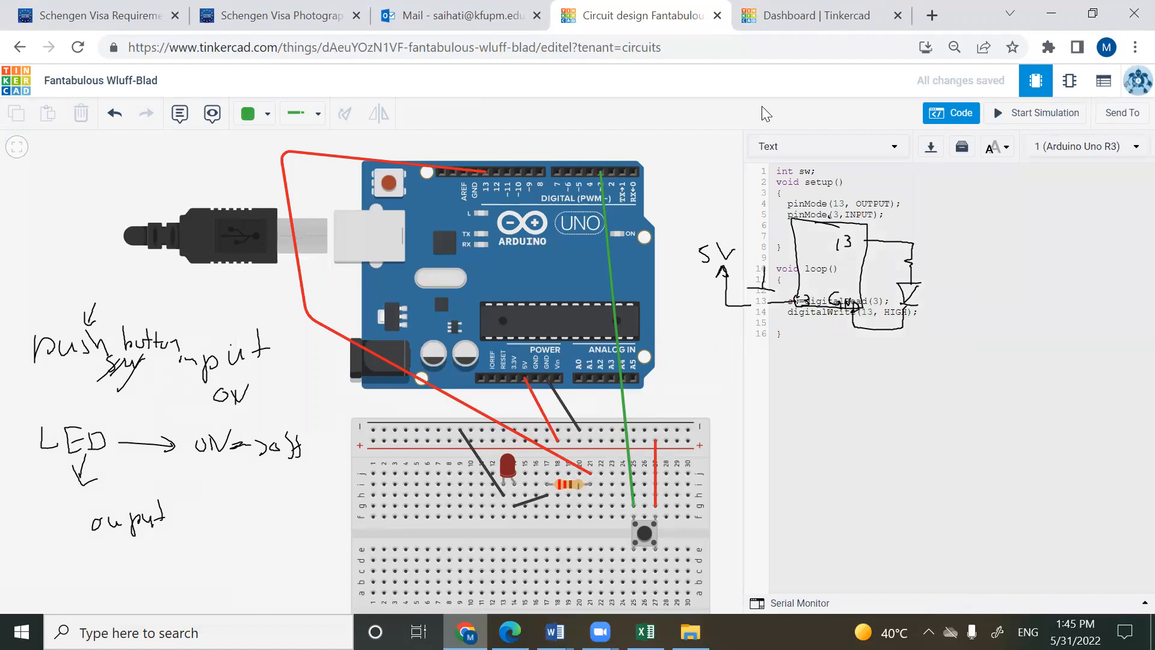
left_click(940, 118)
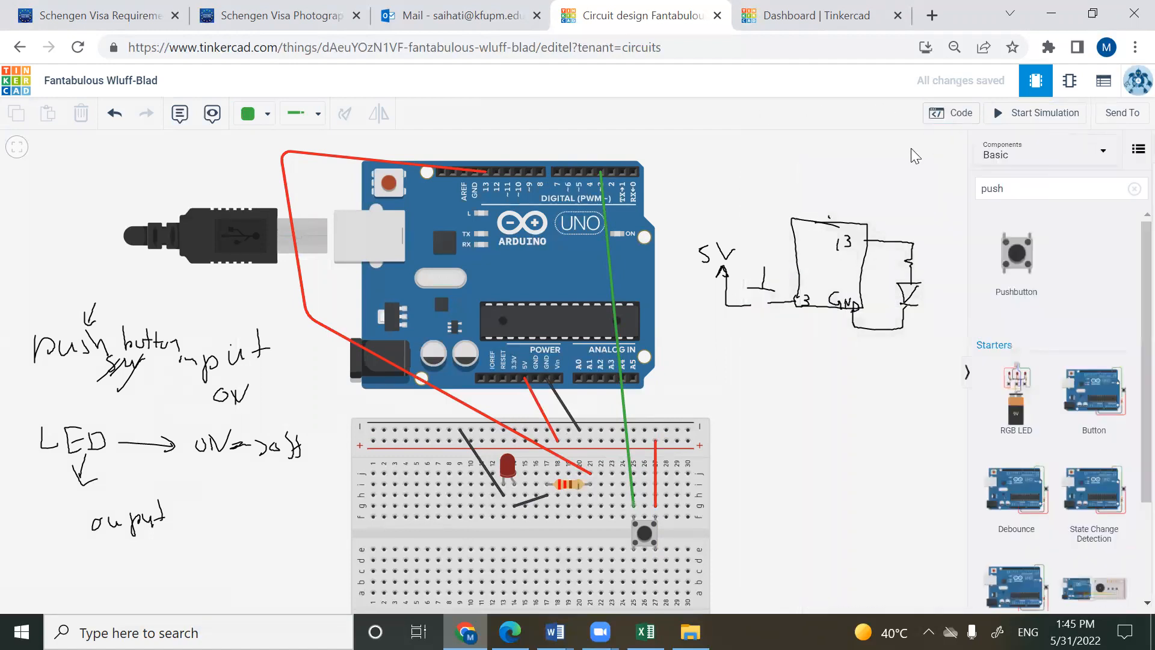
left_click(941, 119)
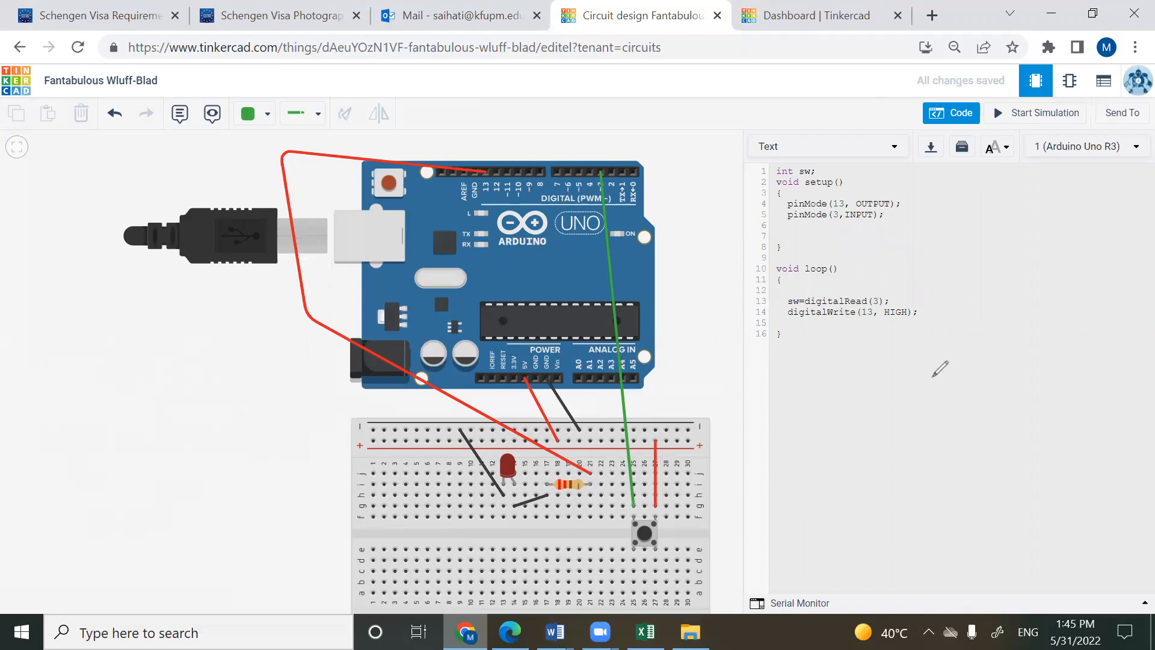
mouse_move(885, 359)
left_mouse_down()
mouse_move(877, 374)
mouse_move(903, 358)
mouse_move(913, 368)
mouse_move(968, 360)
mouse_move(962, 380)
mouse_move(1002, 360)
left_mouse_up()
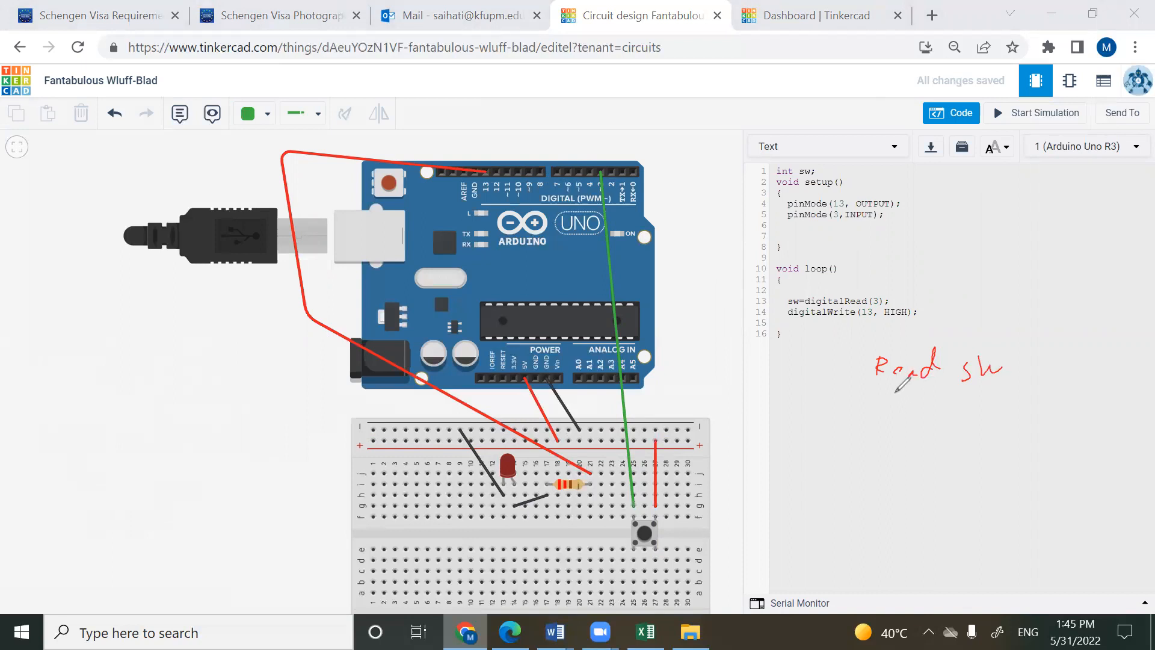
mouse_move(866, 419)
left_mouse_down()
mouse_move(888, 395)
mouse_move(844, 422)
mouse_move(859, 415)
mouse_move(865, 434)
left_mouse_up()
mouse_move(825, 481)
left_mouse_down()
mouse_move(831, 470)
mouse_move(920, 481)
left_mouse_up()
left_click_drag(973, 399, 1047, 422)
left_click_drag(979, 471, 1016, 488)
mouse_move(1015, 470)
left_mouse_down()
mouse_move(1018, 488)
mouse_move(1035, 480)
mouse_move(1059, 494)
left_mouse_up()
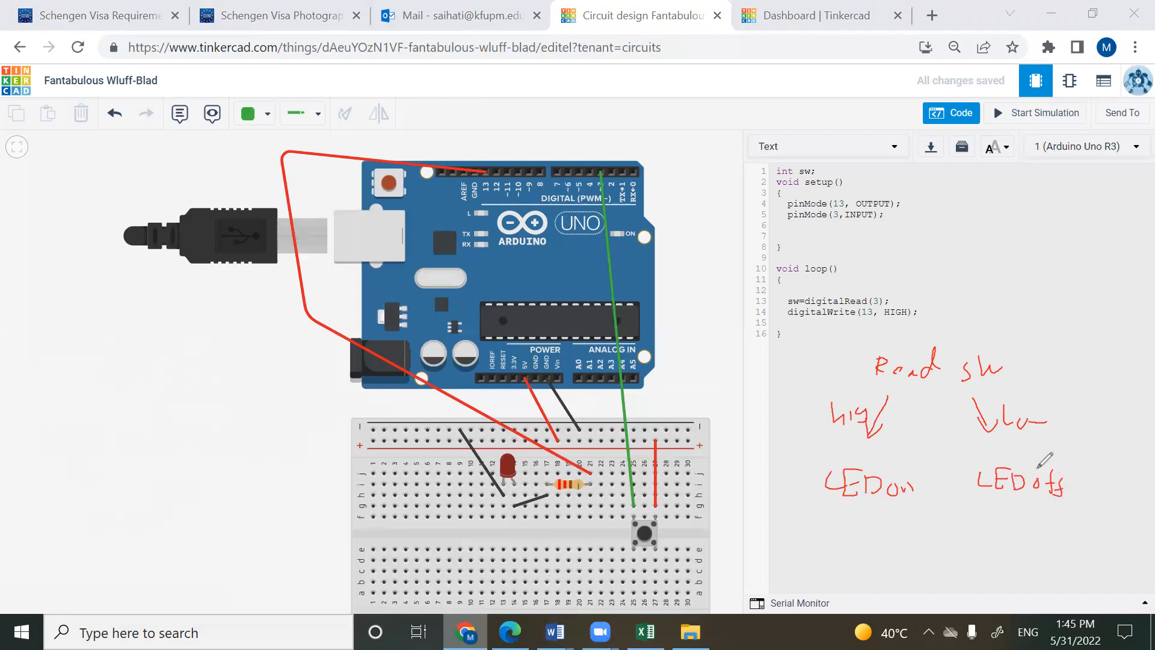
- Insert an if (sw==HIGH) block with braces after the sw=digitalRead(3) line
left_click(926, 299)
key("Return")
type("if (sw==")
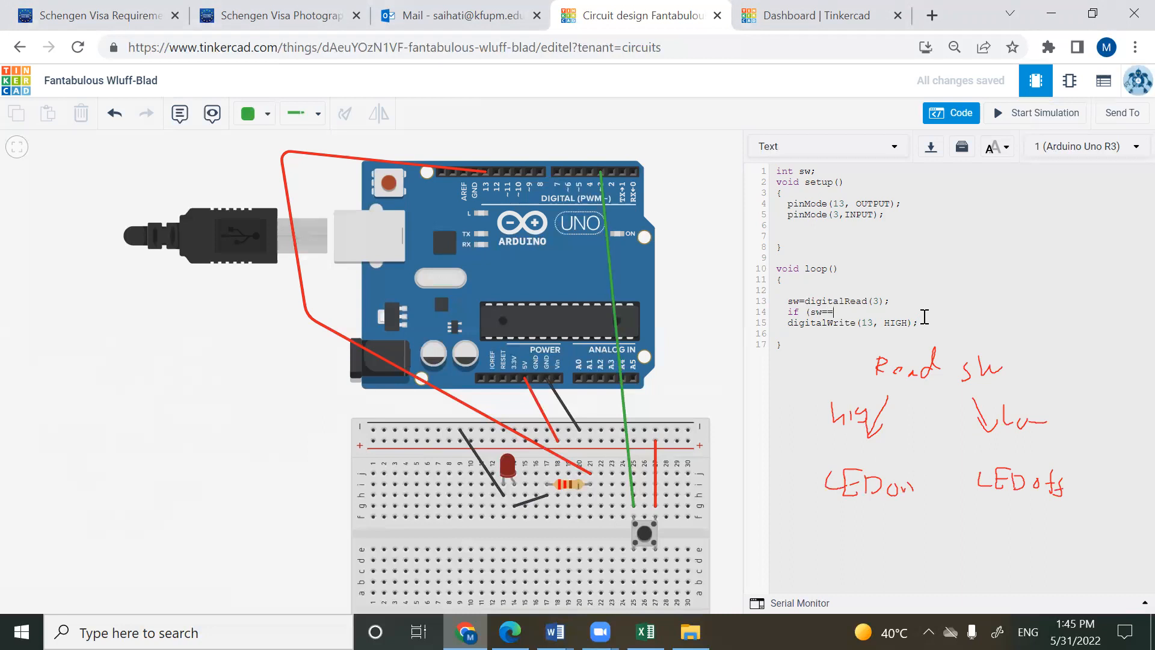
type("HIGH){")
key("Return")
type("}")
key("Left")
key("Return")
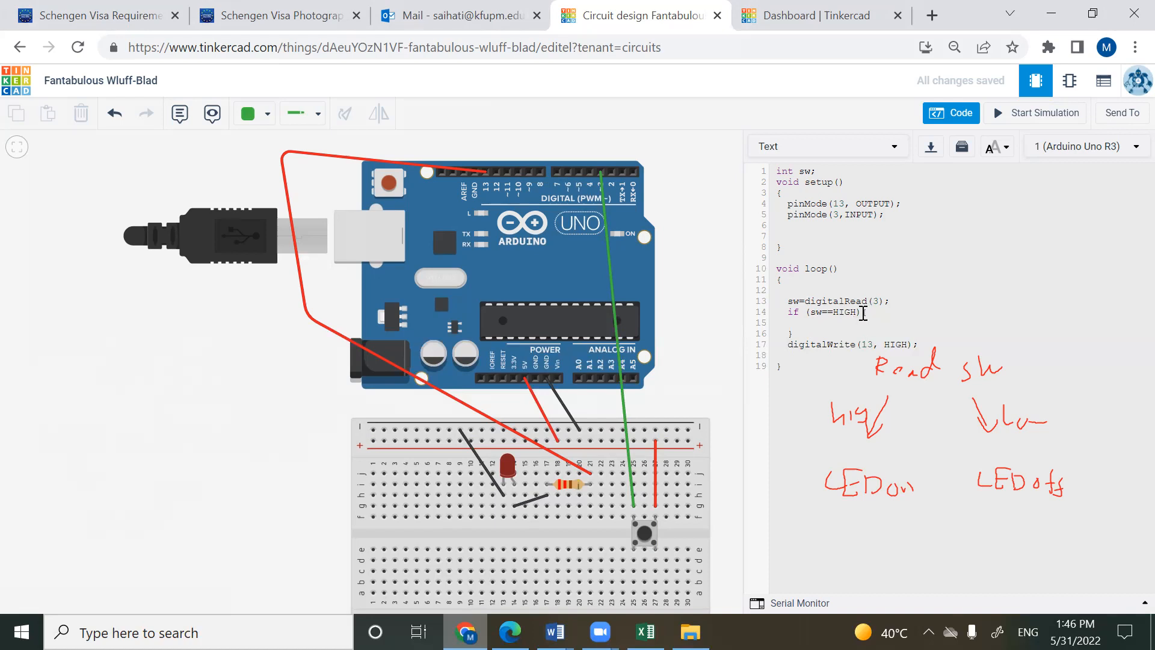
- Write digitalWRite(13,HIGH) inside the if block and keep it indented
type("digitalWrite(13,HIGH)")
key("Return")
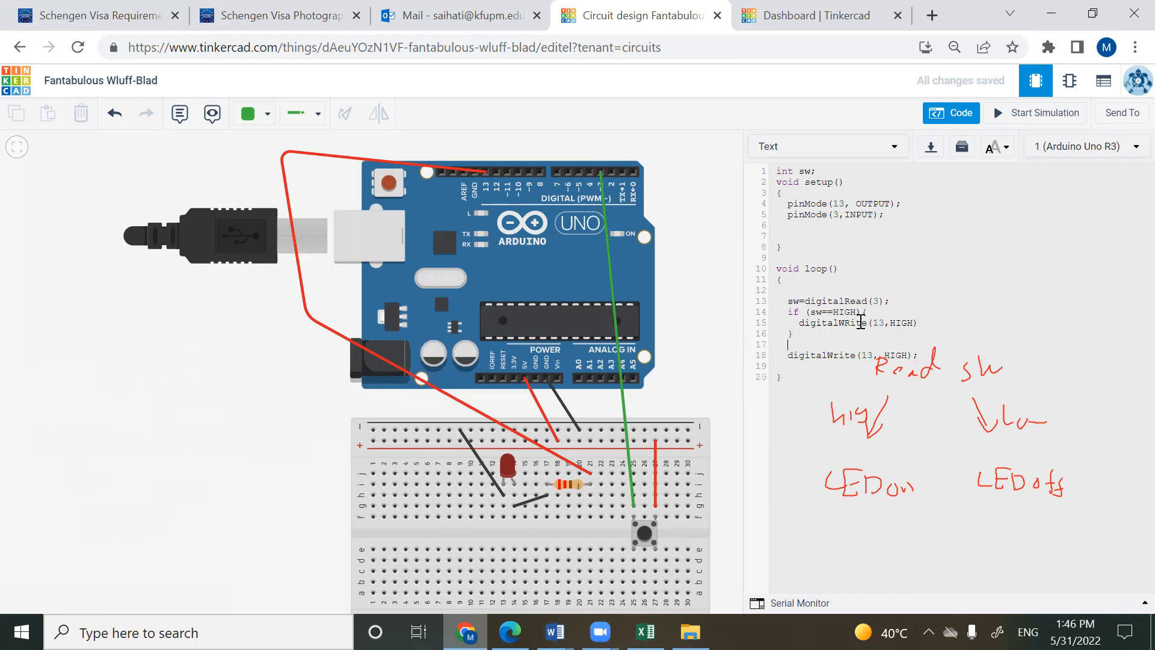
left_click(799, 323)
key("BackSpace")
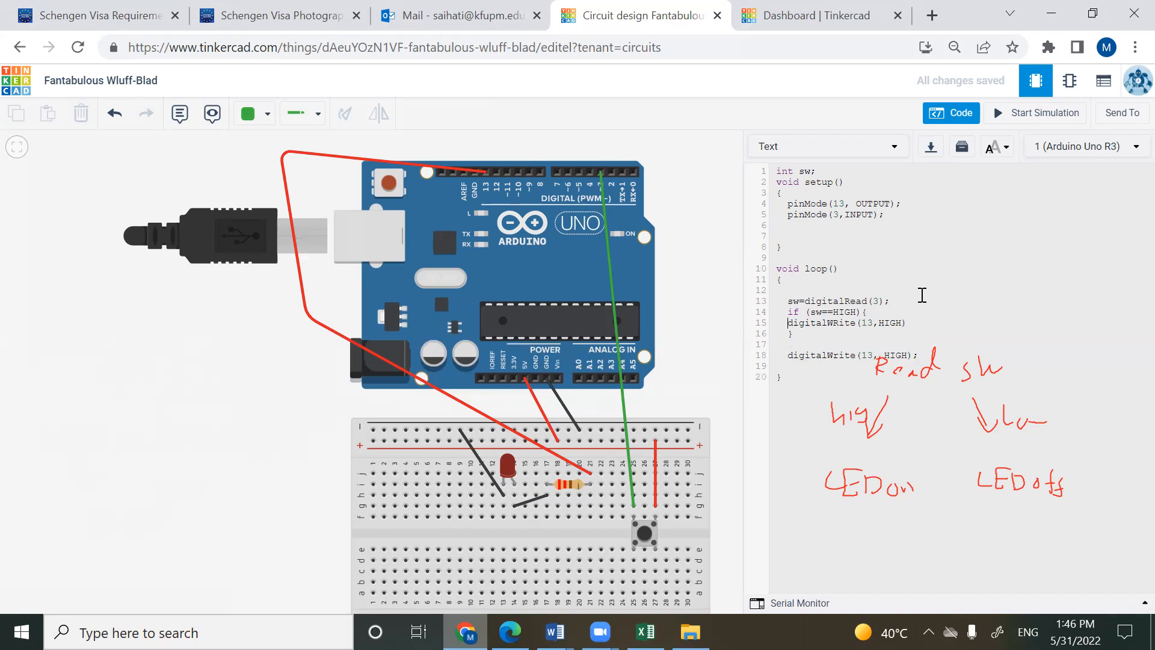
key("Tab")
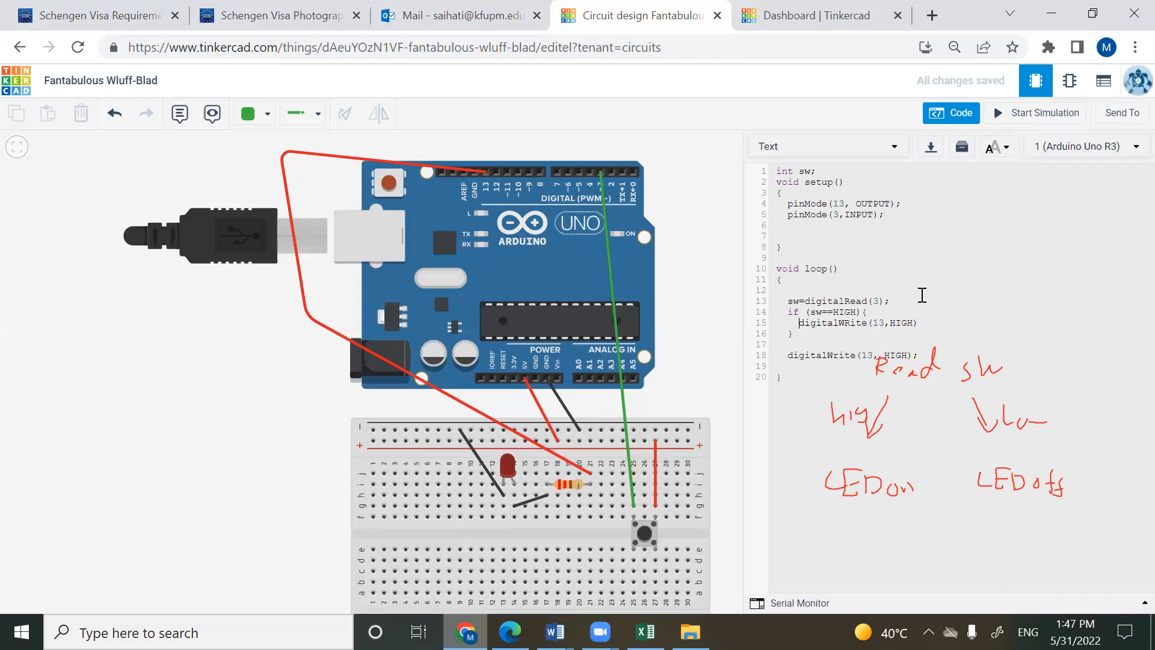
- Add an else block with braces below the if block
left_click(810, 334)
key("Return")
type("s")
key("BackSpace")
key("Return")
type("esle")
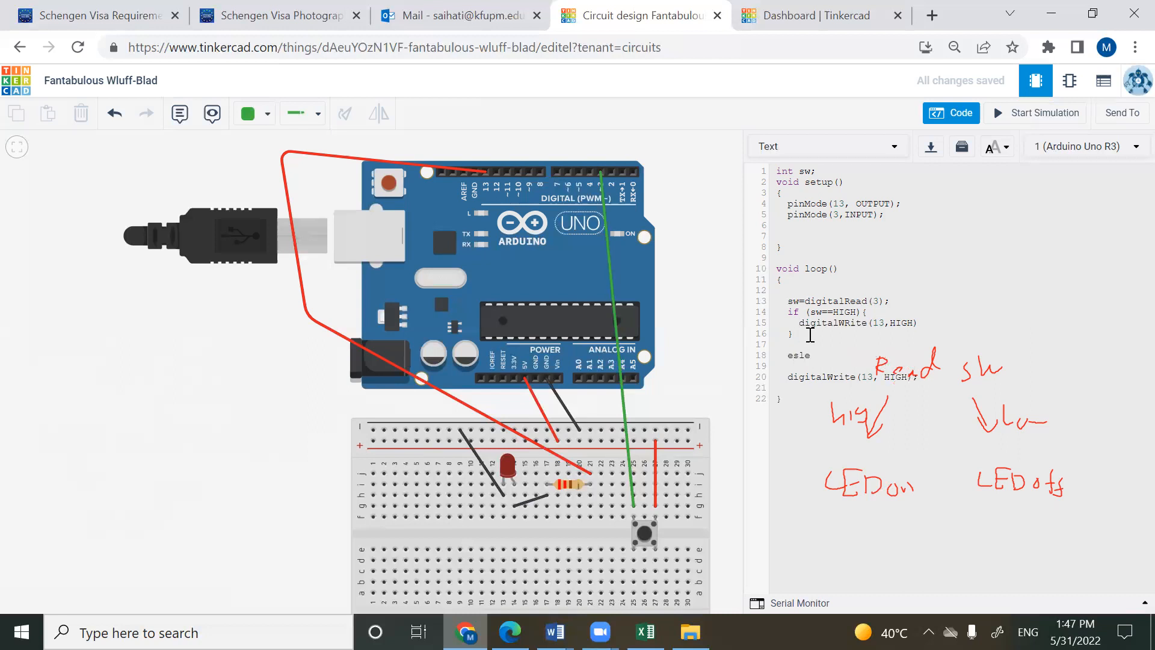
key("BackSpace")
key("BackSpace")
key("BackSpace")
type("lse{")
key("Return")
type("}")
key("Return")
- Copy the digitalWRite(13,HIGH) statement from the if block into the else block
left_click_drag(800, 322, 929, 325)
key("ctrl+c")
left_click(839, 369)
key("ctrl+v")
left_click(798, 366)
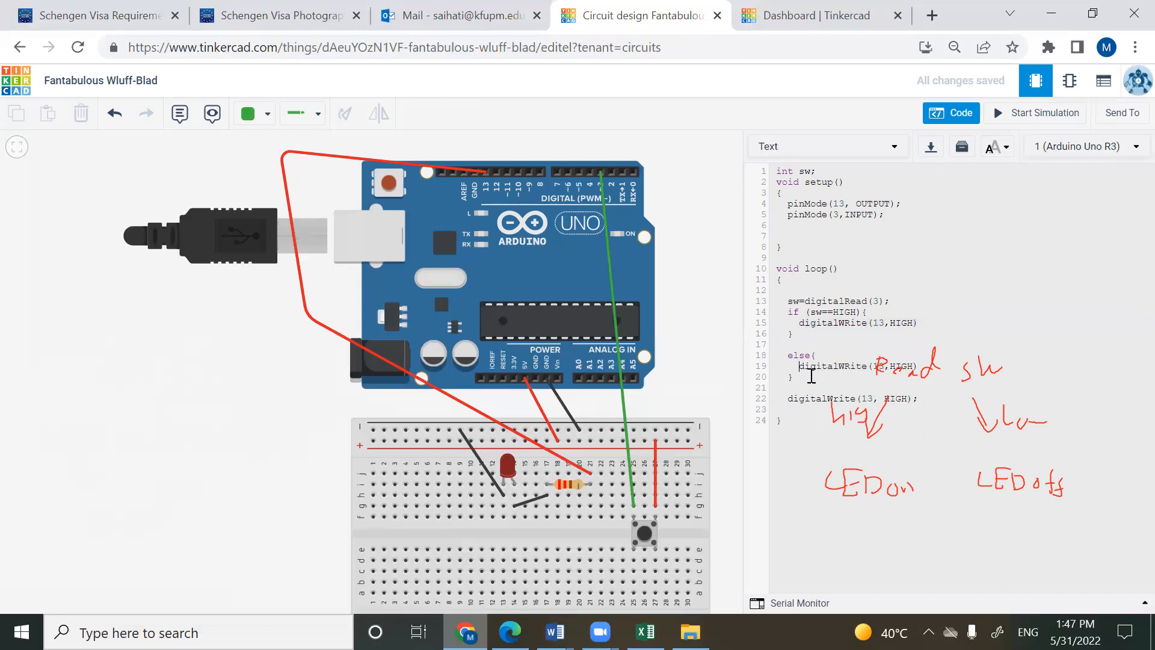
- Change the HIGH value to LOW in the else block's pin 13 write statement
left_click(915, 362)
key("BackSpace")
key("BackSpace")
key("BackSpace")
key("BackSpace")
type("LOW")
left_click(851, 368)
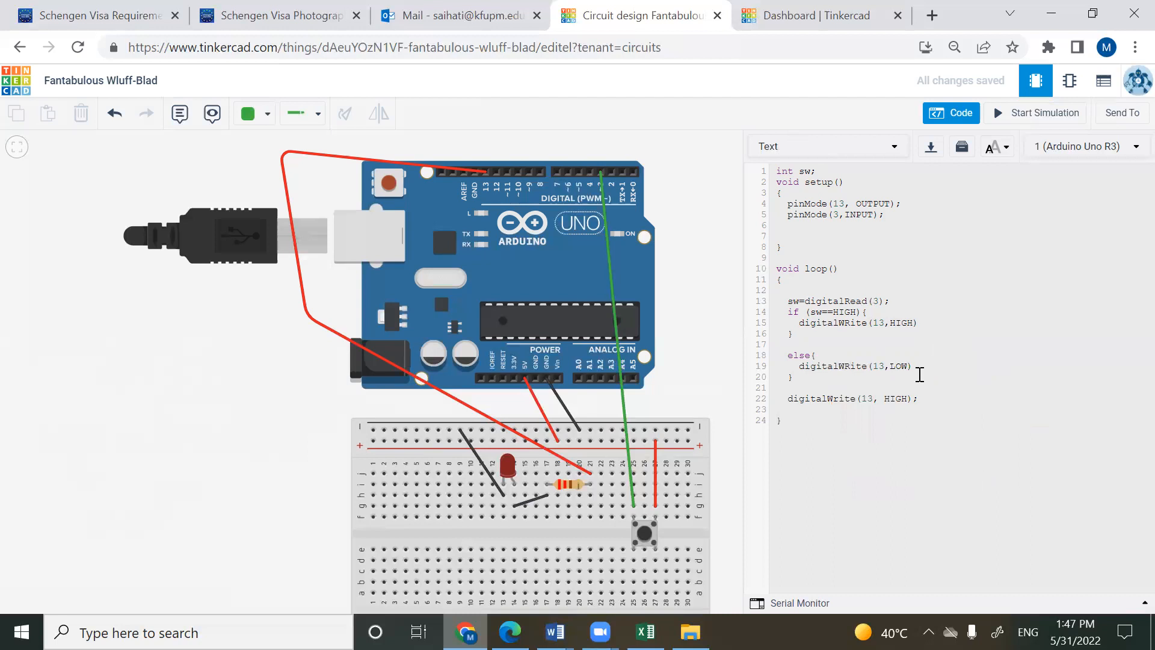
- Delete the leftover digitalWrite(13, HIGH); line below the else block
key("BackSpace")
type("r")
left_click(850, 322)
left_click_drag(918, 398, 780, 398)
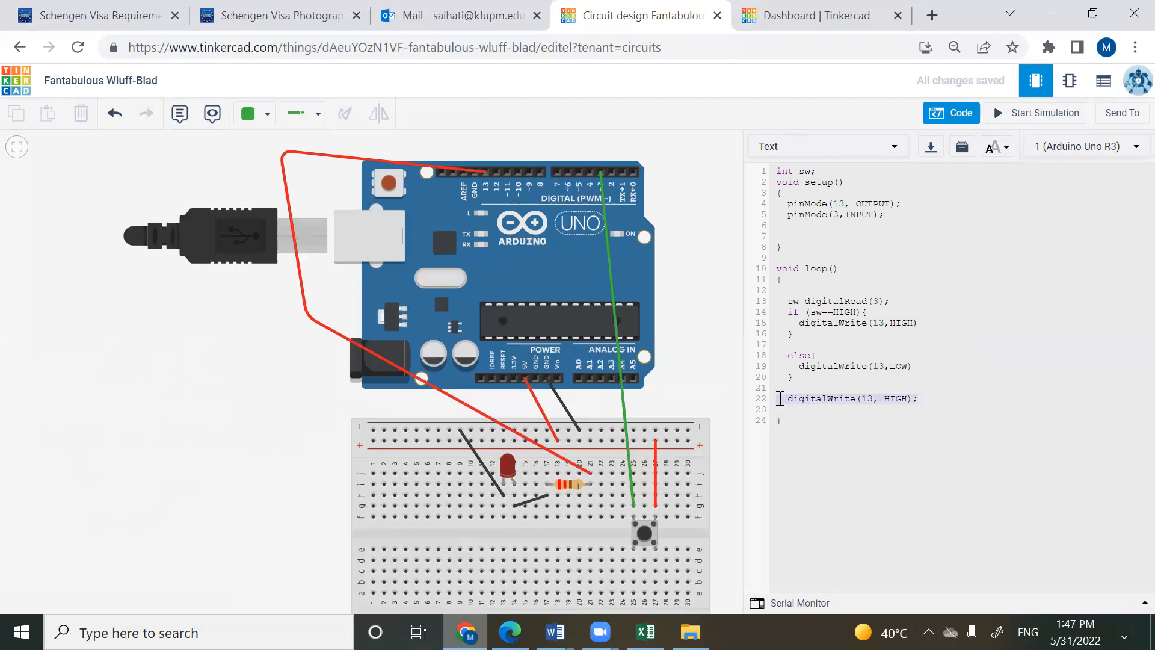
key("BackSpace")
key("BackSpace")
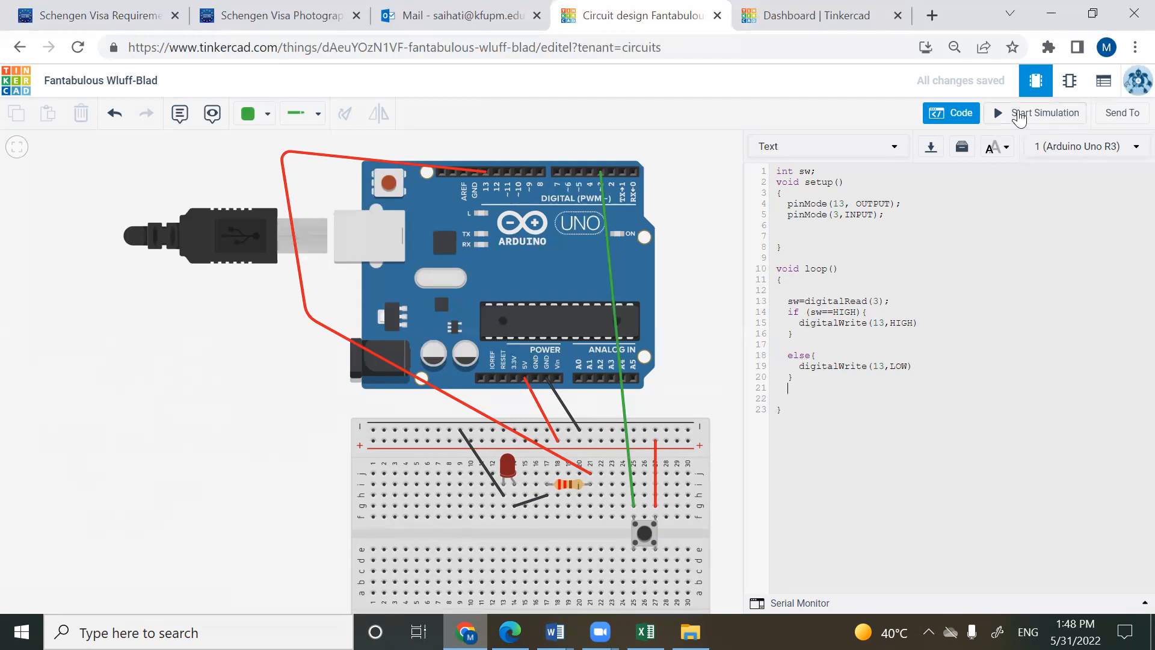
- Try to start the simulation and add semicolons after the digitalWrite statements in the if and else blocks
left_click(1019, 119)
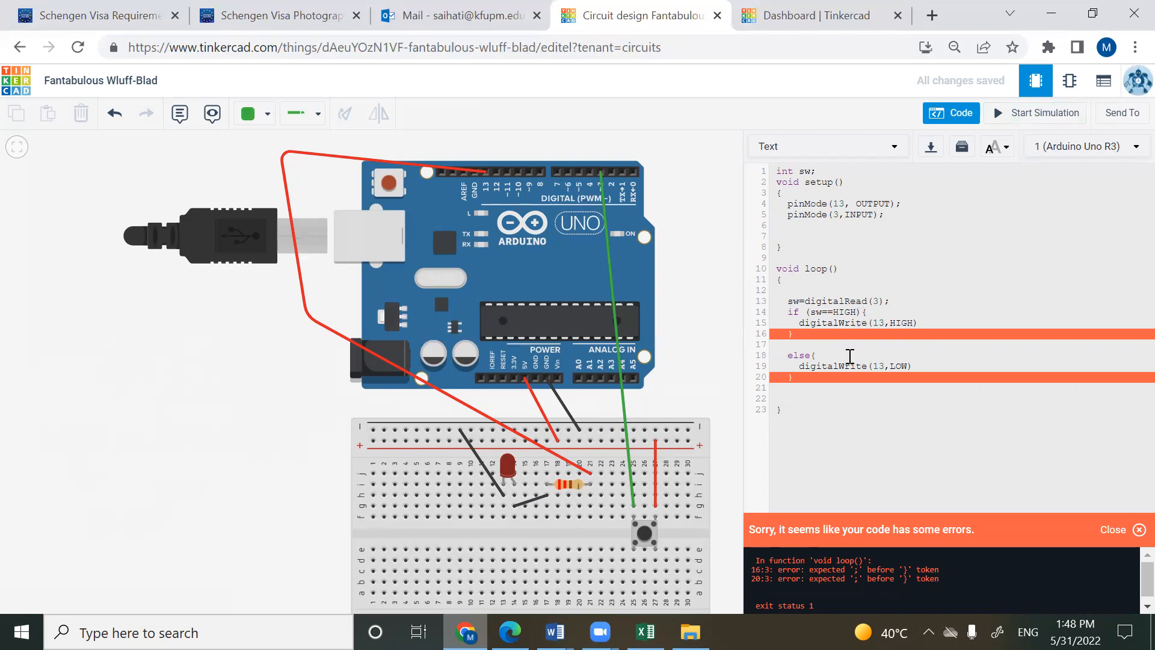
right_click(924, 329)
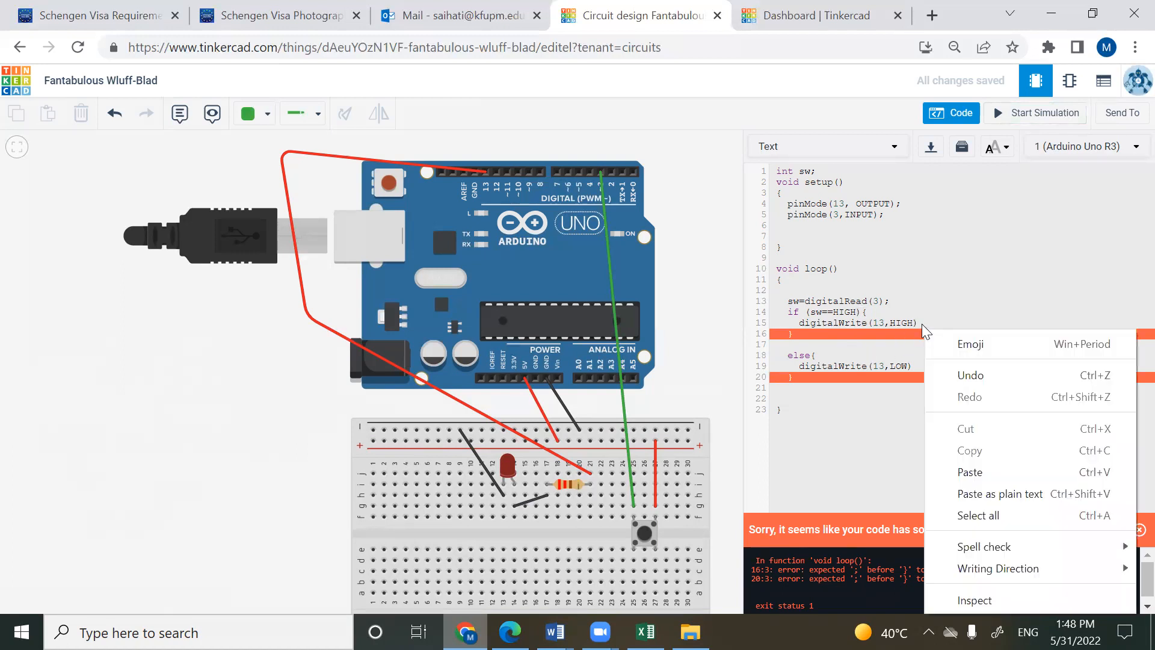
left_click(925, 324)
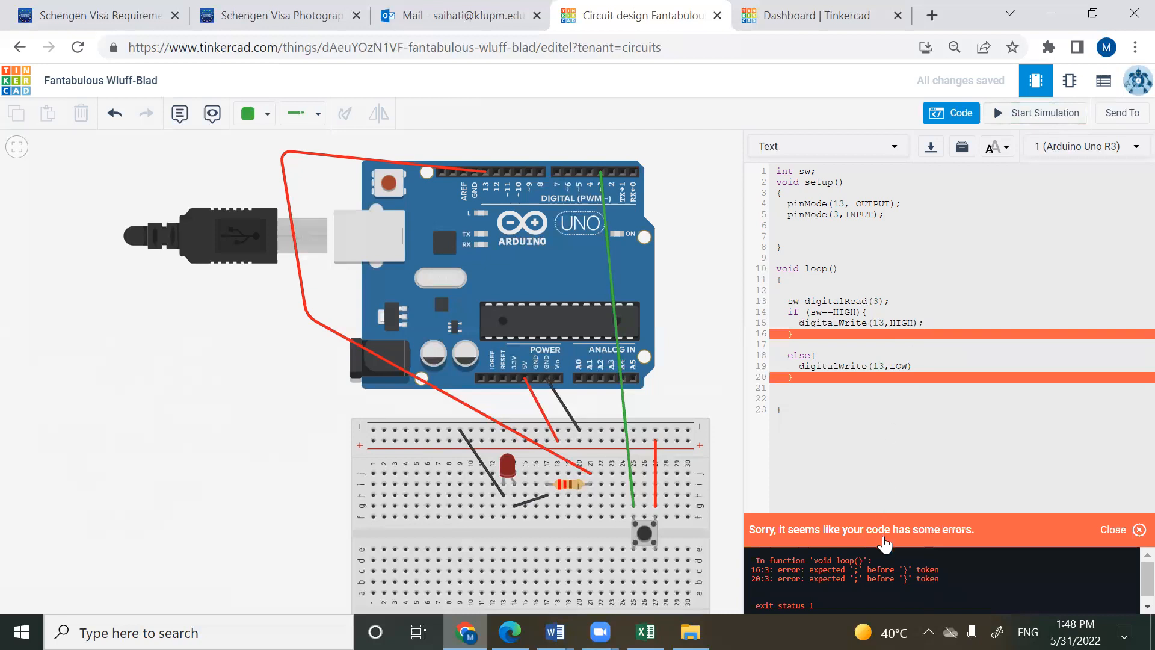
double_click(854, 569)
double_click(854, 578)
left_click(920, 366)
- Run the simulation to check how the corrected code drives the LED, and stop it
left_click(1039, 117)
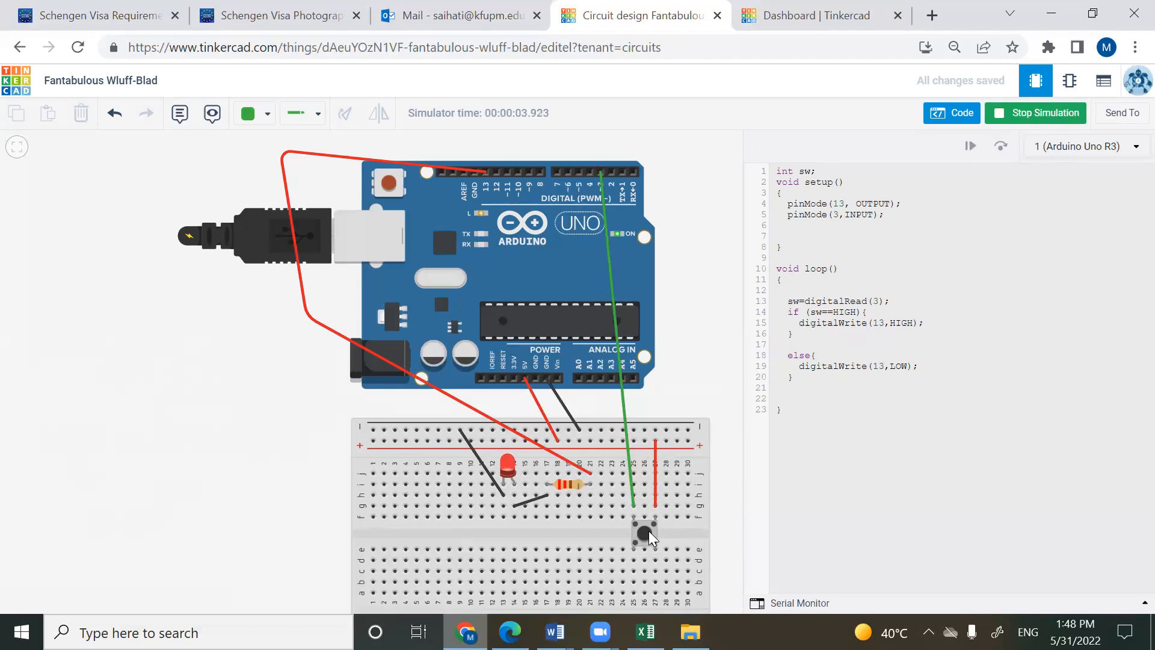
left_click(1028, 113)
left_click_drag(907, 305, 953, 289)
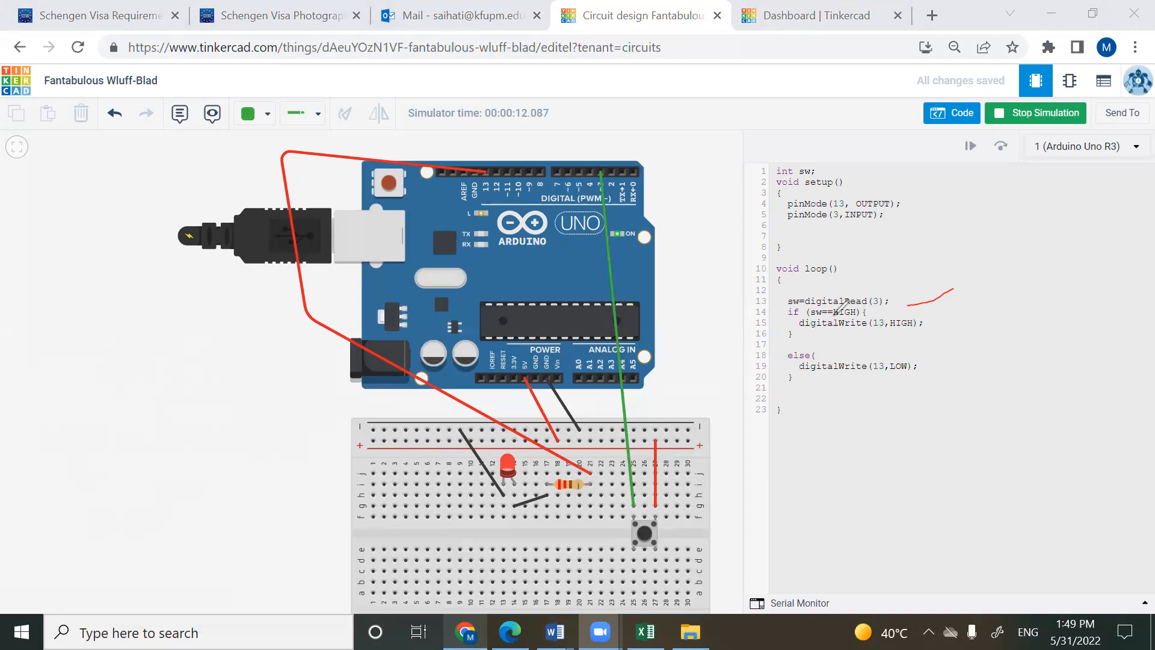
left_click_drag(781, 317, 788, 314)
left_click_drag(935, 327, 984, 318)
left_click_drag(913, 368, 947, 368)
left_click_drag(781, 383, 785, 387)
mouse_move(869, 401)
left_mouse_down()
mouse_move(996, 326)
mouse_move(892, 295)
left_mouse_up()
mouse_move(899, 291)
left_mouse_down()
mouse_move(948, 354)
mouse_move(908, 389)
left_mouse_up()
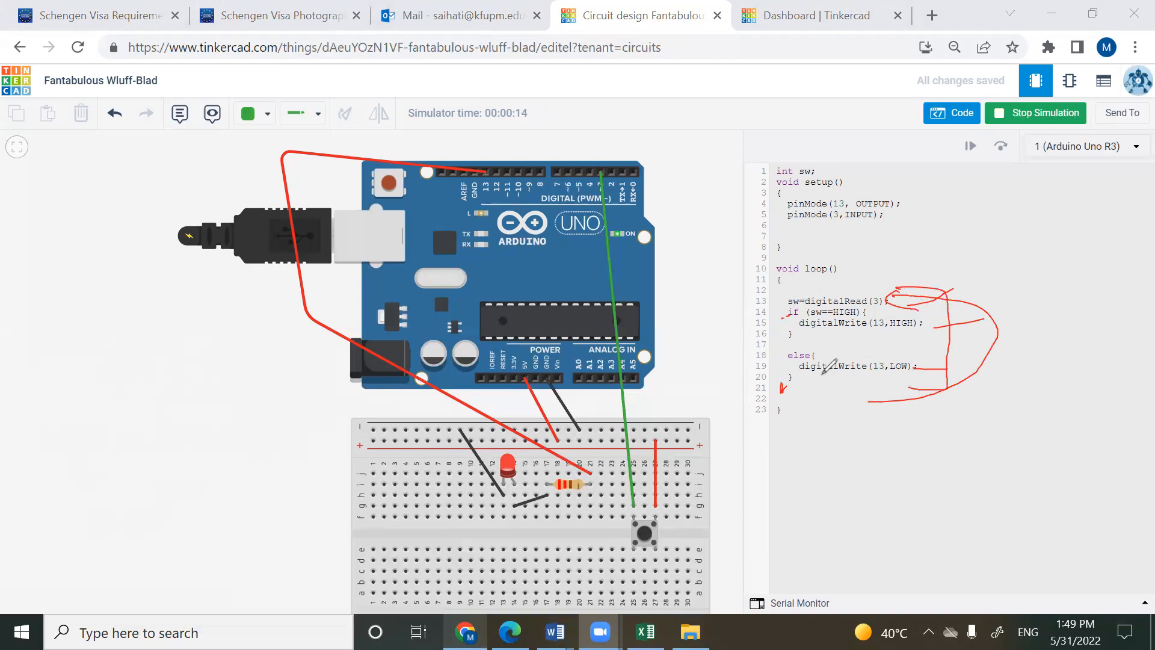
left_click_drag(529, 450, 534, 465)
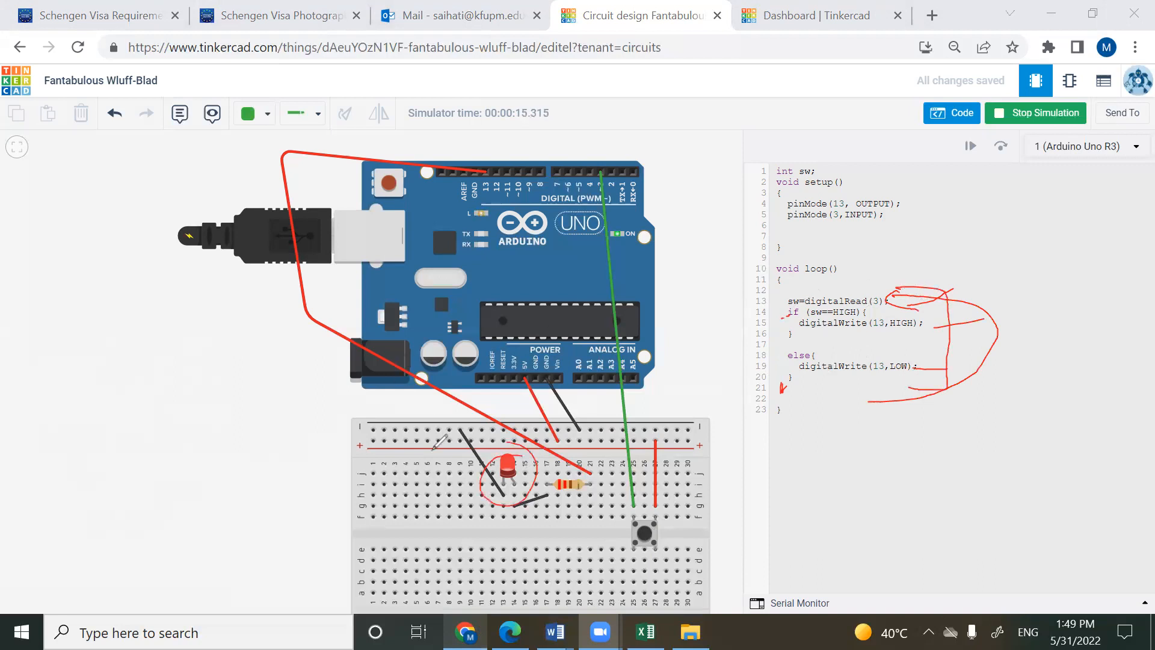
left_click(1028, 113)
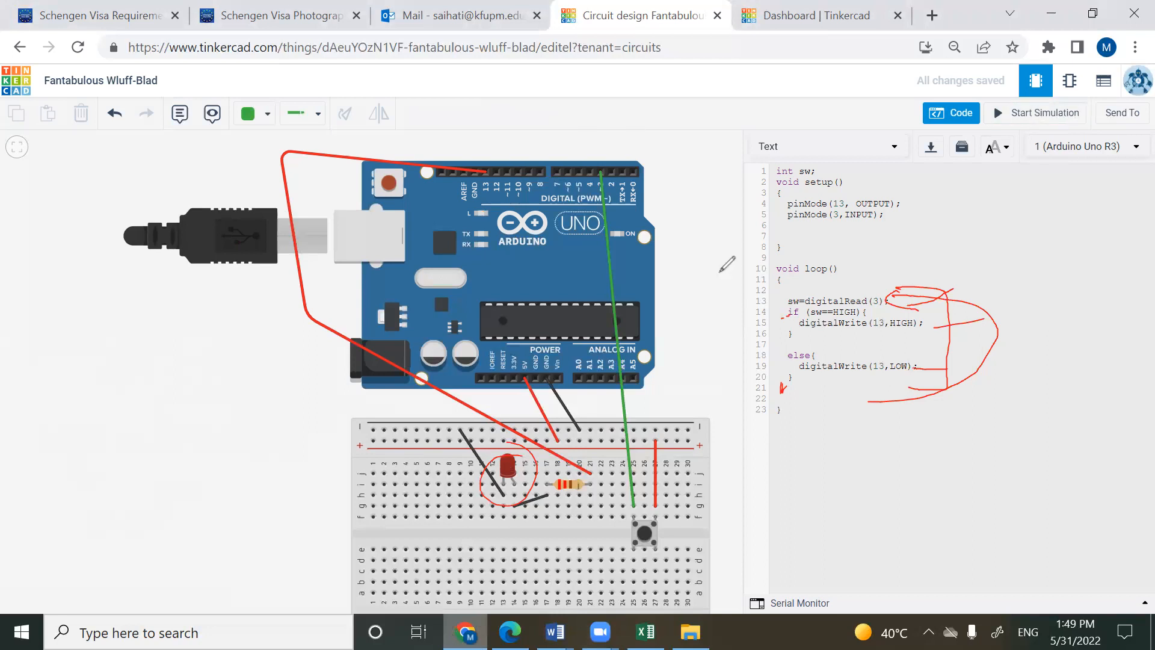
left_click(488, 103)
left_click_drag(835, 293, 800, 291)
mouse_move(195, 384)
left_mouse_down()
mouse_move(198, 445)
mouse_move(156, 434)
mouse_move(165, 424)
left_mouse_up()
mouse_move(149, 397)
left_mouse_down()
mouse_move(149, 424)
mouse_move(97, 421)
mouse_move(87, 406)
left_mouse_up()
left_click_drag(199, 437, 197, 474)
left_click_drag(210, 435, 206, 450)
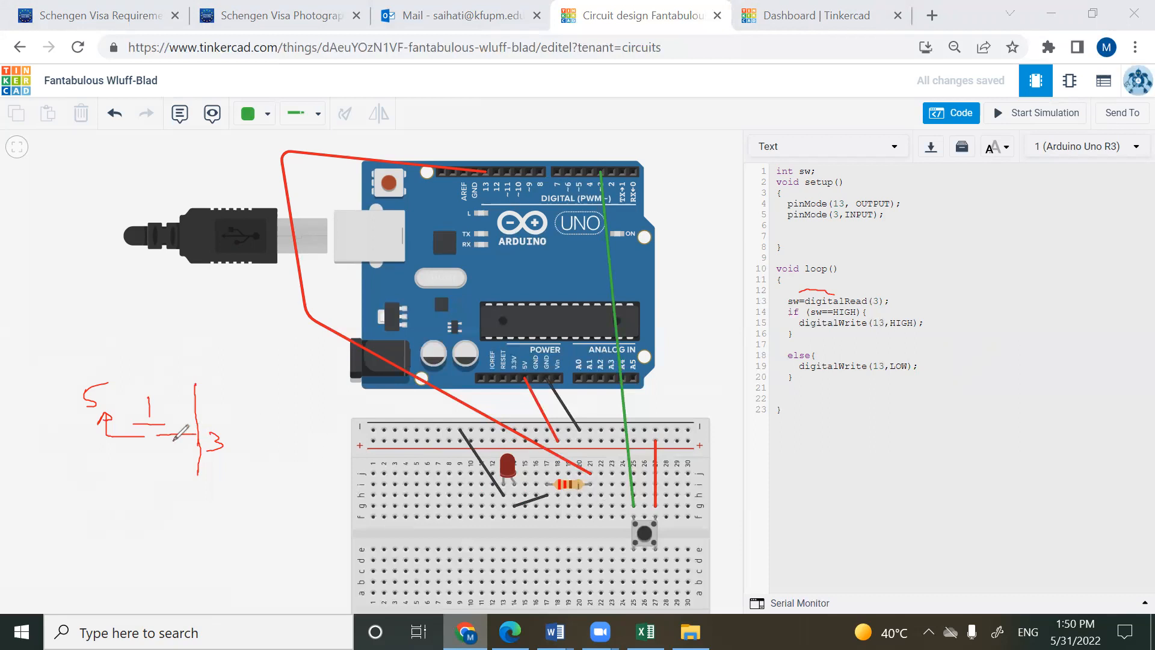
left_click_drag(176, 472, 176, 511)
left_click_drag(172, 512, 185, 510)
left_click_drag(173, 516, 183, 515)
mouse_move(128, 490)
left_mouse_down()
mouse_move(155, 481)
mouse_move(145, 490)
left_mouse_up()
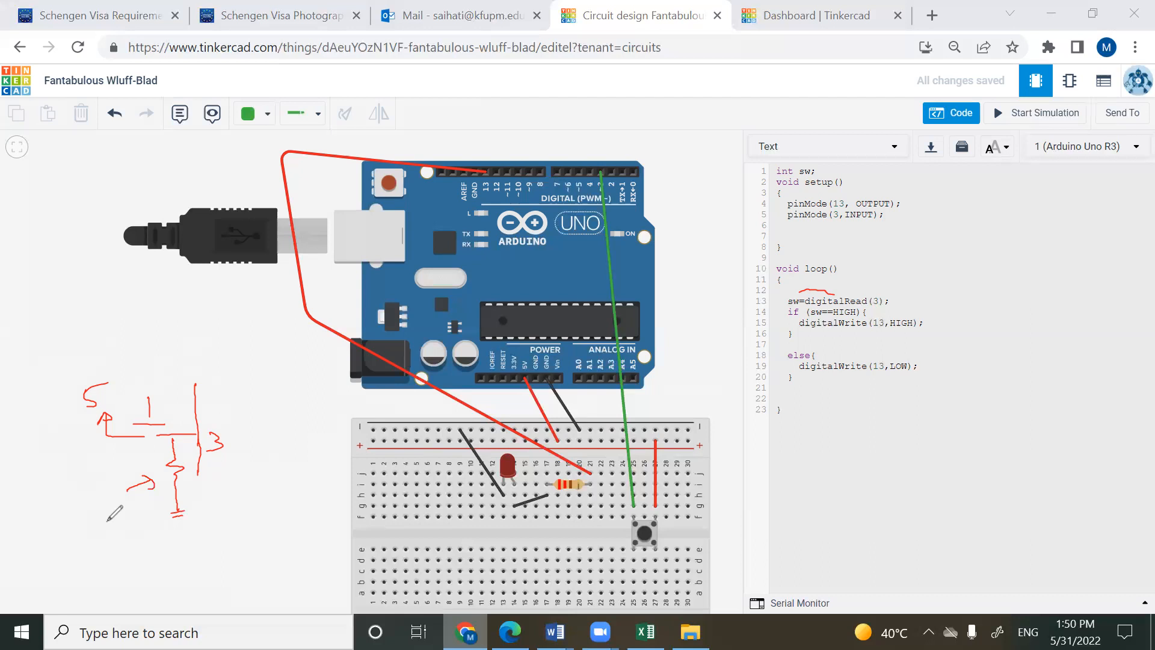
left_click_drag(171, 436, 196, 434)
left_click_drag(207, 531, 204, 584)
left_click_drag(195, 537, 217, 548)
left_click_drag(179, 583, 181, 605)
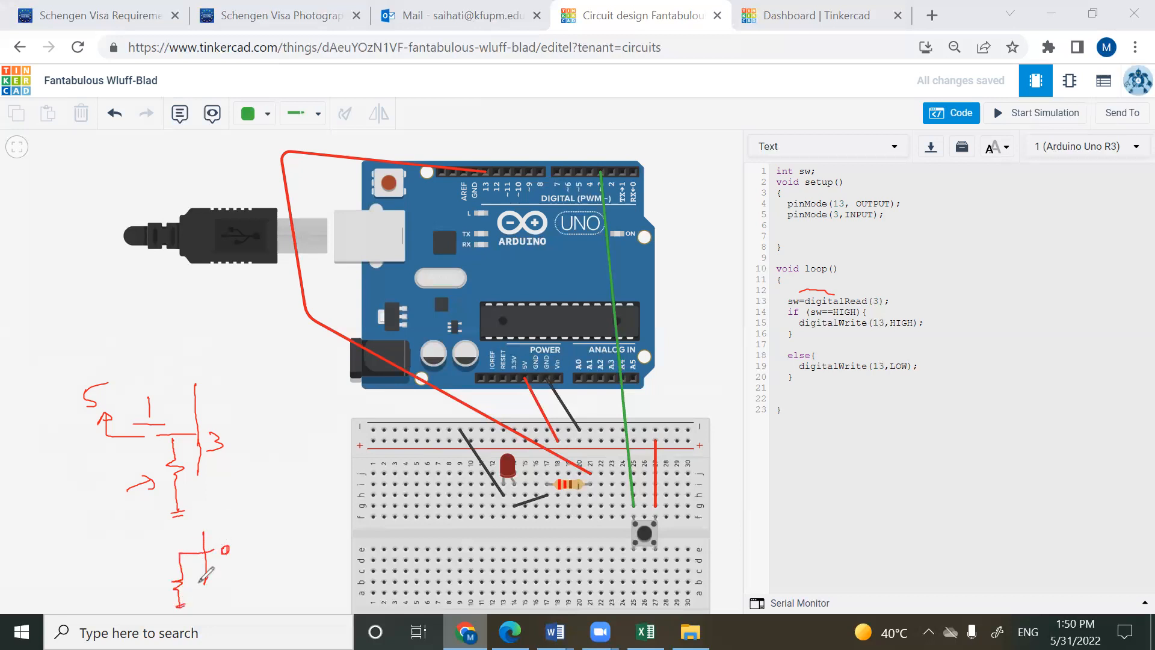
left_click_drag(222, 550, 213, 549)
mouse_move(180, 554)
left_mouse_down()
mouse_move(83, 552)
mouse_move(93, 538)
left_mouse_up()
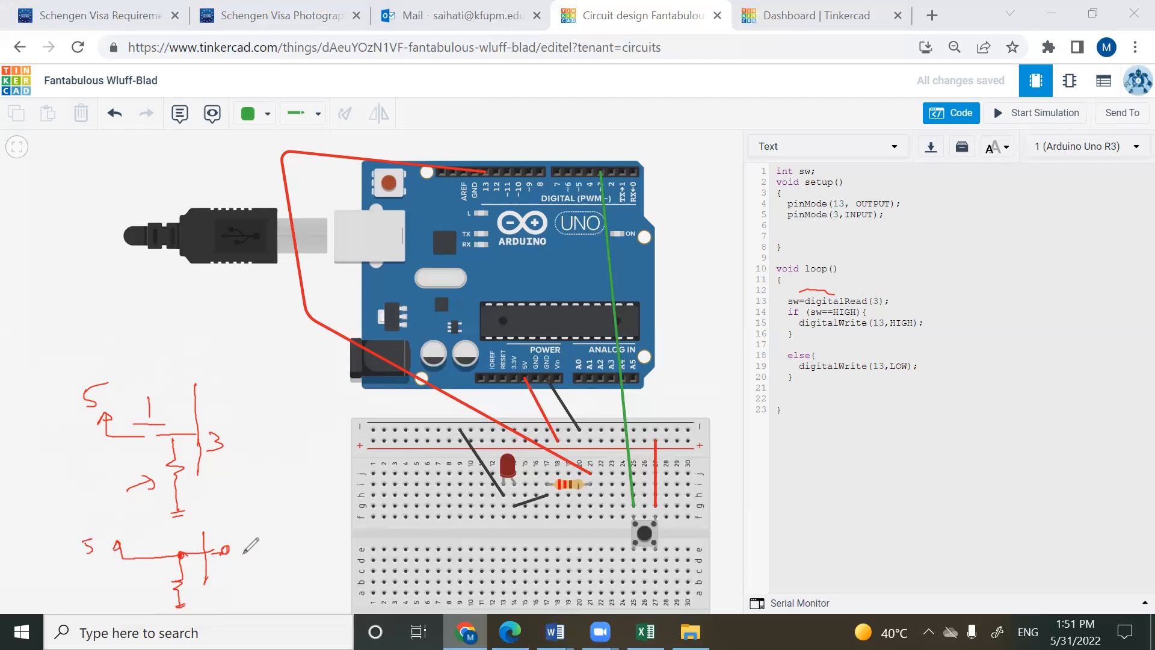
mouse_move(169, 536)
left_mouse_down()
mouse_move(160, 549)
mouse_move(186, 536)
left_mouse_up()
left_click_drag(920, 442, 948, 442)
left_click_drag(934, 411, 924, 459)
left_click_drag(938, 456, 970, 457)
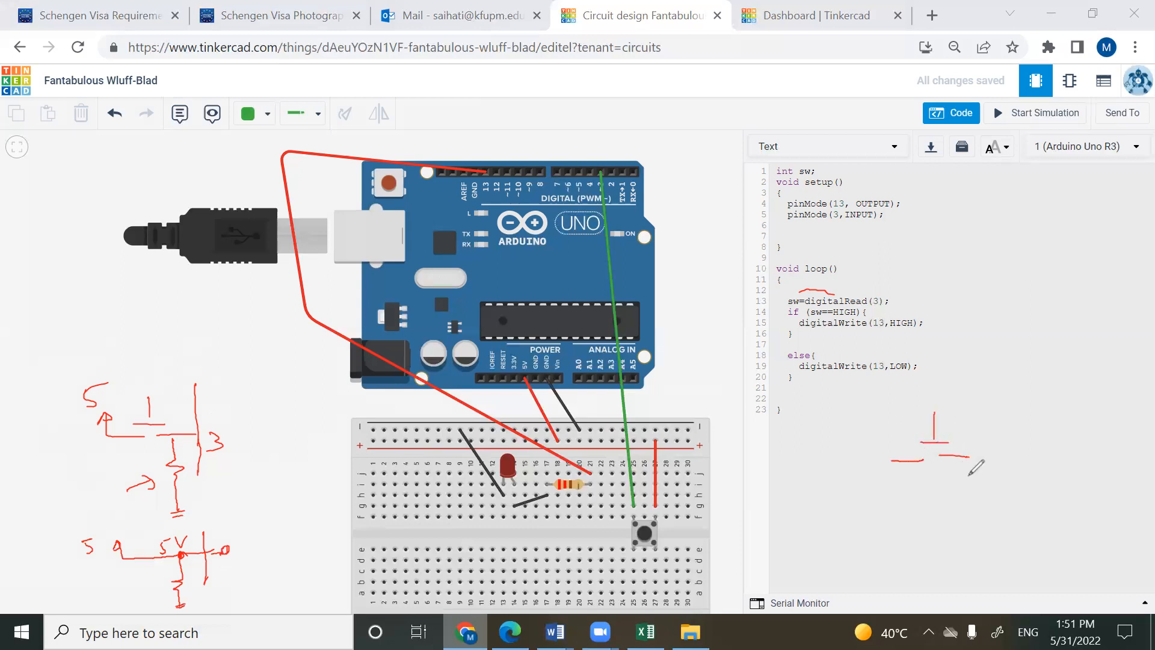
left_click_drag(964, 494, 963, 528)
left_click_drag(954, 528, 972, 530)
left_click_drag(897, 420, 878, 437)
mouse_move(774, 422)
left_mouse_down()
mouse_move(766, 445)
mouse_move(788, 448)
left_mouse_up()
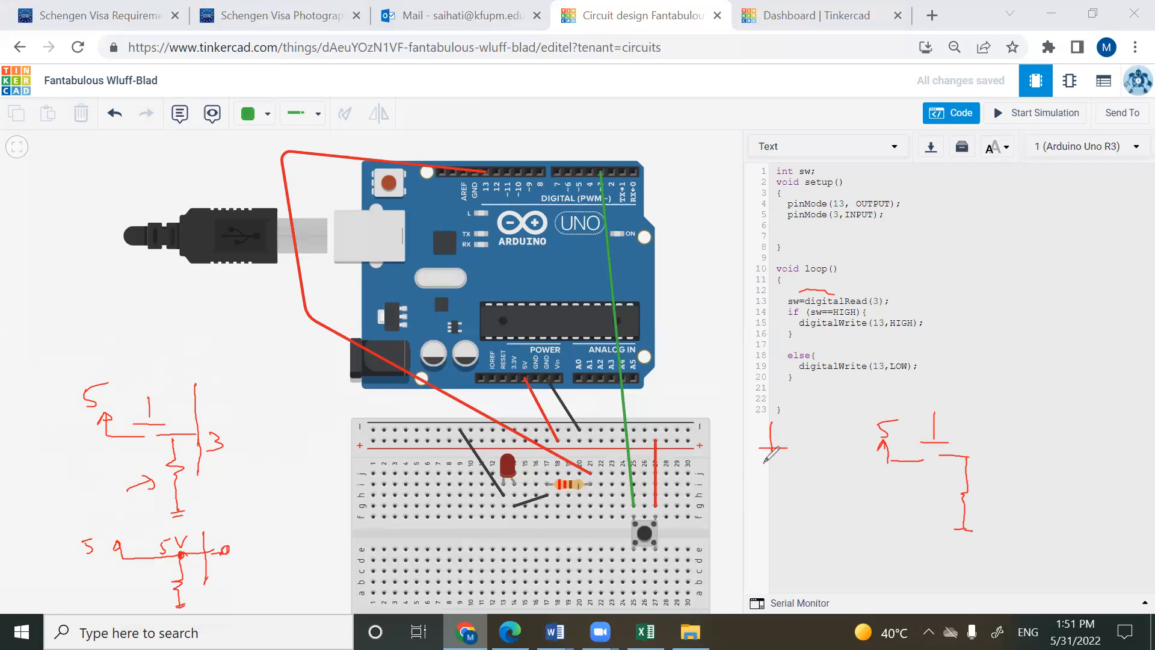
mouse_move(785, 469)
left_mouse_down()
mouse_move(823, 470)
mouse_move(739, 464)
mouse_move(718, 439)
mouse_move(752, 425)
mouse_move(819, 507)
mouse_move(833, 503)
left_mouse_up()
left_click_drag(860, 374, 859, 569)
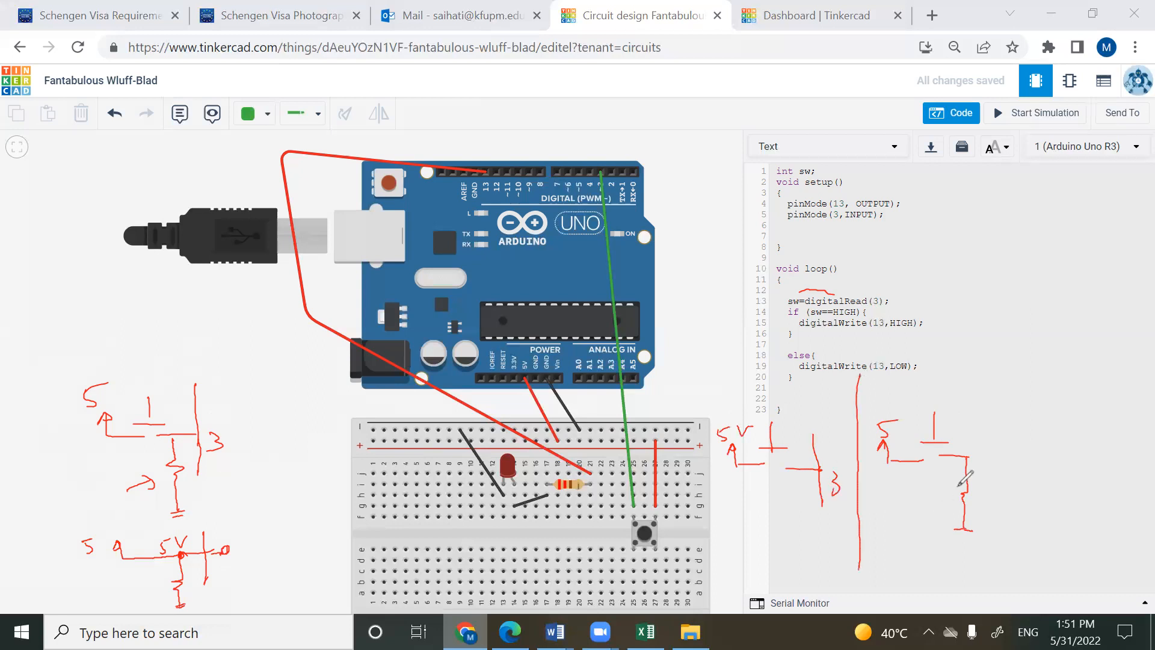
left_click_drag(963, 460, 1018, 469)
mouse_move(968, 437)
left_mouse_down()
mouse_move(982, 427)
mouse_move(1001, 464)
left_mouse_up()
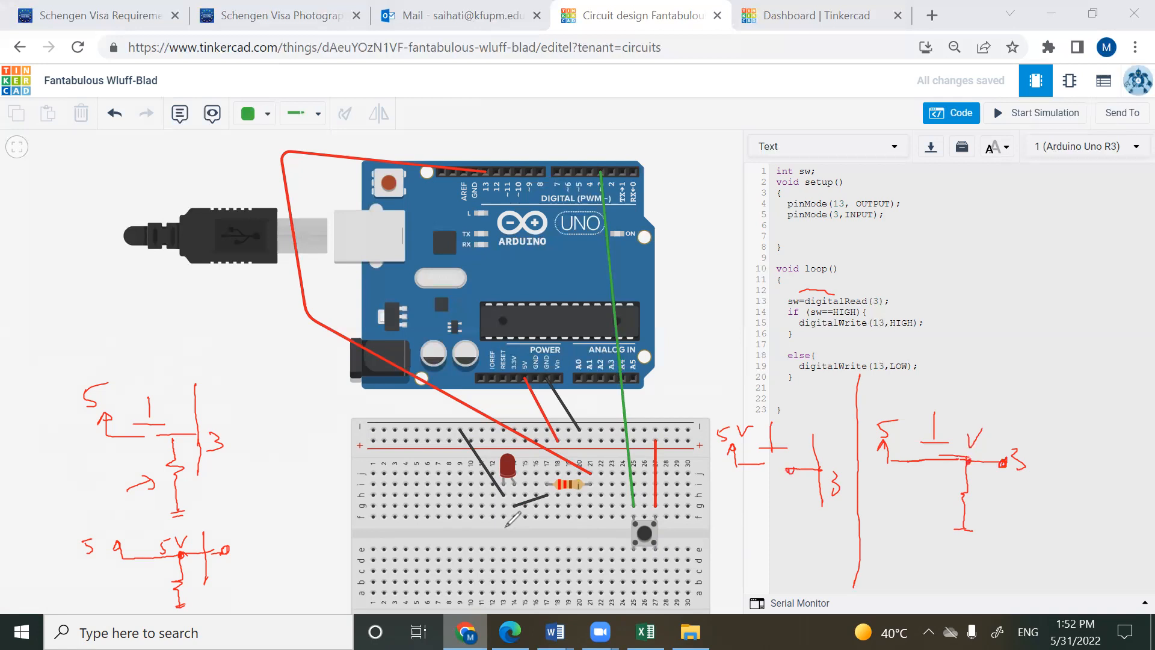
mouse_move(1019, 490)
left_mouse_down()
mouse_move(977, 492)
mouse_move(986, 502)
left_mouse_up()
left_click_drag(940, 490, 957, 500)
mouse_move(981, 316)
left_mouse_down()
mouse_move(984, 336)
mouse_move(982, 325)
mouse_move(1009, 329)
left_mouse_up()
mouse_move(1000, 333)
left_mouse_down()
mouse_move(1065, 305)
mouse_move(1058, 372)
mouse_move(1116, 373)
left_mouse_up()
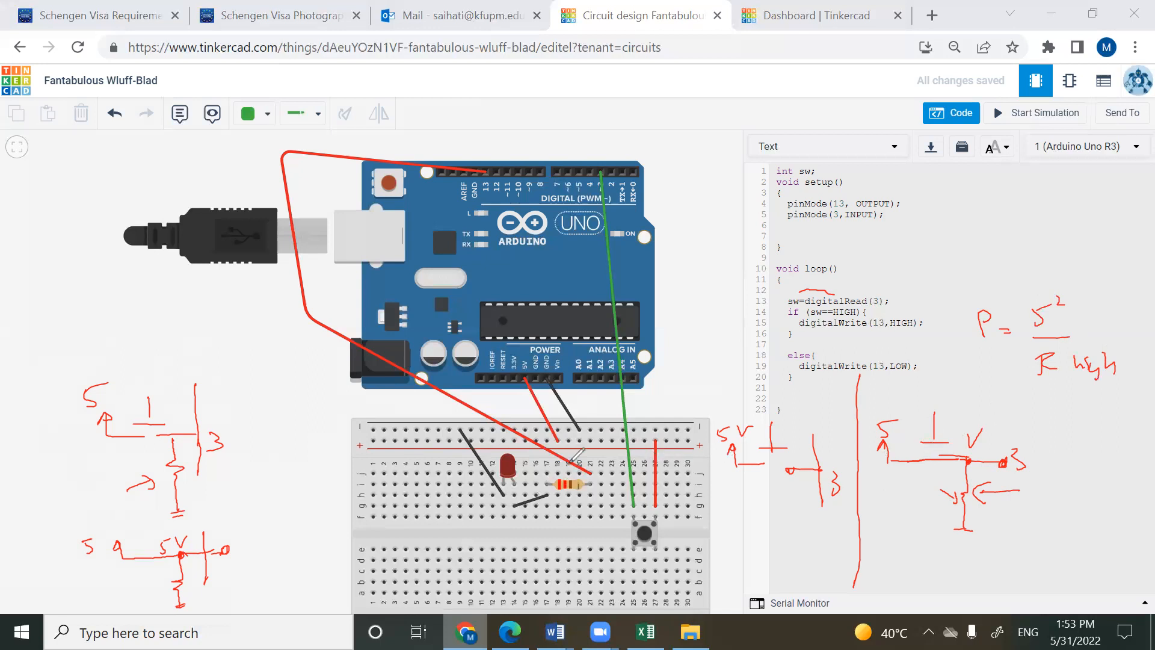
mouse_move(590, 472)
left_mouse_down()
mouse_move(603, 478)
mouse_move(542, 481)
mouse_move(586, 494)
mouse_move(576, 482)
left_mouse_up()
mouse_move(509, 451)
left_mouse_down()
mouse_move(502, 495)
mouse_move(516, 457)
left_mouse_up()
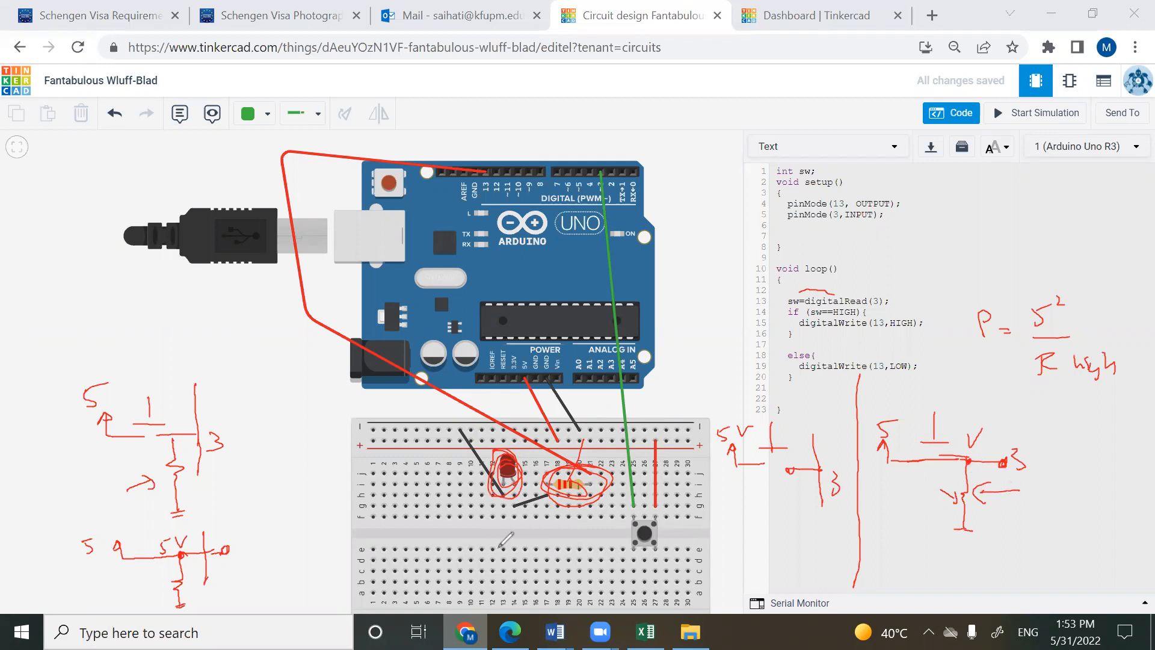
mouse_move(972, 500)
left_mouse_down()
mouse_move(1020, 545)
mouse_move(1057, 547)
left_mouse_up()
mouse_move(936, 233)
left_mouse_down()
mouse_move(918, 265)
mouse_move(960, 246)
left_mouse_up()
mouse_move(895, 279)
left_mouse_down()
mouse_move(958, 277)
mouse_move(912, 321)
left_mouse_up()
left_click_drag(927, 305, 927, 318)
left_click_drag(939, 303, 942, 317)
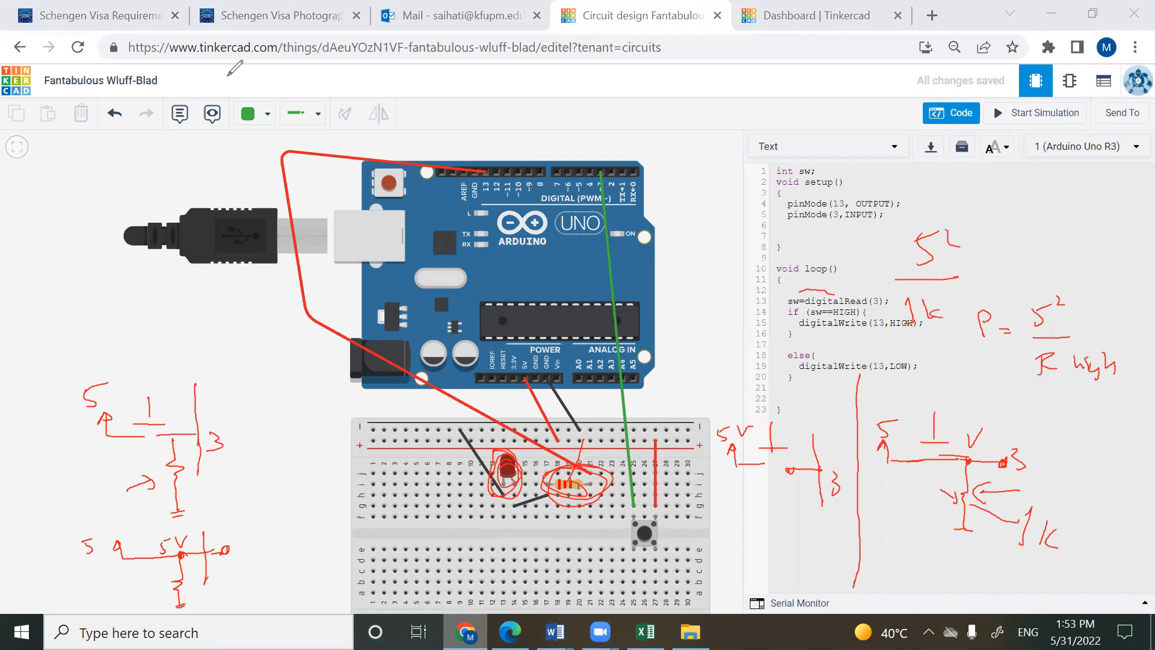
left_click(784, 45)
left_click(836, 80)
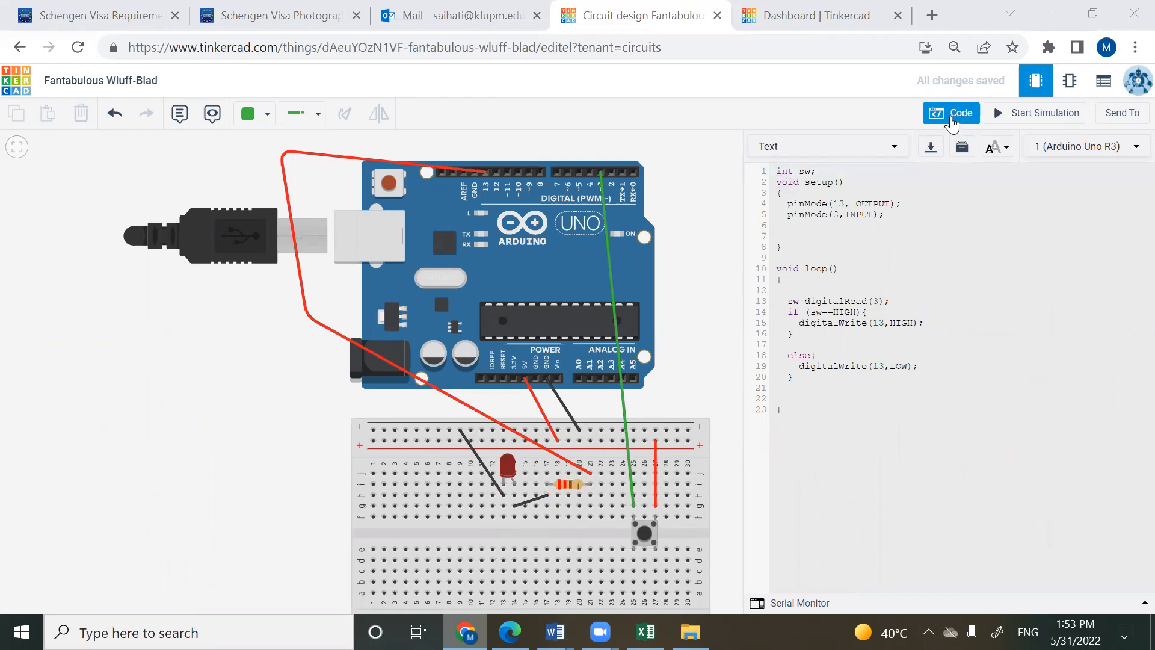
- Hide the code editor, search the components for "resi", and place a 1 kΩ resistor on the breadboard below the pushbutton
left_click(956, 113)
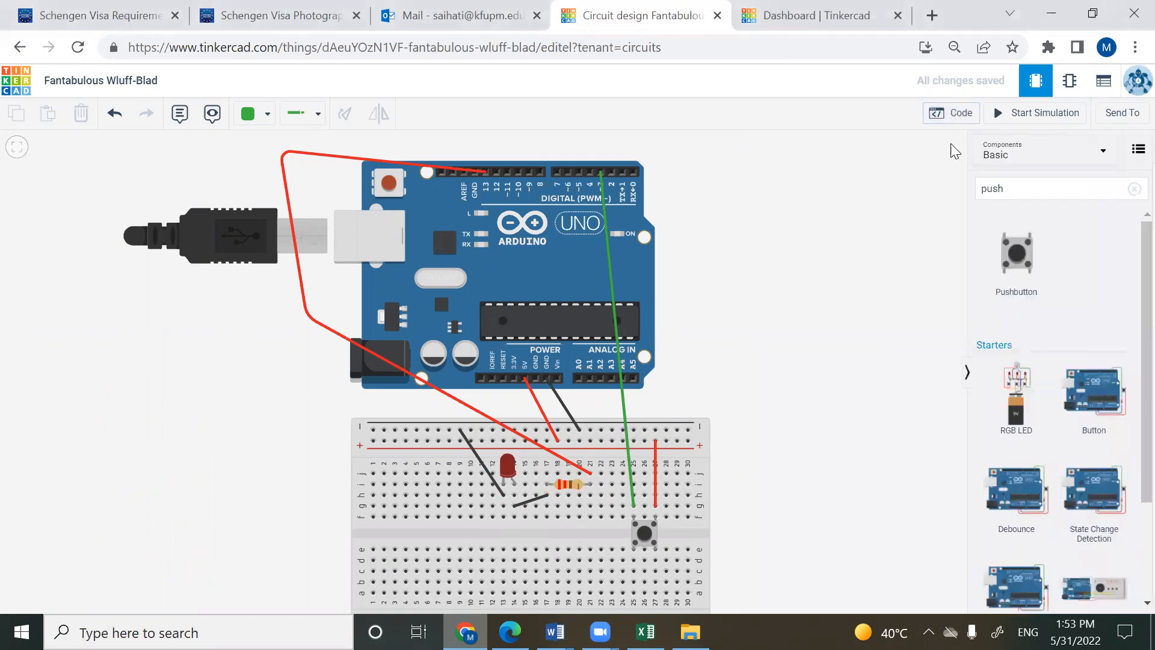
double_click(1011, 181)
type("resi")
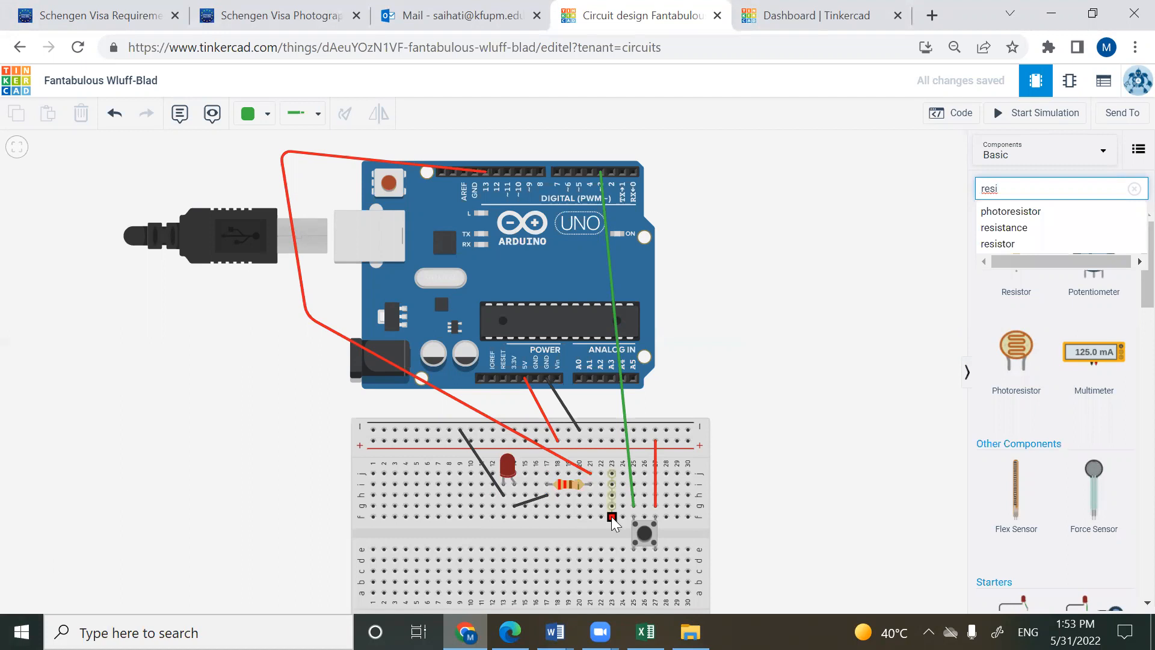
left_click(882, 310)
left_click_drag(994, 279, 776, 503)
left_click_drag(825, 476, 865, 361)
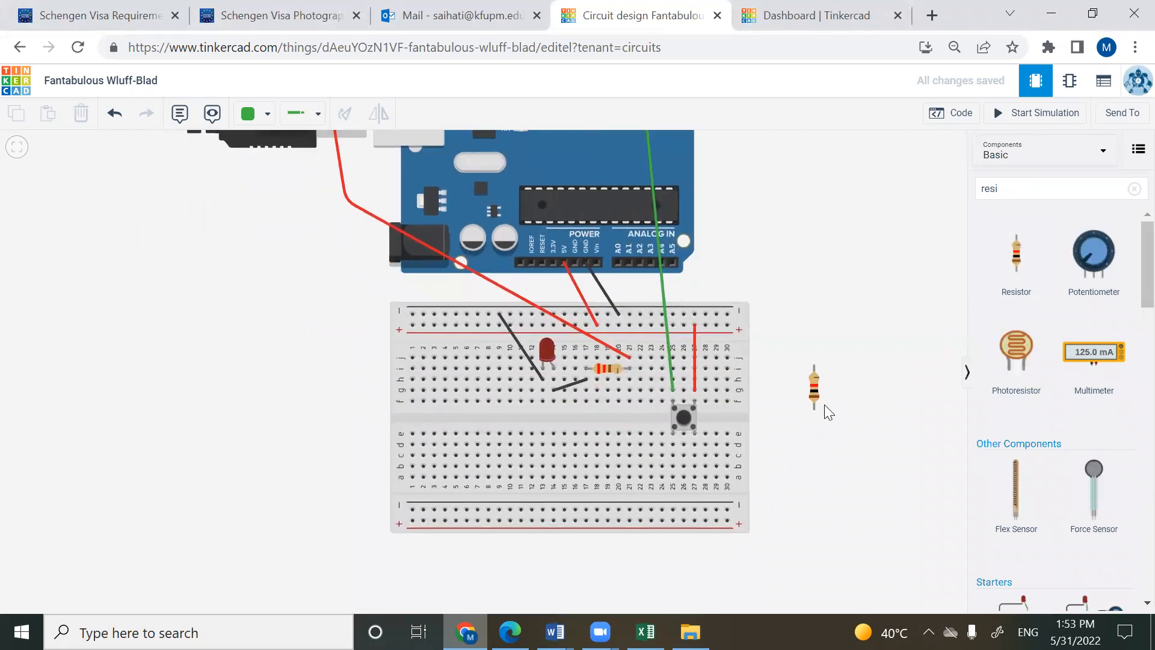
left_click_drag(808, 399, 771, 438)
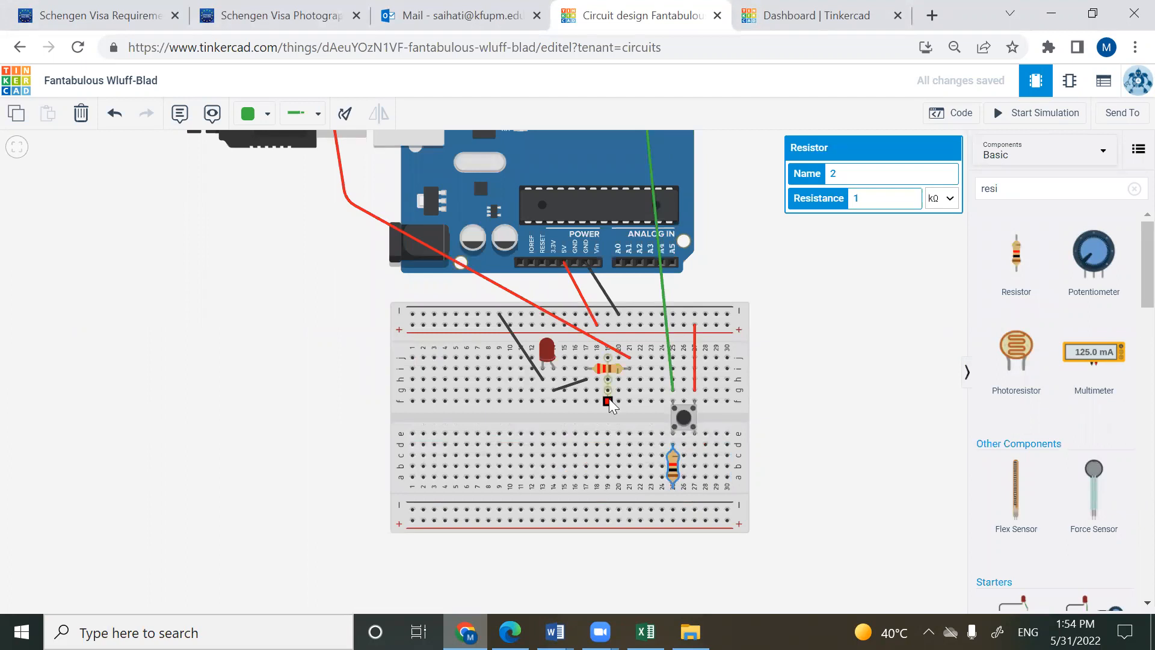
- Rotate the new resistor horizontally, seat it in row b between columns 21 and 25, and wire a21 to the lower negative rail
left_click(346, 120)
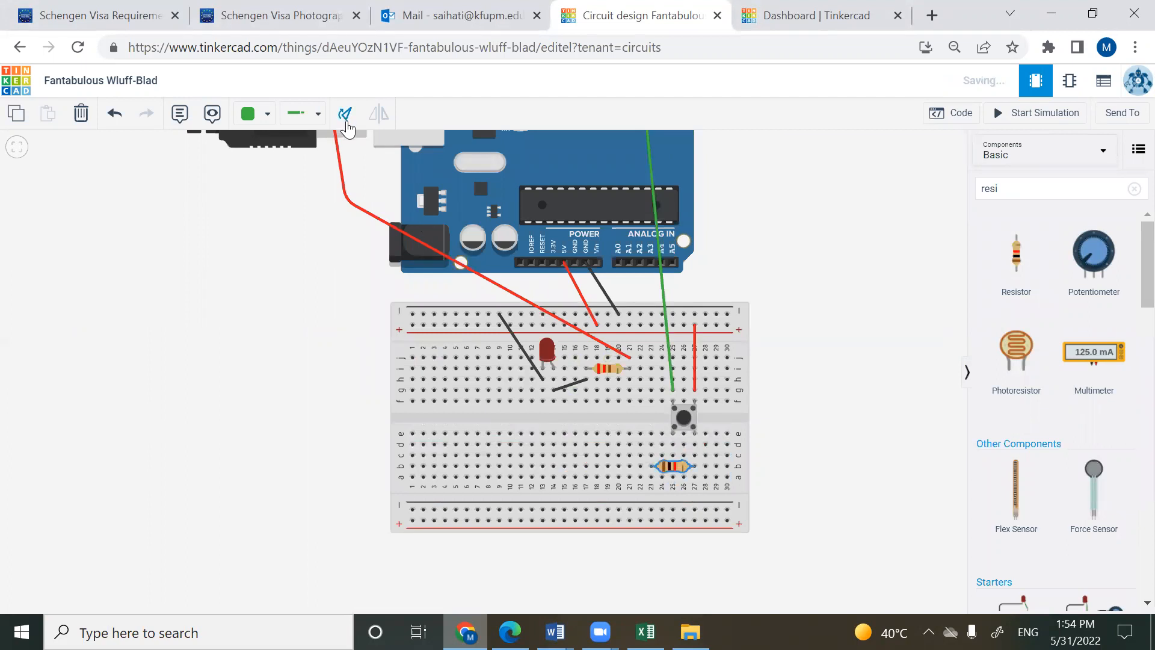
left_click_drag(671, 475, 651, 473)
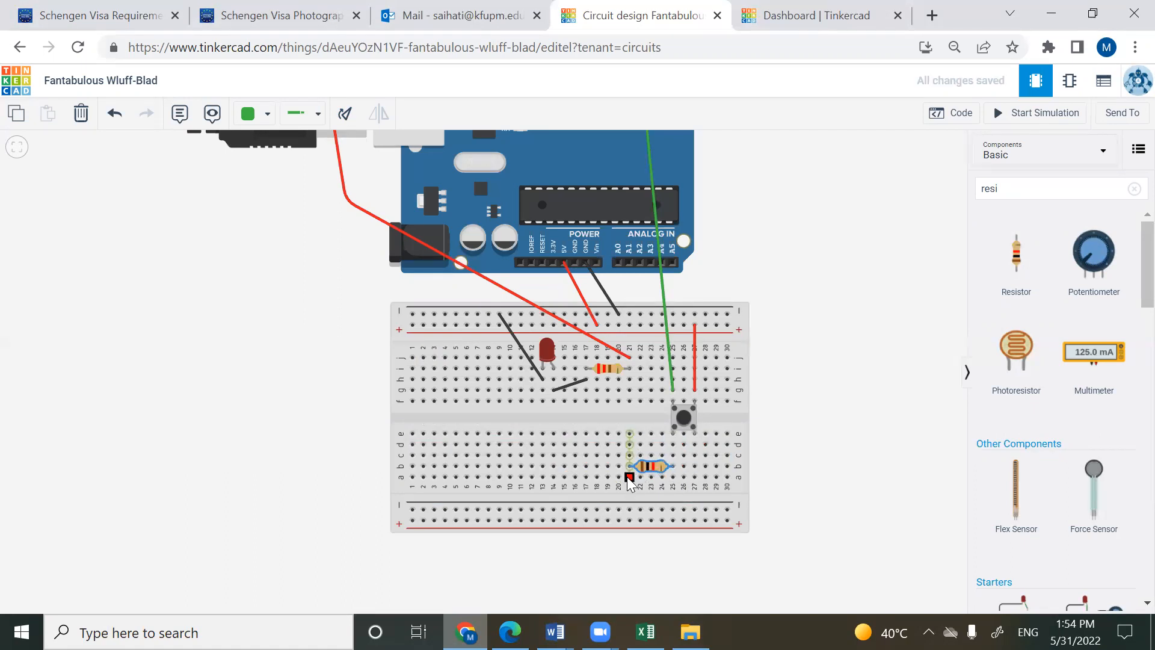
left_click(629, 477)
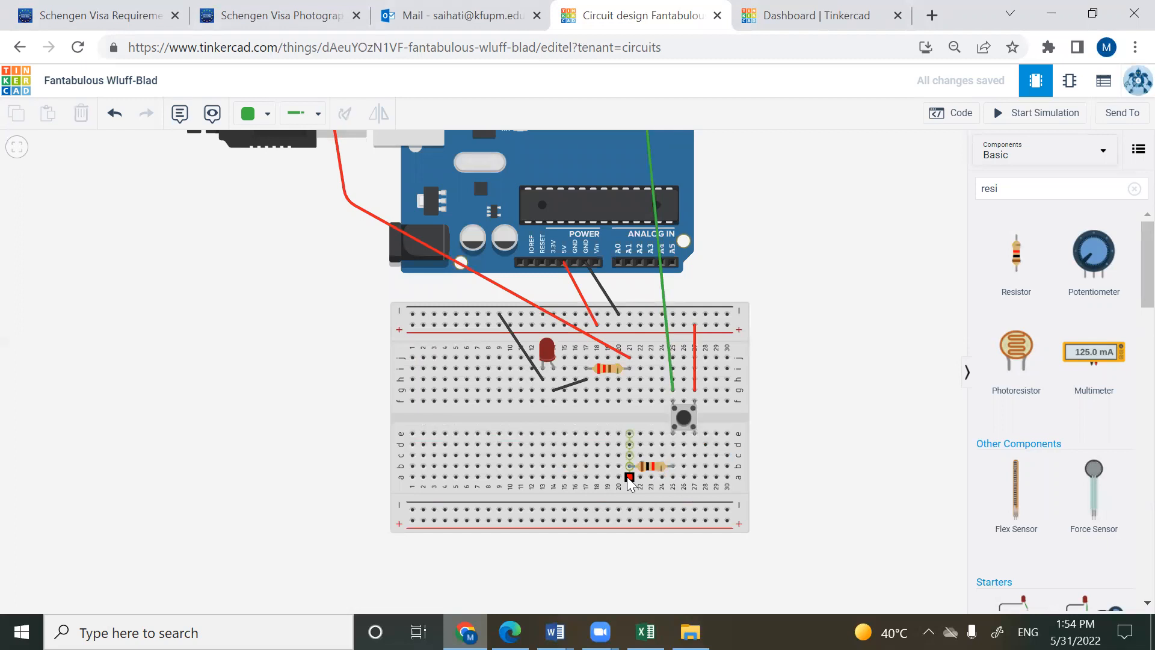
left_click(629, 512)
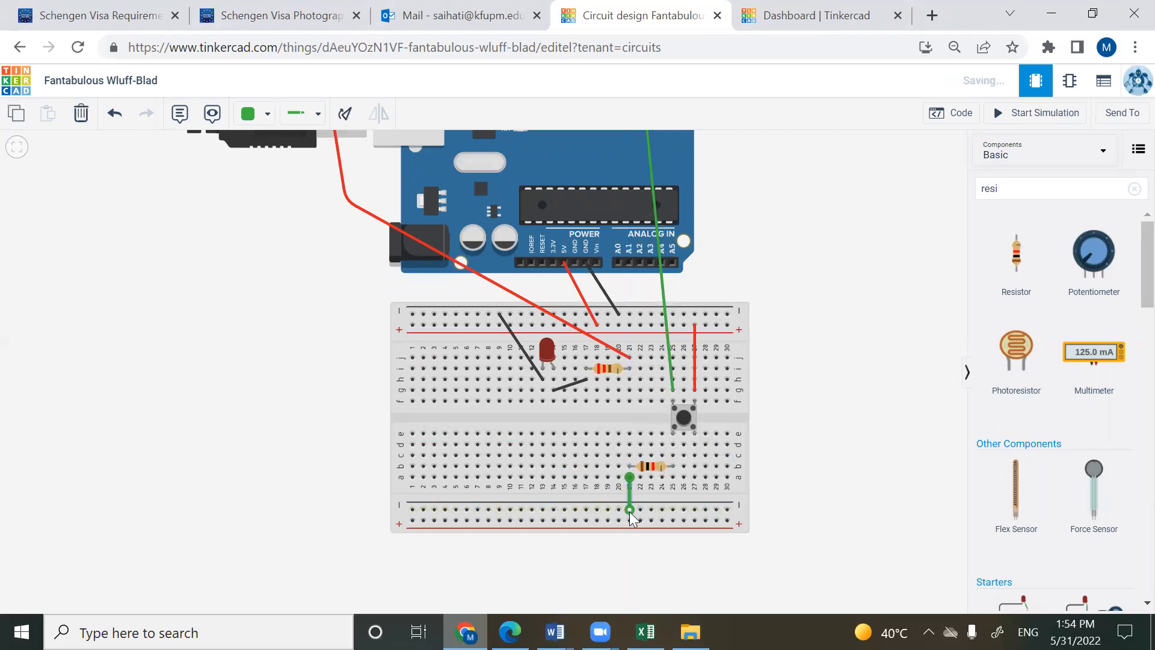
- Wire the upper negative rail to the lower negative rail around the breadboard's column 1 end and colour the wire black
left_click(415, 313)
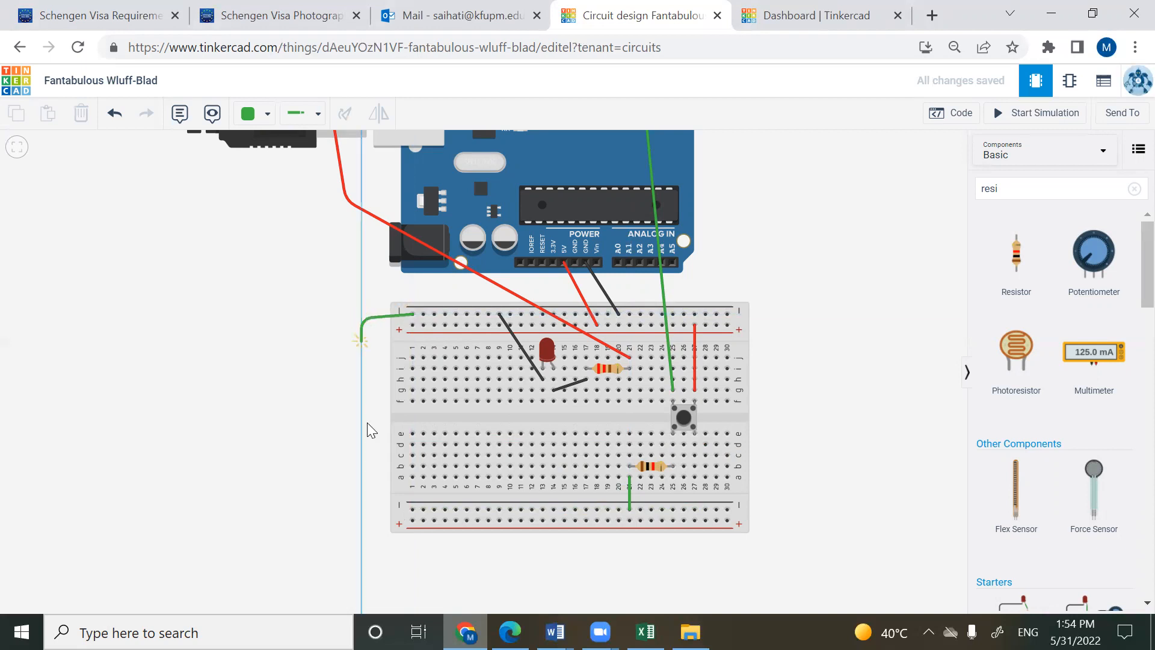
left_click(365, 509)
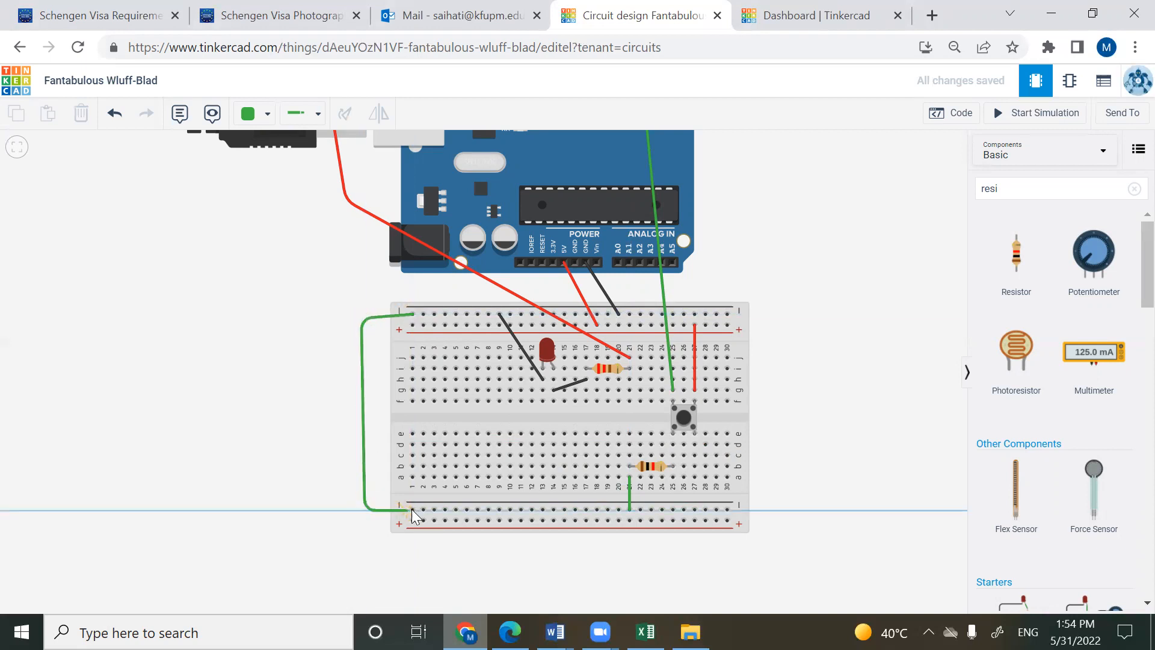
left_click(411, 509)
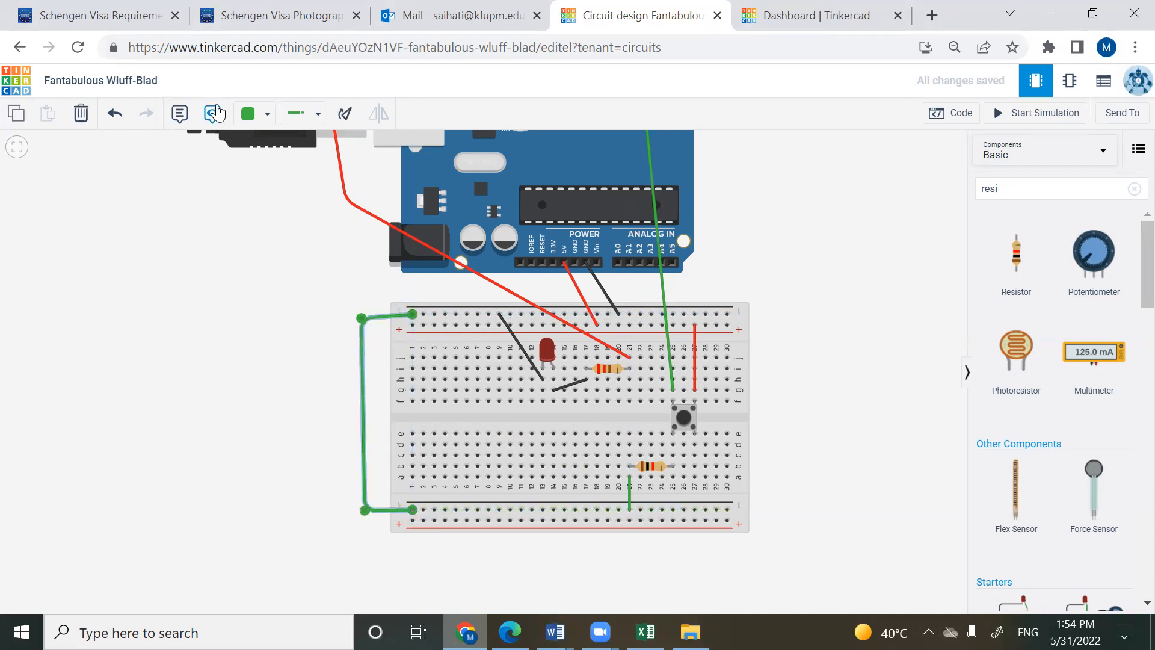
left_click(267, 114)
left_click(268, 160)
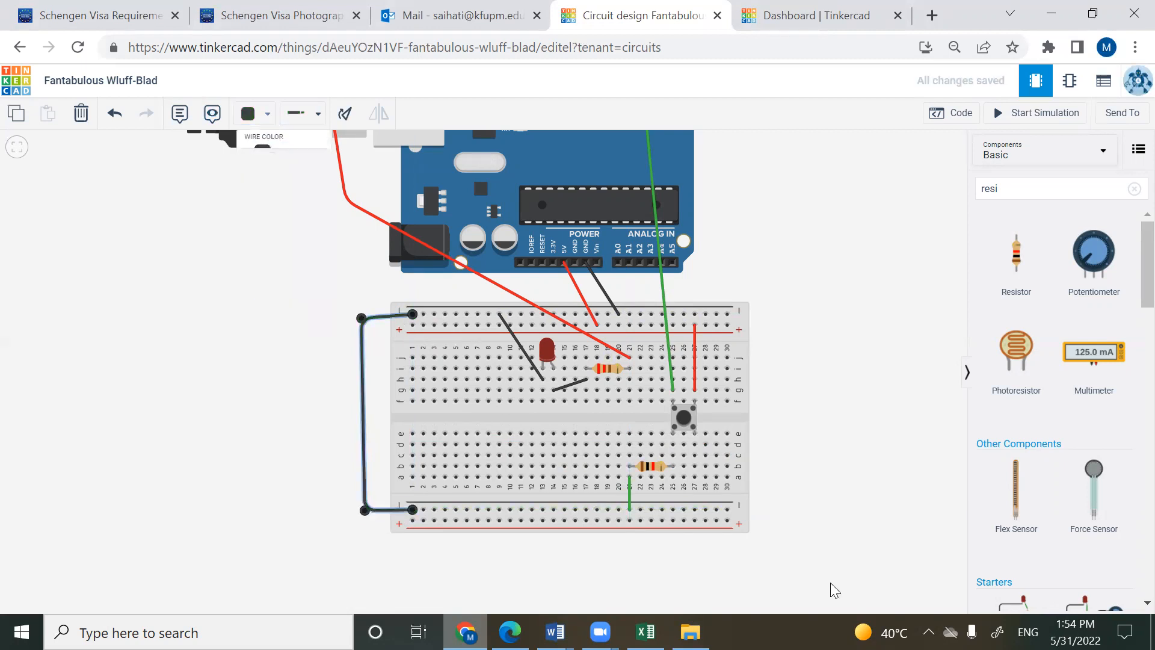
left_click(626, 497)
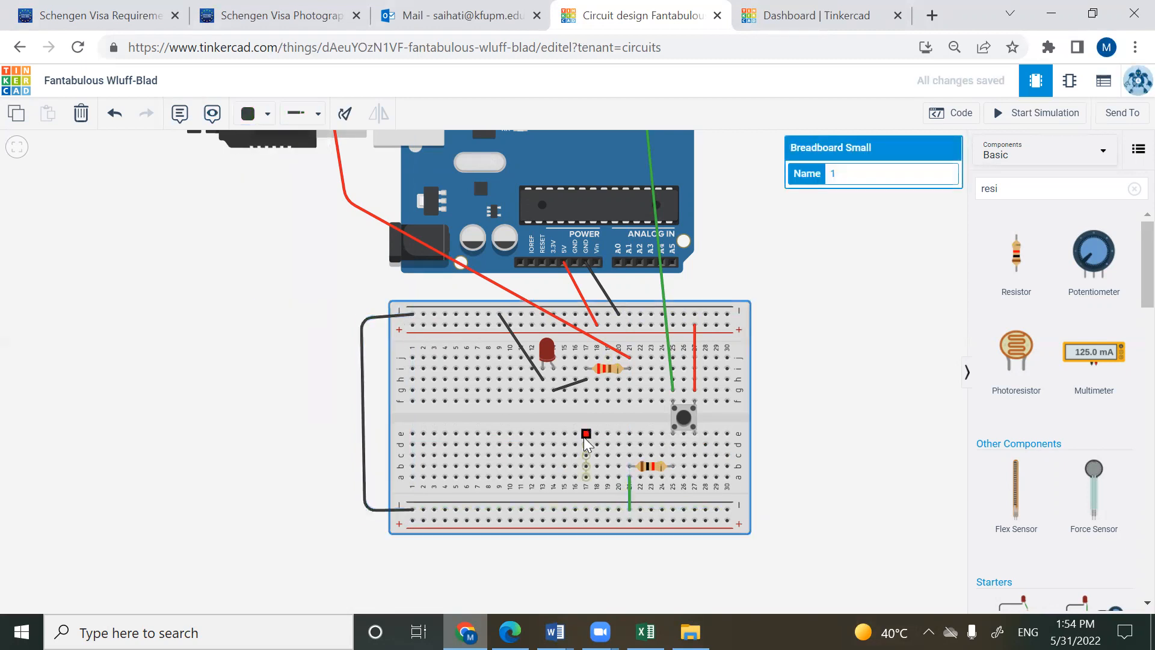
- Change the color of the wire between a21 and the lower negative rail to black
left_click(630, 492)
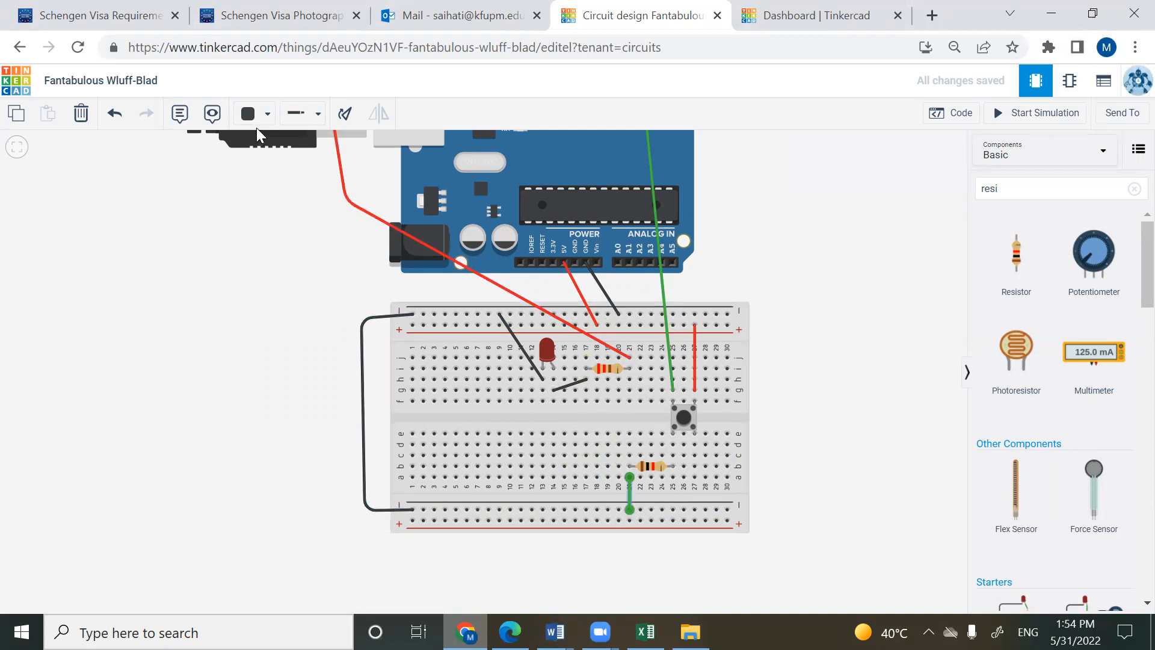
left_click(250, 114)
left_click(265, 161)
left_click(907, 459)
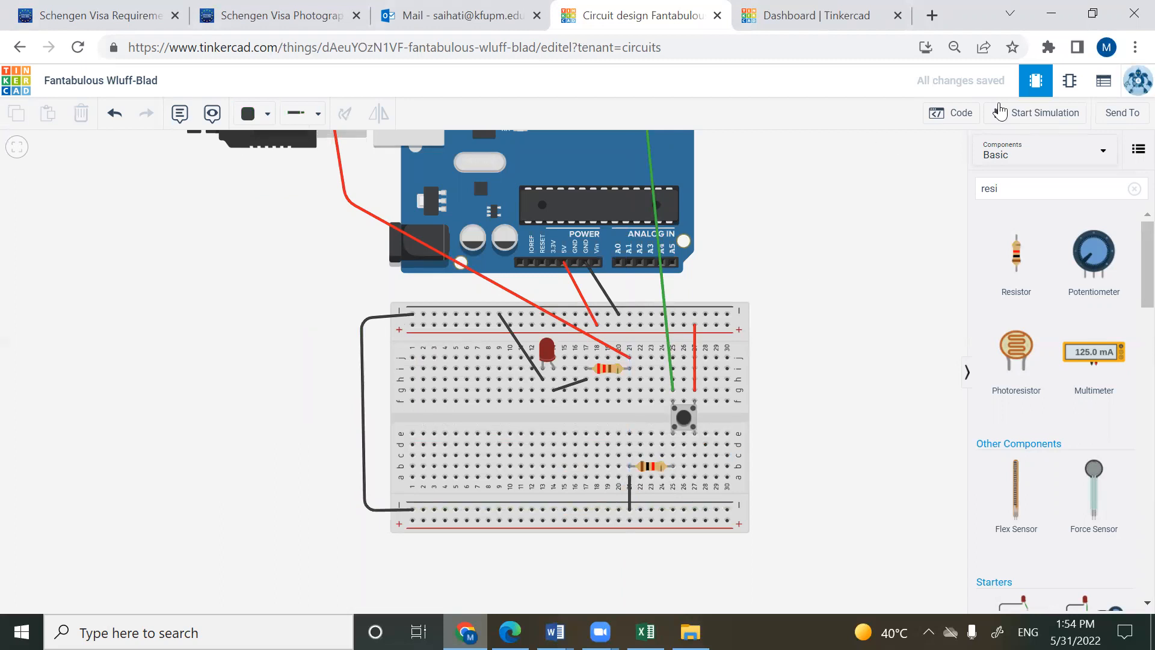
- Start the simulation and trace the path from the Arduino's digital pin through the pushbutton and 1 kΩ resistor to the ground wire
left_click(1015, 113)
left_click_drag(746, 233, 665, 259)
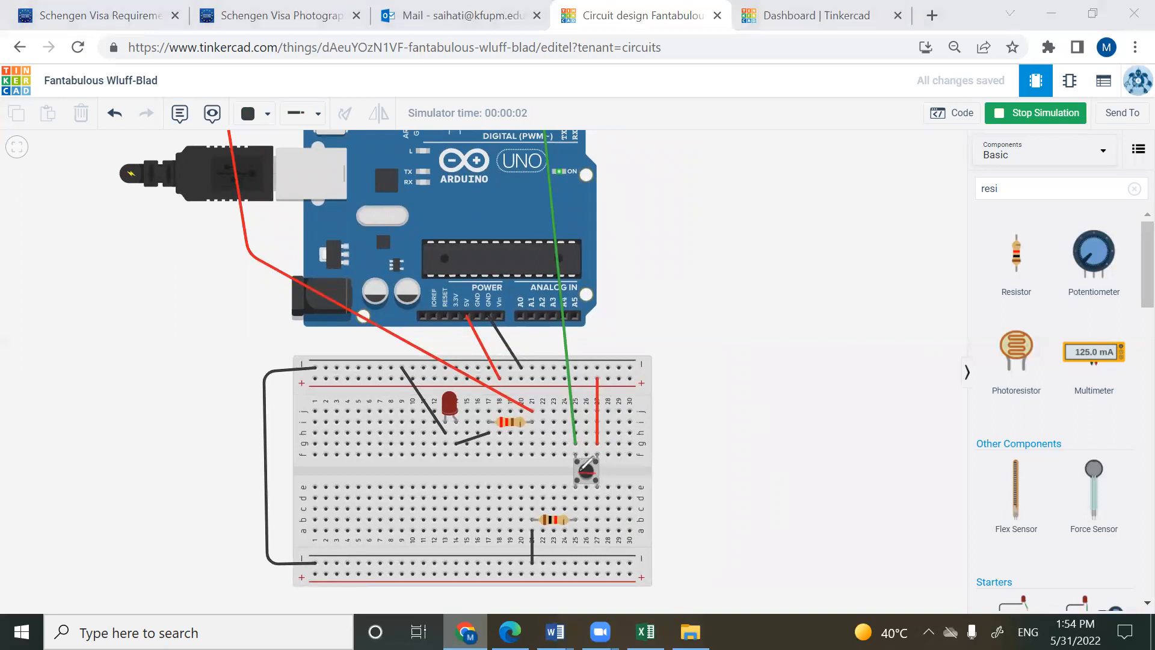
left_click(576, 446)
left_click_drag(563, 263, 541, 151)
left_click_drag(572, 226, 569, 243)
mouse_move(575, 487)
left_mouse_down()
mouse_move(576, 517)
mouse_move(539, 522)
mouse_move(534, 549)
left_mouse_up()
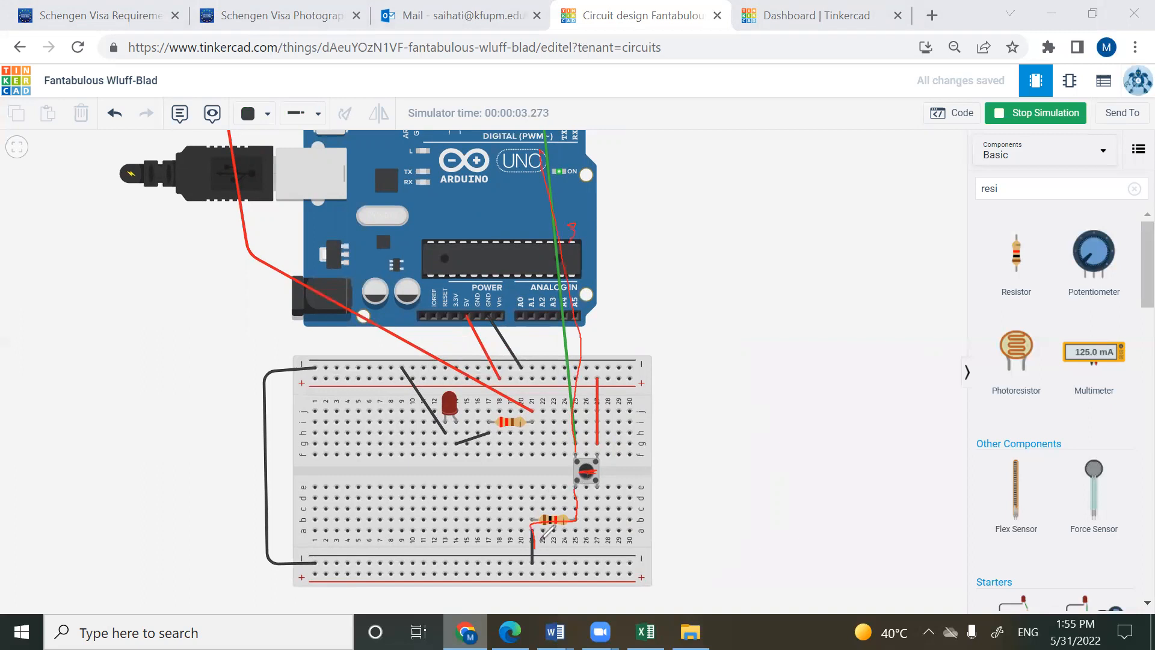
- Sketch the pushbutton's pull-down schematic with its 5 V supply and ground beside the breadboard, and test the pushbutton in the simulation
mouse_move(830, 382)
left_mouse_down()
mouse_move(823, 460)
mouse_move(798, 448)
mouse_move(790, 514)
left_mouse_up()
left_click_drag(786, 515, 805, 510)
mouse_move(785, 411)
left_mouse_down()
mouse_move(785, 433)
mouse_move(804, 433)
mouse_move(747, 421)
left_mouse_up()
mouse_move(741, 433)
left_mouse_down()
mouse_move(750, 431)
mouse_move(726, 427)
mouse_move(744, 397)
left_mouse_up()
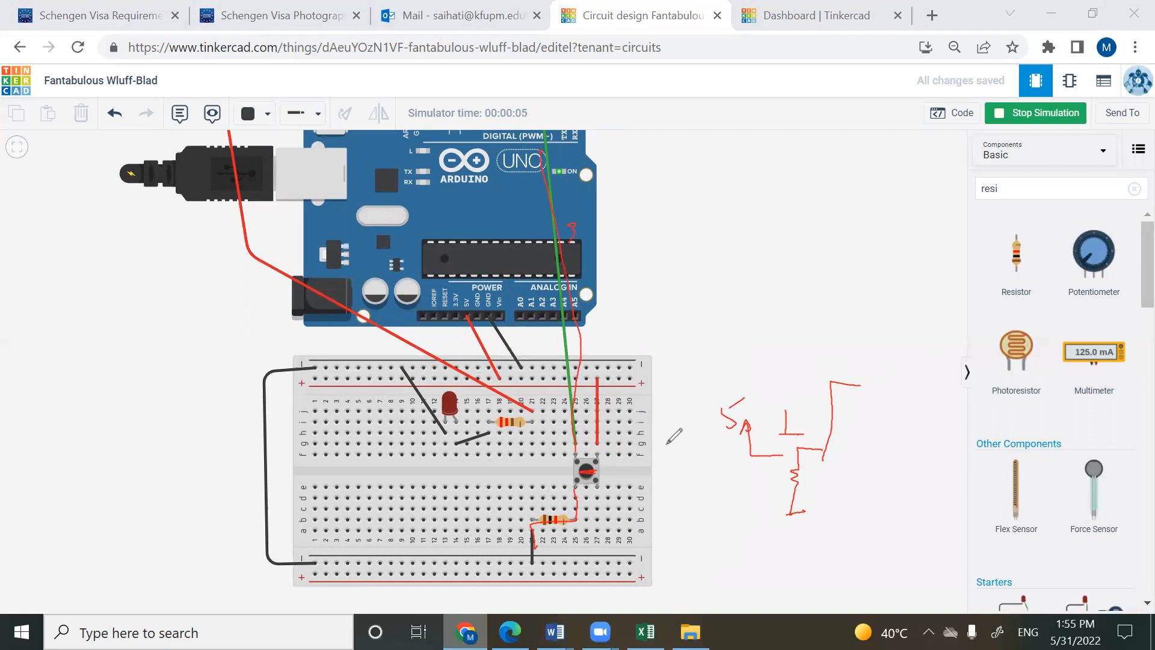
left_click(798, 136)
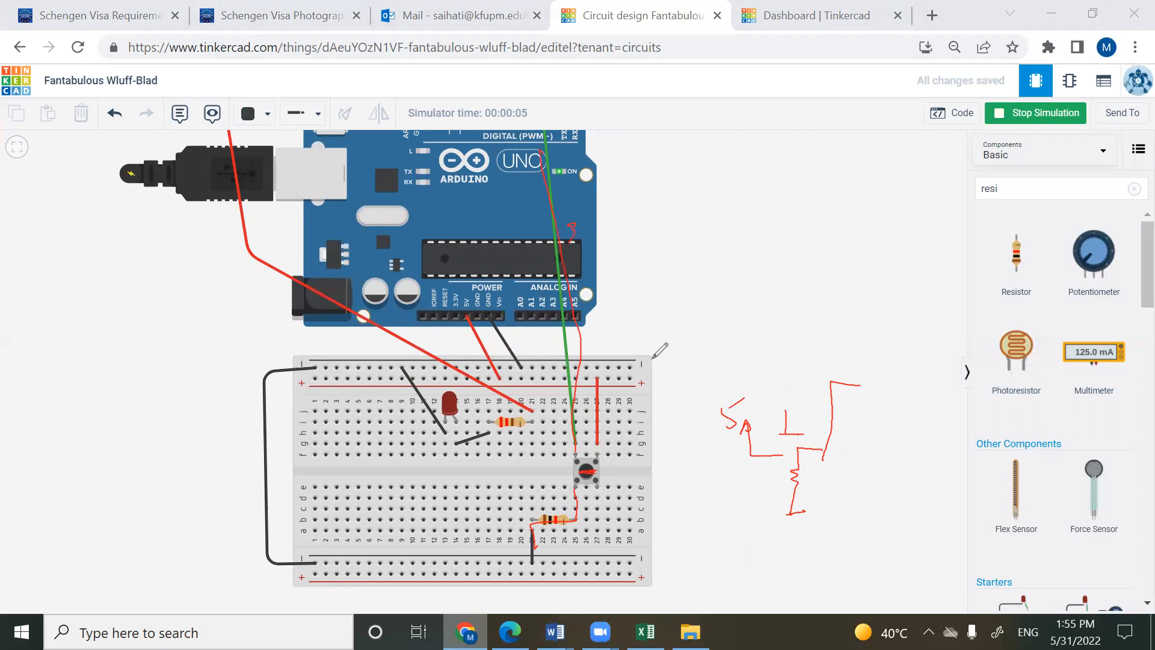
left_click(586, 476)
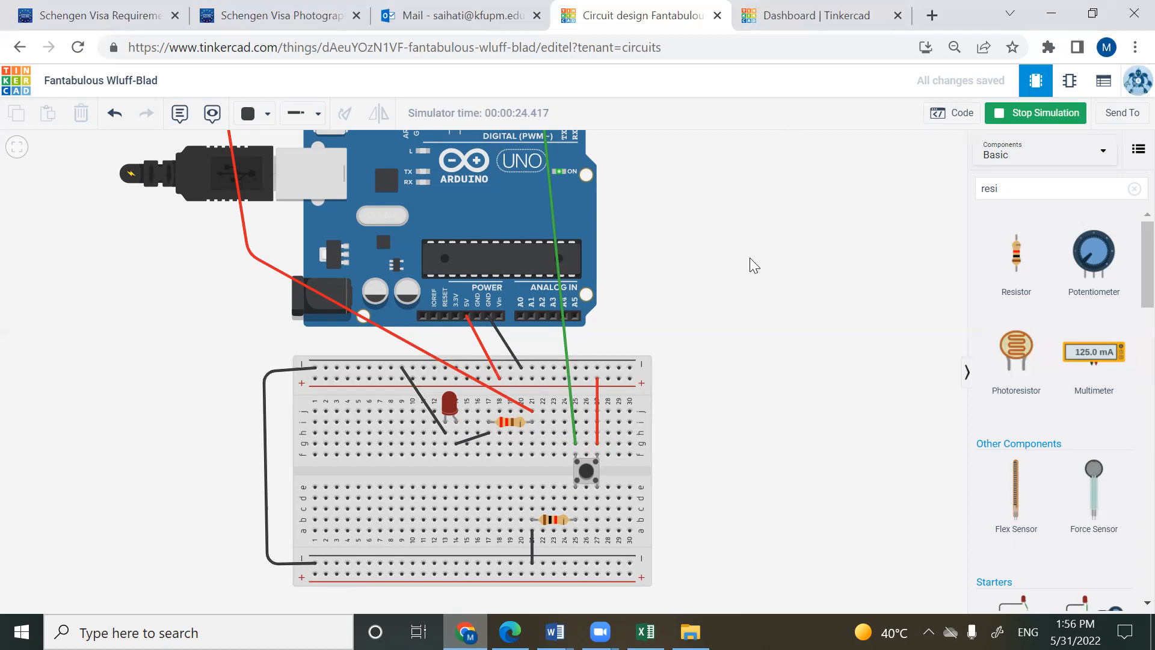
- Switch to the Electronics and MC Lab manual in Word and mark the three LEDs in Figure 5
mouse_move(554, 631)
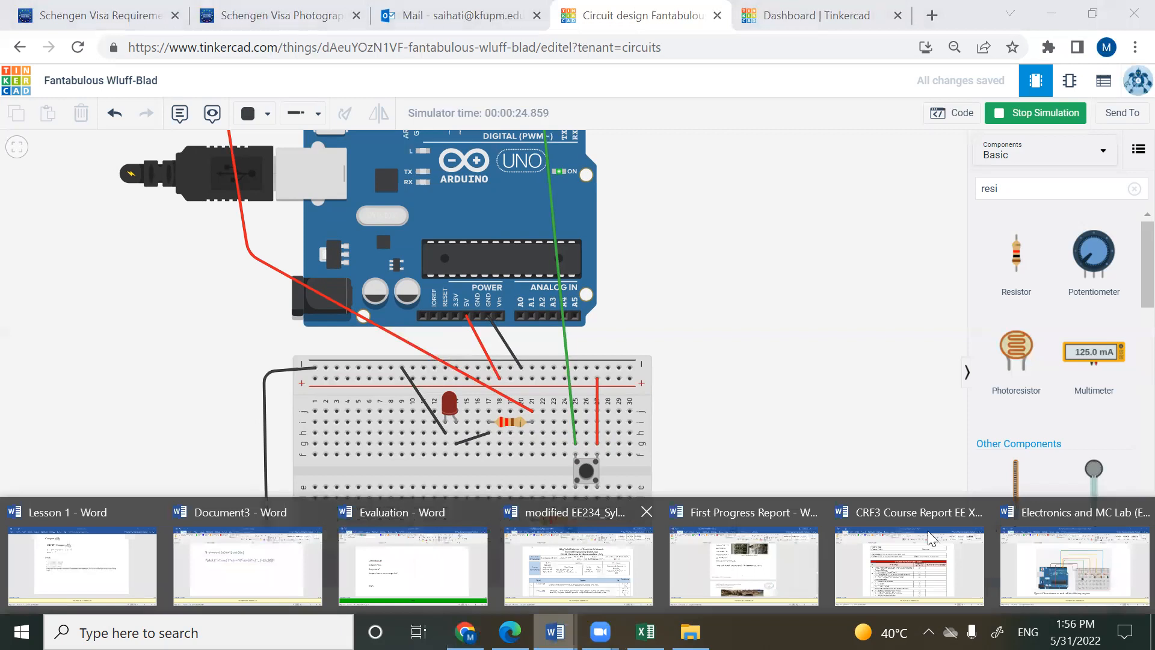
left_click(1051, 550)
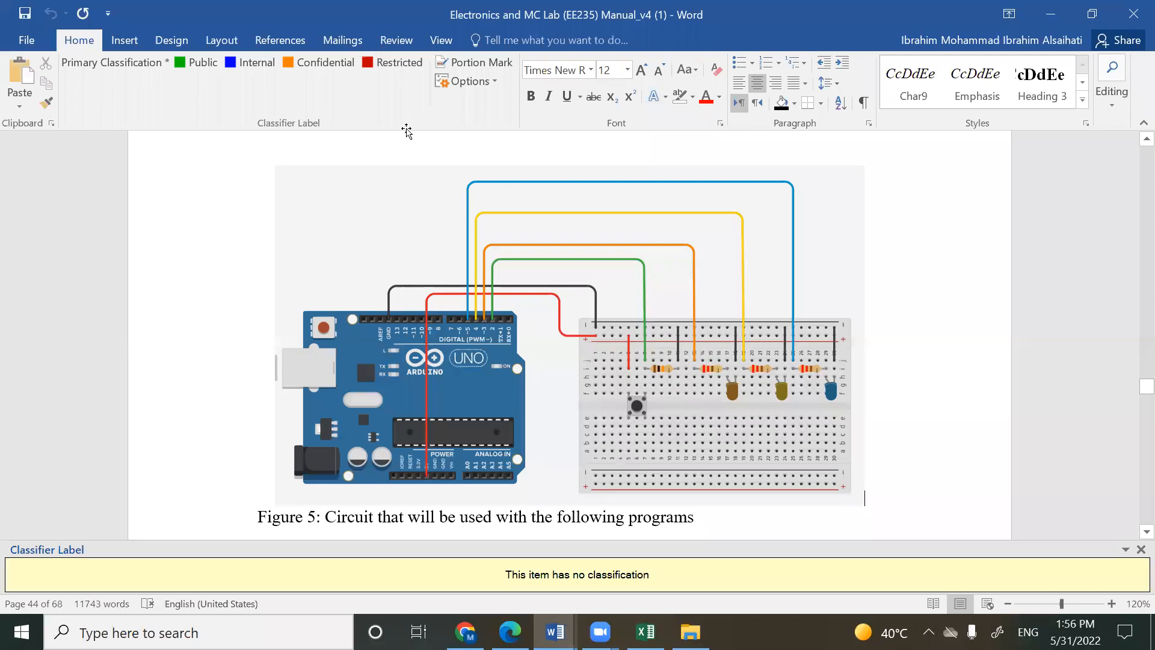
left_click_drag(840, 377, 718, 413)
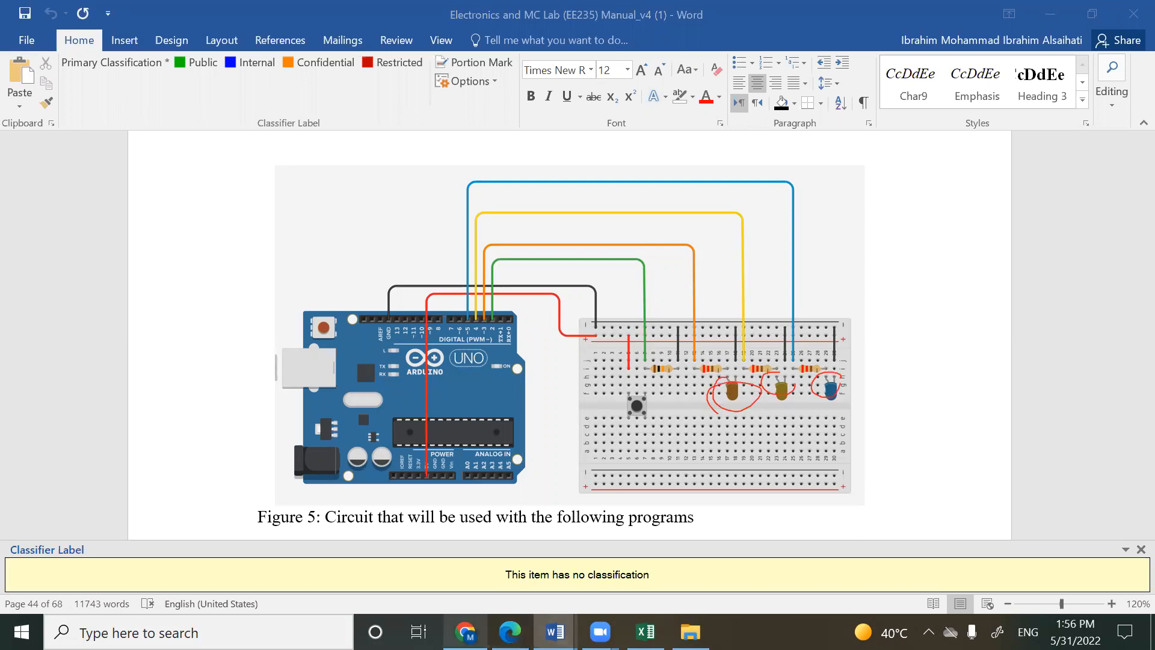
- Switch back to Tinkercad, try Orange on the breadboard's LED, and set its color to Green
key("alt+Tab")
left_click(446, 401)
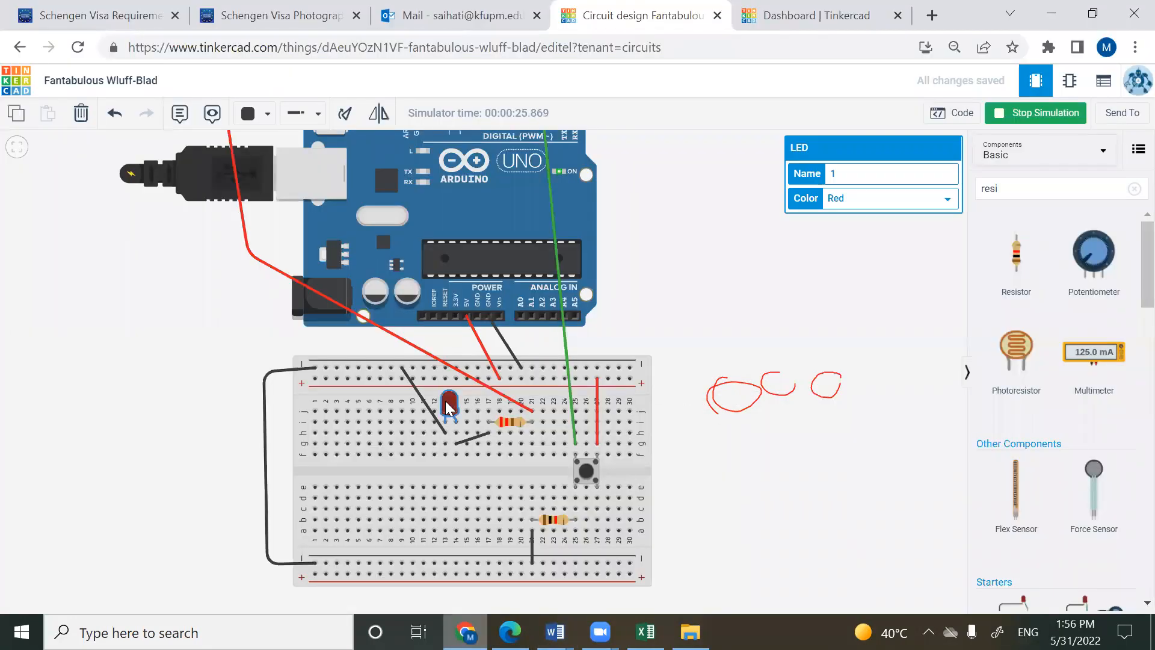
left_click(896, 198)
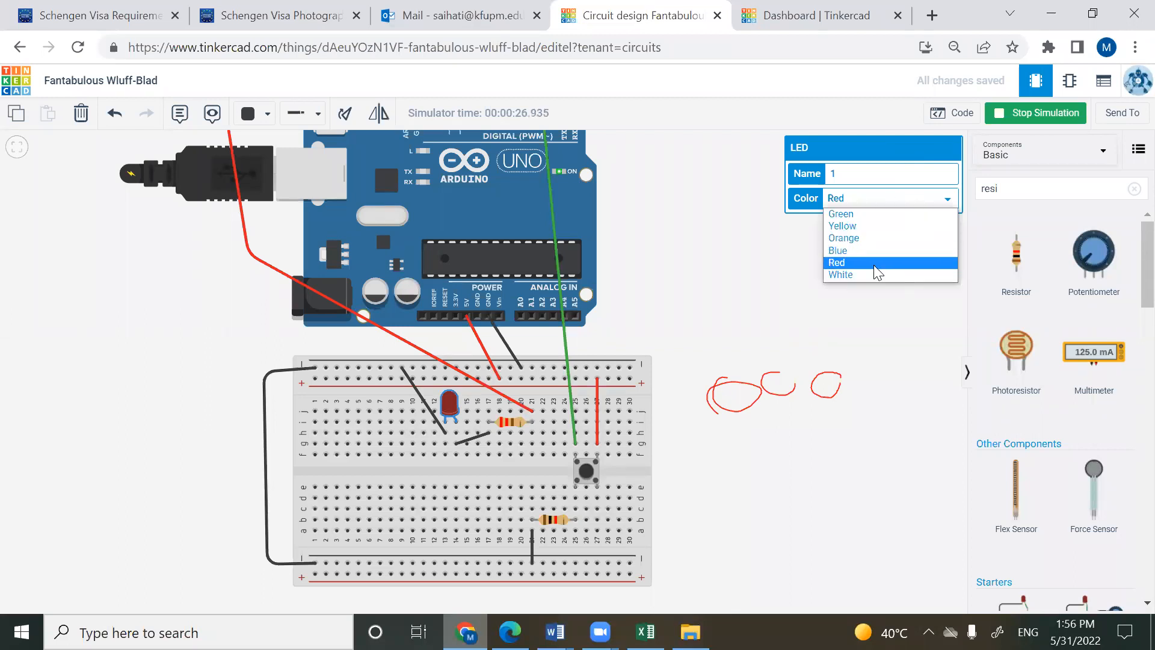
left_click(871, 233)
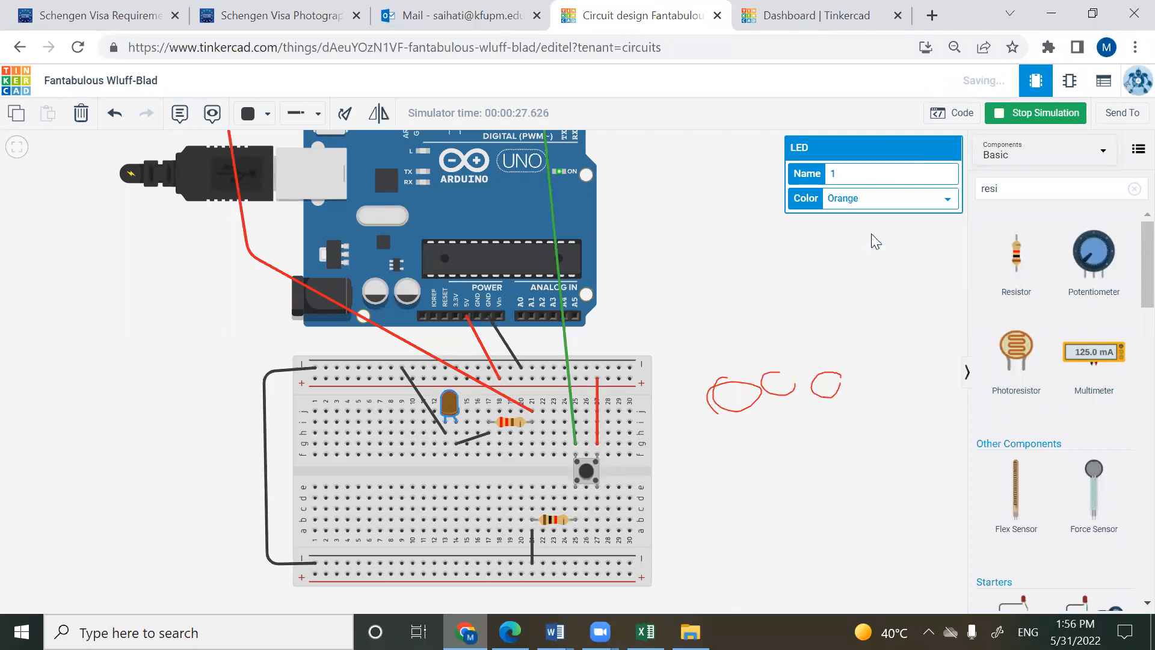
left_click(855, 199)
left_click(854, 214)
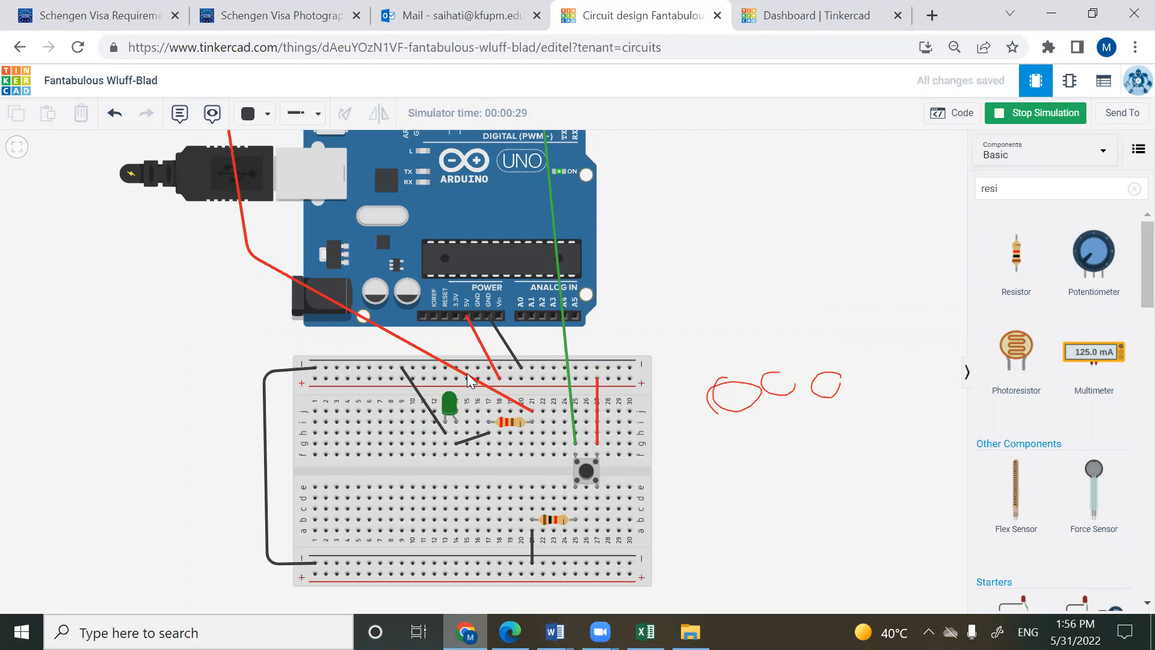
- Copy the switchState program below Figure 5 in the Word manual, and return to the Tinkercad code editor
key("alt+Tab")
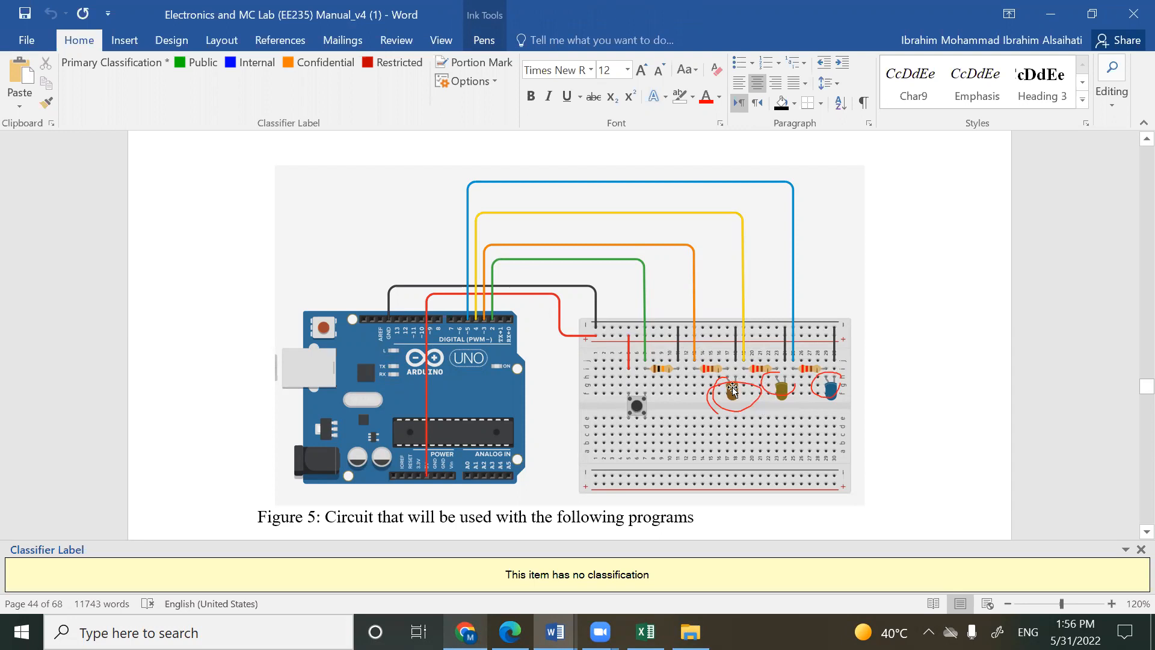
key("Page_Down")
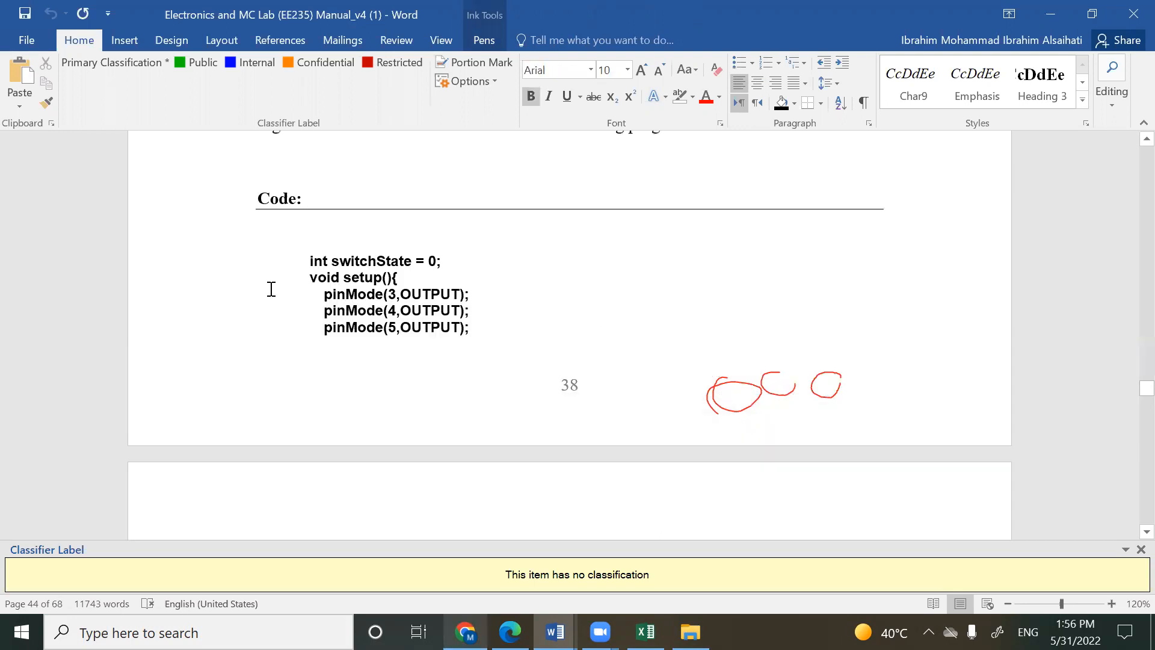
left_click(317, 295)
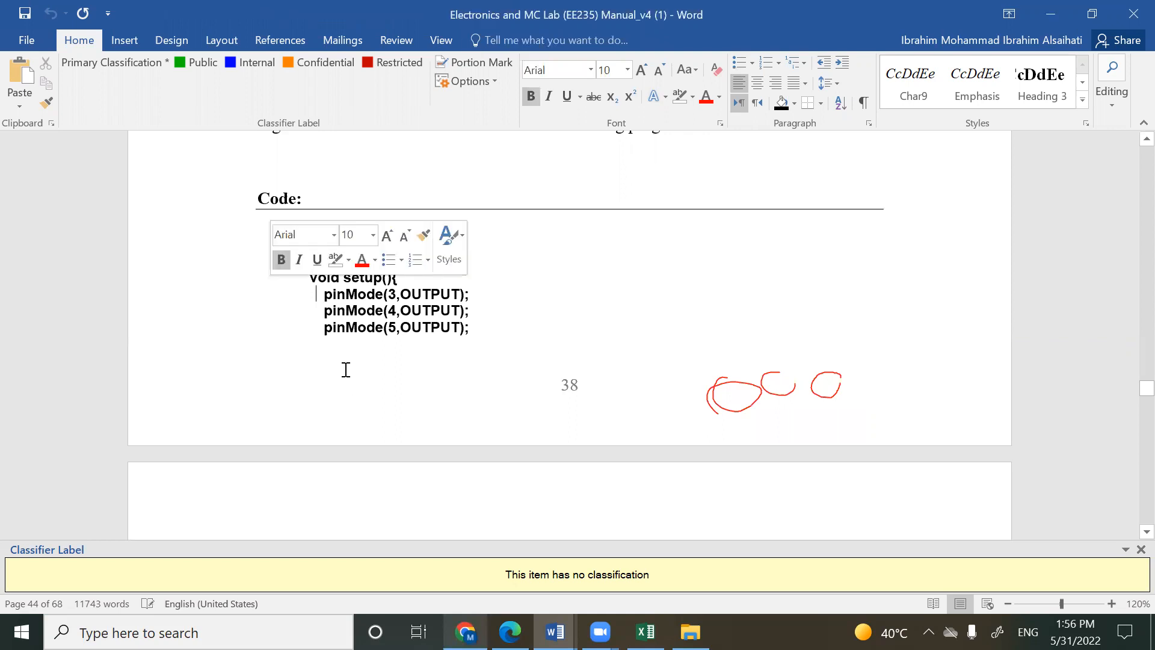
left_click_drag(312, 261, 360, 241)
key("alt+Tab")
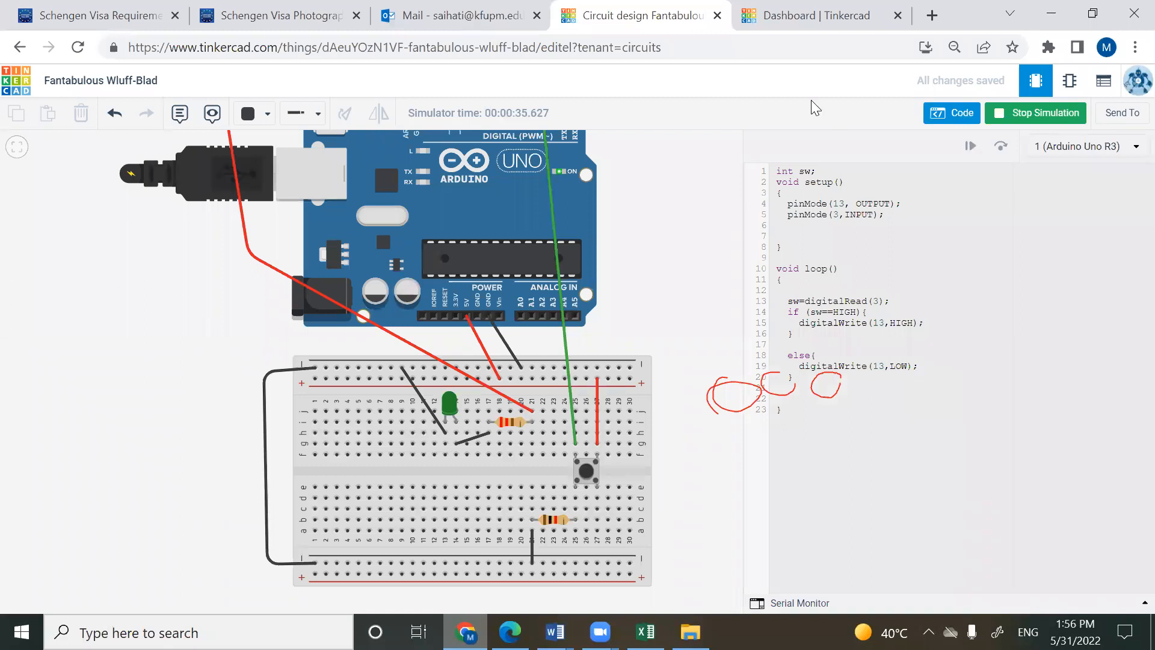
left_click(727, 103)
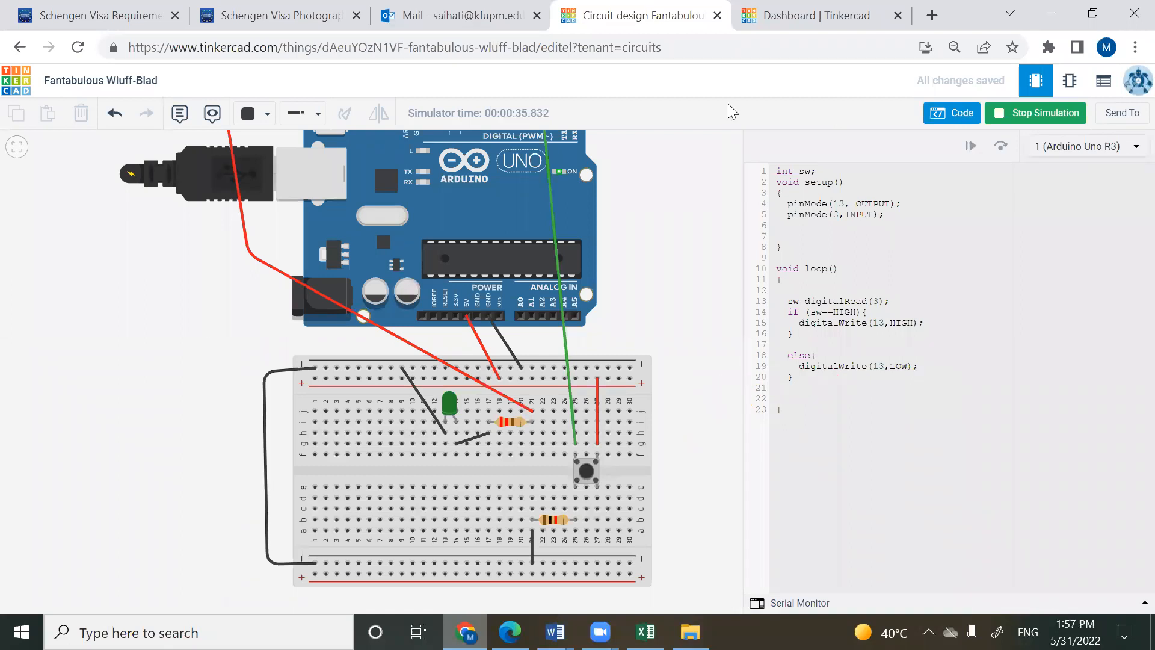
- Stop the simulation and replace the whole Arduino sketch with the switchState program copied from the manual
left_click(1031, 341)
key("ctrl+a")
left_click(1021, 112)
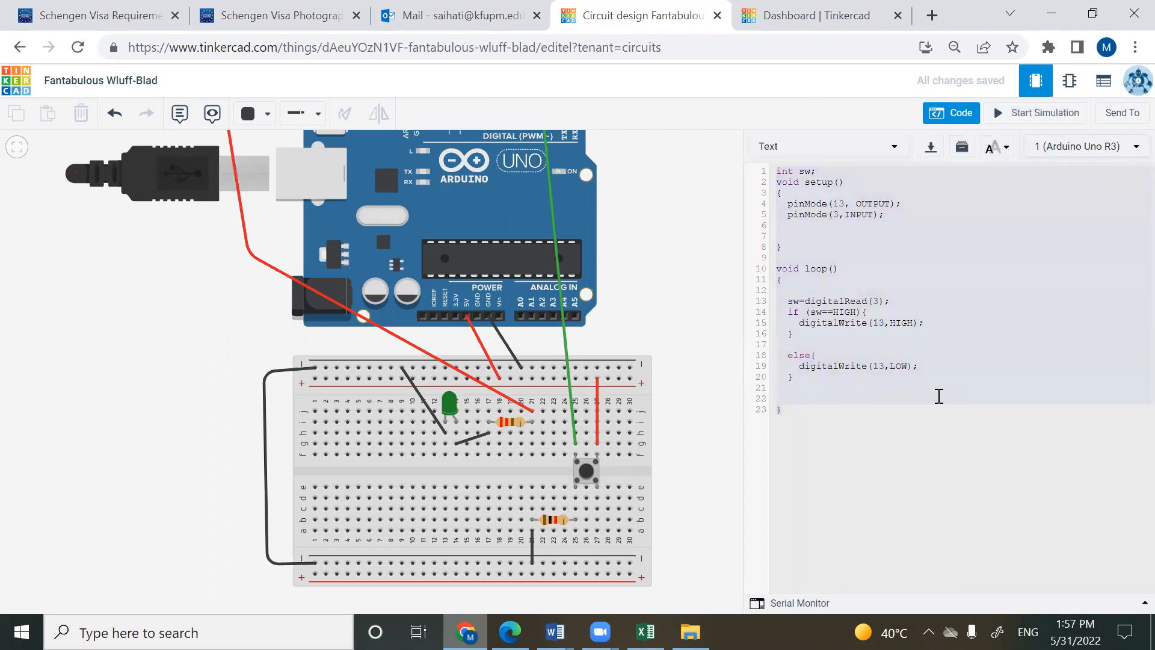
key("ctrl+a")
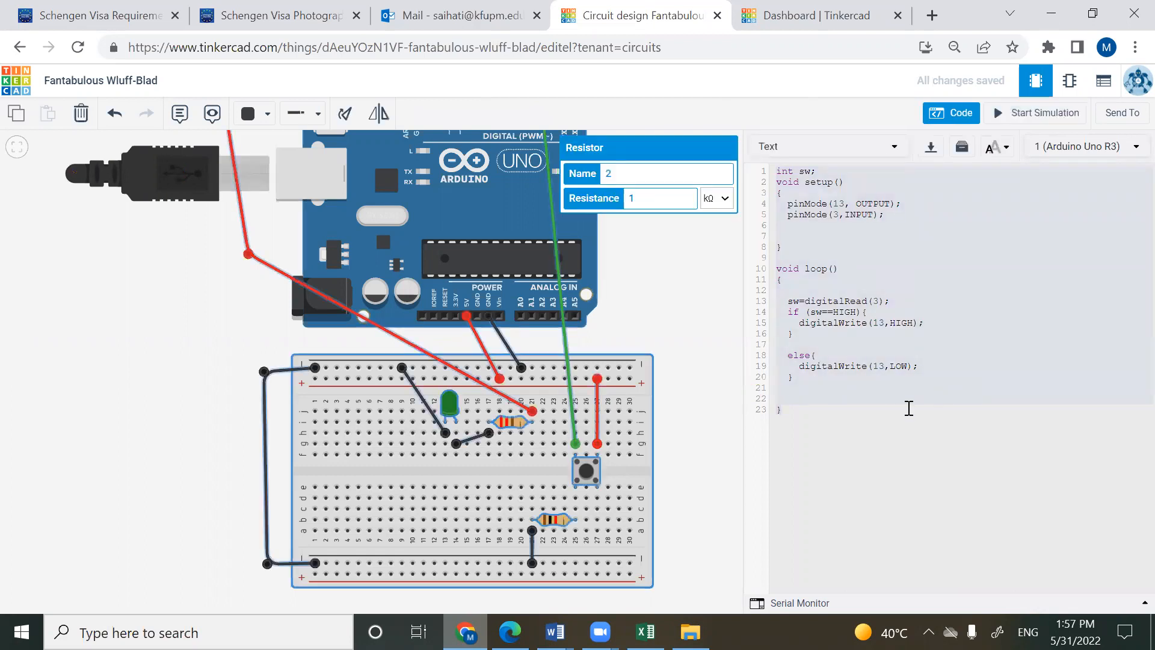
key("Delete")
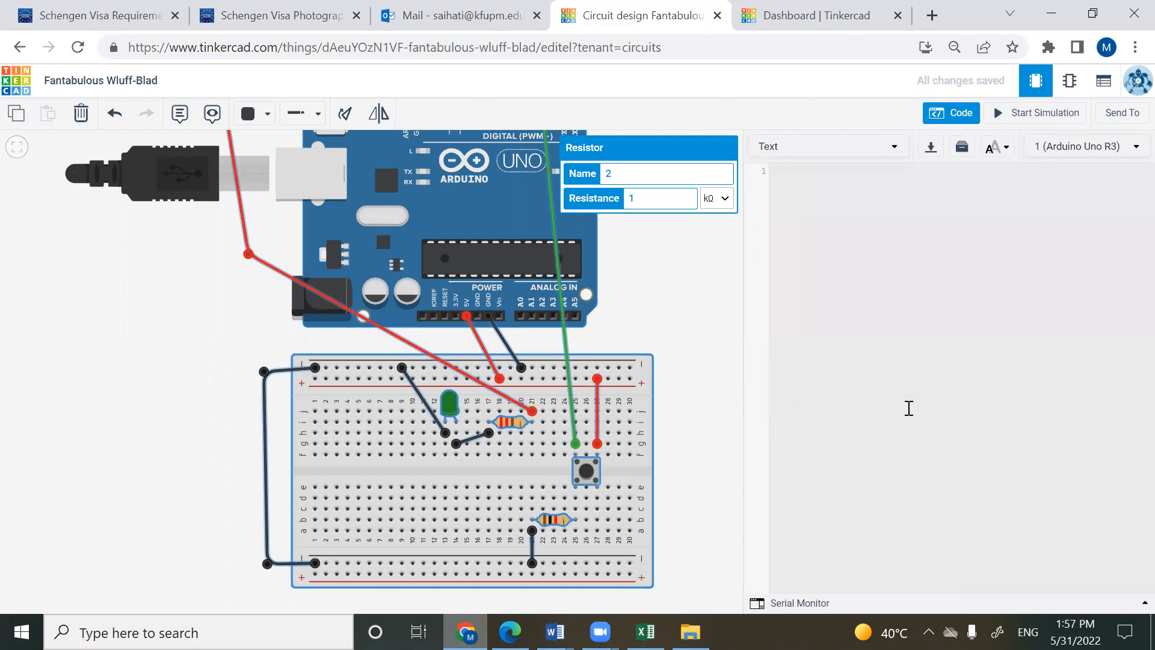
type("int switchState = 0;              void setup(){   pinMode(3,OUTPUT);   pinMode(4,OUTPUT);   pinMode(5,OUTPUT);   pinMode(2,INPUT);  }  void loop(){   switchState = digitalRead(2);   if(switchState == LOW) {     digitalWrite(3,HIGH);     digitalWrite(4,HIGH);     digitalWrite(5,LOW);  }   else{     digitalWrite(3,LOW);     digitalWrite(4,LOW);     digitalWrite(5,HIGH);     delay(250);     digitalWrite(4,HIGH);     digitalWrite(5,LOW);     delay(250);  }     }")
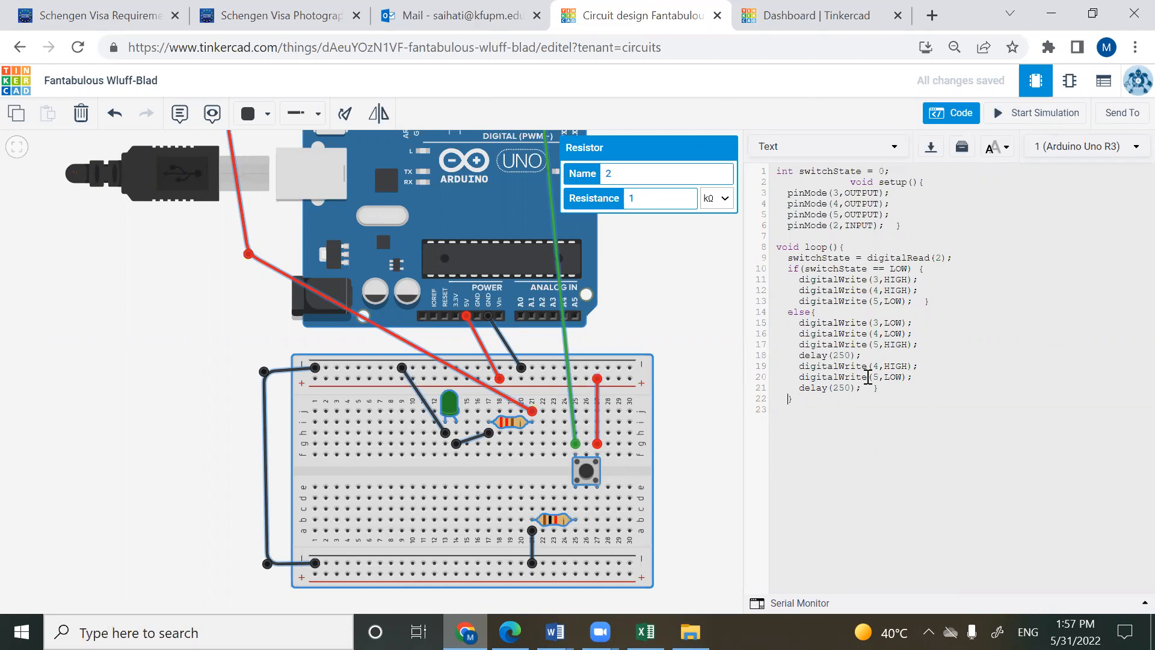
- Insert a line break before the loop's final closing brace and reduce the first declaration to "int switchState;"
key("Return")
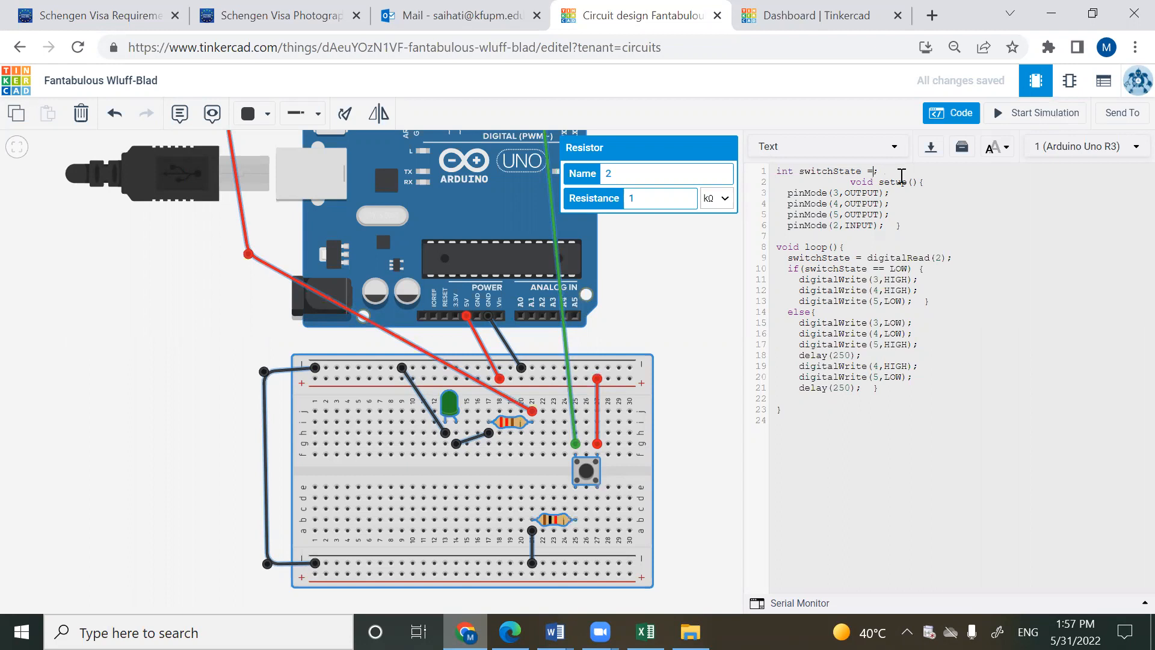
key("BackSpace")
key("BackSpace")
- Mark the INPUT mode of pin 2 and the OUTPUT modes of the LED pins in the setup code
left_click_drag(845, 233, 869, 236)
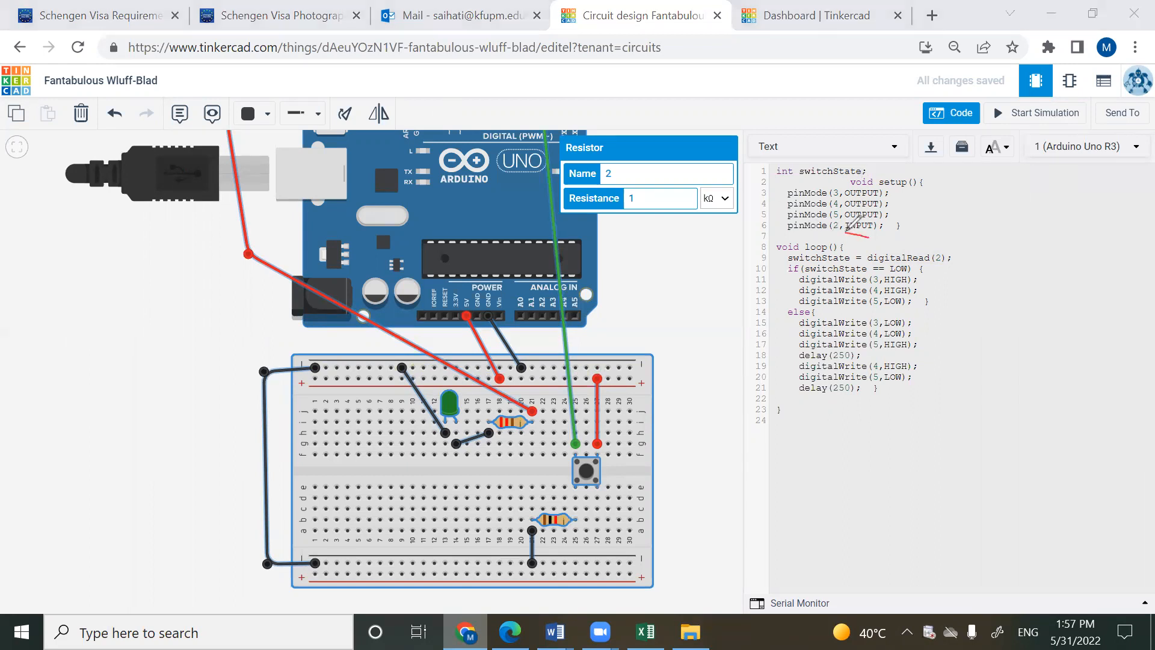
left_click_drag(888, 194, 899, 193)
left_click_drag(891, 205, 899, 212)
left_click(887, 271)
- Sketch a table below the code with switch states L and H as rows and pins 3, 4 and 5 as columns
left_click_drag(914, 416, 917, 486)
left_click_drag(866, 446, 1010, 456)
mouse_move(834, 424)
left_mouse_down()
mouse_move(829, 436)
mouse_move(856, 428)
mouse_move(843, 466)
left_mouse_up()
left_click_drag(828, 514, 825, 539)
left_click_drag(828, 529, 845, 528)
left_click_drag(837, 521, 836, 537)
left_click_drag(810, 480, 980, 491)
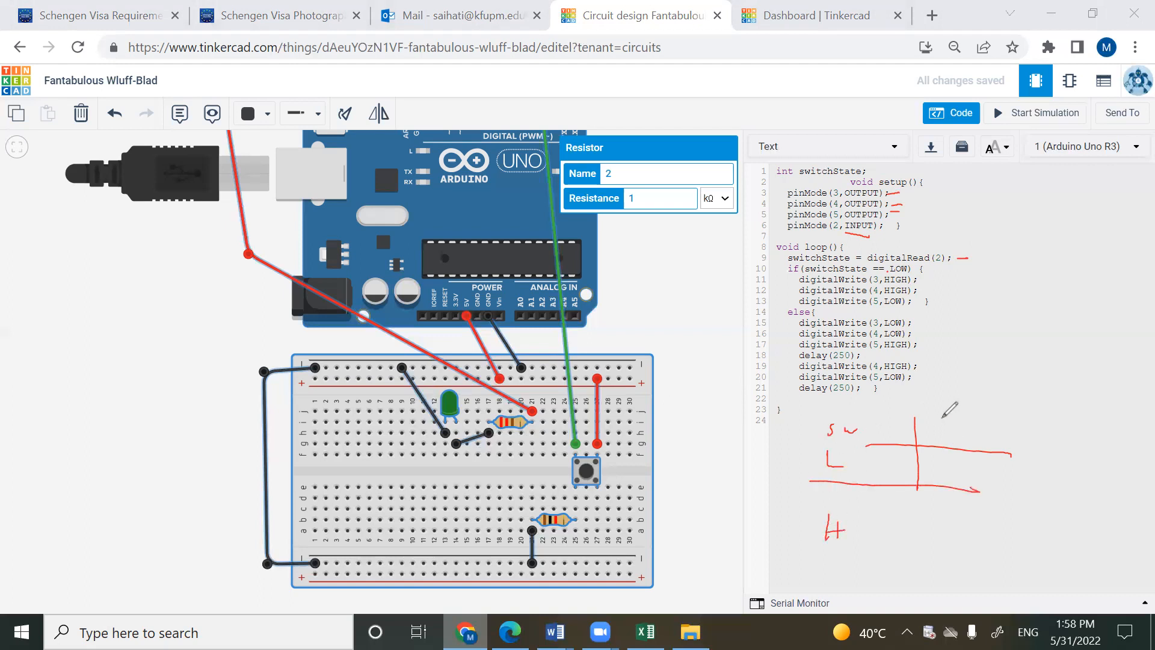
left_click_drag(934, 423, 937, 437)
mouse_move(952, 434)
left_mouse_down()
mouse_move(1023, 442)
mouse_move(1013, 445)
left_mouse_up()
mouse_move(1017, 420)
left_mouse_down()
mouse_move(1029, 419)
mouse_move(964, 465)
mouse_move(961, 503)
mouse_move(1000, 533)
left_mouse_up()
left_click_drag(1038, 418, 1027, 547)
left_click_drag(911, 470, 908, 569)
left_click_drag(797, 507, 956, 524)
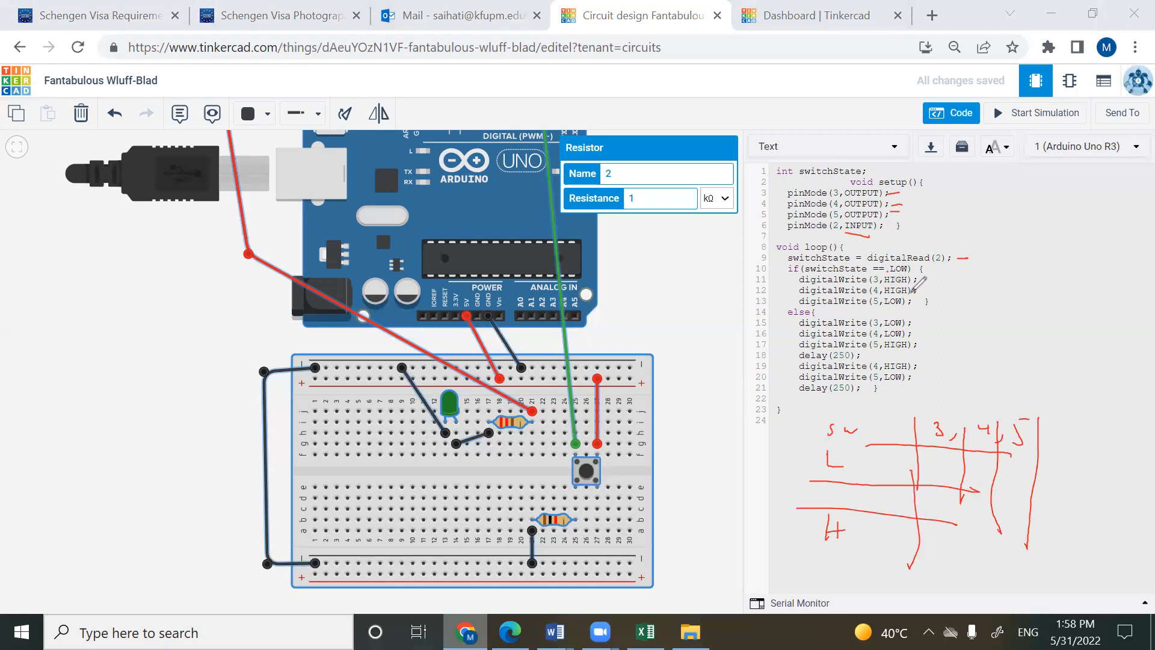
- Fill the sketched table with H, H, L for a low switch and L, L/H, H/L for a high switch, following the code
mouse_move(933, 461)
left_mouse_down()
mouse_move(941, 475)
mouse_move(986, 476)
left_mouse_up()
left_click_drag(976, 470, 1029, 474)
mouse_move(928, 528)
left_mouse_down()
mouse_move(938, 543)
mouse_move(1019, 559)
left_mouse_up()
mouse_move(1003, 556)
left_mouse_down()
mouse_move(970, 572)
mouse_move(1014, 575)
left_mouse_up()
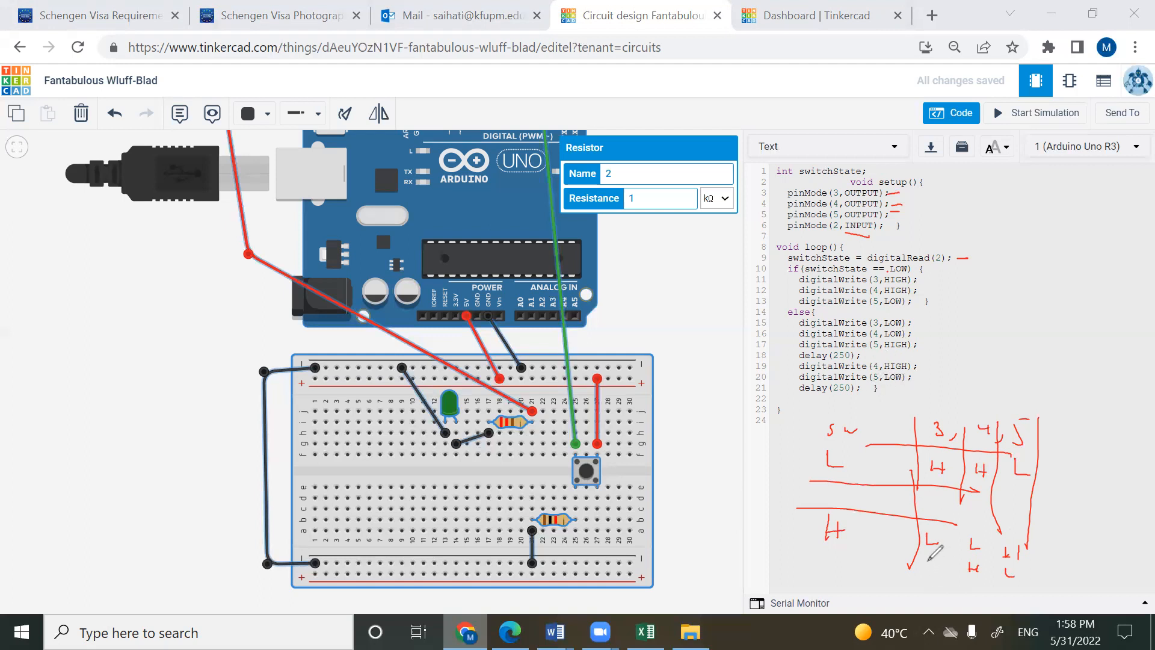
left_click_drag(929, 558, 926, 571)
left_click_drag(952, 254, 968, 258)
left_click_drag(920, 269, 934, 308)
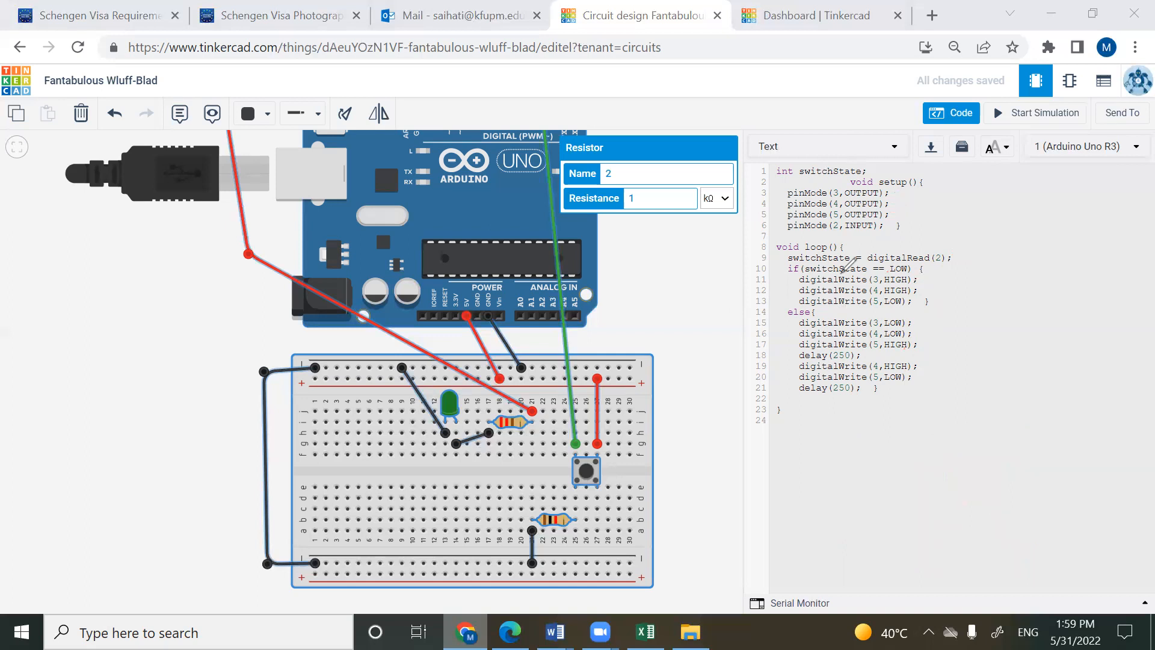
- In the Word manual, remove the "= 0" initial value from the switchState declaration below Figure 5, and go to Part III
key("alt+Tab")
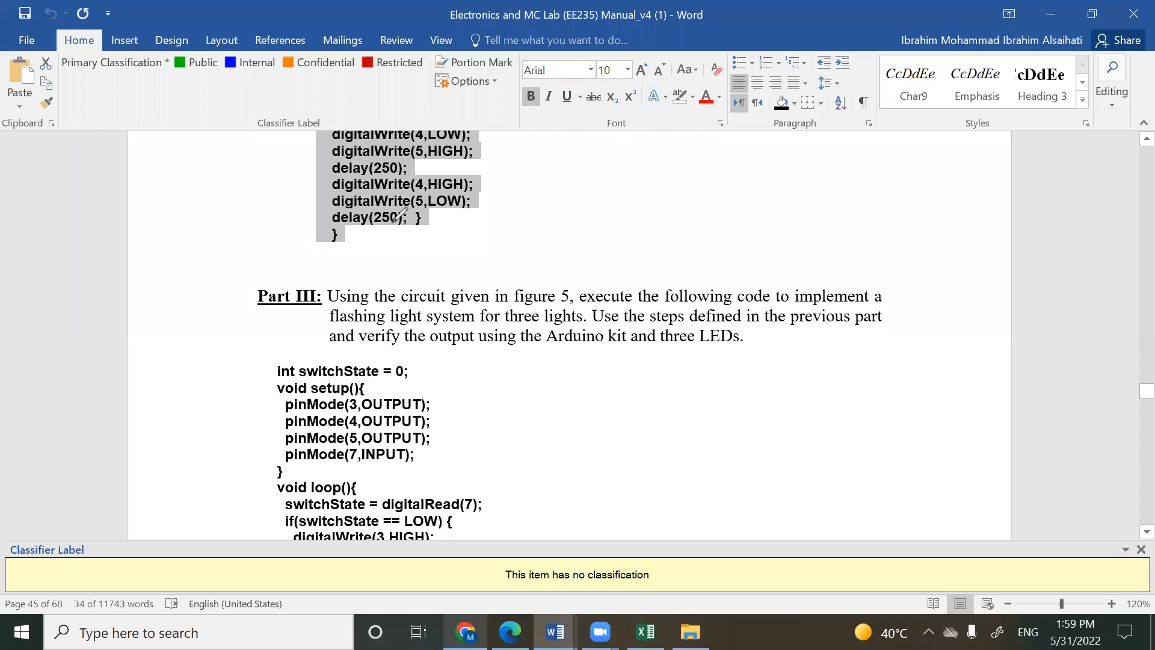
left_click(393, 220)
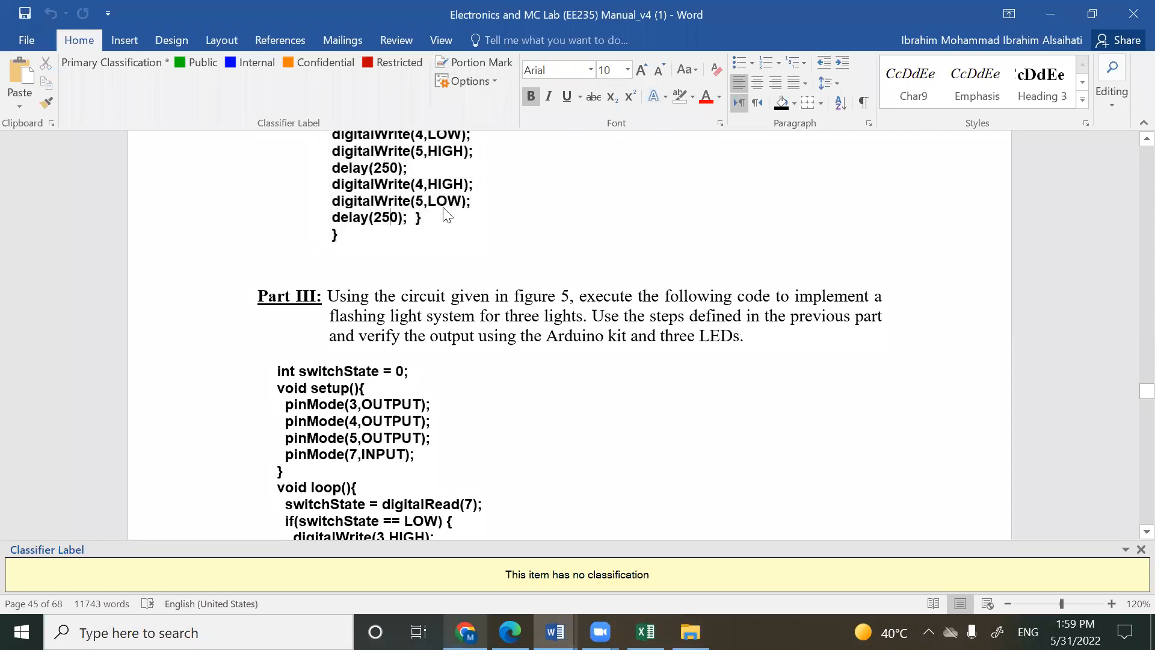
scroll(447, 215, "up", 5)
scroll(447, 214, "up", 4)
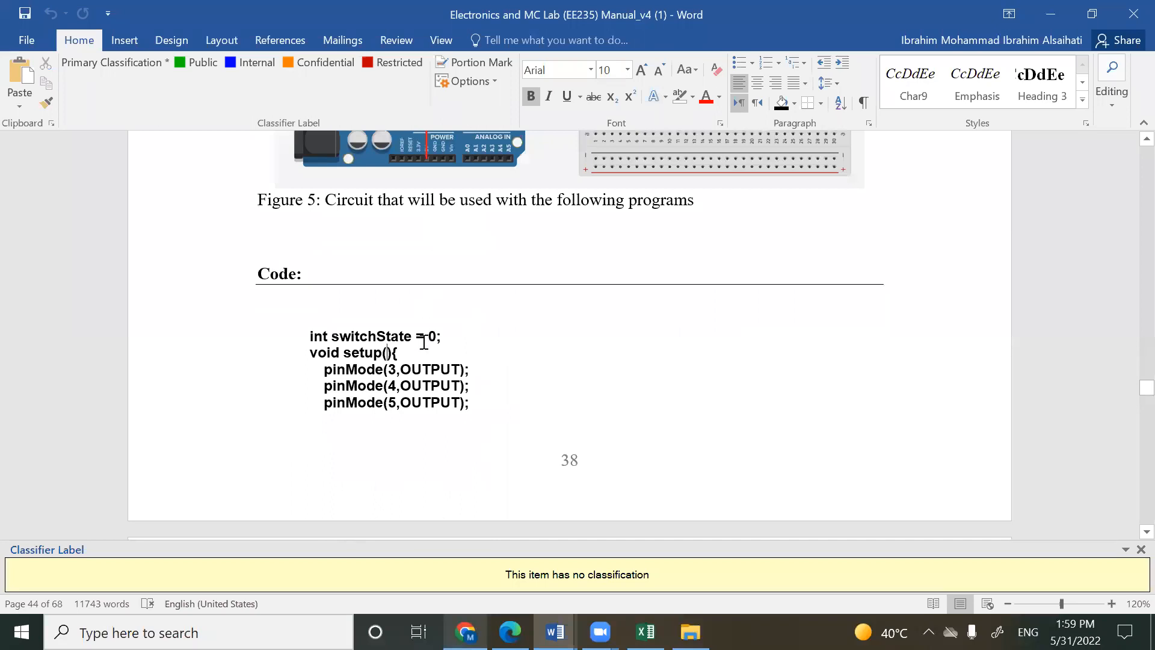
left_click(436, 340)
key("BackSpace")
key("BackSpace")
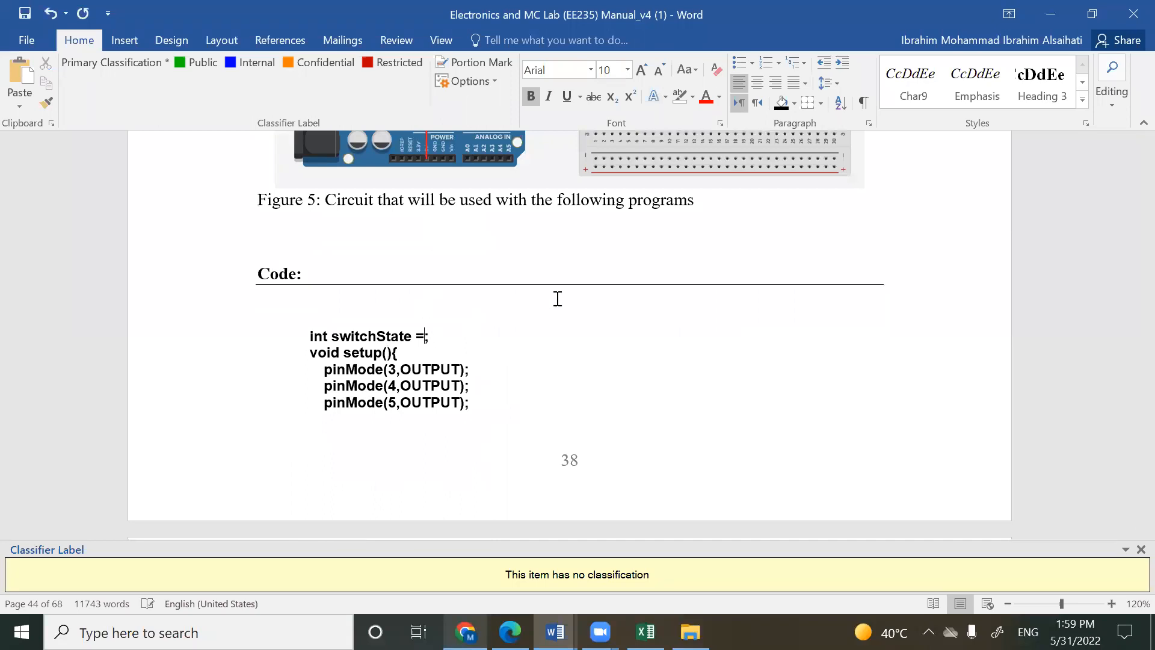
key("BackSpace")
key("BackSpace")
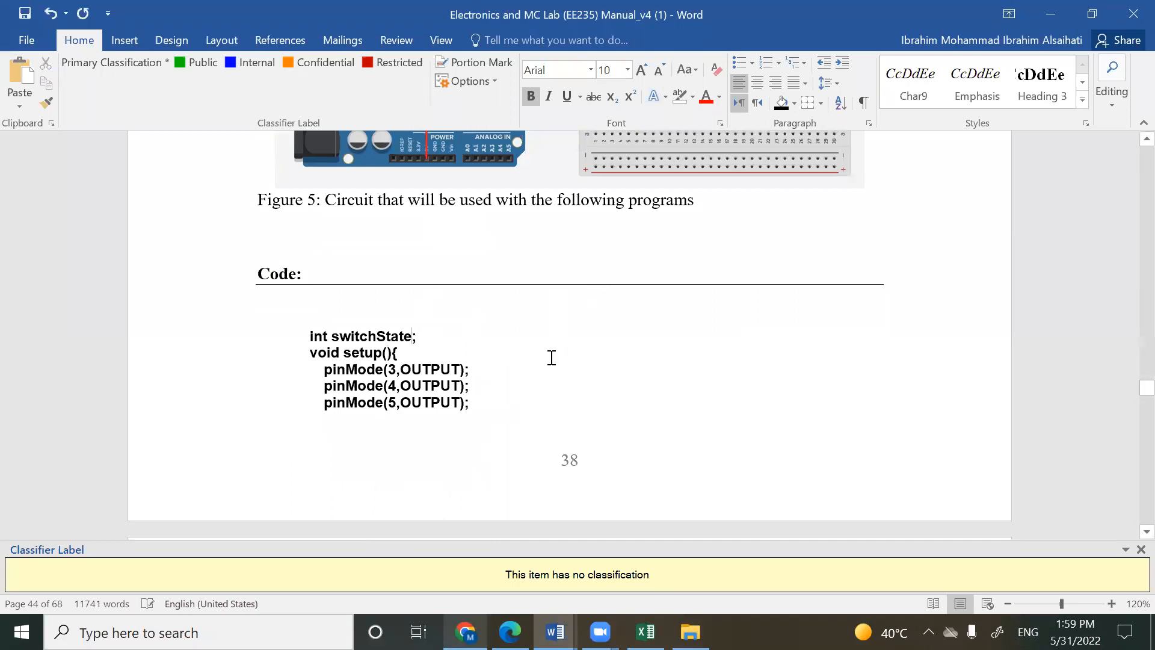
scroll(503, 404, "down", 10)
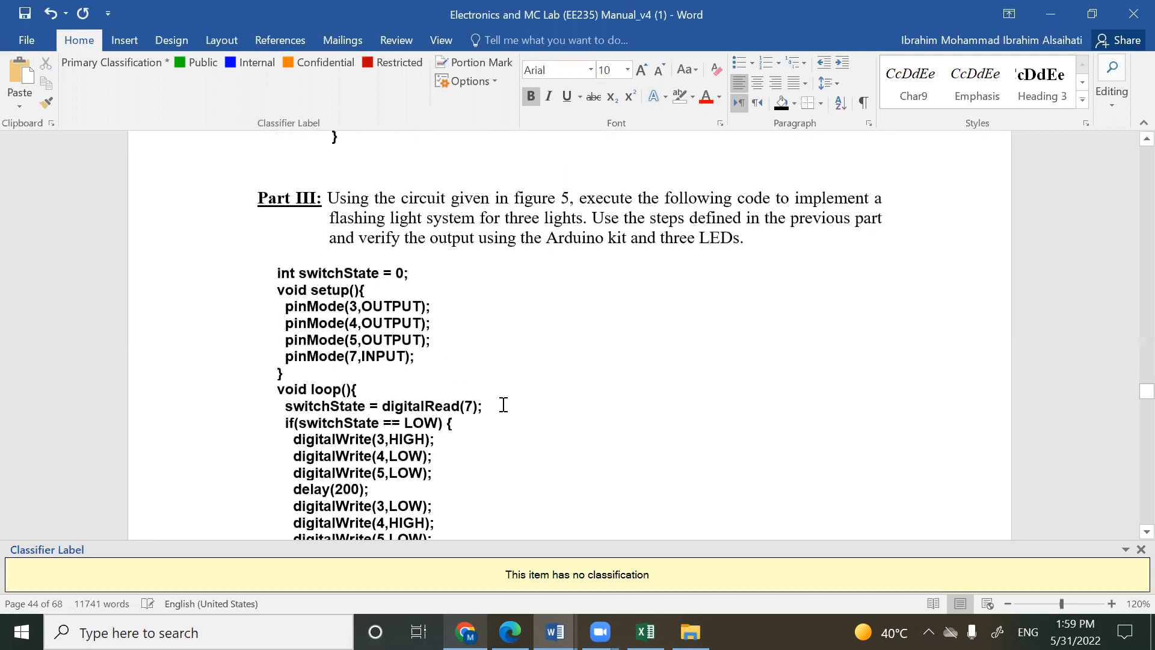
- In the Word manual, insert a page break before the Code heading below Figure 5 so the whole program starts on a new page
scroll(503, 404, "down", 5)
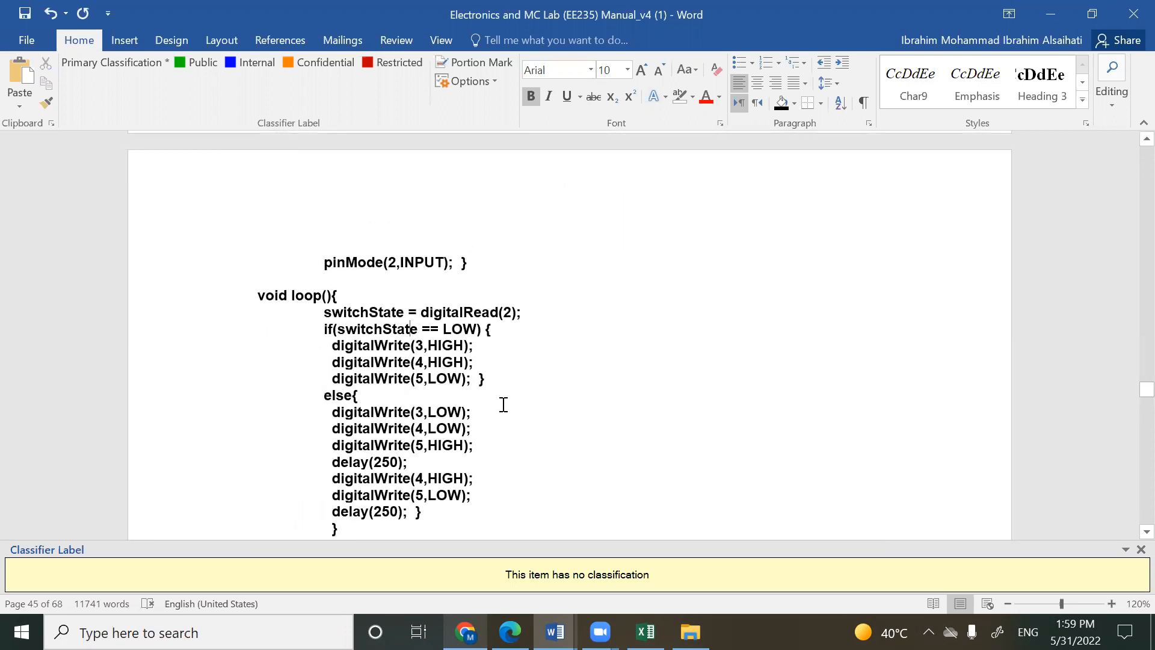
left_click_drag(523, 308, 341, 321)
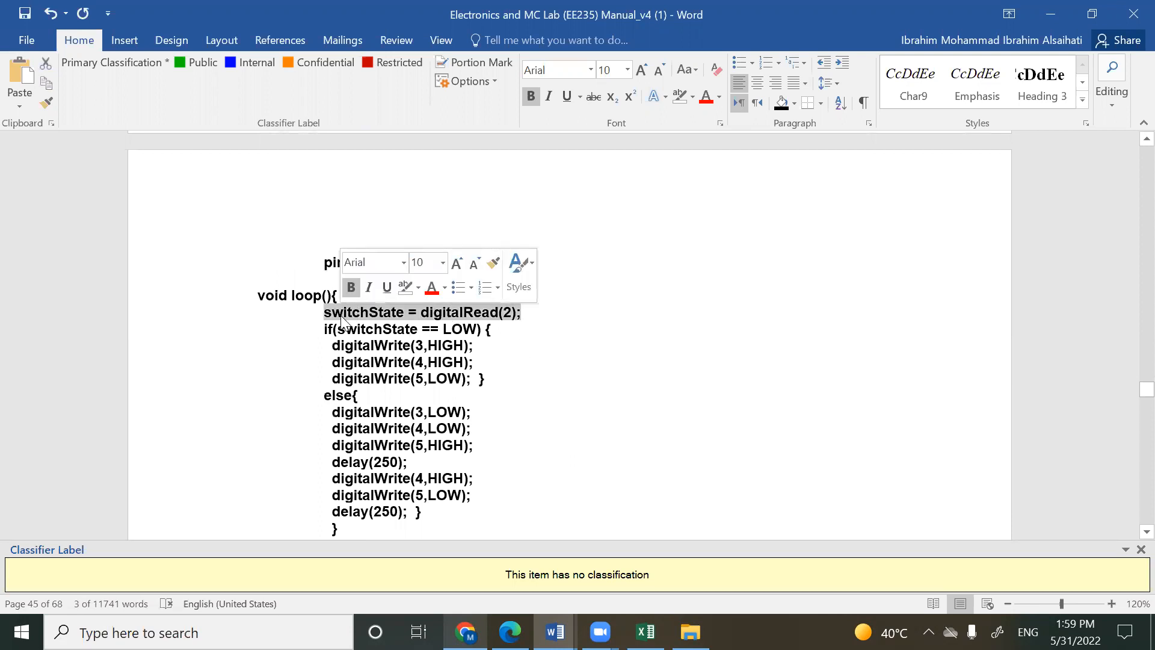
left_click(341, 320)
scroll(341, 319, "down", 5)
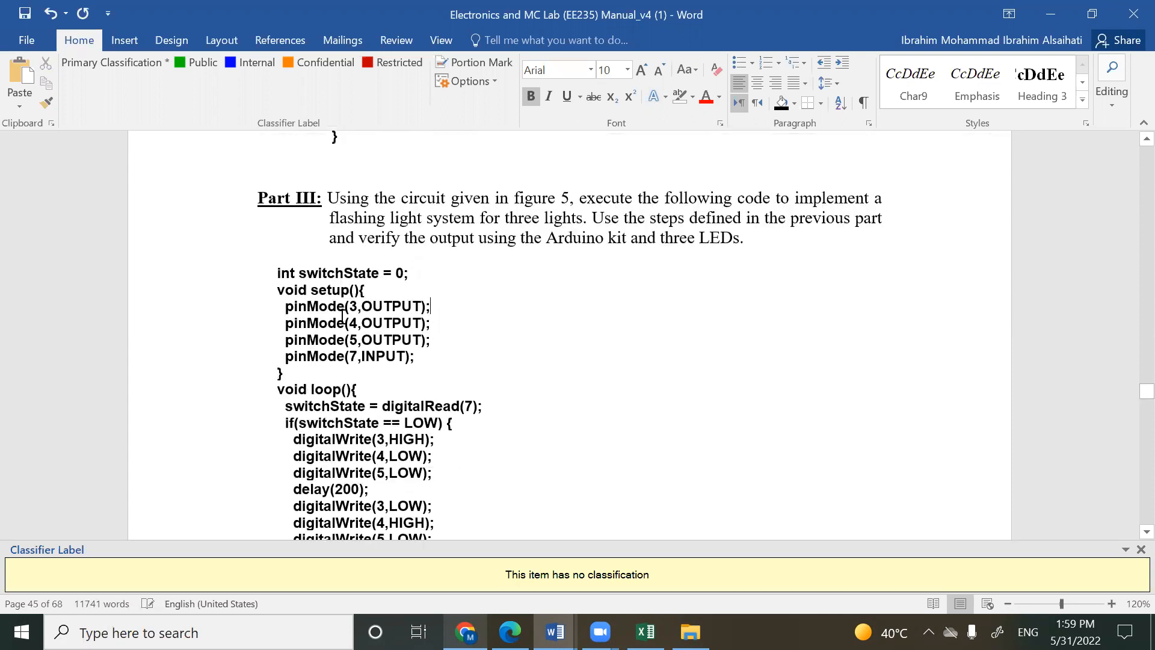
key("Down")
scroll(387, 328, "down", 10)
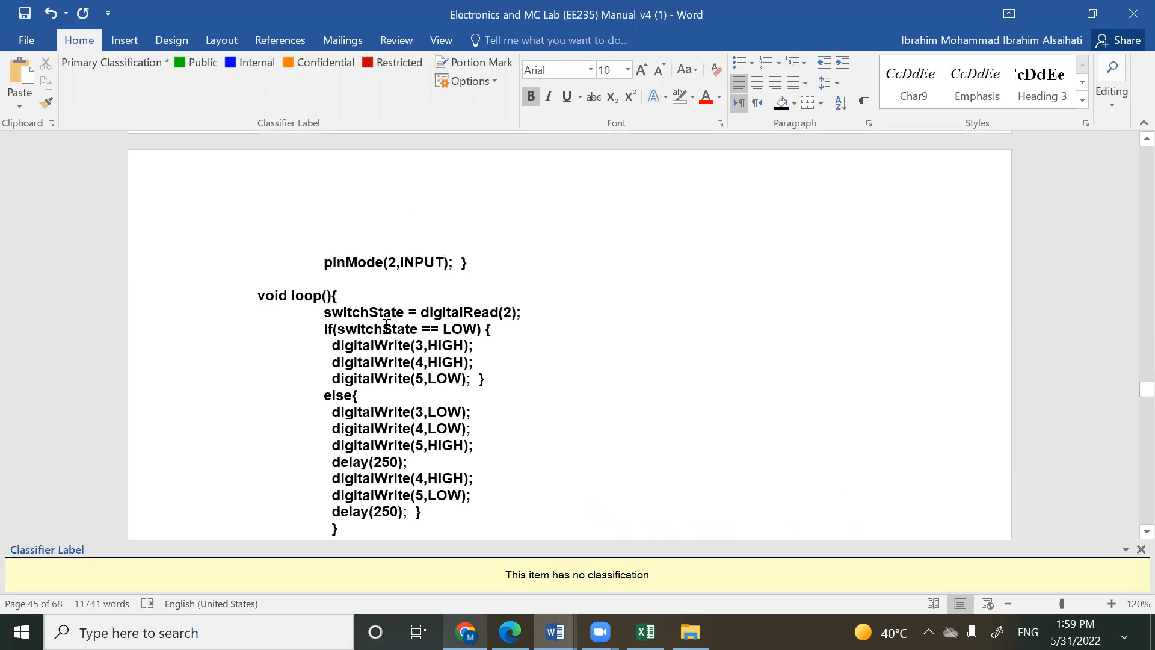
scroll(387, 328, "up", 8)
left_click(303, 336)
left_click(260, 272)
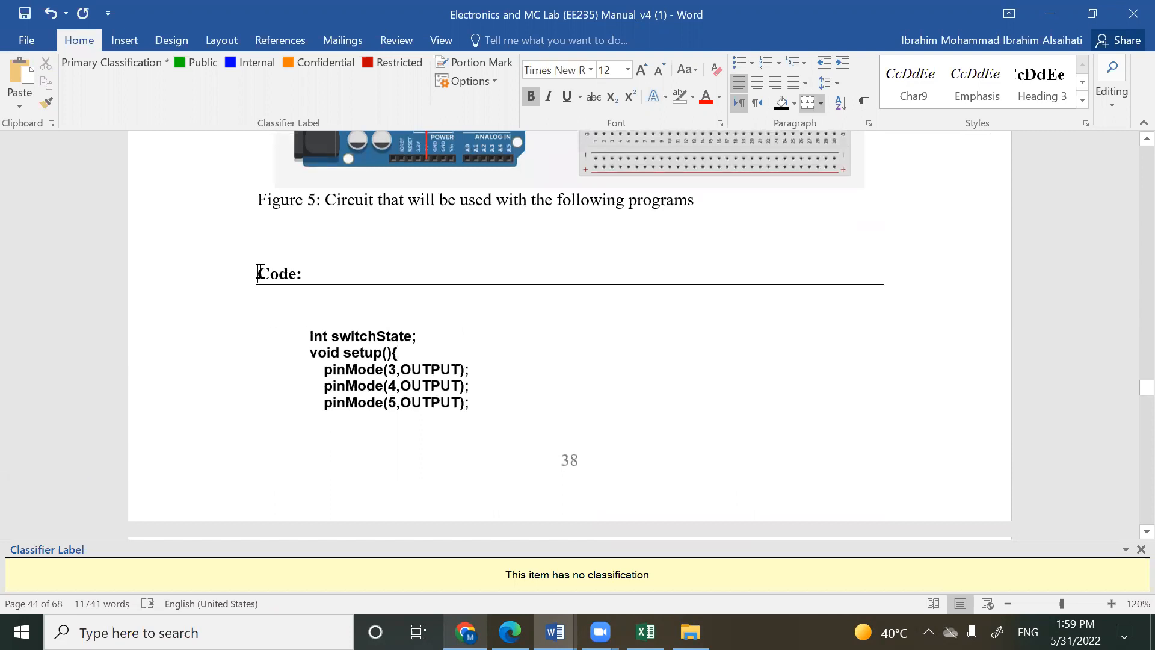
key("ctrl+Return")
key("Page_Down")
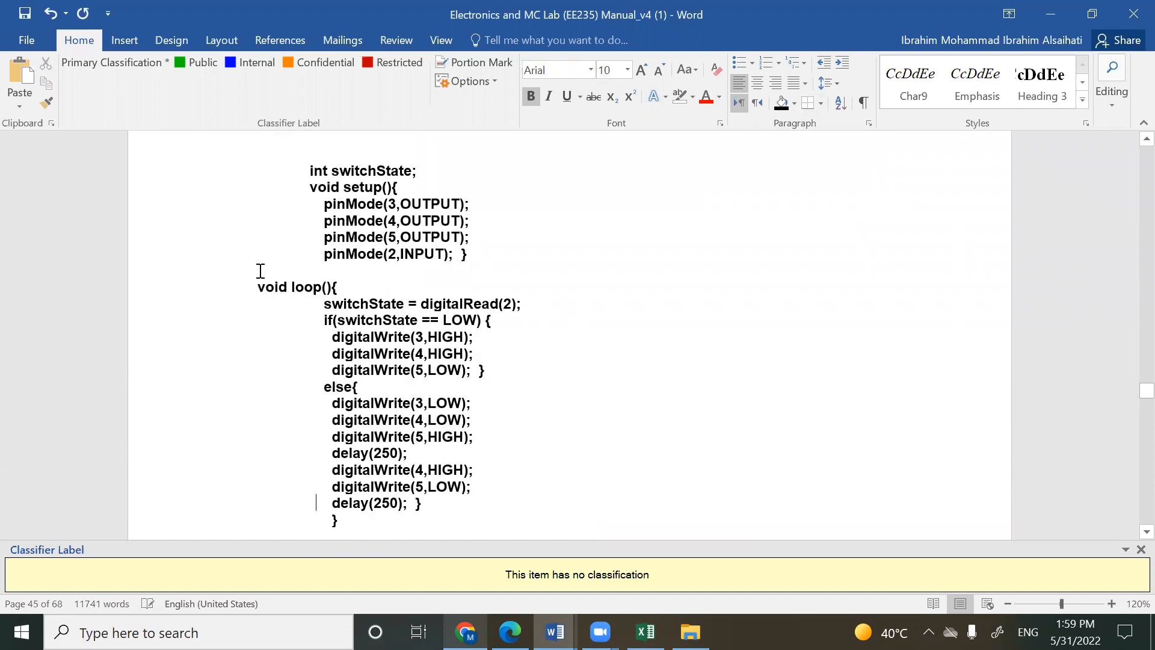
- In the Part III code, set the switch input pin to 2 in both the pinMode and digitalRead lines
double_click(391, 254)
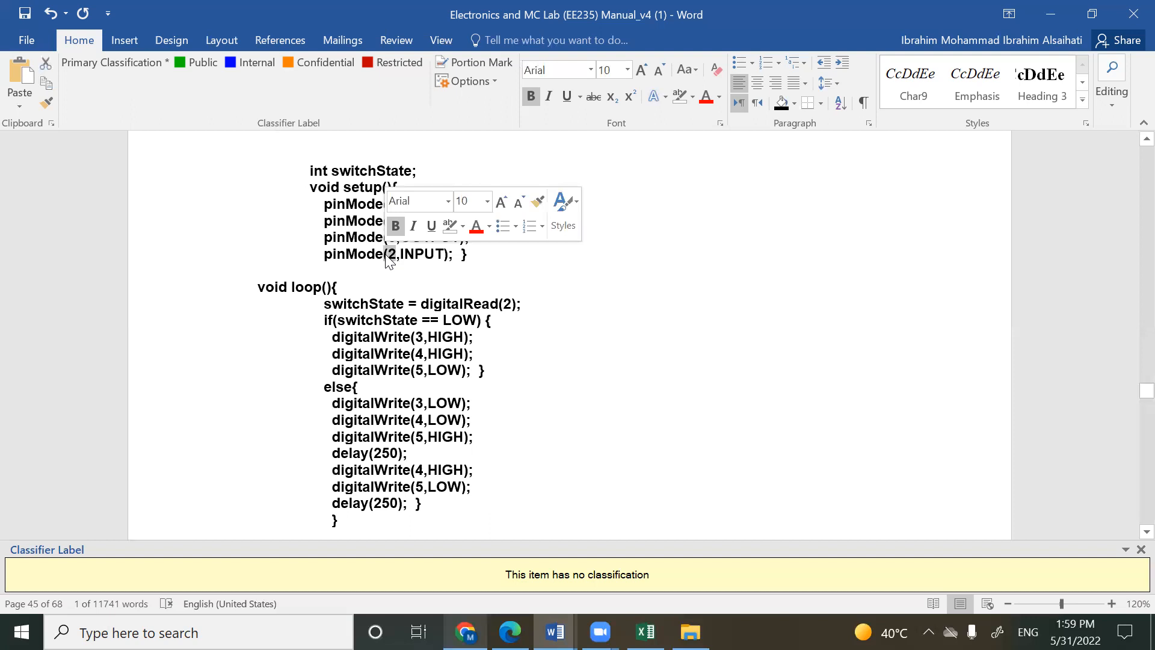
key("Page_Down")
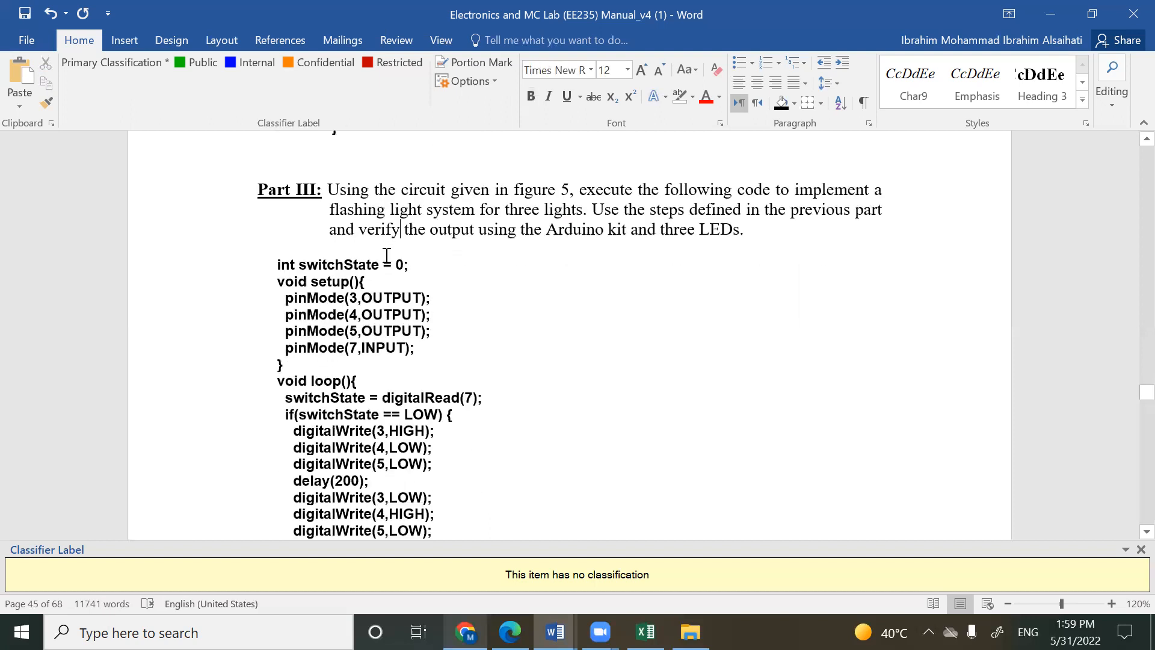
left_click(351, 348)
key("Delete")
type("2")
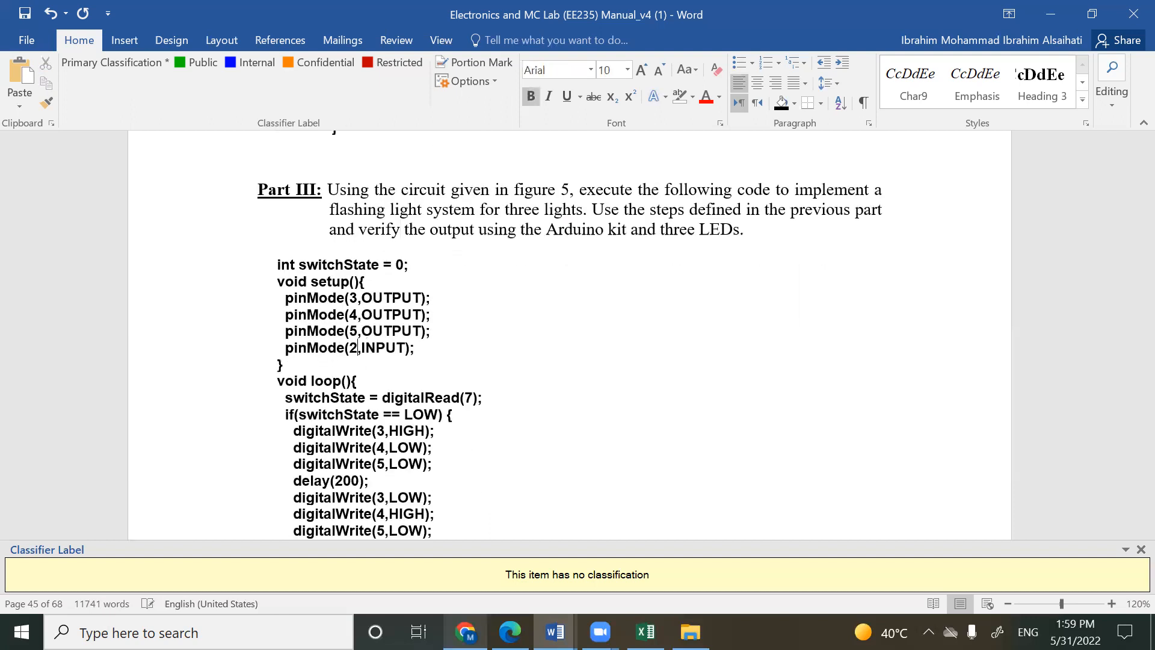
left_click(475, 396)
type("2")
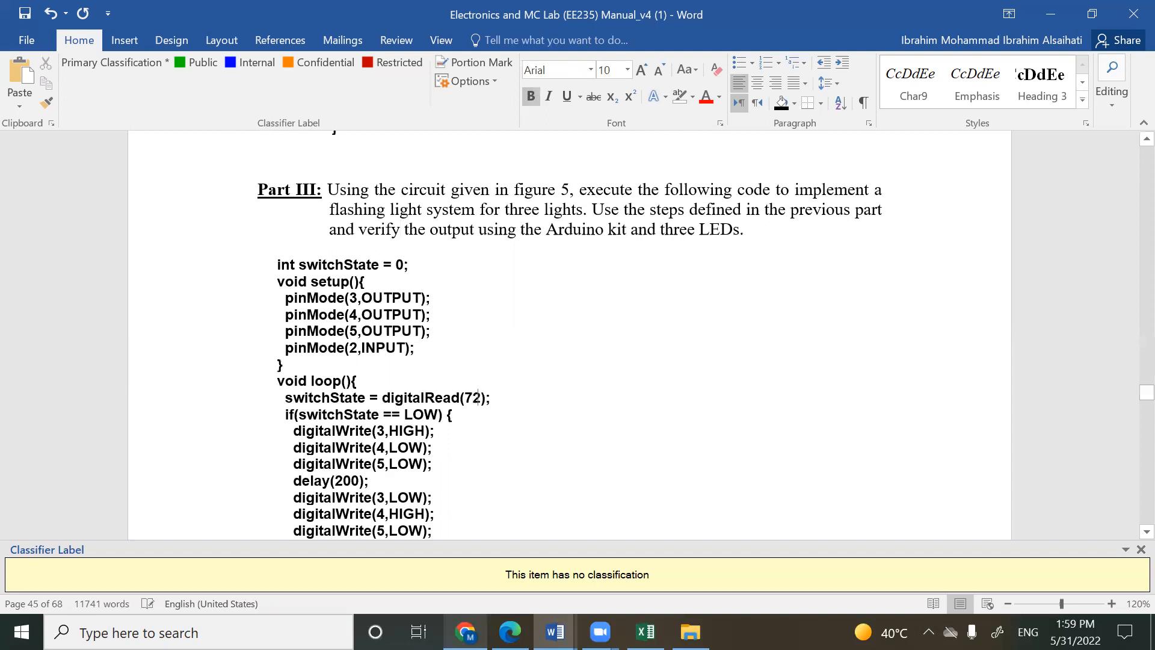
key("BackSpace")
key("BackSpace")
type("2")
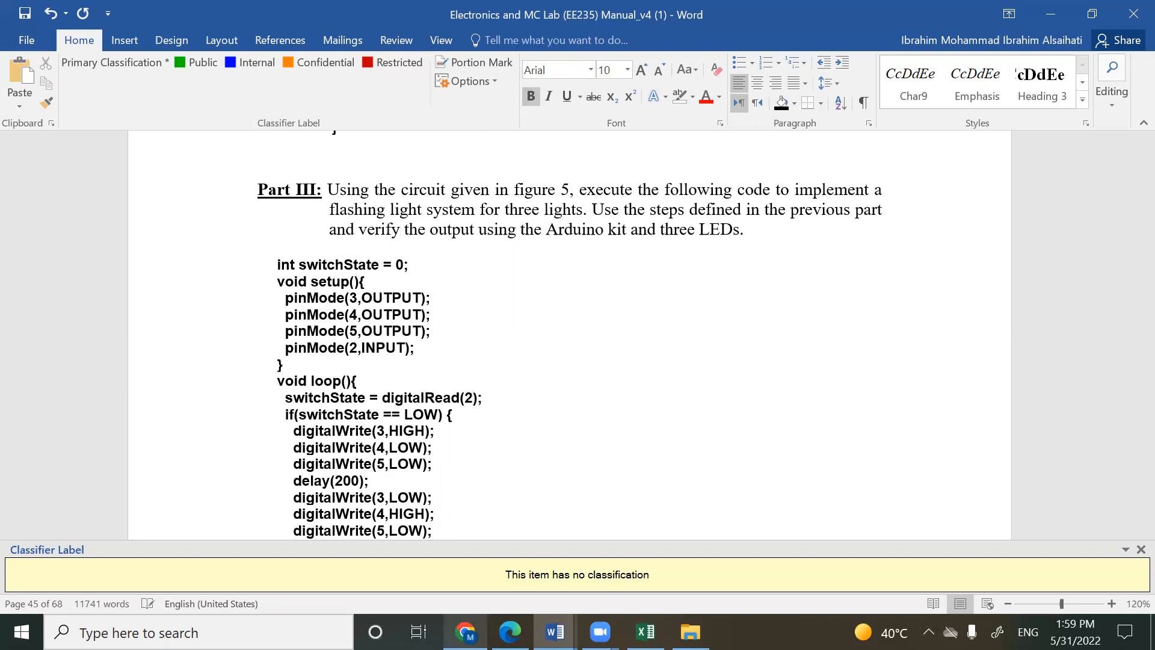
- Switch to the Tinkercad circuit and mark digital pin 2 on the Arduino board in red ink
scroll(452, 492, "down", 4)
left_click(453, 492)
scroll(453, 493, "down", 6)
scroll(453, 493, "up", 6)
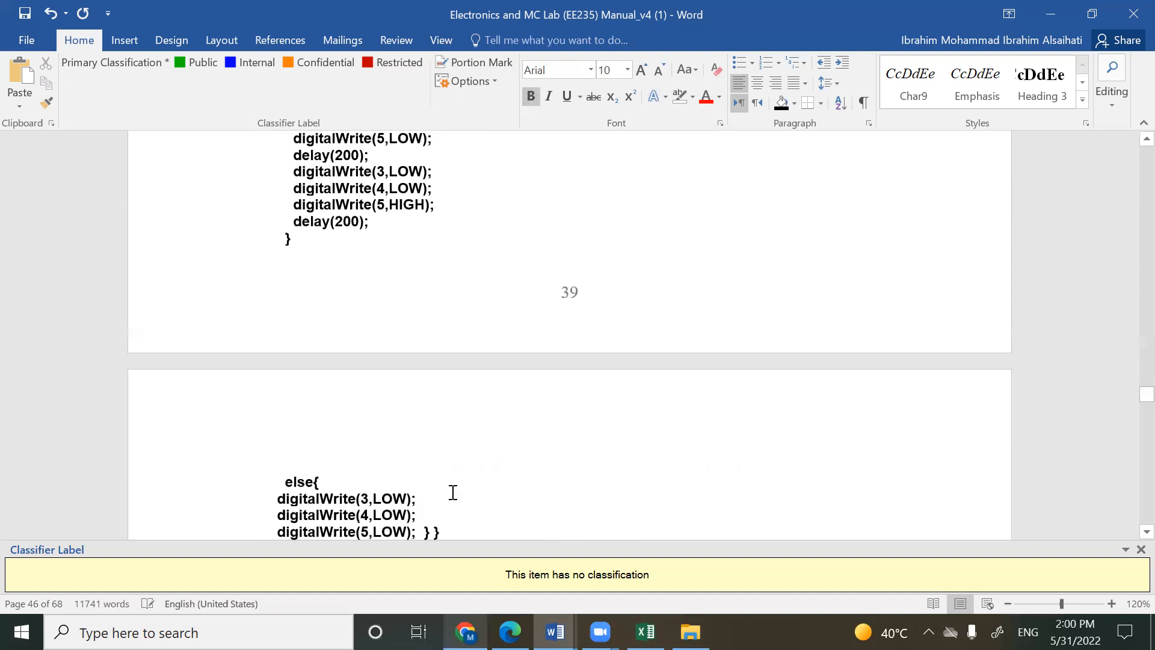
key("alt+Tab")
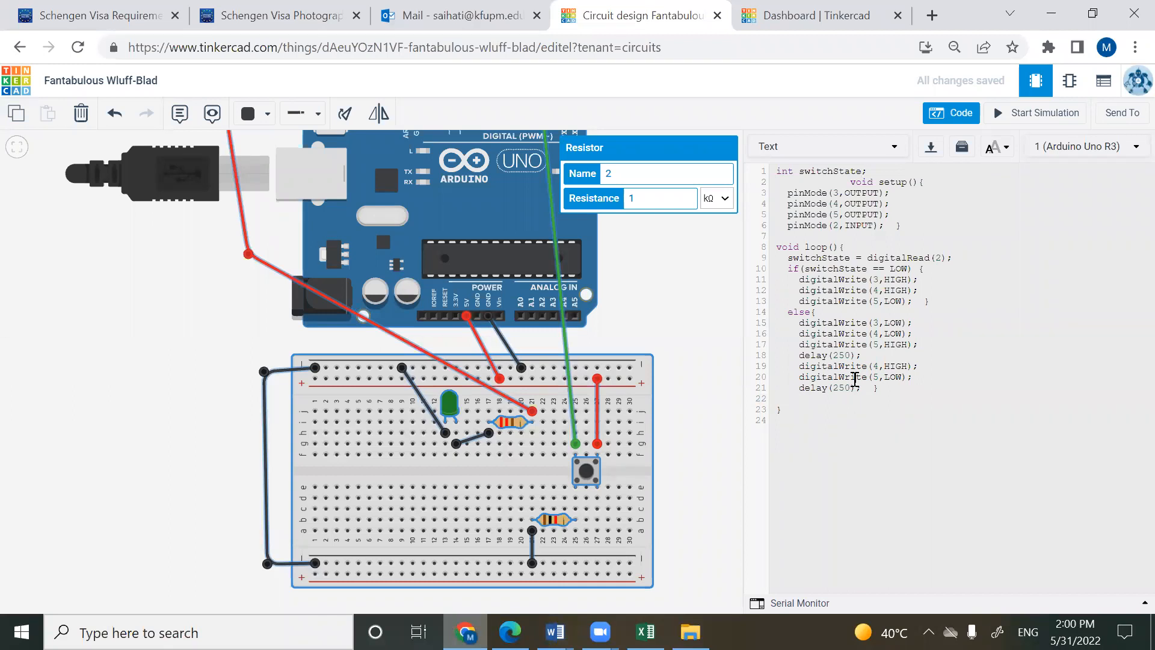
left_click_drag(688, 331, 621, 444)
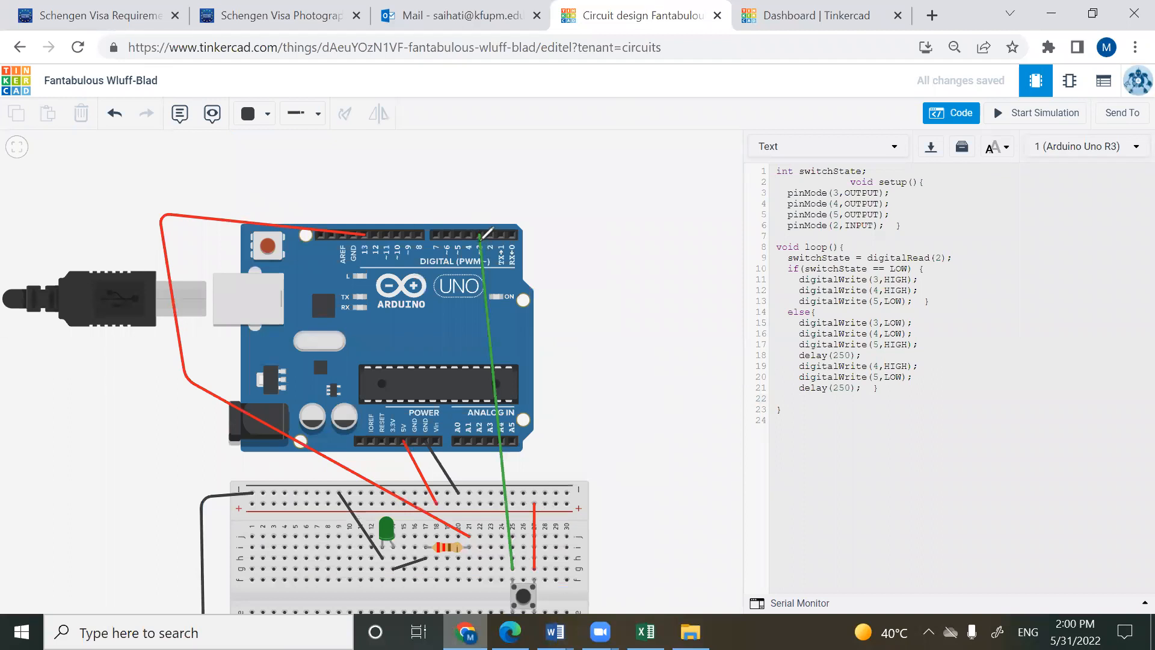
left_click(489, 234)
mouse_move(498, 243)
left_mouse_down()
mouse_move(487, 209)
mouse_move(493, 240)
left_mouse_up()
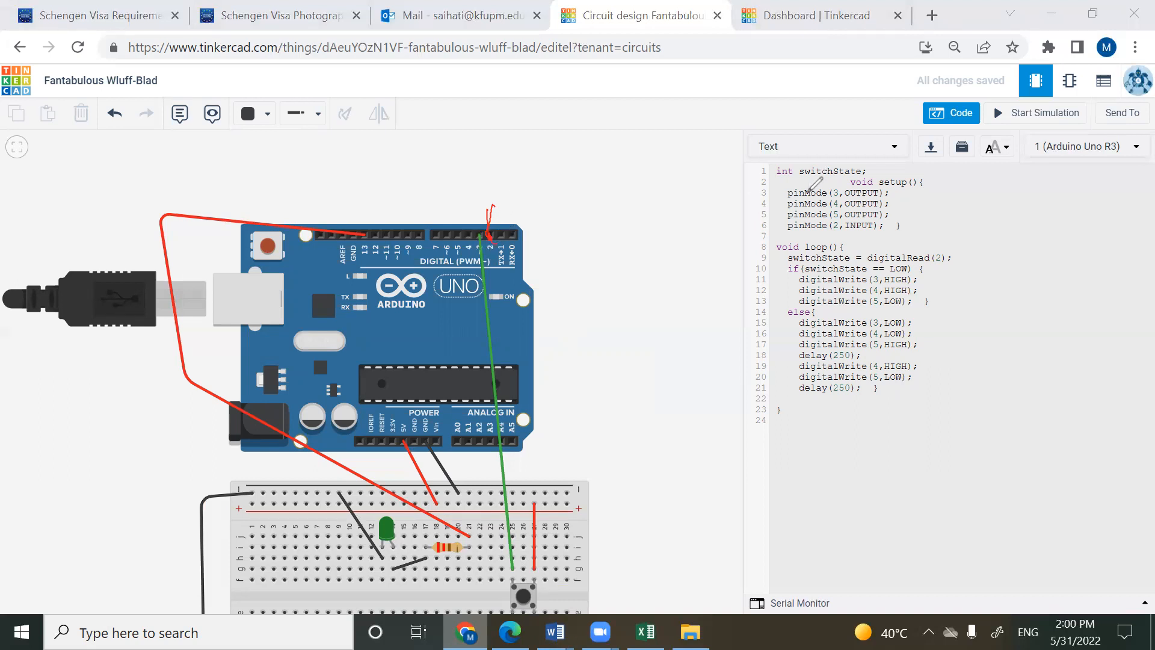
- Add the declaration int LED1=3 below the switchState declaration
left_click(875, 173)
key("Return")
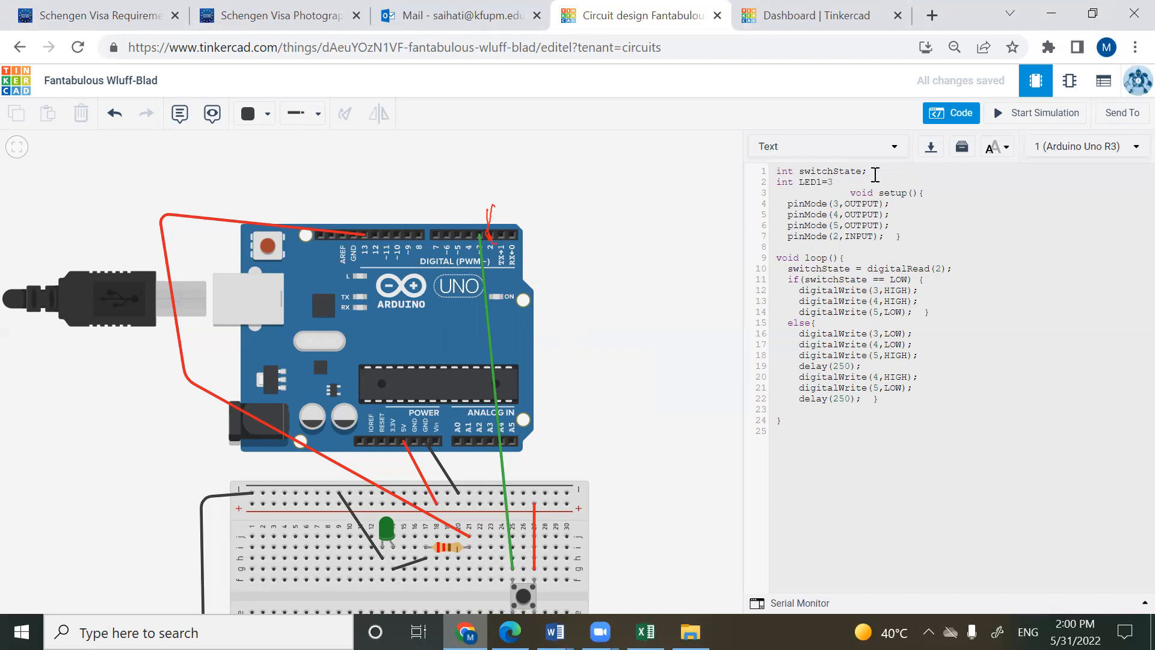
- Try pin number 10 in place of 3 in the first pinMode and digitalWrite lines, and undo the replacements
left_click(840, 203)
key("BackSpace")
type("10")
left_click(879, 292)
key("BackSpace")
type("10")
key("ctrl+z")
key("ctrl+z")
key("ctrl+z")
- Replace pin number 3 with LED1 in the pinMode line and both digitalWrite lines, and set LED1 to 10 in its declaration
type("LED1")
key("BackSpace")
type("LED1")
key("Delete")
type("LED1")
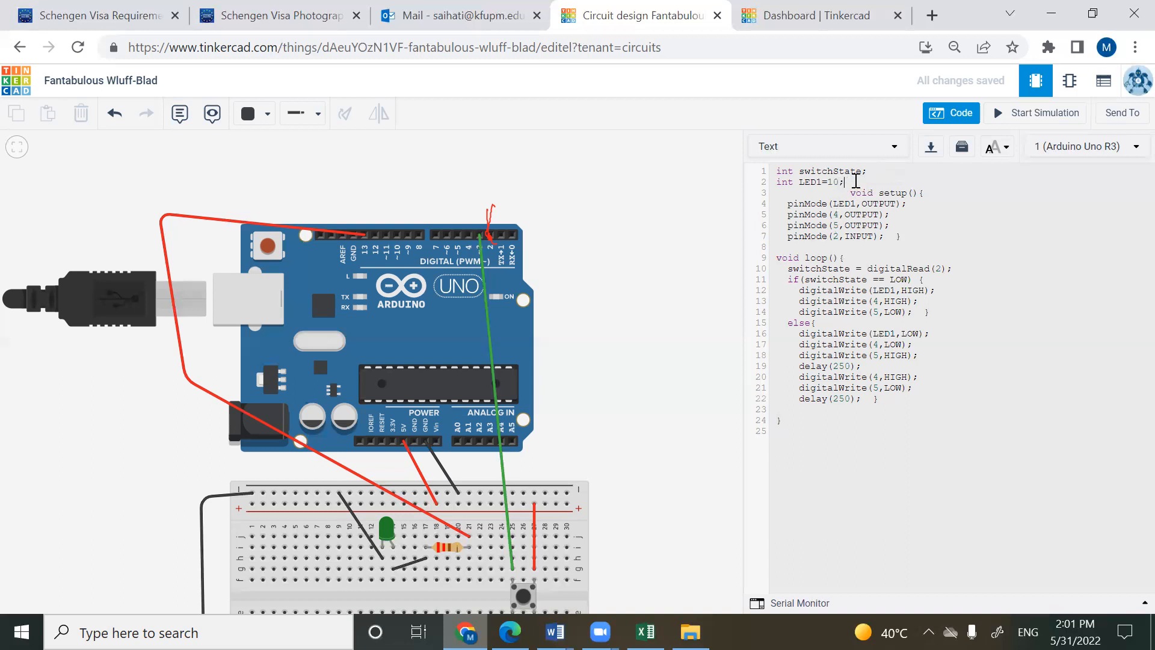
- Declare int LED2=4 below the LED1 declaration and set LED1 back to 3
key("Return")
type("in")
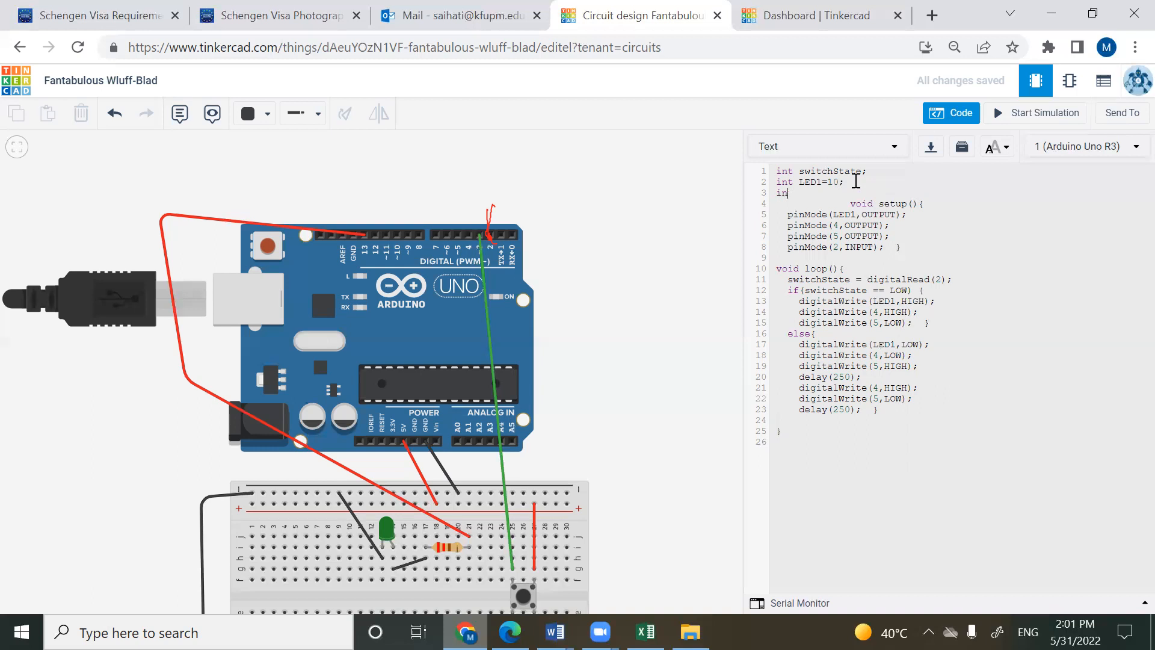
type("t LED2=")
left_click(839, 182)
key("BackSpace")
type("4")
- Declare int LED3=5 on a new line below the LED2 declaration
key("Return")
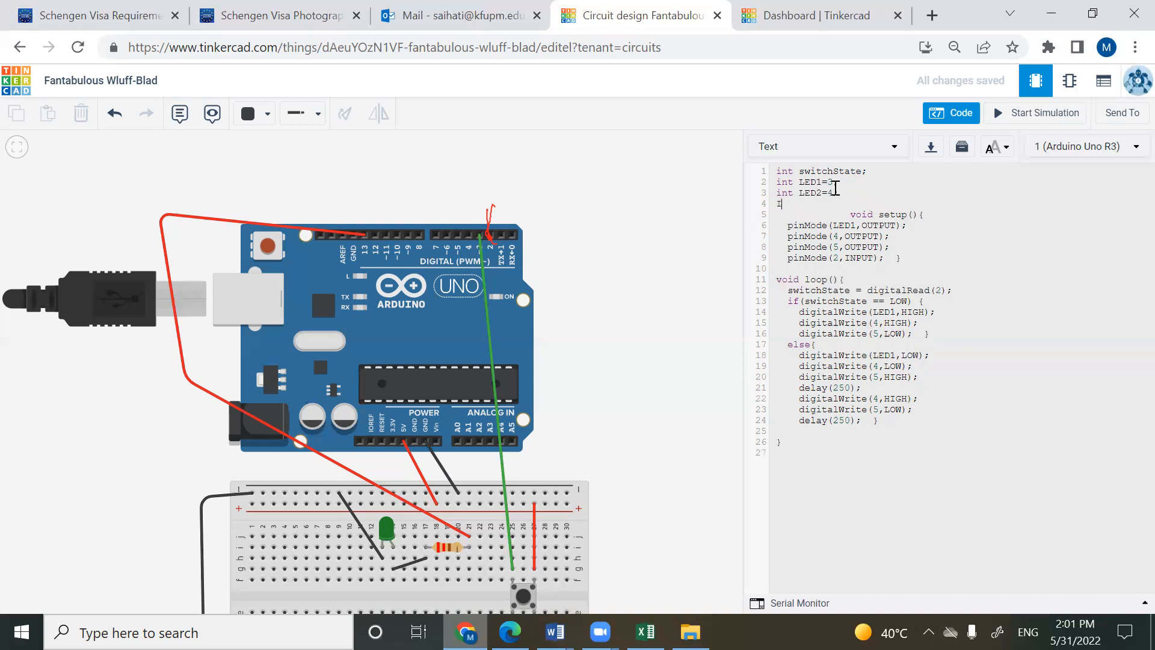
type("inte")
key("BackSpace")
key("BackSpace")
type("LED3=5;")
- Replace pin numbers 4 and 5 with LED2 and LED3 in the pinMode lines of the setup function
left_click(839, 237)
key("BackSpace")
type("LED2")
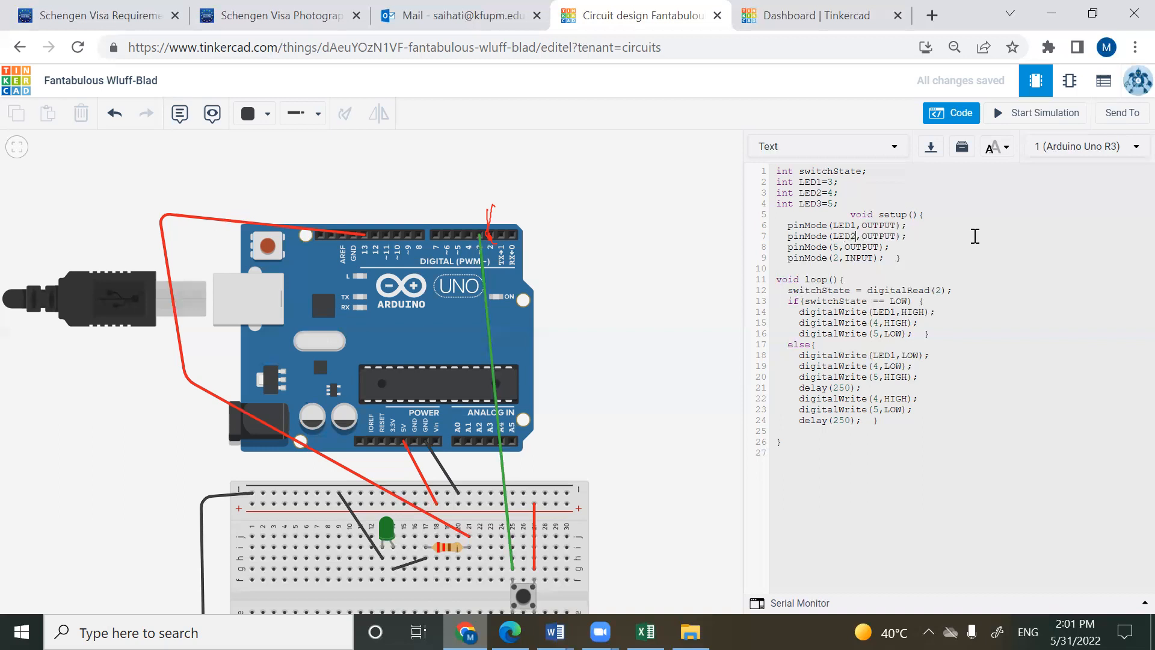
key("Left")
key("BackSpace")
type("LED3")
- Replace pin numbers 4 and 5 with LED2 and LED3 in the digitalWrite lines of the LOW branch
key("Down")
key("Down")
key("Down")
key("Delete")
type("LED2")
key("Down")
key("Delete")
type("LED")
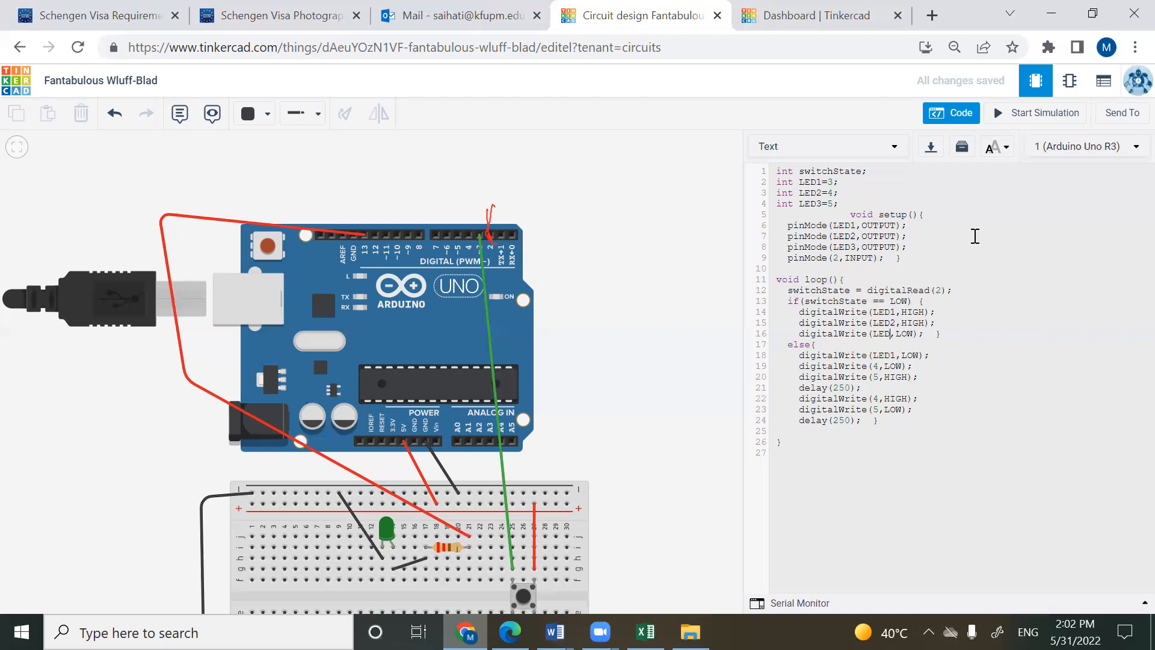
type("3")
left_click(879, 366)
- Switch to the Word manual and insert a page break before the int switchState = 0; line of the Part III code
key("alt")
key("alt+Tab")
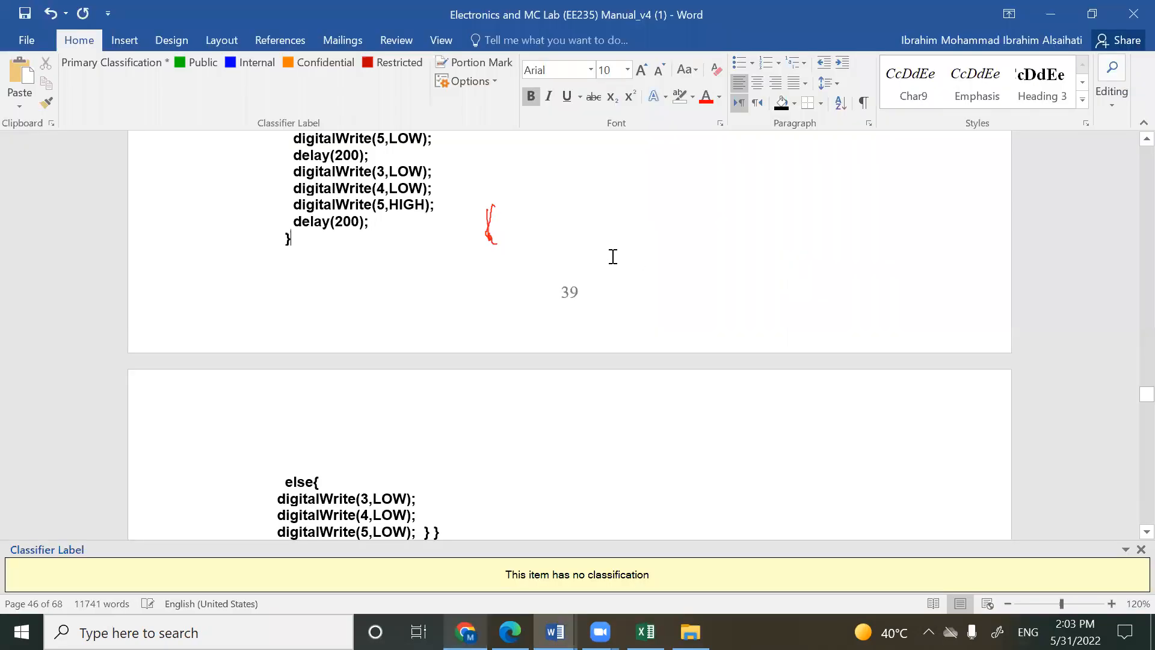
key("Down")
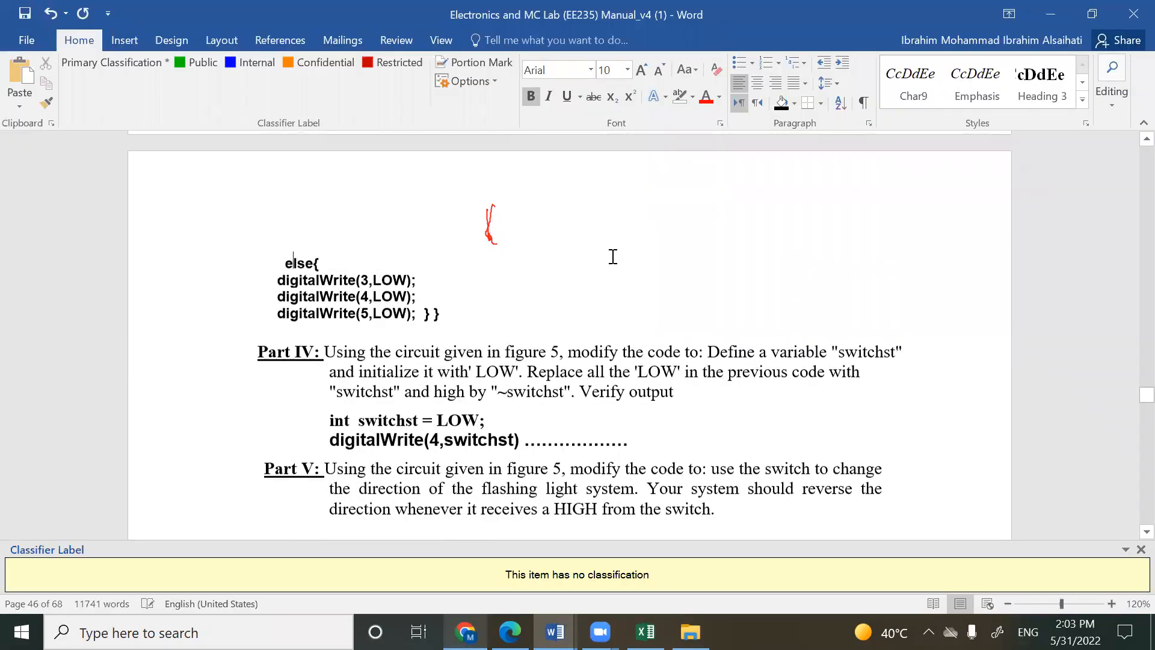
key("Page_Up")
key("Page_Up")
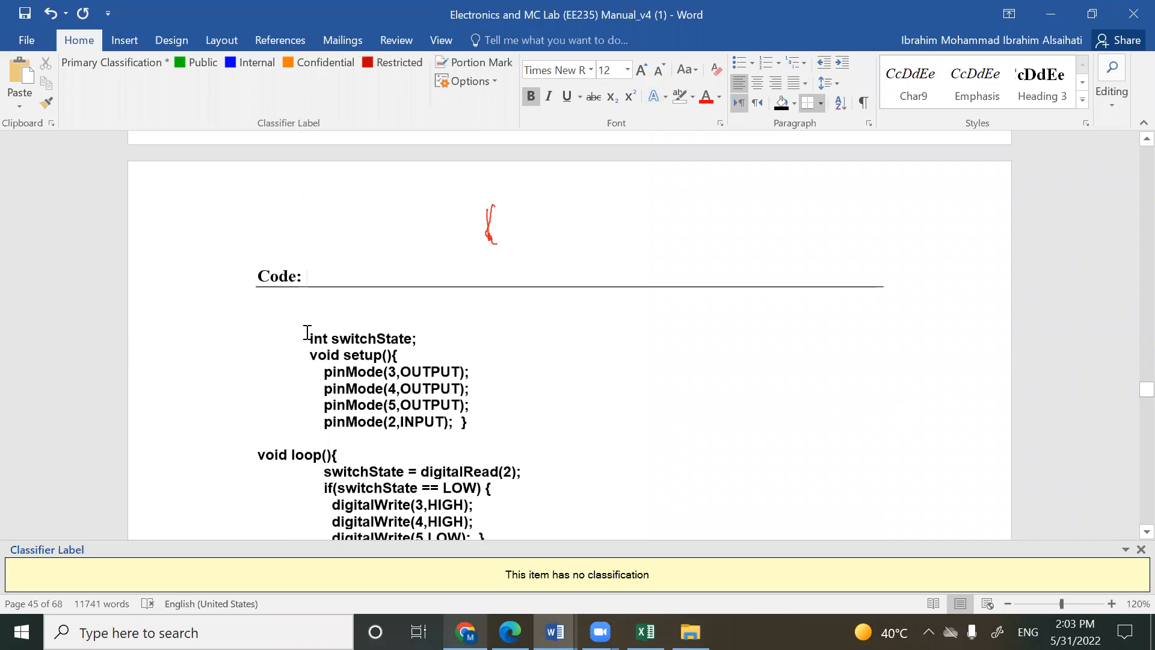
key("Down")
key("Down")
key("Down")
key("Down")
key("Down")
key("Down")
key("Down")
key("Down")
key("Down")
key("Down")
key("Down")
key("Down")
key("Down")
key("Down")
key("Down")
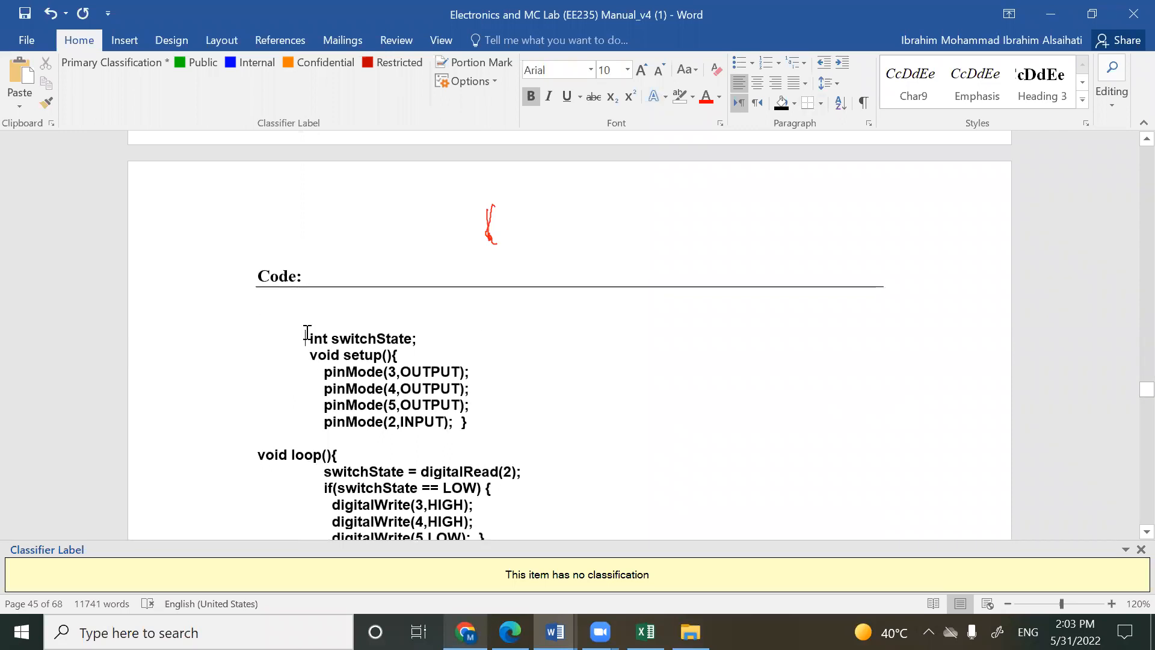
key("Down")
key("Down")
key("Down")
key("Down")
key("Down")
key("Down")
key("Down")
key("Down")
key("Down")
key("Down")
key("Down")
key("Down")
key("Down")
key("Down")
key("Down")
key("Down")
key("Down")
key("Down")
key("Down")
key("Down")
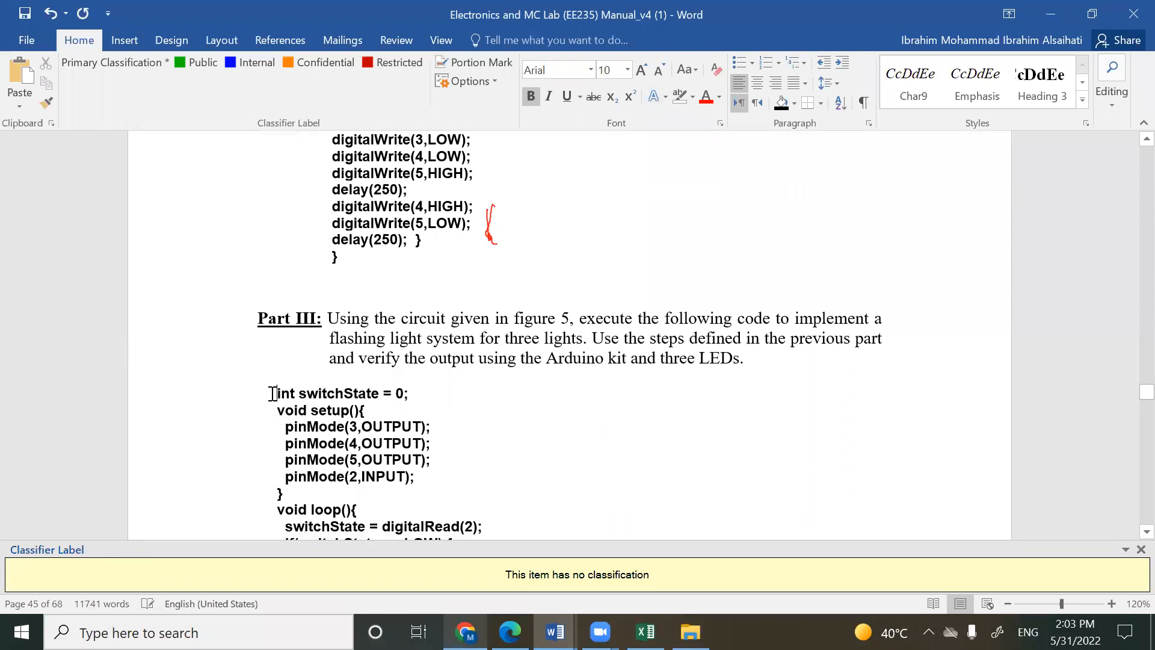
key("ctrl+Return")
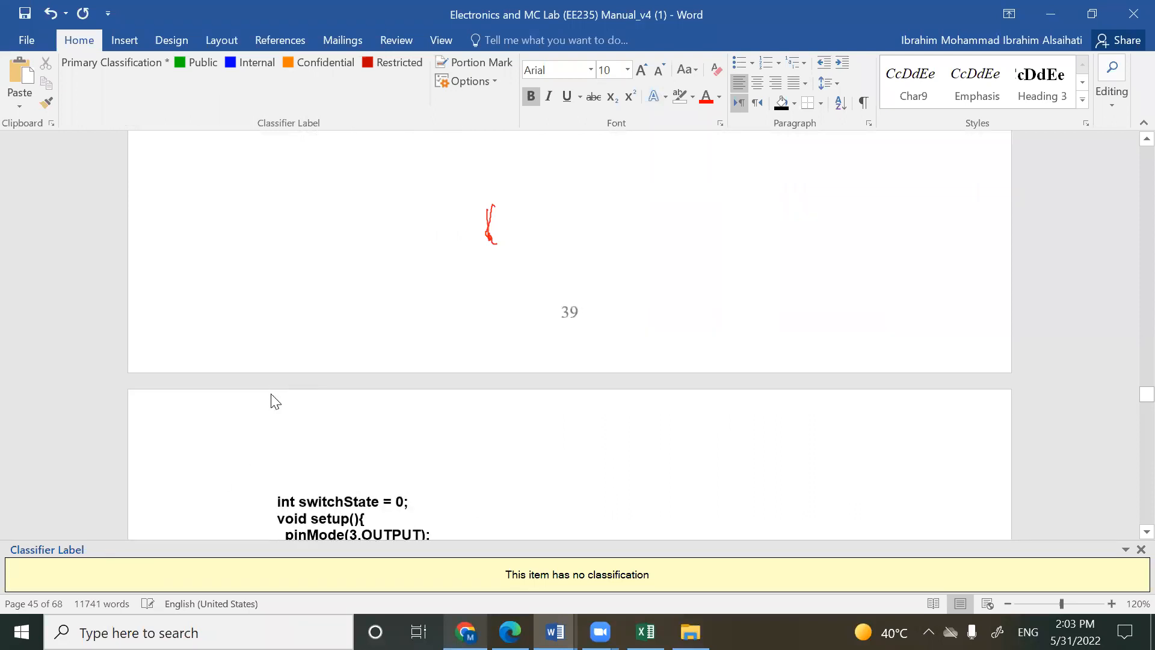
- Review the Part III flashing-light code together with the Part IV and Part V modification tasks below it
key("Down")
key("Down")
key("Down")
key("Down")
key("Down")
key("Down")
key("Down")
key("Down")
key("Down")
key("Down")
key("Down")
key("Down")
key("Down")
key("Down")
key("Down")
key("Down")
key("Down")
key("Down")
key("Down")
key("Down")
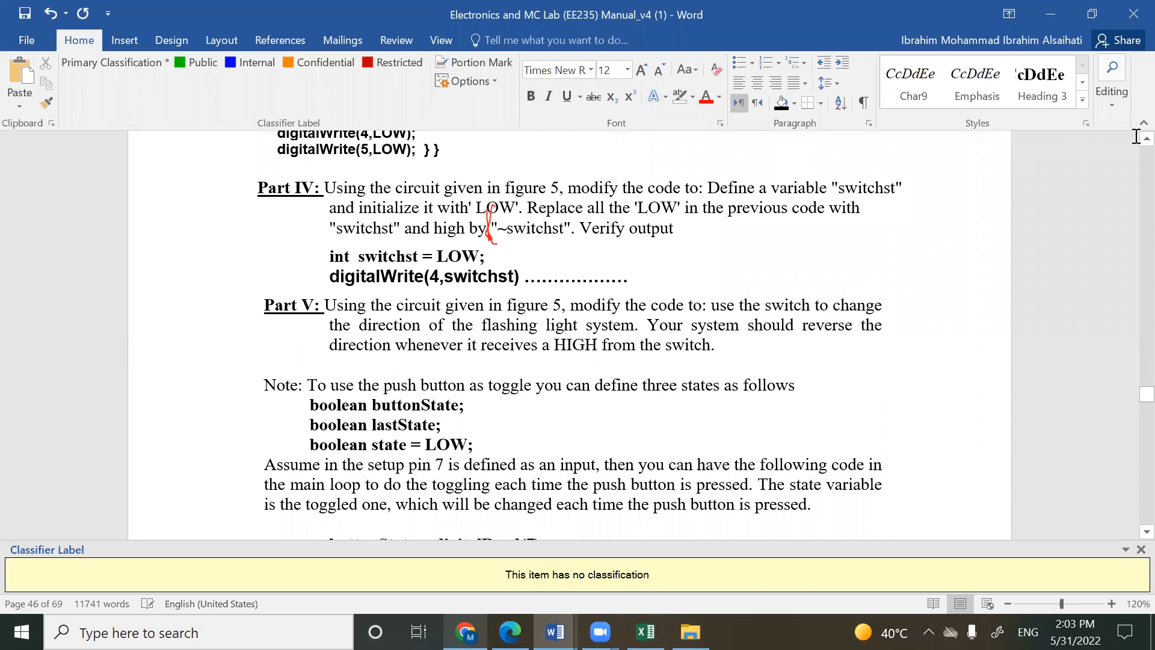
left_click(1145, 139)
right_click(1145, 138)
left_click(1145, 139)
left_click(1145, 138)
left_click(1145, 139)
left_click(1145, 138)
scroll(1129, 142, "up", 5)
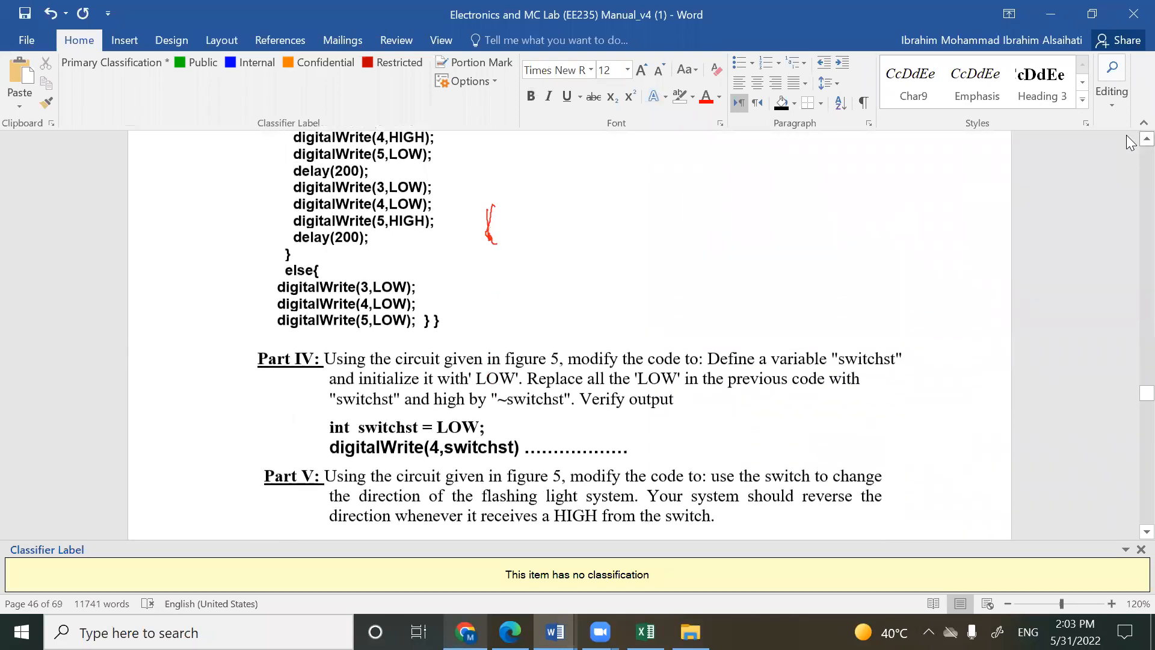
scroll(1130, 142, "up", 1)
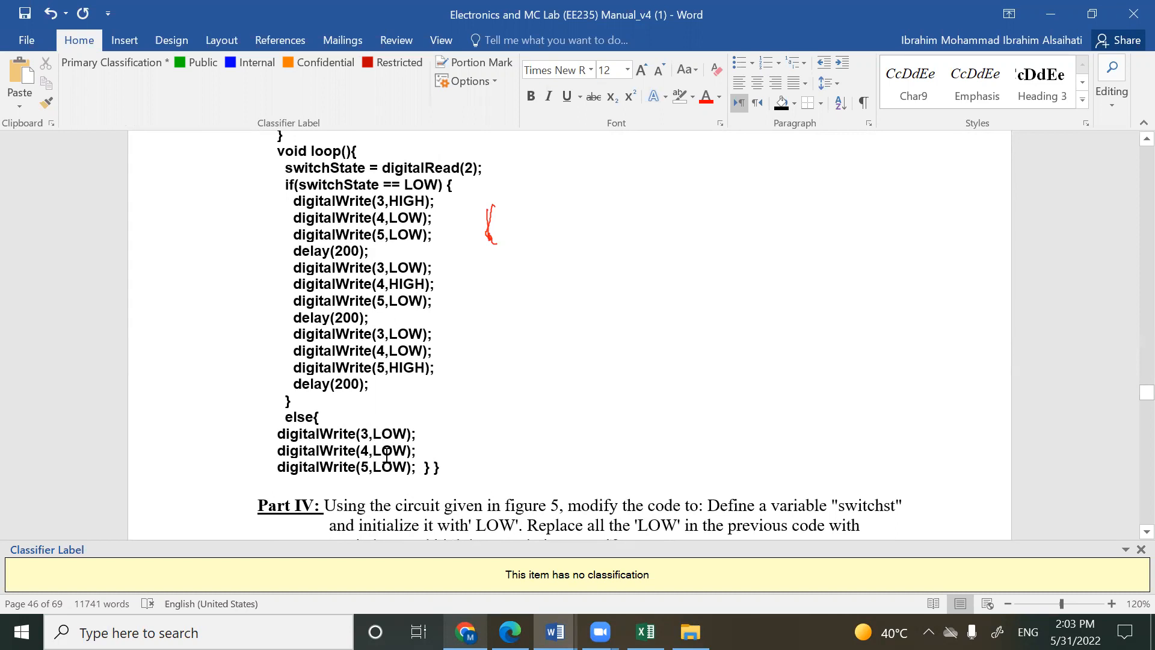
left_click(391, 502)
scroll(396, 499, "down", 5)
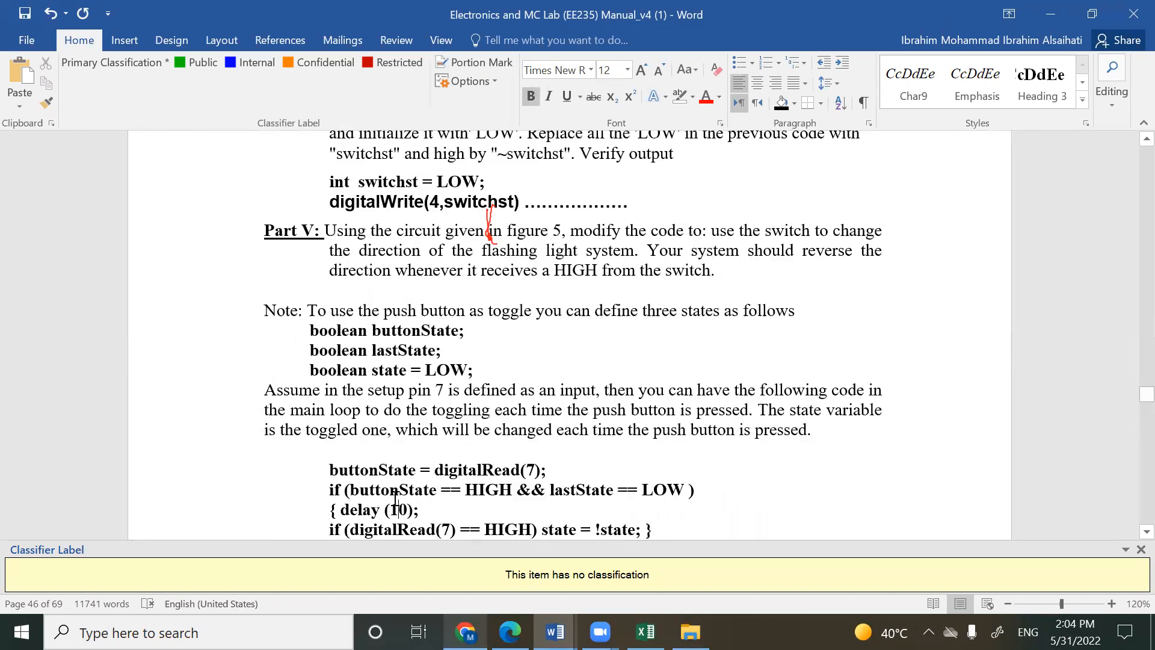
scroll(372, 476, "up", 5)
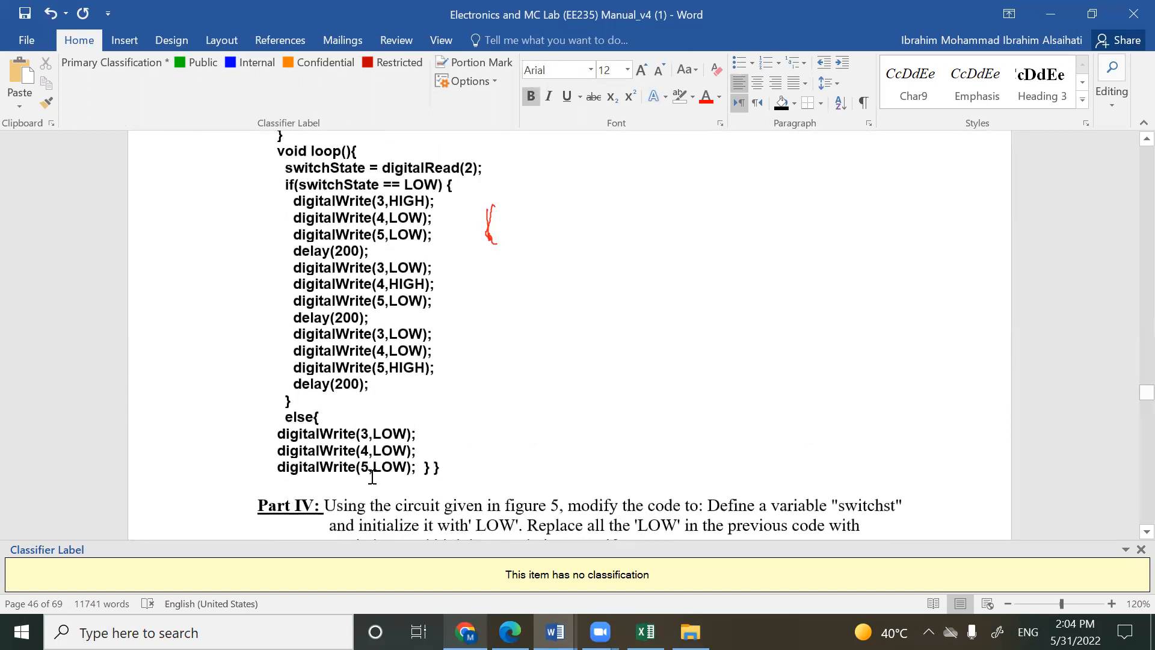
- In red ink, abbreviate switchst as SW in Part IV and draw lines from the Part III digitalWrite levels to SW and ~SW
scroll(373, 476, "up", 1)
scroll(372, 476, "down", 1)
scroll(372, 476, "down", 1)
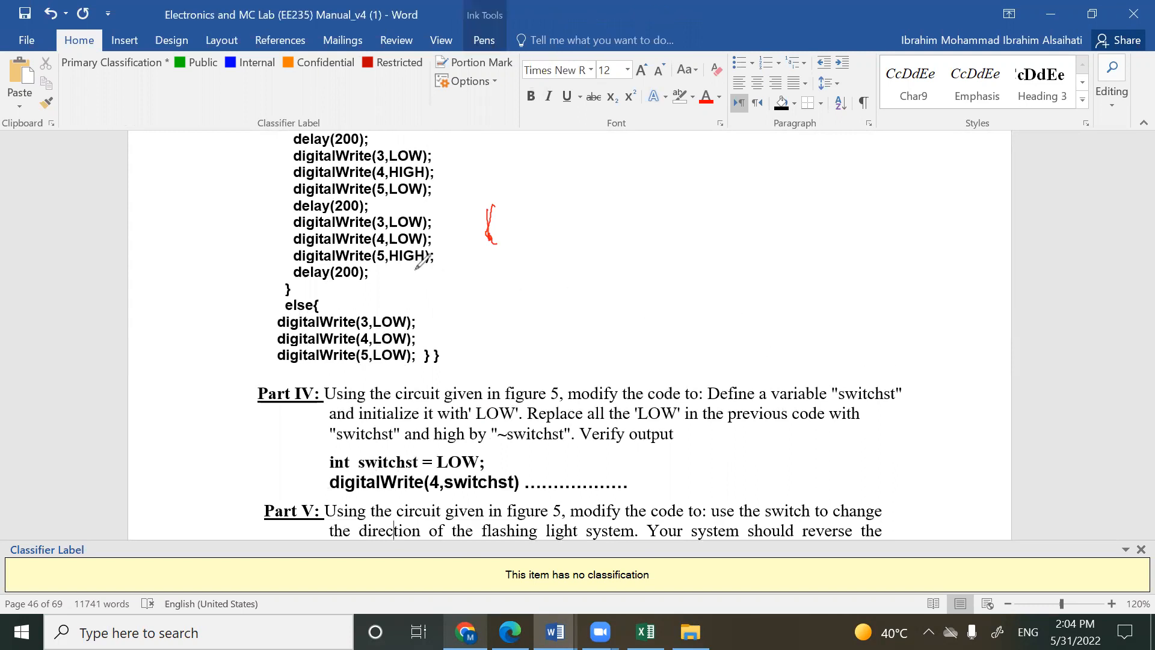
left_click_drag(408, 266, 554, 286)
left_click_drag(634, 277, 627, 287)
left_click(643, 277)
left_click_drag(884, 383, 865, 410)
left_click_drag(860, 353, 855, 372)
left_click_drag(870, 352, 891, 360)
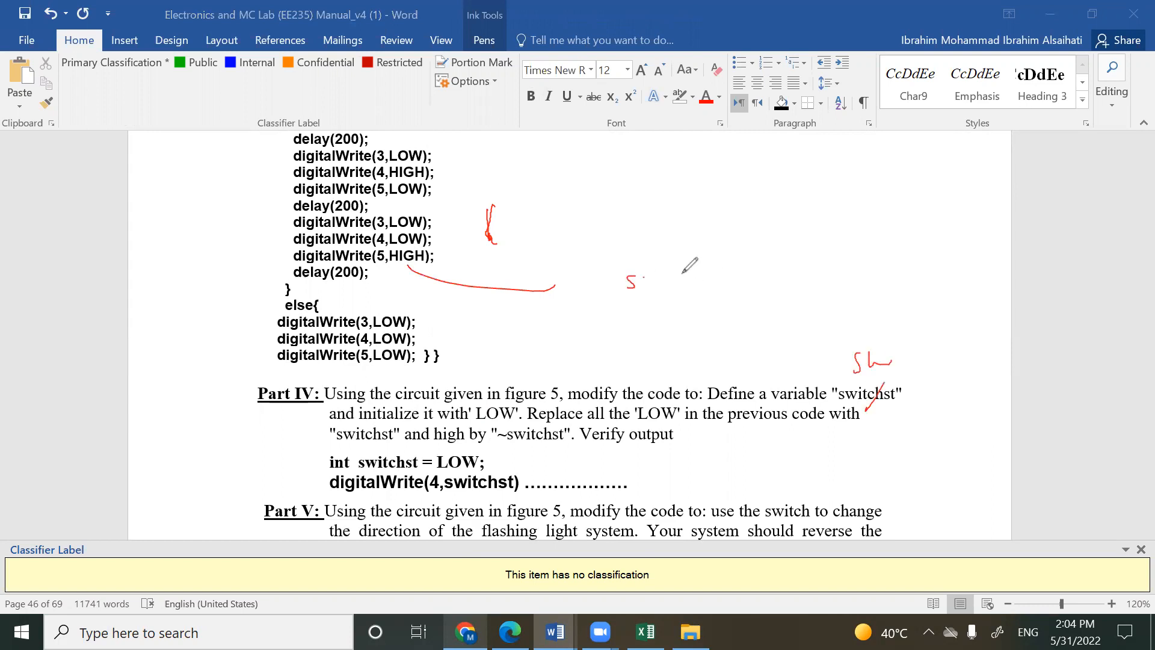
left_click_drag(647, 278, 668, 285)
mouse_move(414, 240)
left_mouse_down()
mouse_move(625, 206)
mouse_move(631, 221)
mouse_move(661, 222)
mouse_move(679, 204)
left_mouse_up()
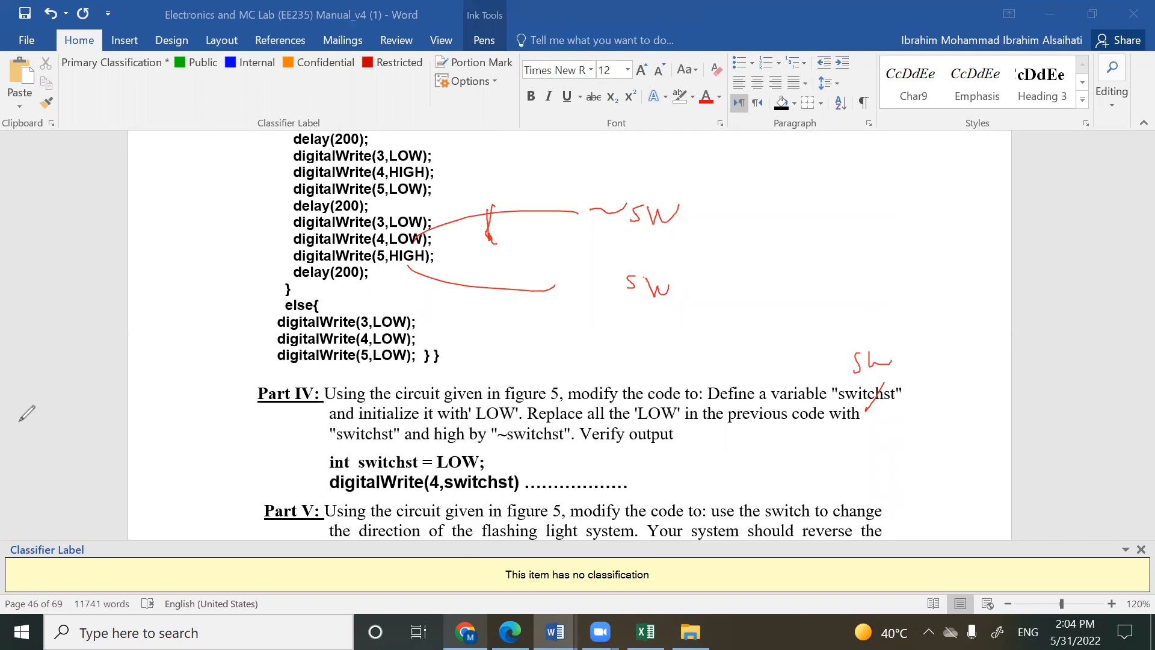
- Circle 'LOW' in the Part IV text and cross out the whole Part IV paragraph in red ink
left_click_drag(702, 374, 592, 416)
left_click_drag(590, 372, 672, 435)
left_click_drag(492, 399, 475, 404)
left_click_drag(562, 366, 508, 417)
left_click_drag(506, 371, 603, 432)
left_click_drag(603, 432, 642, 395)
left_click_drag(399, 389, 460, 421)
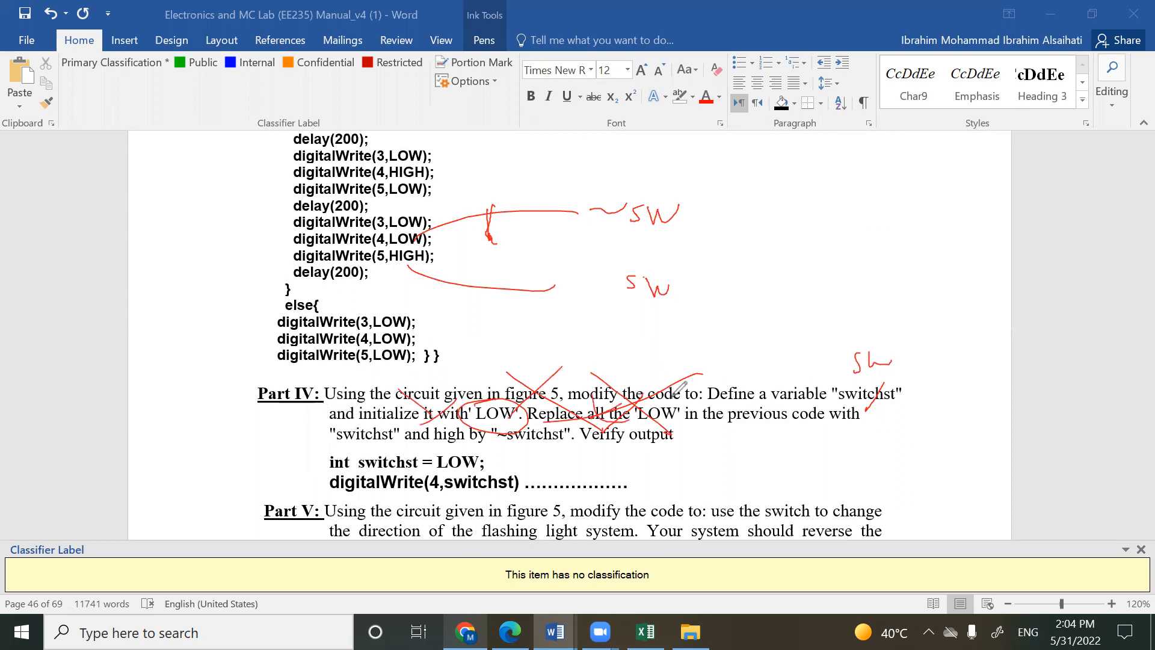
left_click_drag(700, 410, 742, 448)
left_click_drag(749, 408, 689, 441)
- Delete the Part IV section, including its switchst code lines, from the manual and clear the red ink annotations
left_click(392, 531)
left_click_drag(630, 481, 237, 393)
key("Delete")
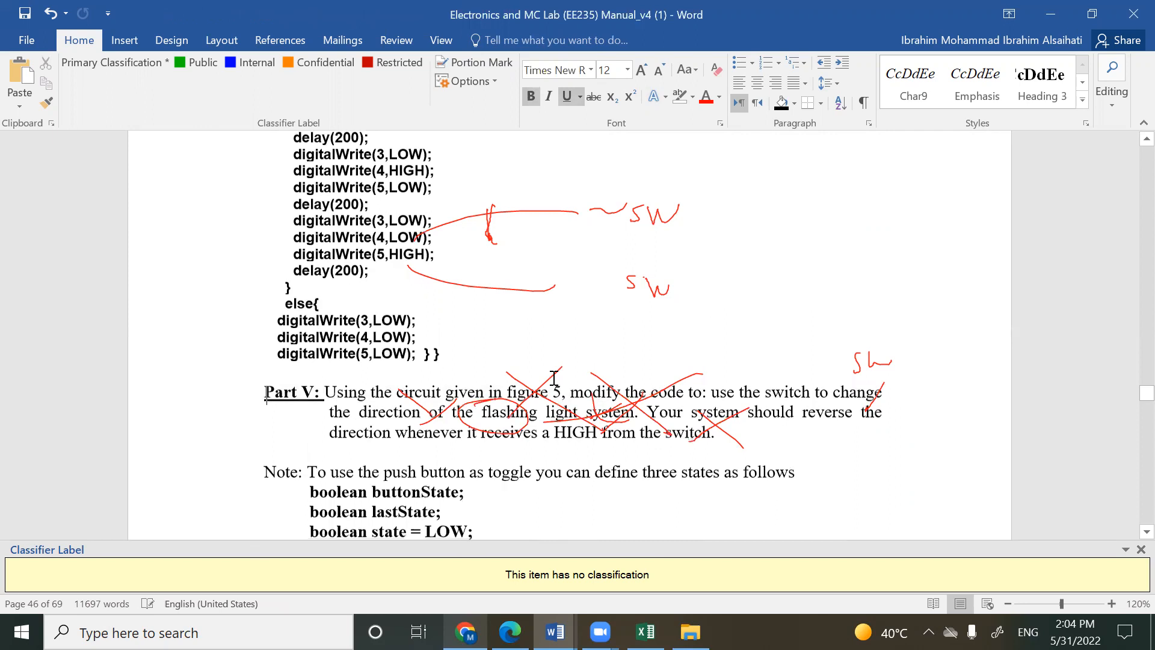
key("Page_Down")
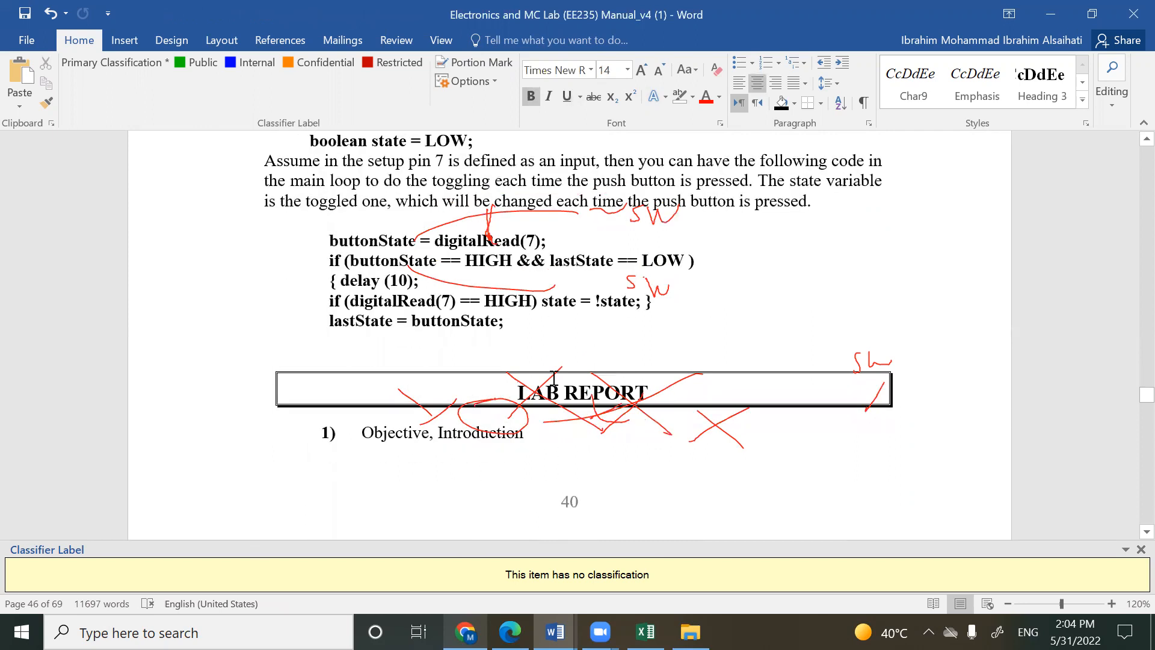
left_click(756, 6)
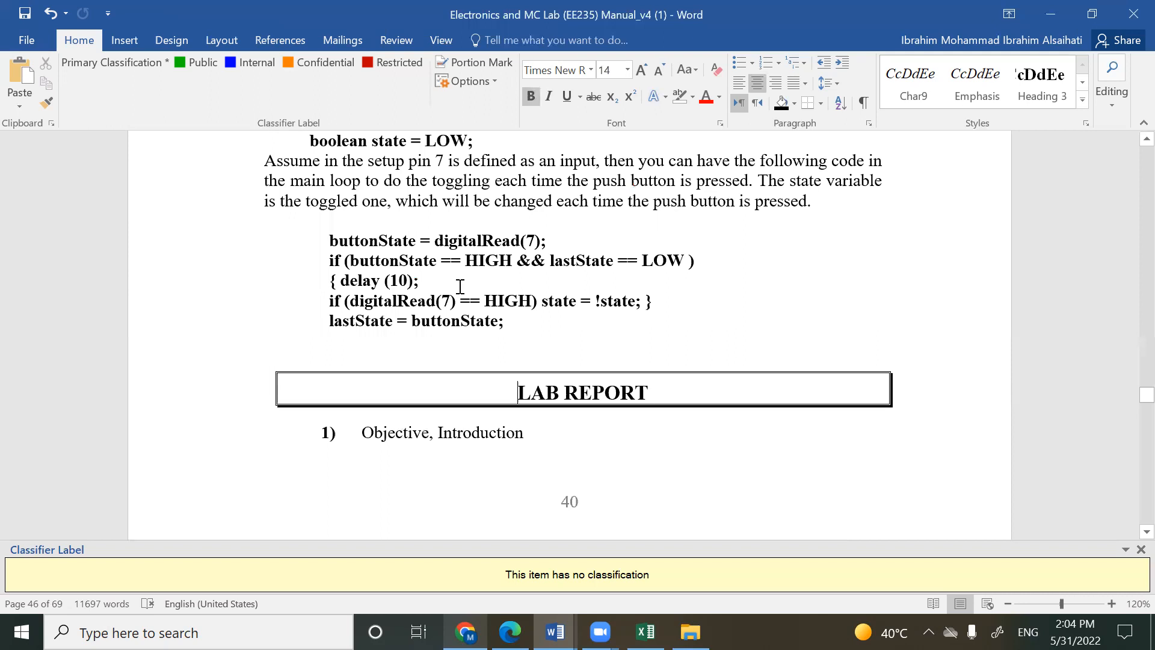
- Browse past the lab report to Experiment 6 and examine its temperature sensing circuit in Figure 1 and the code below
key("Page_Down")
key("Page_Down")
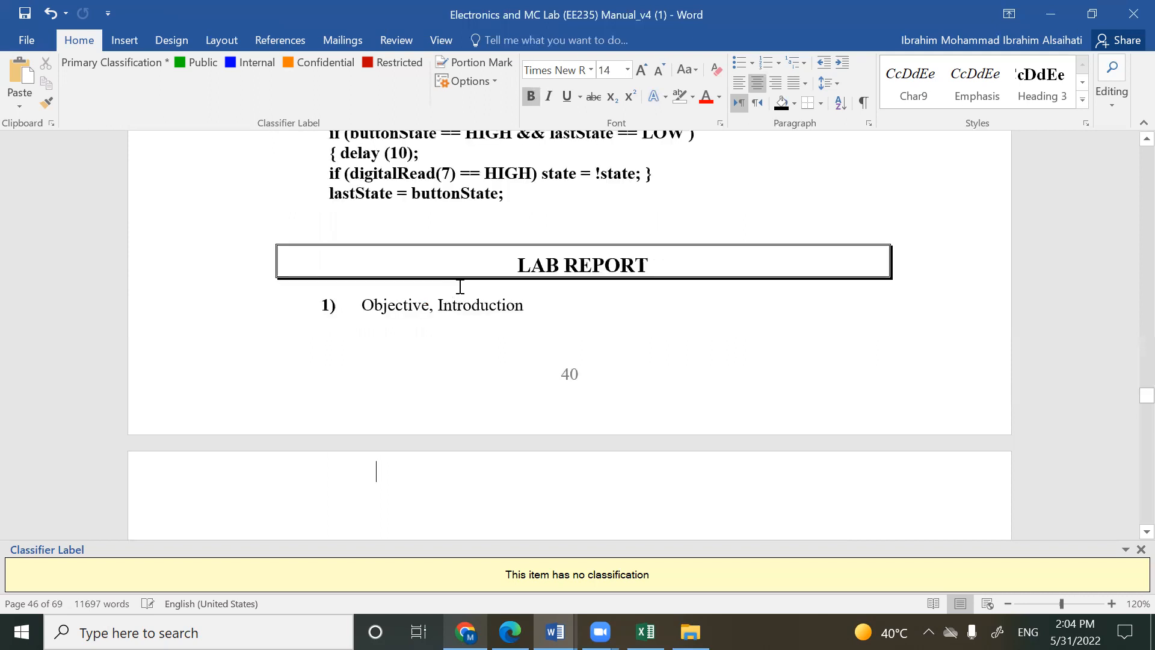
key("Page_Down")
key("Page_Down")
key("Page_Down")
key("Page_Down")
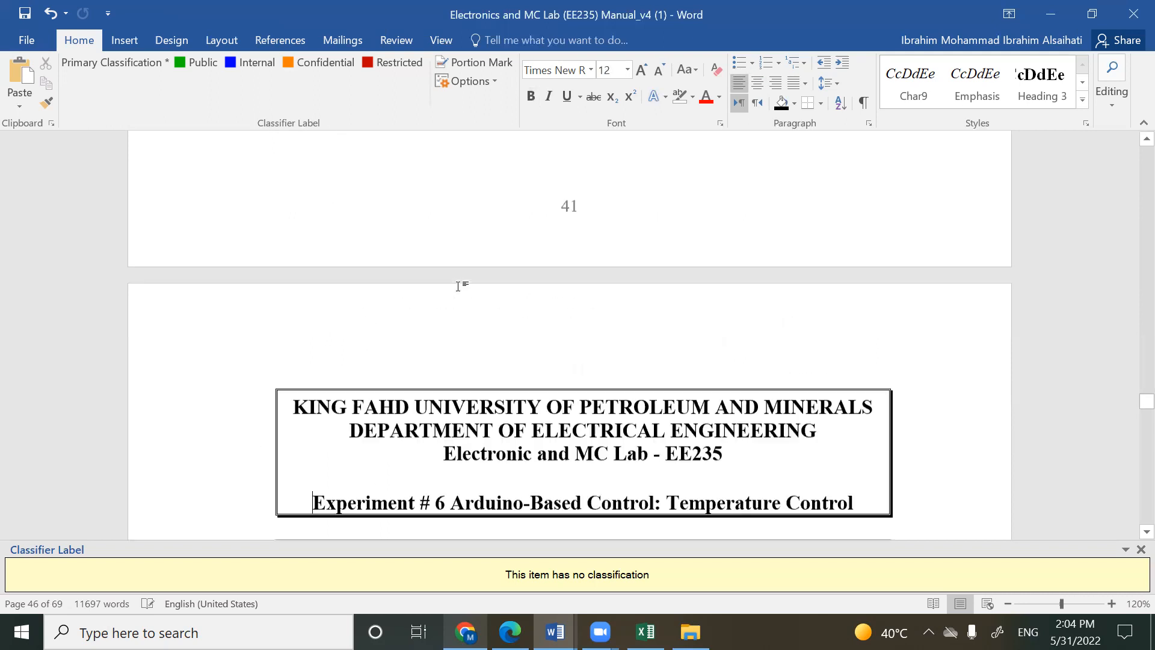
key("Page_Up")
key("Page_Up")
key("Page_Up")
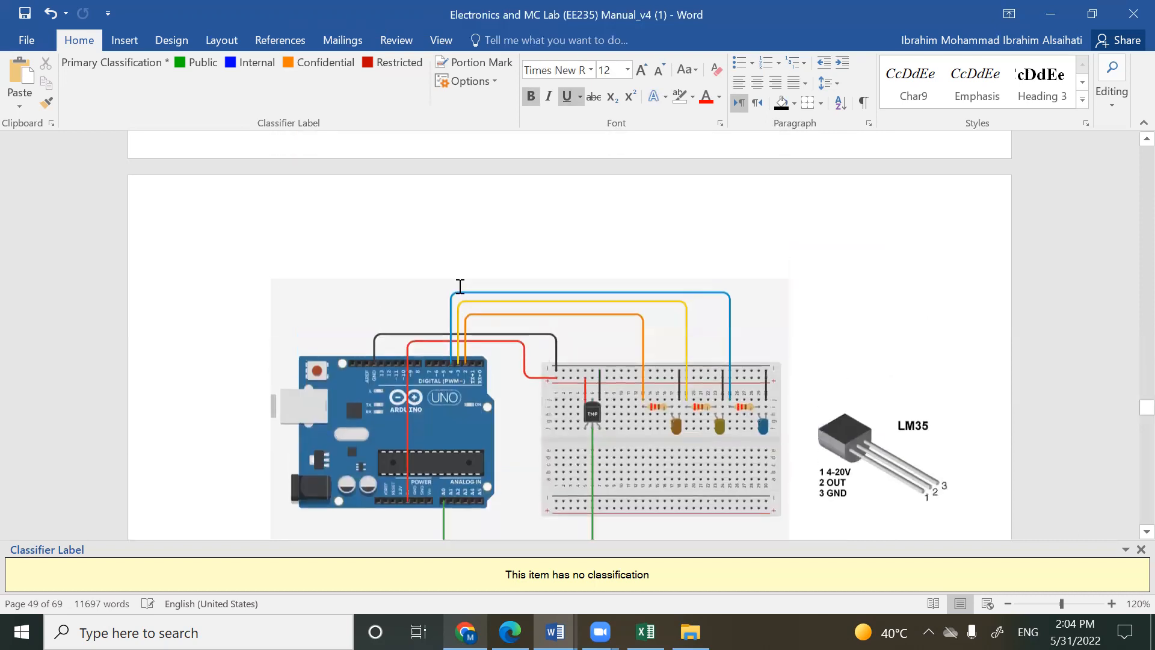
key("Page_Down")
key("Page_Down")
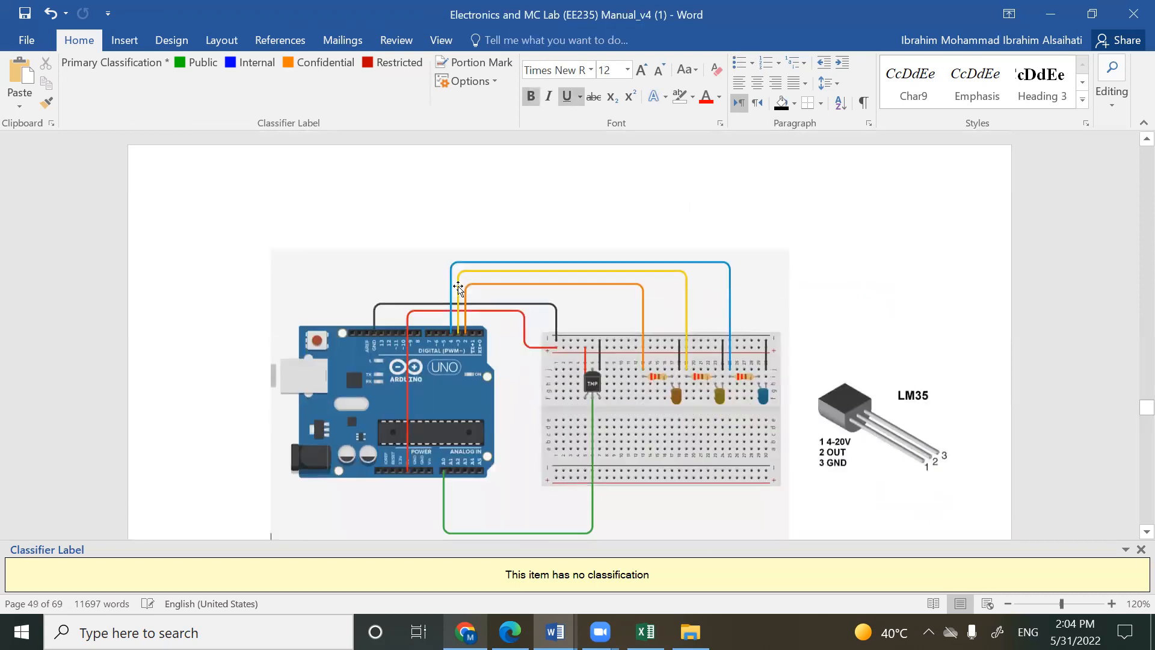
key("Page_Down")
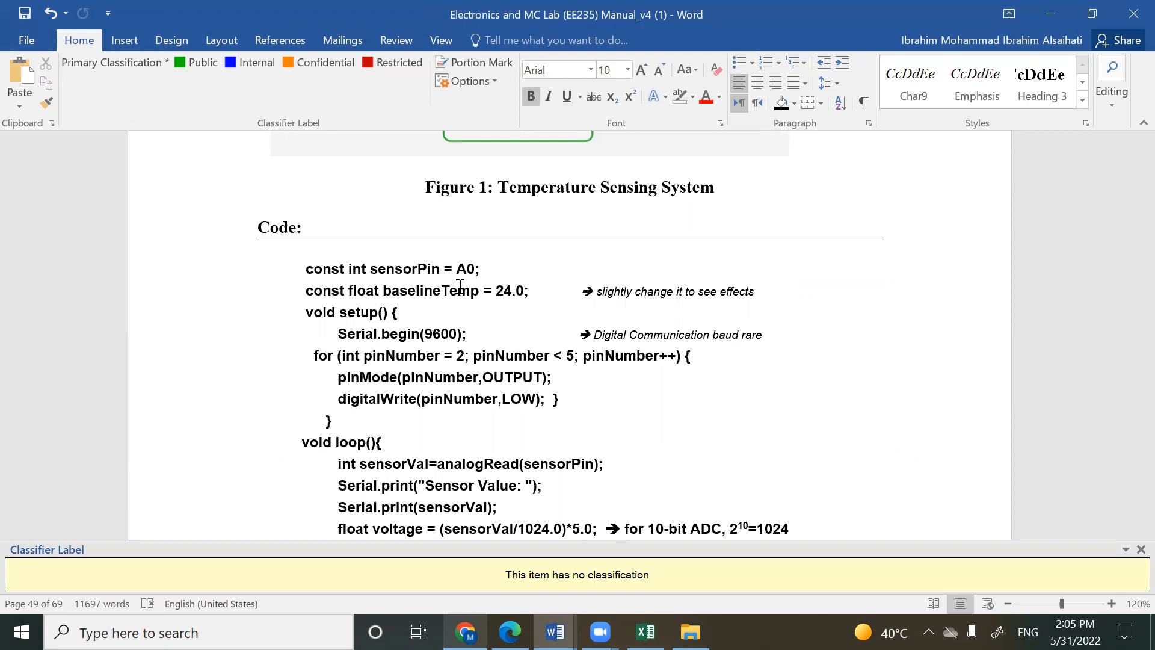
- Switch to the Tinkercad circuit and delete the int LED1, LED2 and LED3 declarations from the Arduino code
key("alt+Tab")
left_click_drag(654, 192, 647, 222)
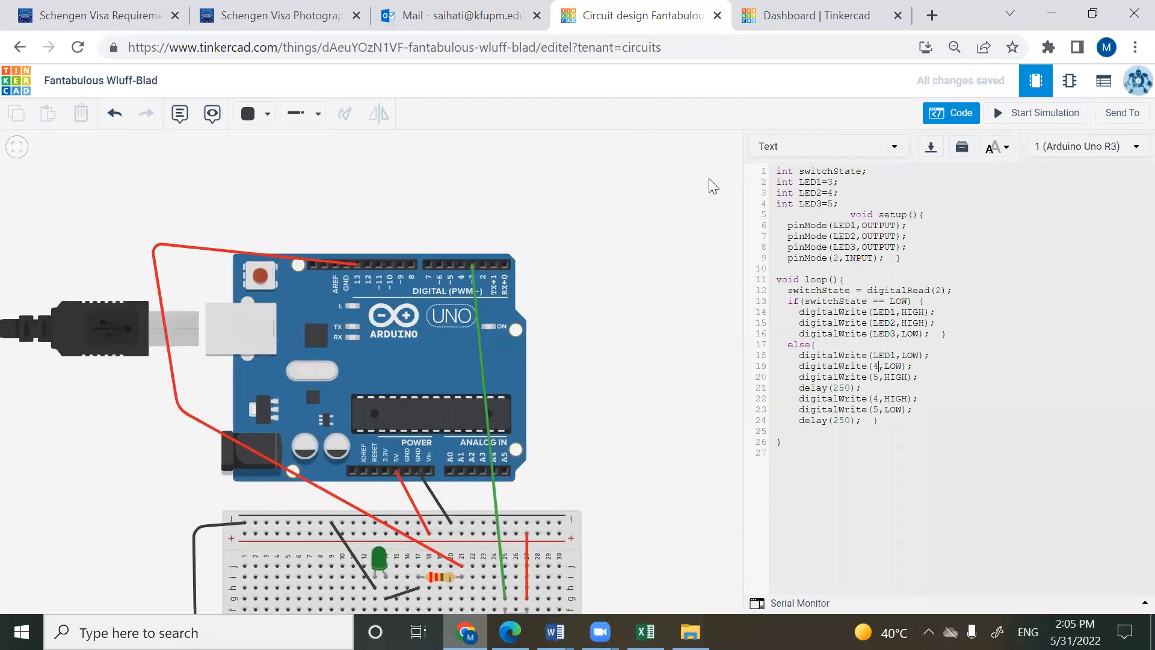
left_click_drag(630, 378, 670, 261)
left_click(666, 262)
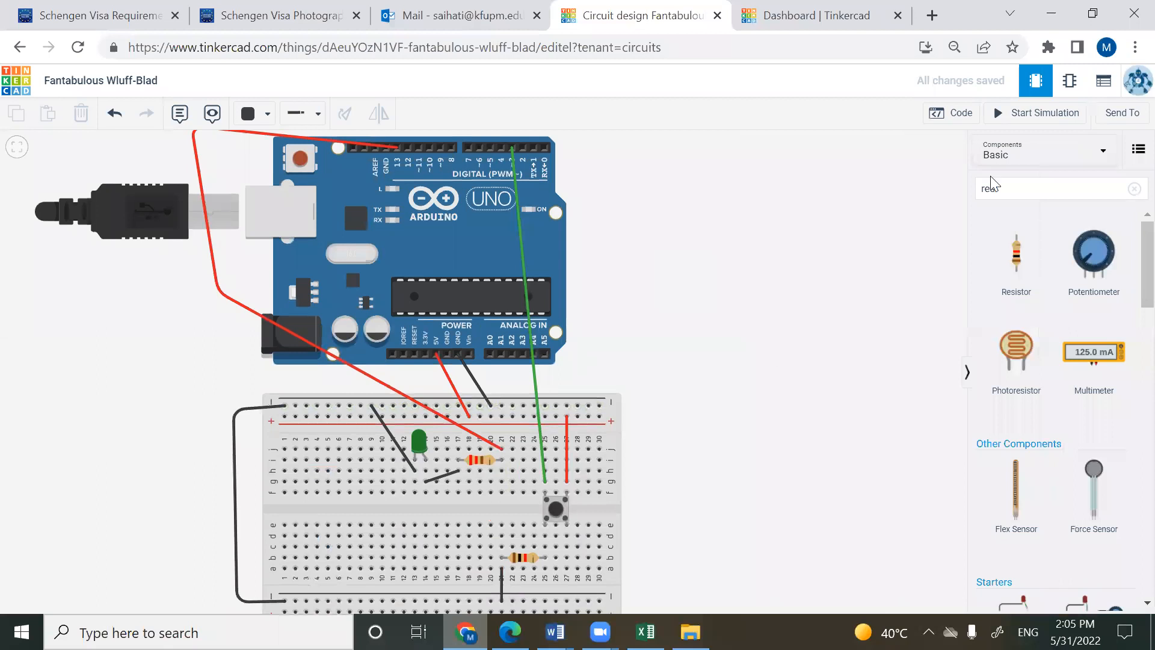
left_click(960, 113)
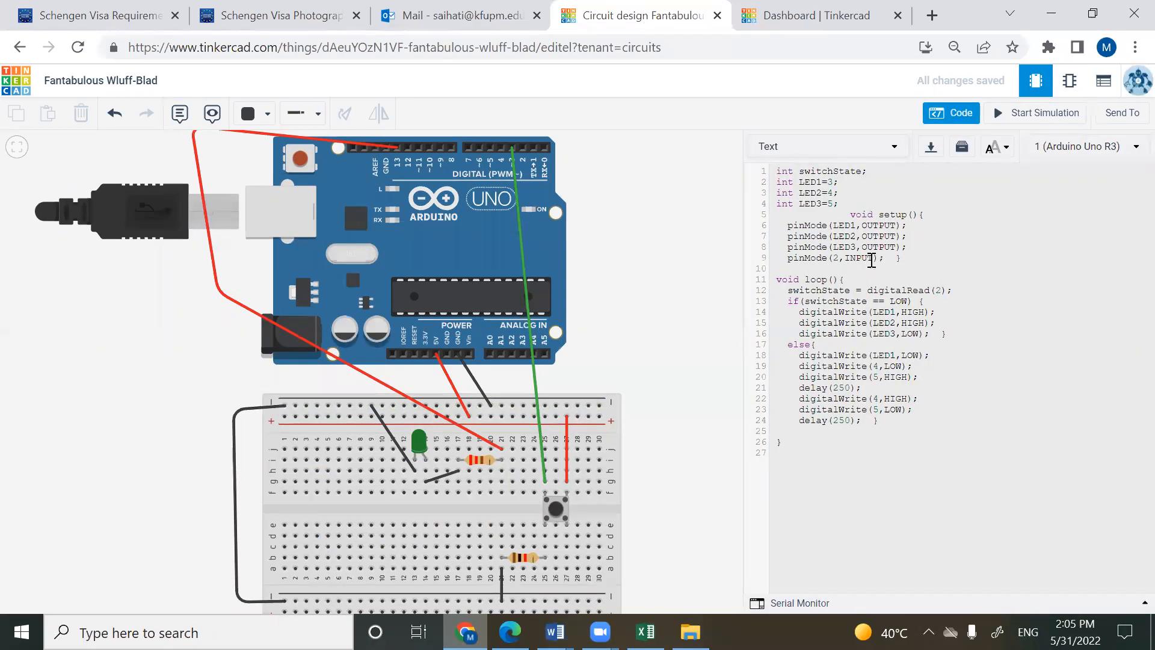
left_click_drag(787, 226, 917, 255)
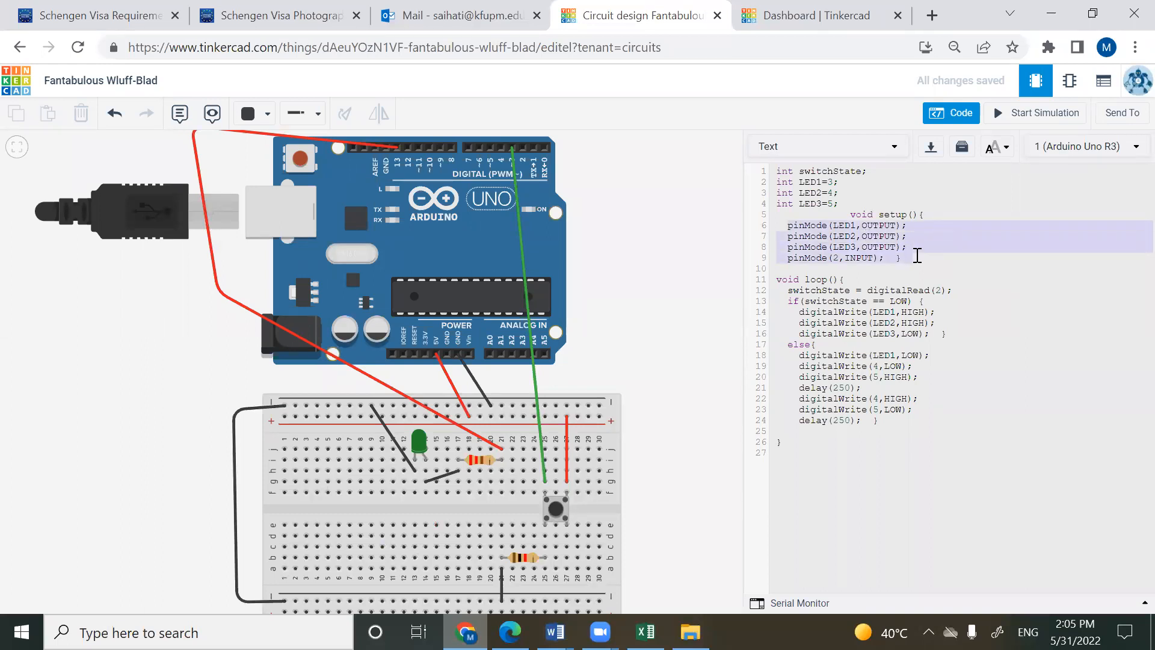
left_click_drag(861, 206, 774, 182)
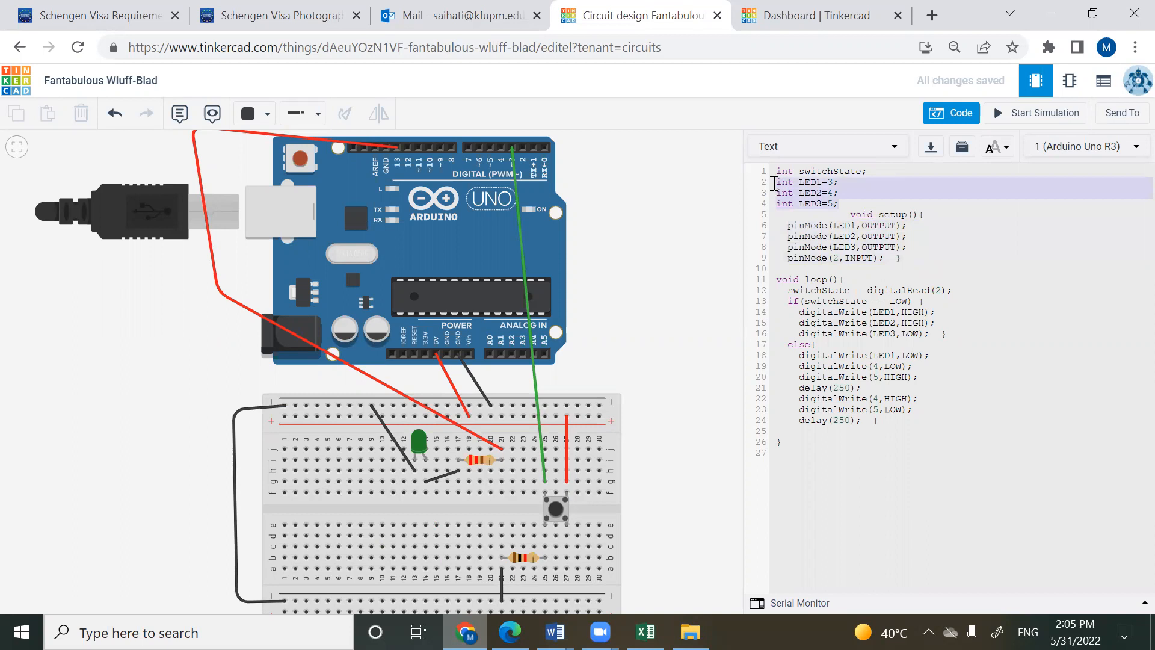
key("BackSpace")
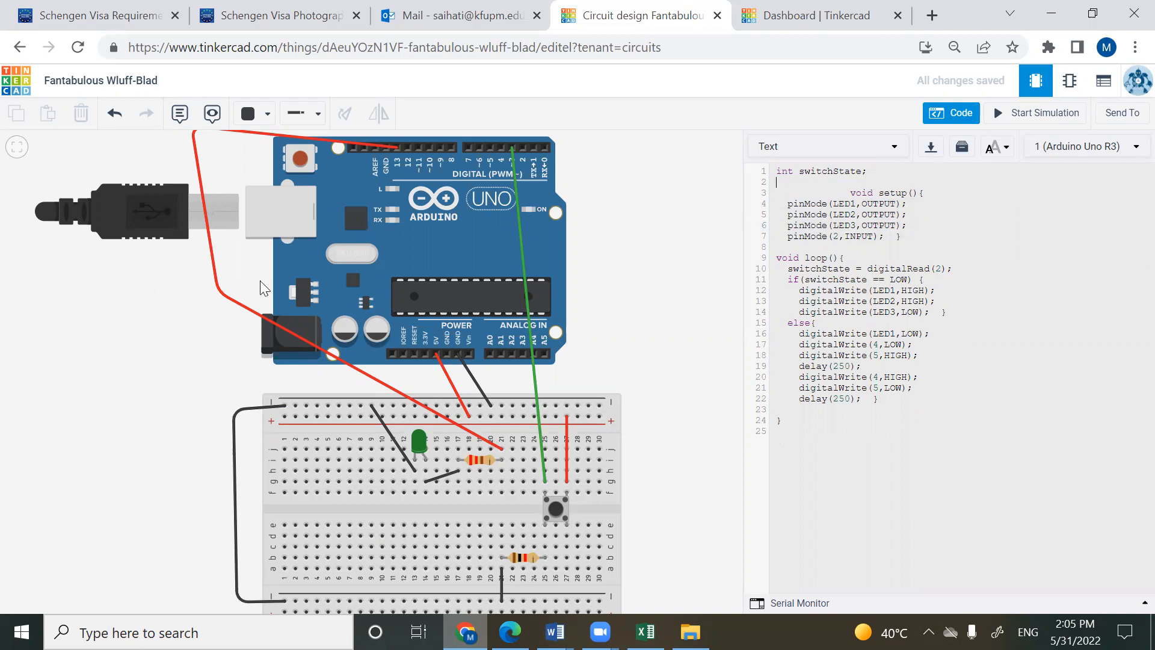
- Delete the push button's red supply wire and its green signal wire to the Arduino
left_click(561, 512)
key("Delete")
key("Delete")
left_click(567, 472)
key("Delete")
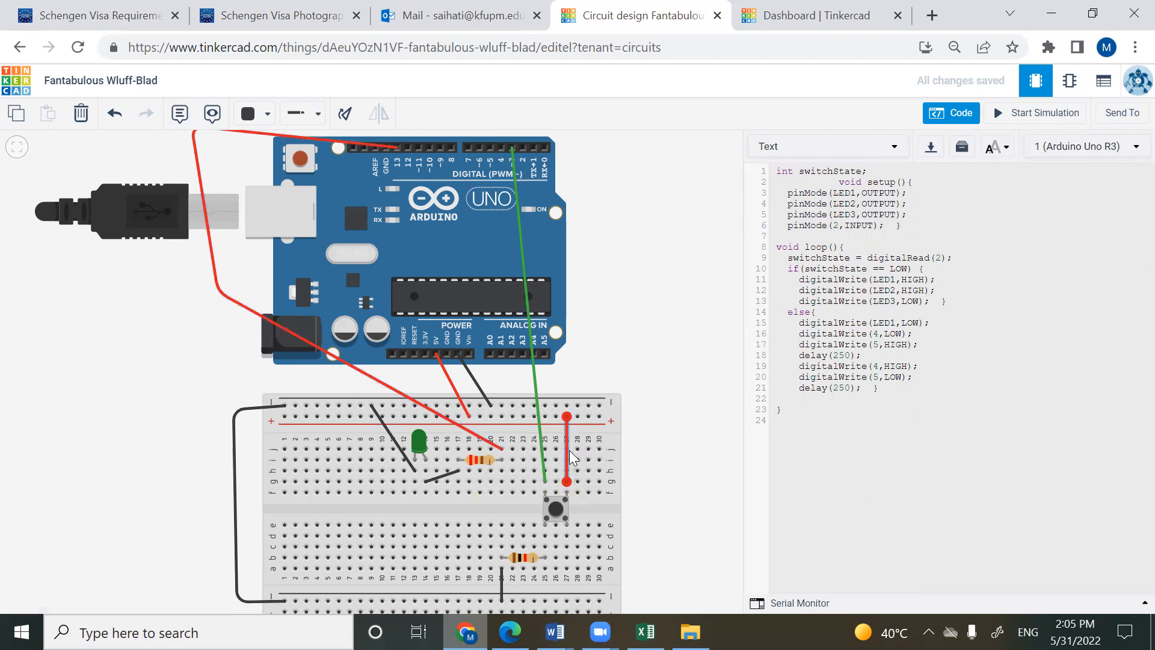
key("Delete")
key("Escape")
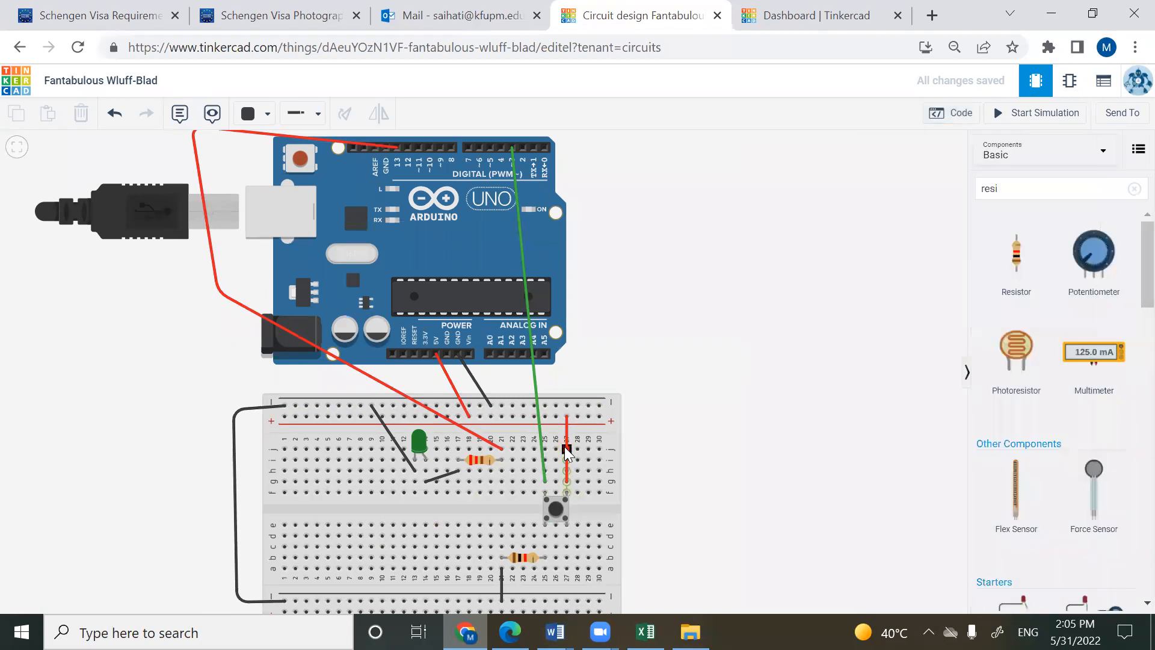
left_click(565, 448)
key("Delete")
left_click(539, 426)
key("Delete")
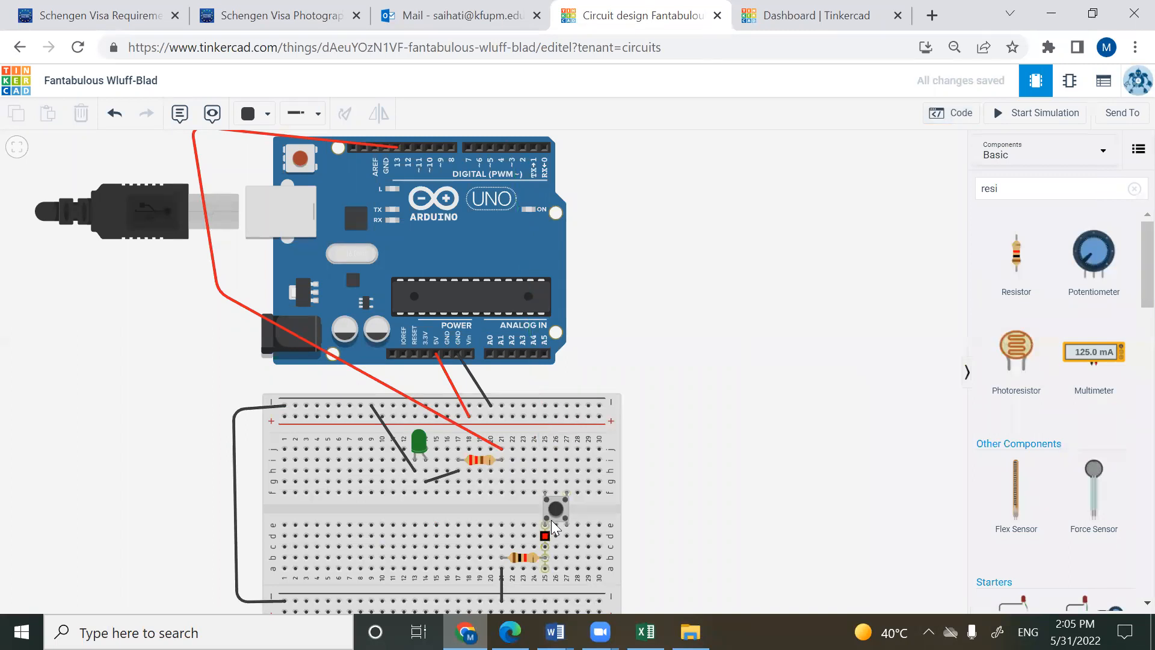
- Delete the push button, the resistor below it and the short black ground wire from the breadboard
left_click(560, 498)
key("Delete")
left_click(526, 557)
key("Delete")
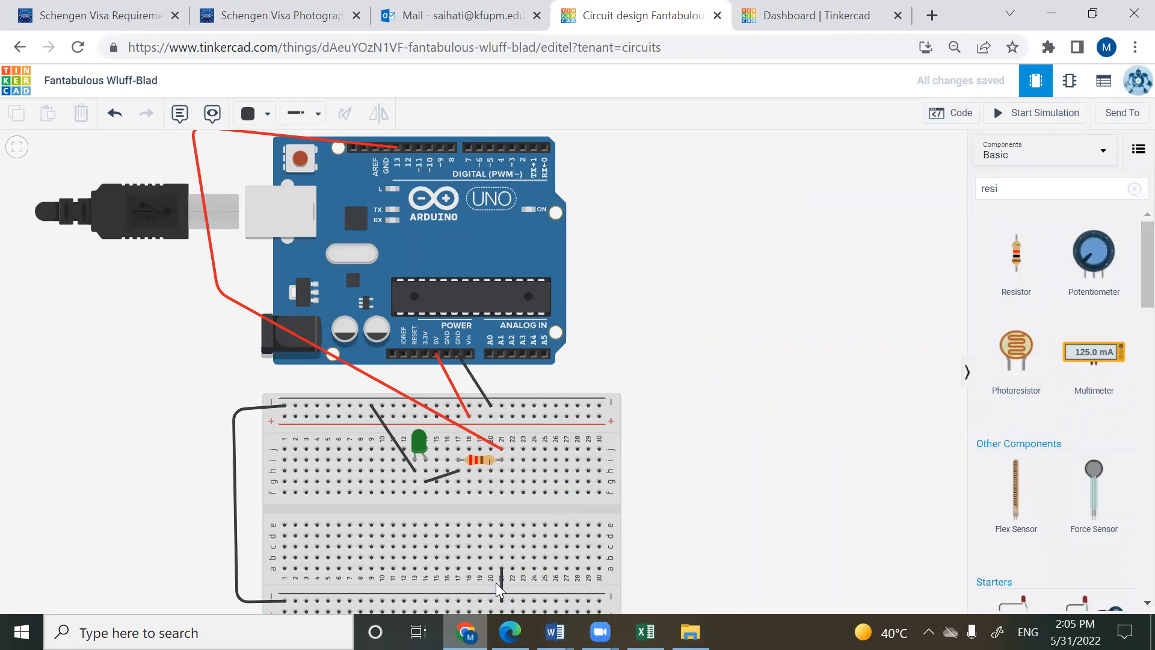
left_click(495, 582)
key("Delete")
- Search the components for TEMP and place a TMP36 temperature sensor on the breadboard at columns 21 to 23
double_click(1046, 187)
type("TEMP")
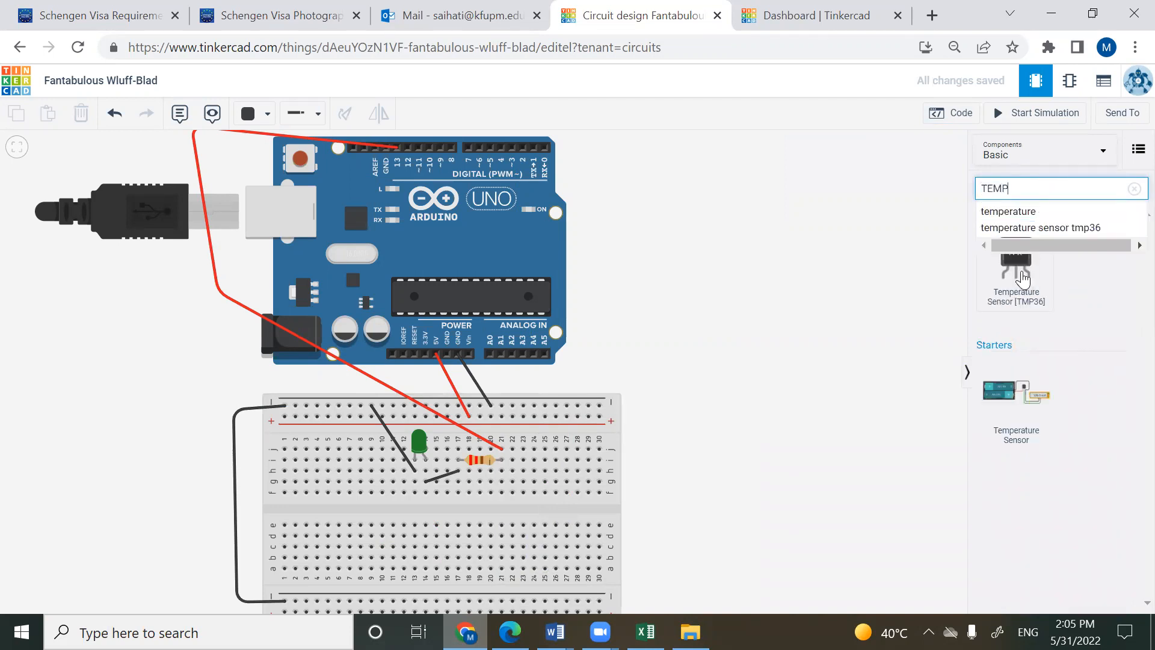
left_click_drag(1023, 278, 626, 476)
left_click_drag(576, 509, 509, 531)
left_click(675, 489)
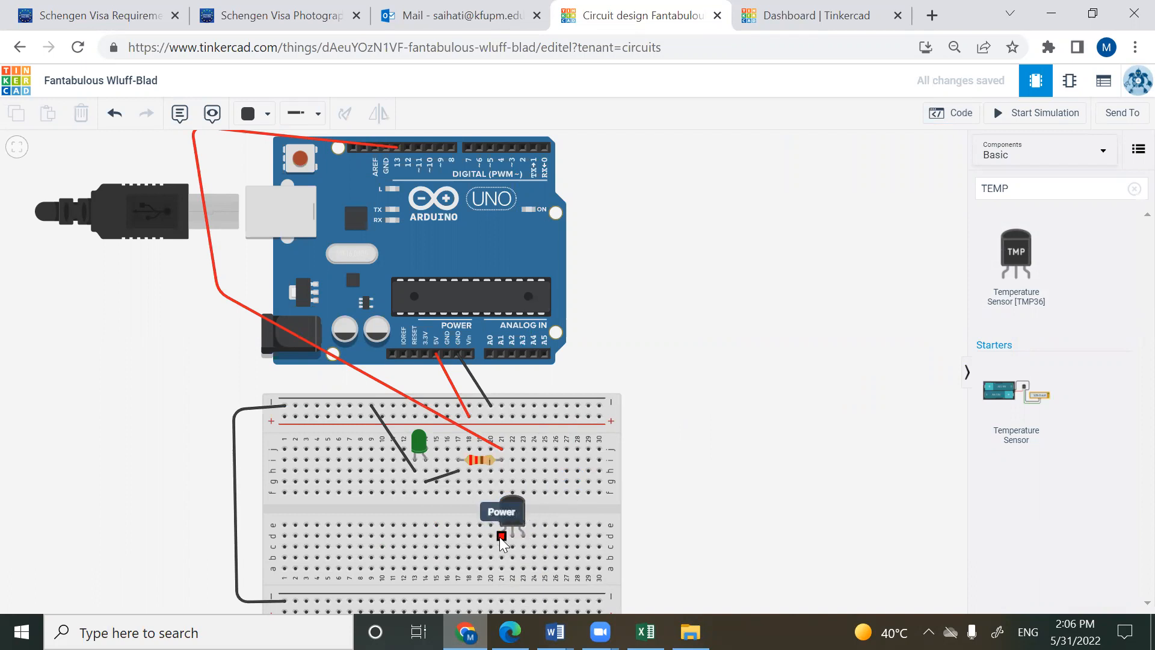
- Wire the sensor's ground pin to the lower negative rail in black and its power pin to the upper positive rail with a bent red wire
left_click(522, 535)
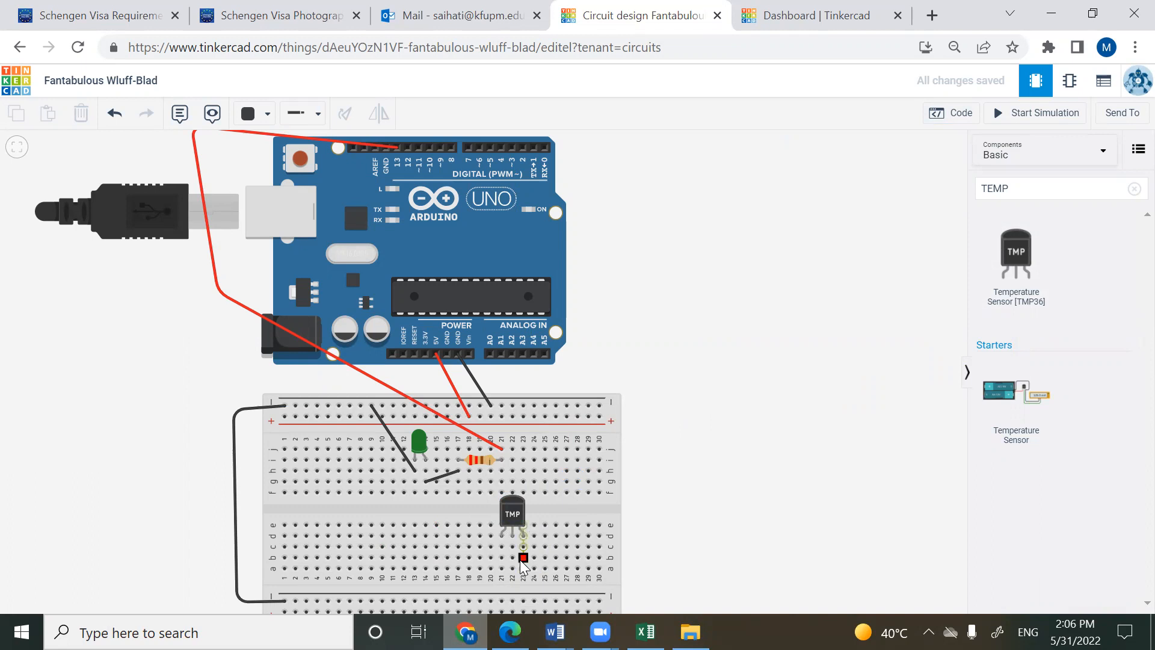
left_click(522, 600)
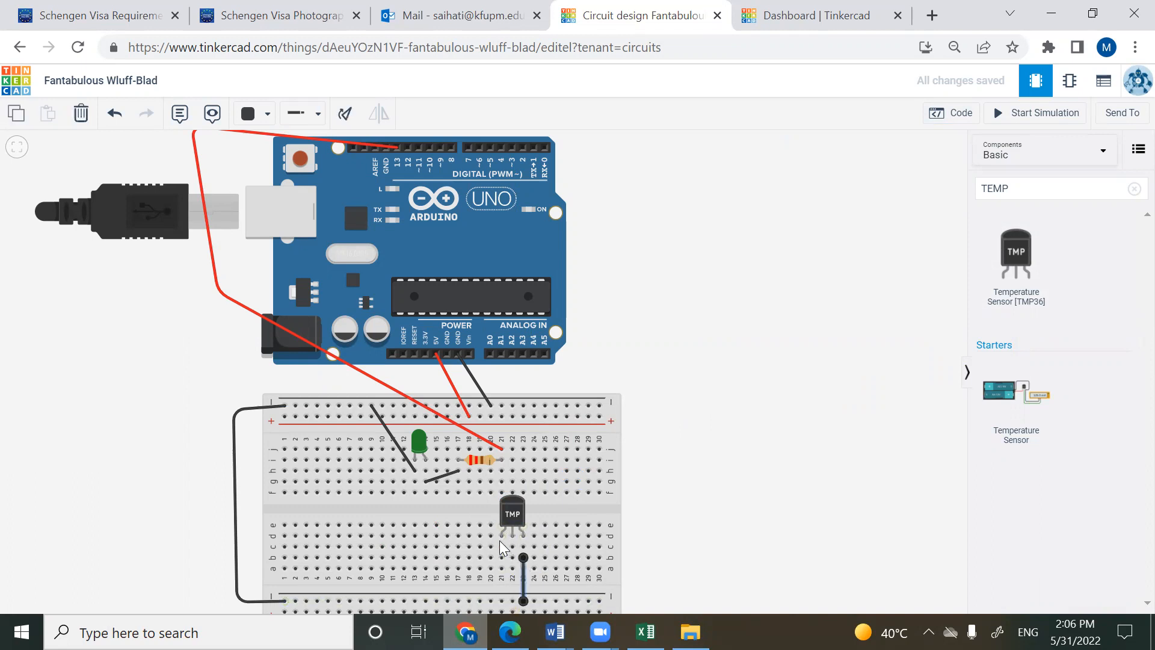
left_click(501, 547)
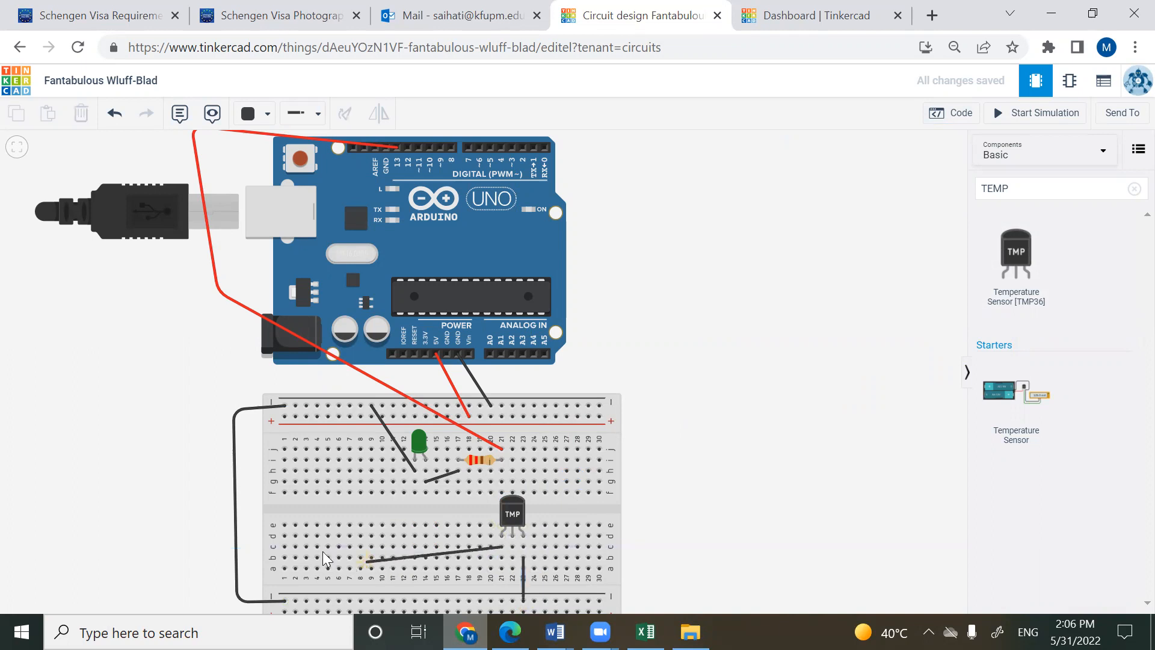
left_click(295, 416)
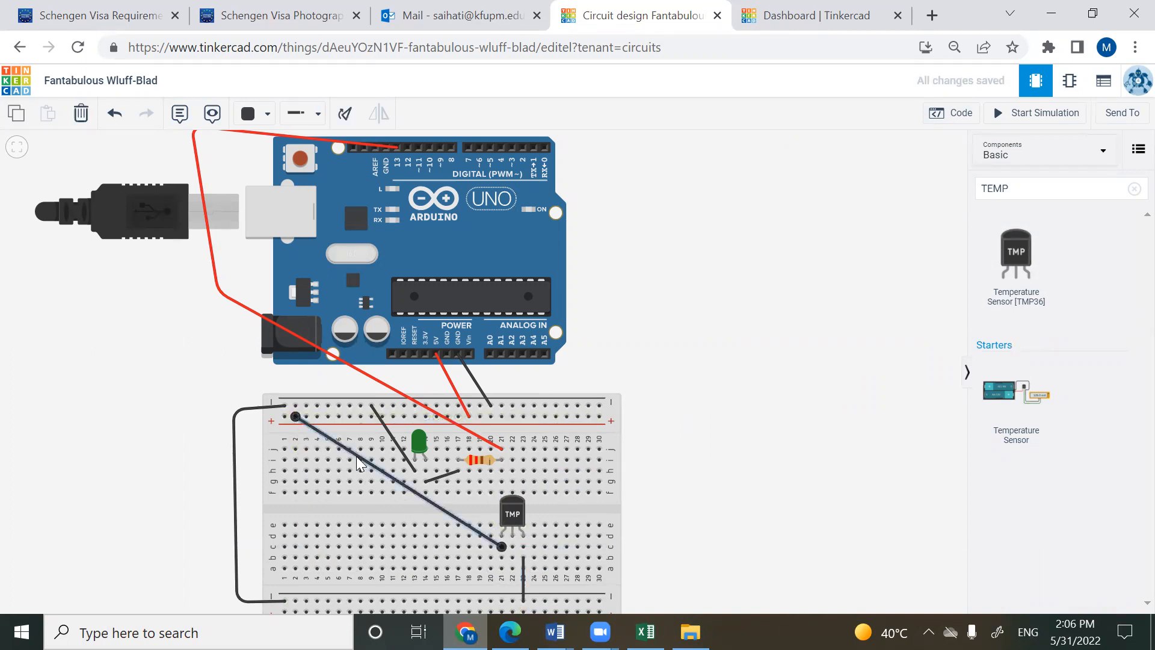
left_click_drag(356, 456, 292, 543)
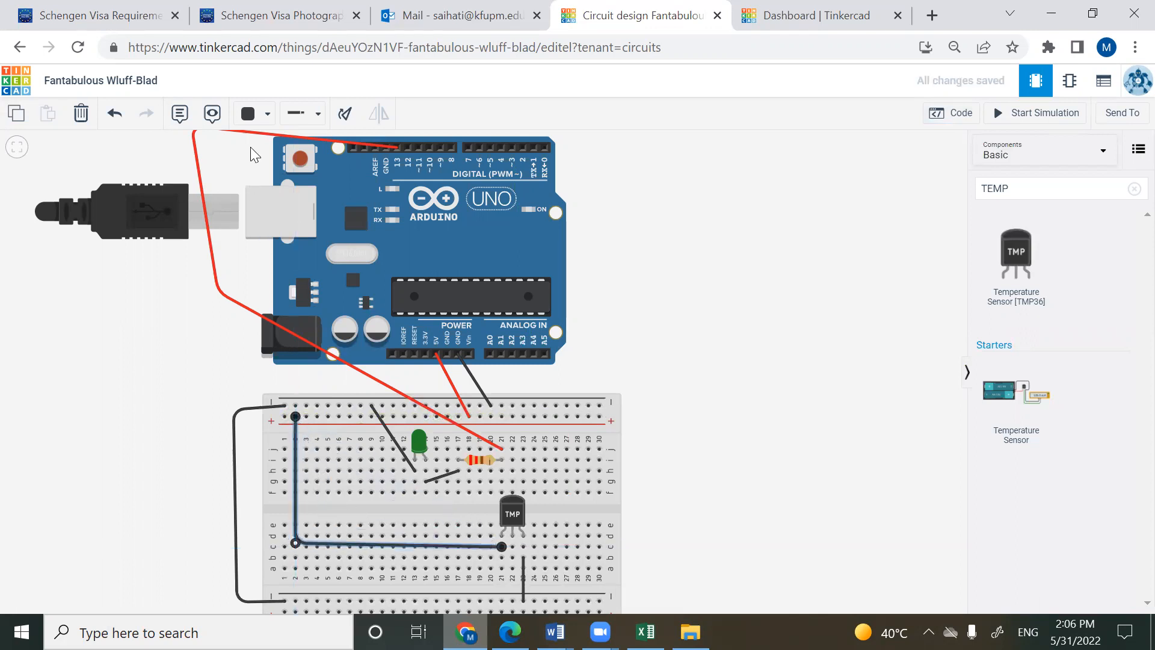
left_click(266, 113)
left_click(273, 181)
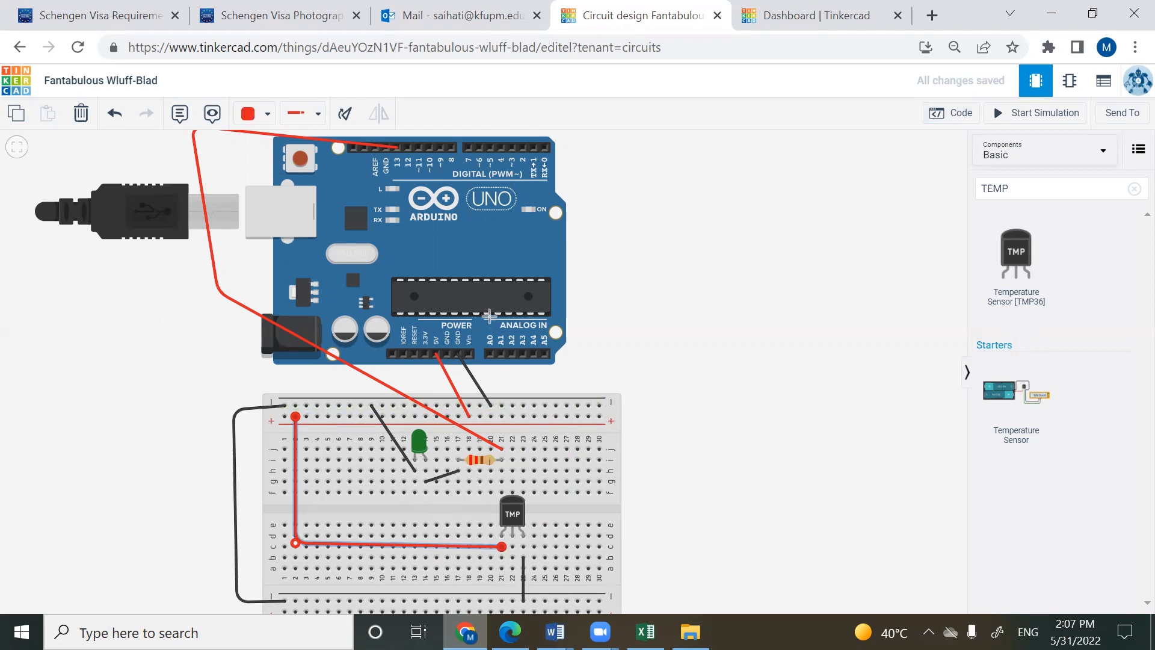
- In red ink, box the Analog In pins, circle digital pins on the Arduino, and write tilde signs and 11~ beside the board
left_click_drag(489, 316, 548, 328)
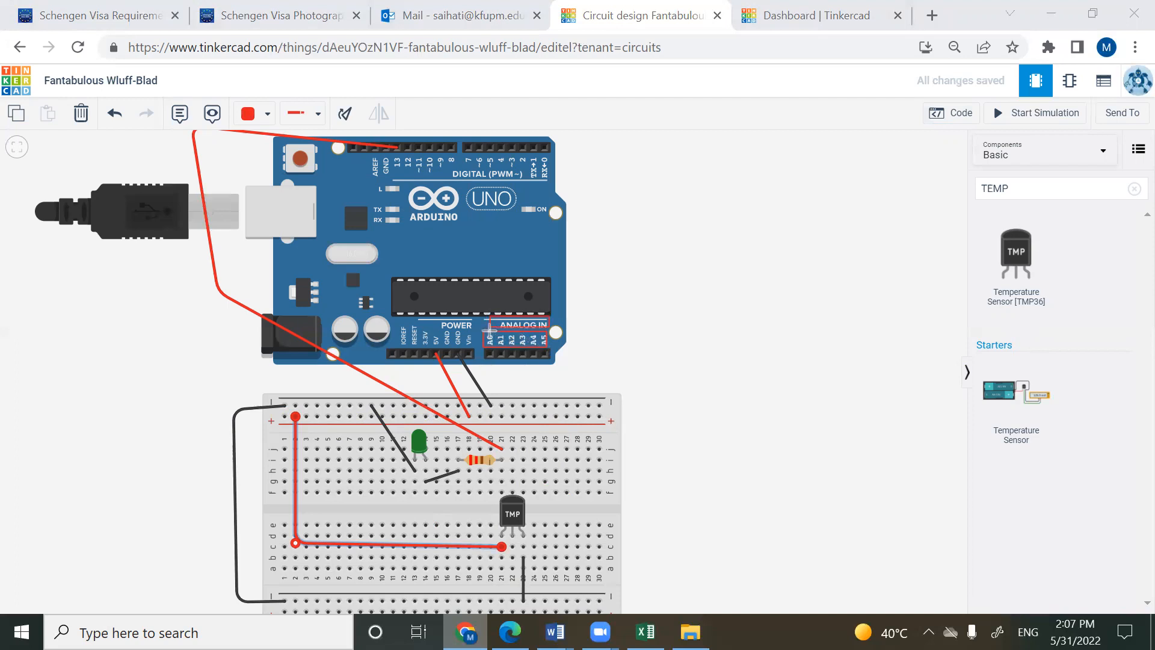
left_click_drag(481, 324, 535, 355)
left_click_drag(413, 160, 507, 174)
left_click_drag(720, 200, 678, 202)
left_click_drag(665, 248, 715, 252)
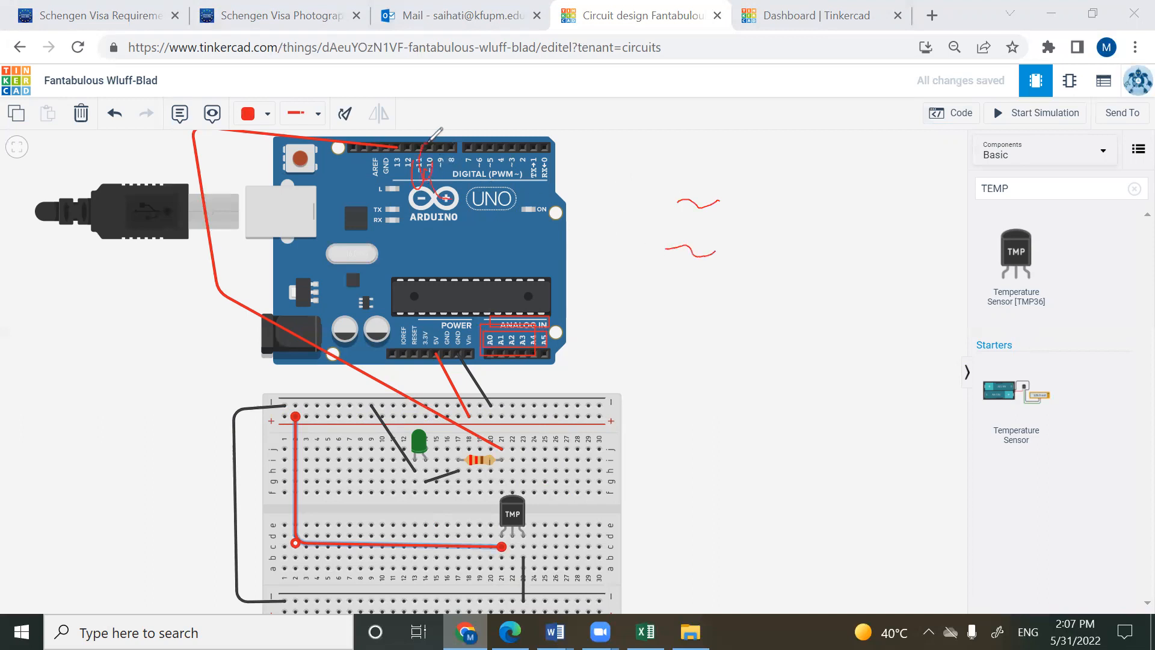
mouse_move(395, 146)
left_mouse_down()
mouse_move(394, 161)
mouse_move(403, 157)
left_mouse_up()
mouse_move(674, 308)
left_mouse_down()
mouse_move(674, 328)
mouse_move(729, 322)
left_mouse_up()
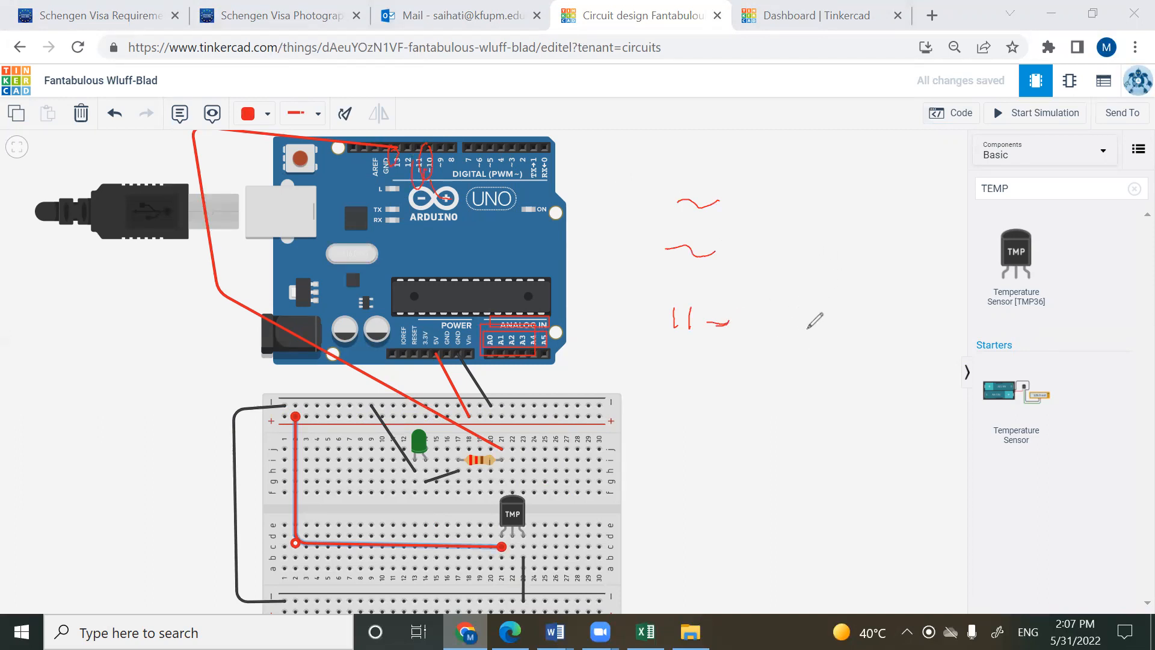
- Write 'analog output' in red ink beside 11~ and add marks around the Arduino's PWM pins
mouse_move(818, 324)
left_mouse_down()
mouse_move(858, 312)
mouse_move(878, 327)
left_mouse_up()
left_click_drag(878, 331, 970, 333)
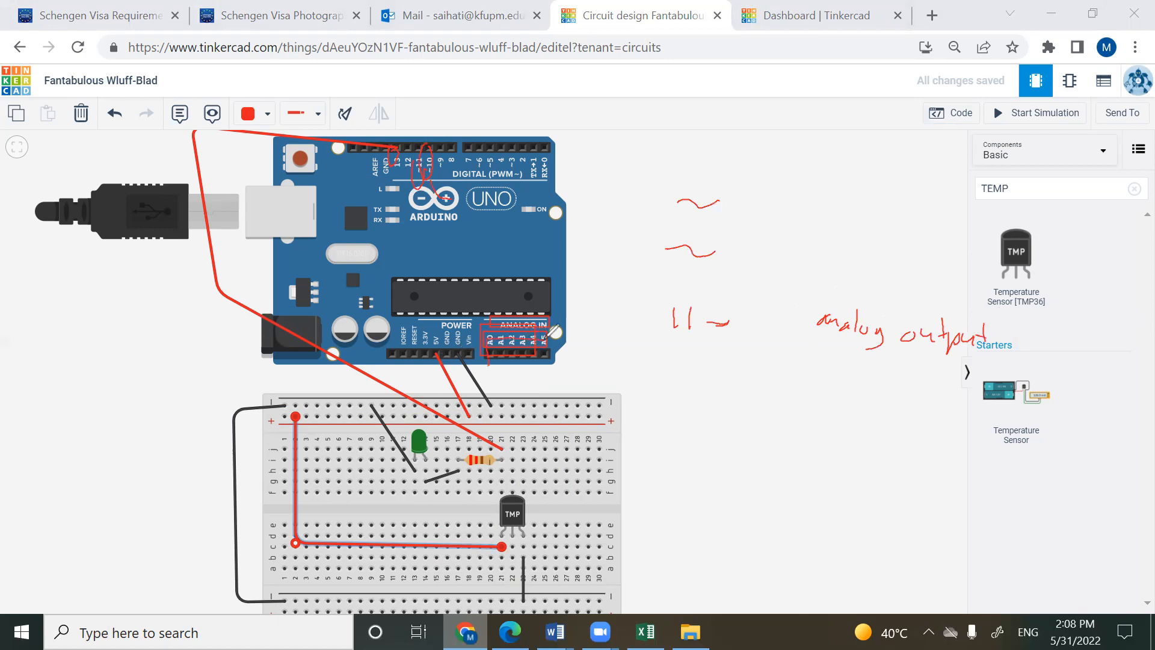
left_click_drag(425, 154, 421, 158)
left_click_drag(465, 142, 465, 151)
key("ctrl+z")
- Connect the temperature sensor's middle output pin to Arduino pin A0 with a red wire, then open the code editor
left_click(223, 295)
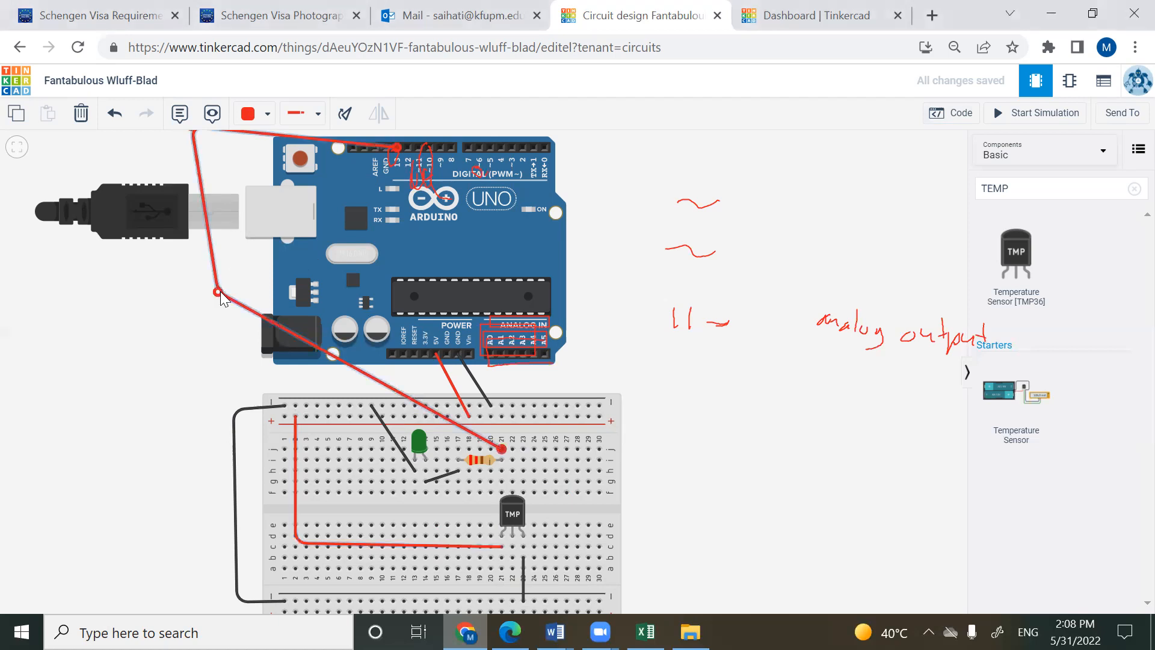
left_click(512, 546)
left_click(598, 461)
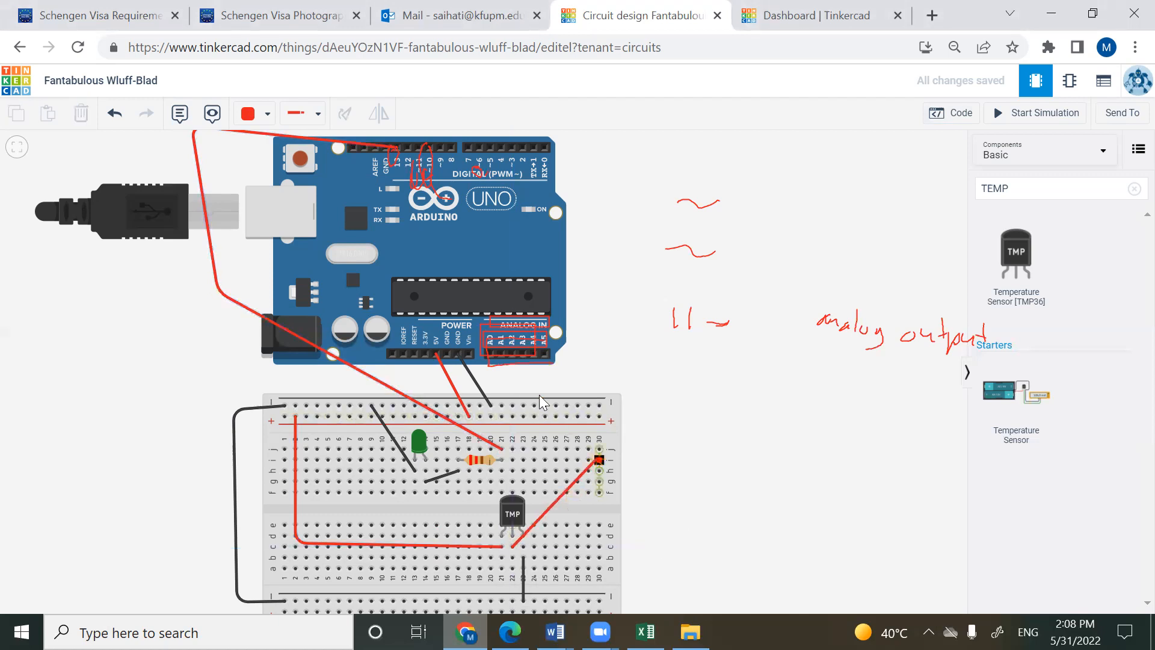
left_click(489, 353)
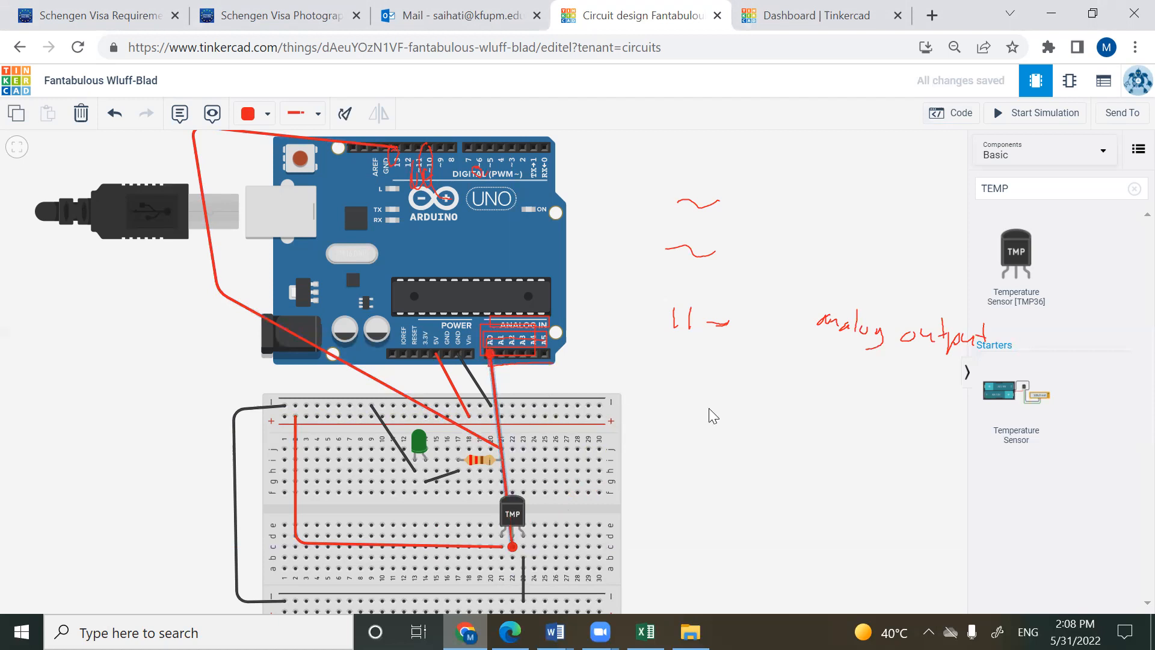
left_click(941, 113)
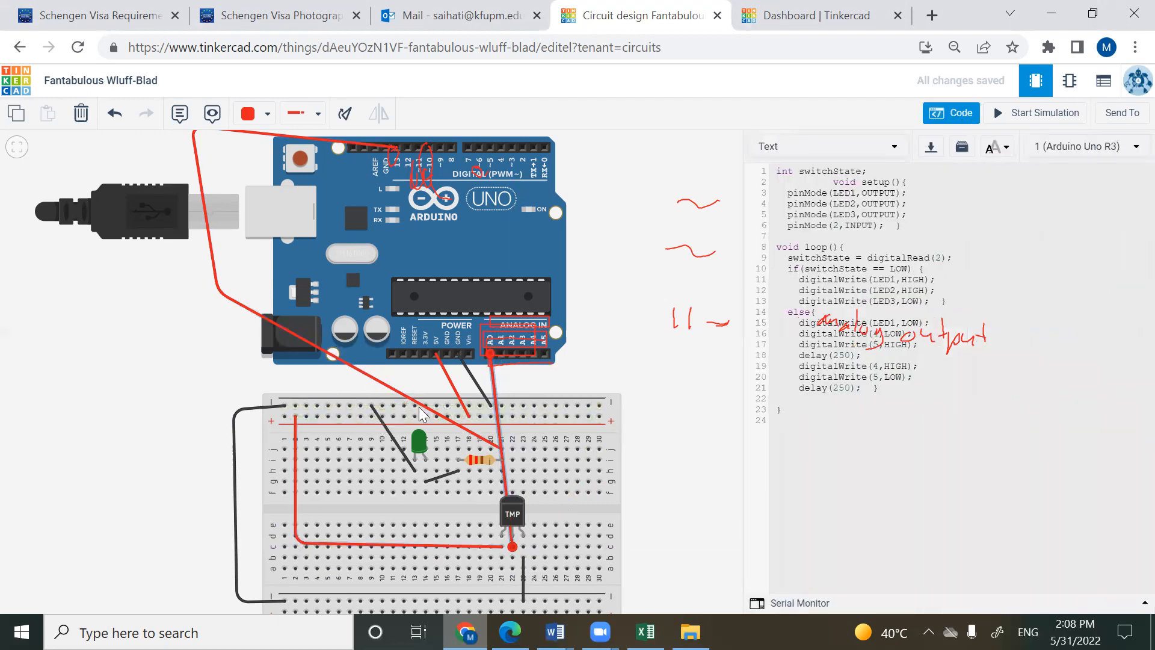
- Delete the old statements inside loop() and the pinMode lines inside setup()
left_click_drag(899, 388, 783, 257)
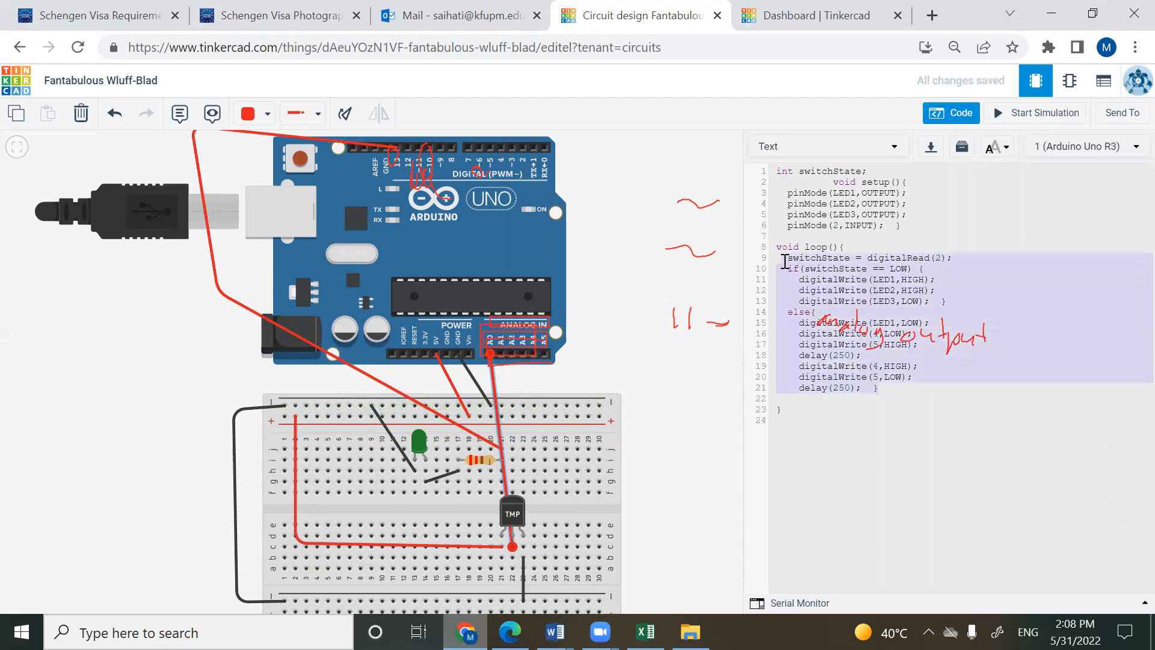
key("BackSpace")
left_click_drag(911, 215, 785, 193)
key("BackSpace")
left_click_drag(905, 204, 796, 199)
key("BackSpace")
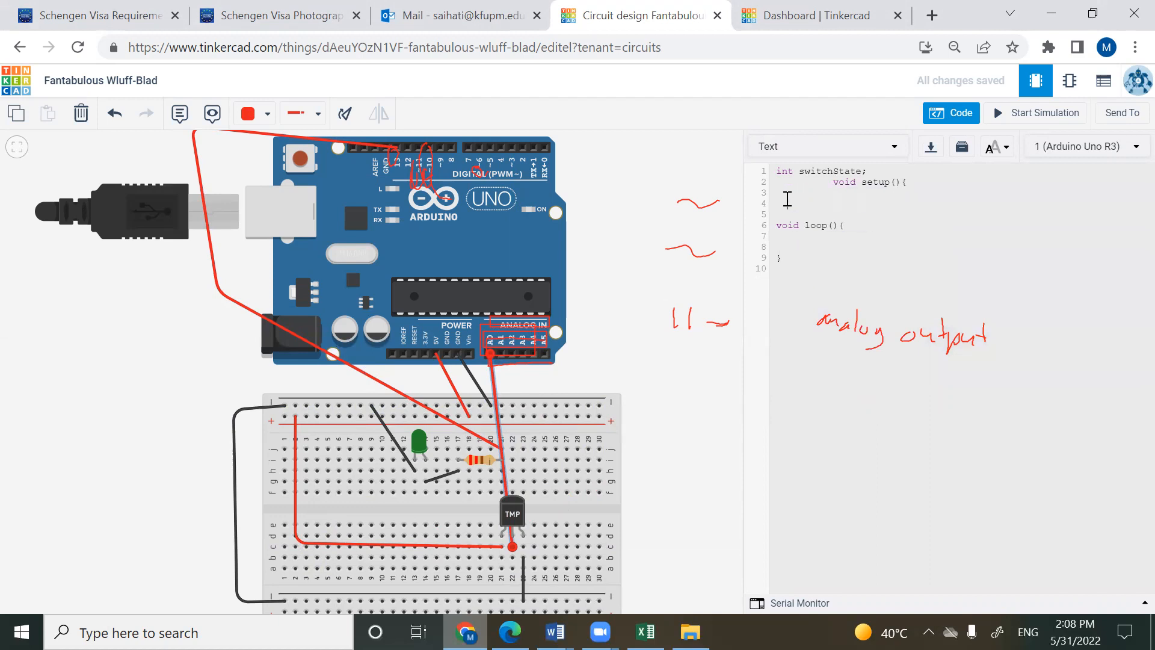
- Remove the indentation before void setup() and delete the int switchState declaration above it
left_click(830, 182)
key("BackSpace")
key("BackSpace")
key("BackSpace")
key("BackSpace")
key("BackSpace")
key("BackSpace")
key("BackSpace")
key("BackSpace")
key("BackSpace")
key("BackSpace")
left_click_drag(886, 172, 752, 174)
key("BackSpace")
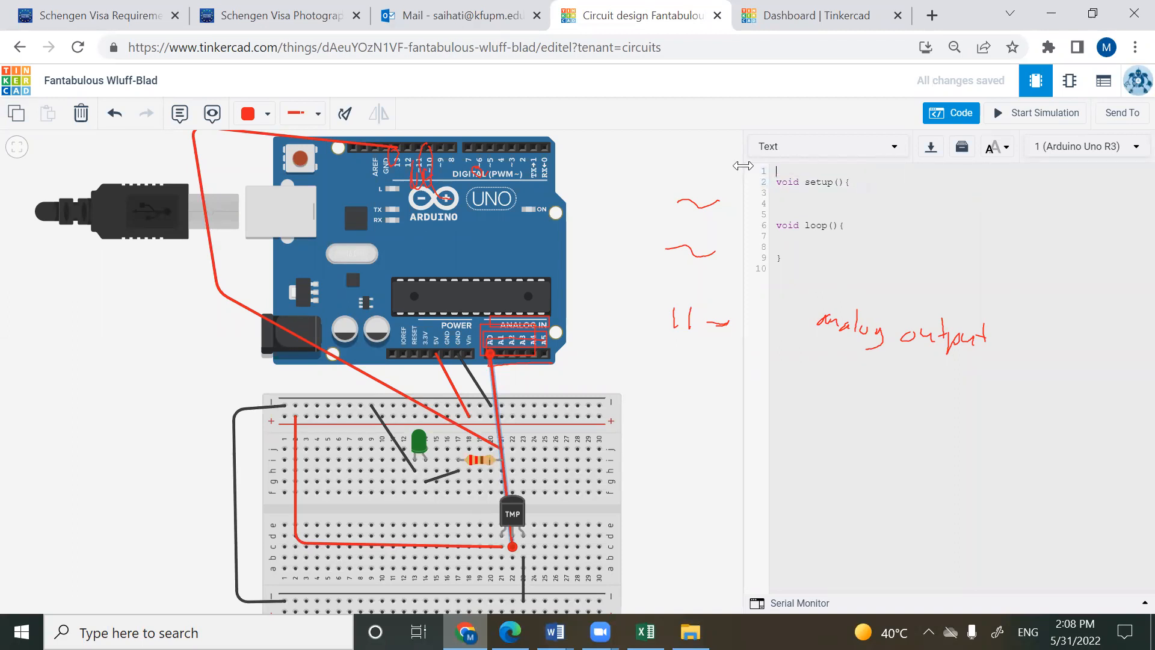
left_click(765, 248)
left_click_drag(103, 315, 31, 411)
left_click_drag(111, 379, 65, 417)
key("ctrl+z")
key("ctrl+z")
key("ctrl+z")
key("ctrl+z")
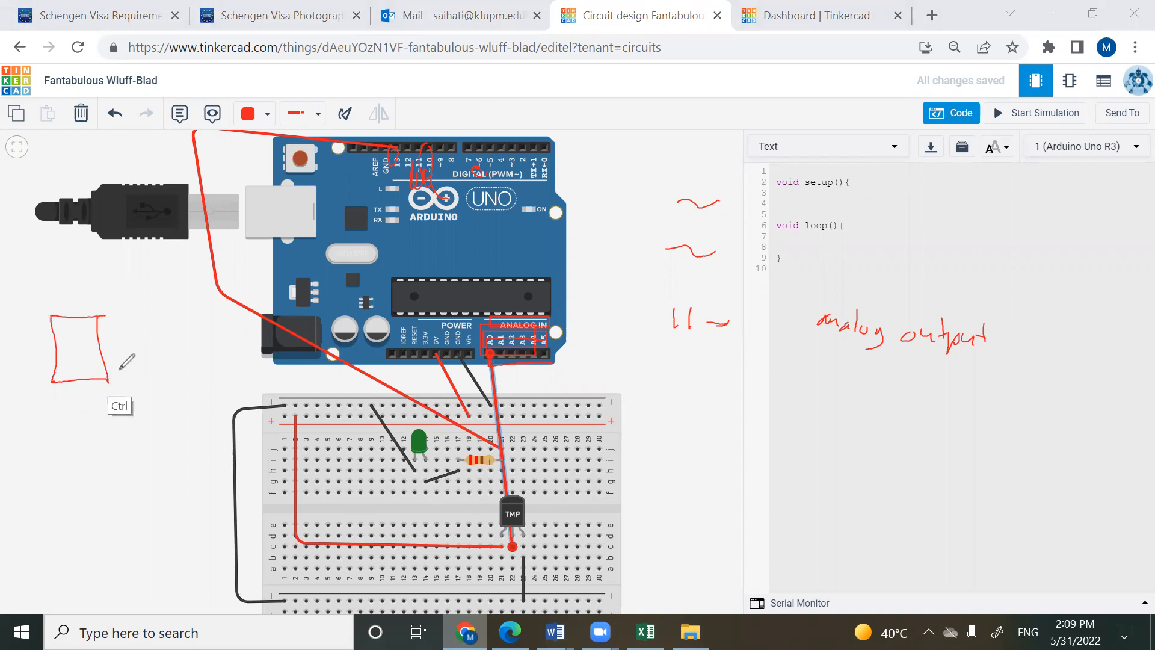
- Sketch a laptop in red ink beside the Arduino, with a curved cable joining it to the USB plug
mouse_move(105, 355)
left_mouse_down()
mouse_move(54, 407)
mouse_move(106, 356)
left_mouse_up()
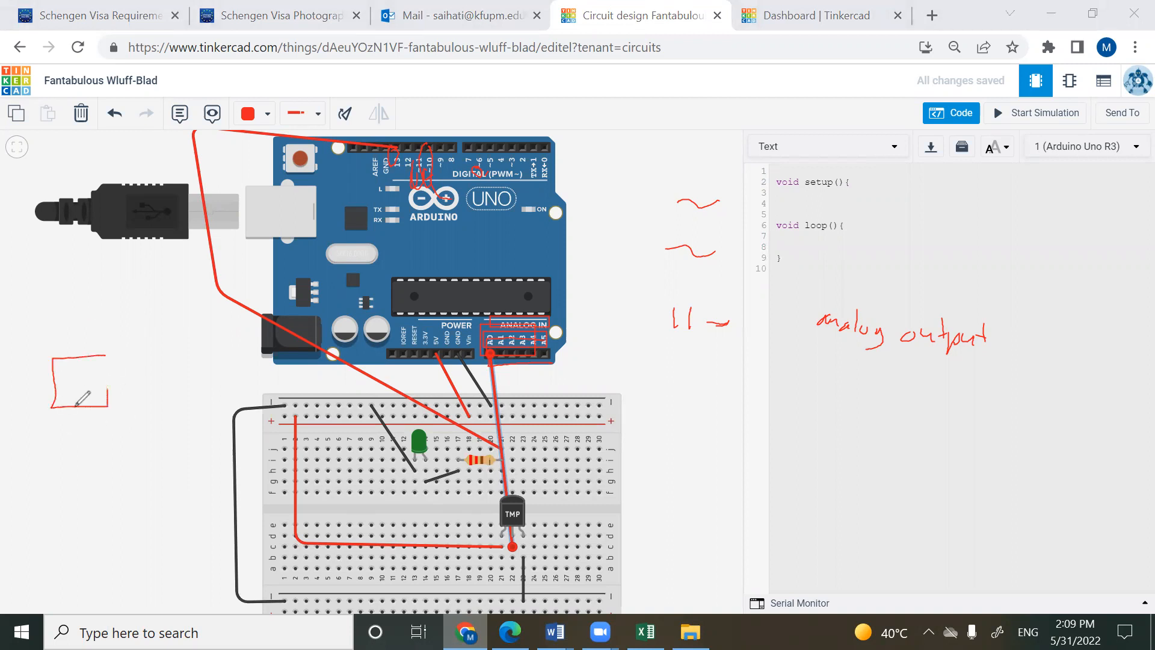
left_click_drag(55, 402, 28, 429)
mouse_move(107, 408)
left_mouse_down()
mouse_move(83, 430)
mouse_move(31, 434)
mouse_move(27, 446)
mouse_move(102, 435)
mouse_move(106, 409)
left_mouse_up()
mouse_move(56, 203)
left_mouse_down()
mouse_move(33, 222)
mouse_move(102, 322)
mouse_move(105, 424)
left_mouse_up()
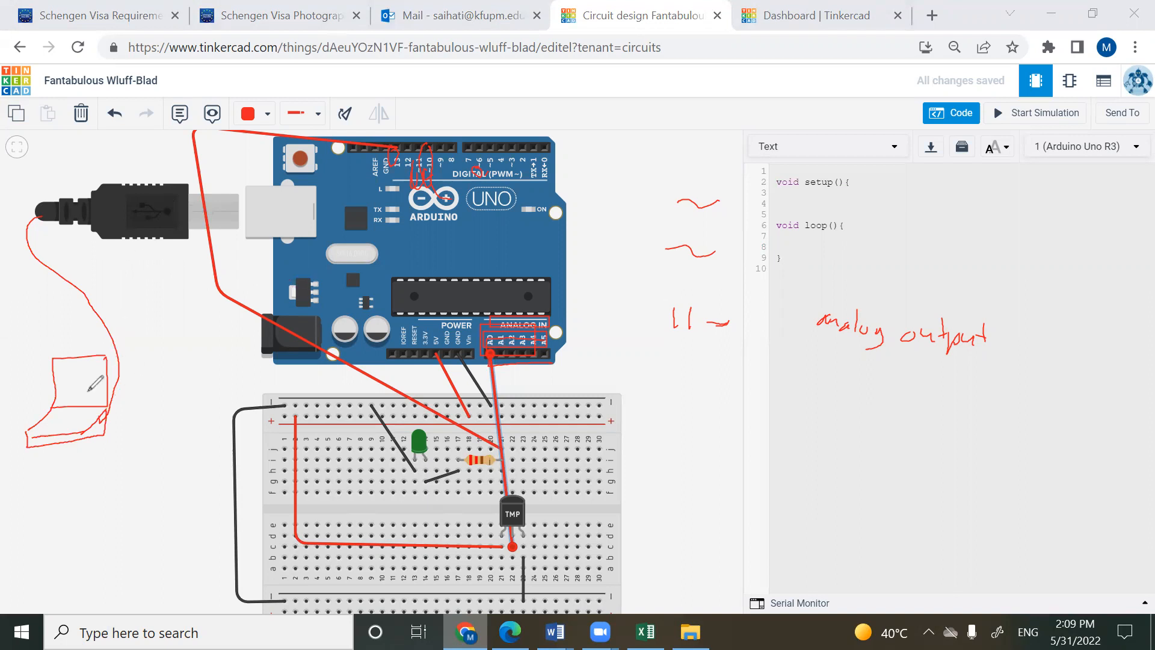
mouse_move(72, 375)
left_mouse_down()
mouse_move(56, 383)
mouse_move(93, 384)
mouse_move(72, 376)
mouse_move(23, 211)
mouse_move(229, 184)
mouse_move(423, 269)
mouse_move(393, 283)
left_mouse_up()
left_click_drag(131, 287, 24, 340)
left_click_drag(15, 293, 177, 307)
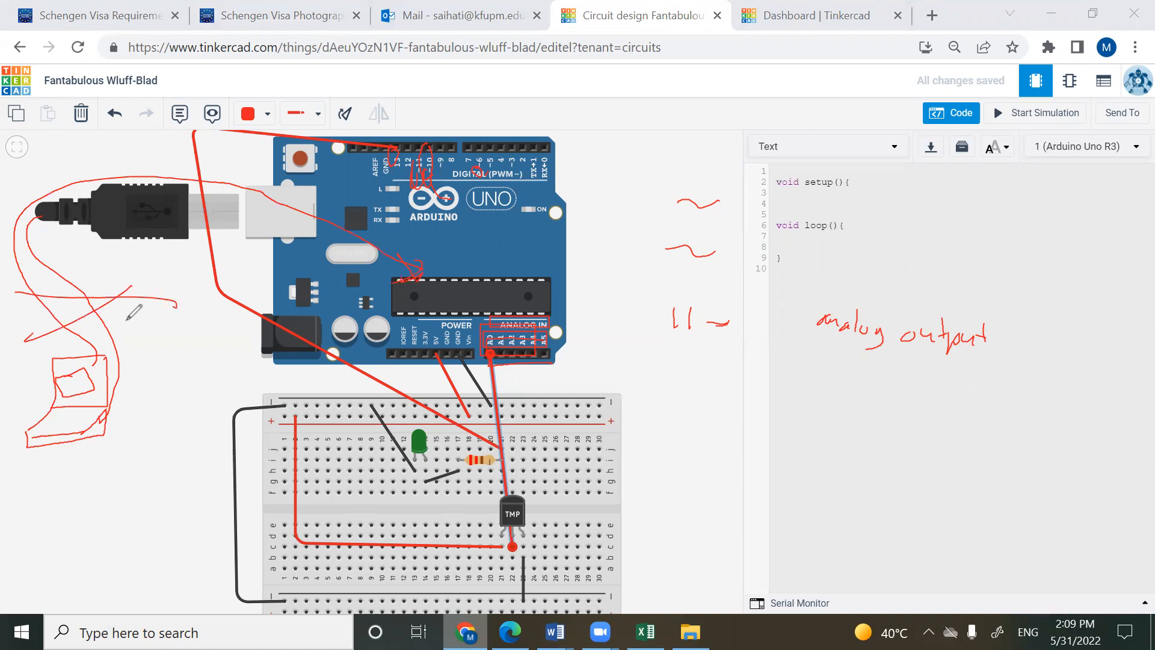
key("ctrl+z")
key("ctrl+z")
key("ctrl+z")
key("ctrl+z")
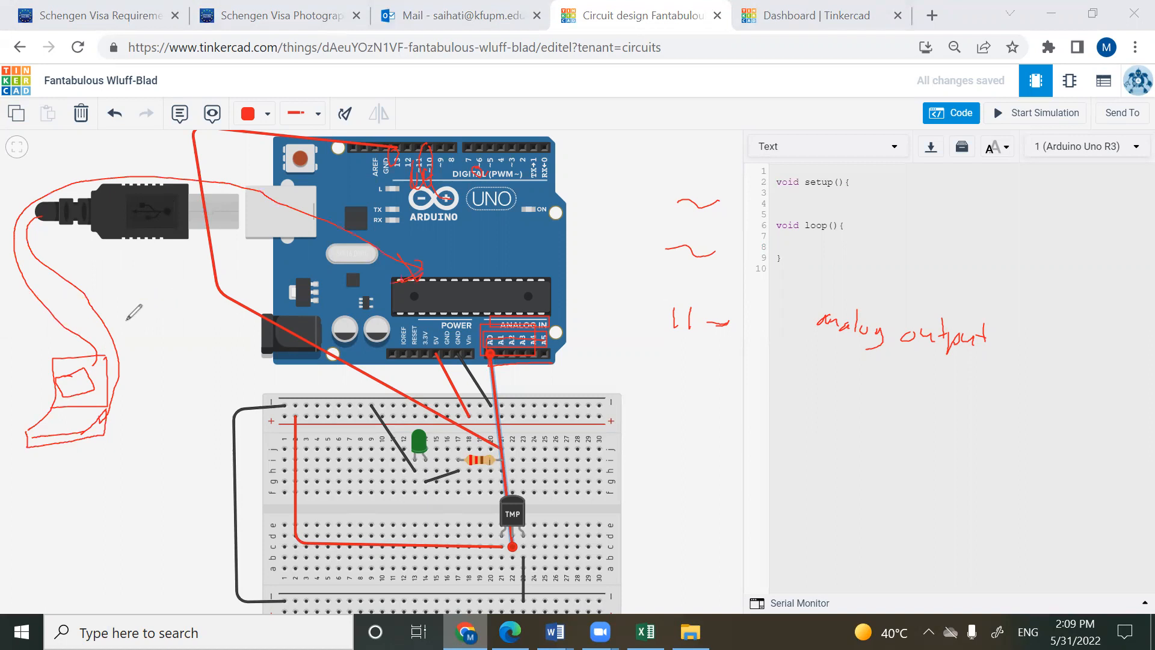
key("ctrl+z")
- In red ink, mark the temperature sensor and the Analog In area, box the laptop screen, and trace a data path from the USB plug
left_click_drag(518, 499, 503, 517)
left_click_drag(498, 303, 504, 308)
mouse_move(93, 364)
left_mouse_down()
mouse_move(72, 363)
mouse_move(84, 383)
mouse_move(94, 364)
mouse_move(98, 388)
mouse_move(74, 385)
left_mouse_up()
mouse_move(121, 215)
left_mouse_down()
mouse_move(73, 218)
mouse_move(68, 319)
left_mouse_up()
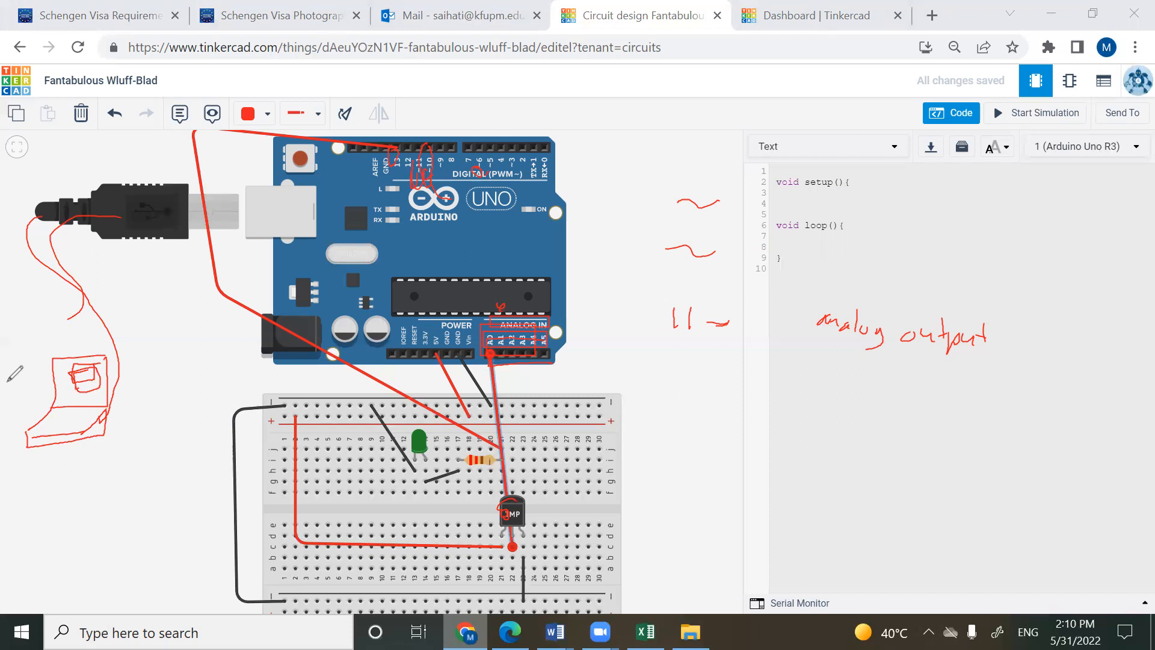
- Add the statement Serial.begin(9600); inside setup()
left_click(794, 199)
type("pinMo")
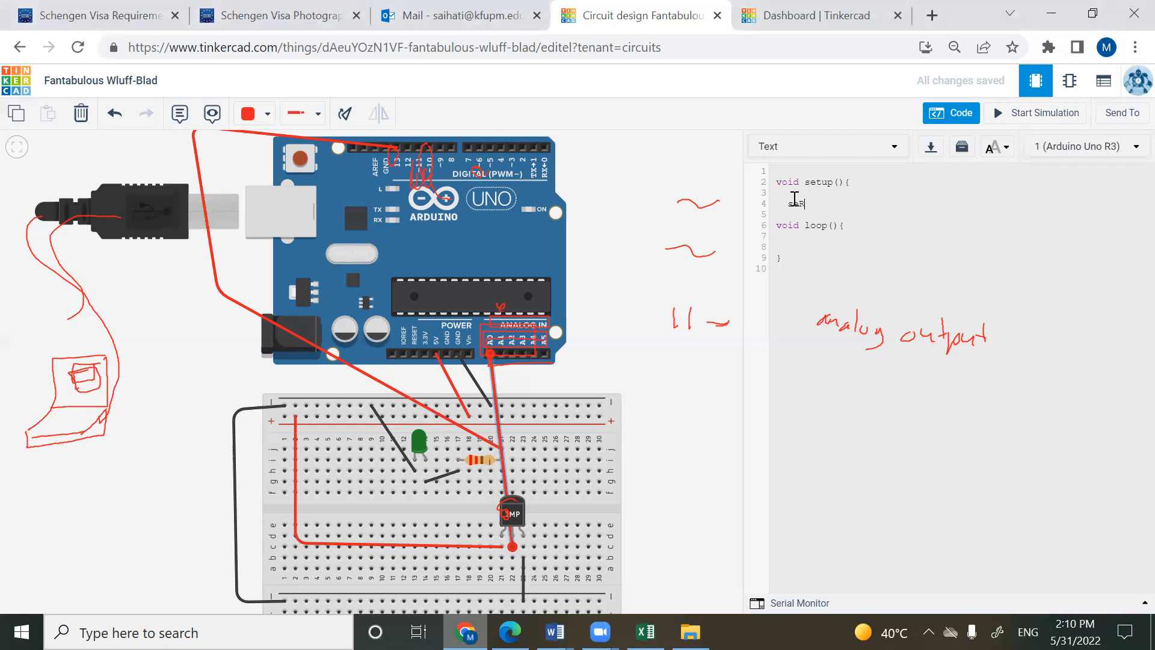
key("BackSpace")
key("BackSpace")
key("BackSpace")
key("BackSpace")
key("BackSpace")
type("Serial.begin(9600);")
- In red ink, trace another path from the USB plug to the laptop screen, circle Serial and mark begin in the code
mouse_move(65, 240)
left_mouse_down()
mouse_move(110, 307)
mouse_move(103, 362)
mouse_move(78, 406)
left_mouse_up()
left_click_drag(104, 360, 83, 388)
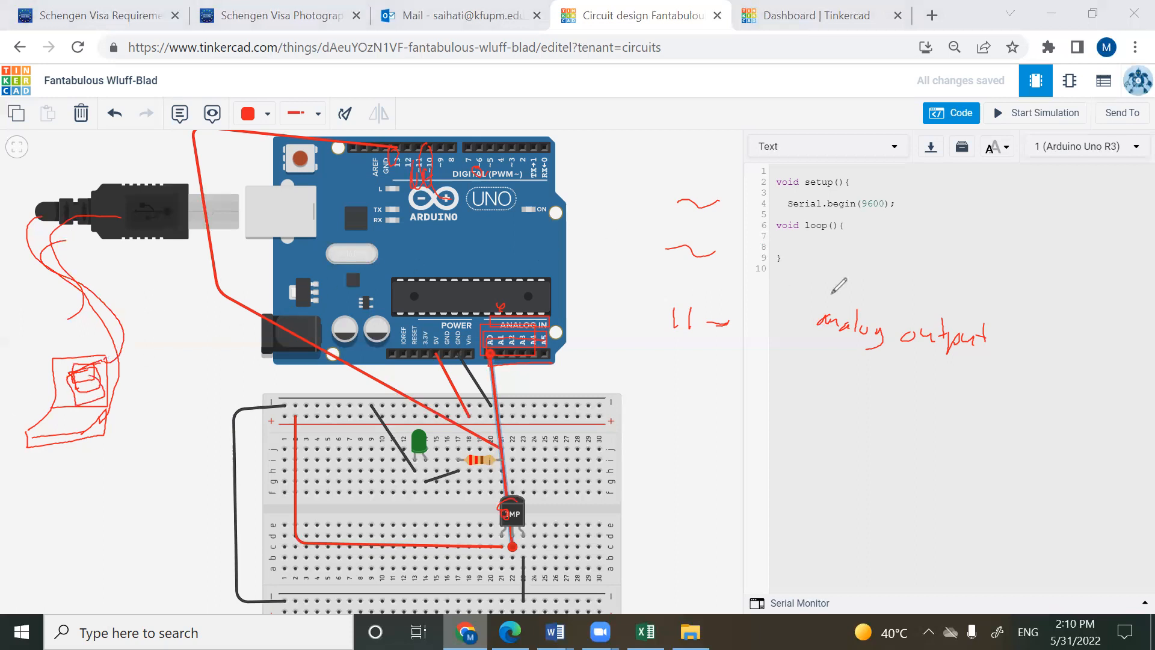
left_click(825, 214)
left_click_drag(788, 214, 816, 213)
mouse_move(823, 200)
left_mouse_down()
mouse_move(790, 213)
mouse_move(853, 200)
left_mouse_up()
- Add the statement read_val = analogRead(A0); inside loop()
left_click(881, 224)
type("a")
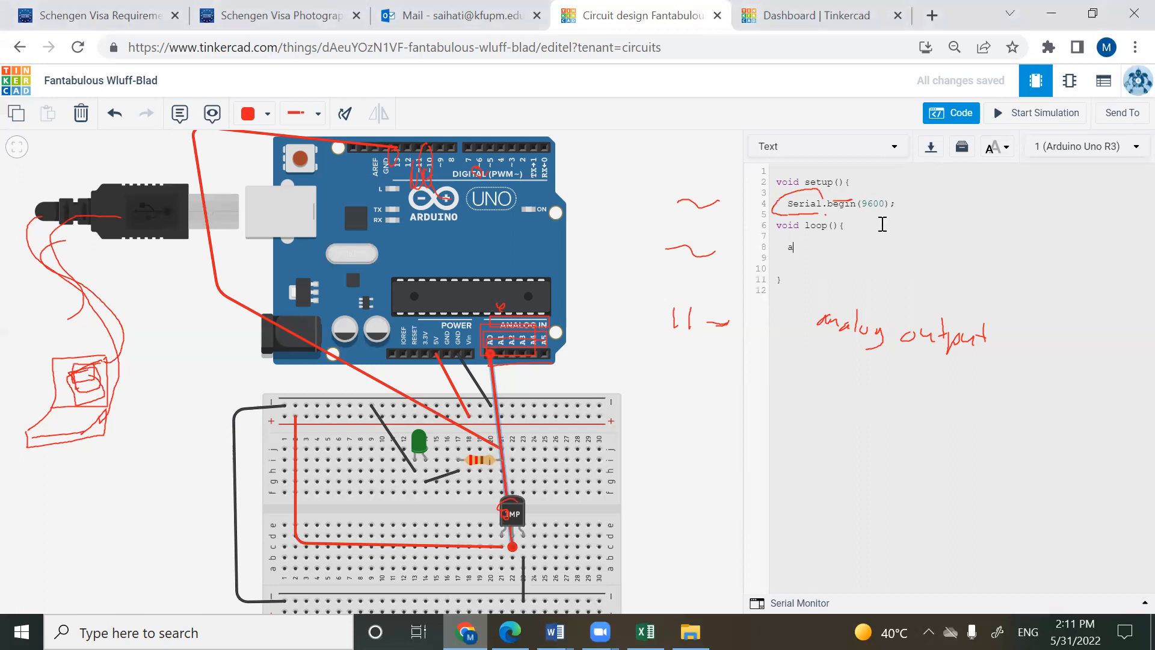
type("nalogRrea")
key("BackSpace")
key("BackSpace")
key("BackSpace")
type("re")
key("BackSpace")
key("BackSpace")
type("ead")
type("A0;value")
key("BackSpace")
key("BackSpace")
key("BackSpace")
key("BackSpace")
key("BackSpace")
type("read_val =")
- Declare int read_val; on the first line above setup()
left_click(813, 170)
key("Return")
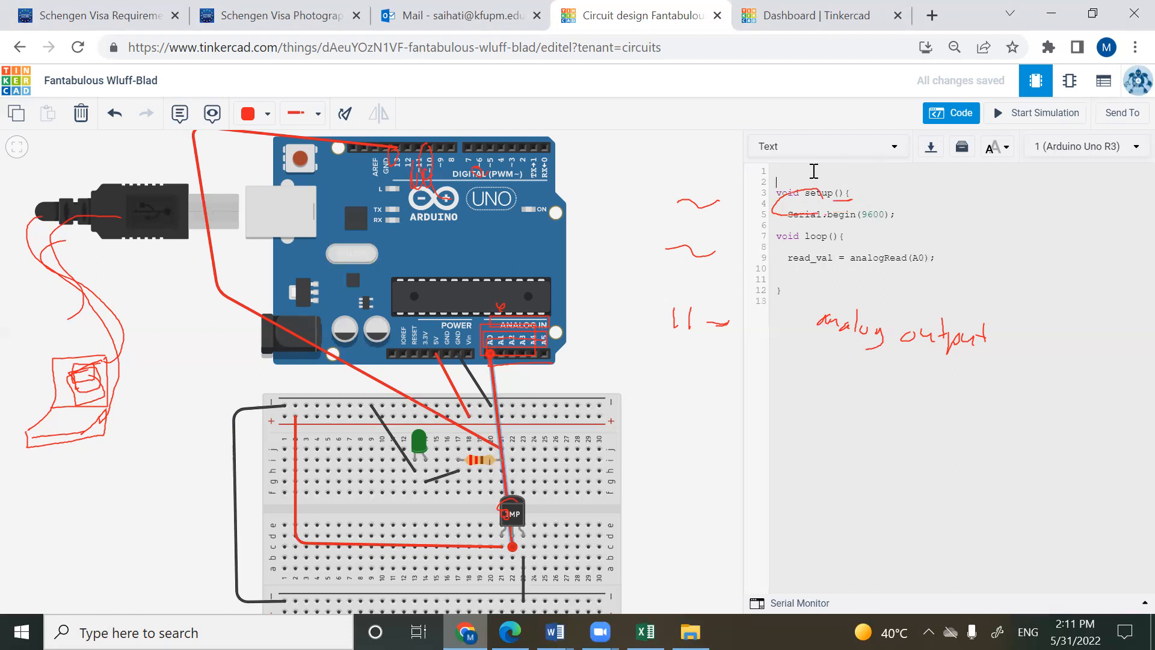
type("int read_val;")
- Draw a red arrow at the temperature sensor and write 'Voltage' beside its A0 wire
left_click_drag(552, 491, 548, 511)
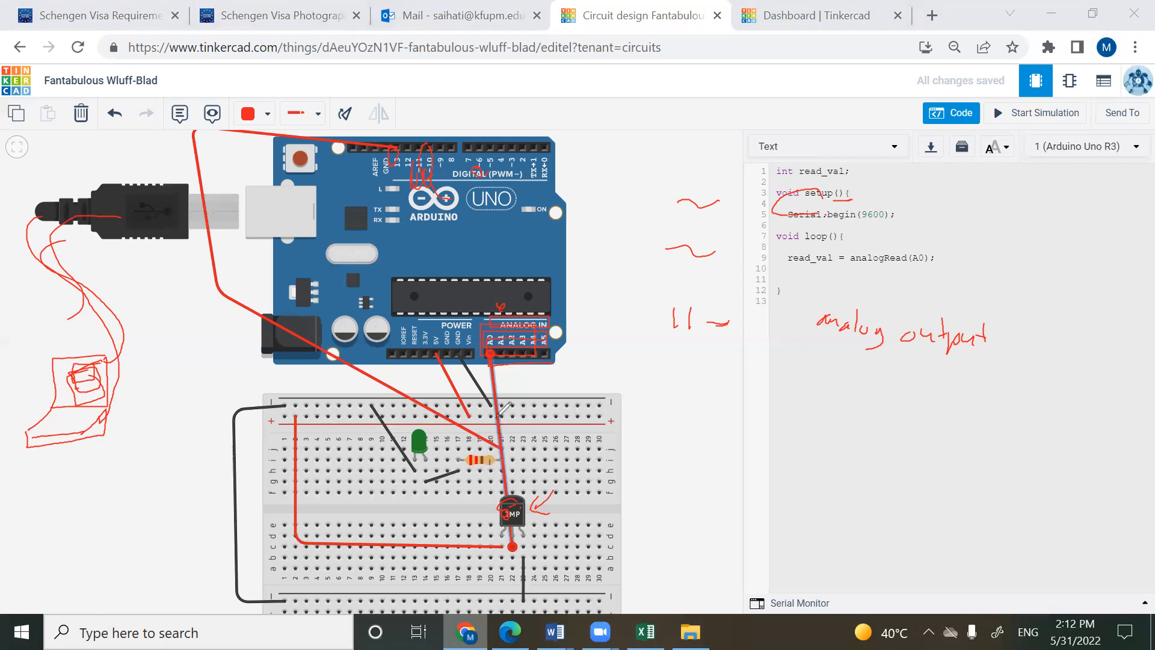
mouse_move(501, 417)
left_mouse_down()
mouse_move(505, 448)
mouse_move(556, 405)
mouse_move(566, 424)
mouse_move(599, 437)
left_mouse_up()
left_click_drag(582, 449, 601, 438)
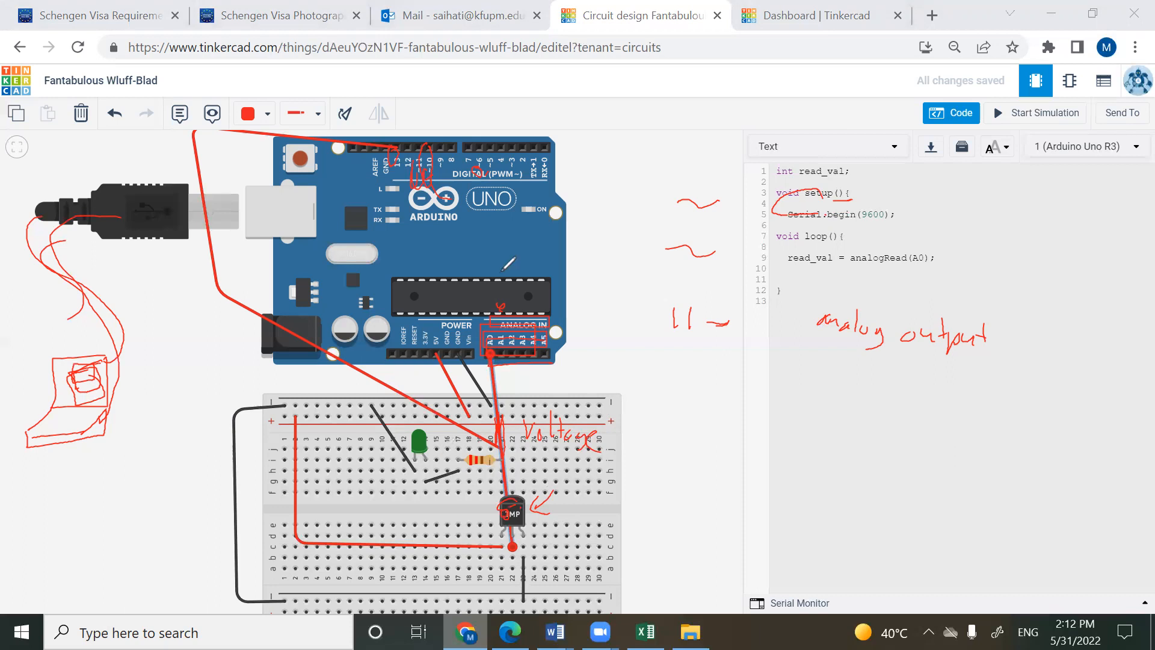
- Write '0 → 1023' and '2^10 -1' in red ink, circle 1023, and mark read_val with an arrow from analogRead
left_click_drag(691, 427, 784, 445)
mouse_move(800, 432)
left_mouse_down()
mouse_move(829, 444)
mouse_move(793, 521)
mouse_move(806, 499)
mouse_move(823, 519)
left_mouse_up()
left_click_drag(830, 510, 832, 522)
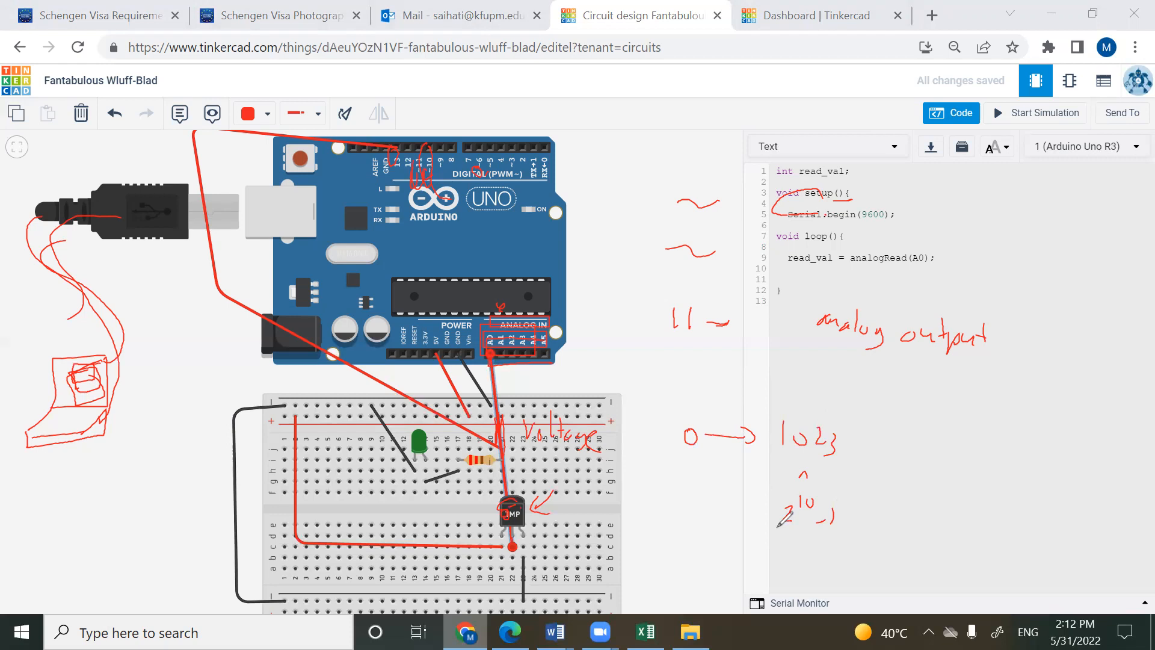
mouse_move(851, 419)
left_mouse_down()
mouse_move(753, 442)
mouse_move(857, 424)
left_mouse_up()
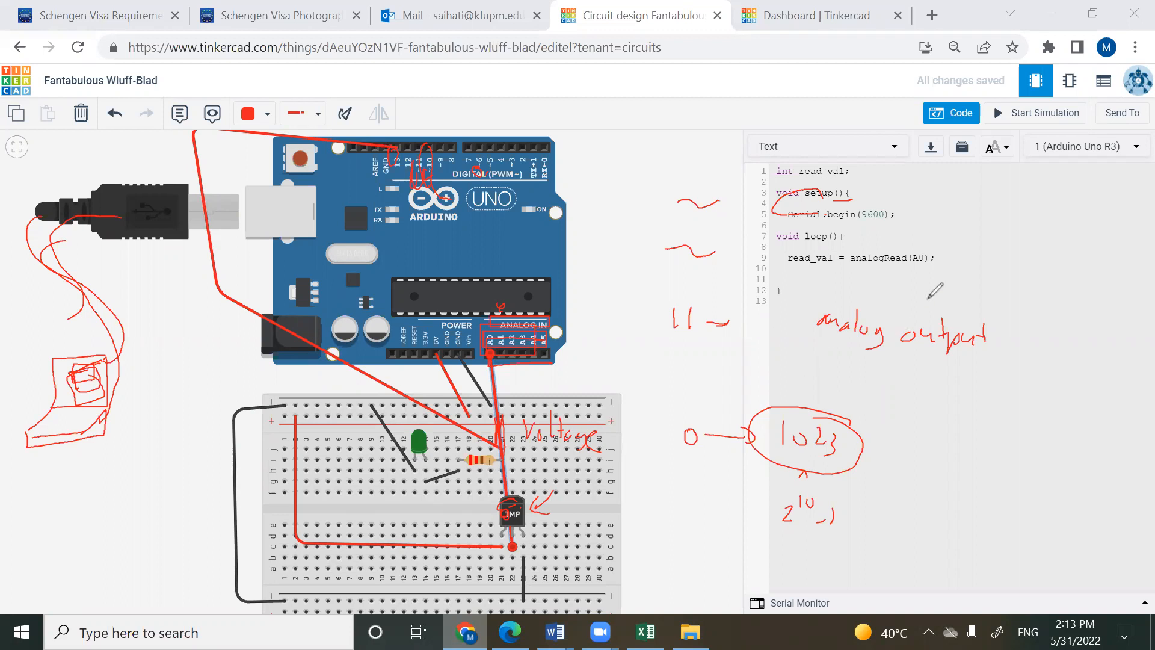
mouse_move(866, 252)
left_mouse_down()
mouse_move(819, 246)
mouse_move(828, 275)
mouse_move(851, 272)
left_mouse_up()
- Add Serial.print(read_val); and delay(500); after the analogRead line in loop()
left_click(984, 254)
key("Return")
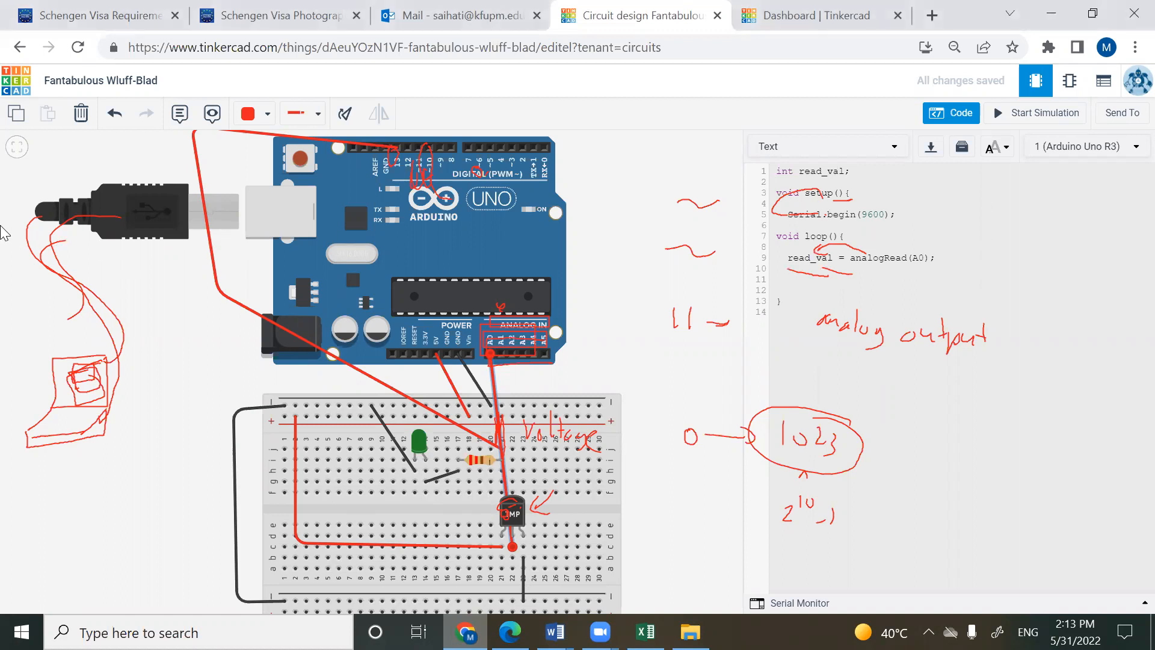
type("Serial.print(read_val);   ")
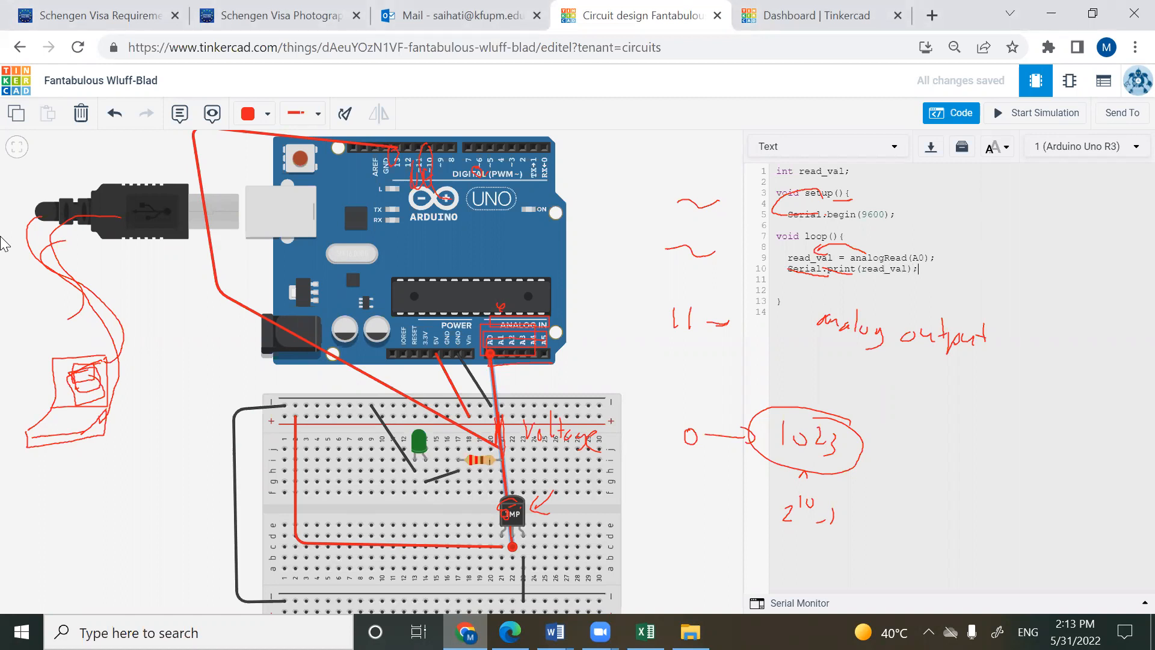
type("delay(")
type("500);")
- Close setup() with a brace after the Serial.begin line and run the simulation
left_click(1011, 115)
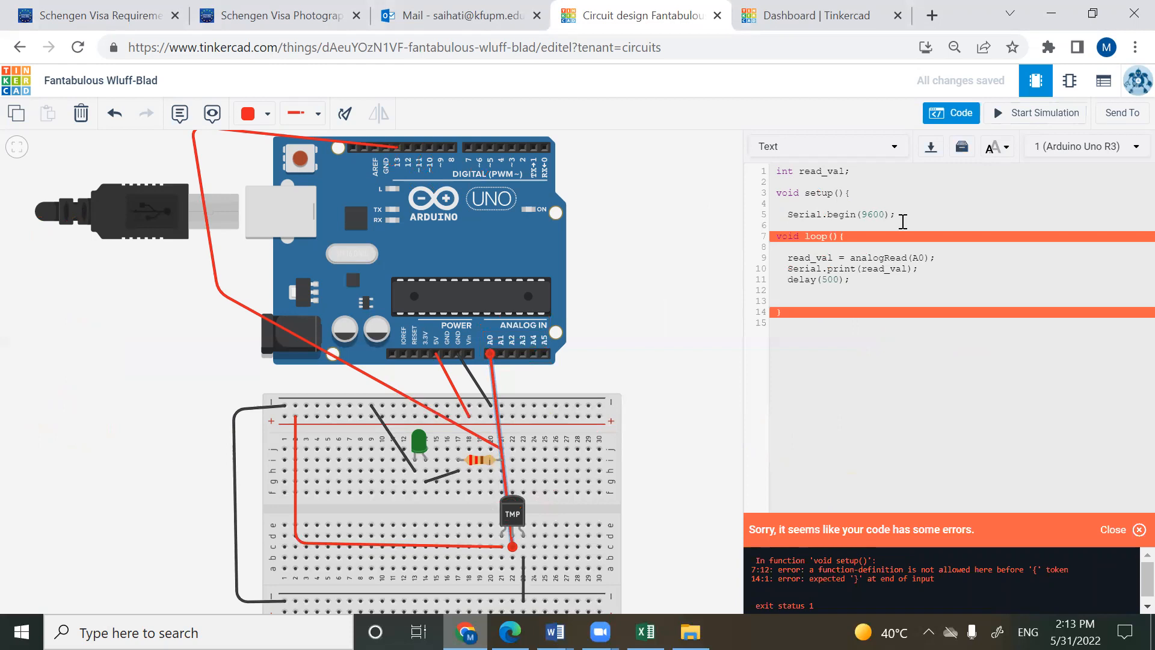
type("}")
left_click(1028, 112)
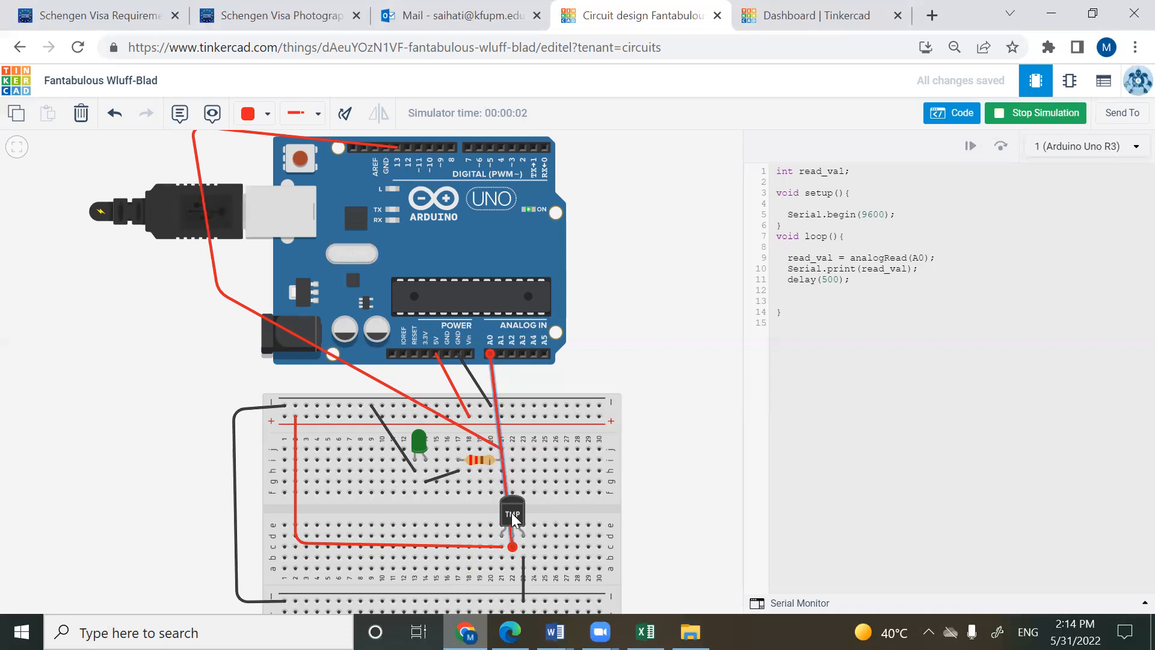
- Set the TMP36 sensor's temperature to 20°C in the running simulation and open the Serial Monitor
left_click_drag(628, 492, 576, 523)
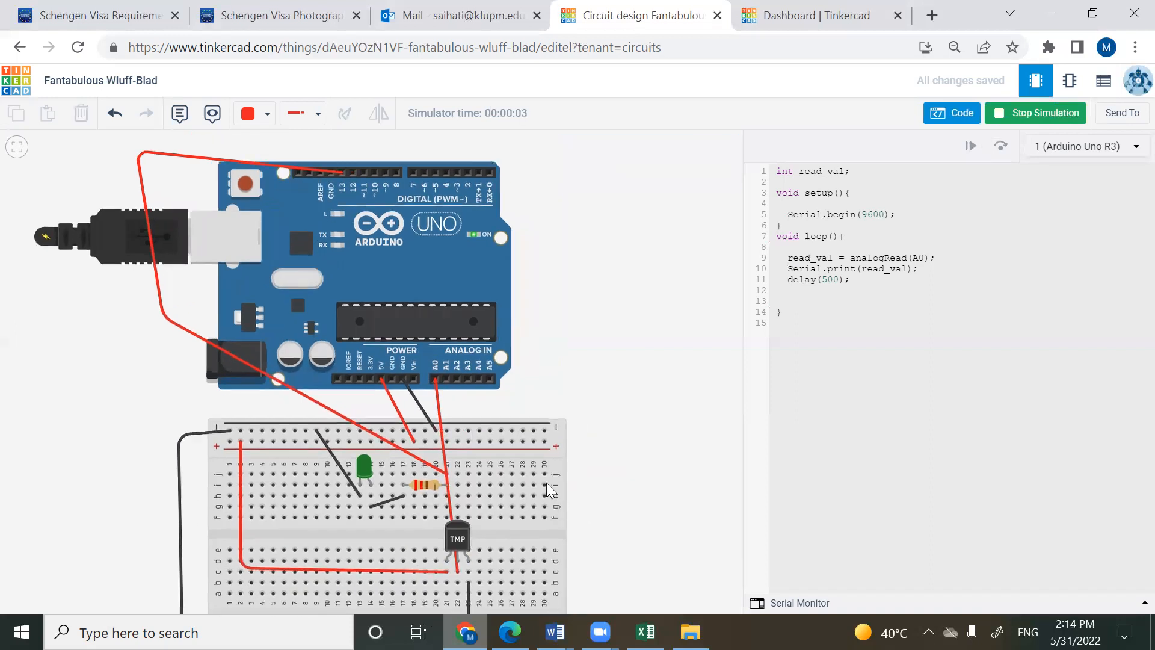
left_click_drag(546, 483, 451, 391)
scroll(517, 437, "up", 2)
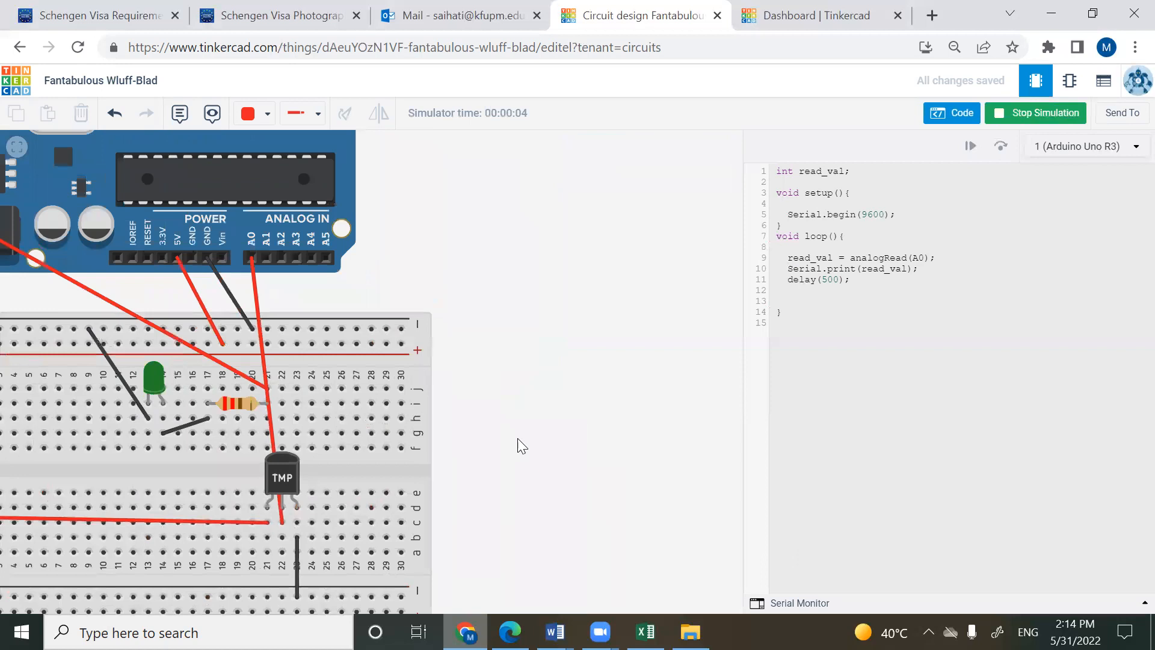
scroll(518, 437, "up", 2)
left_click_drag(544, 415, 680, 385)
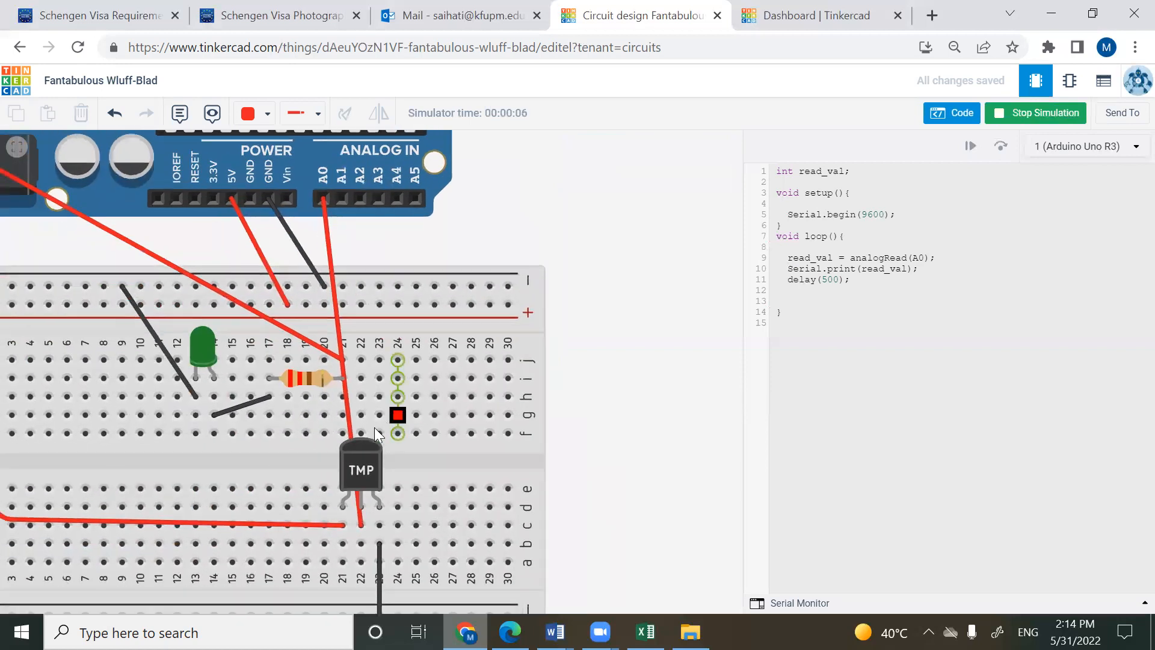
left_click(367, 445)
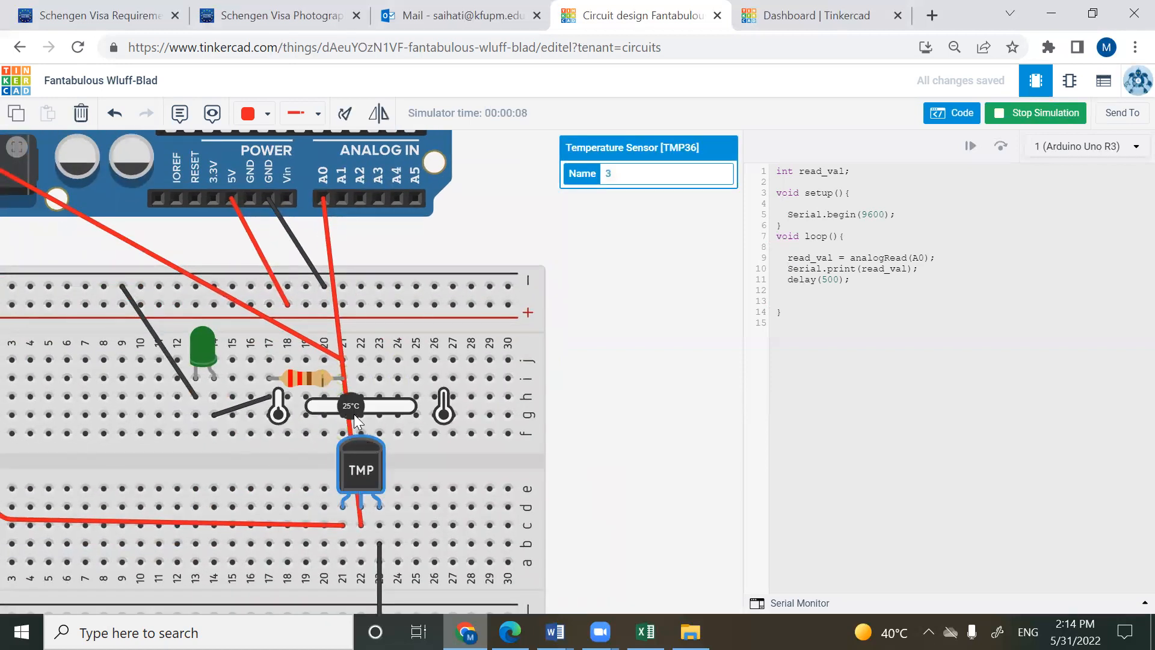
left_click_drag(331, 410, 357, 415)
left_click_drag(357, 415, 350, 411)
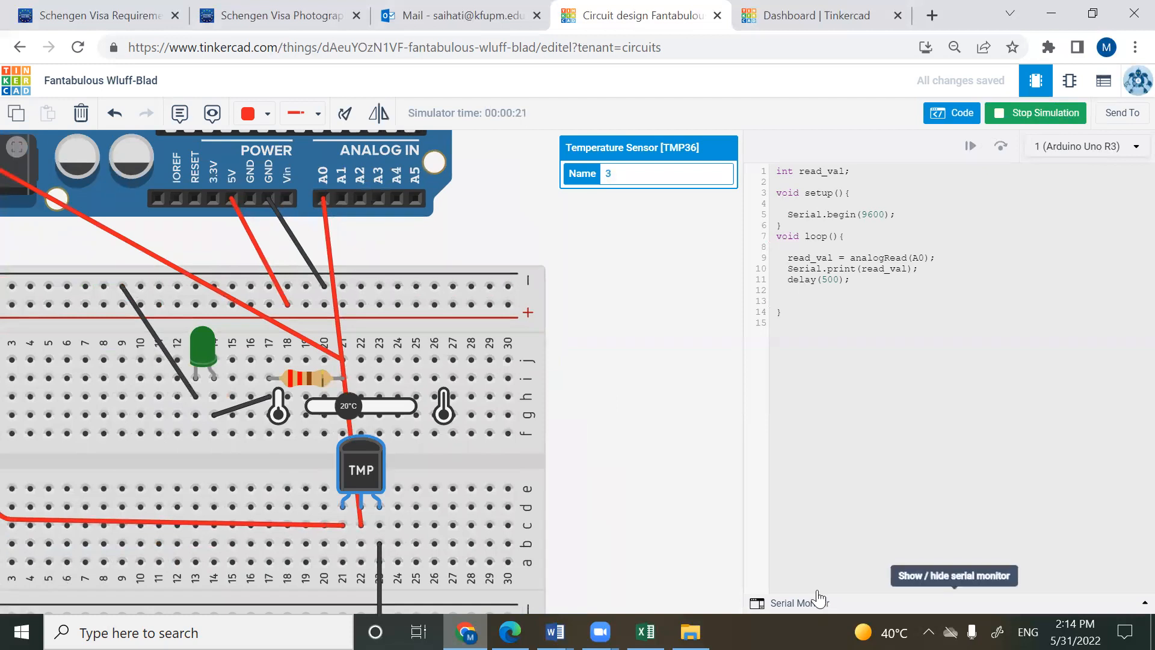
left_click(809, 614)
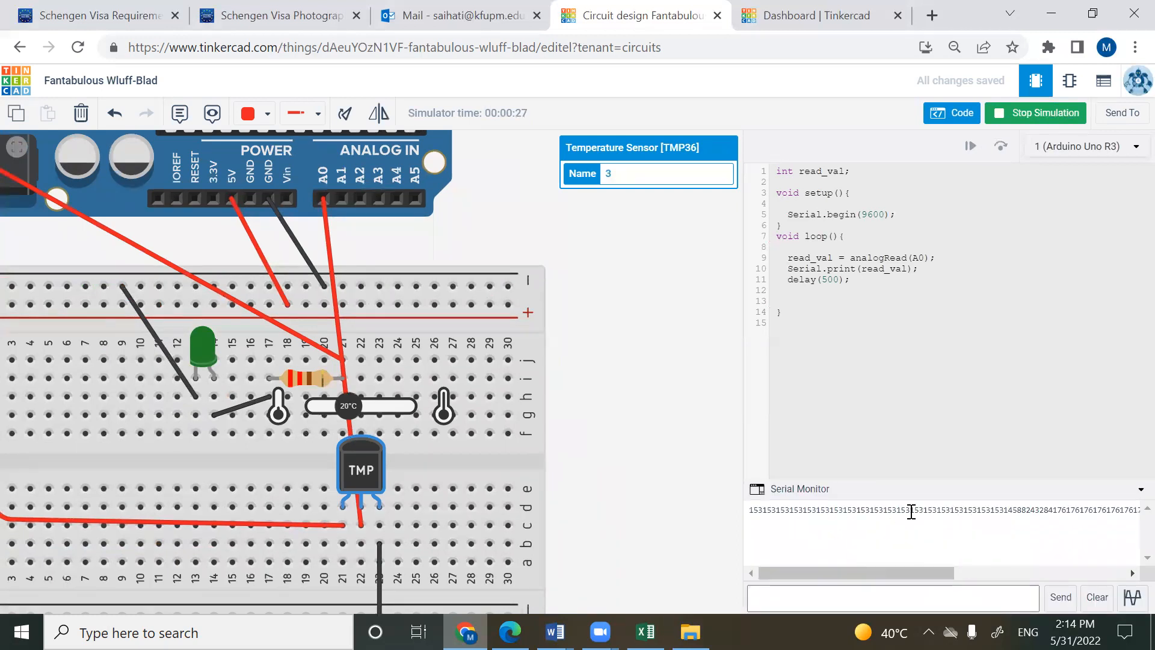
- Stop the simulation, change Serial.print to Serial.println for read_val, and run it again
left_click(1009, 114)
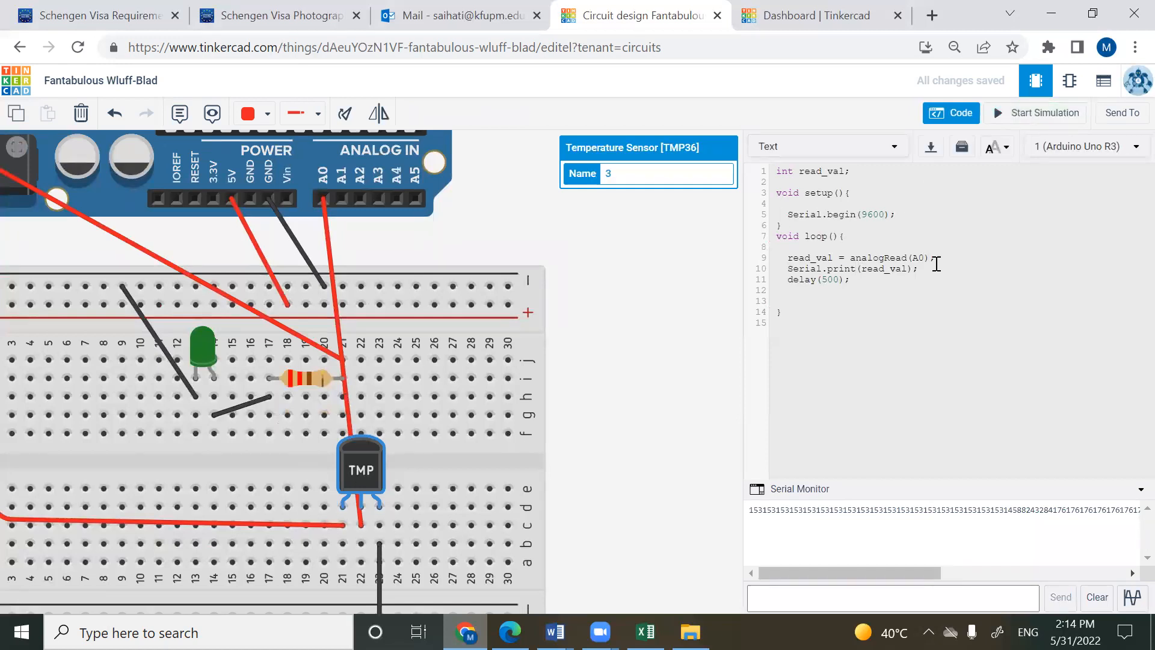
type("ln")
left_click(1023, 124)
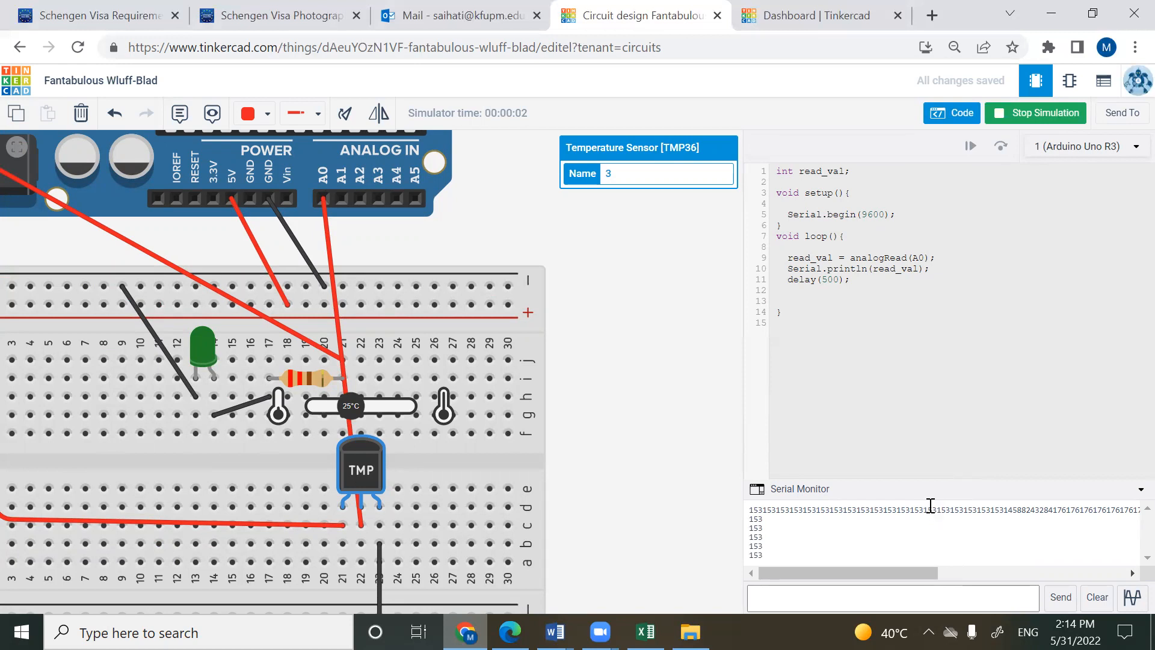
- Enlarge the Serial Monitor and switch the sensor's temperature between -40°C and 125°C, ending at 125°C, to compare the readings
left_click_drag(929, 479, 940, 334)
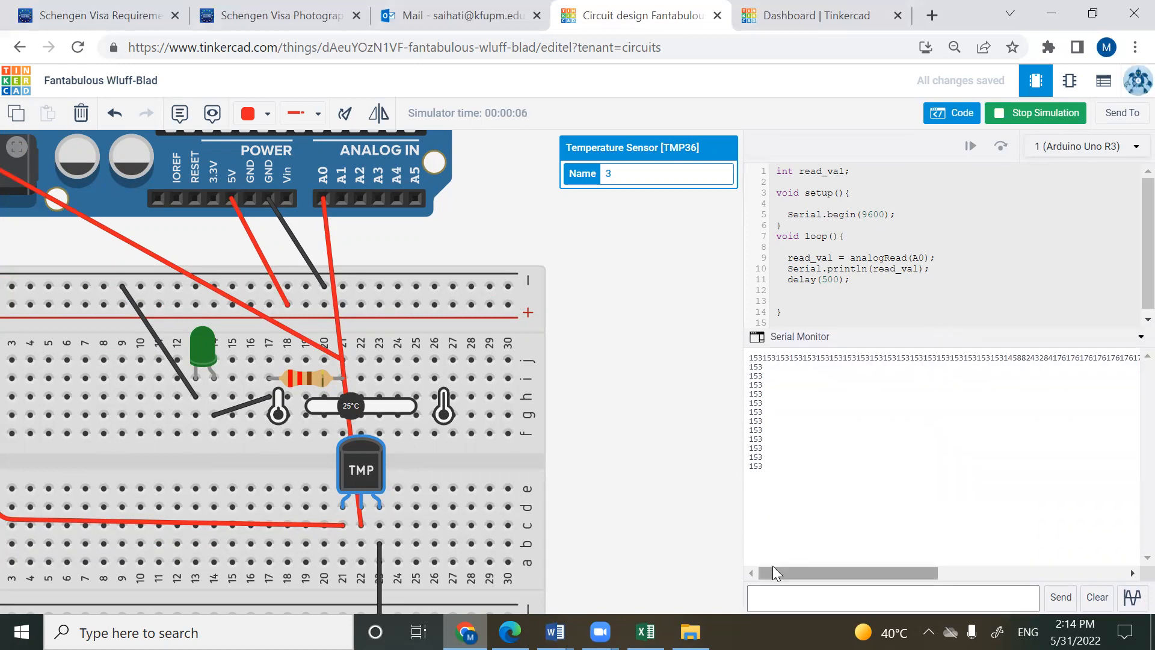
left_click_drag(351, 409, 326, 409)
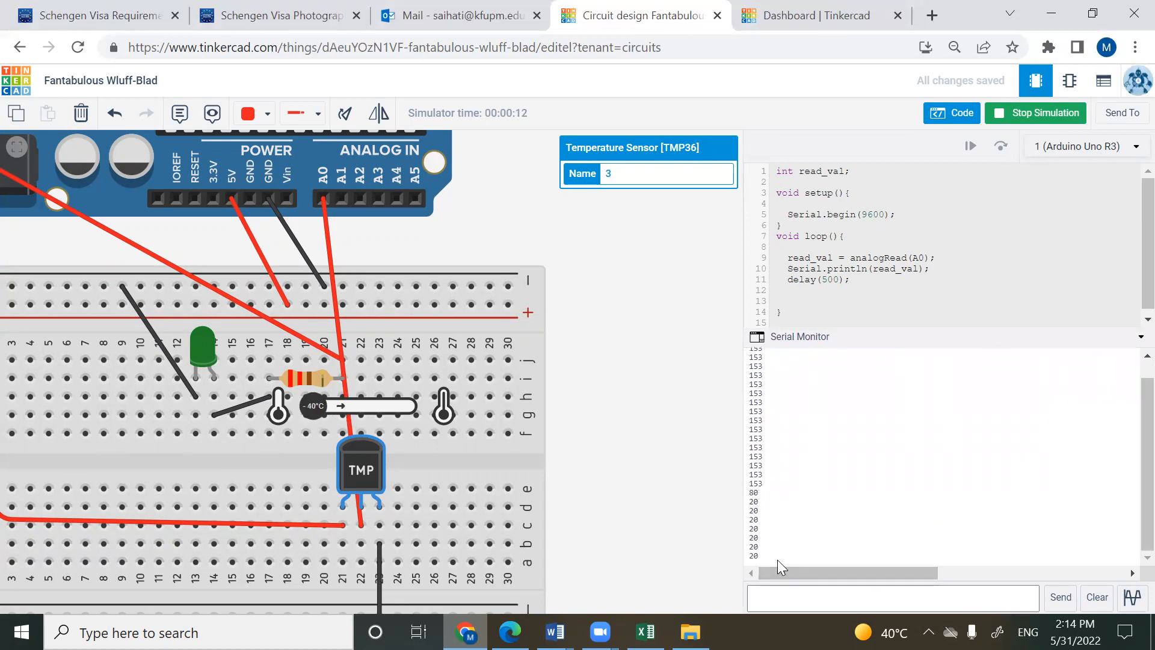
left_click_drag(318, 415, 437, 409)
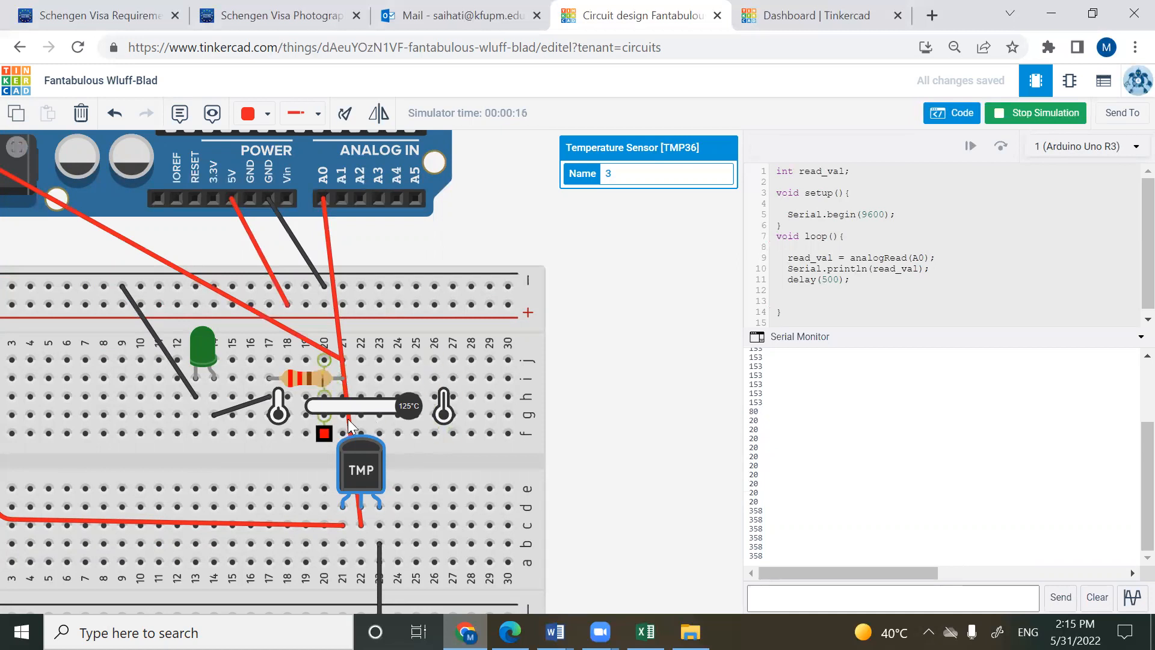
left_click_drag(407, 412, 295, 411)
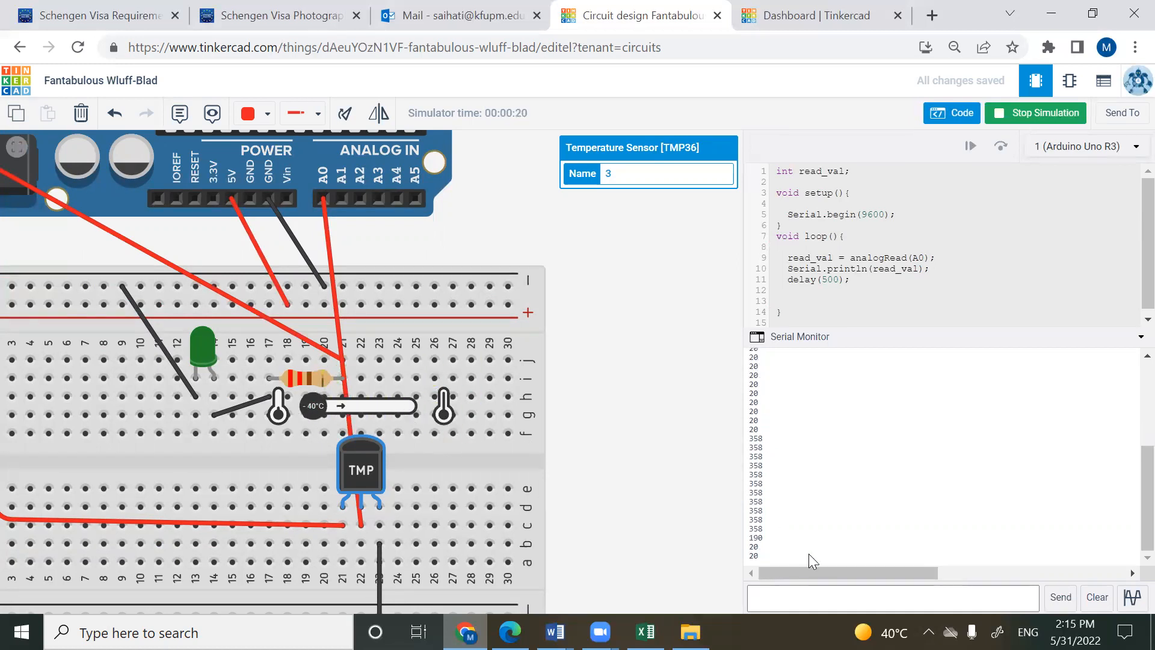
left_click_drag(310, 416, 435, 401)
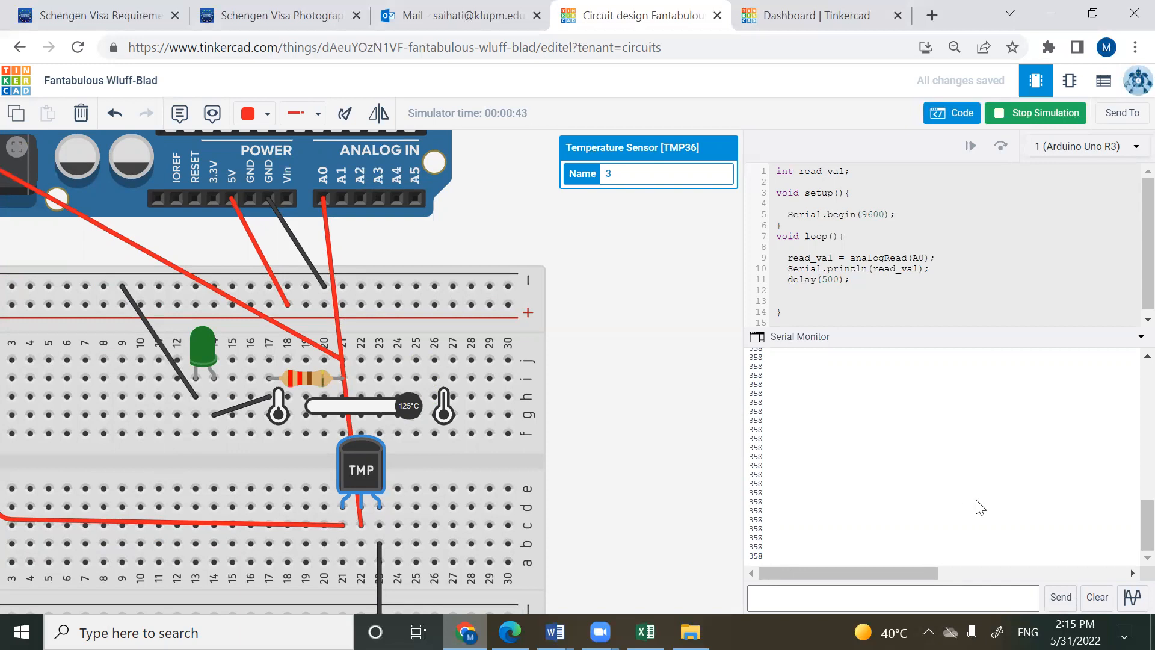
- Stop the simulation and declare float temp; on the line below int read_val
left_click(968, 278)
left_click(962, 268)
left_click(1030, 114)
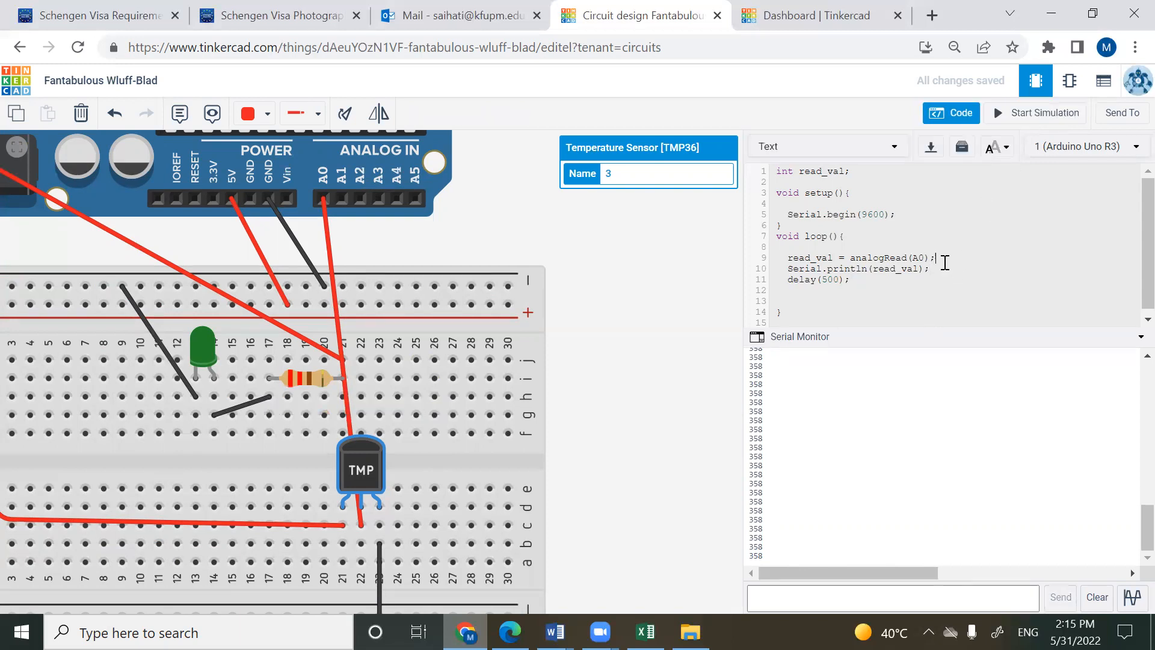
key("Return")
type("float temp;")
- Add the conversion line temp=read_val*5.0/1023.0 below the Serial.println statement in loop()
left_click(942, 269)
key("Return")
type("temp")
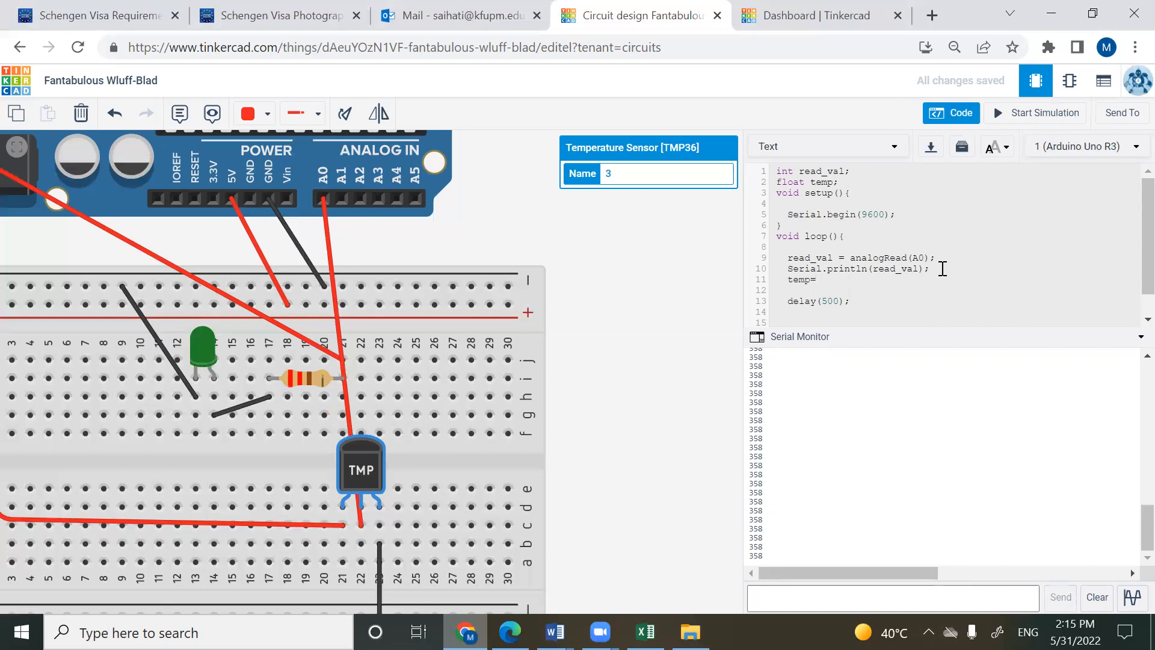
type("=read_val*5")
type(".0/1023.0")
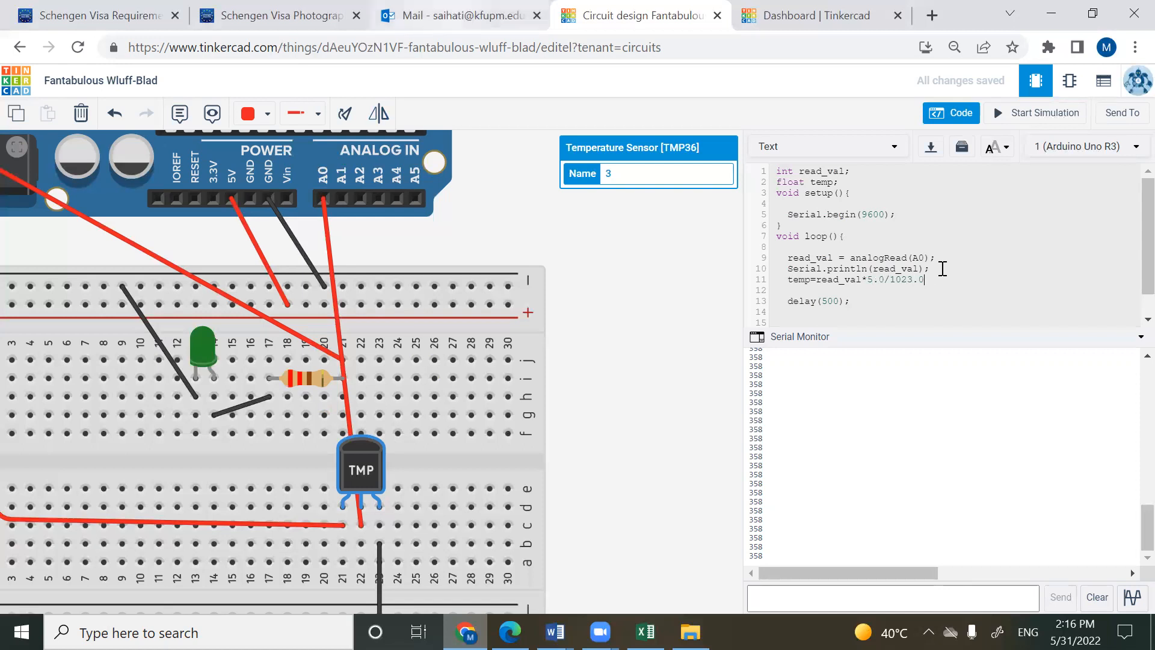
- Annotate the screen with 0 → 1023 mapped to 0V and 5V, and label the TMP36 sensor's range 0 to 5
mouse_move(646, 399)
left_mouse_down()
mouse_move(647, 422)
mouse_move(652, 408)
mouse_move(839, 426)
left_mouse_up()
left_click(800, 416)
left_click_drag(840, 418, 844, 432)
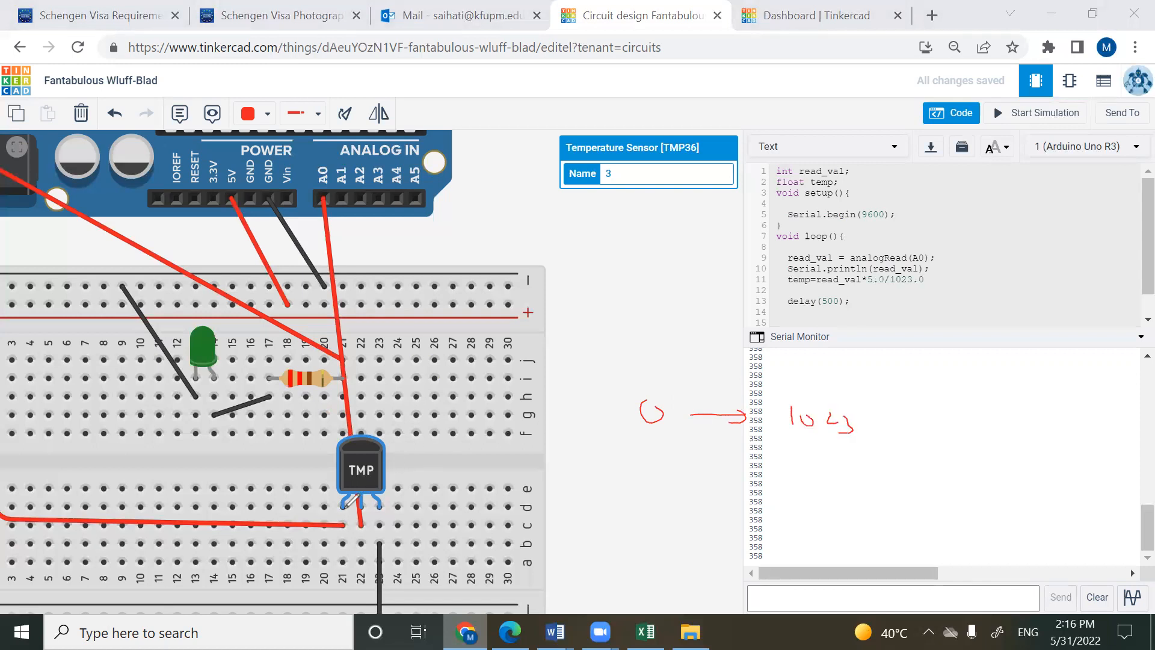
left_click_drag(341, 512, 274, 493)
left_click_drag(375, 508, 417, 505)
left_click_drag(416, 489, 446, 476)
left_click_drag(650, 439, 651, 452)
mouse_move(644, 447)
left_mouse_down()
mouse_move(651, 458)
mouse_move(662, 445)
left_mouse_up()
left_click_drag(630, 496, 676, 488)
mouse_move(809, 442)
left_mouse_down()
mouse_move(817, 484)
mouse_move(828, 475)
mouse_move(807, 514)
mouse_move(845, 494)
left_mouse_up()
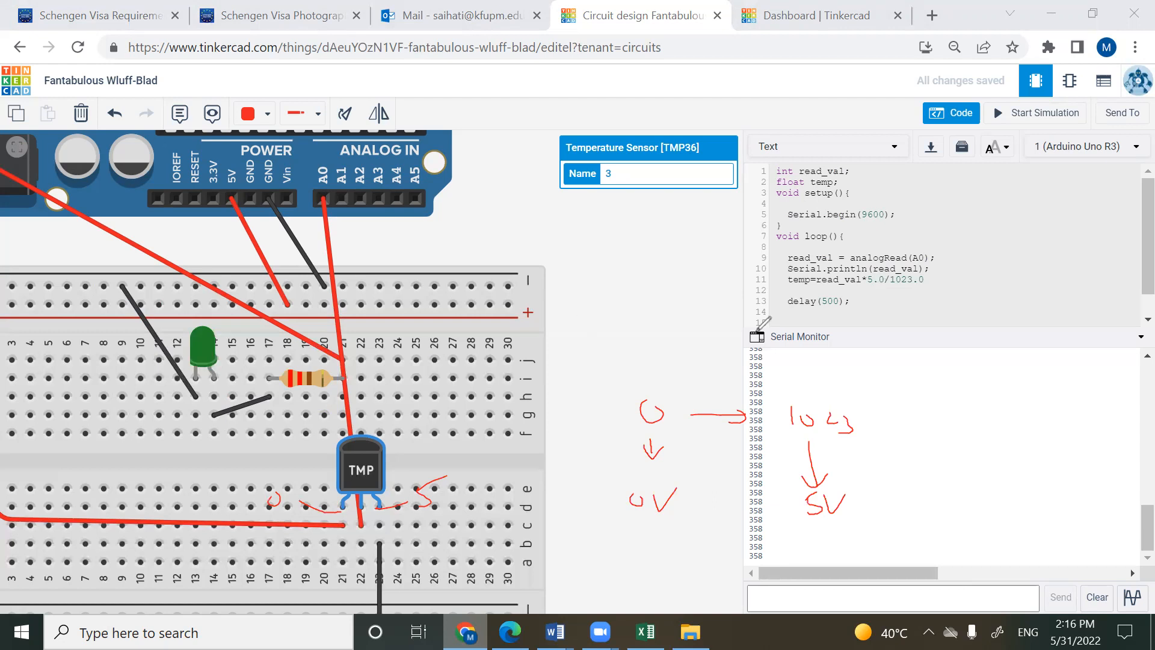
- Handwrite the division example 1/2 = 0.5 with the fraction circled, and 0 → 1 beneath it
mouse_move(956, 383)
left_mouse_down()
mouse_move(949, 392)
mouse_move(1001, 447)
left_mouse_up()
left_click_drag(970, 469, 987, 478)
left_click_drag(1011, 442, 1020, 441)
left_click_drag(1011, 450, 1017, 449)
mouse_move(986, 398)
left_mouse_down()
mouse_move(950, 481)
mouse_move(983, 502)
mouse_move(982, 395)
left_mouse_up()
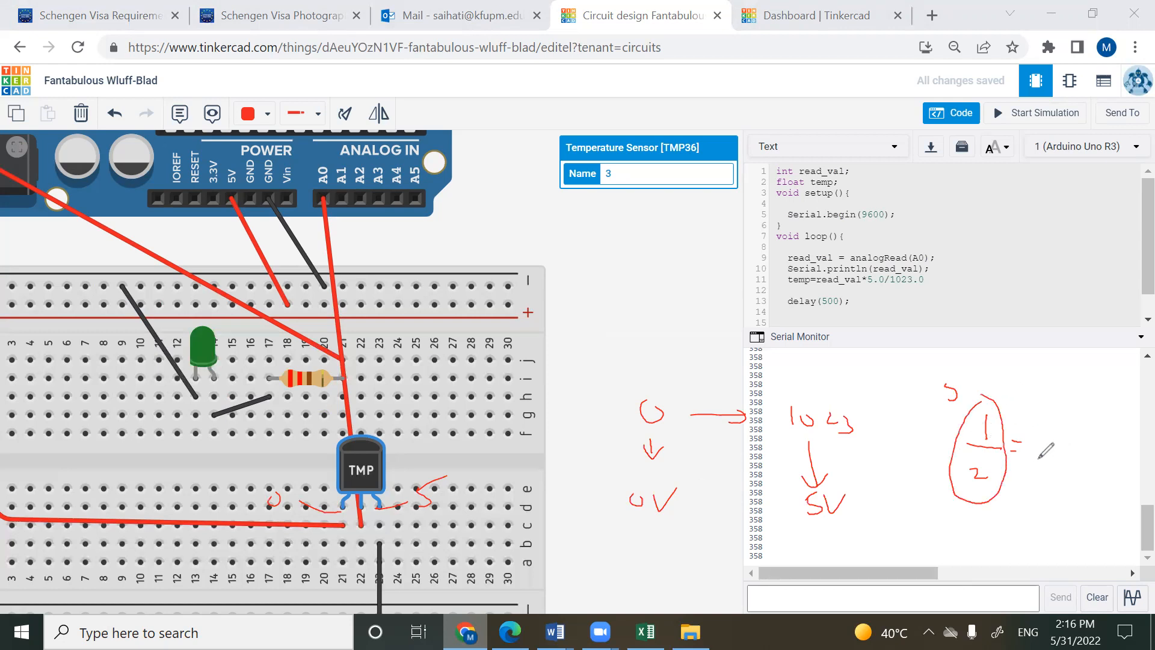
mouse_move(1039, 445)
left_mouse_down()
mouse_move(1059, 458)
mouse_move(1076, 433)
left_mouse_up()
left_click(1049, 453)
left_click_drag(1003, 514, 1052, 542)
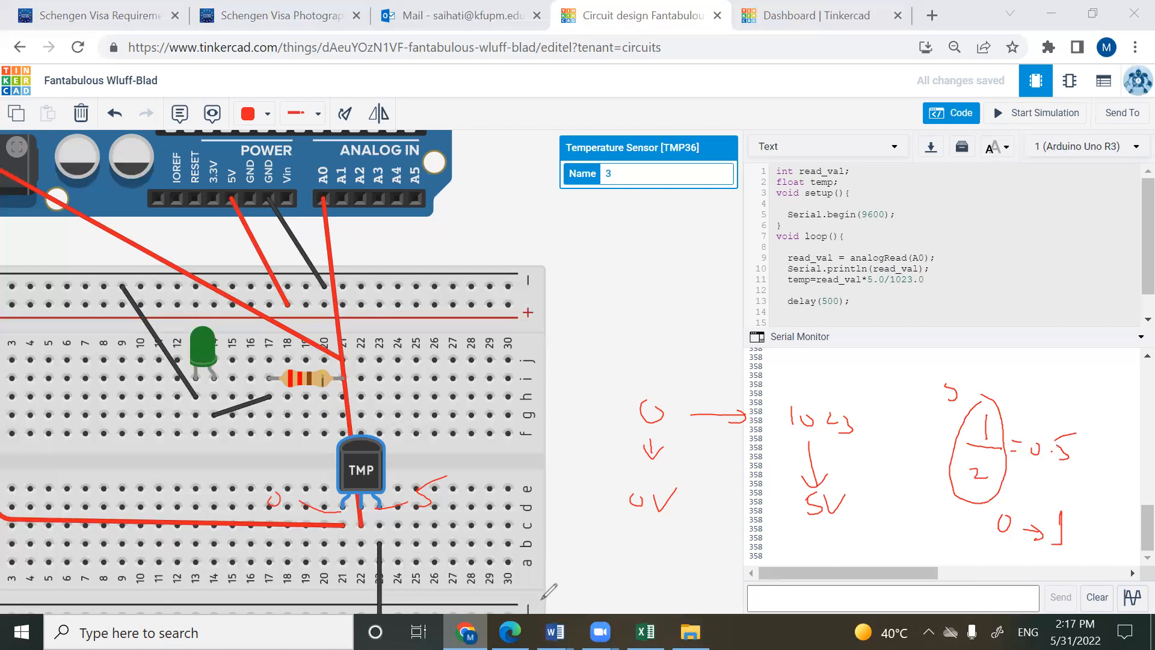
- Extend the handwritten example with 1/2 → a boxed 0 and turn the circled fraction into 1.0/2.0
left_click_drag(922, 501, 925, 523)
mouse_move(914, 529)
left_mouse_down()
mouse_move(929, 520)
mouse_move(927, 544)
left_mouse_up()
left_click_drag(942, 530, 955, 536)
left_click_drag(1004, 504, 1019, 507)
left_click_drag(1002, 434, 1001, 482)
left_click(993, 476)
left_click_drag(1037, 401, 1049, 422)
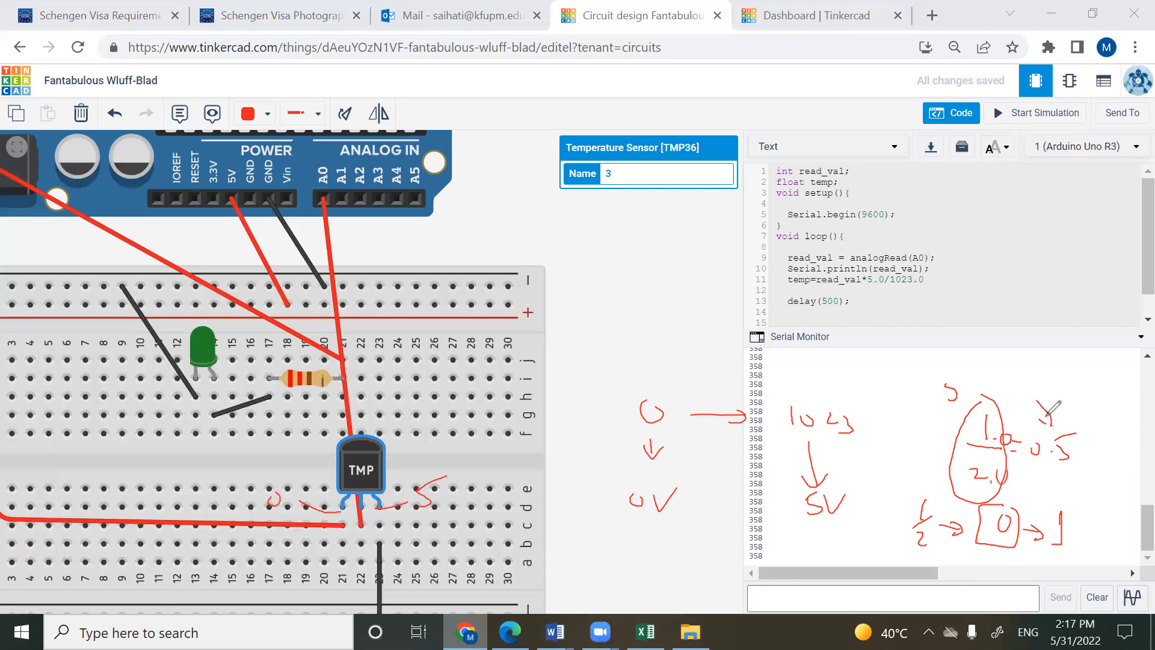
- Underline 1023.0 and the float keyword in the code, and clear all annotations from the screen
mouse_move(915, 291)
left_mouse_down()
mouse_move(925, 289)
mouse_move(883, 293)
left_mouse_up()
left_click_drag(798, 190, 782, 190)
left_click_drag(798, 122, 780, 70)
left_click(798, 123)
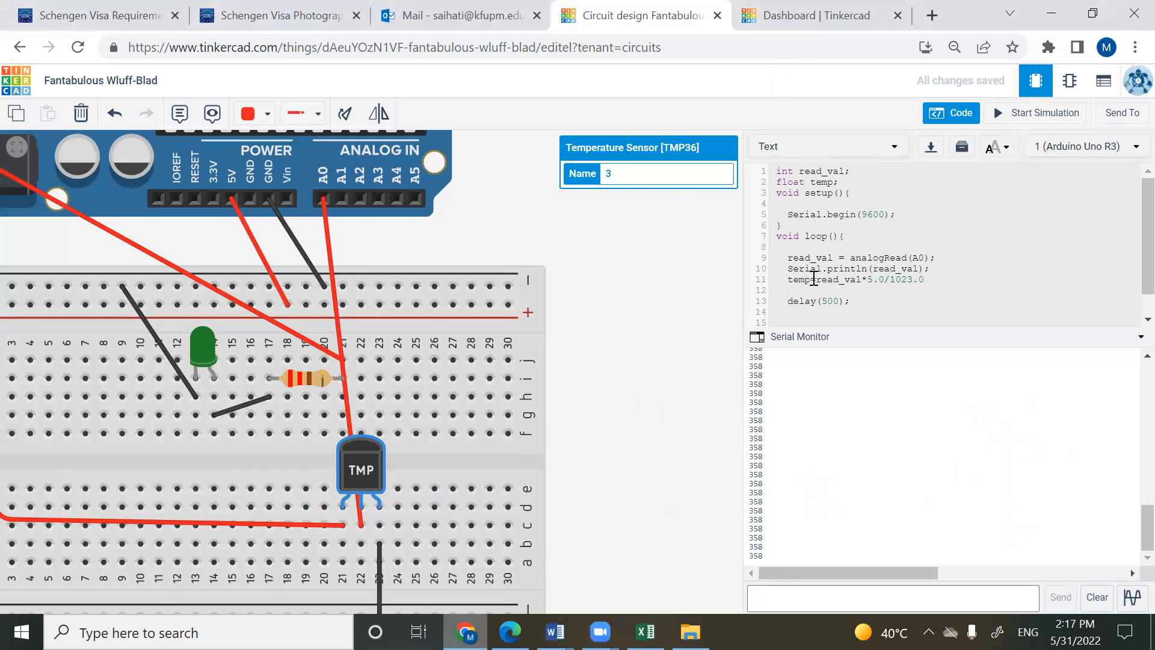
- Replace temp with vlotage as the variable assigned in the read_val*5.0/1023.0 line
key("BackSpace")
key("BackSpace")
key("BackSpace")
key("BackSpace")
type("vlotage")
- Begin a temperature formula line, temp= volt*, directly below the voltage conversion line
left_click(952, 281)
key("Return")
type("temp")
key("BackSpace")
key("BackSpace")
key("BackSpace")
key("BackSpace")
key("BackSpace")
type("temp= volt")
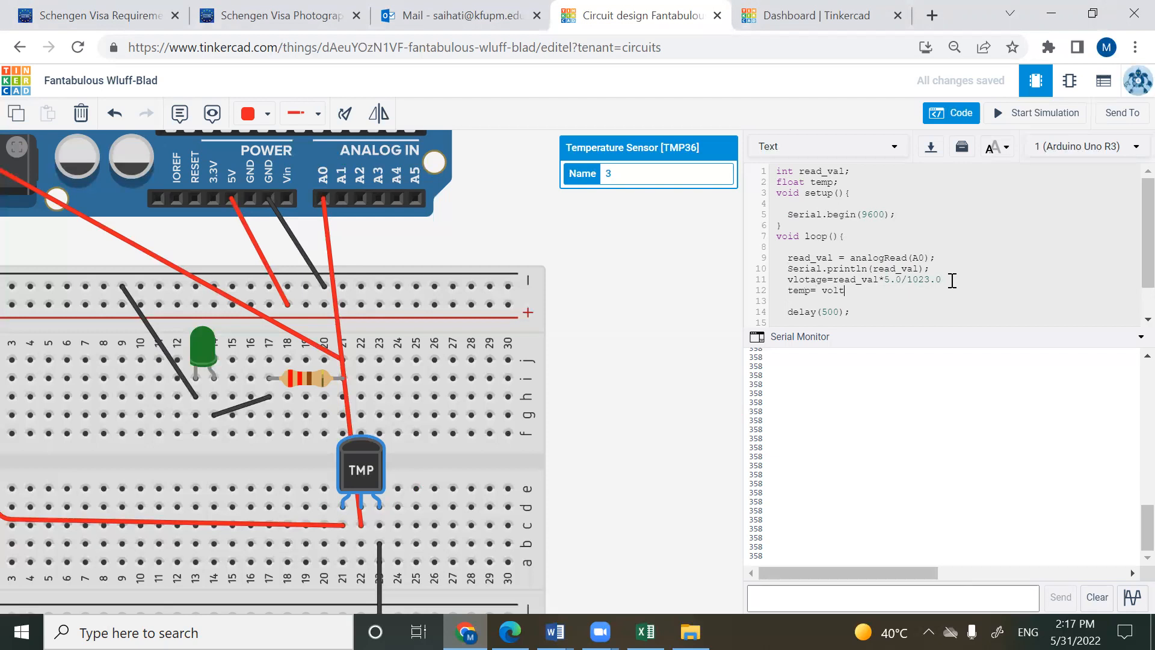
type("*")
- Insert a float volt declaration between int read_val; and float temp;
left_click(859, 173)
key("Return")
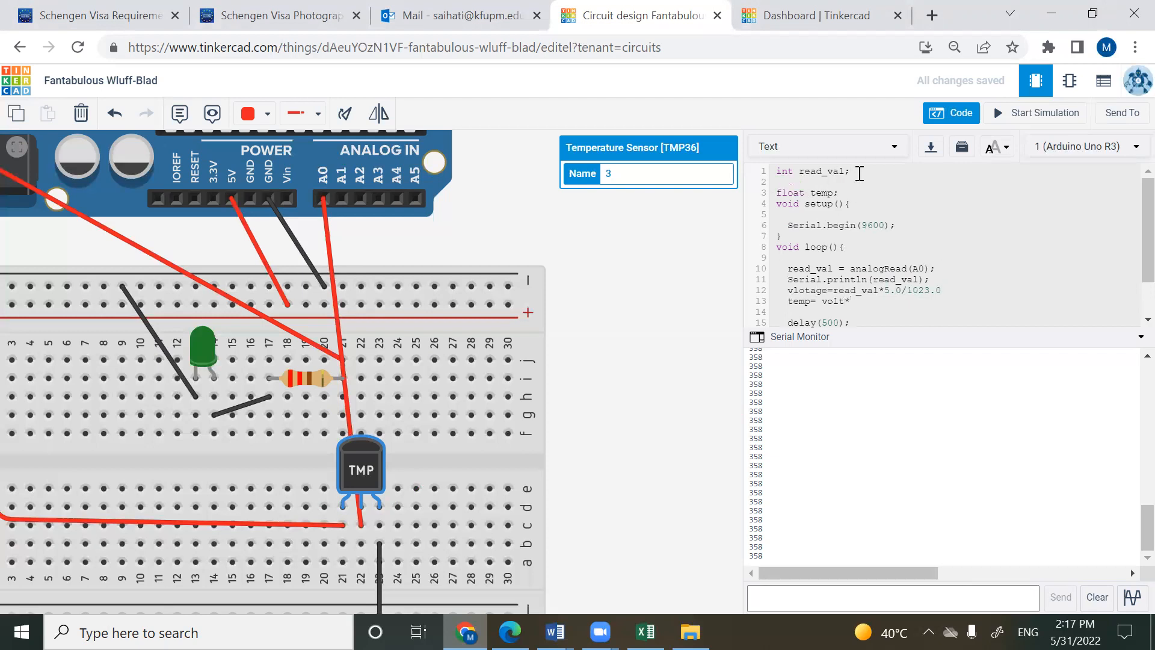
type("float voltag")
- Handwrite the unit conversion V * (°C/V) giving °C and strike out both V terms
left_click_drag(816, 409, 836, 408)
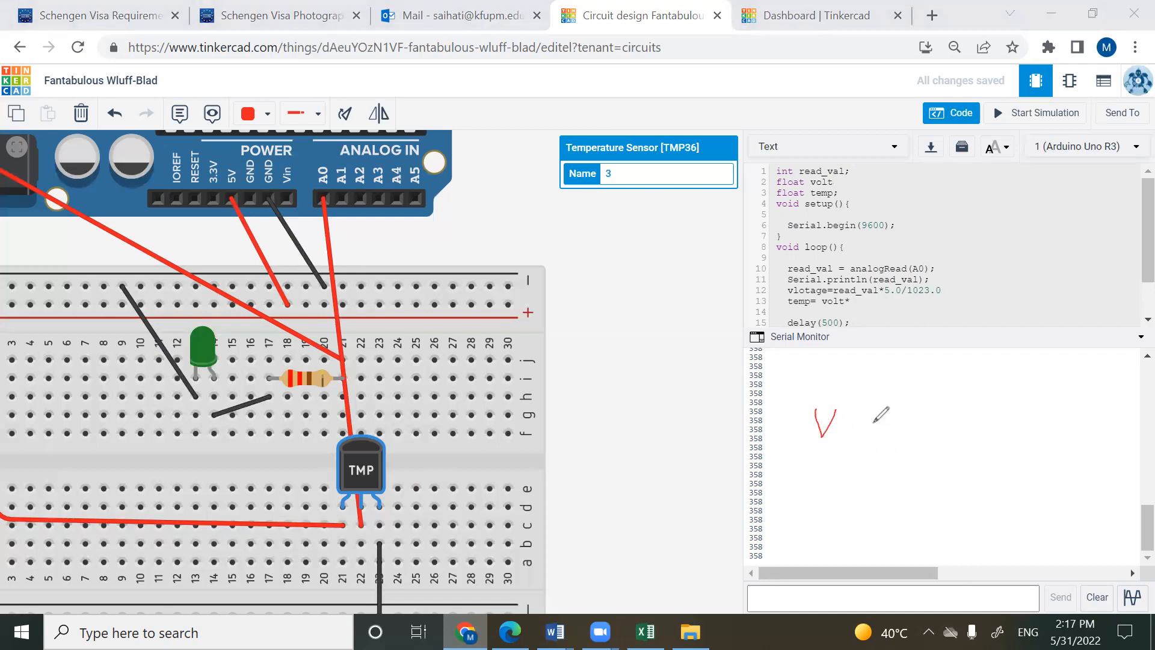
left_click_drag(981, 419, 1026, 433)
mouse_move(856, 424)
left_mouse_down()
mouse_move(842, 442)
mouse_move(858, 438)
left_mouse_up()
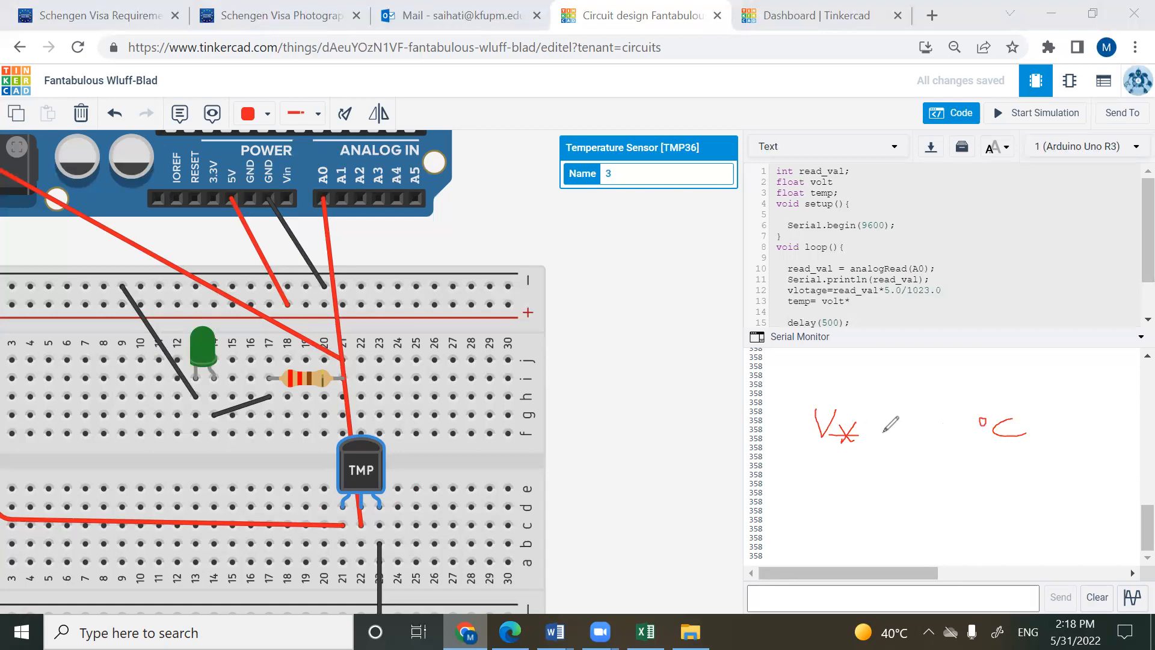
left_click_drag(882, 414, 888, 469)
left_click_drag(935, 415, 911, 471)
mouse_move(904, 415)
left_mouse_down()
mouse_move(926, 438)
mouse_move(890, 448)
mouse_move(916, 457)
left_mouse_up()
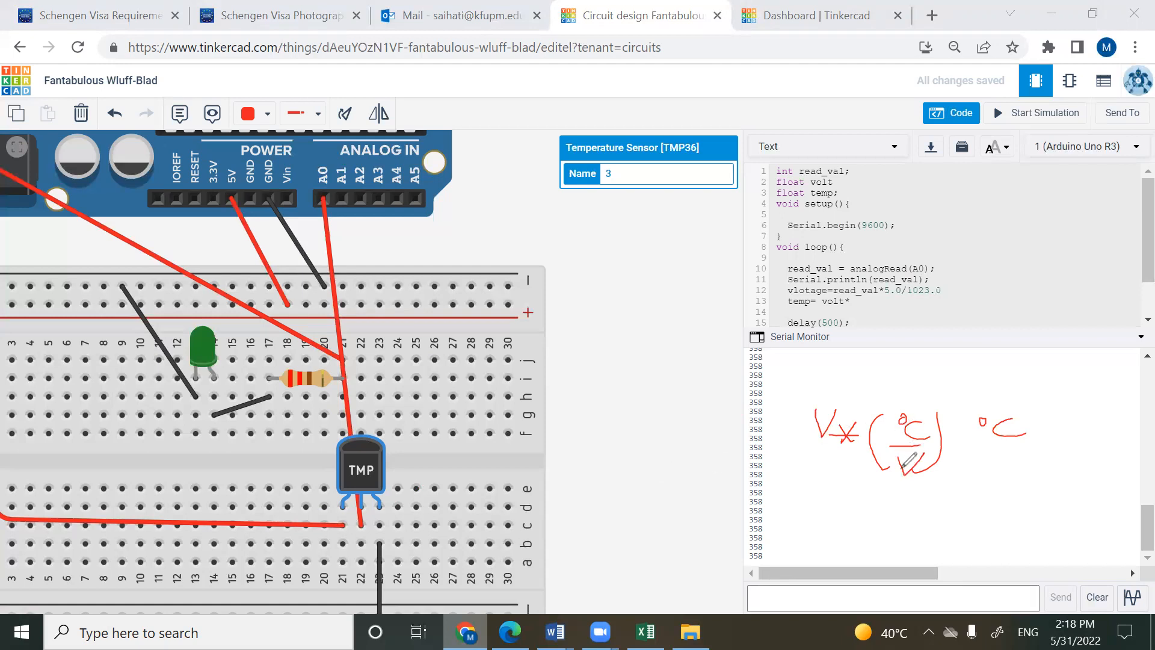
left_click_drag(916, 457, 896, 479)
left_click_drag(838, 397, 803, 450)
- Check the voltage formula in the Word lab manual's code and return to the Tinkercad circuit
key("alt+Tab")
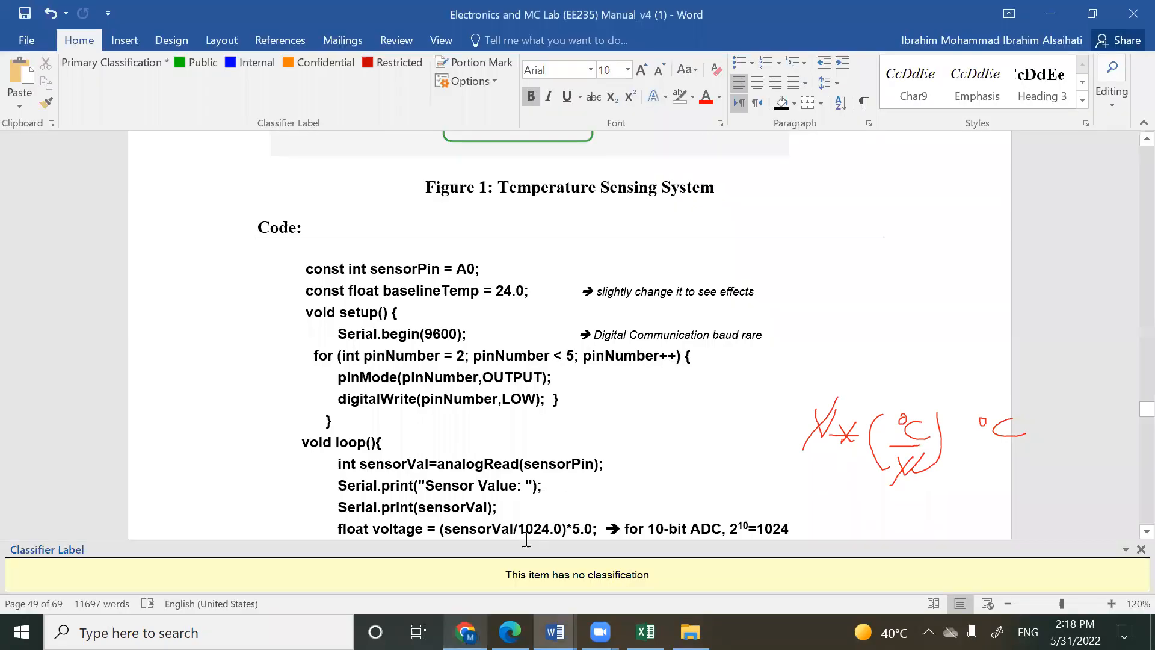
key("alt+Tab")
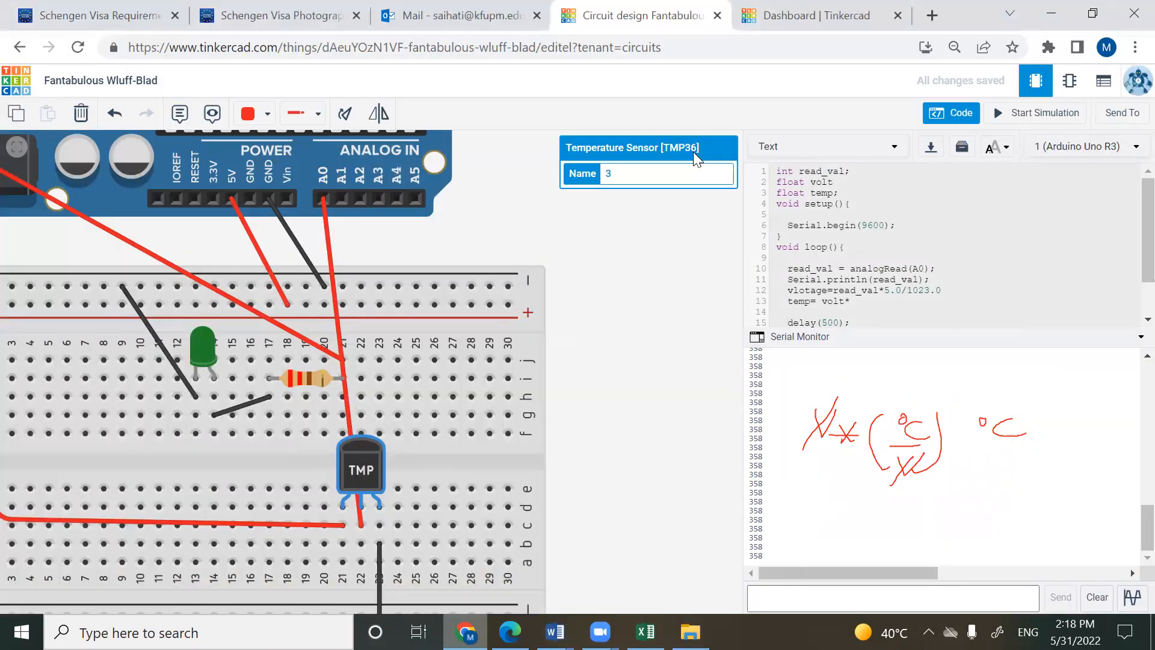
left_click(693, 152)
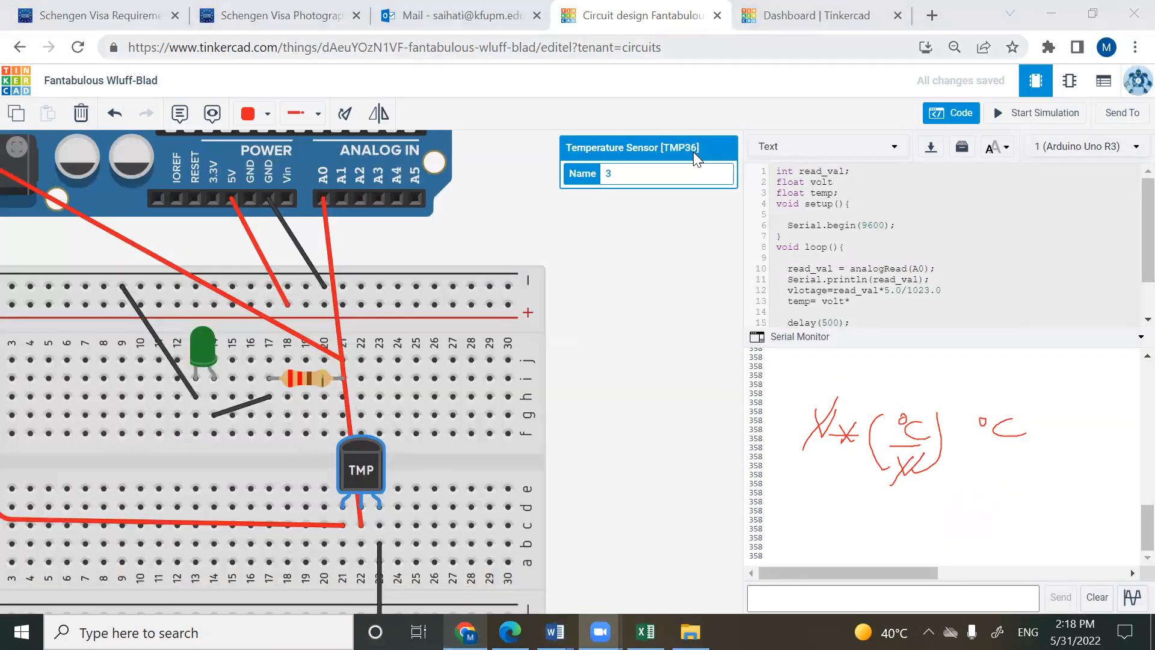
- Load google.com in the Tinkercad dashboard's browser tab and search for "temperature conversion lm35"
key("ctrl+Tab")
type("google.com")
key("Return")
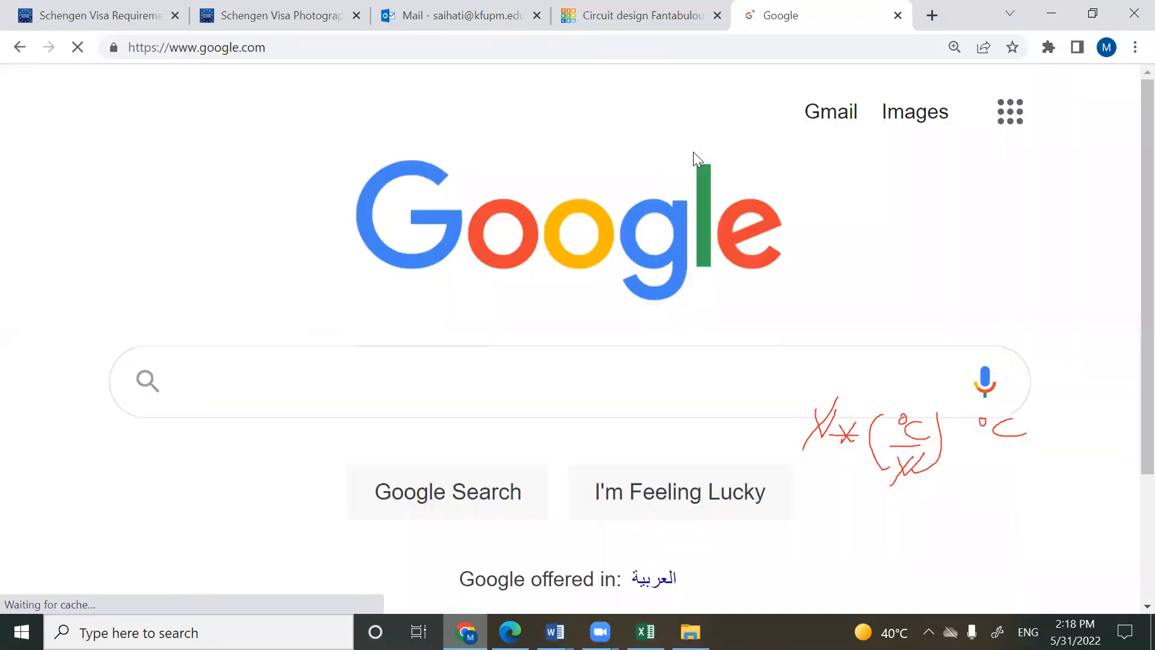
type("temper")
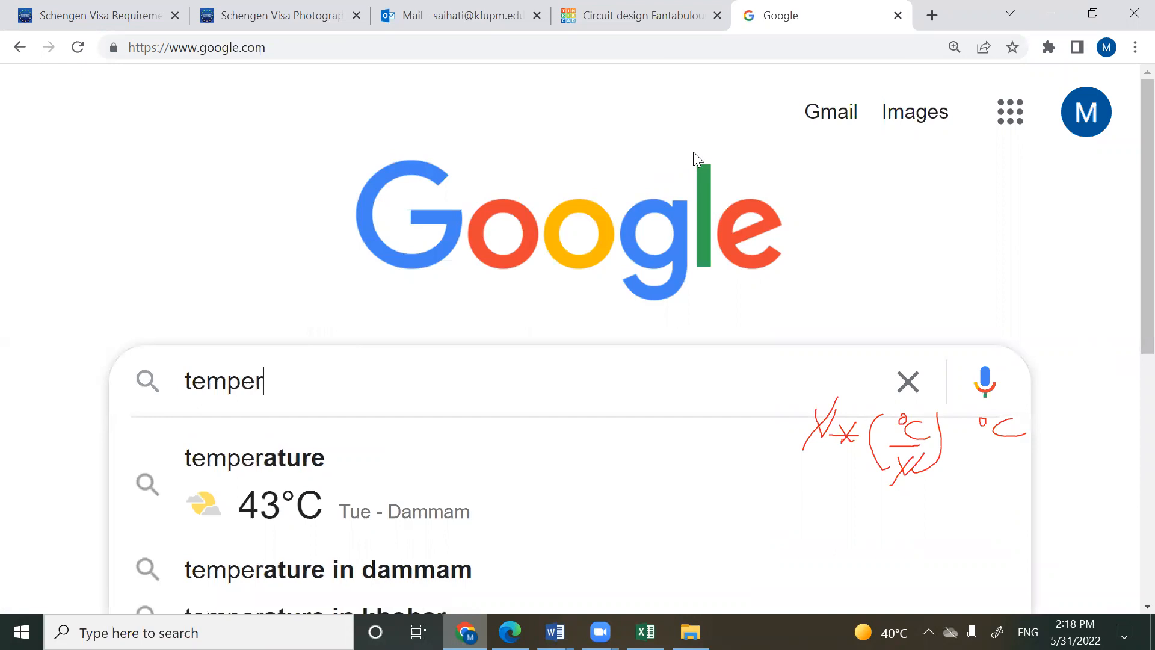
type("ature conversio")
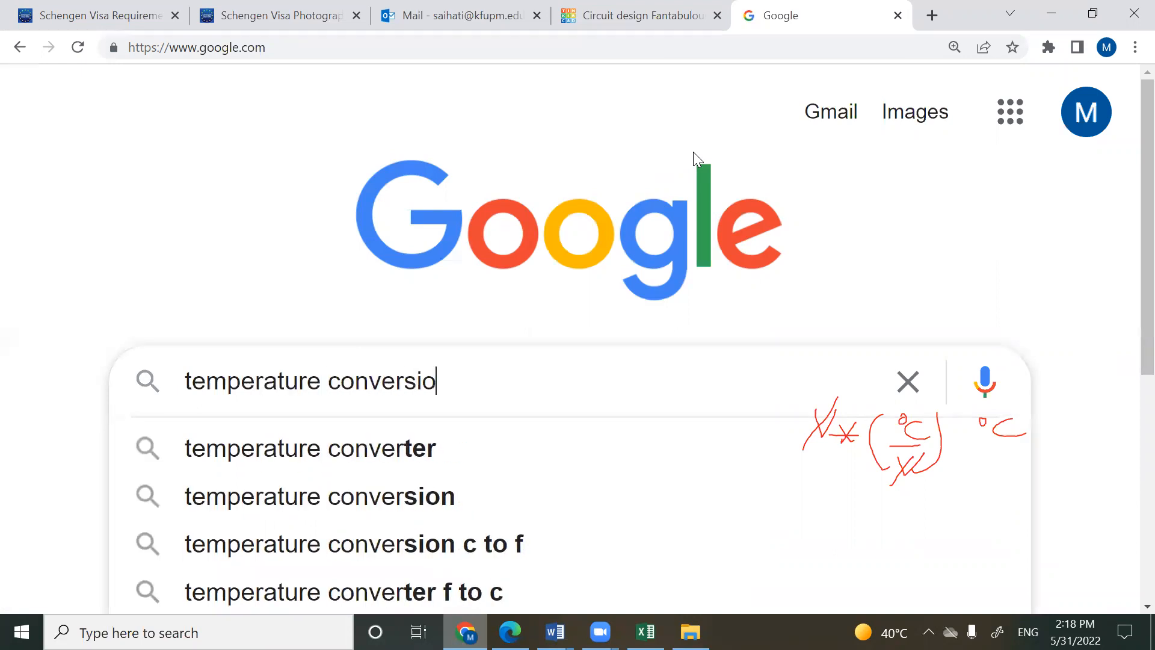
type("n lm35")
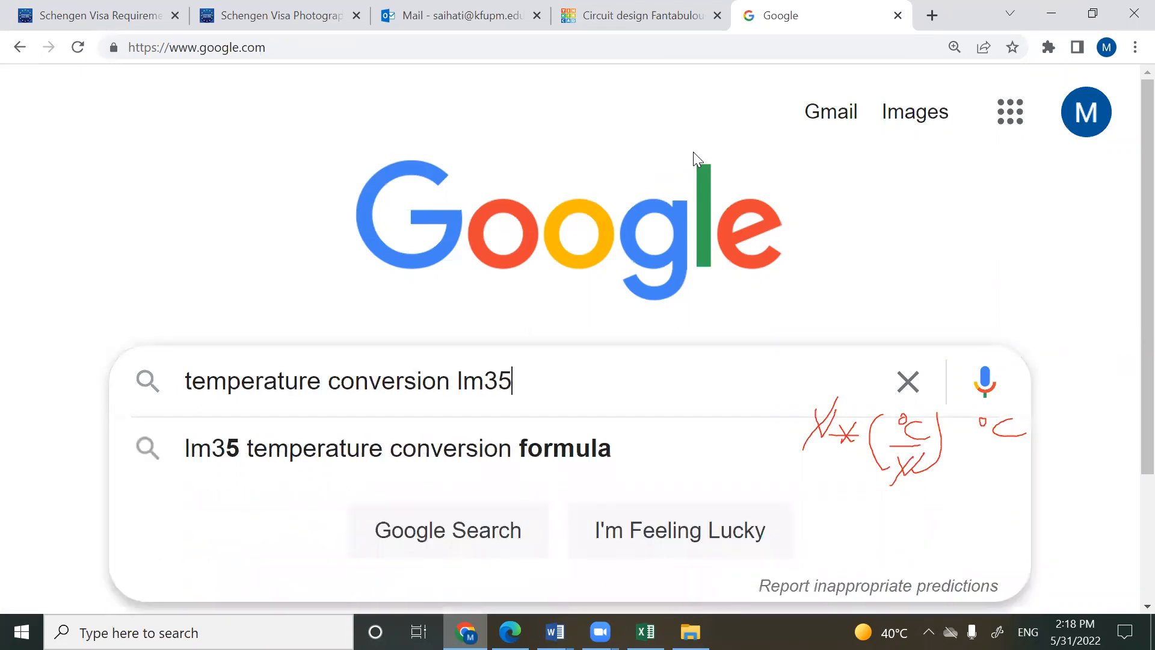
key("Return")
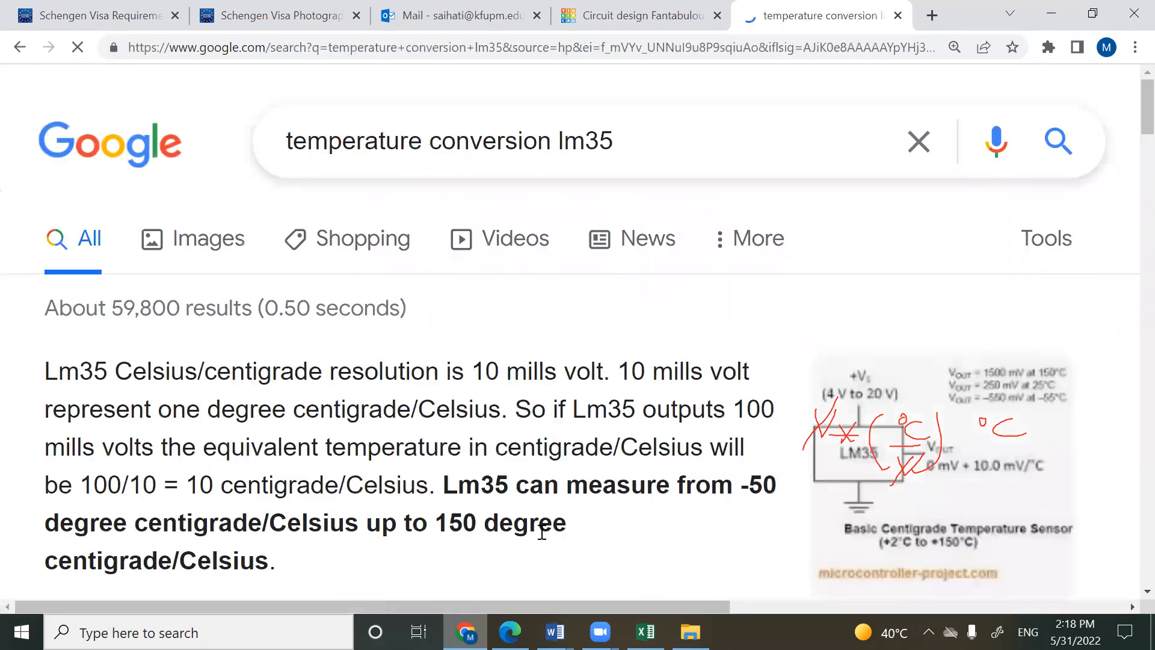
- Look through the search results and open the Microchip forum thread "LM35 temperature sensor AD convertion"
scroll(168, 366, "down", 10)
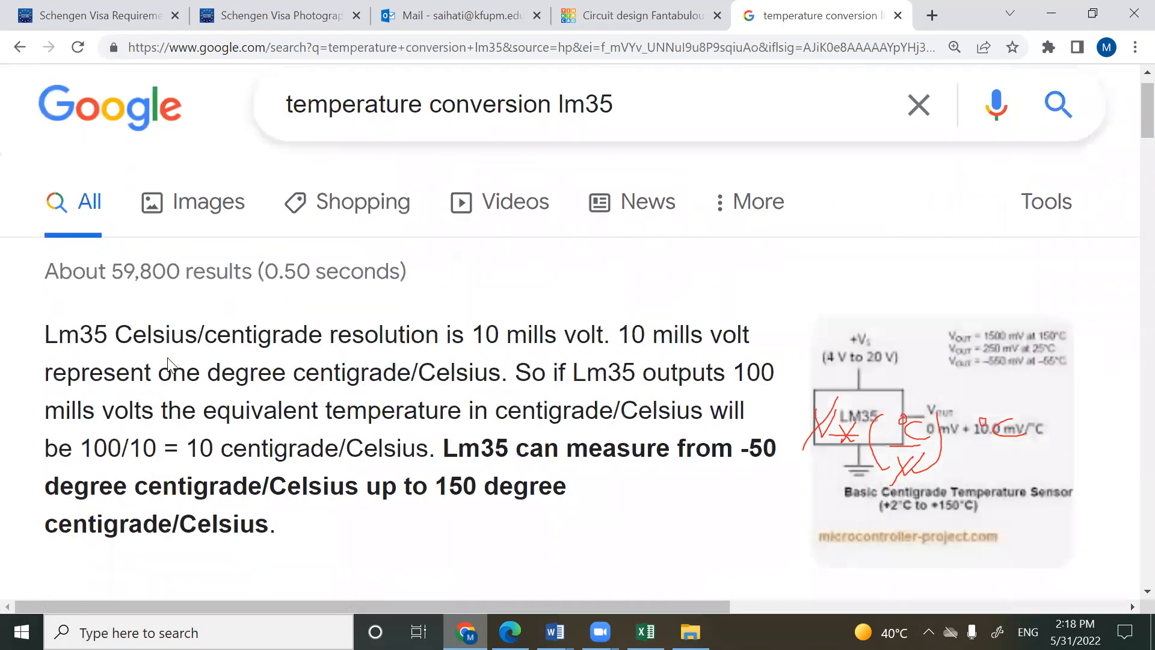
scroll(169, 366, "down", 5)
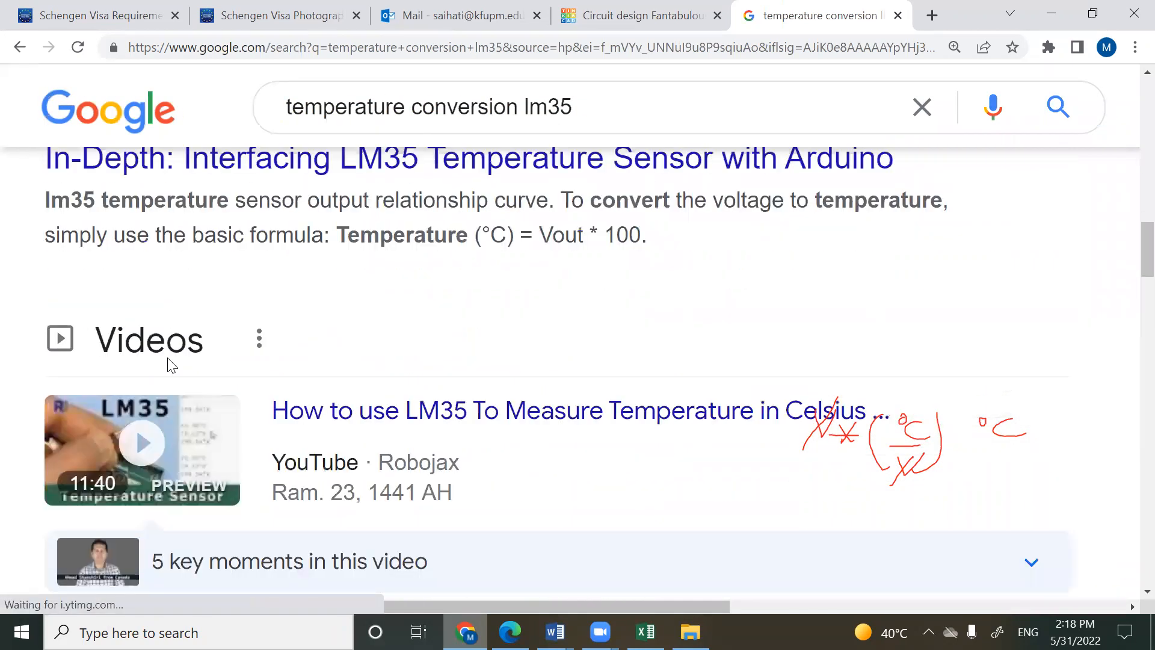
scroll(169, 367, "up", 5)
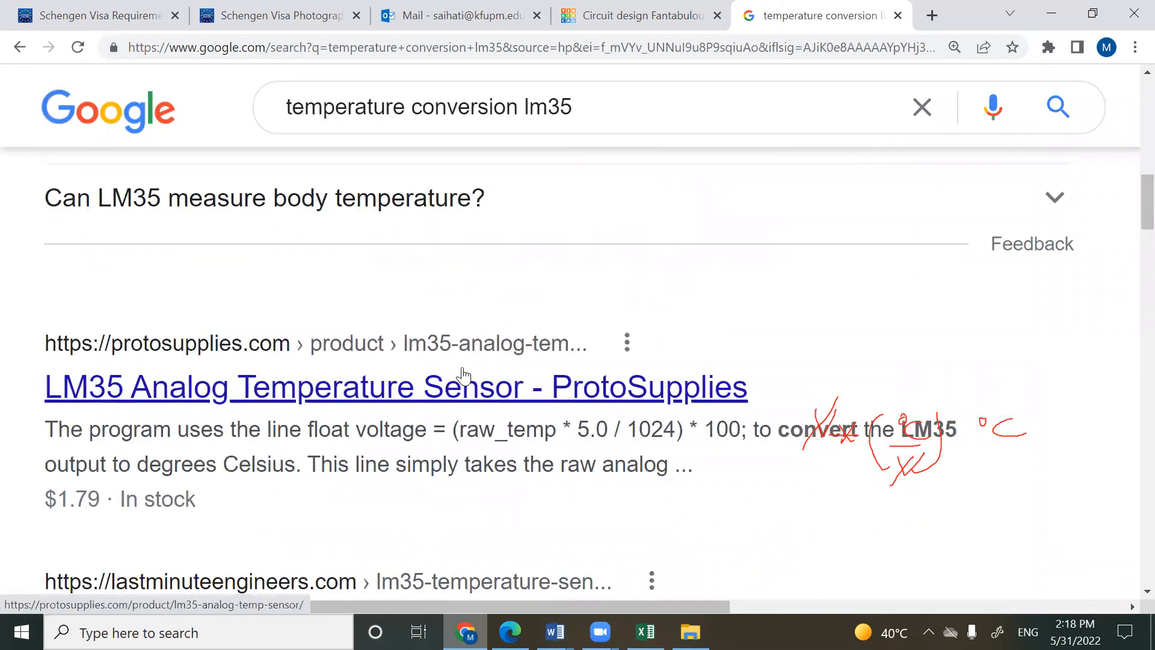
scroll(463, 375, "down", 10)
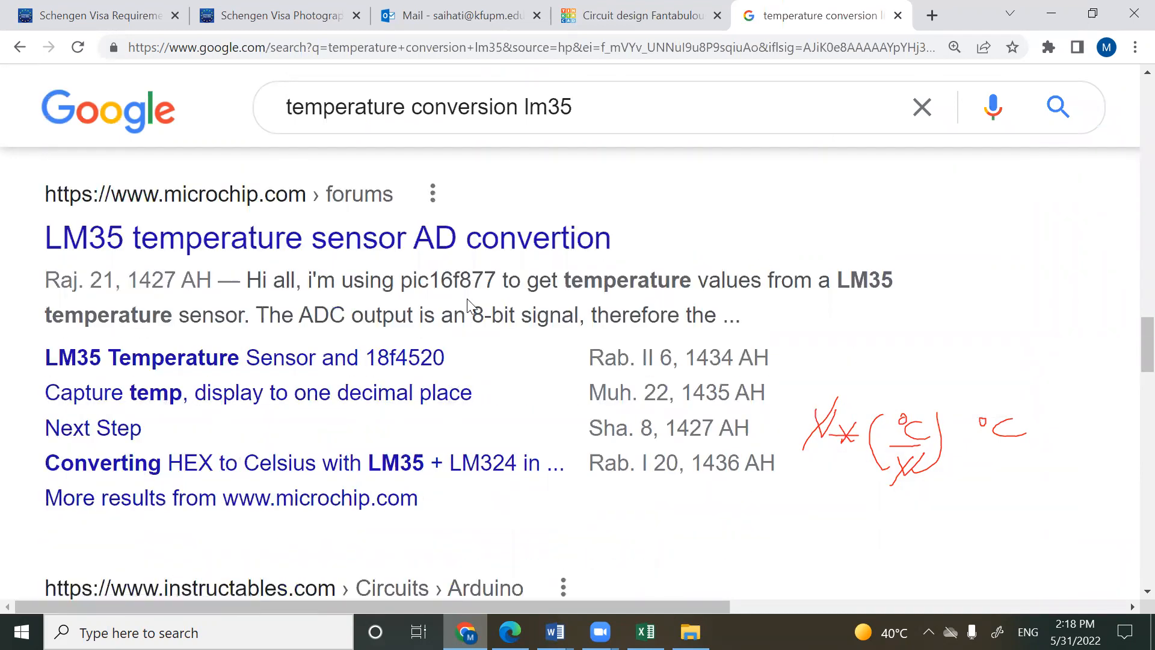
left_click(463, 240)
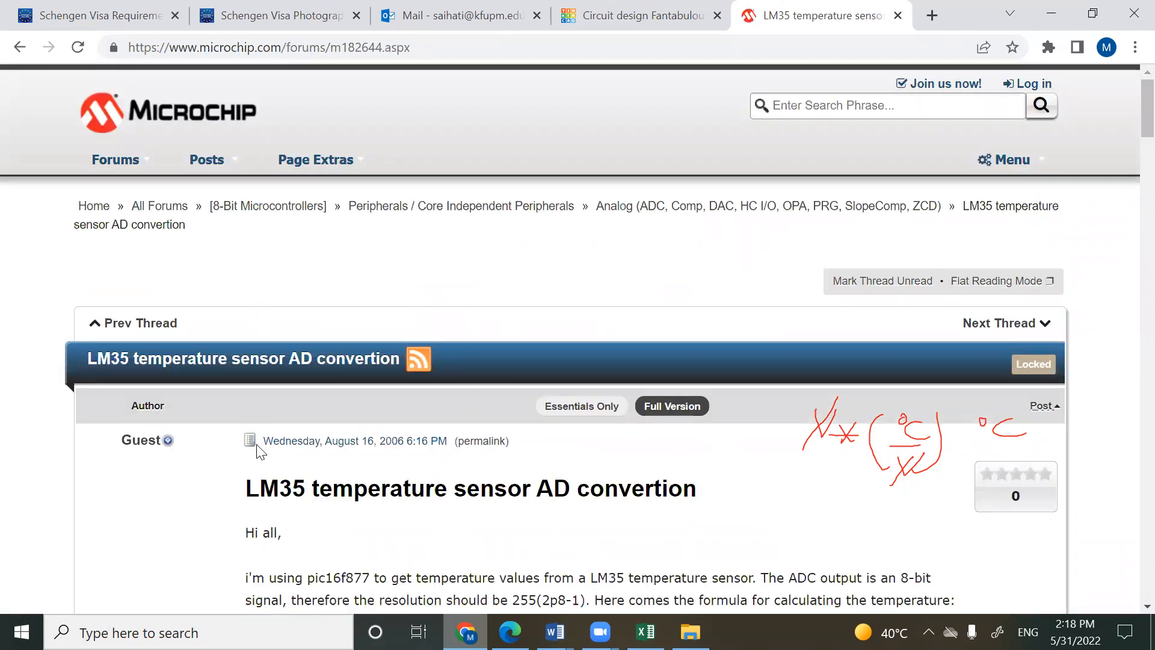
- Find the LM35's mV/°C scale factor in the forum thread's replies and underline that line
scroll(250, 434, "down", 6)
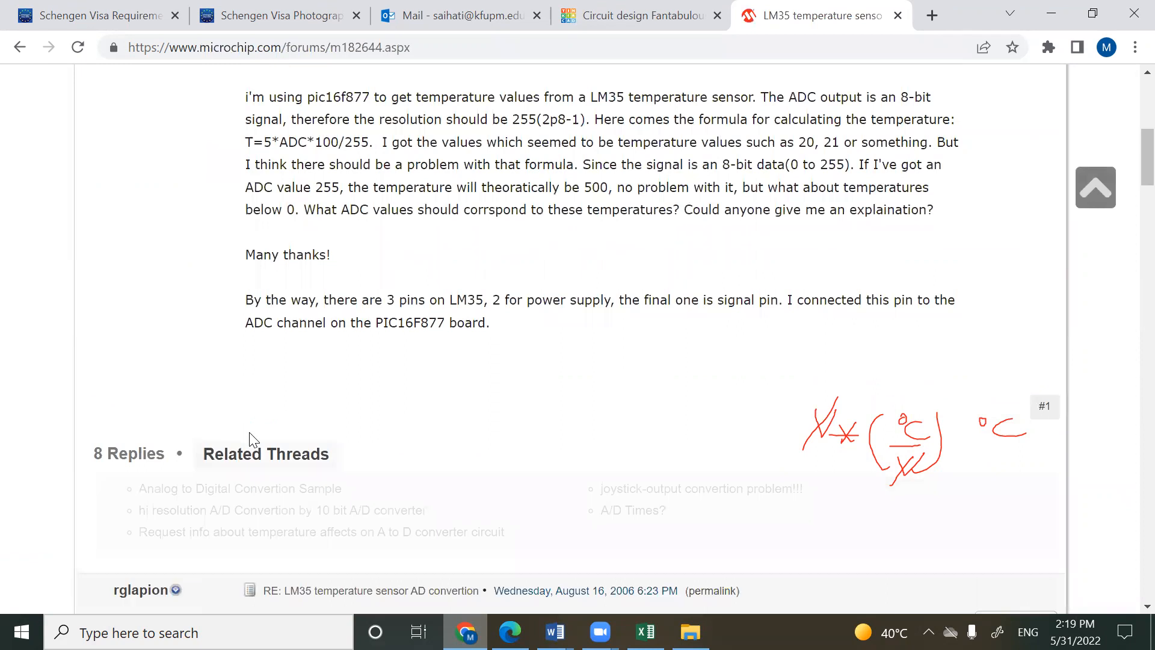
scroll(249, 432, "down", 6)
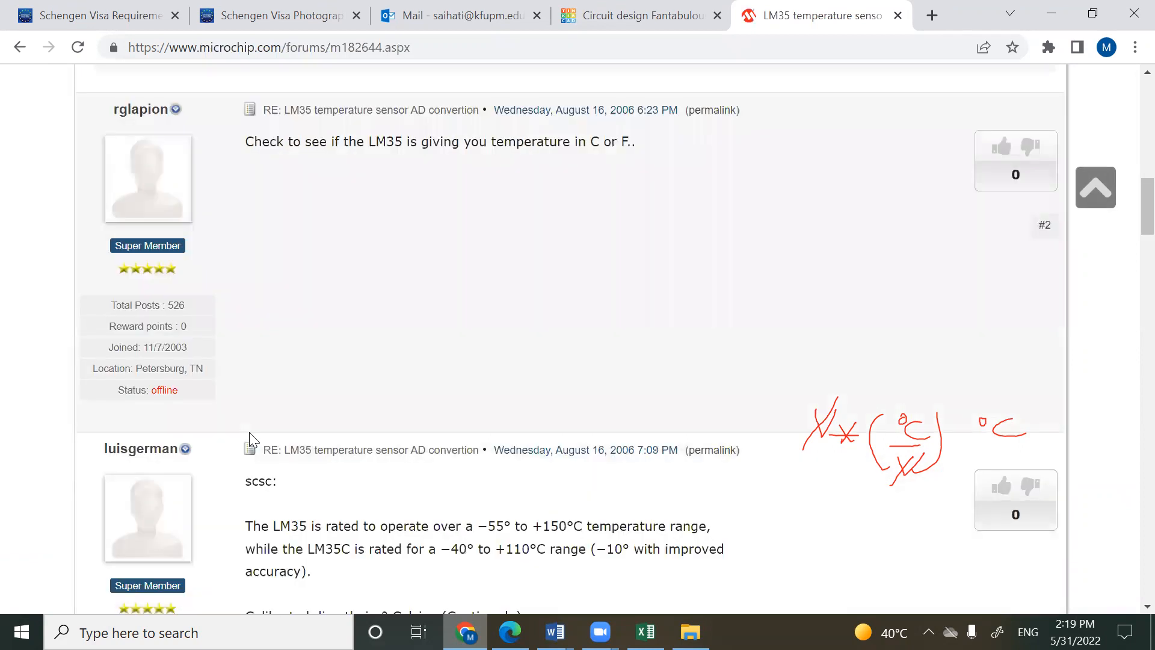
scroll(249, 431, "down", 8)
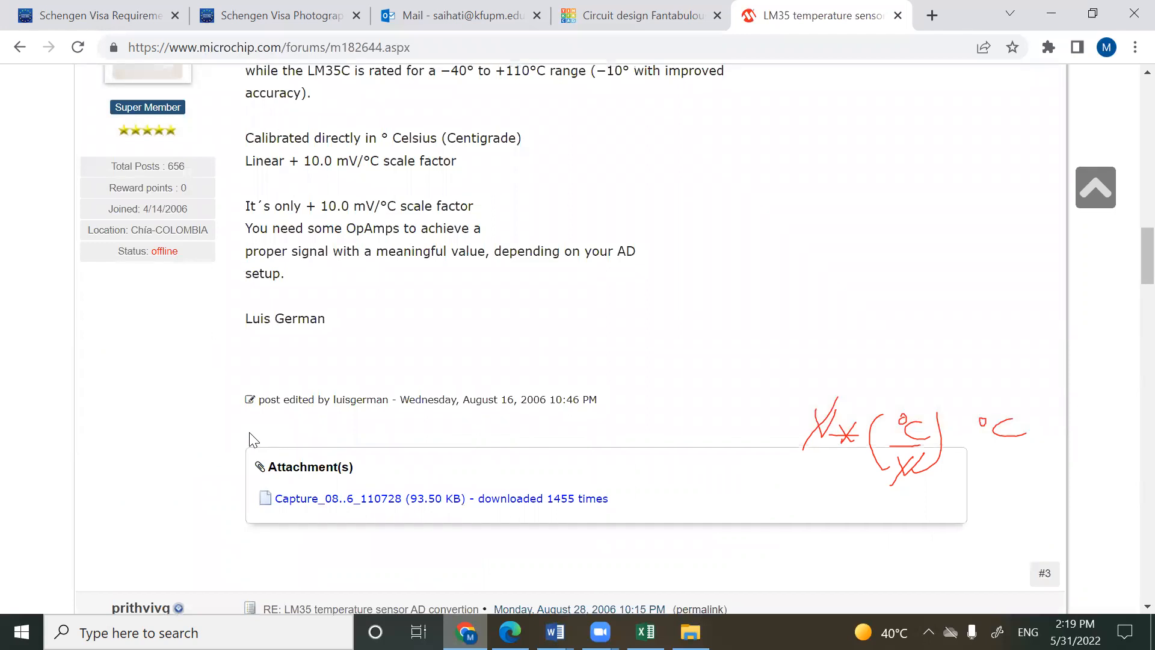
scroll(250, 439, "up", 1)
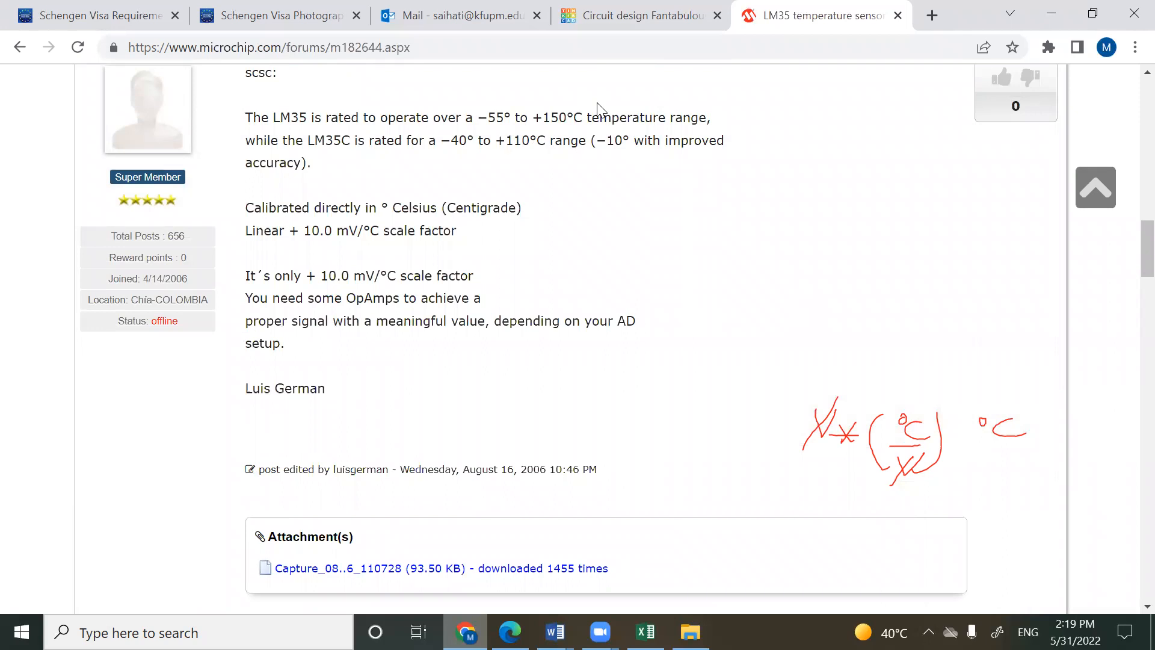
left_click_drag(365, 245, 537, 241)
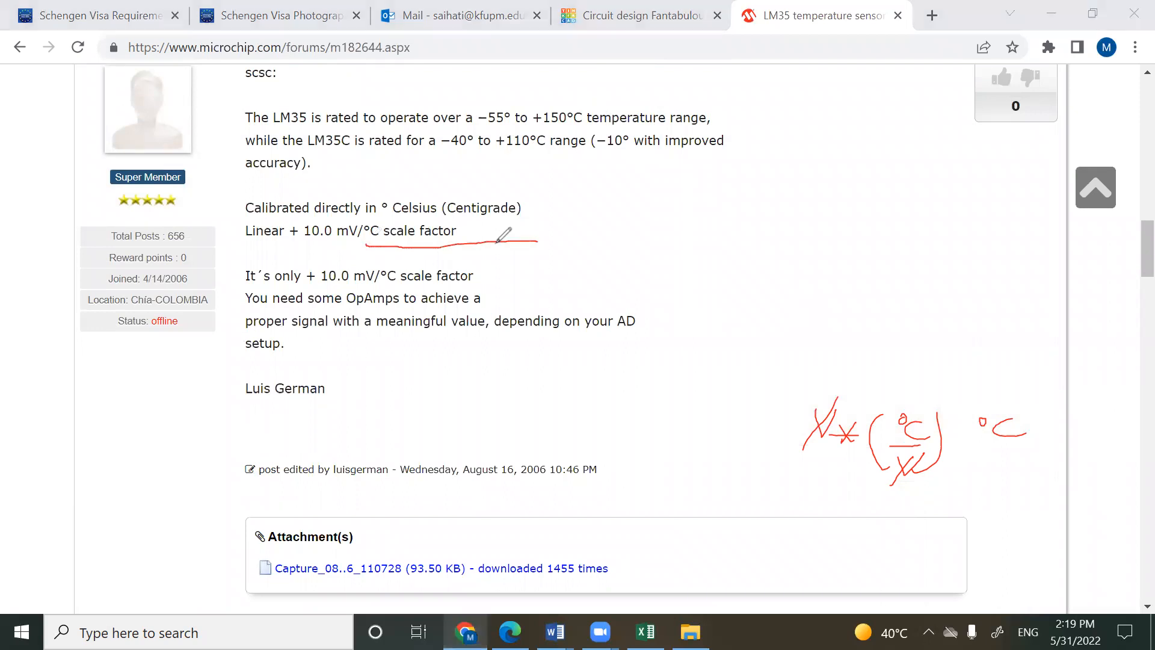
- Handwrite the scale factor conversion 10 mV/C°, 10/1000 = 1/100 V/C°, beside the post and underline 10.0 mV
mouse_move(677, 222)
left_mouse_down()
mouse_move(681, 238)
mouse_move(762, 221)
mouse_move(826, 246)
left_mouse_up()
left_click_drag(836, 226, 836, 228)
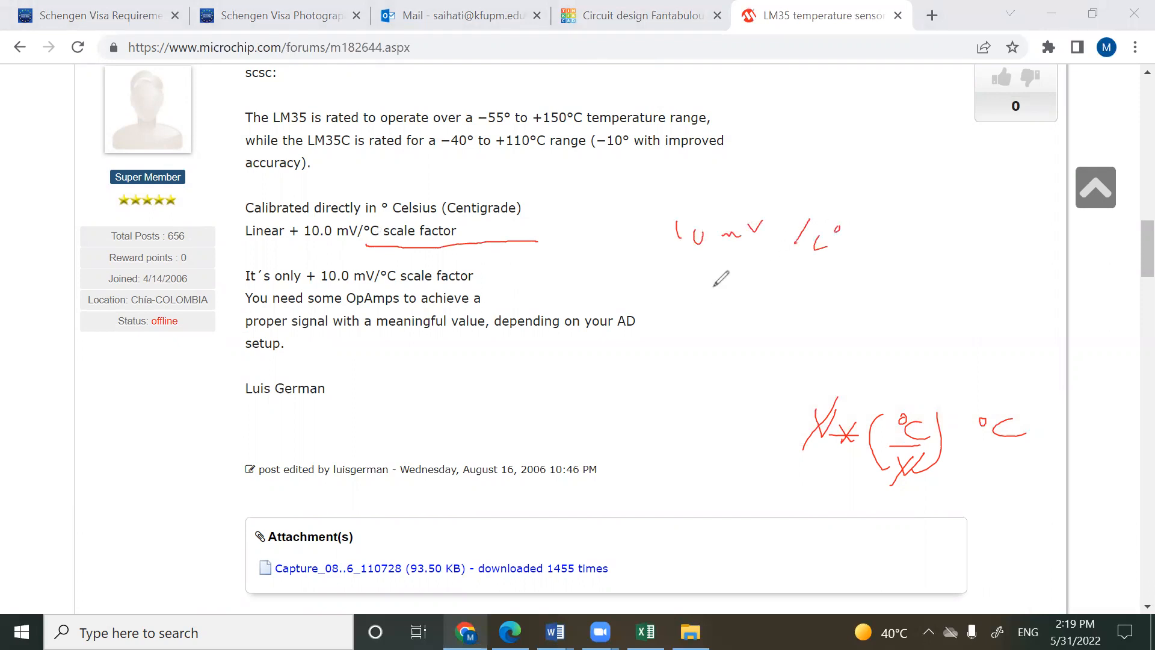
mouse_move(716, 281)
left_mouse_down()
mouse_move(718, 301)
mouse_move(747, 290)
mouse_move(760, 312)
left_mouse_up()
mouse_move(711, 329)
left_mouse_down()
mouse_move(713, 349)
mouse_move(730, 340)
left_mouse_up()
left_click_drag(743, 336, 756, 338)
left_click_drag(762, 337, 762, 338)
mouse_move(776, 295)
left_mouse_down()
mouse_move(800, 308)
mouse_move(849, 263)
left_mouse_up()
mouse_move(826, 308)
left_mouse_down()
mouse_move(868, 309)
mouse_move(843, 347)
mouse_move(873, 332)
left_mouse_up()
left_click_drag(299, 255, 373, 249)
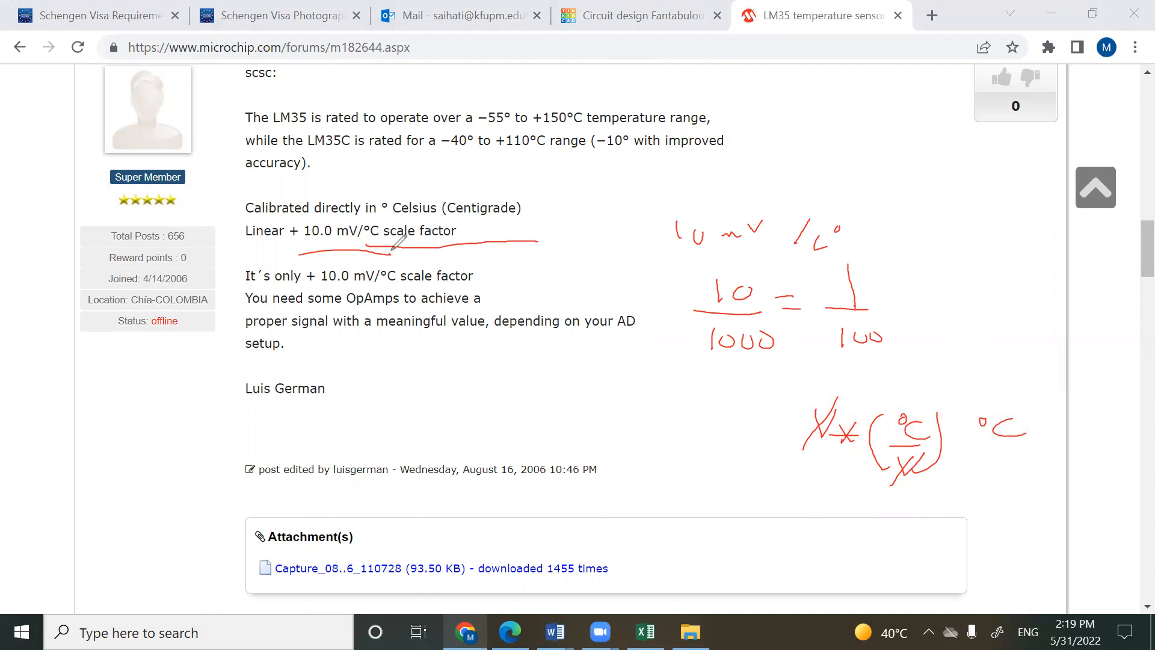
left_click_drag(905, 269, 923, 269)
mouse_move(903, 308)
left_mouse_down()
mouse_move(939, 311)
mouse_move(917, 344)
mouse_move(939, 331)
left_mouse_up()
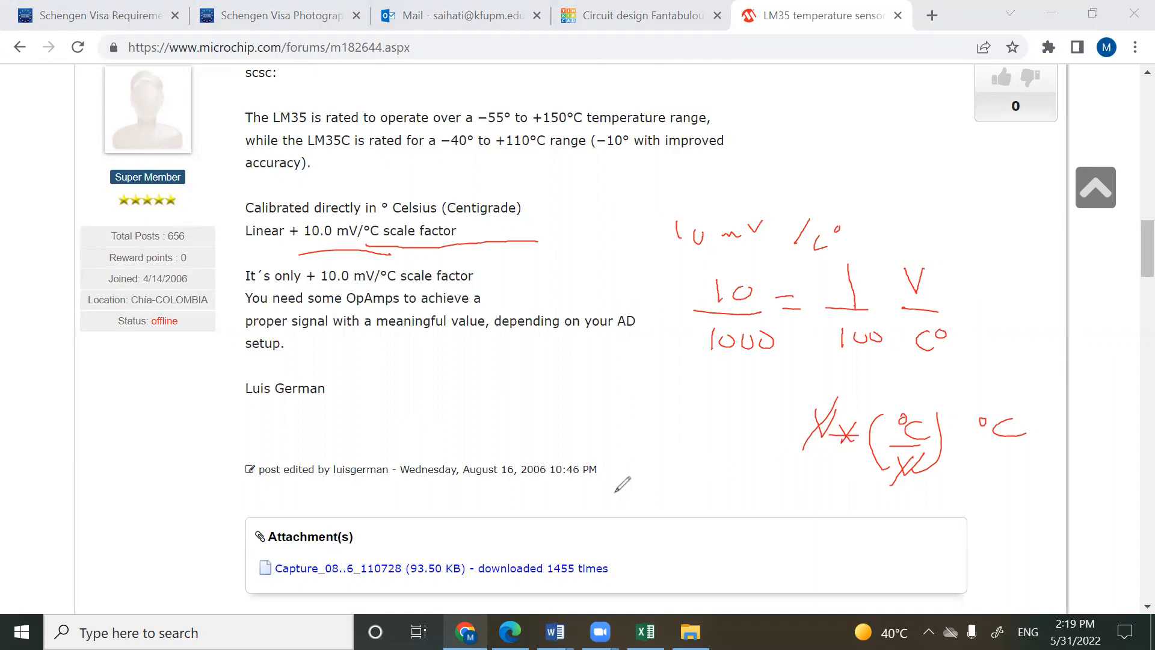
- Handwrite the derivation Temp = Voltage (V) / (1/100) V/°C = Voltage × 100 below the forum post, cancelling the volt units
mouse_move(270, 414)
left_mouse_down()
mouse_move(346, 440)
mouse_move(421, 424)
mouse_move(448, 449)
left_mouse_up()
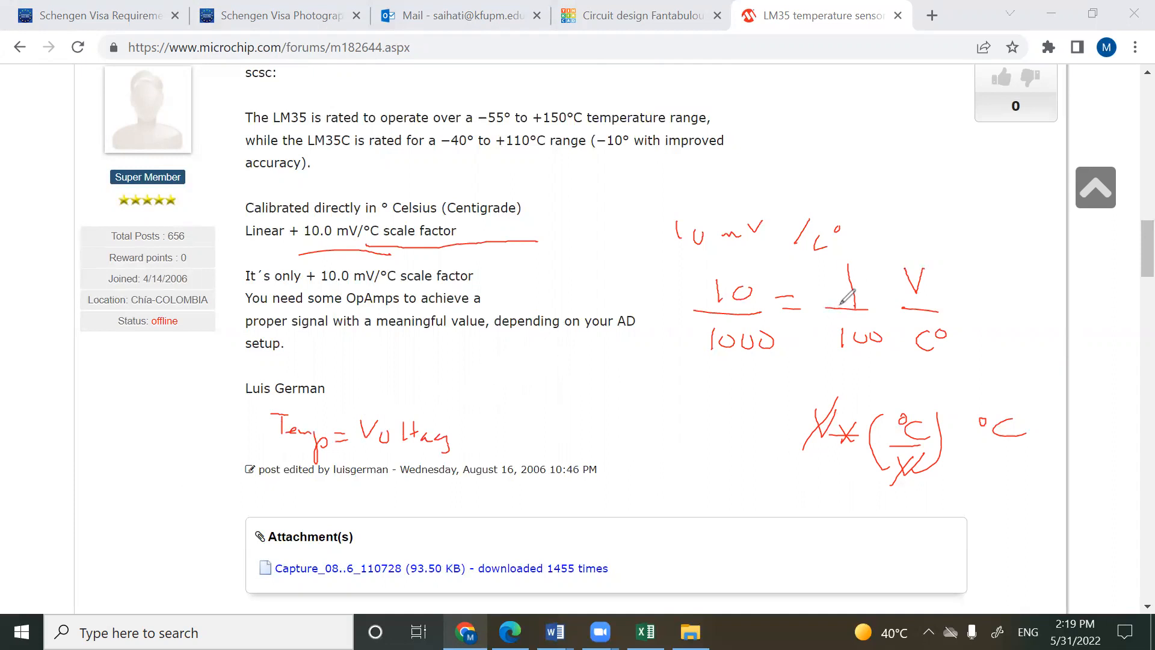
mouse_move(475, 414)
left_mouse_down()
mouse_move(468, 433)
mouse_move(501, 413)
mouse_move(533, 461)
mouse_move(484, 527)
left_mouse_up()
left_click_drag(496, 520, 495, 522)
left_click_drag(510, 520, 465, 526)
mouse_move(525, 492)
left_mouse_down()
mouse_move(526, 536)
mouse_move(557, 488)
mouse_move(560, 528)
mouse_move(592, 541)
mouse_move(683, 481)
mouse_move(728, 510)
left_mouse_up()
left_click_drag(561, 482, 546, 512)
left_click_drag(507, 413, 485, 434)
left_click_drag(587, 518, 620, 437)
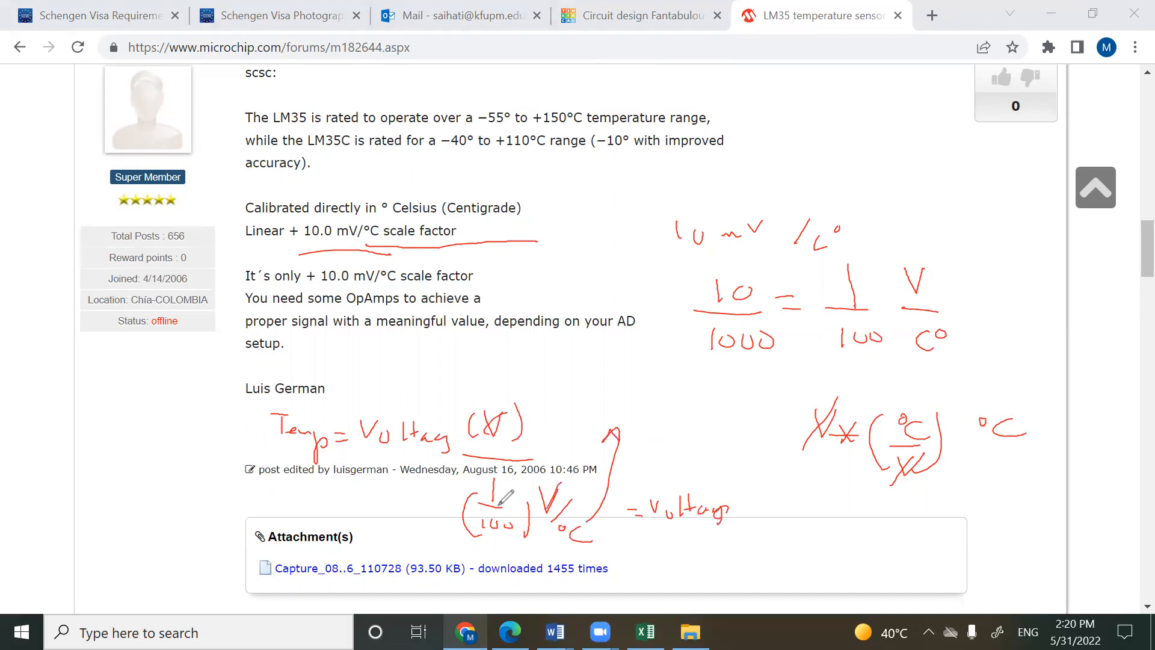
mouse_move(760, 504)
left_mouse_down()
mouse_move(775, 518)
mouse_move(761, 519)
left_mouse_up()
mouse_move(784, 499)
left_mouse_down()
mouse_move(783, 514)
mouse_move(809, 512)
left_mouse_up()
- Switch to the Tinkercad circuit and move the Serial.println line below the temp line, making it print temp instead of read_val
key("alt+Tab")
key("Tab")
key("Tab")
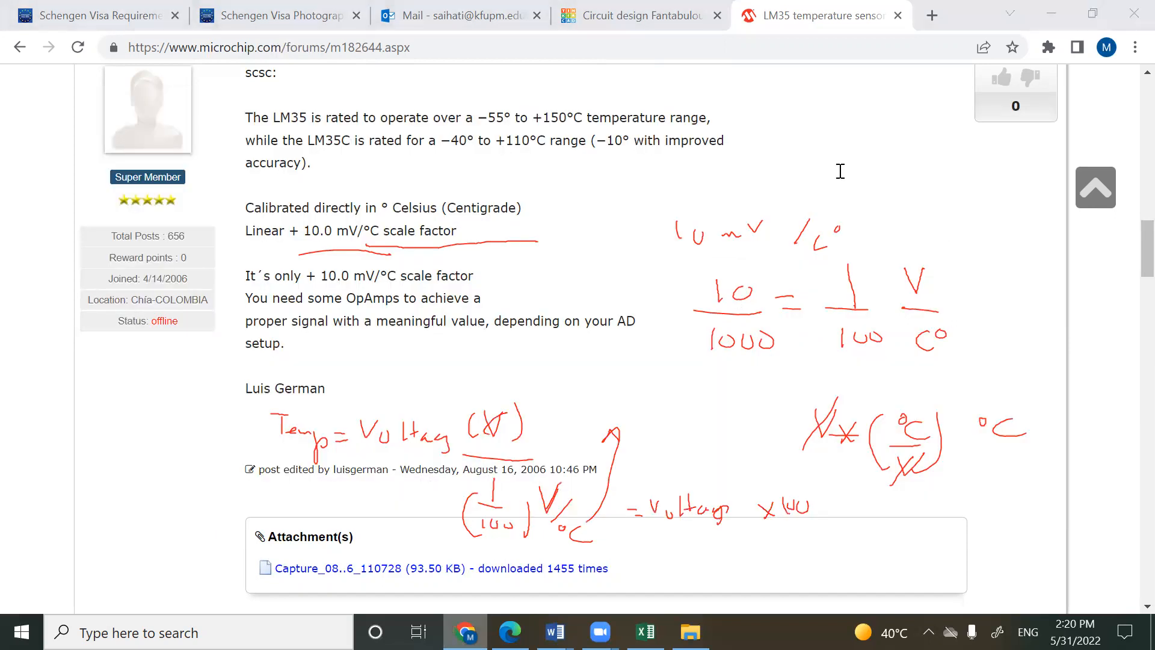
key("ctrl+shift+Tab")
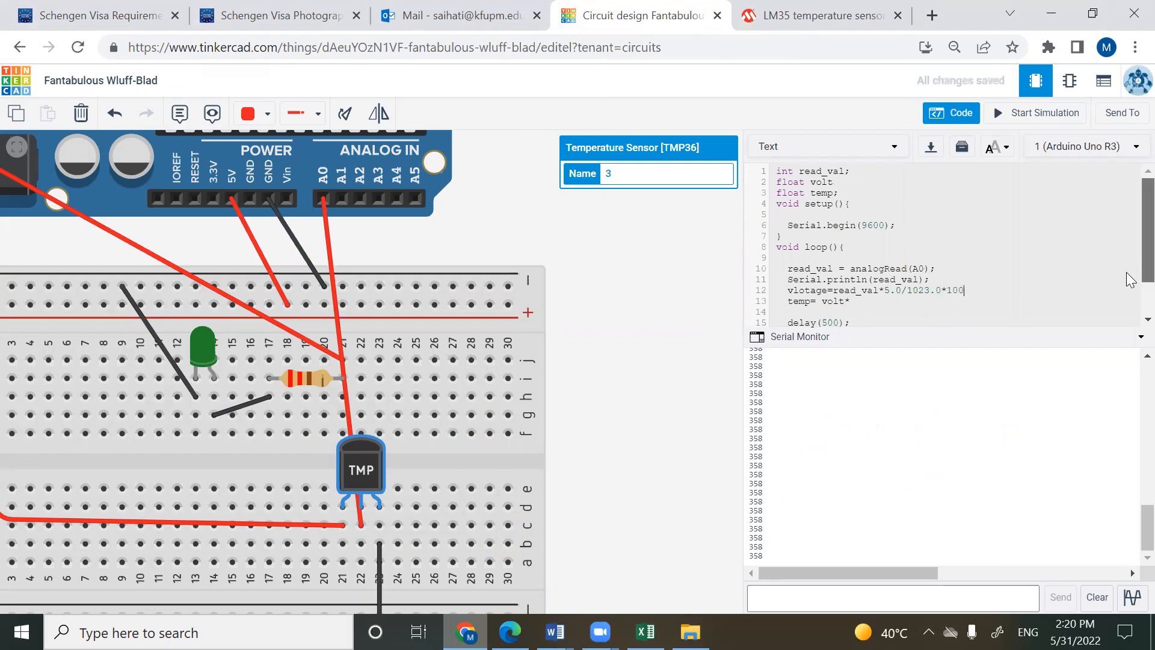
scroll(1134, 277, "down", 1)
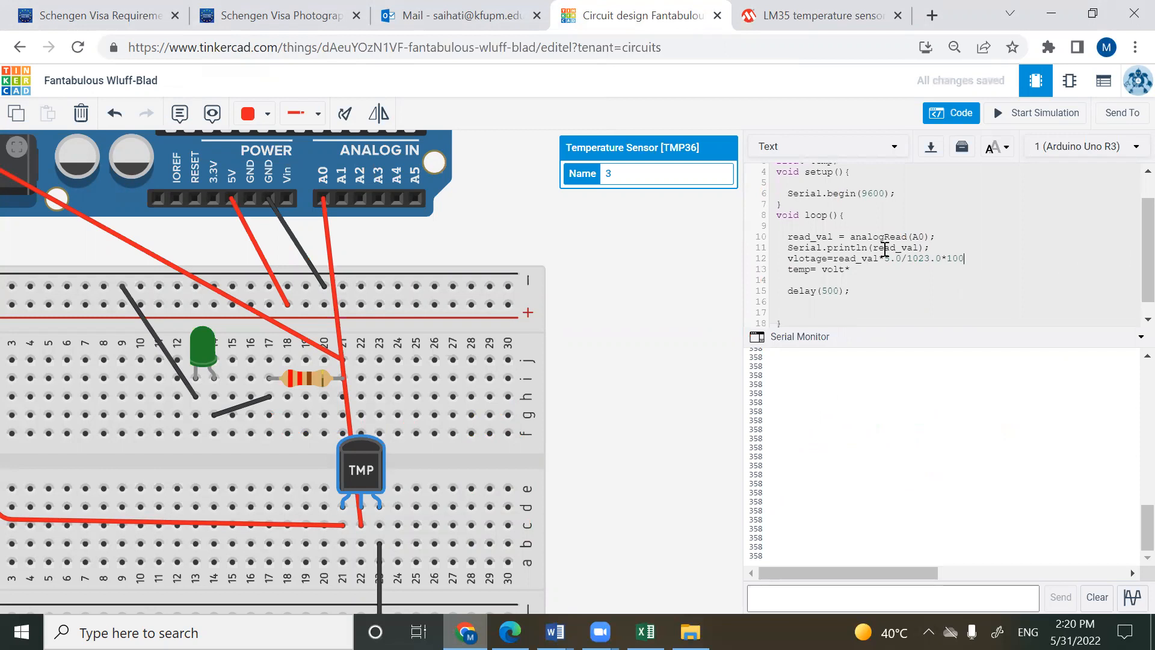
left_click_drag(942, 246, 788, 249)
key("ctrl+c")
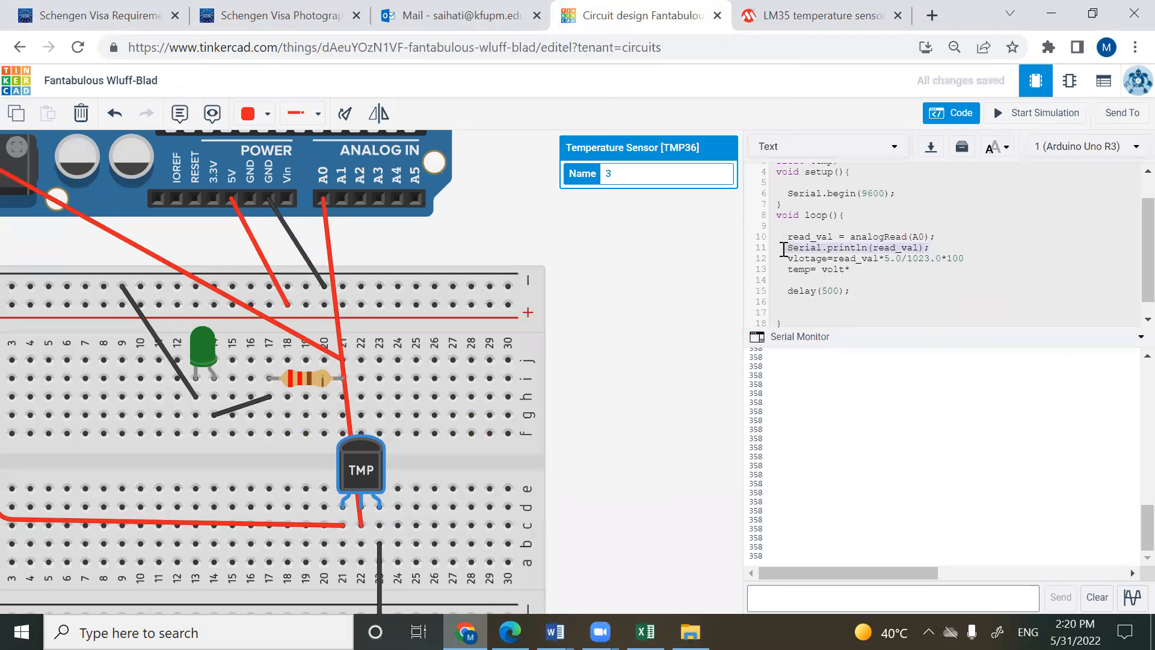
key("BackSpace")
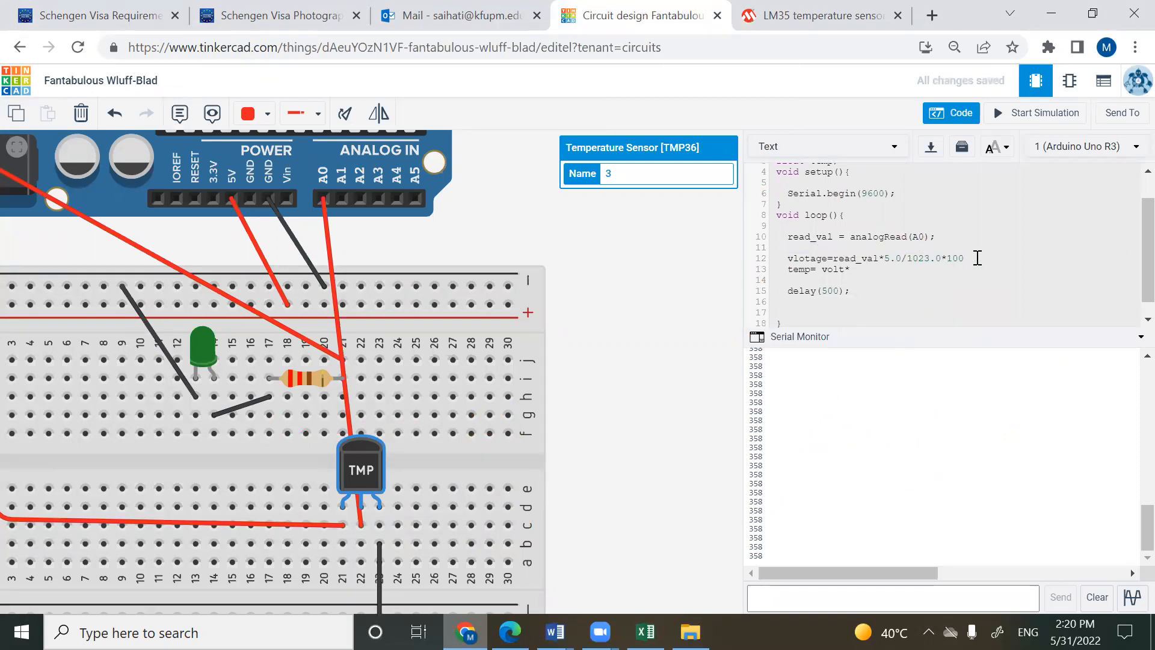
key("Return")
key("ctrl+v")
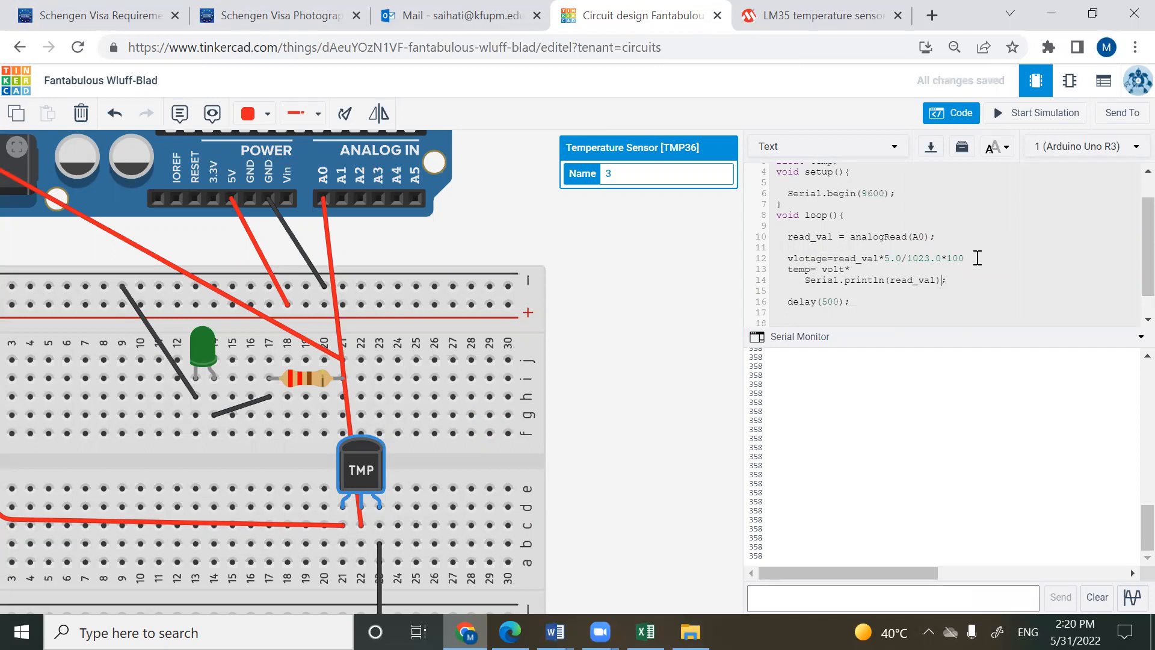
key("BackSpace")
key("BackSpace")
key("BackSpace")
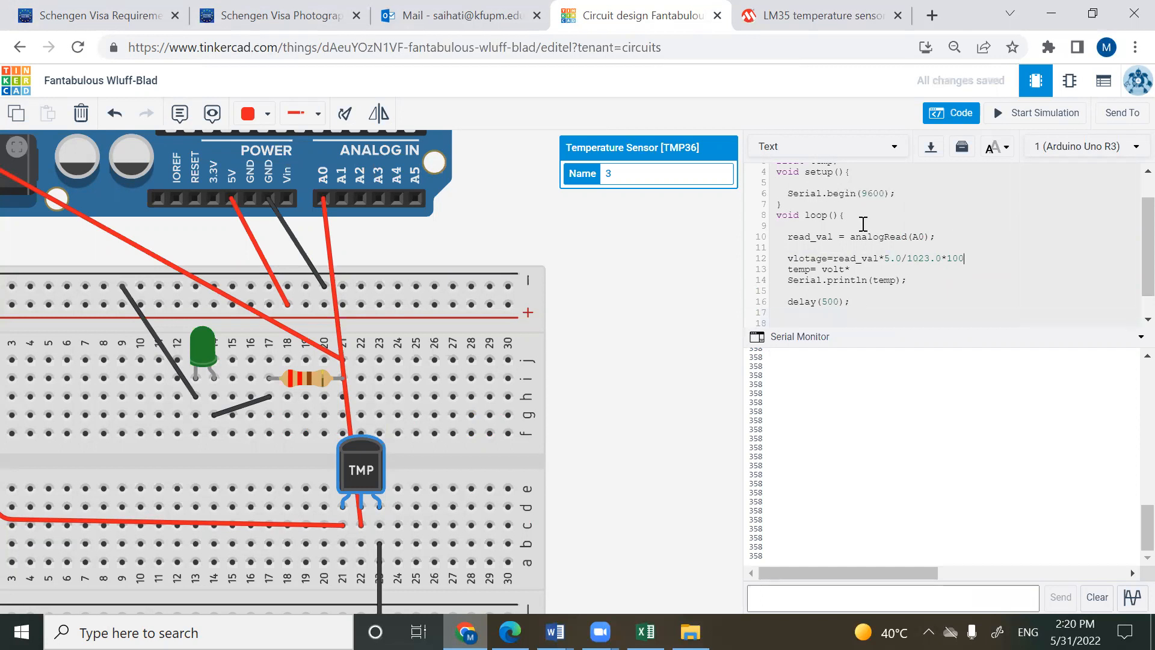
- Test-run the code, changing the variable name to voltage in its float declaration and in the read_val conversion line
left_click(999, 117)
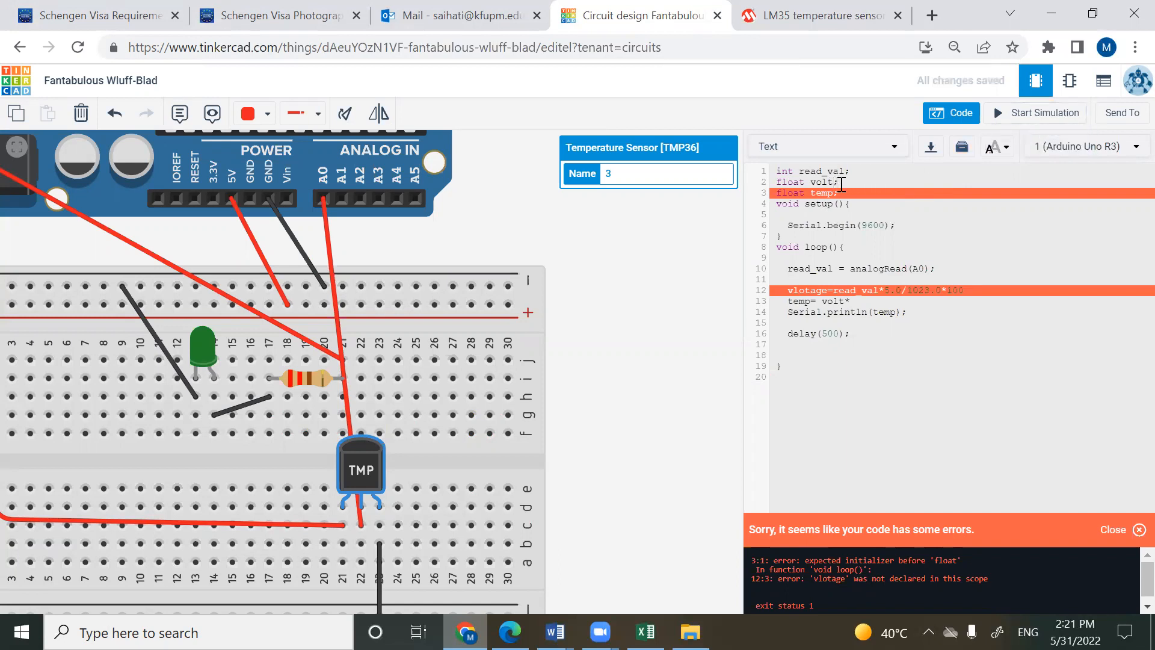
left_click(1018, 122)
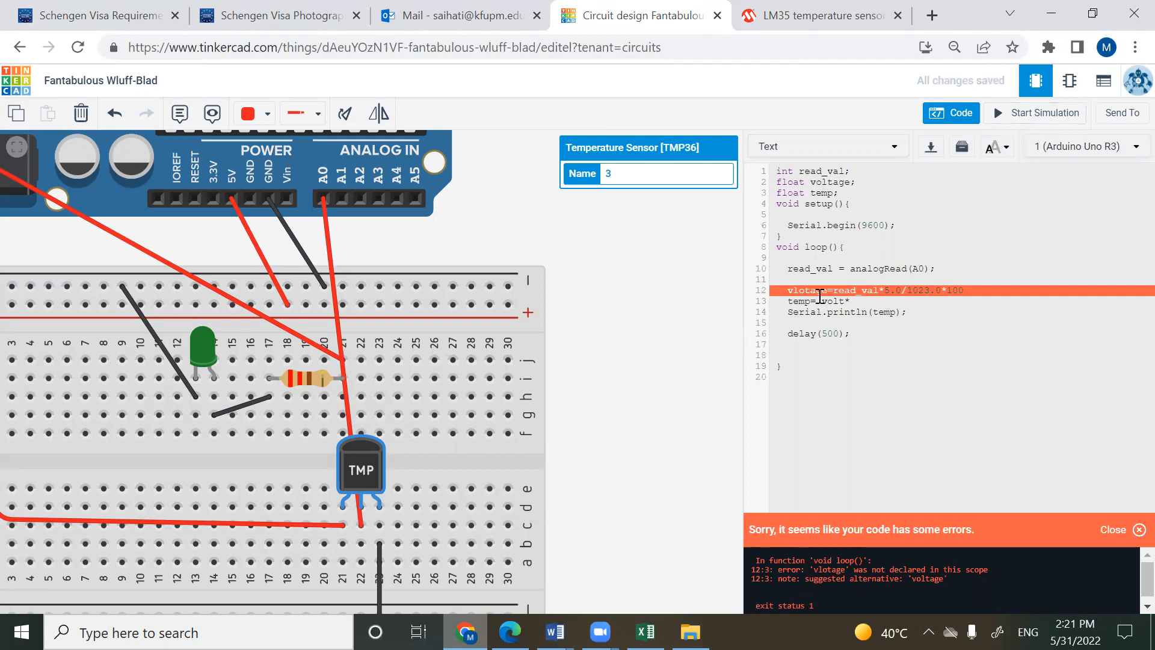
key("BackSpace")
type("l")
left_click(1024, 120)
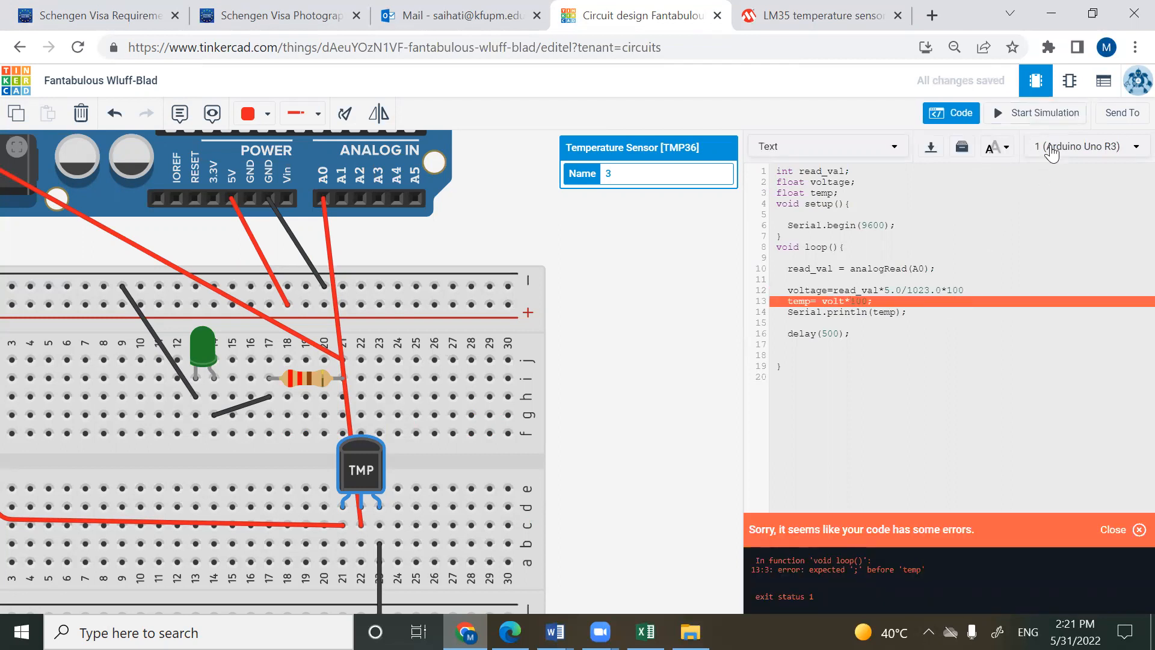
- End the voltage line with a semicolon, change volt to voltage in the temp formula, and start the simulation
left_click(1032, 114)
left_click(991, 293)
type(";")
left_click(1032, 114)
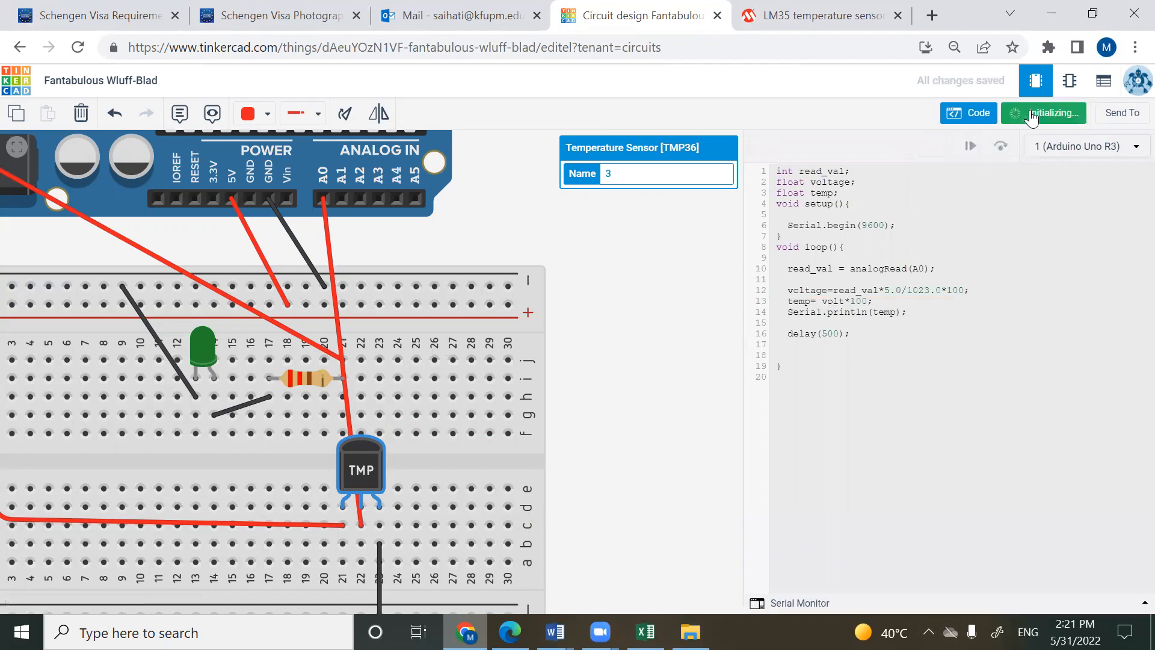
left_click(849, 302)
type("age")
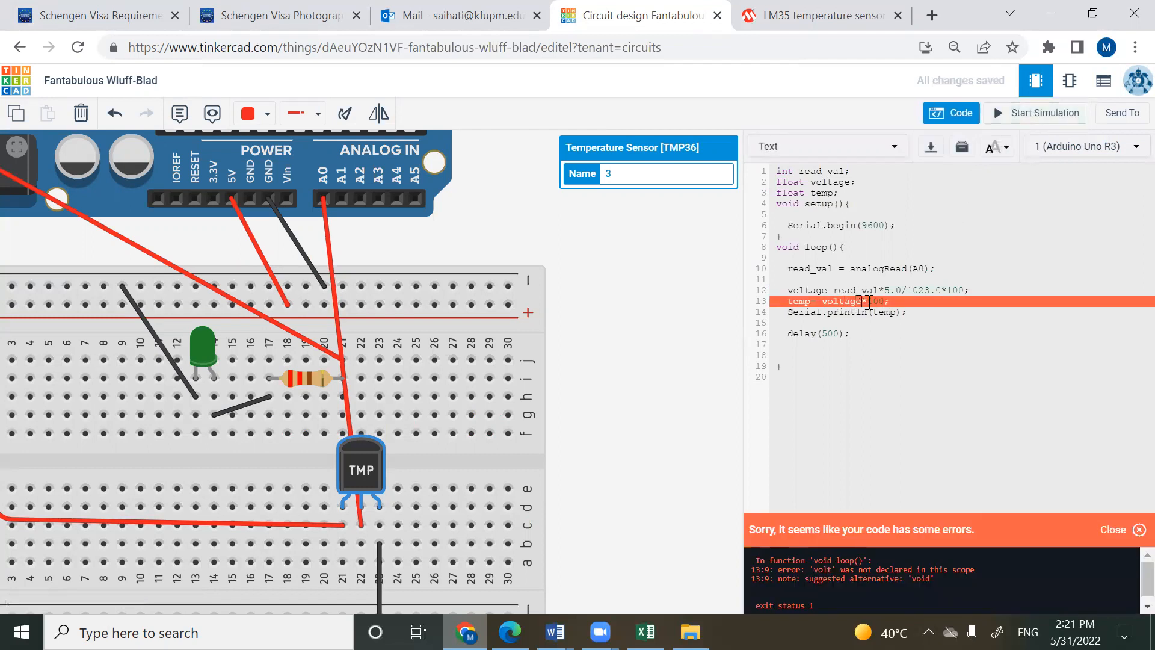
left_click(1047, 113)
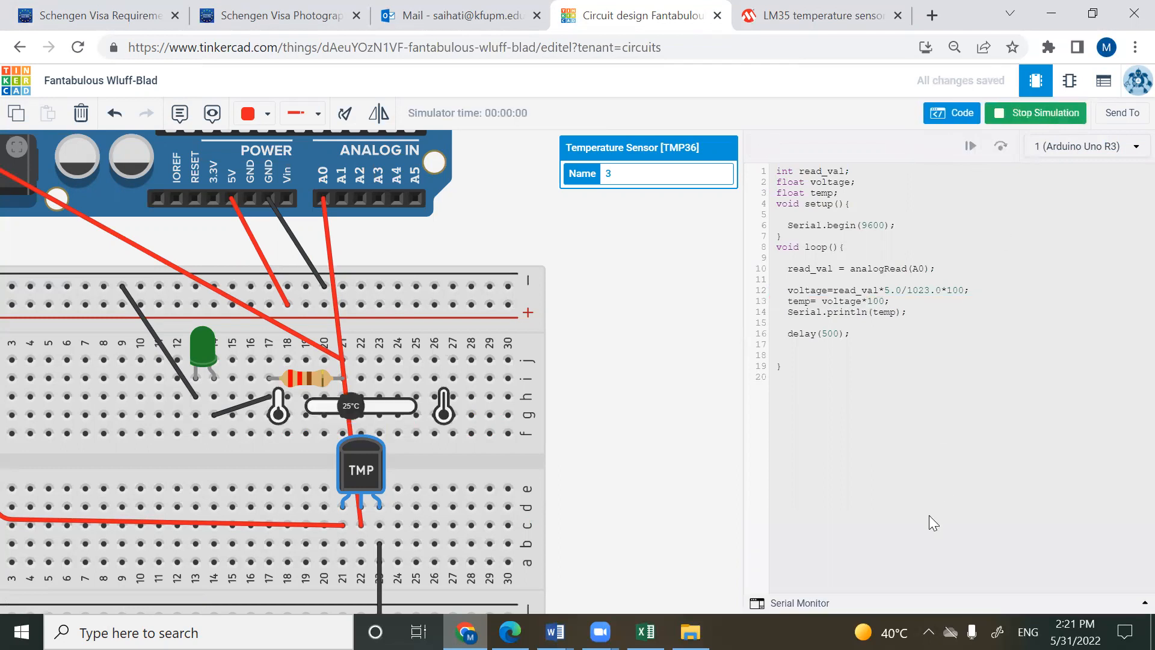
- Check the Serial Monitor output while lowering the TMP36's temperature to 4 °C, and stop the simulation
left_click(889, 604)
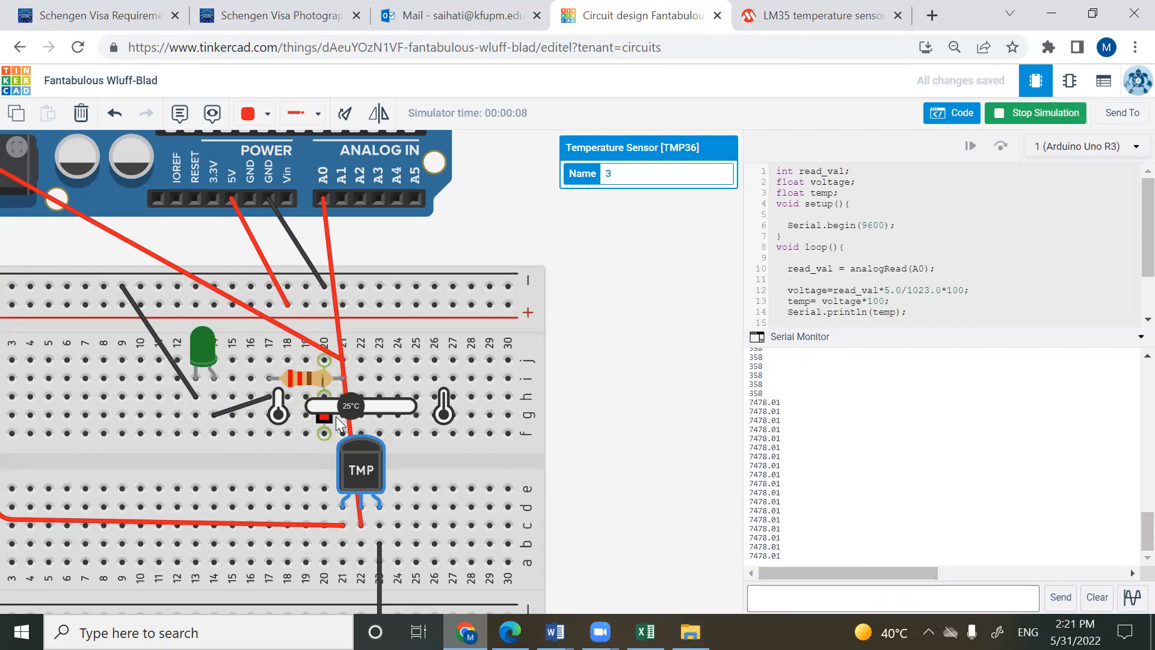
left_click_drag(365, 407, 339, 408)
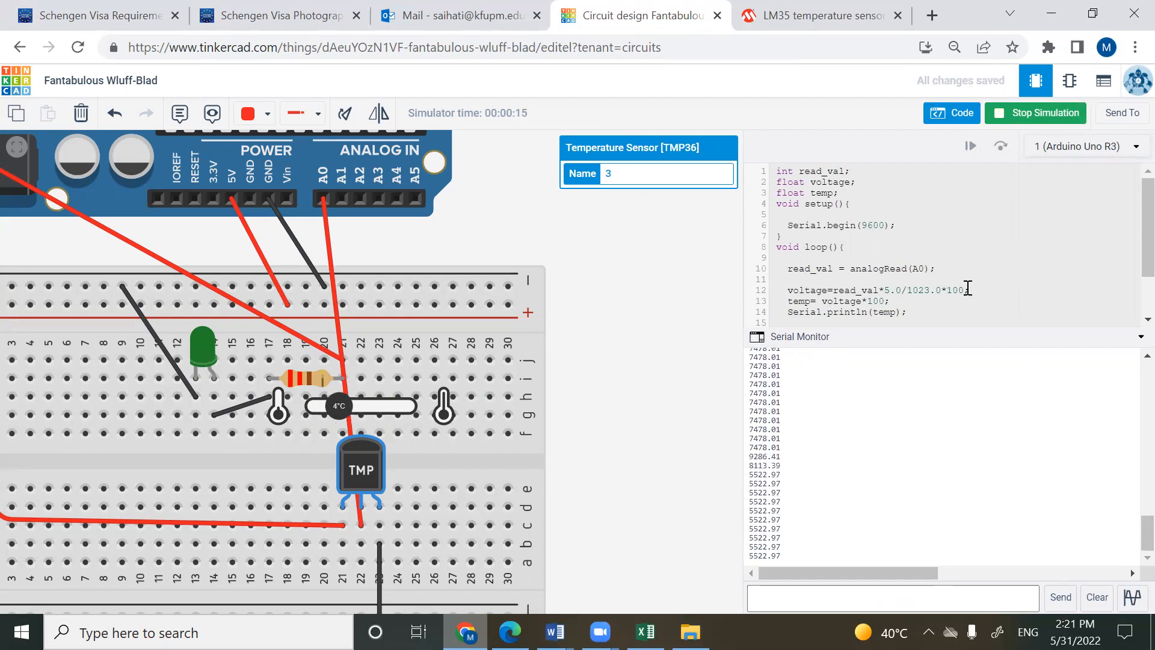
left_click(1023, 114)
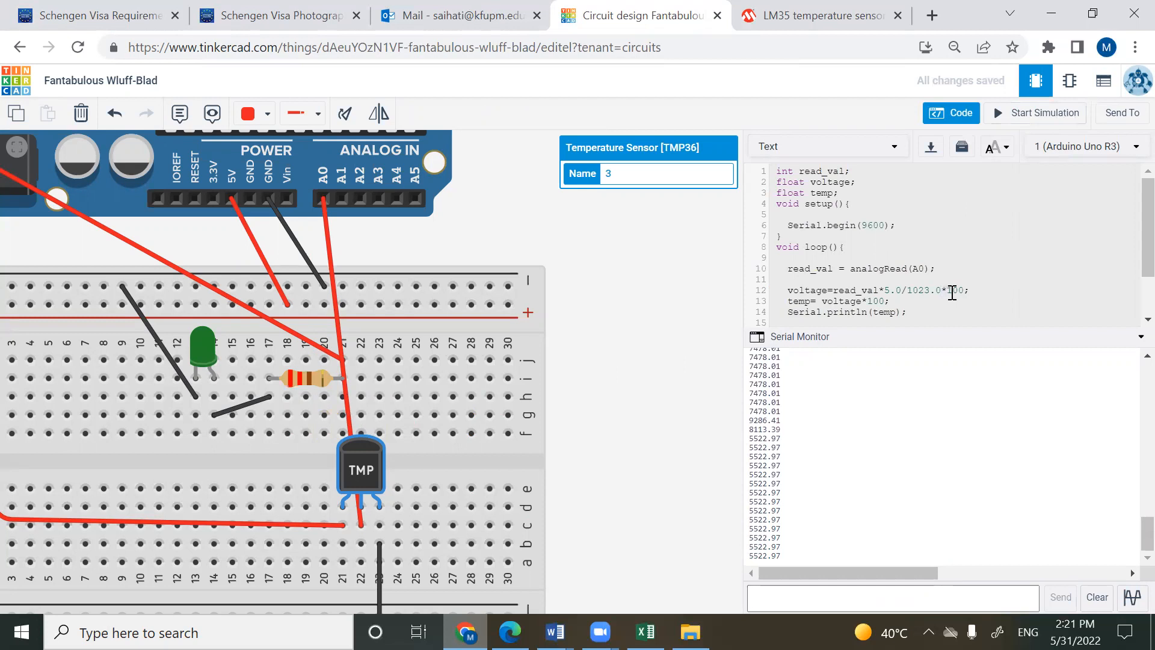
- Change the voltage formula to (read_val*5.0/1023.0-0.5)*100 and run the simulation
type(".5)")
left_click(839, 290)
type("(")
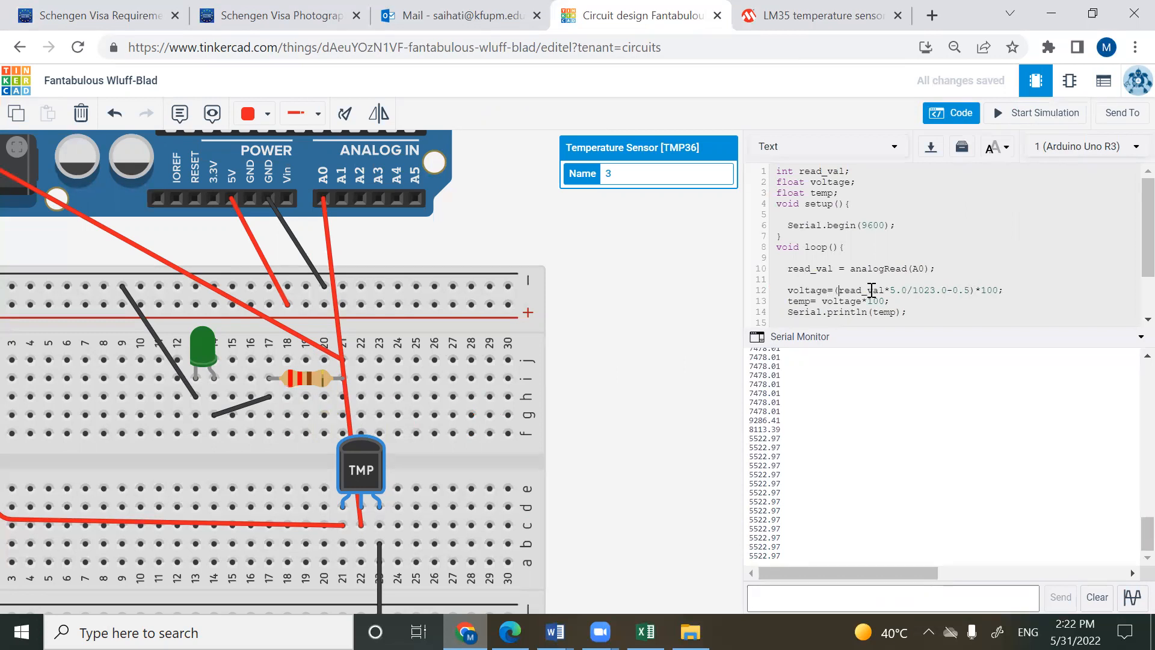
left_click(1030, 119)
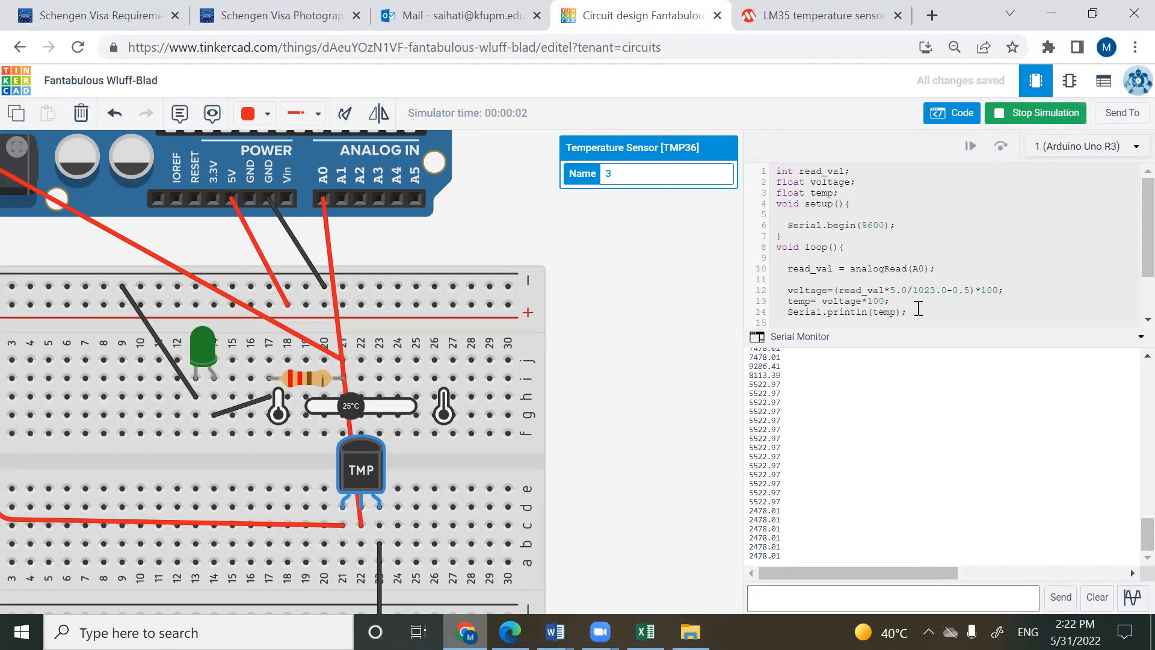
- Stop the simulation, rewrite the voltage formula as (read_val-0.5)*5.0/1023.0*100, and run it again
left_click(970, 294)
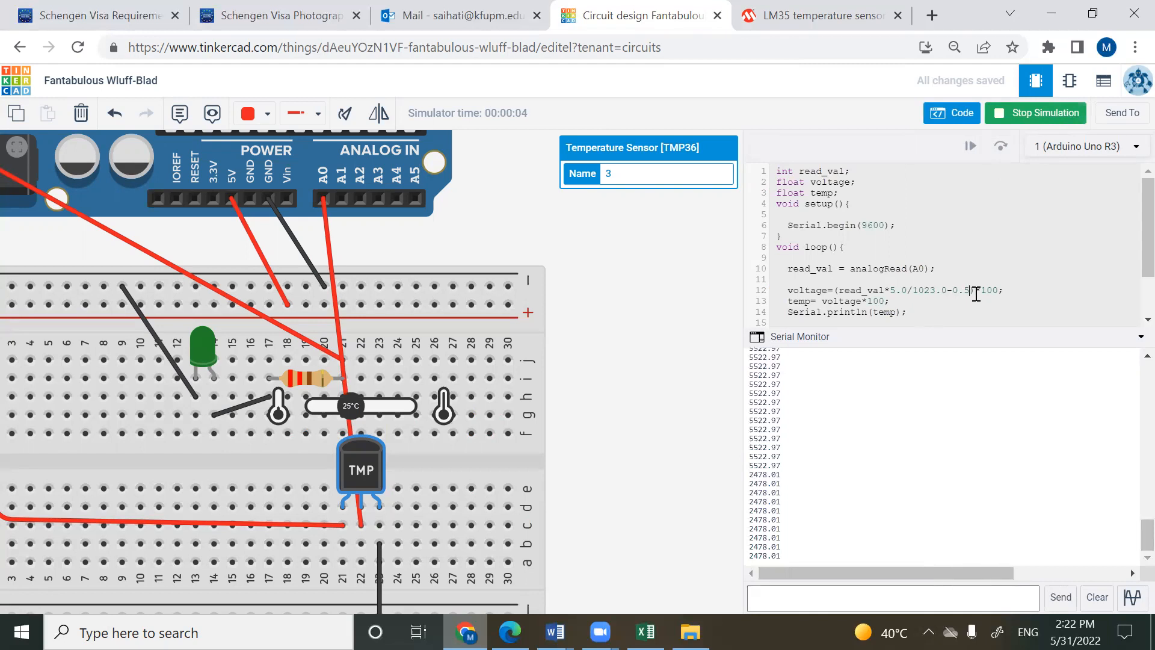
left_click(1030, 112)
key("BackSpace")
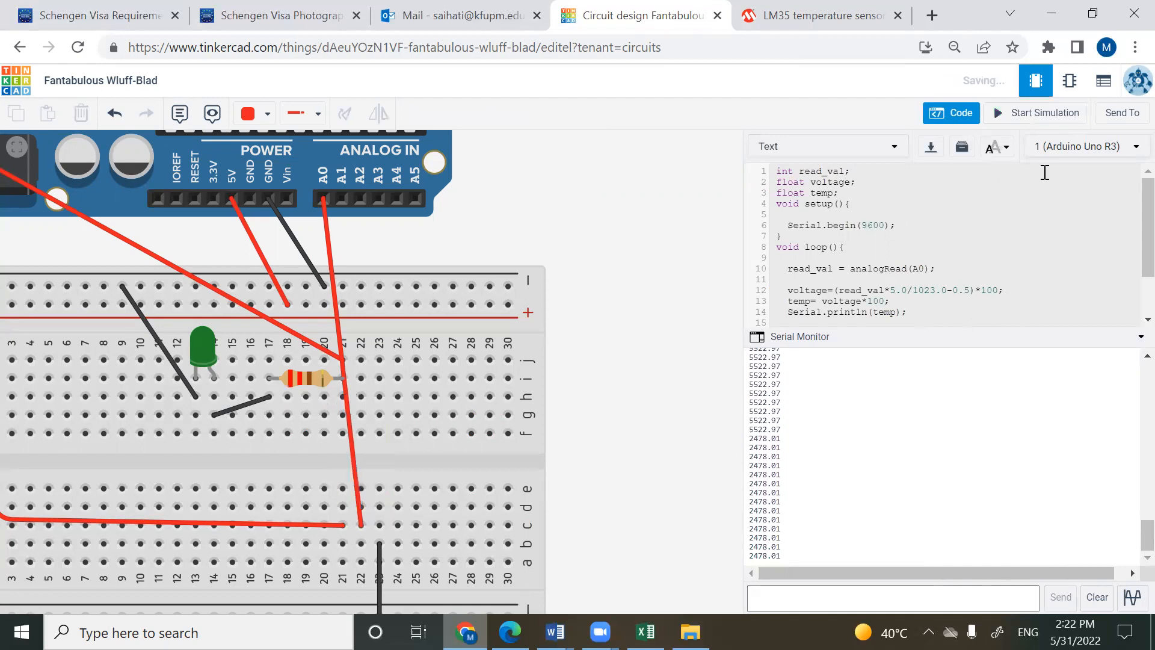
left_click(972, 288)
key("BackSpace")
key("BackSpace")
key("BackSpace")
key("BackSpace")
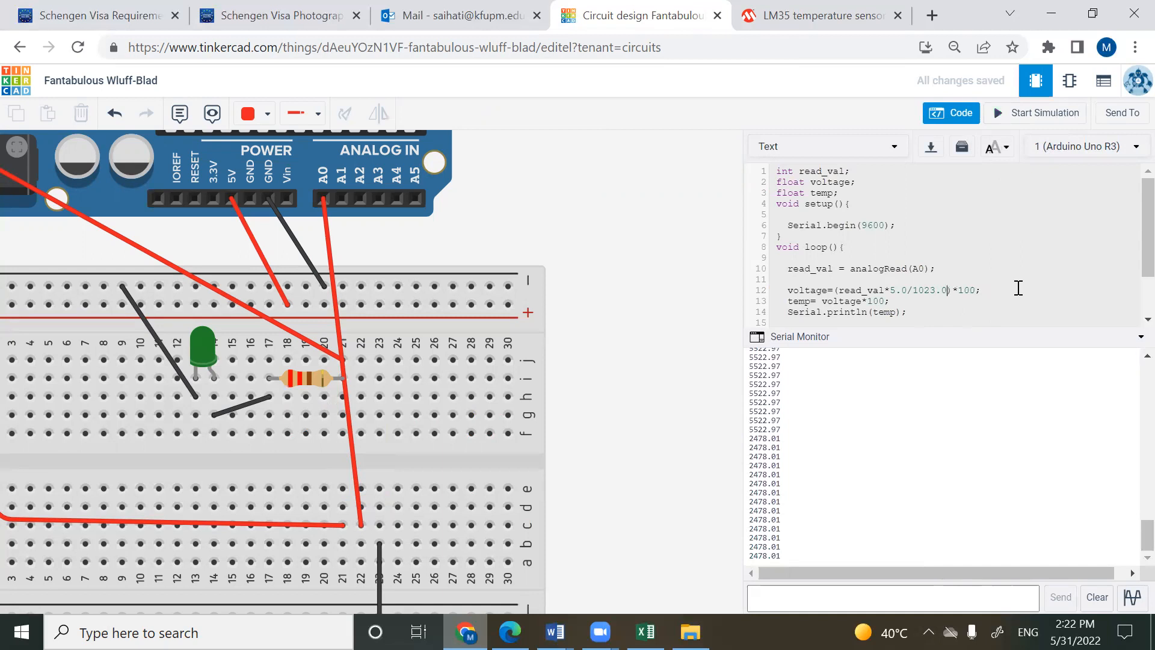
key("BackSpace")
key("Delete")
type("(")
type("-0.5)")
left_click(1032, 121)
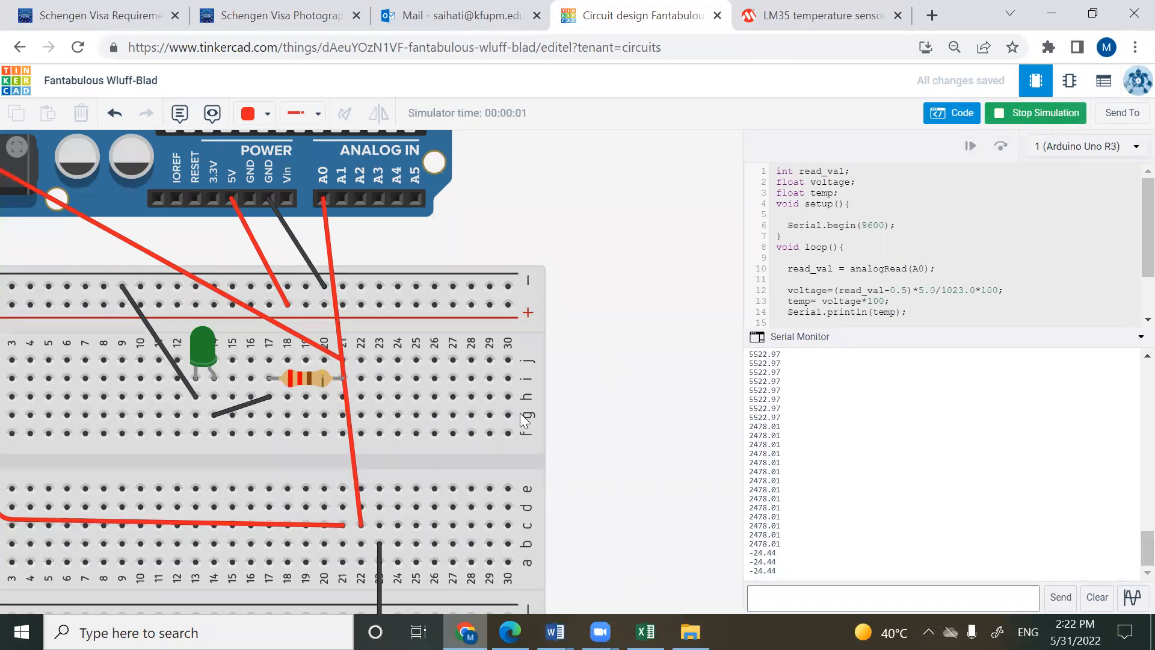
- Stop the simulation and undo the deletion of the TMP36 temperature sensor on the breadboard
left_click_drag(590, 393, 656, 385)
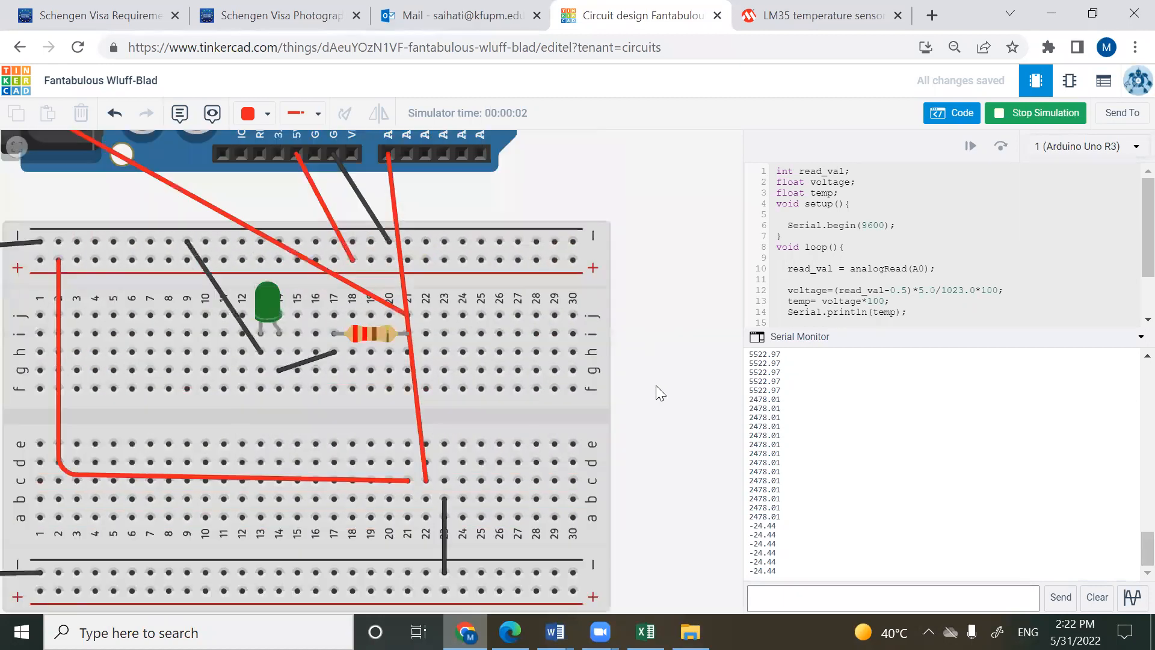
left_click(1011, 114)
left_click(656, 306)
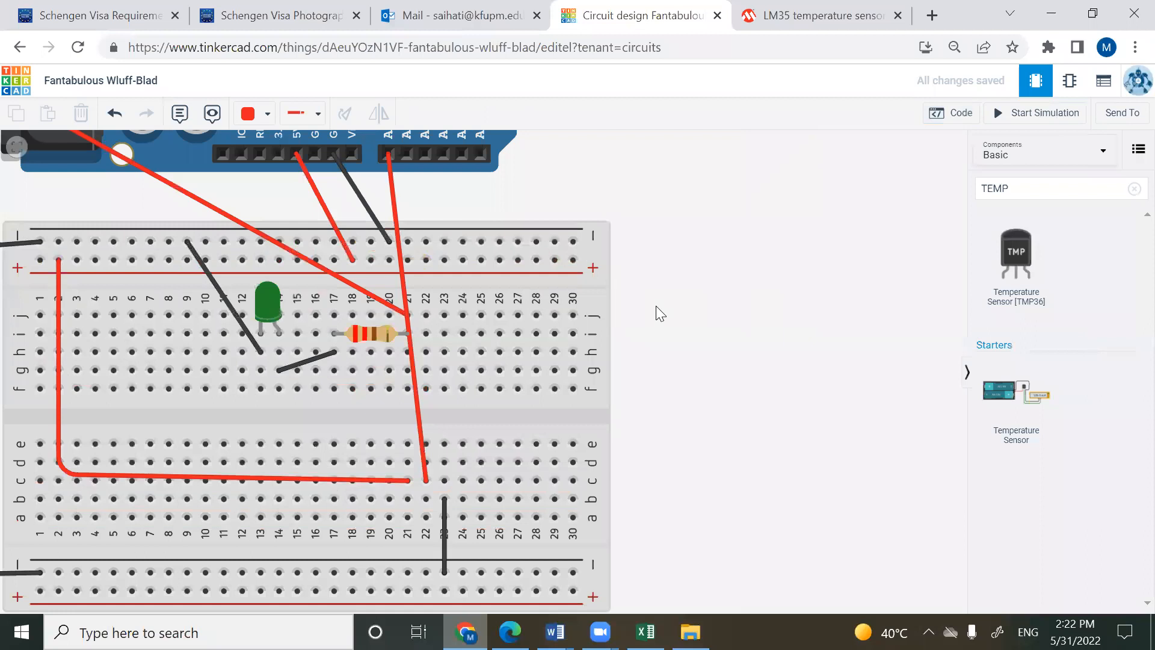
key("ctrl+z")
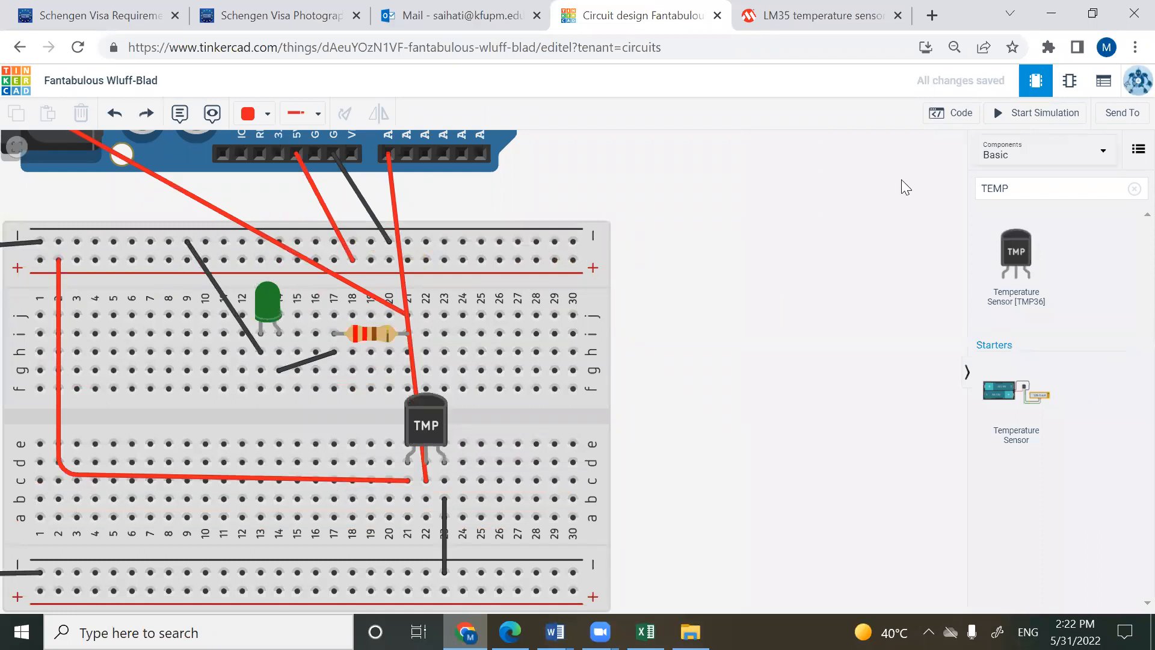
- Run the simulation with the code view open, set the TMP36's temperature to 15 °C, and stop the simulation
left_click(1003, 113)
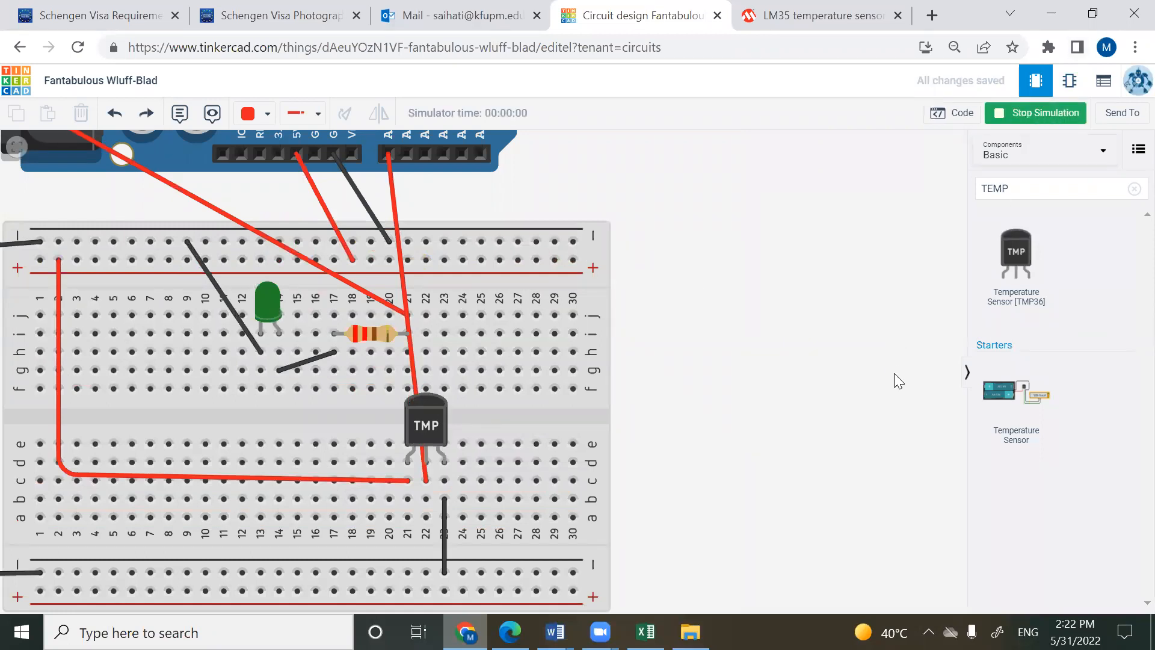
left_click(955, 113)
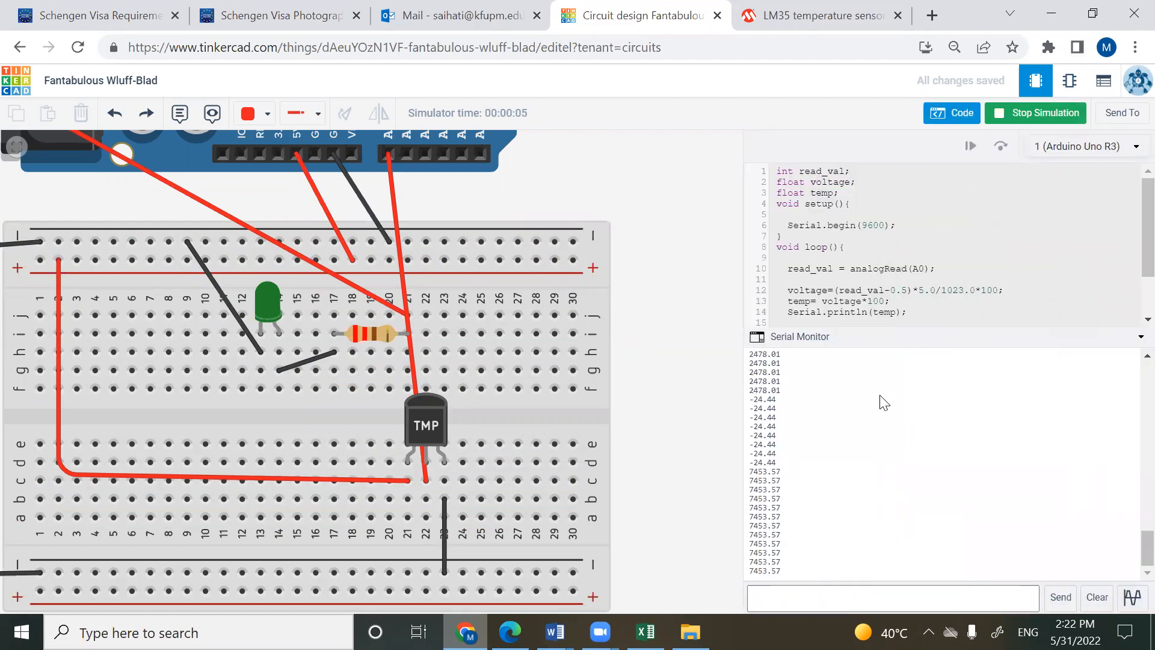
left_click(436, 414)
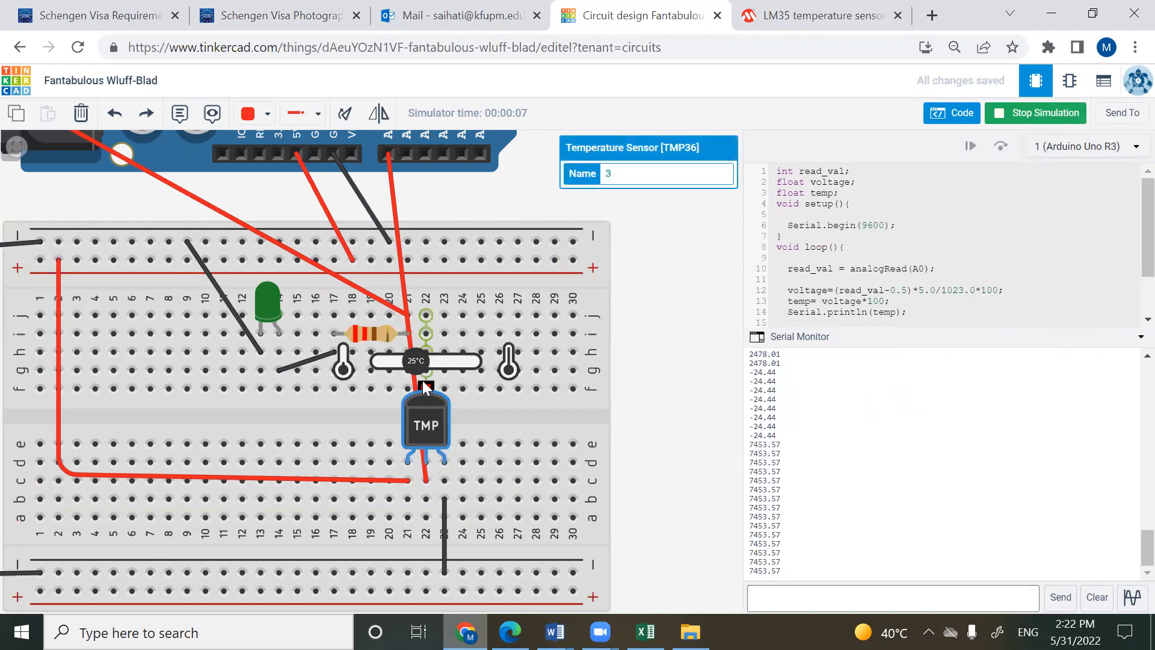
left_click_drag(416, 362, 391, 363)
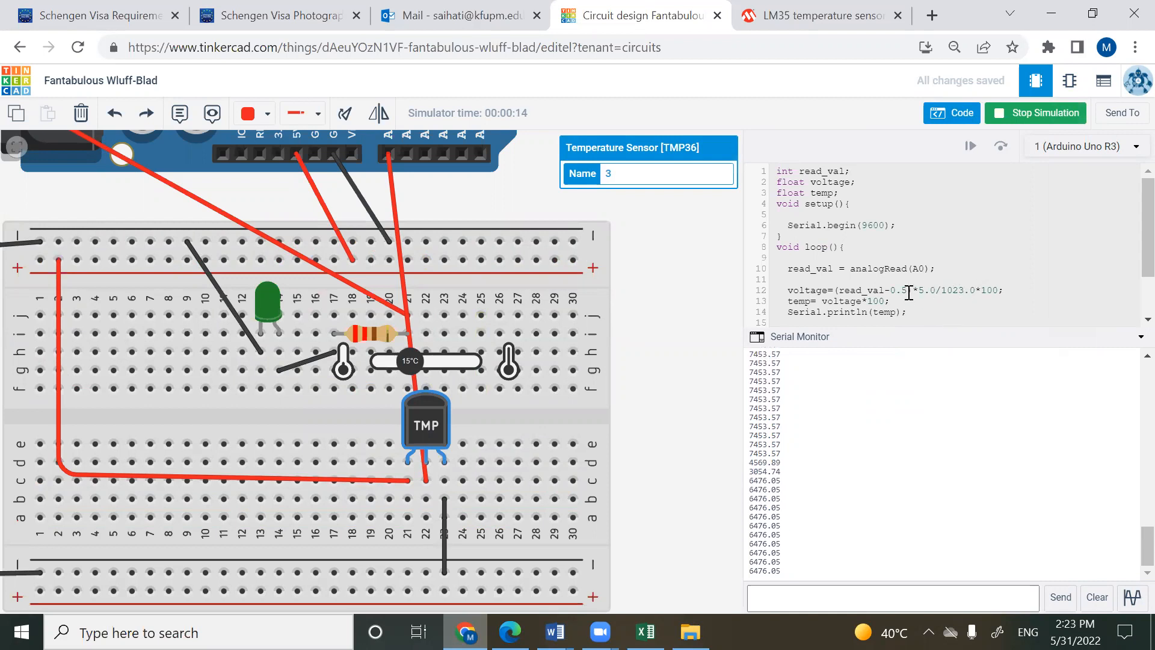
left_click(1025, 114)
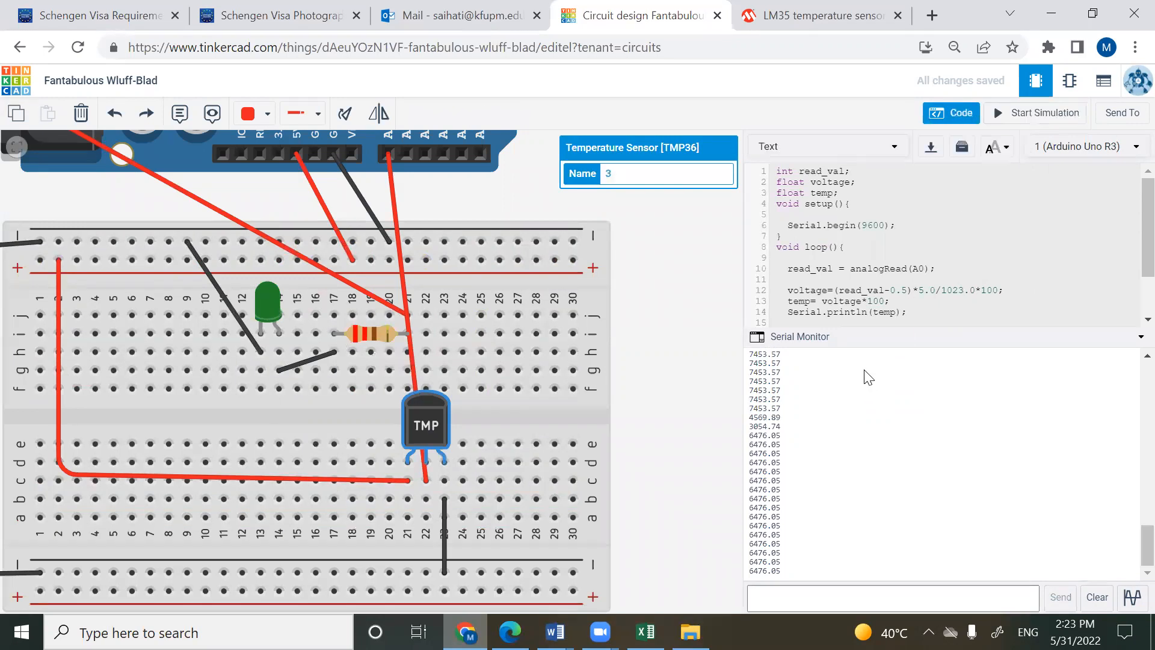
- Remove the 0.5 offset and its parentheses so the voltage formula reads read_val*5.0/1023.0*100
left_click(911, 290)
key("BackSpace")
key("BackSpace")
key("BackSpace")
key("BackSpace")
key("BackSpace")
left_click(839, 290)
key("BackSpace")
left_click(889, 300)
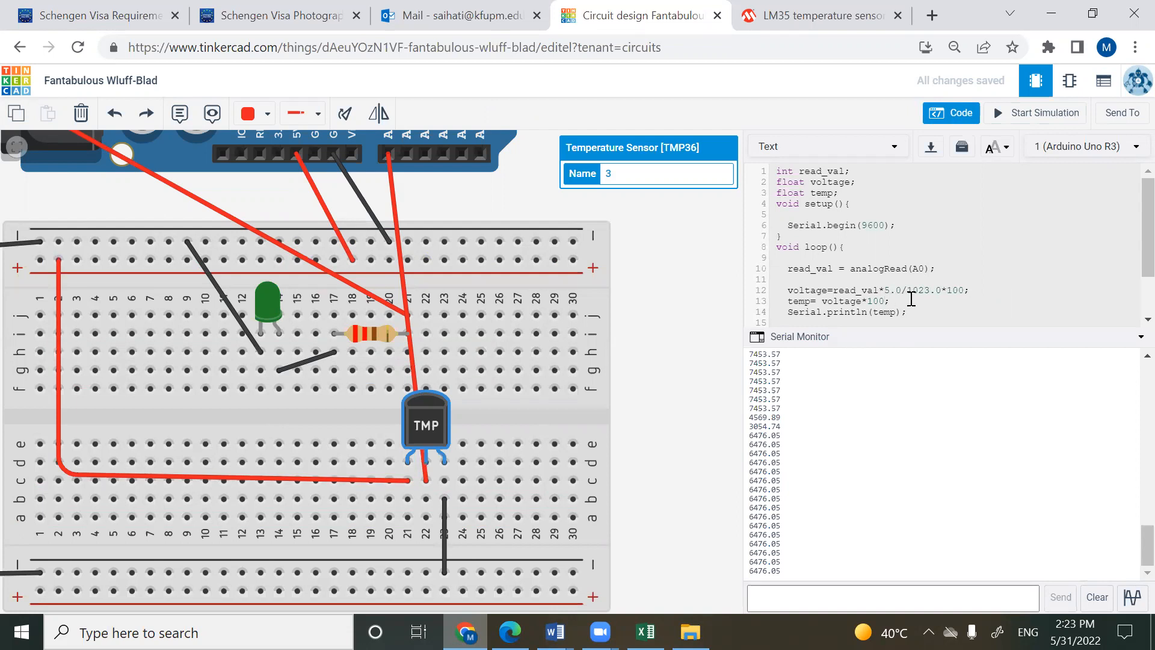
- Change the temp formula to (voltage-0.5)*100 and run the simulation
left_click(822, 301)
type(")")
key("BackSpace")
type("(-0.5)")
left_click(1033, 115)
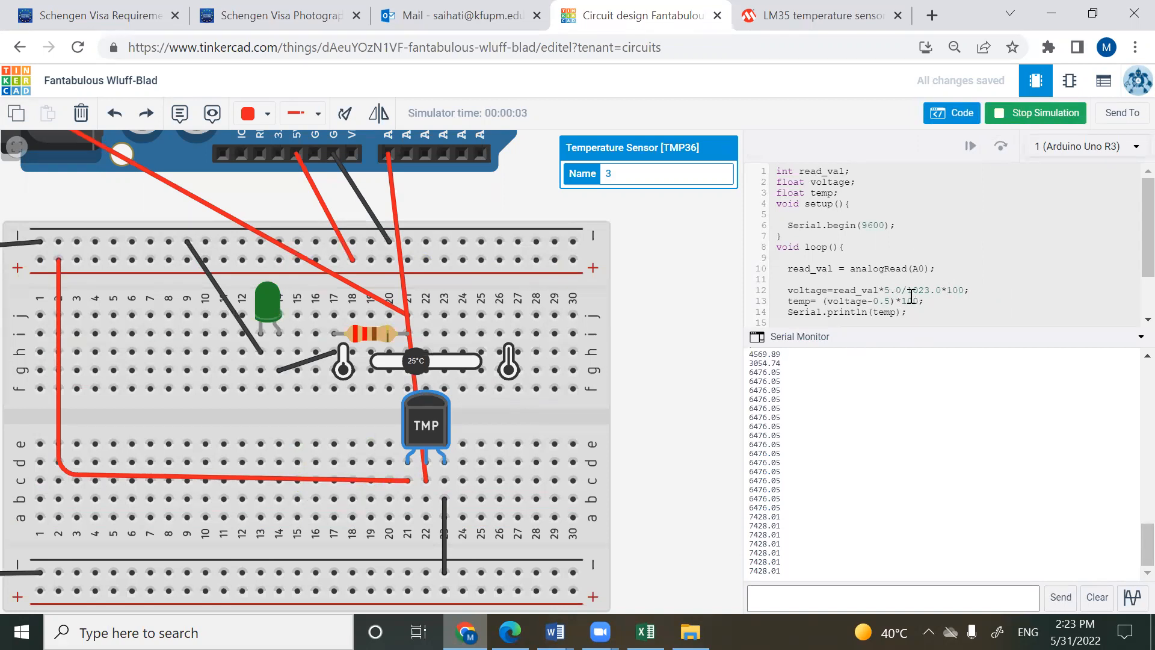
left_click(960, 291)
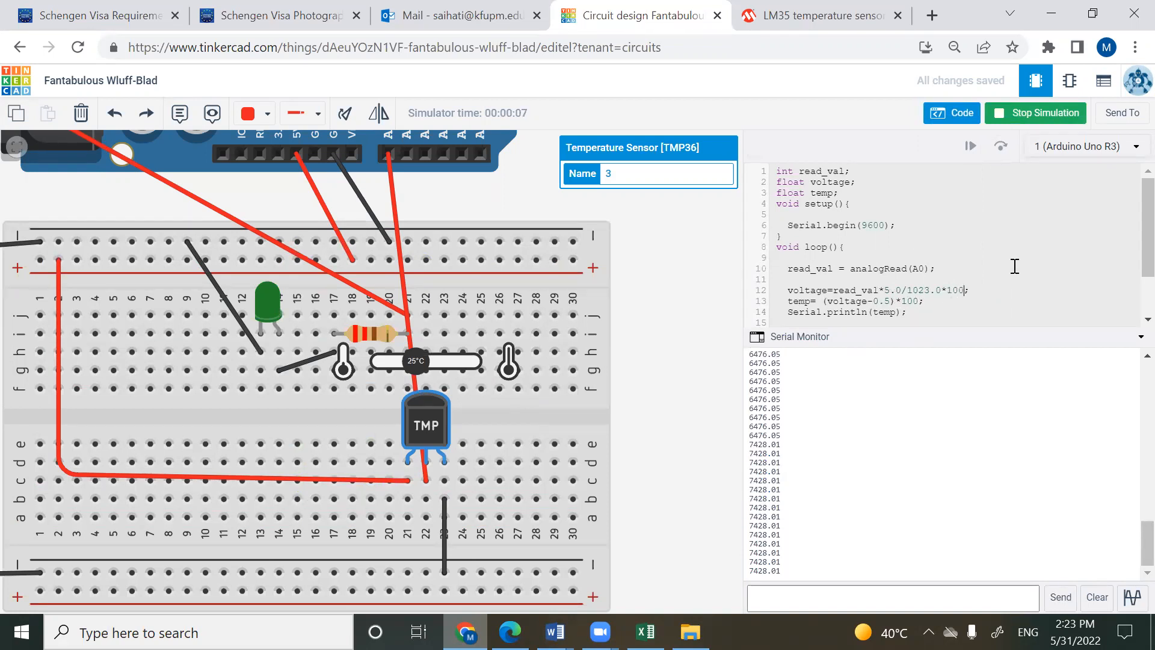
- Stop the simulation, remove *100 so the voltage formula reads read_val*5.0/1023.0, and run the simulation again
left_click(1004, 116)
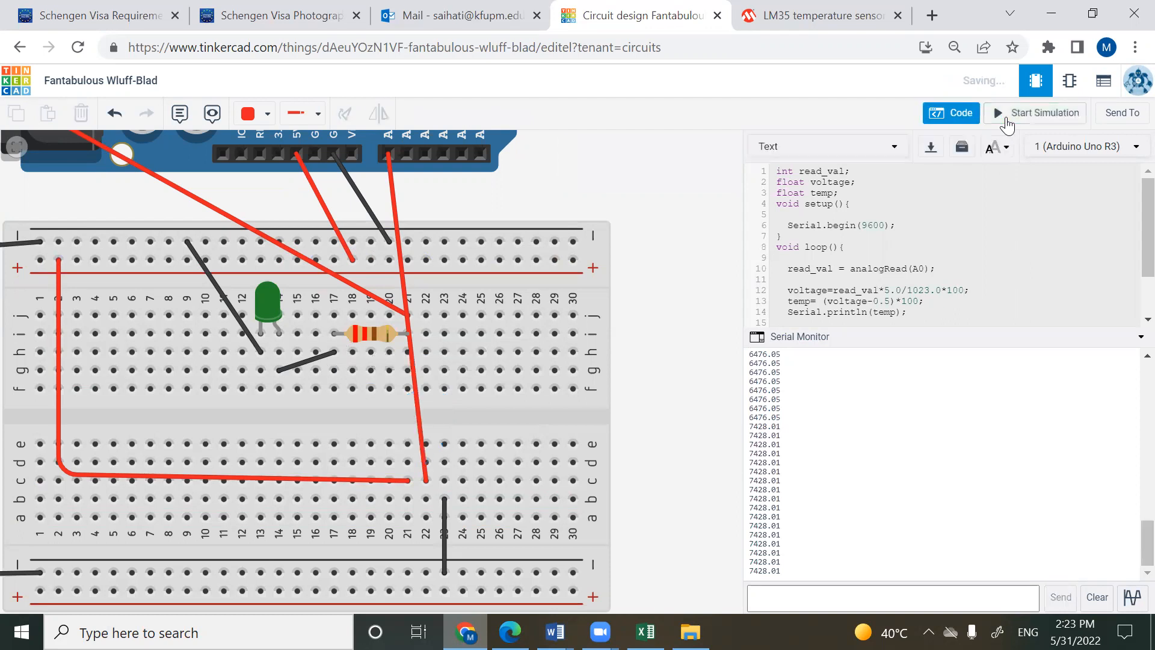
left_click(967, 291)
left_click(1039, 113)
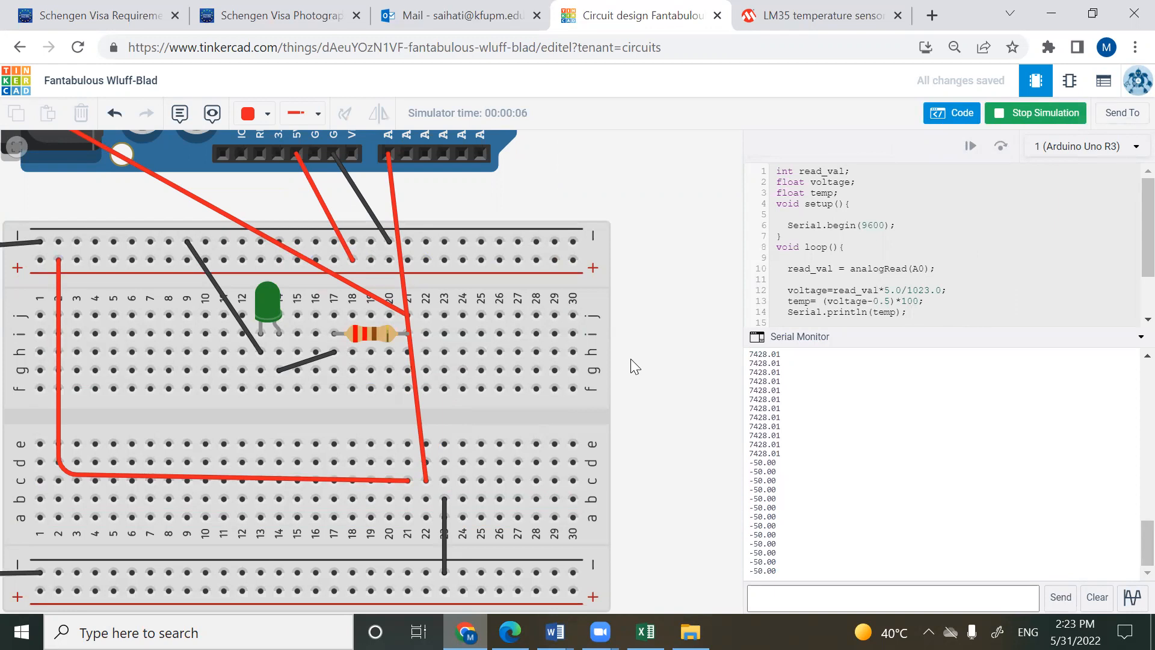
- Undo the TMP36 sensor's deletion from the breadboard and rerun the simulation with the code view open
left_click(1015, 113)
key("ctrl+z")
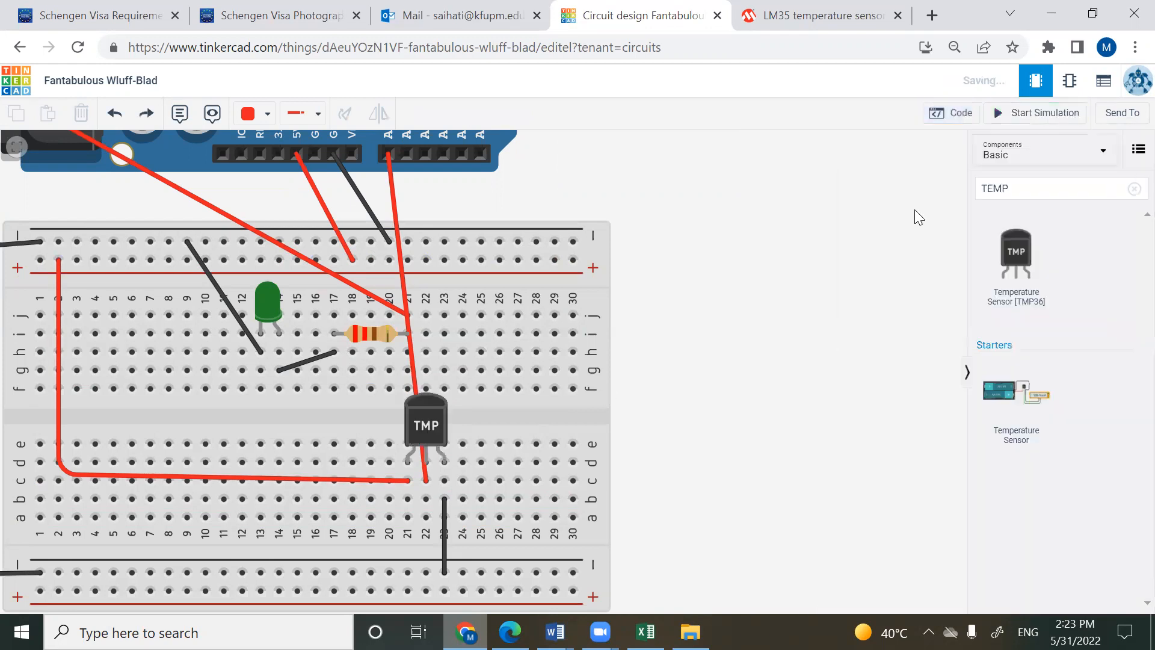
left_click(1029, 114)
left_click(955, 113)
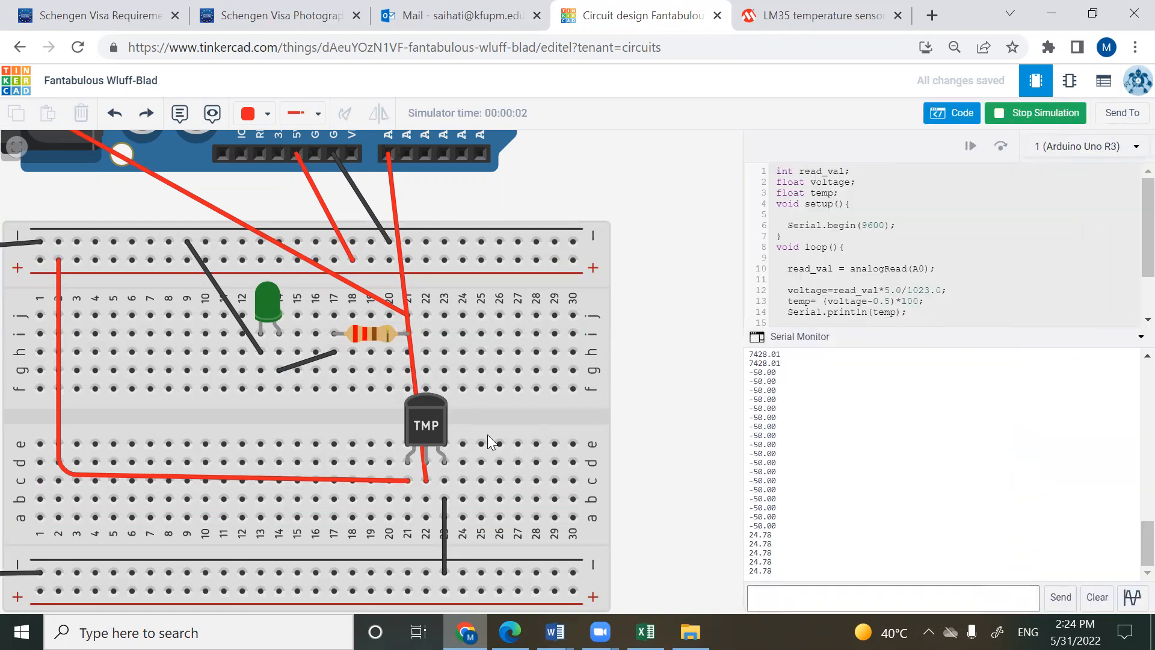
- Highlight the 0.5 offset in the temp formula and set the TMP36's simulated temperature to 43 °C
left_click(424, 410)
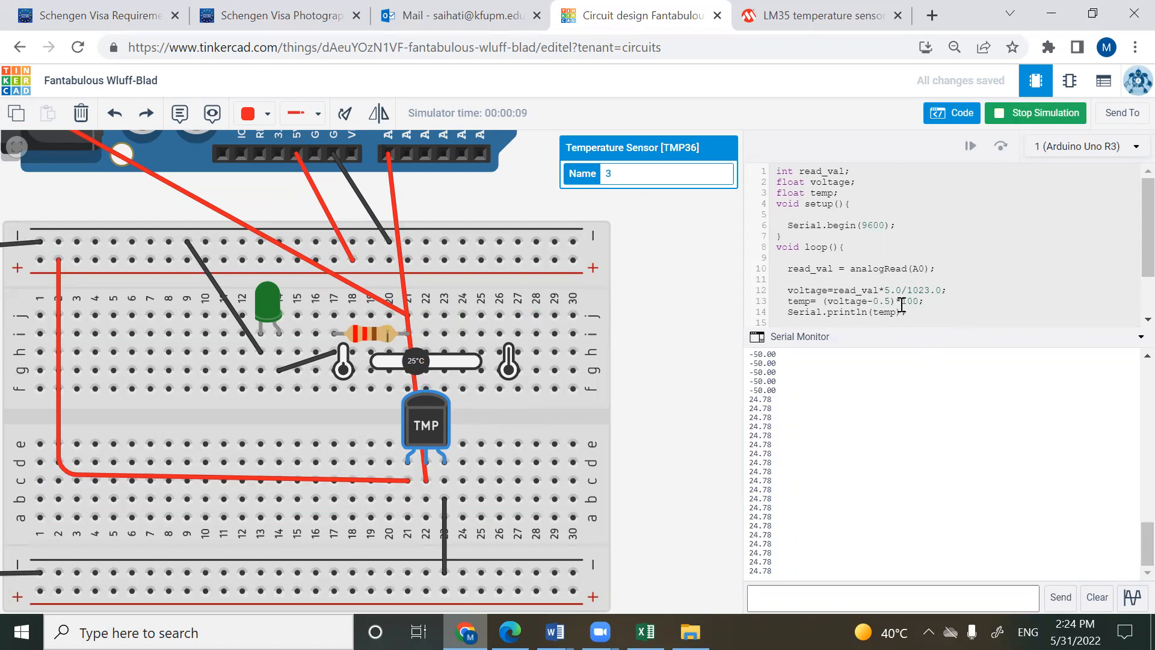
left_click(874, 301)
left_click(891, 301, "shift")
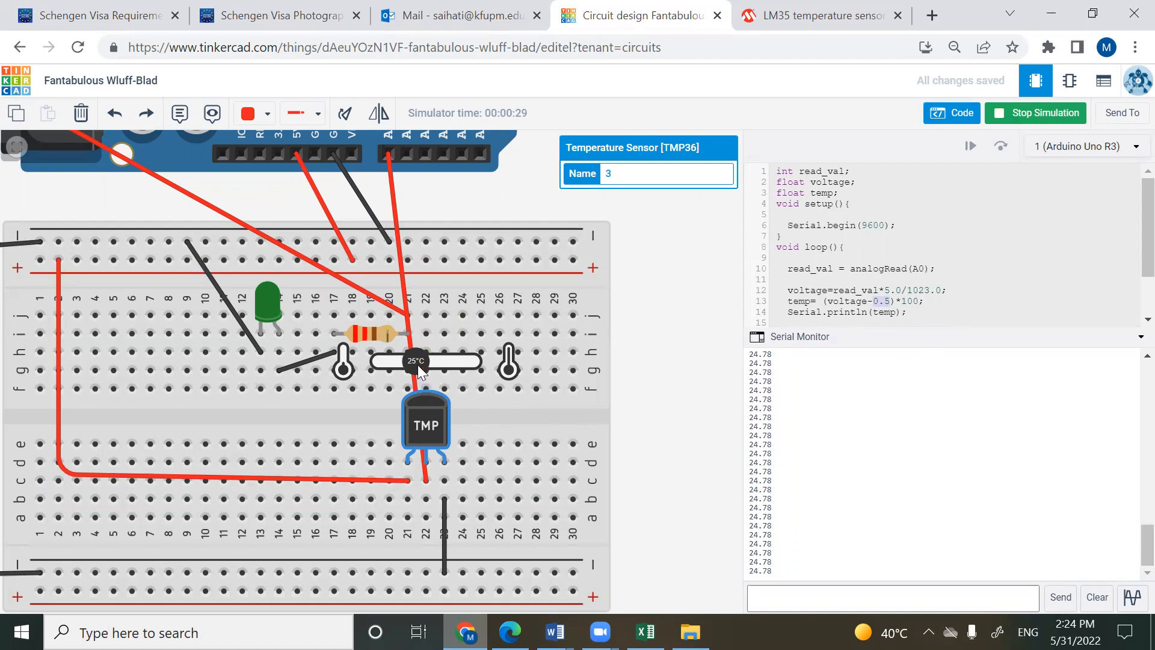
left_click_drag(423, 362, 426, 363)
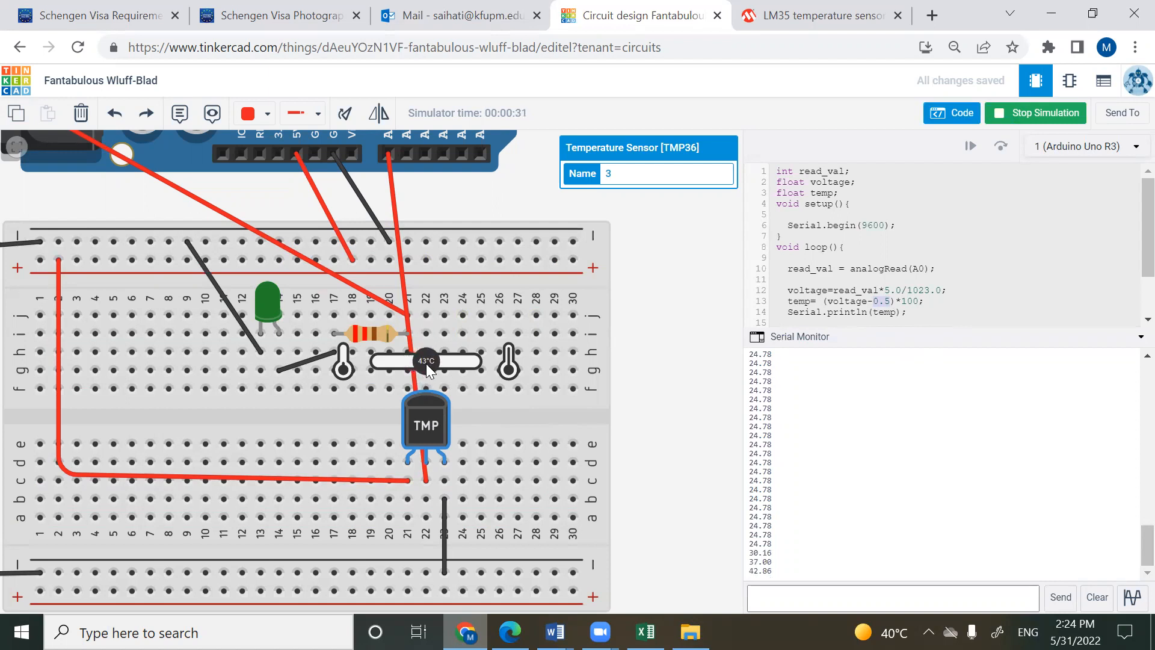
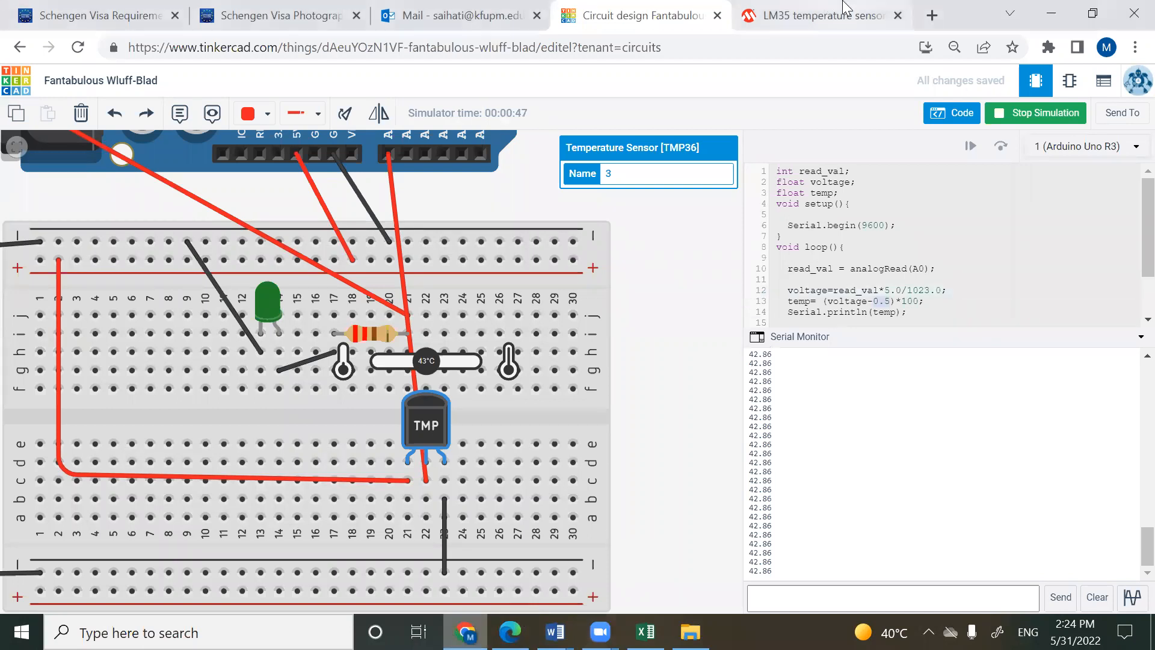
- Switch to the Electronics and MC Lab manual in Word and find the code below Figure 1, Temperature Sensing System
left_click_drag(697, 244, 679, 314)
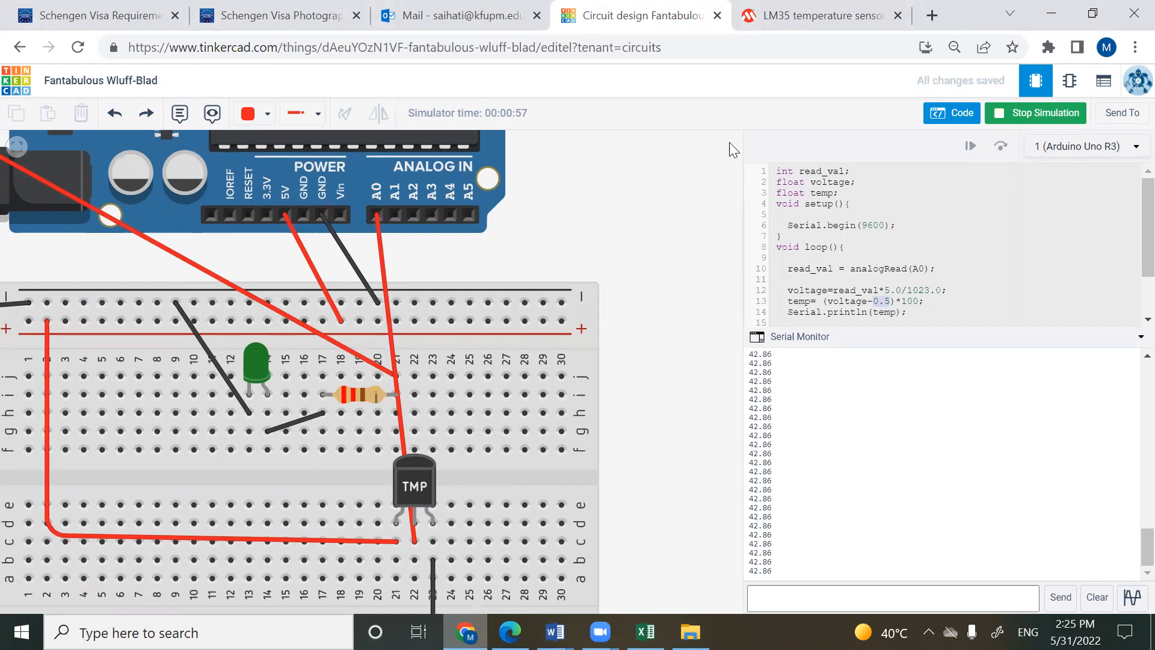
mouse_move(510, 631)
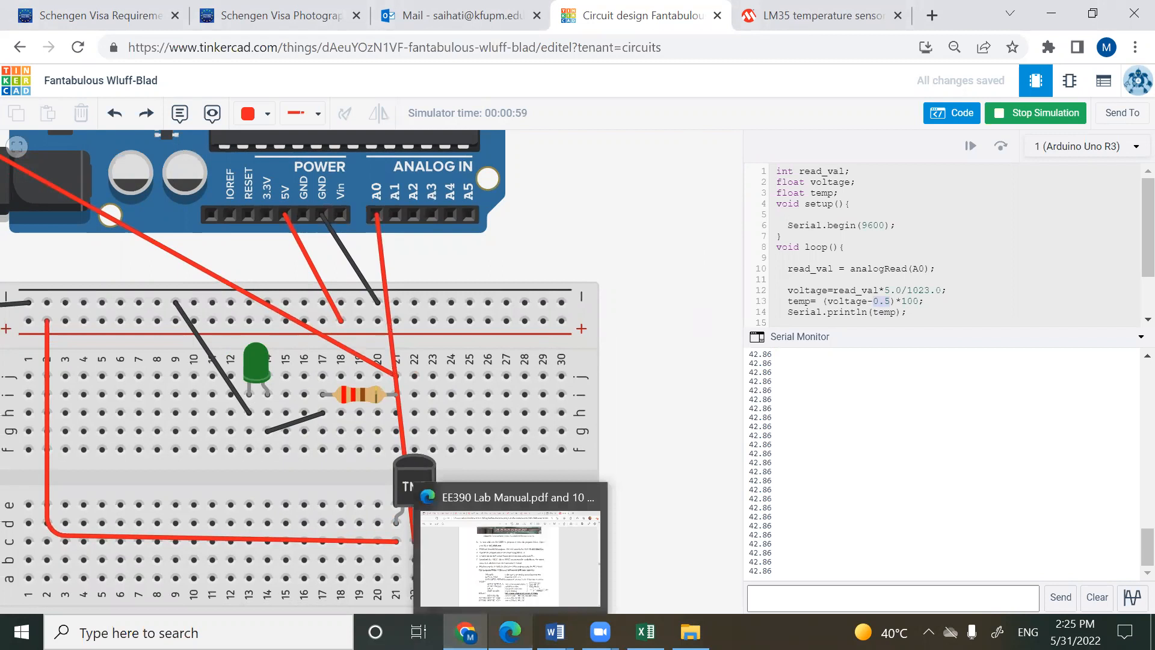
left_click_drag(691, 405, 739, 425)
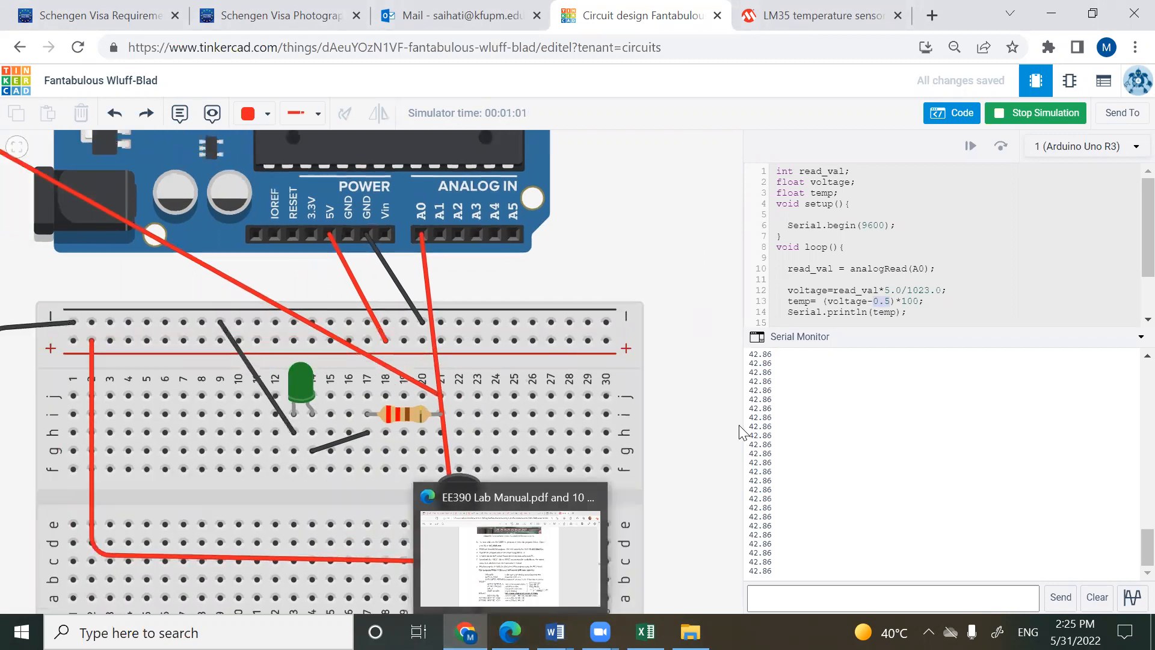
mouse_move(555, 631)
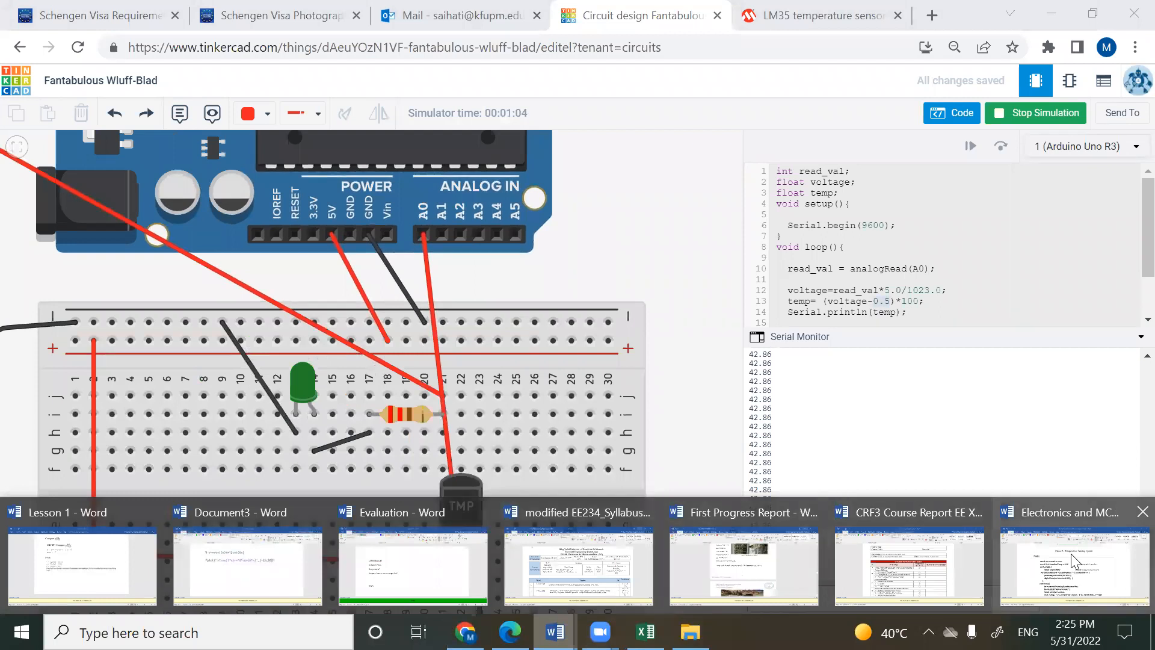
left_click(1063, 556)
scroll(415, 314, "up", 20)
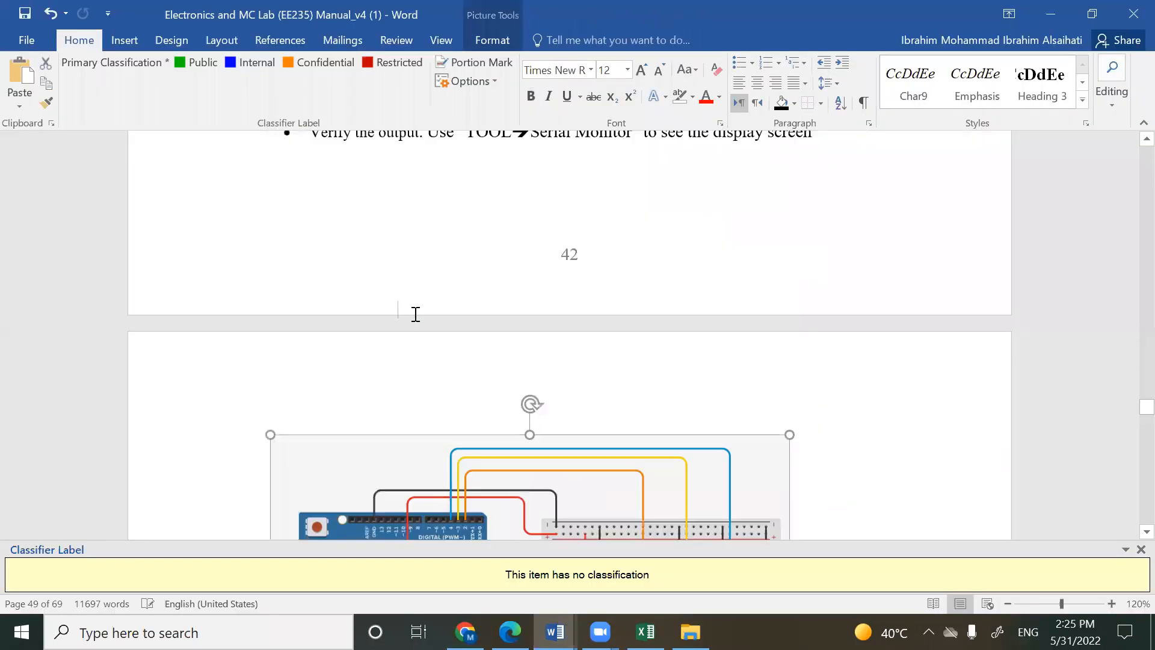
left_click(414, 314)
scroll(415, 314, "up", 15)
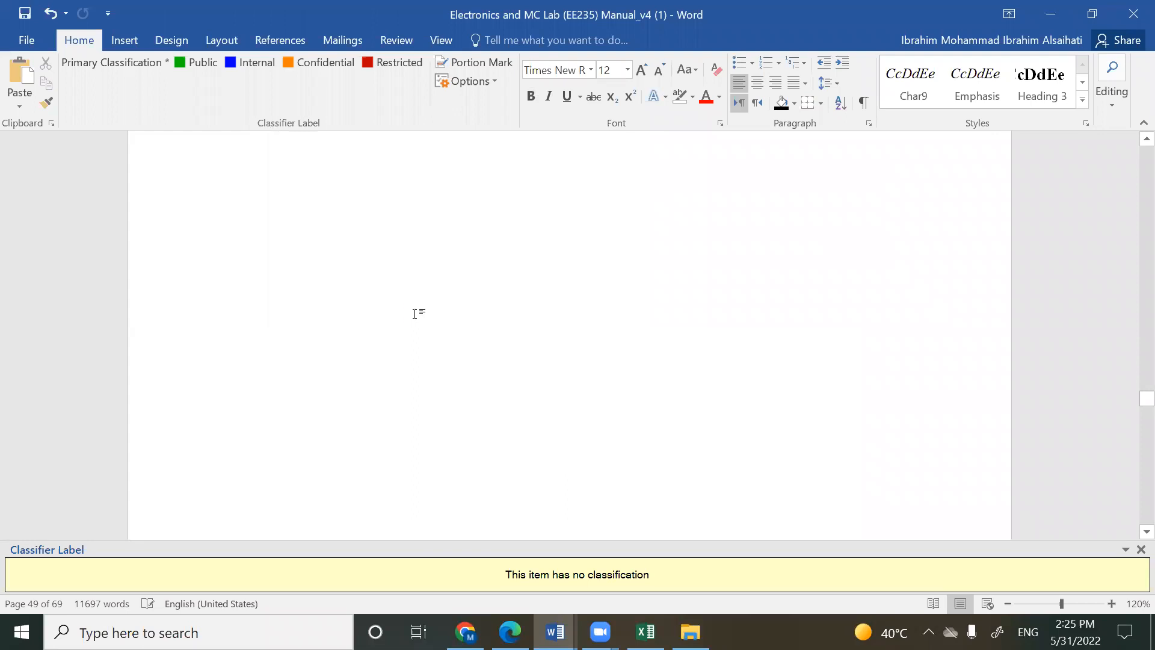
left_click(415, 313)
scroll(415, 313, "up", 10)
left_click(415, 313)
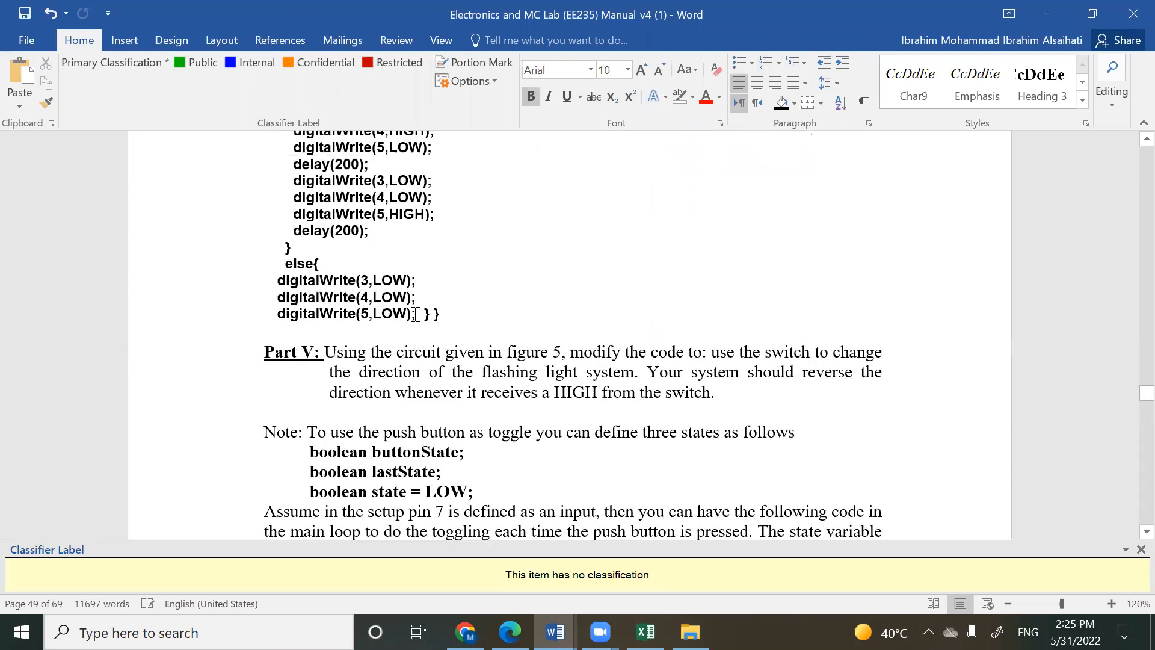
scroll(414, 313, "down", 20)
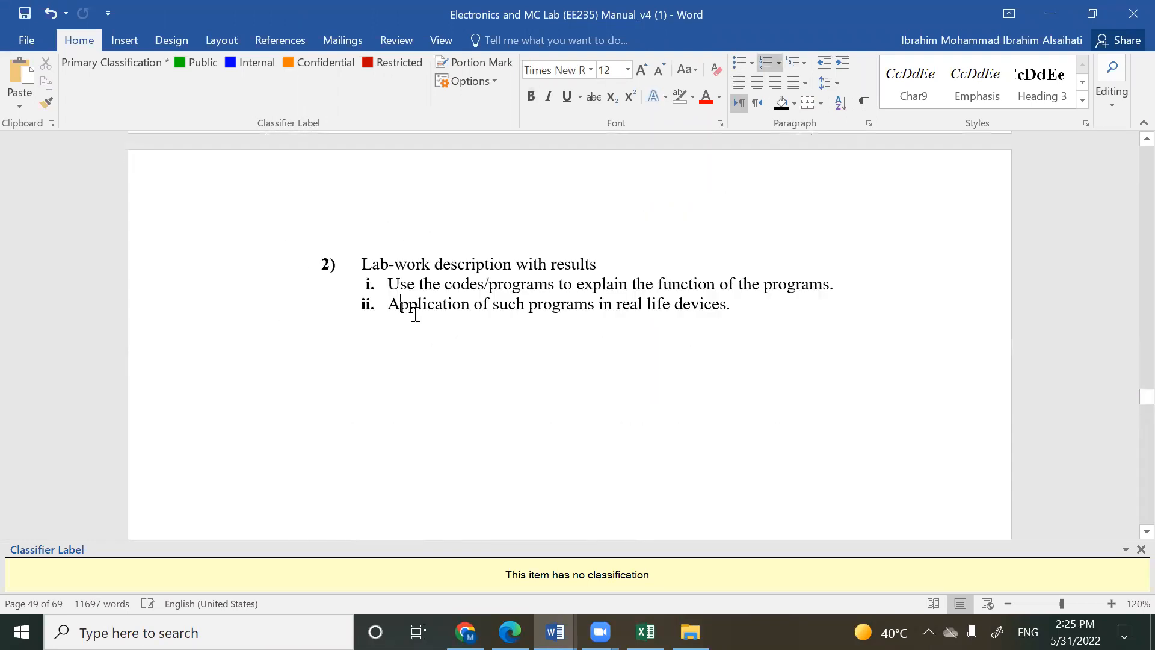
scroll(415, 314, "up", 10)
left_click(415, 313)
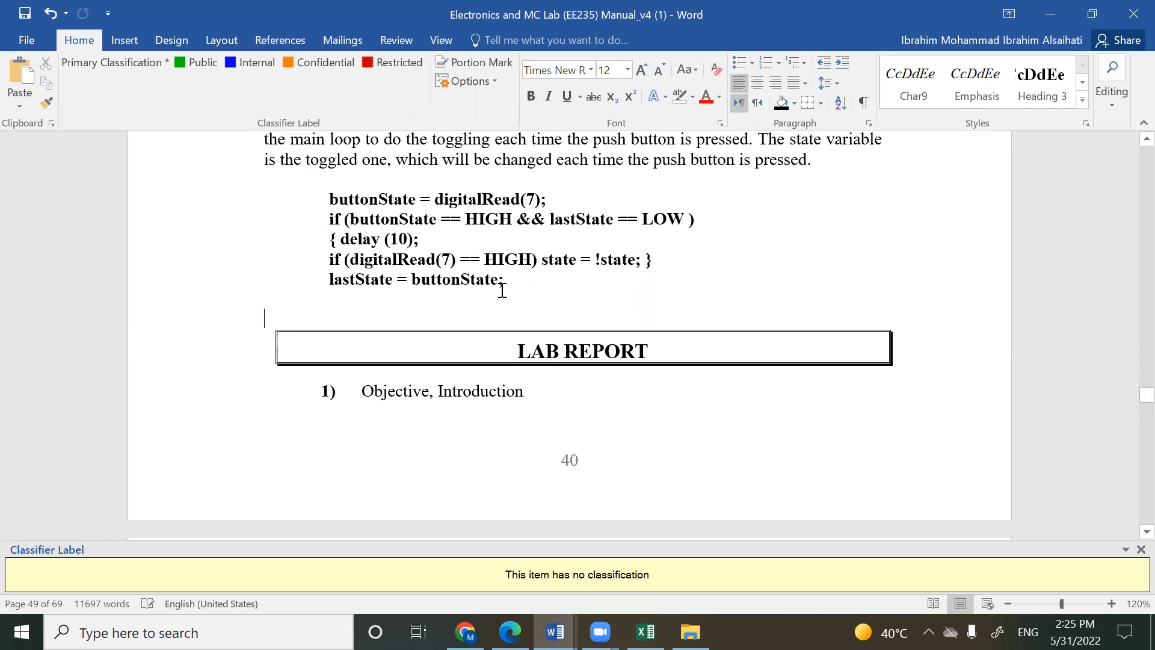
scroll(440, 232, "down", 10)
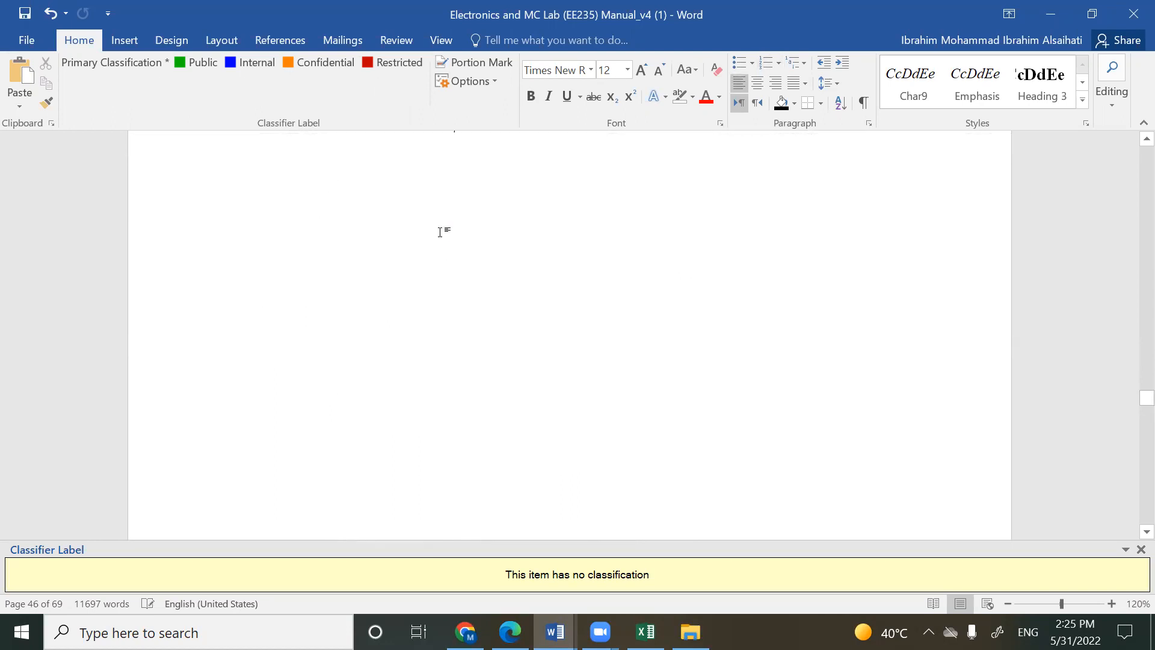
left_click(440, 232)
scroll(441, 232, "down", 15)
left_click(442, 237)
scroll(442, 238, "down", 10)
left_click(442, 232)
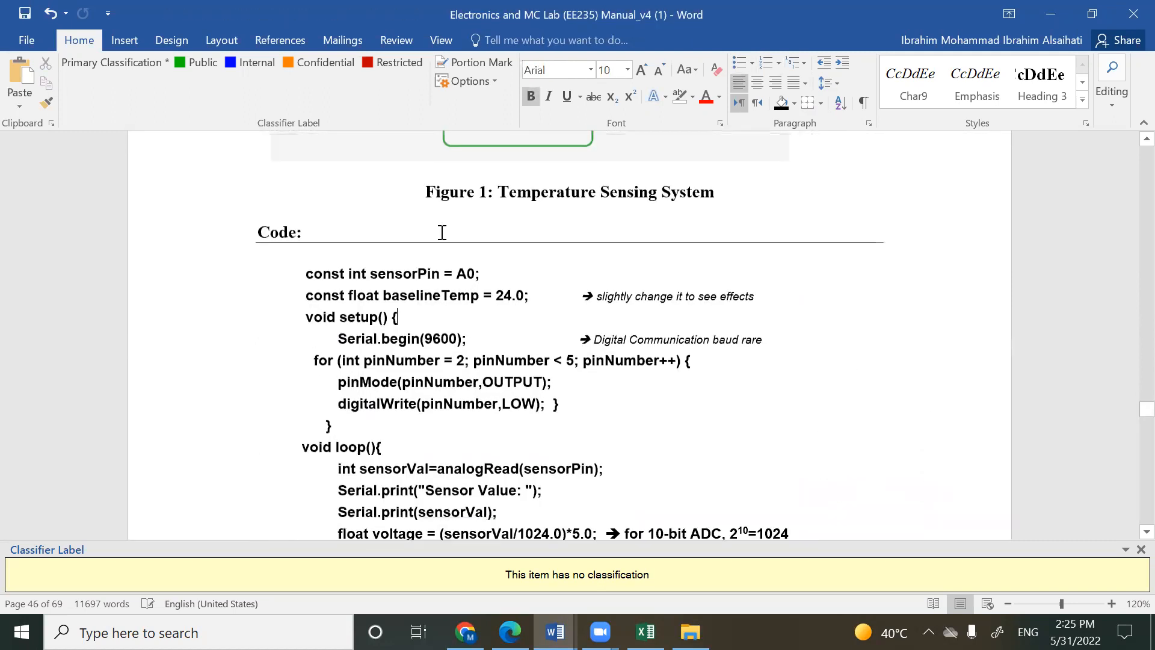
scroll(442, 232, "down", 10)
scroll(443, 232, "up", 10)
- Insert an indented line reading pinMode(2,OUPUT); below Serial.begin(9600); in the setup code
left_click(519, 342)
key("Return")
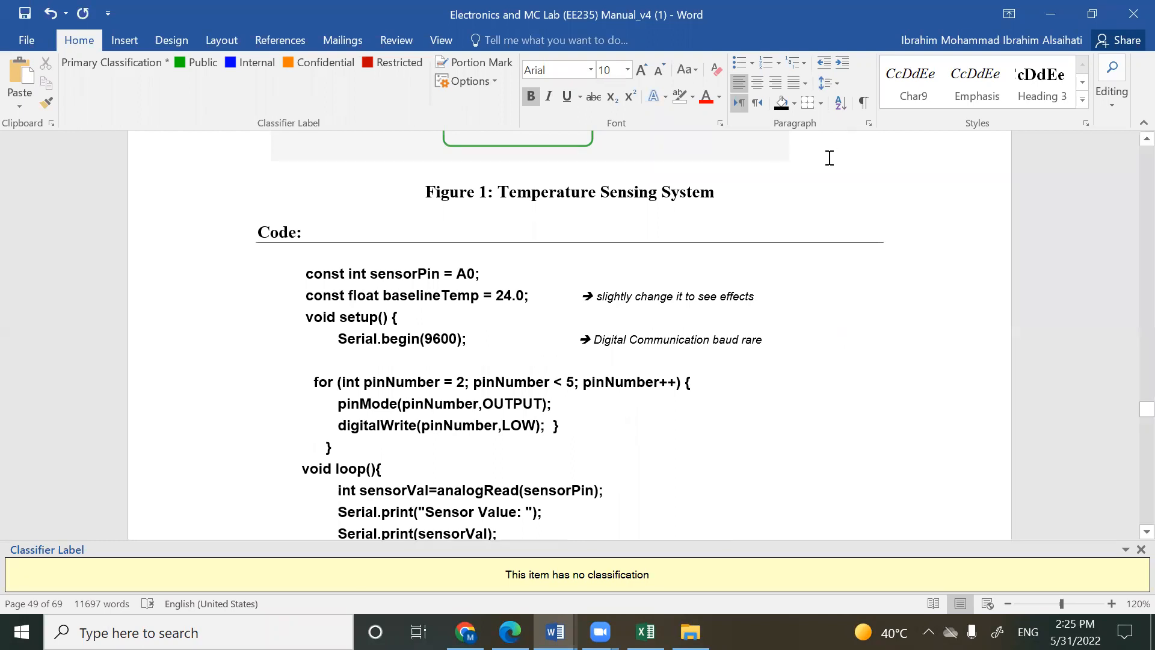
key("Tab")
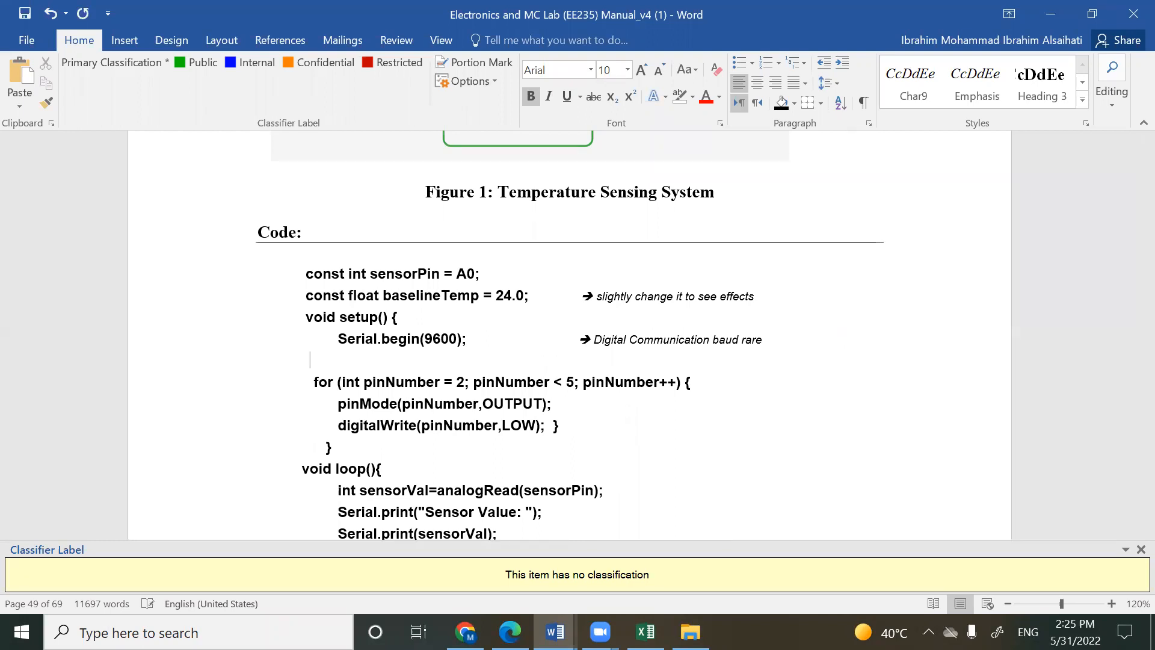
type("pinMode(2,")
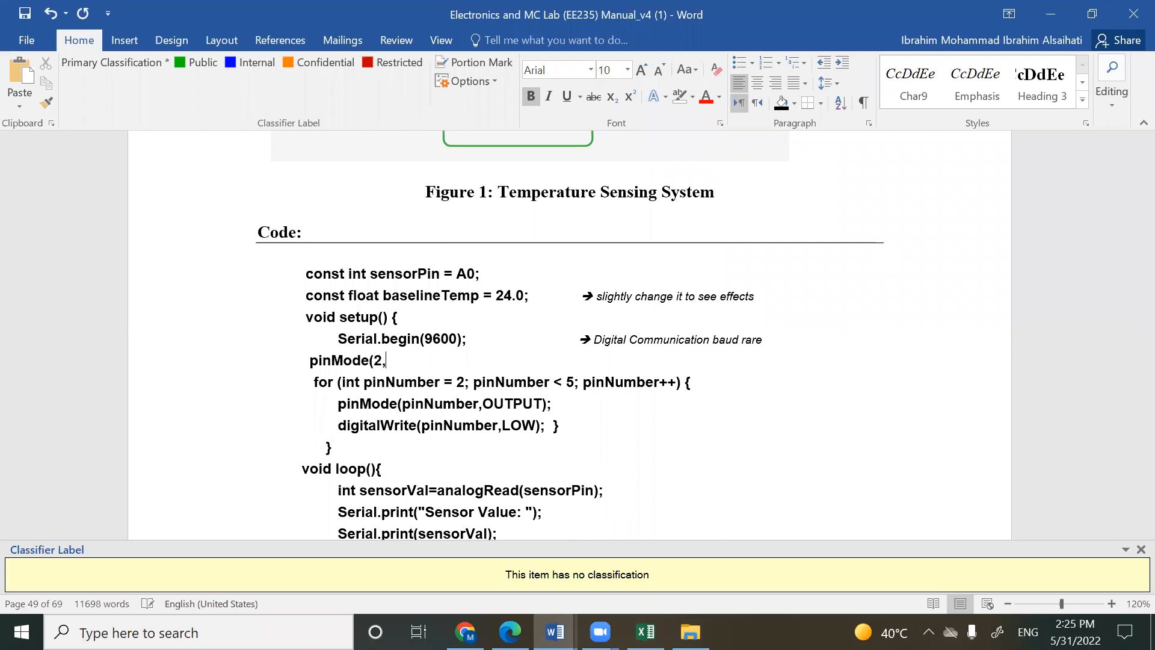
type("OUPUT);")
key("Return")
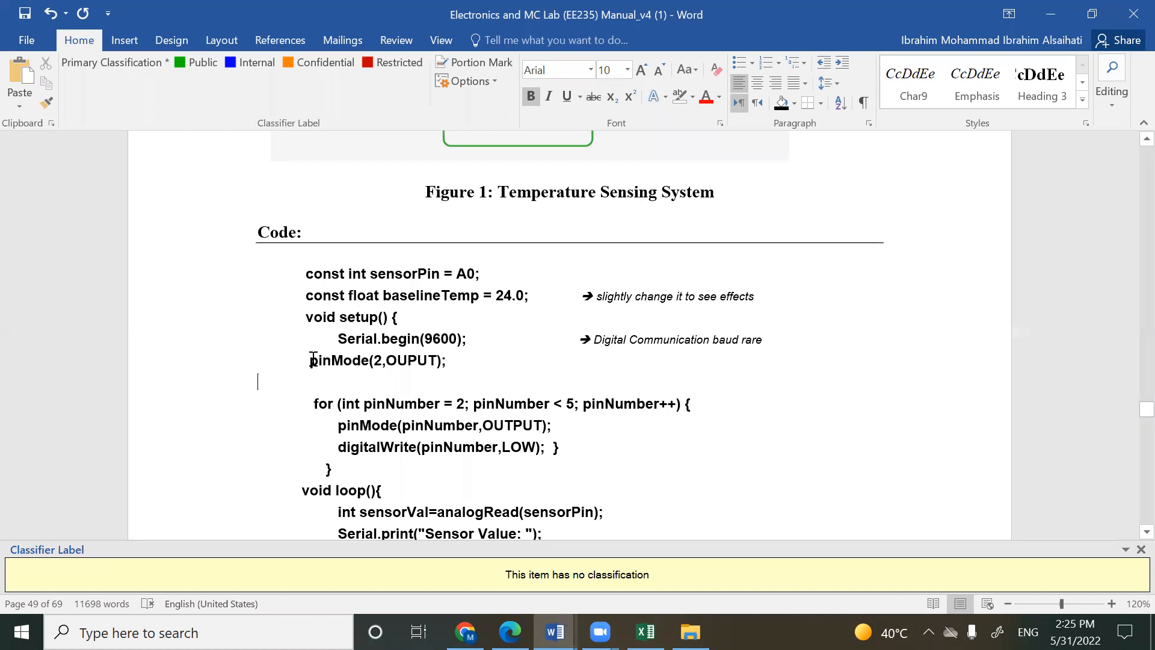
- Duplicate the pinMode line on the next row, indent the copy, and change its pin to 3
left_click_drag(325, 367, 448, 361)
key("ctrl+c")
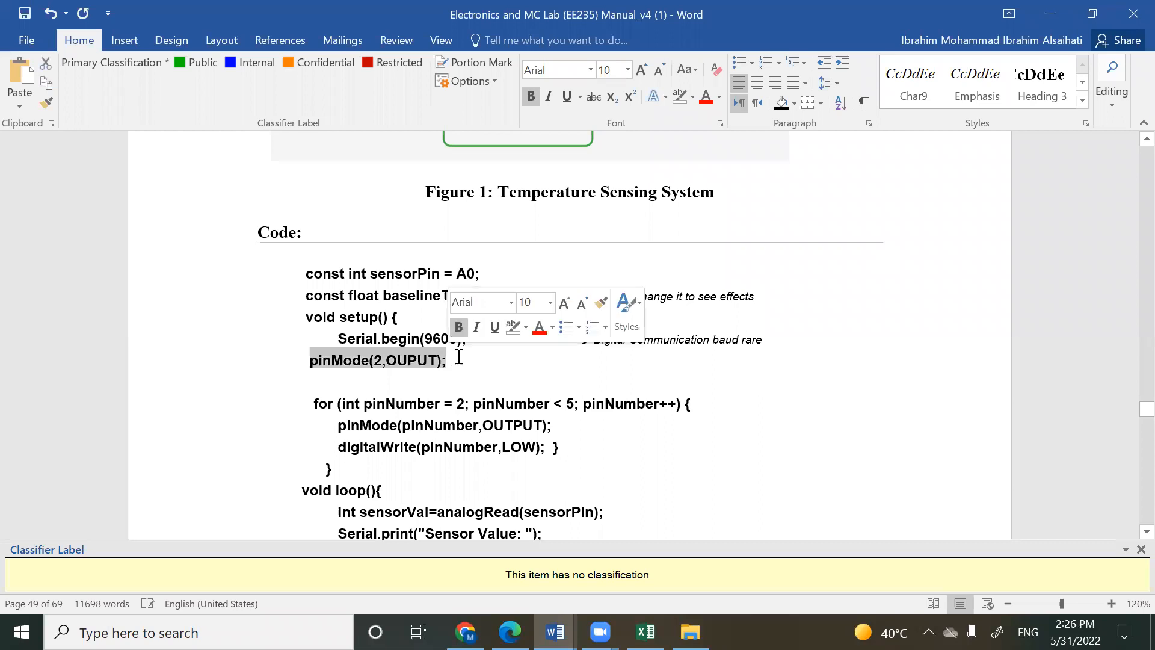
left_click(461, 358)
key("Return")
key("ctrl+v")
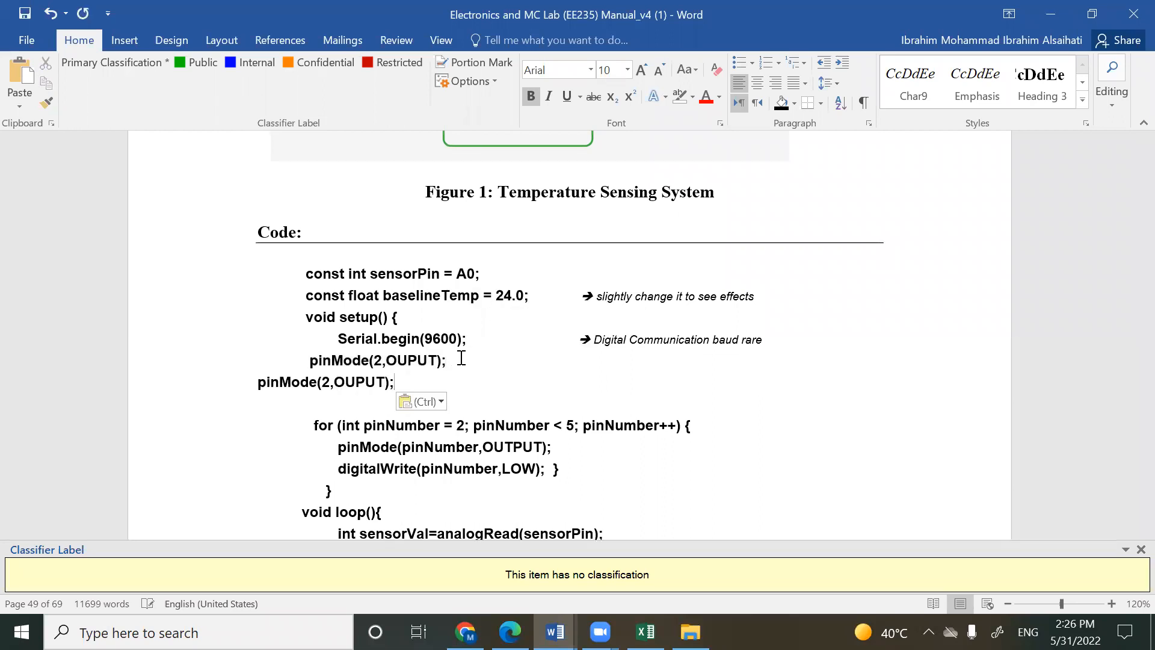
left_click(259, 382)
key("Tab")
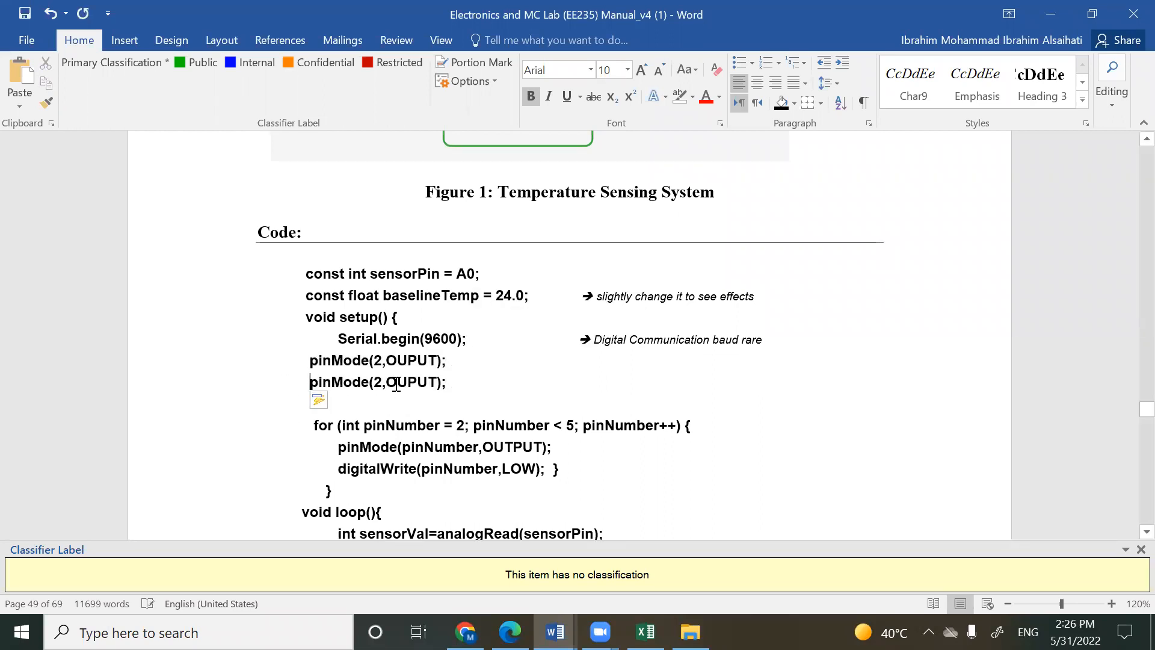
key("BackSpace")
type("3")
- Add another copy of the pinMode line below the pin 3 line and change its pin to 4
left_click(447, 383)
key("Return")
key("ctrl+v")
left_click(384, 402)
key("BackSpace")
type("4")
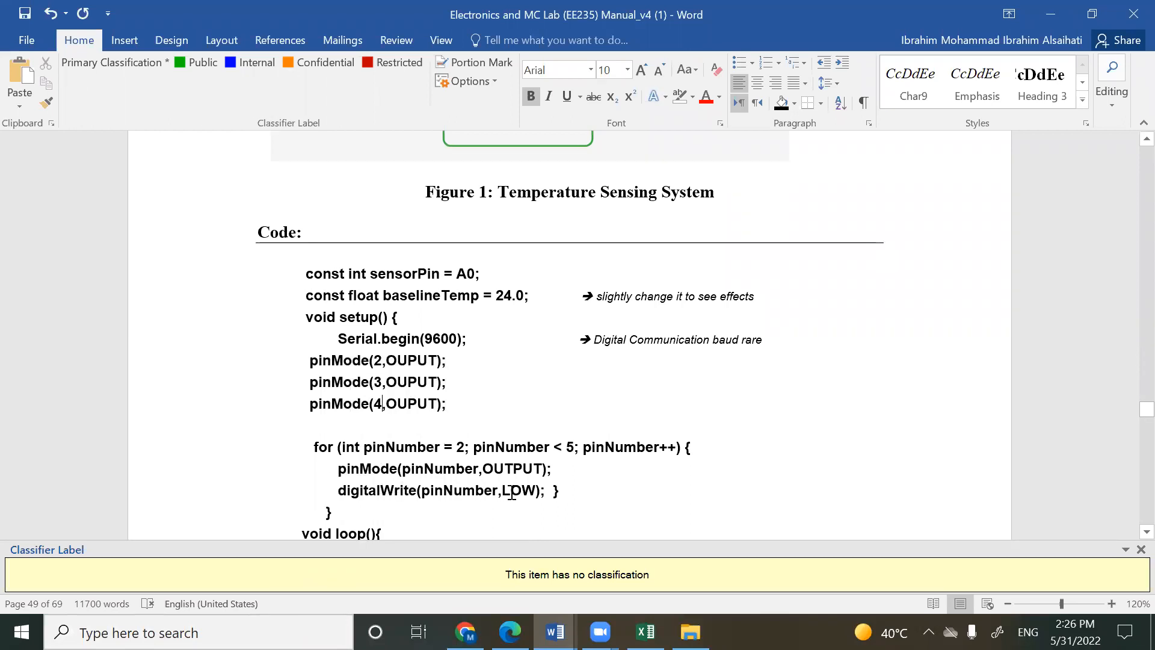
- Delete the pinNumber for loop from setup, including its pinMode and digitalWrite statements
left_click_drag(335, 489, 546, 481)
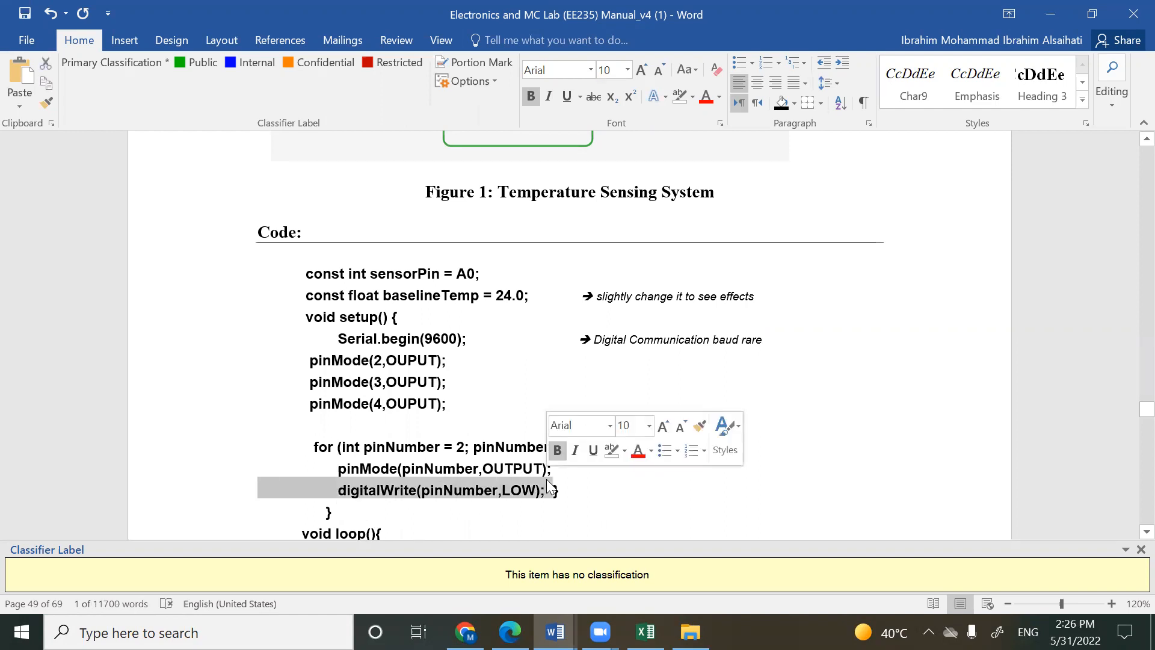
left_click(498, 527)
scroll(498, 527, "down", 5)
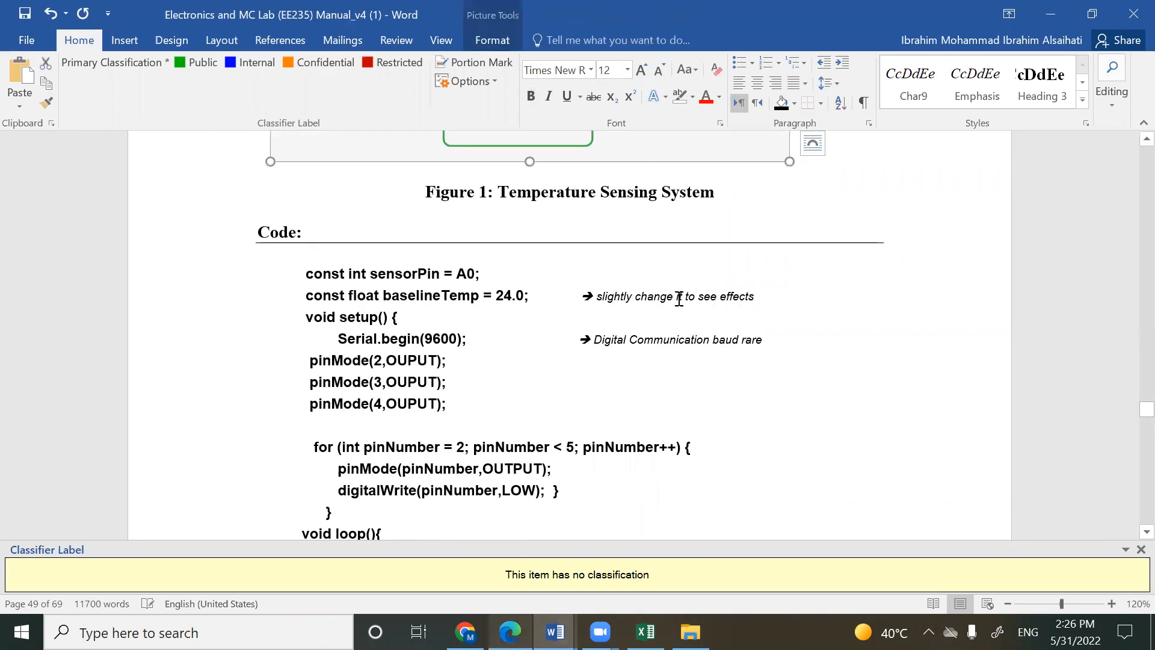
scroll(783, 299, "down", 5)
scroll(784, 299, "up", 5)
left_click_drag(339, 490, 546, 492)
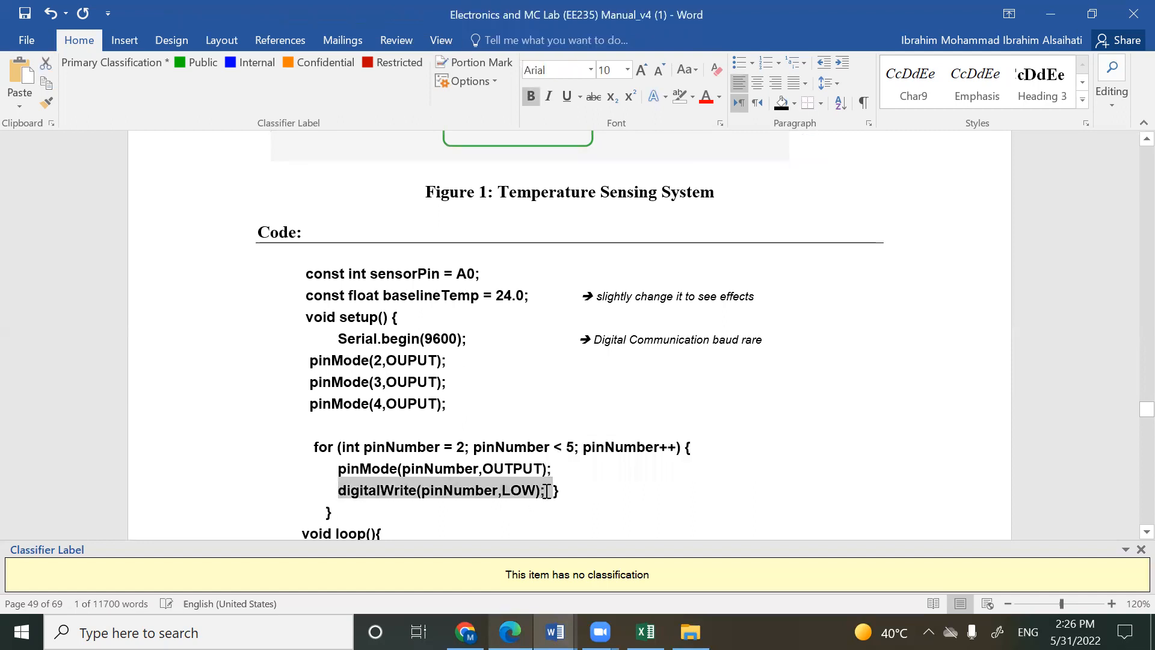
key("Delete")
left_click_drag(313, 446, 438, 484)
left_click(313, 359)
left_click_drag(321, 451, 310, 443)
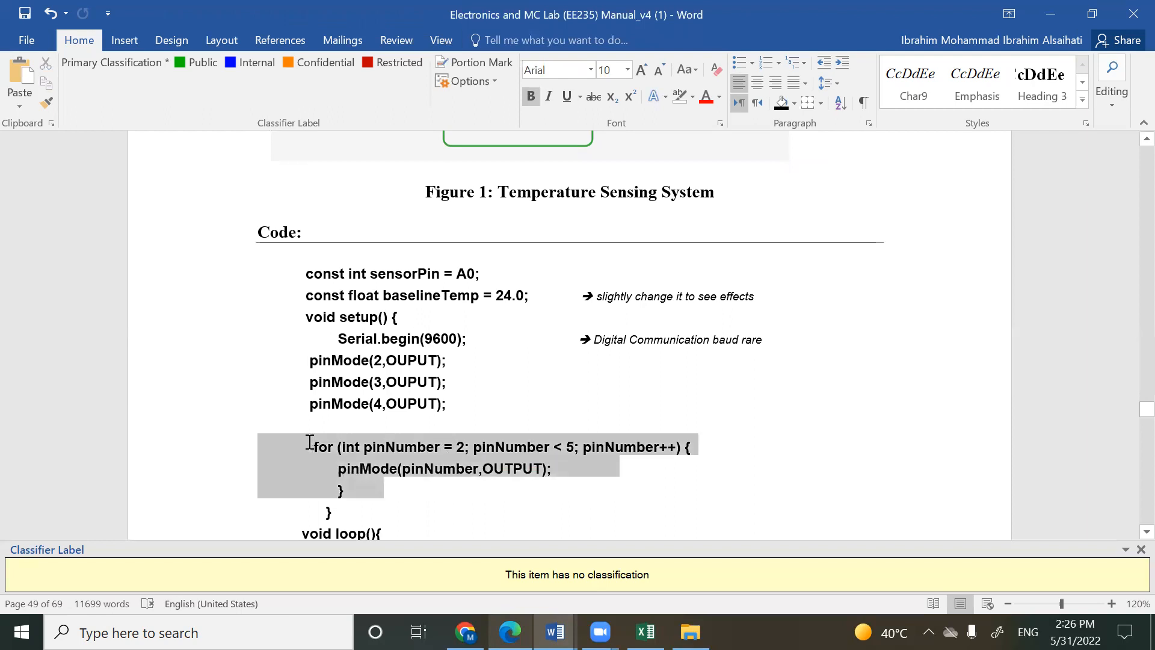
key("Delete")
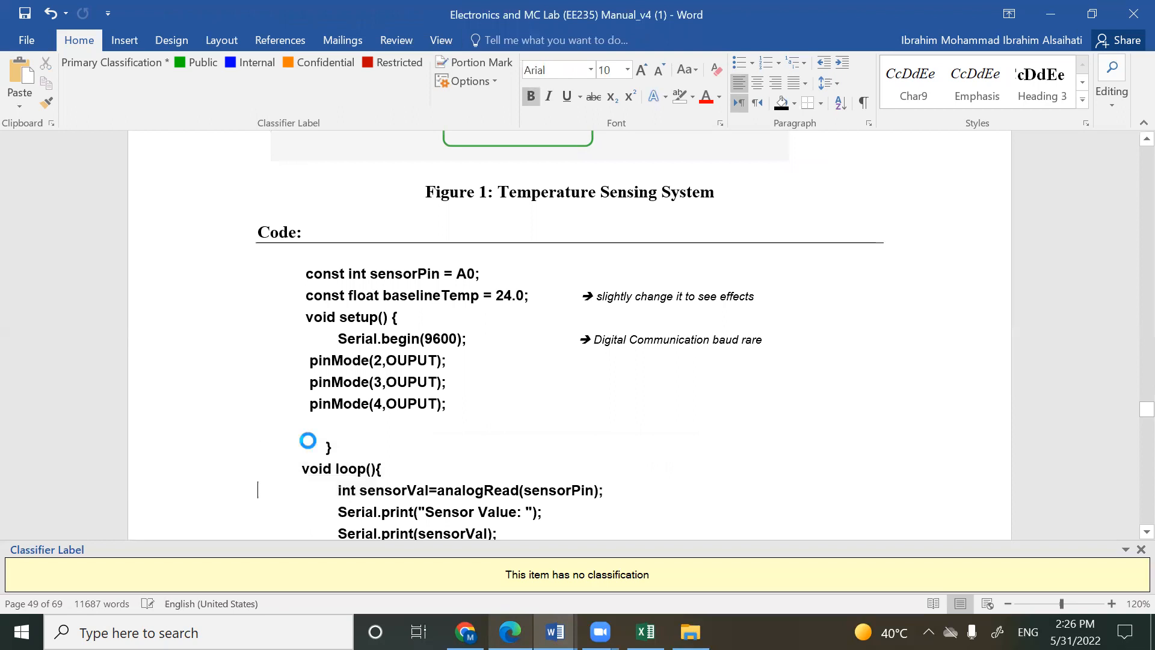
- Set the divisor in the voltage formula to 1023.0 and change the temperature formula to (voltage-0.5)*100
scroll(309, 443, "down", 3)
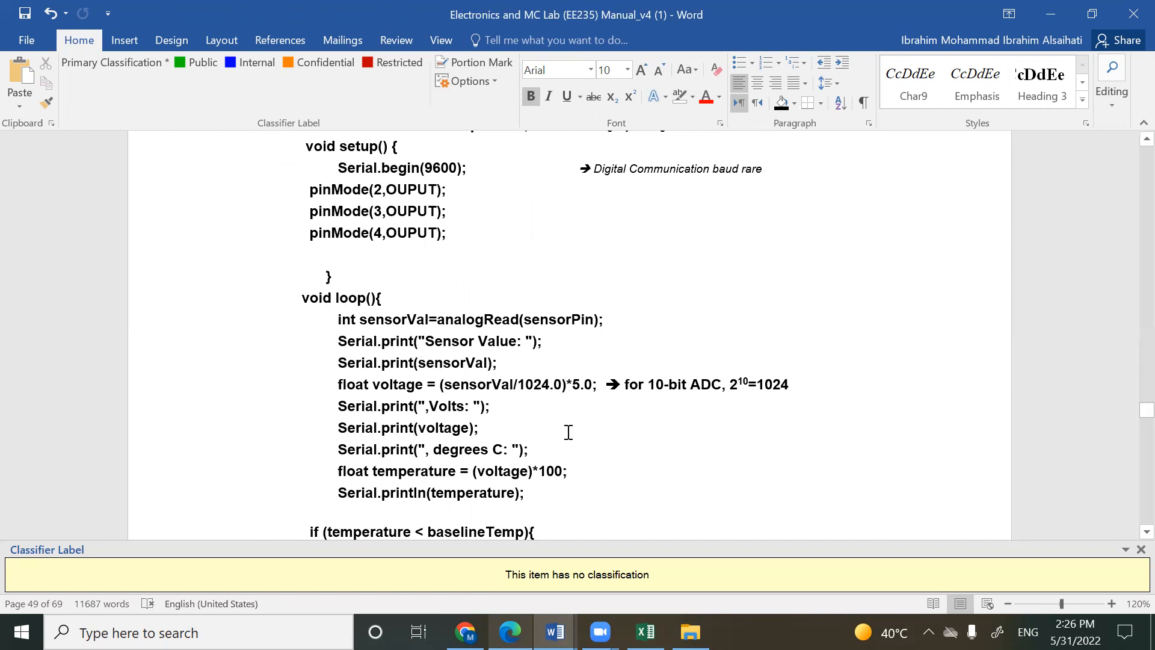
left_click(553, 384)
key("BackSpace")
type("2")
key("BackSpace")
type("3")
left_click(526, 472)
type("-0.5")
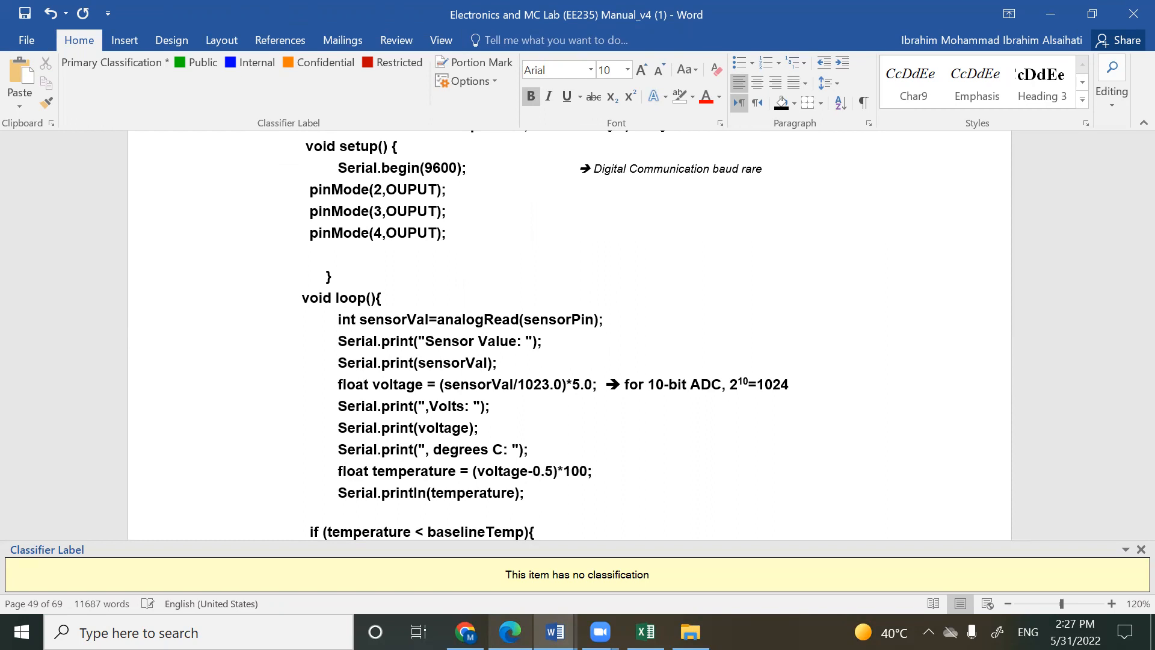
- Review the corrected temperature-sensing code, from the setup pinMode lines through the baselineTemp else-if branches
left_click_drag(1127, 412, 1130, 402)
scroll(832, 323, "up", 10)
scroll(833, 325, "up", 3)
scroll(833, 324, "down", 15)
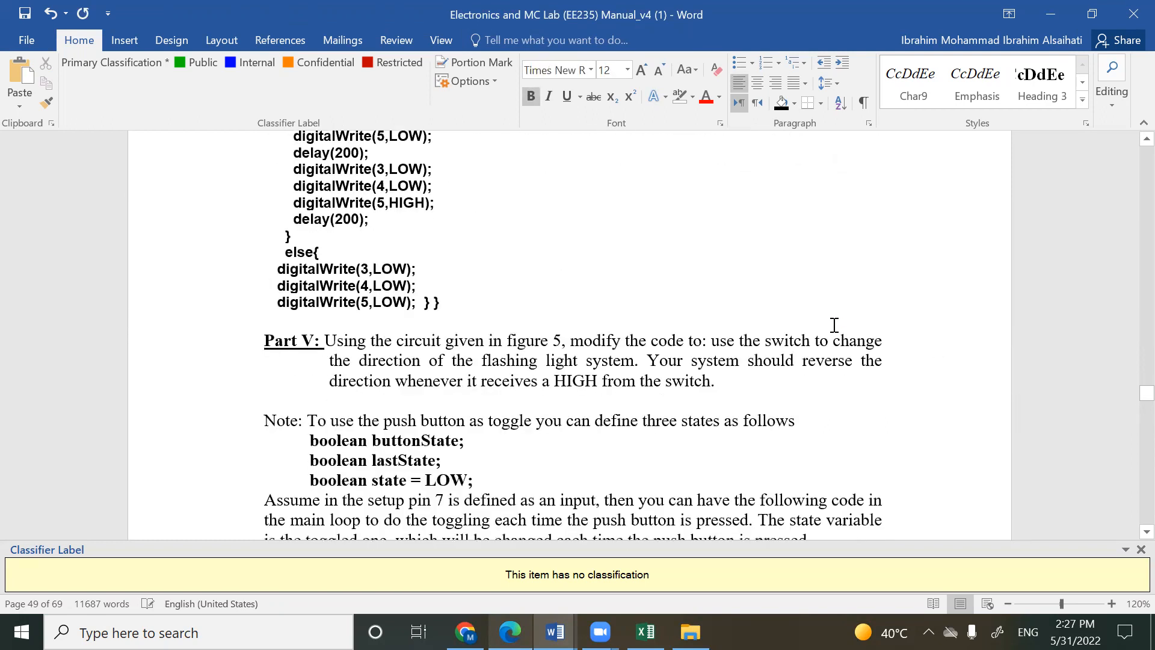
scroll(834, 325, "down", 20)
scroll(834, 325, "down", 20)
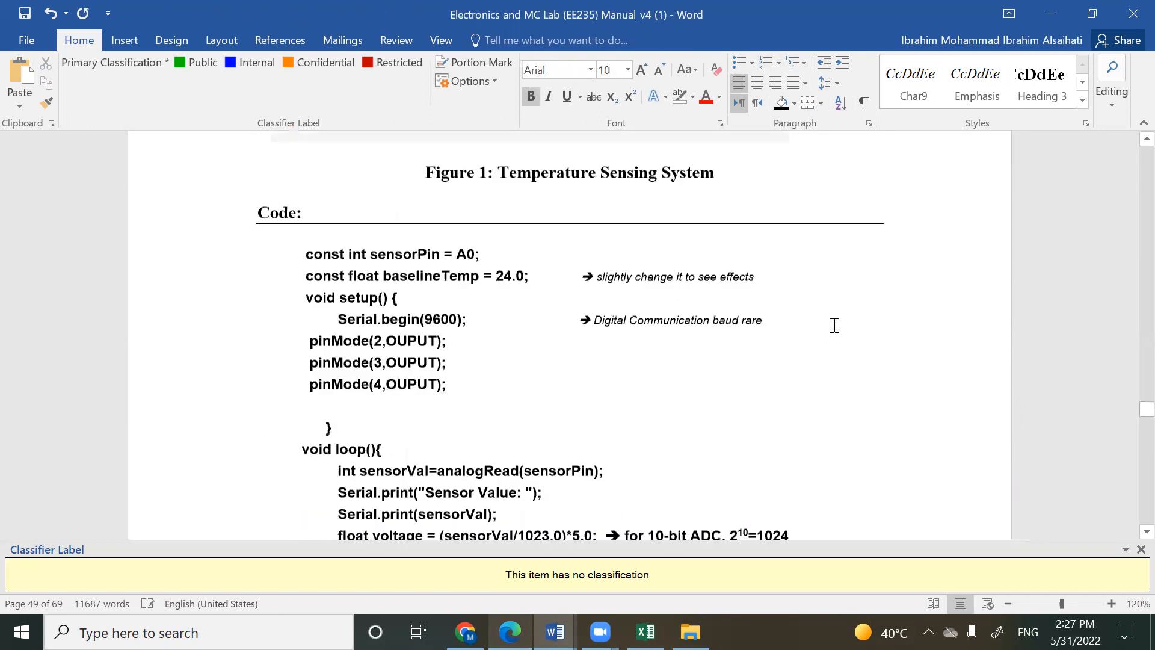
scroll(834, 324, "down", 10)
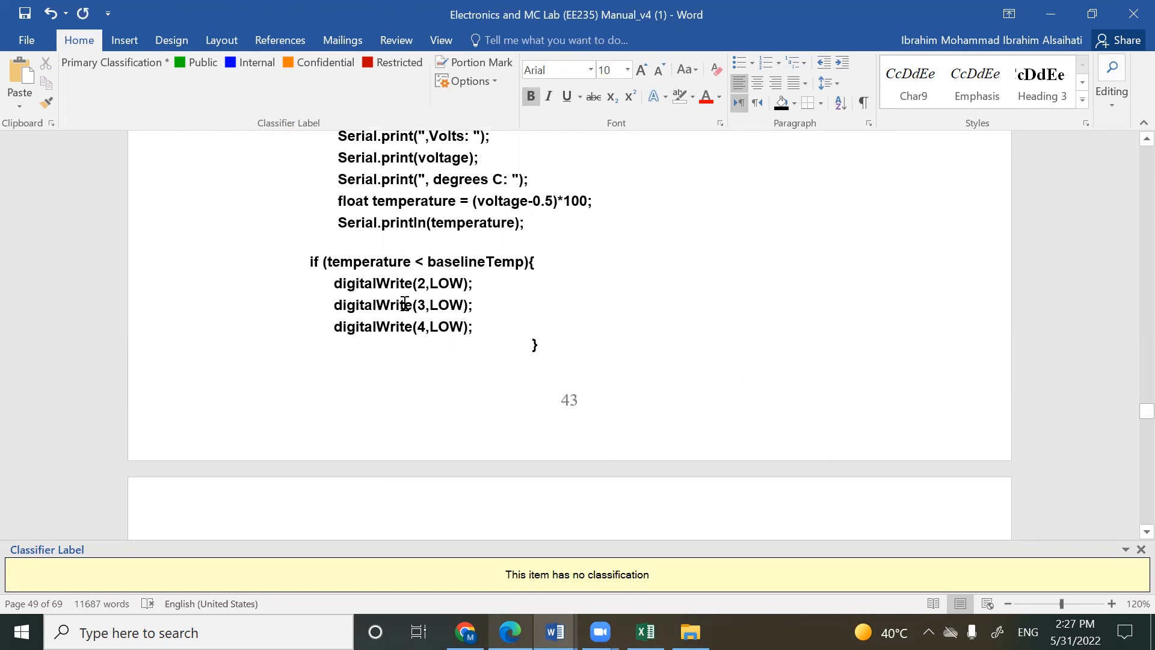
scroll(405, 304, "down", 6)
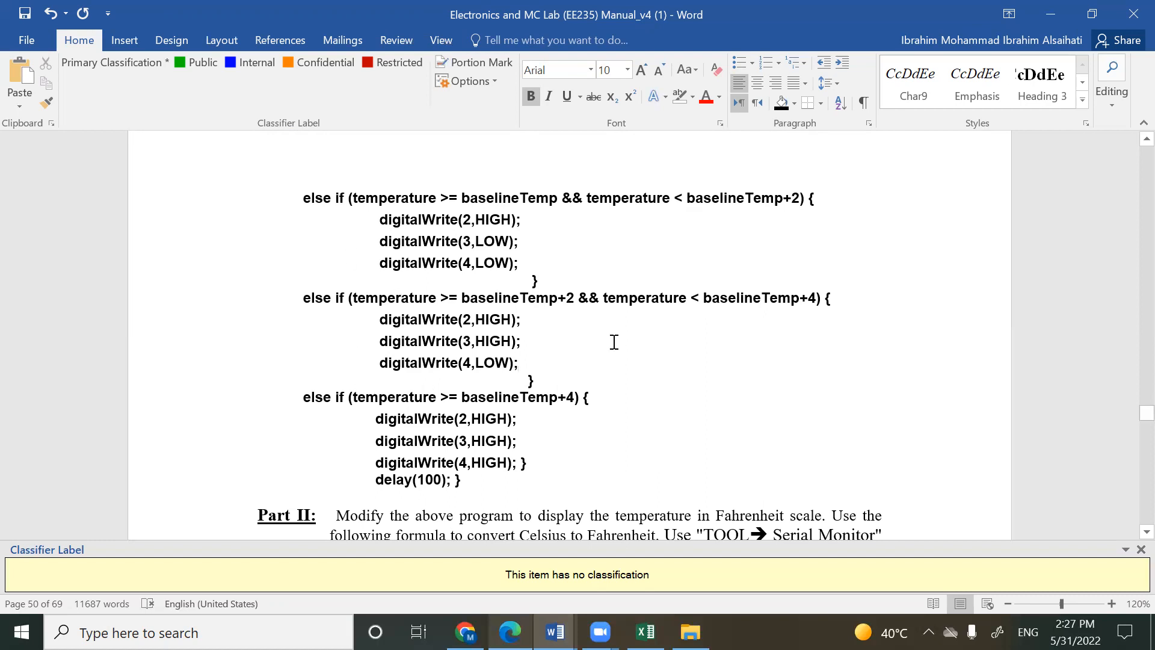
- Examine the Part II and Part III tasks, the lab report requirements and the opening of Experiment 7 on DC motors
key("Page_Down")
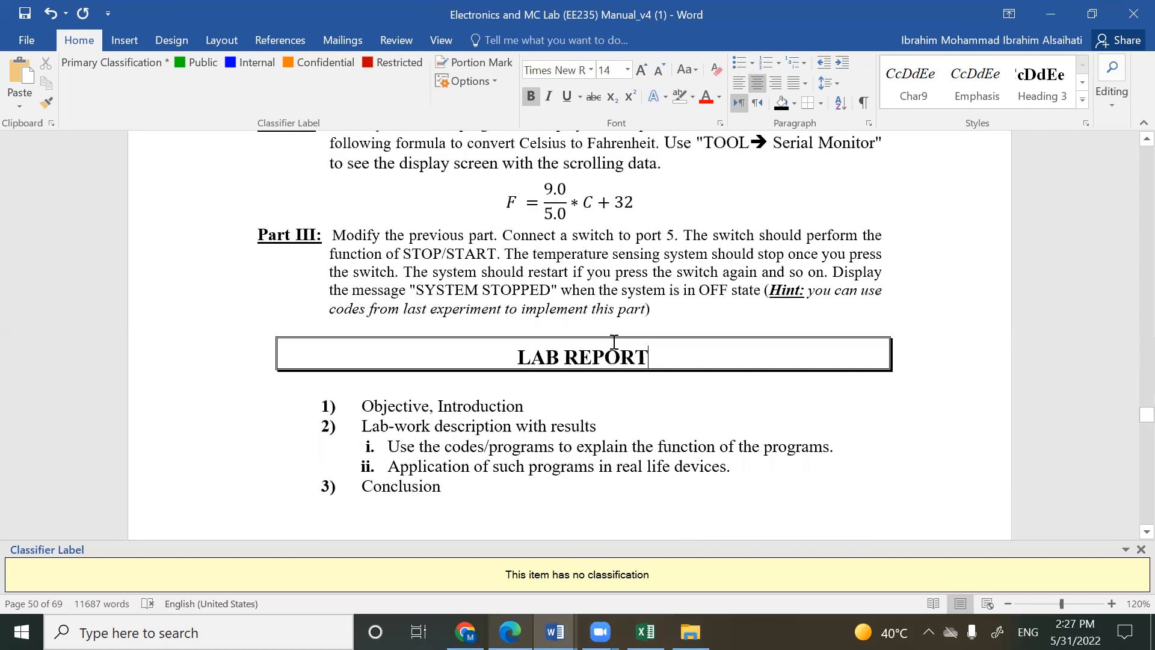
scroll(613, 341, "down", 10)
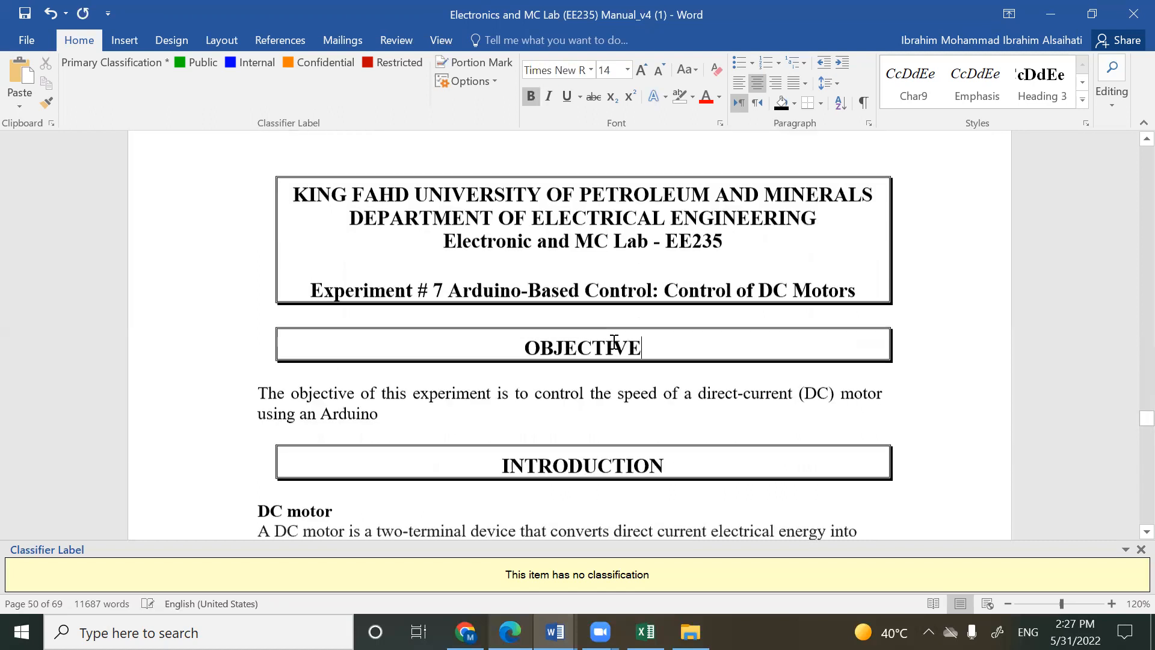
key("Page_Down")
key("Page_Up")
key("Page_Up")
key("Page_Up")
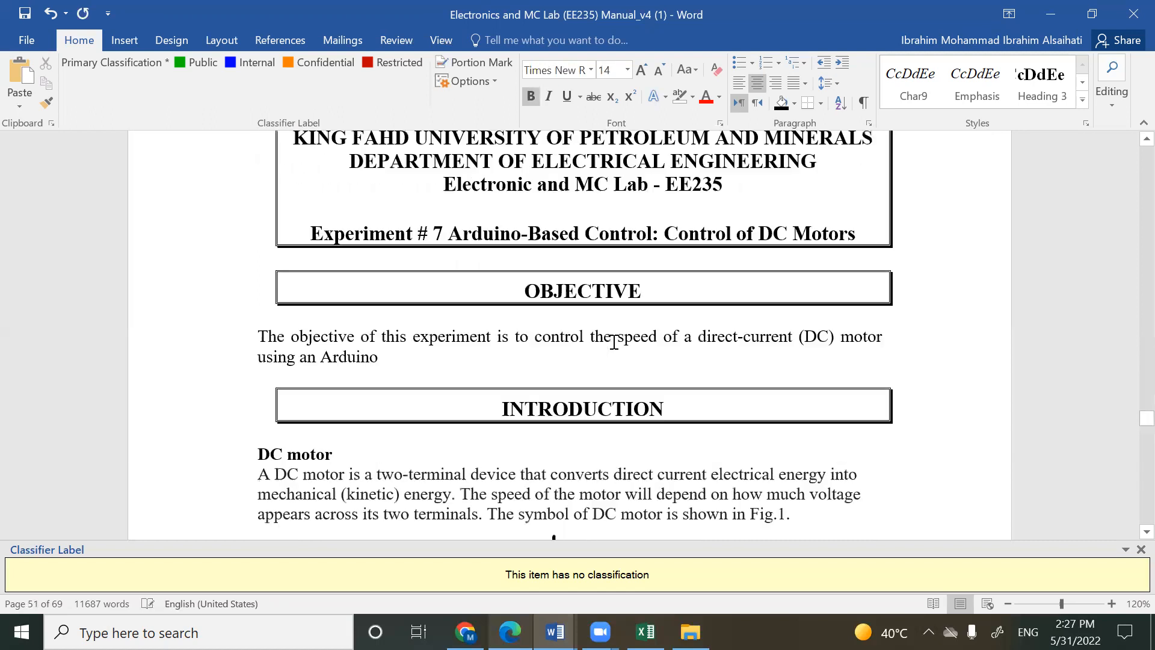
key("Page_Up")
key("Page_Down")
key("Page_Down")
key("Page_Down")
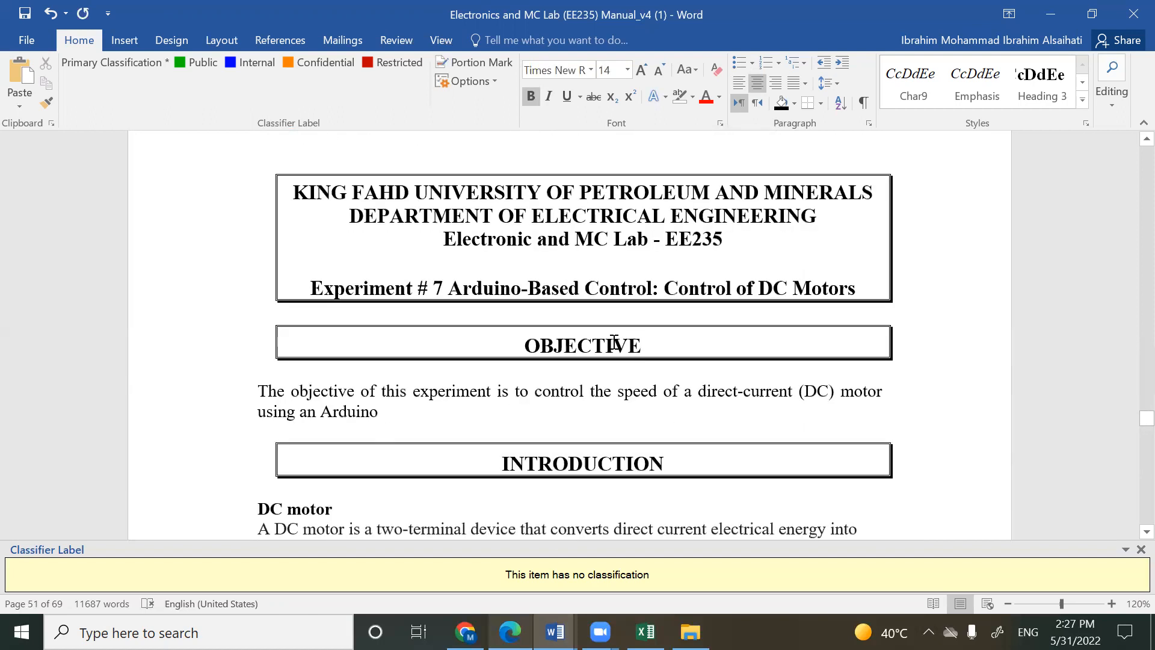
- Go back through the temperature-sensing code to the previous experiment's switchState program and examine its setup and loop
key("Page_Up")
key("Page_Up")
key("Page_Up")
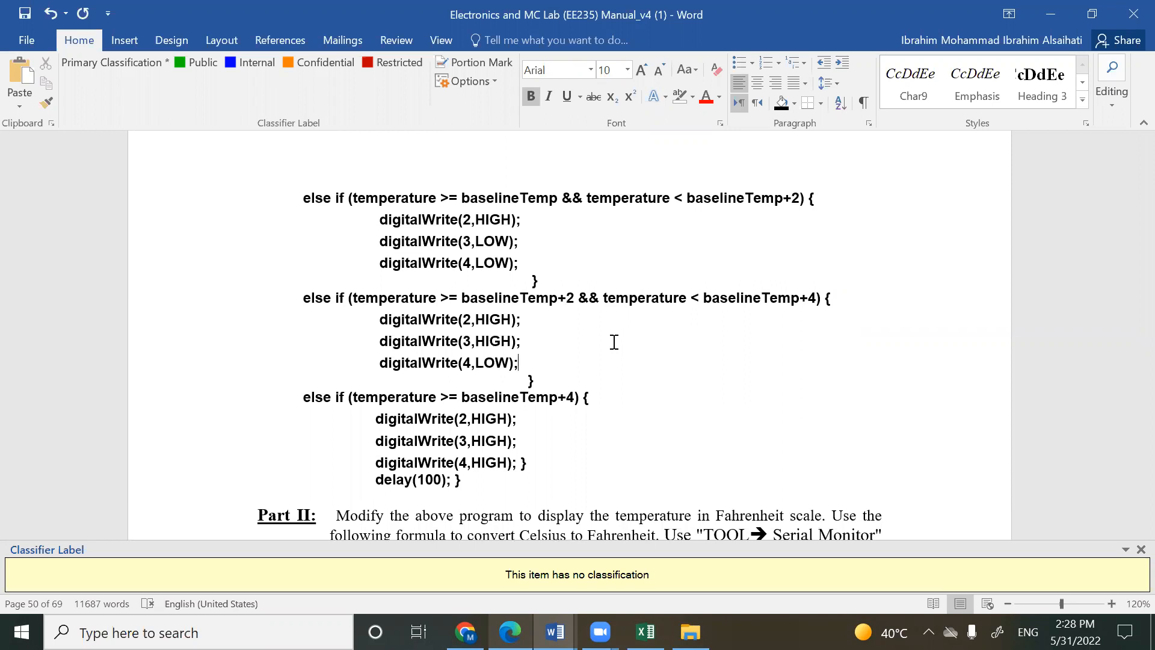
key("Page_Up")
key("Page_Up")
key("Page_Up")
key("Page_Up")
key("Page_Up")
key("Page_Up")
key("Page_Up")
key("Page_Up")
key("Page_Up")
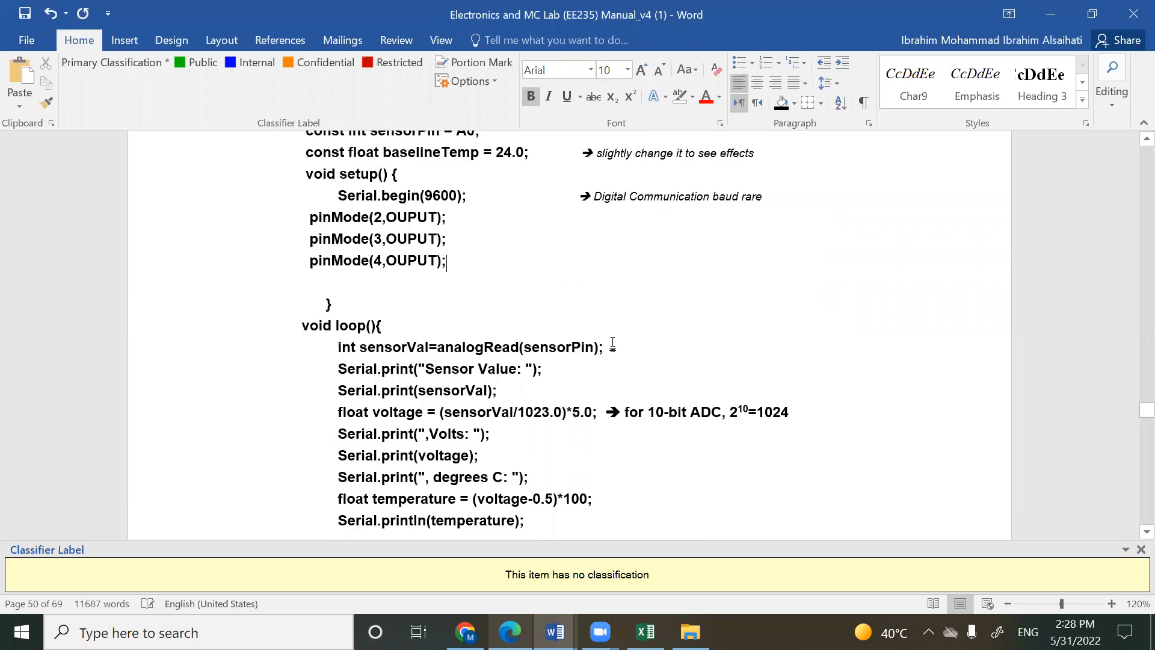
key("Page_Down")
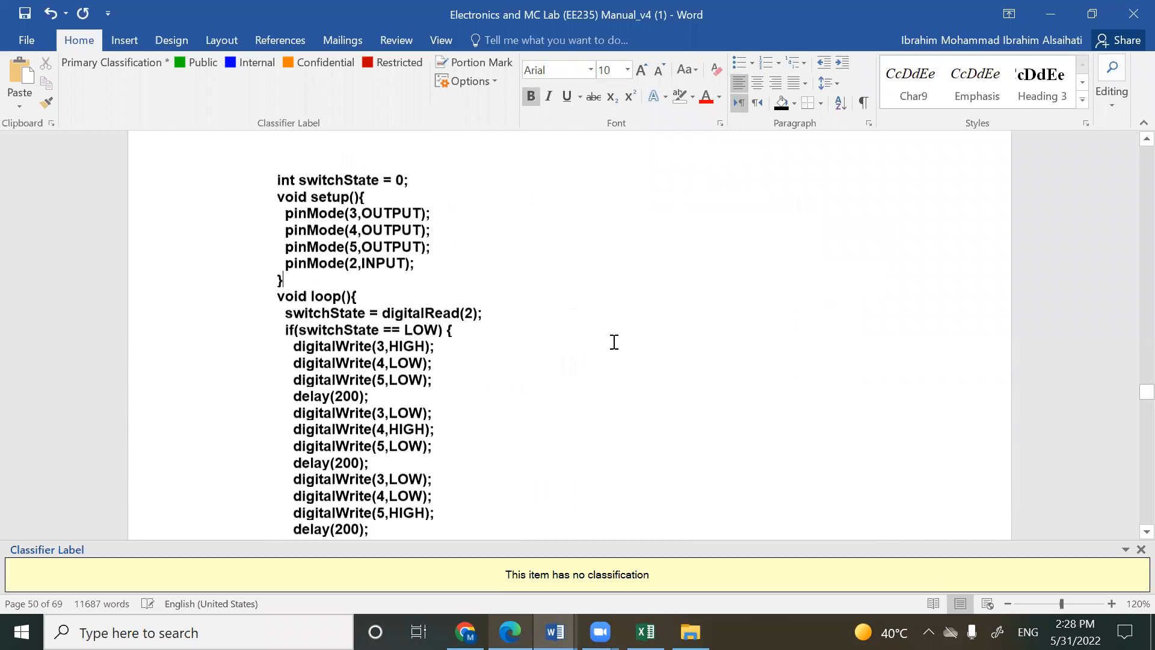